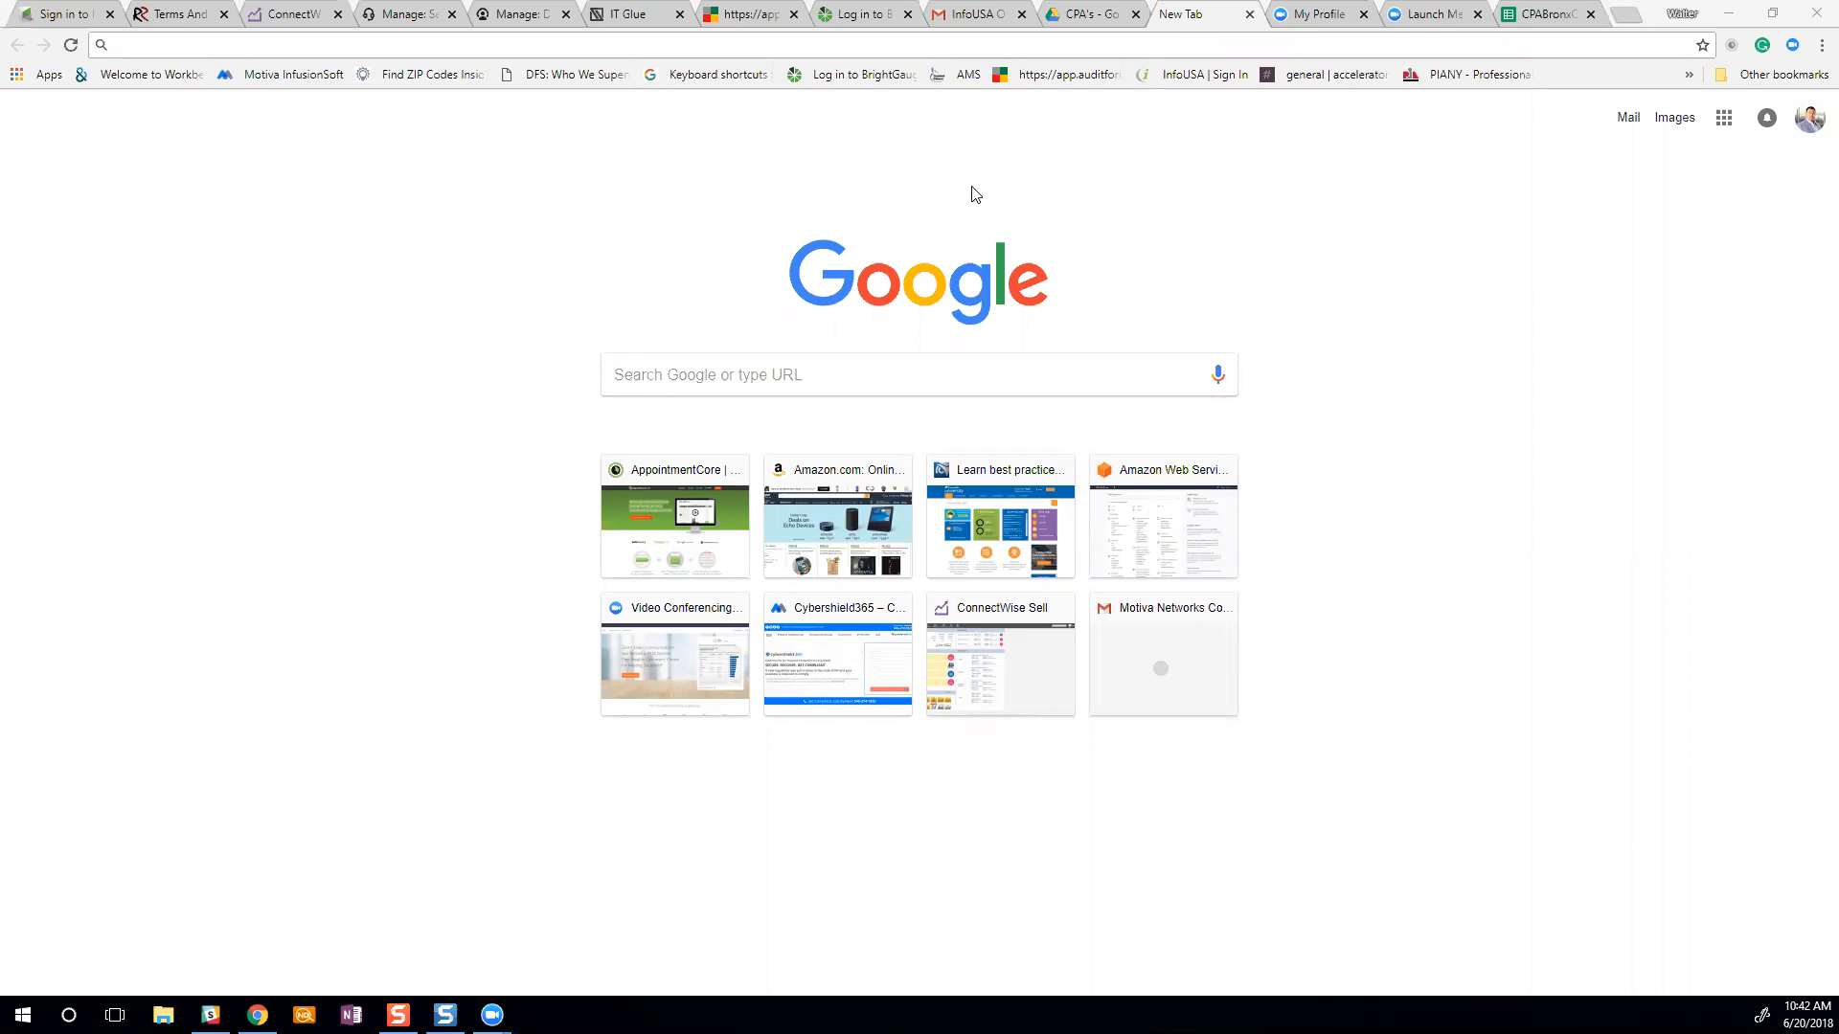
# Close the New Tab, Zoom profile, meeting-launch and CPABronxQueens tabs, returning to the Dispatch Portal
pyautogui.click(1250, 14)
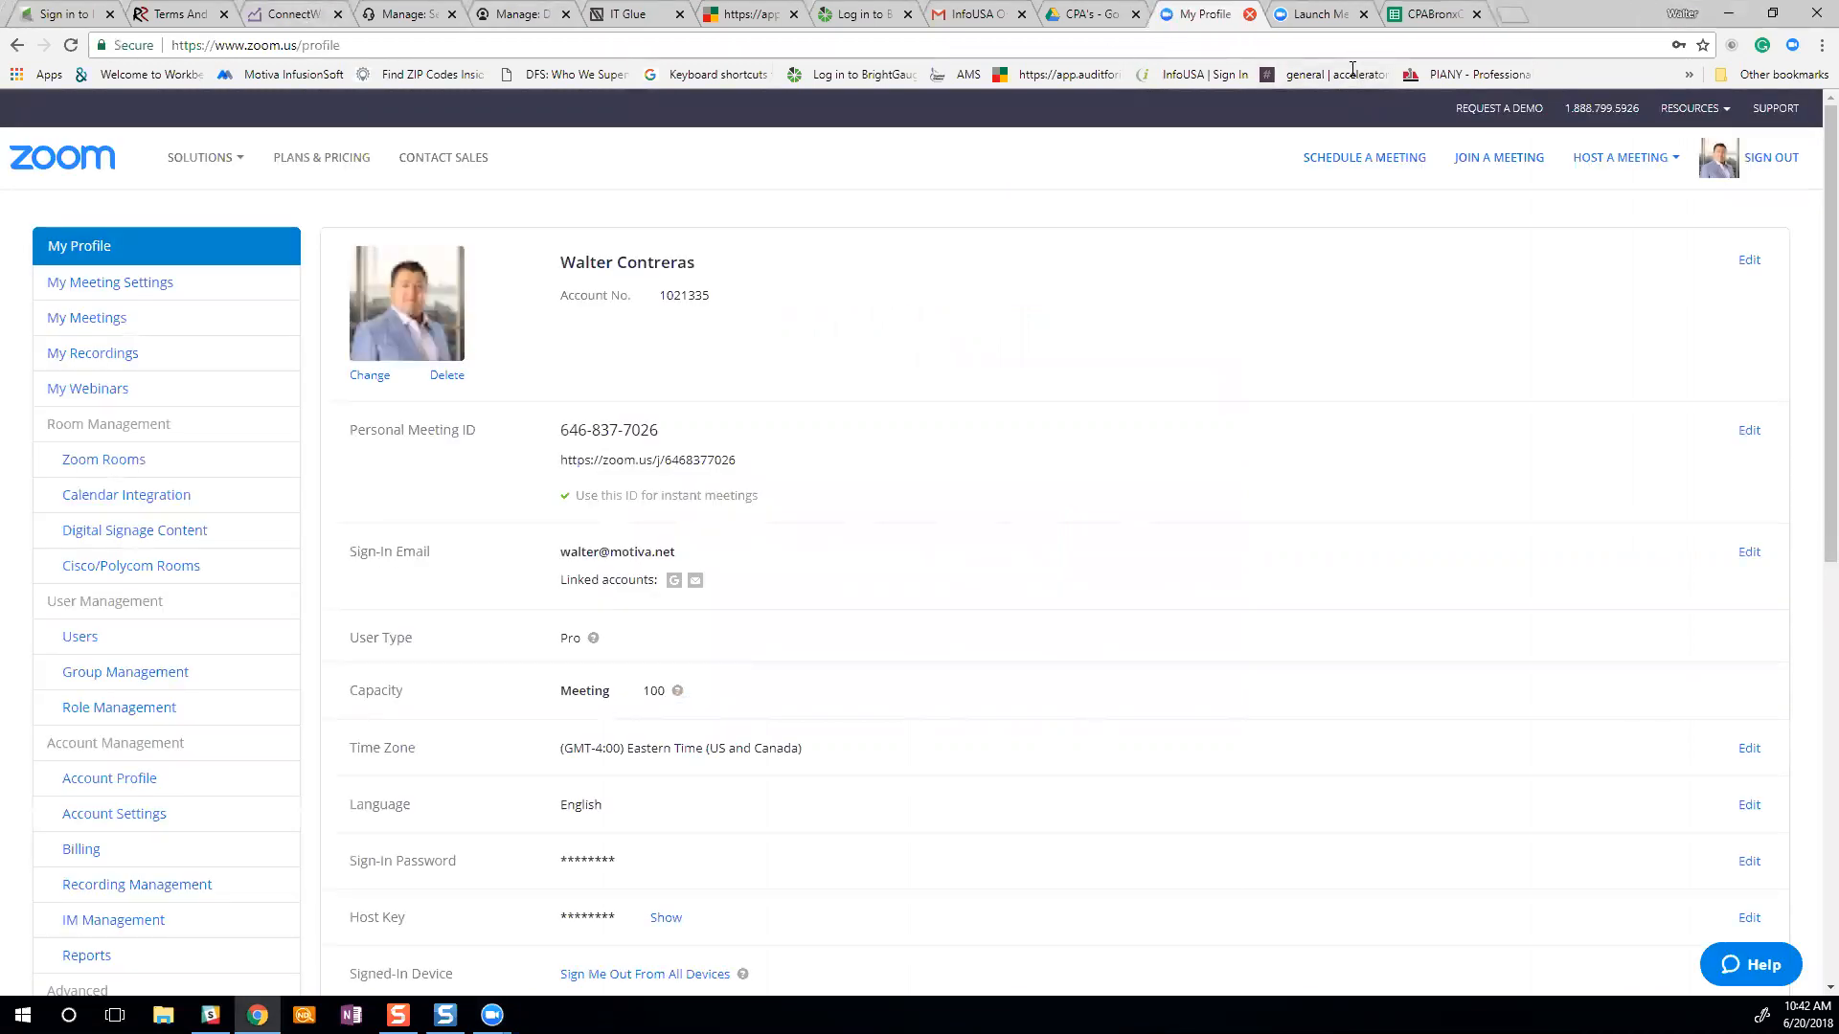
pyautogui.click(1250, 14)
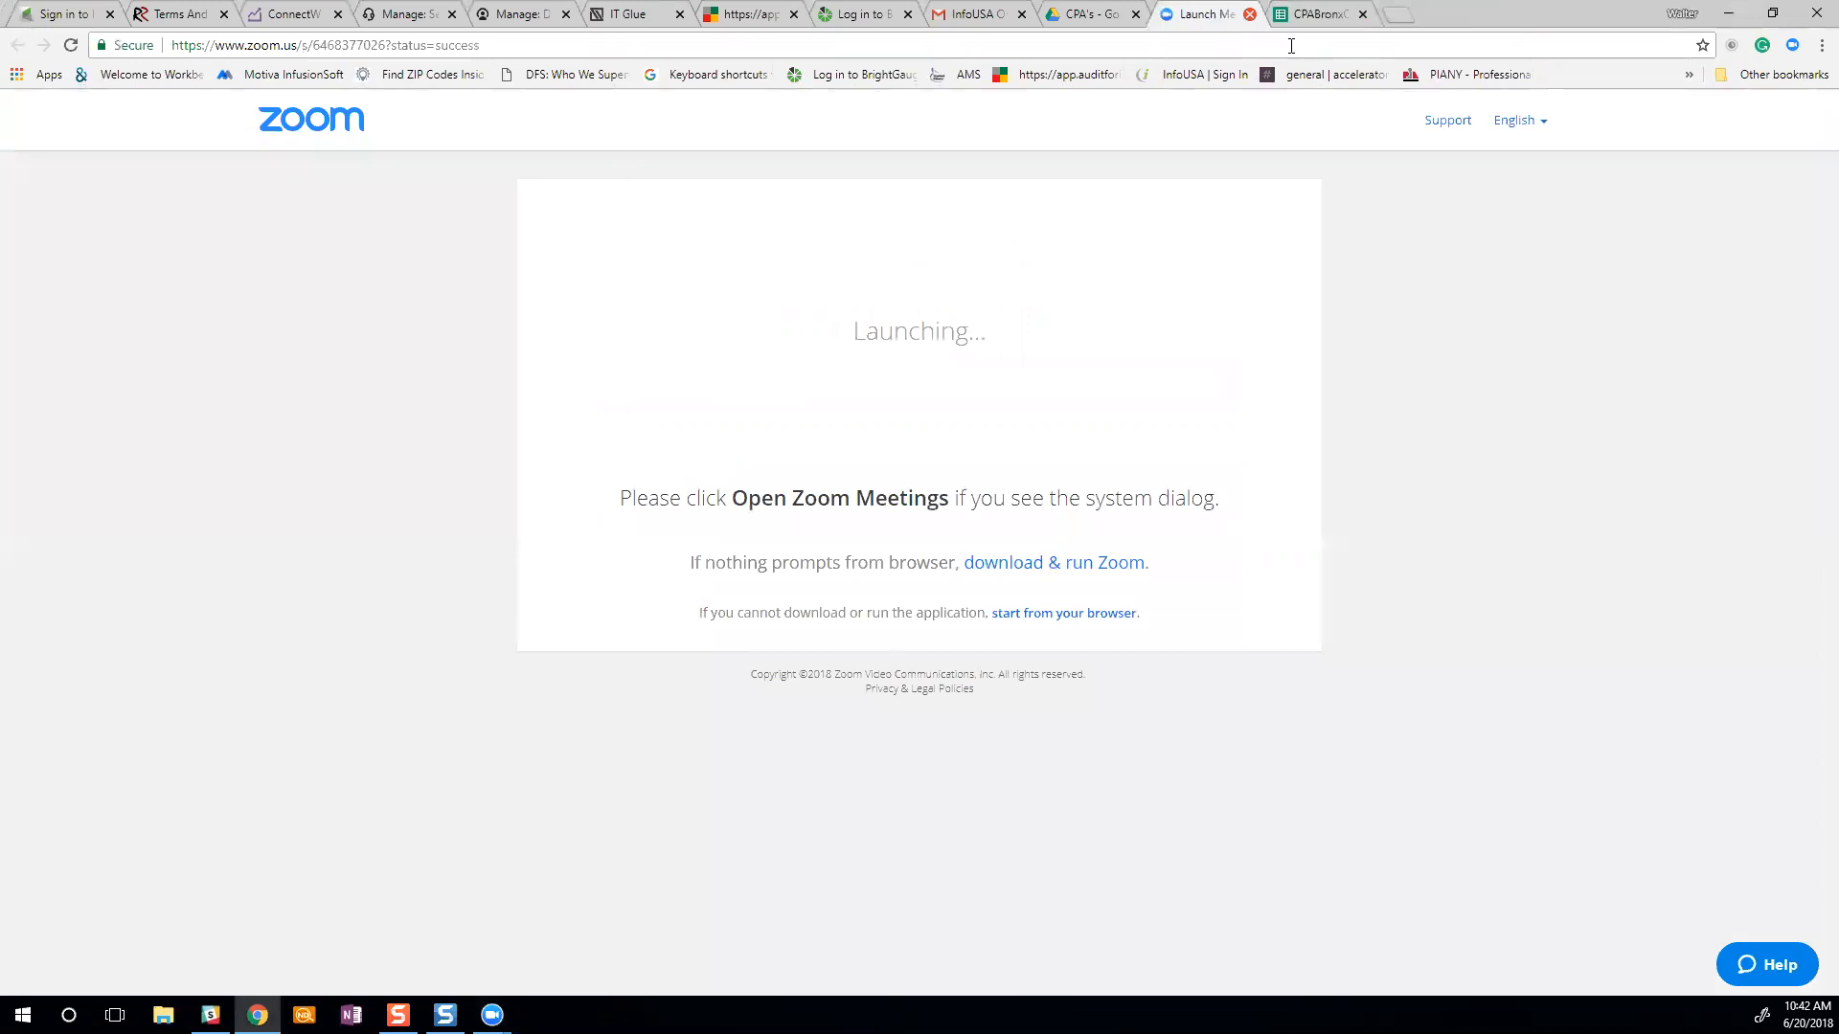
pyautogui.click(1250, 13)
pyautogui.click(1250, 13)
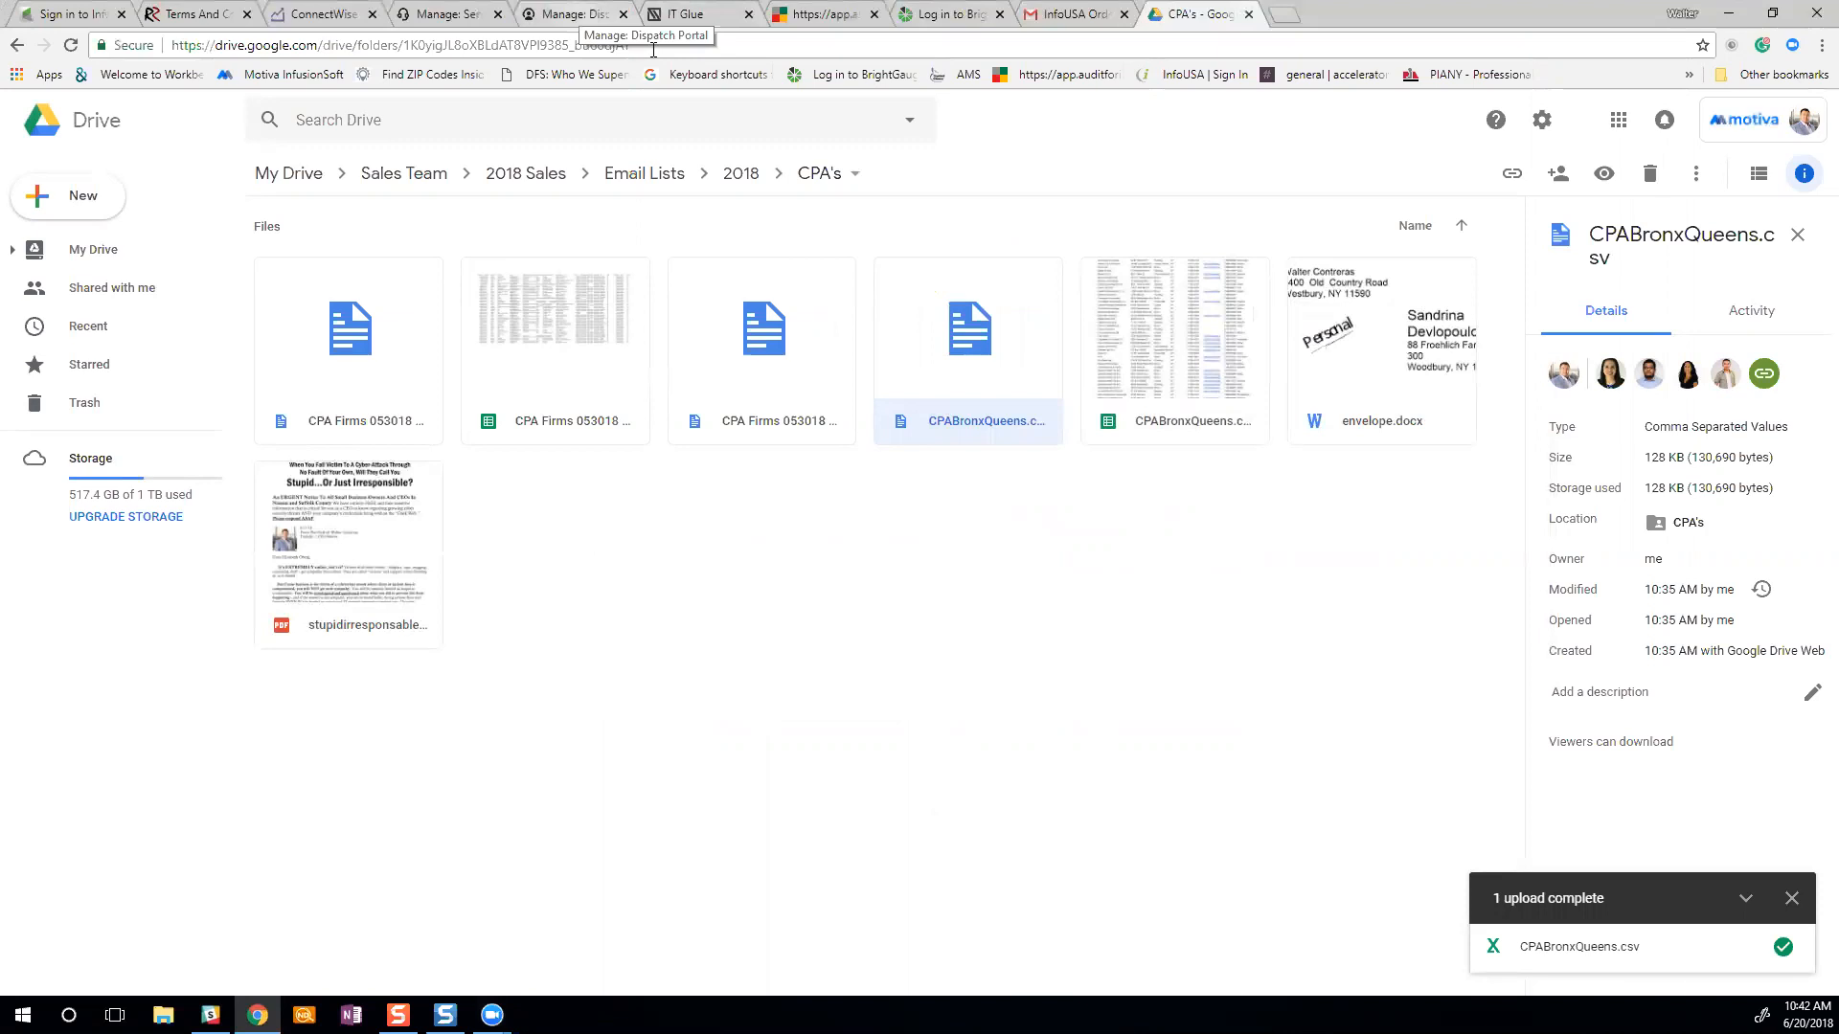
pyautogui.click(581, 14)
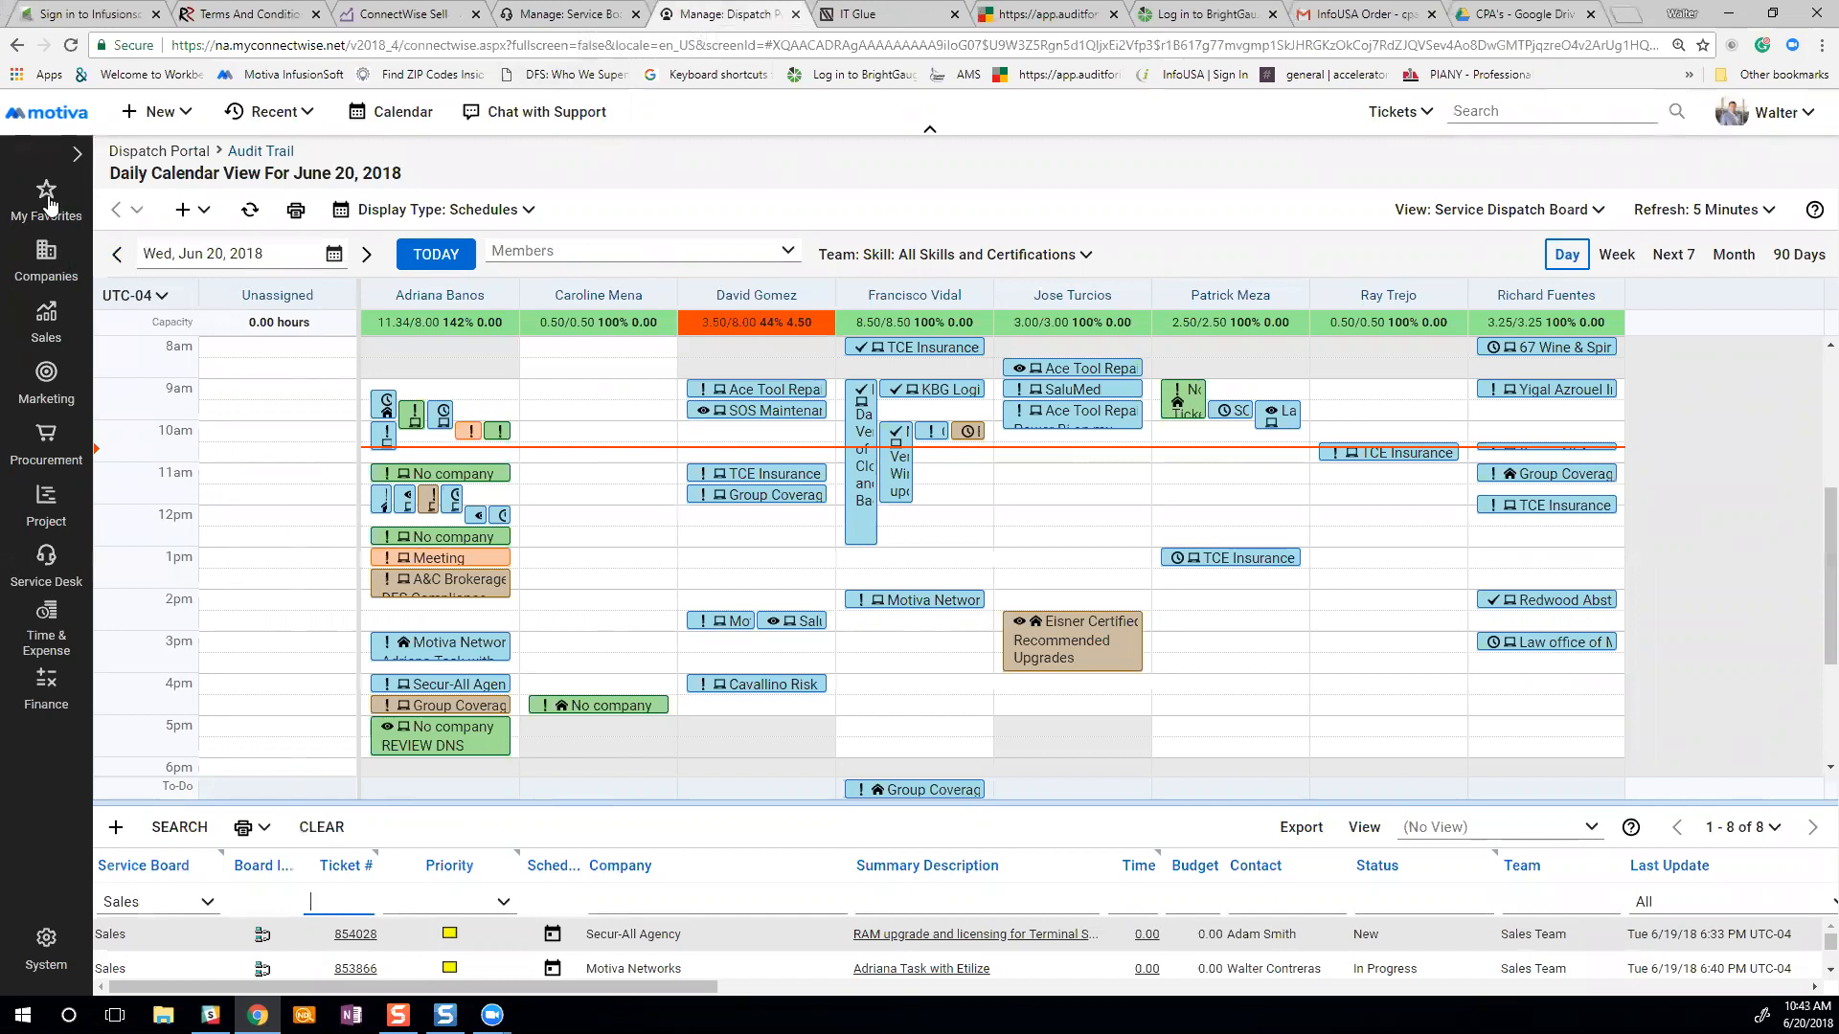
# Open My Calendar from My Favorites and dismiss the new calendar view announcement
pyautogui.click(49, 204)
pyautogui.click(134, 200)
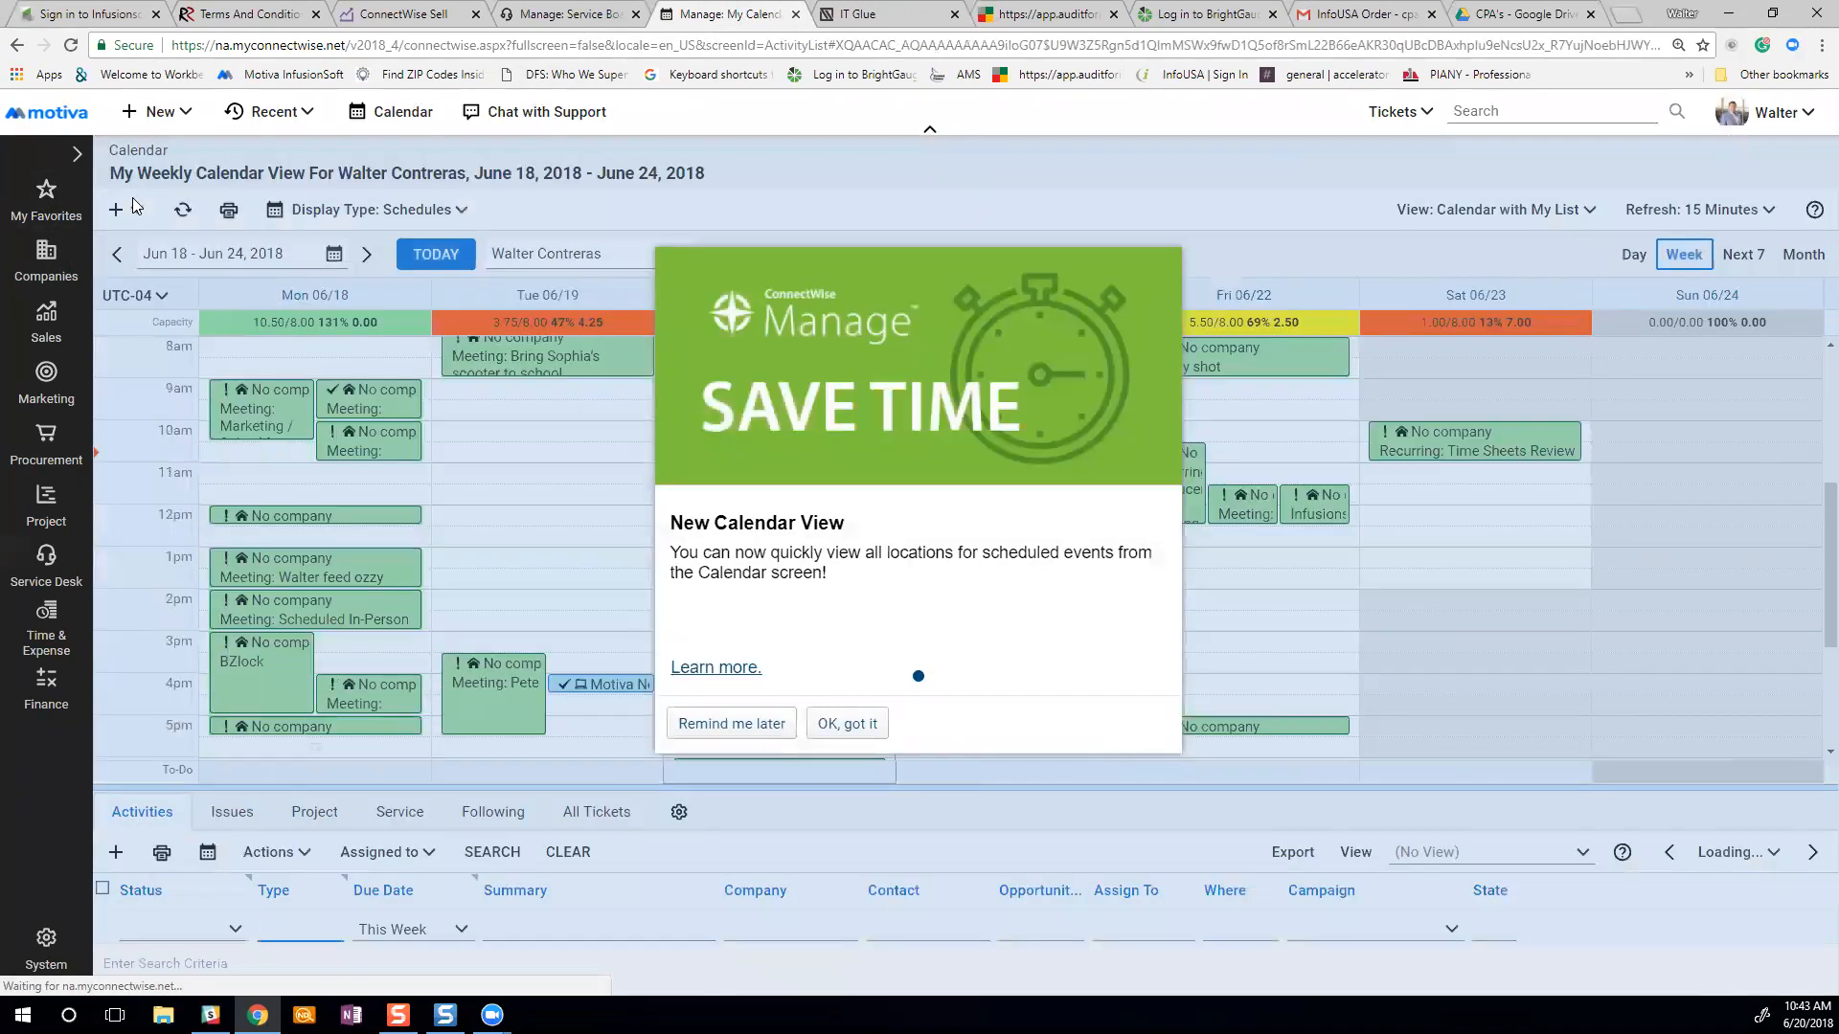
pyautogui.click(733, 724)
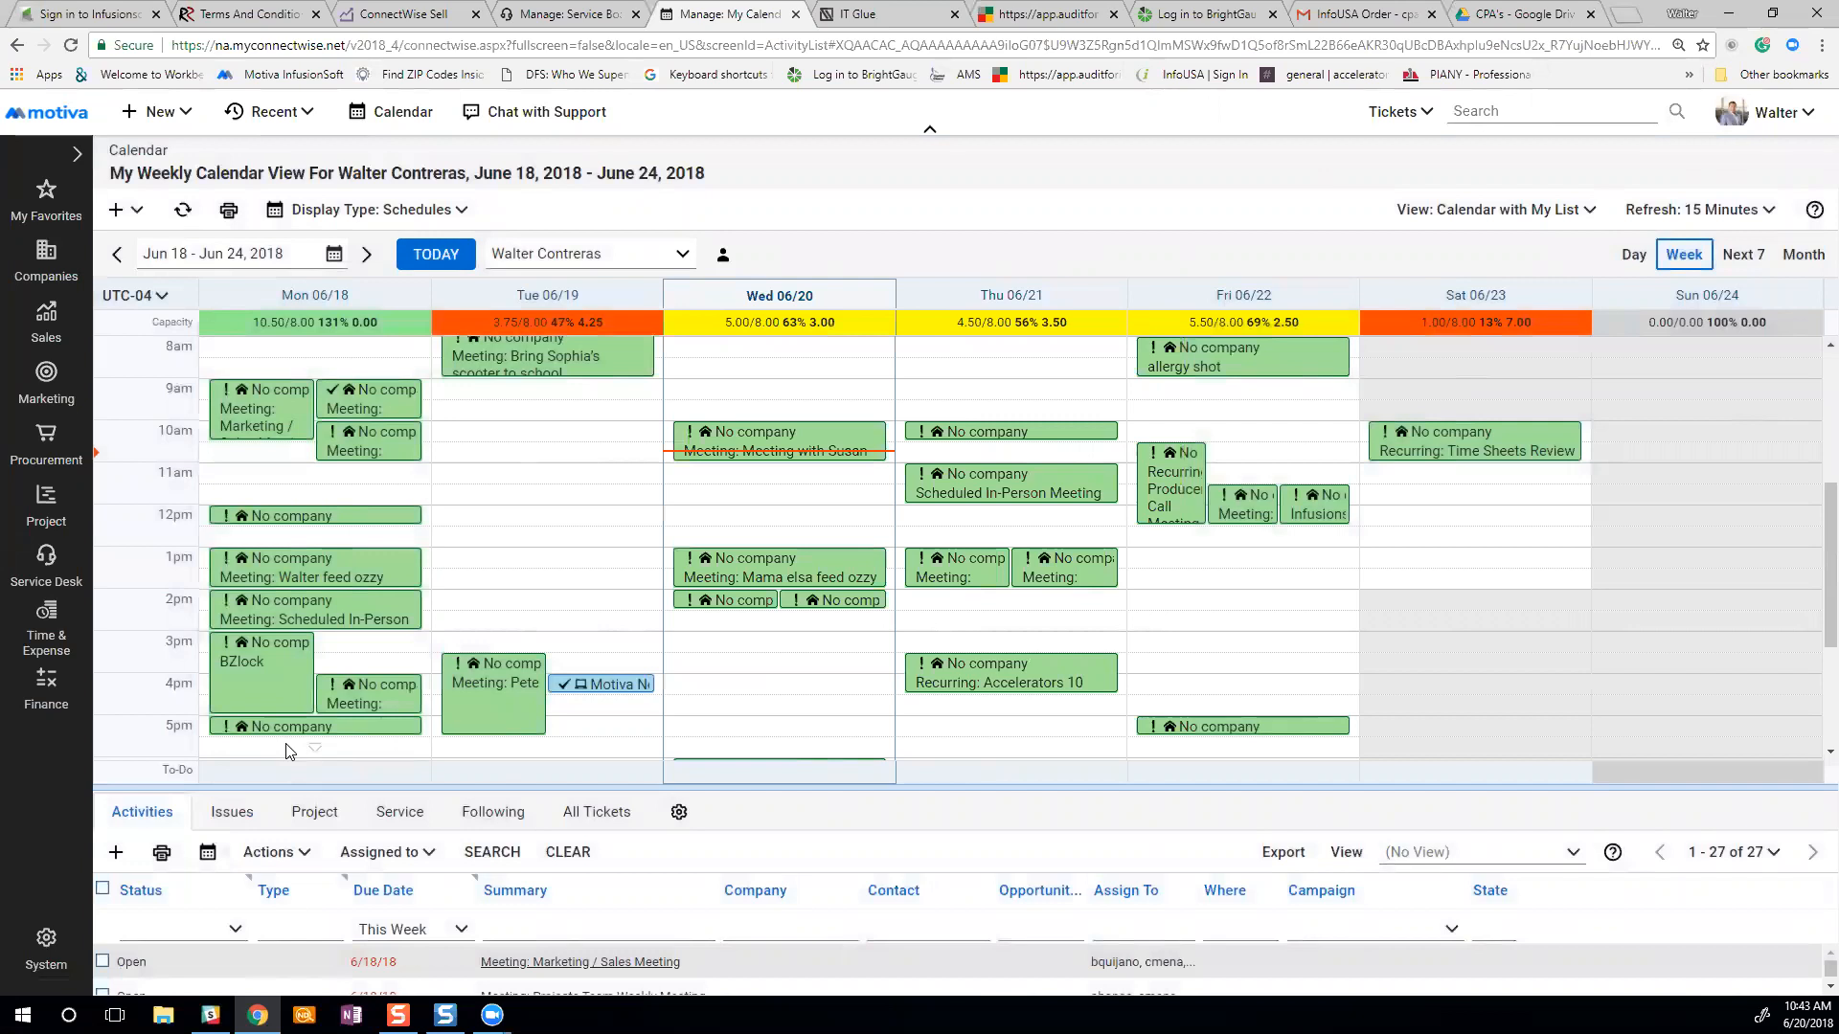
# Close the auditfor, BrightGauge, InfoUSA and Drive browser tabs
pyautogui.click(1112, 13)
pyautogui.click(1113, 14)
pyautogui.click(1113, 13)
pyautogui.click(1113, 13)
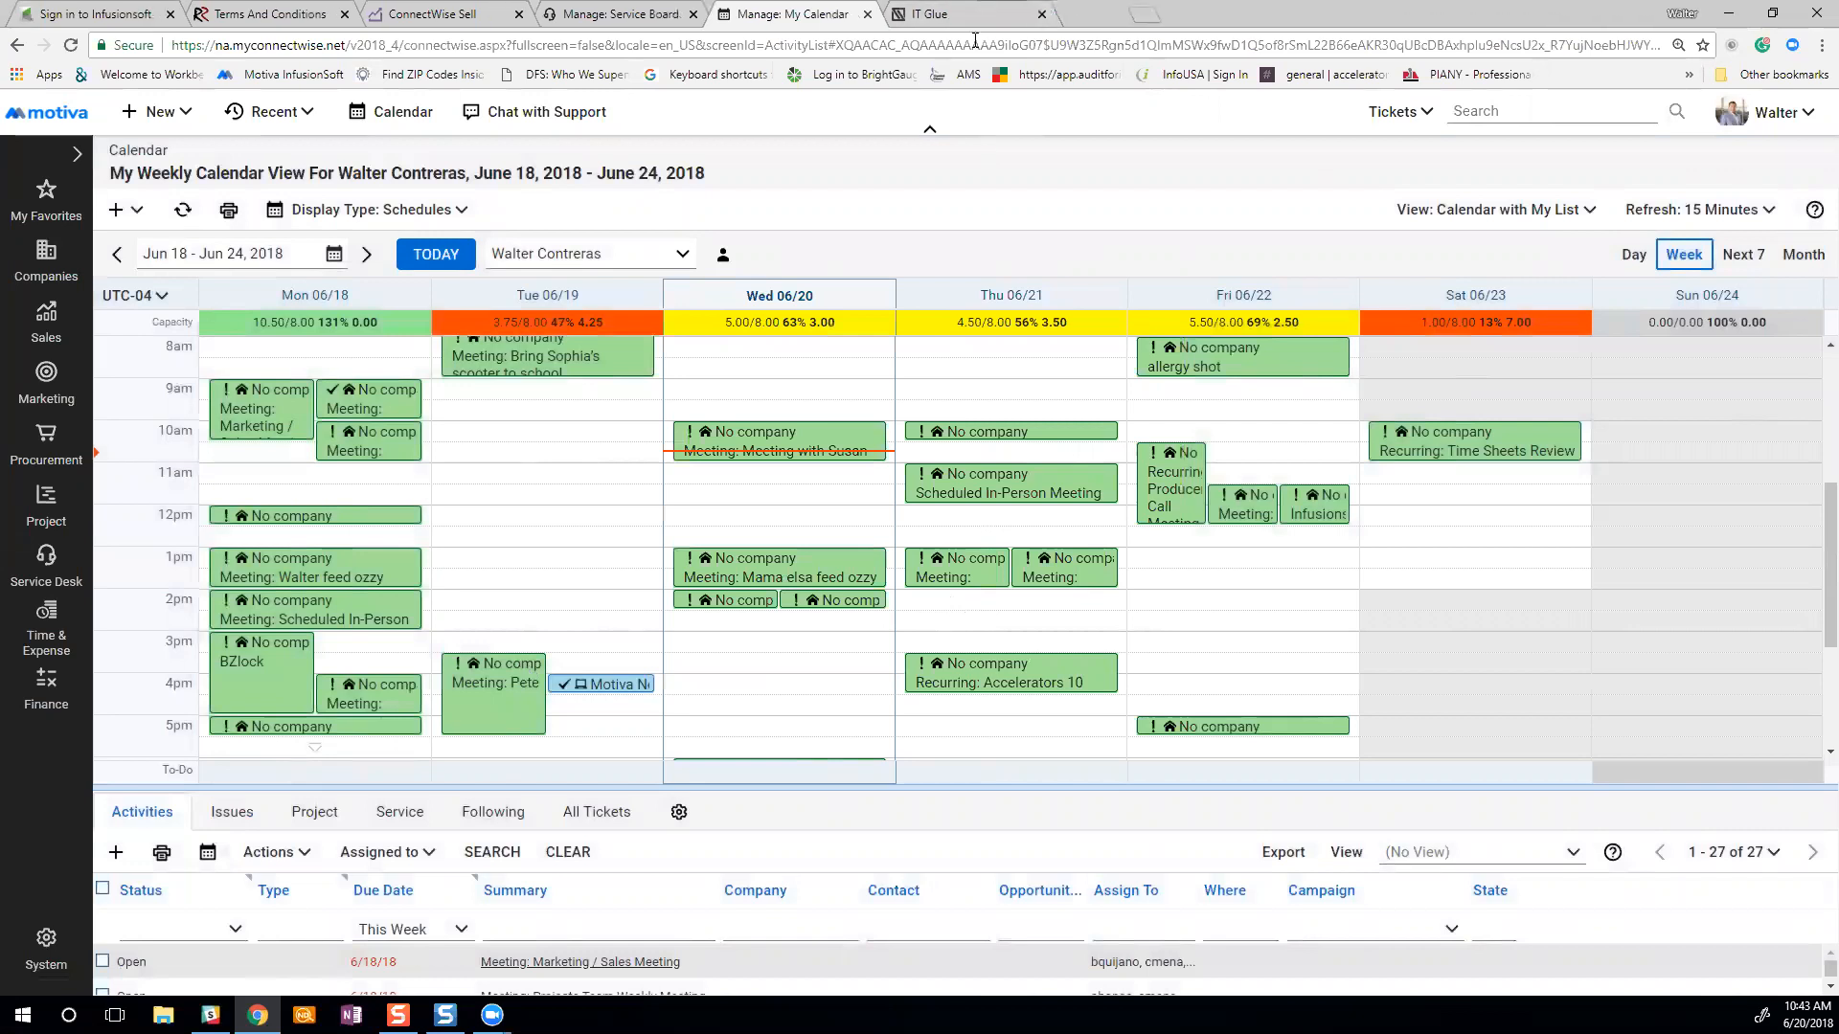
# Close the ConnectWise Sell, Terms and Conditions and Infusionsoft tabs, then list the 28 Service board tickets
pyautogui.click(559, 15)
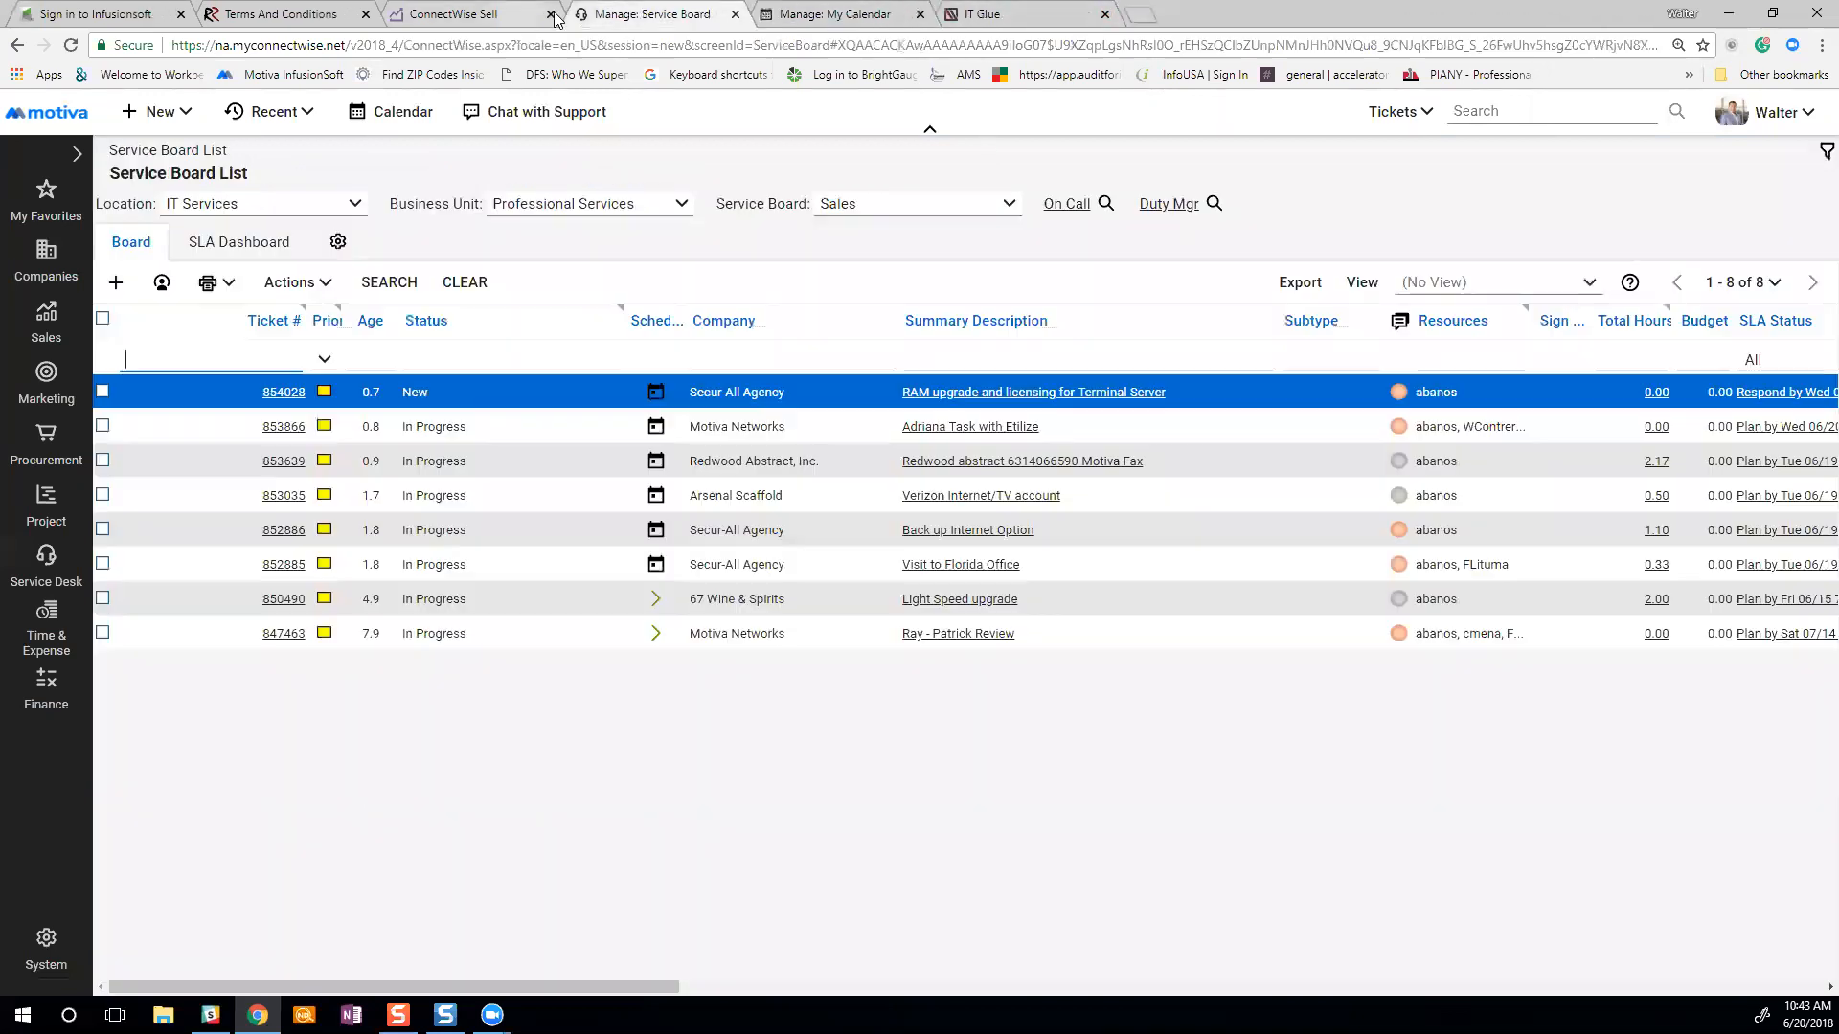
pyautogui.click(552, 14)
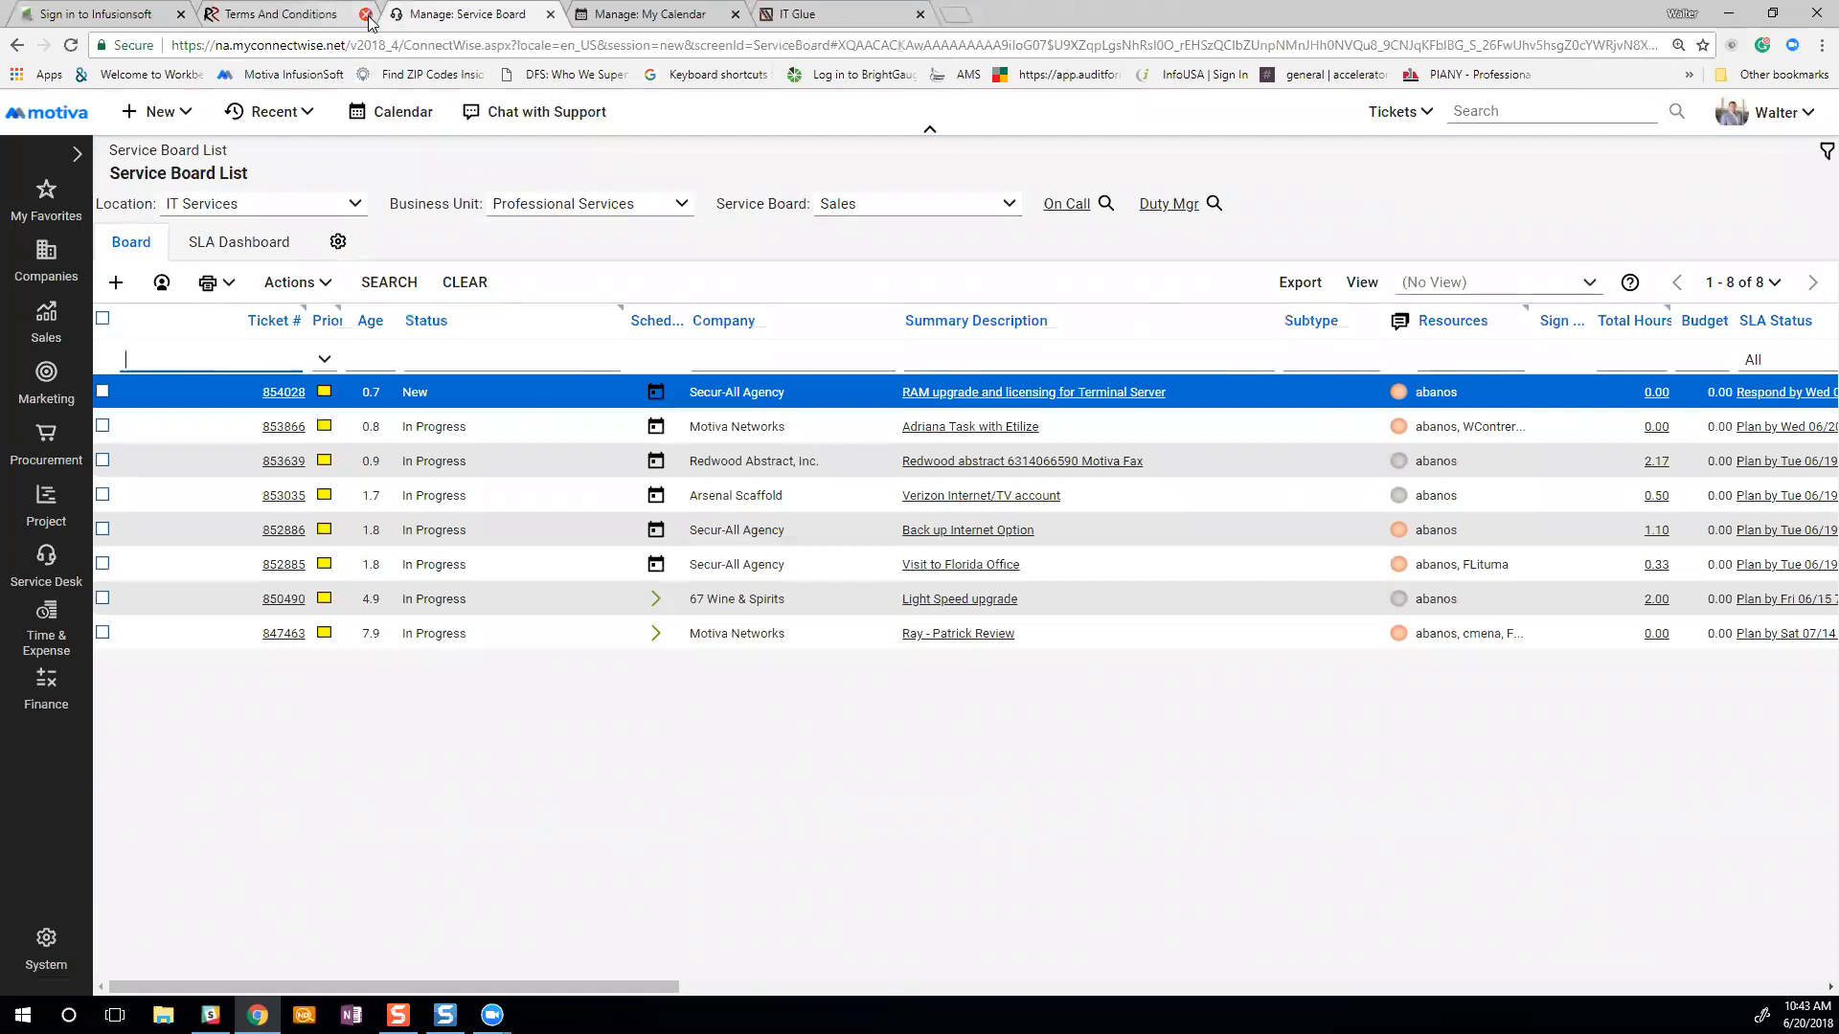
pyautogui.click(365, 14)
pyautogui.click(181, 14)
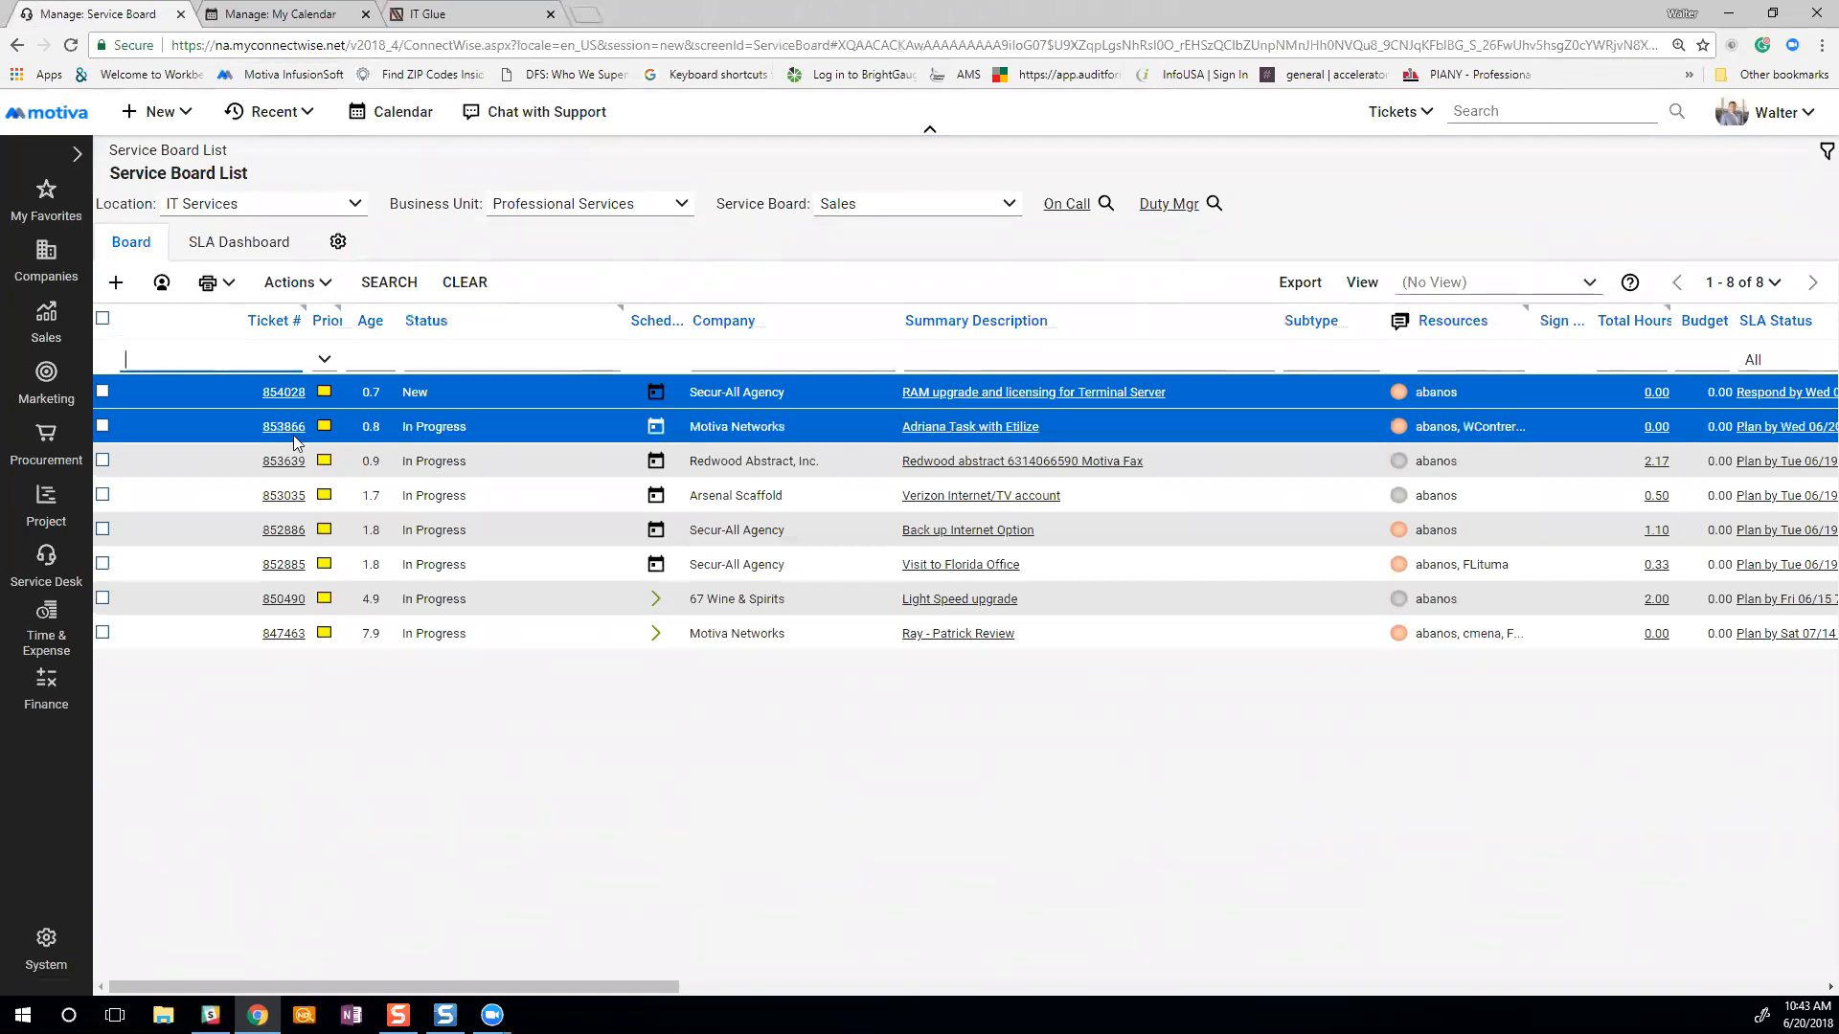
pyautogui.click(279, 14)
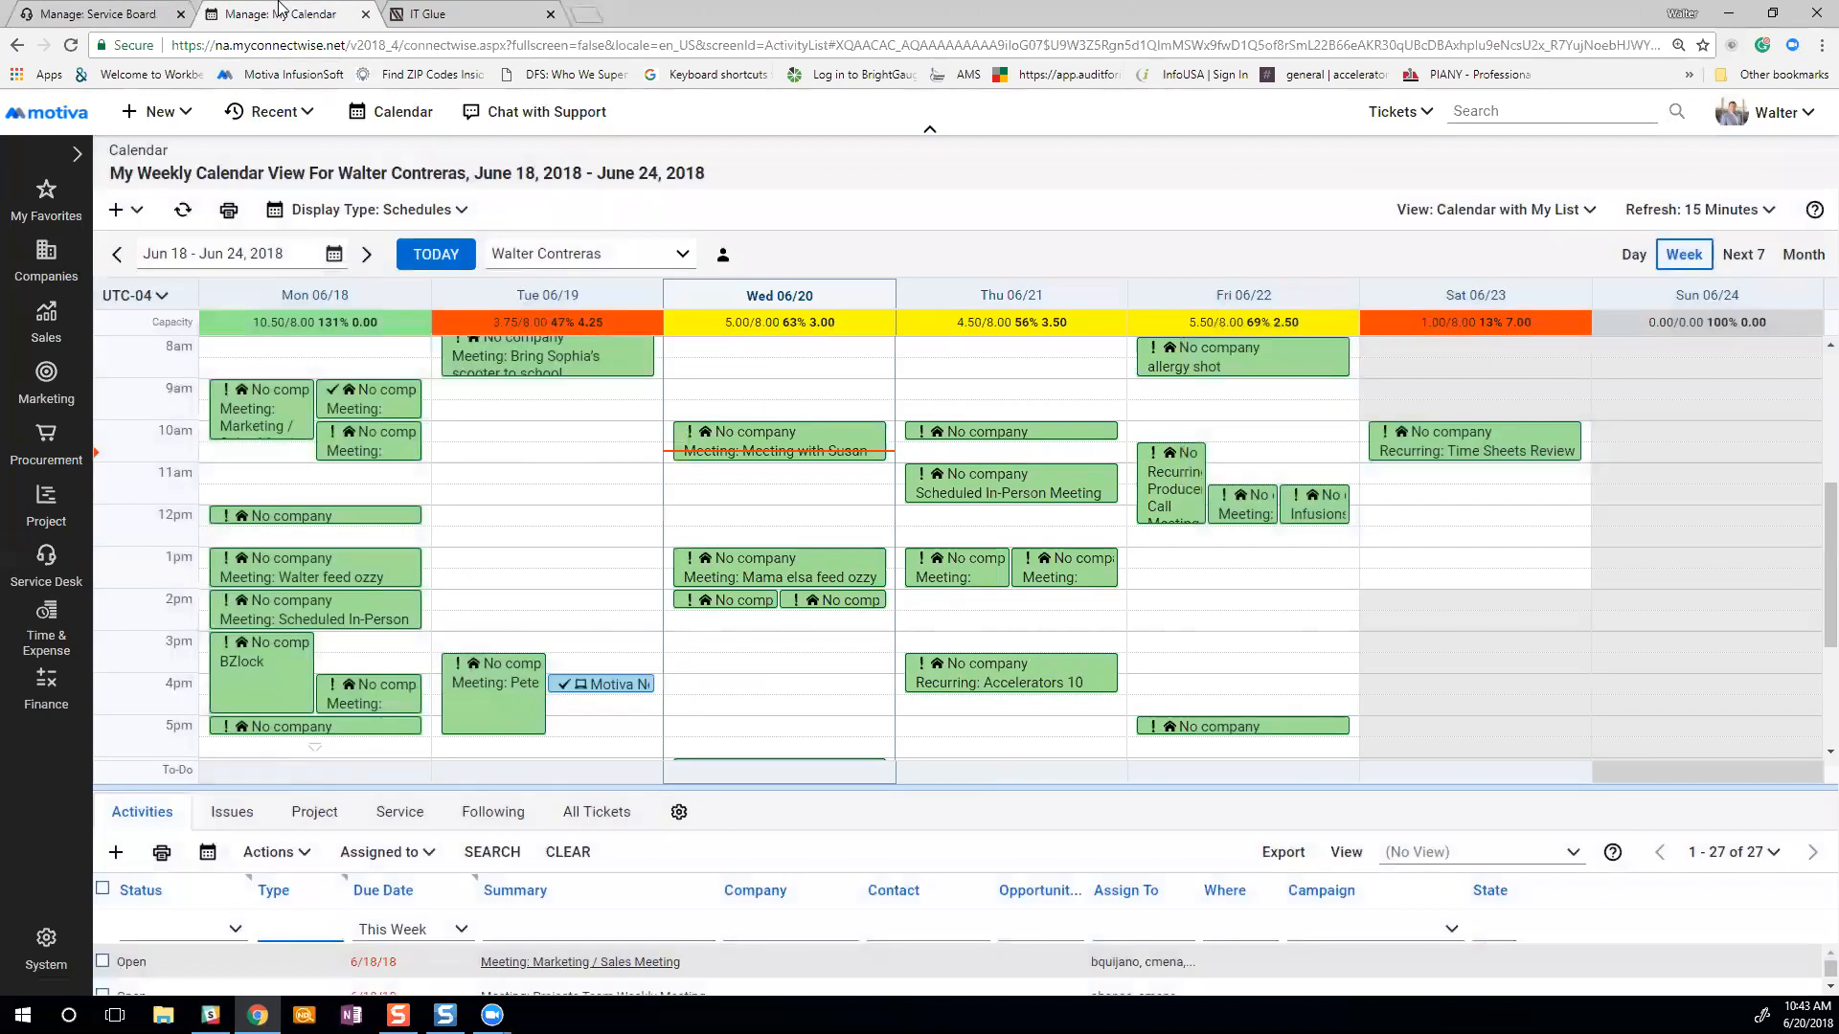
pyautogui.click(112, 17)
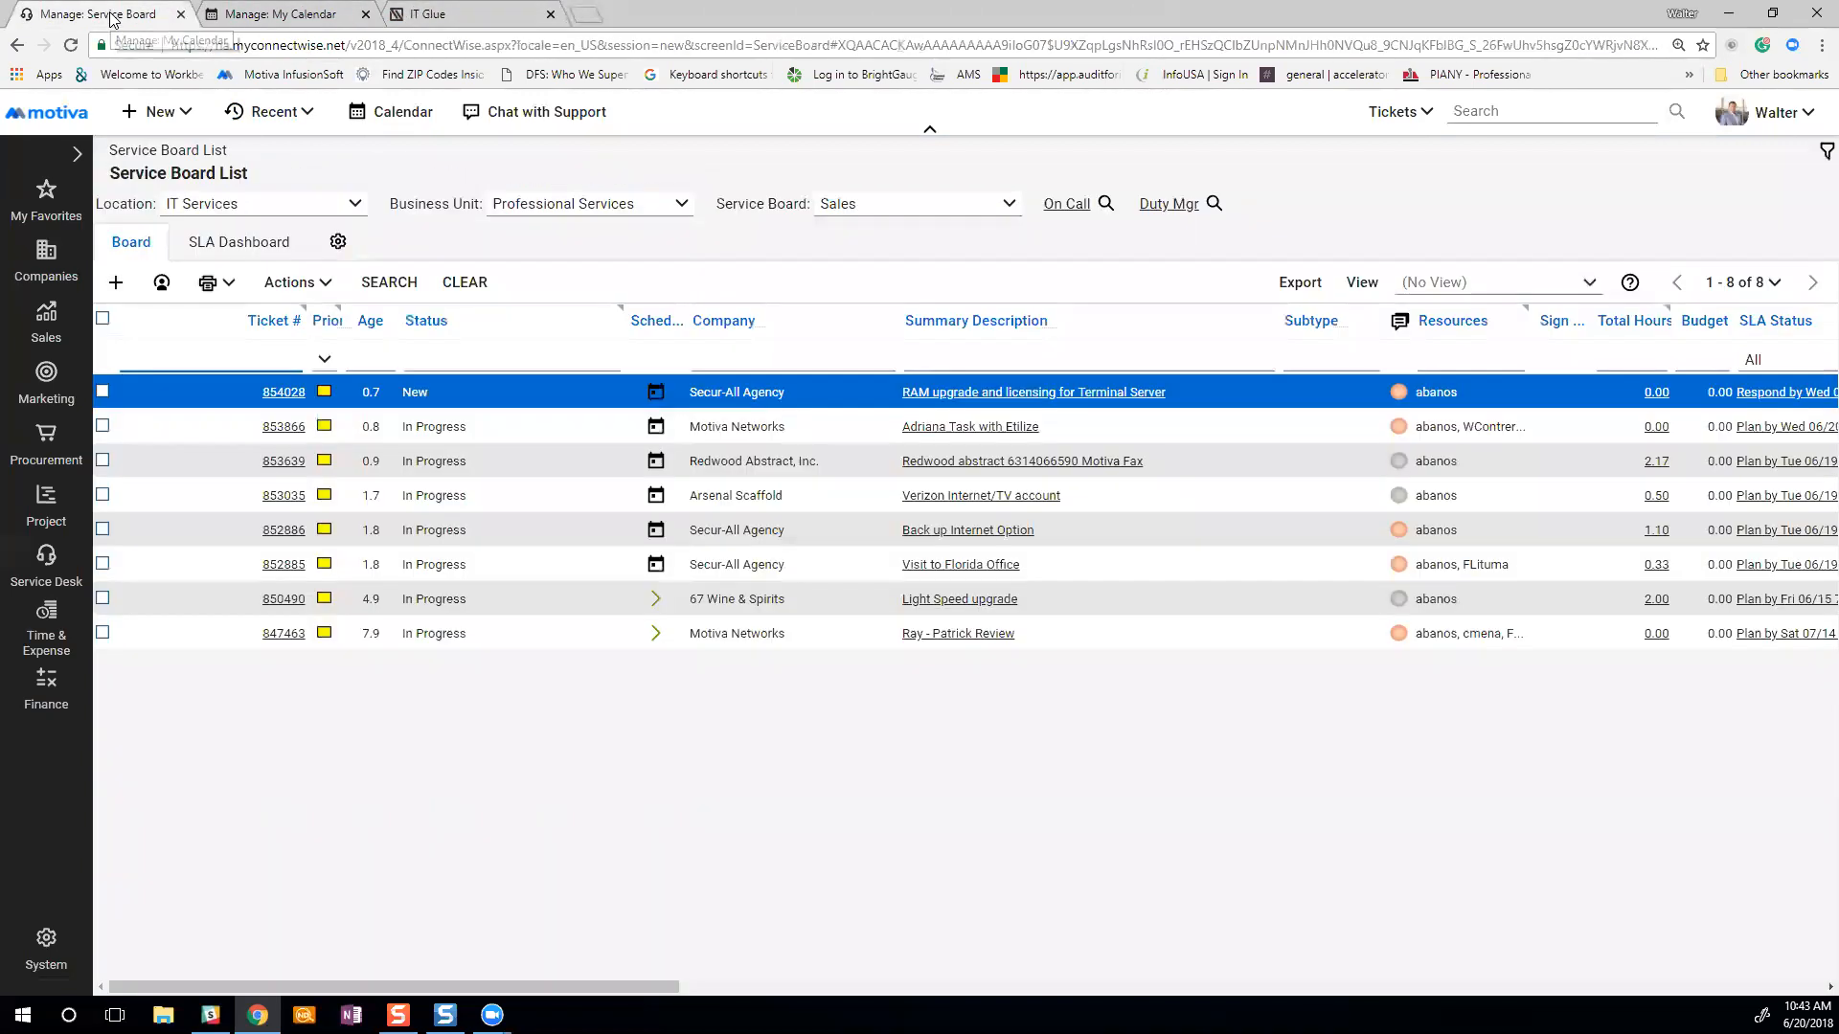
pyautogui.click(1008, 203)
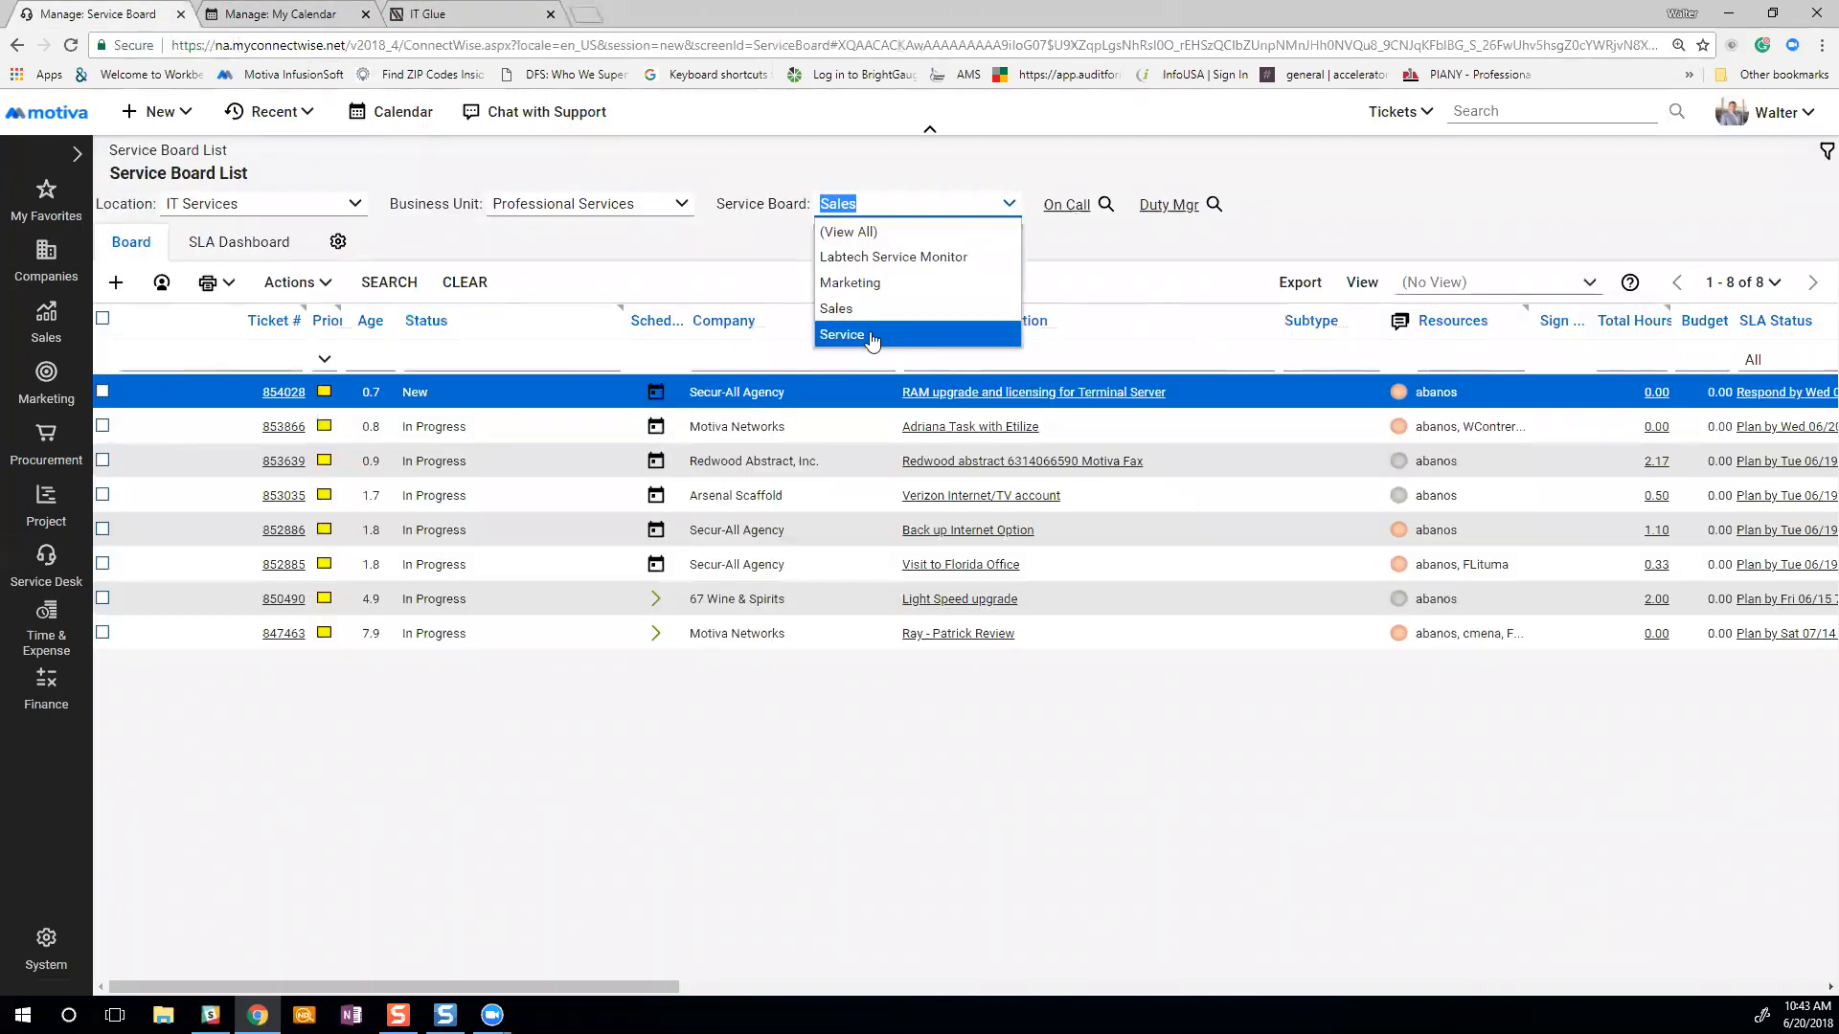
pyautogui.click(871, 337)
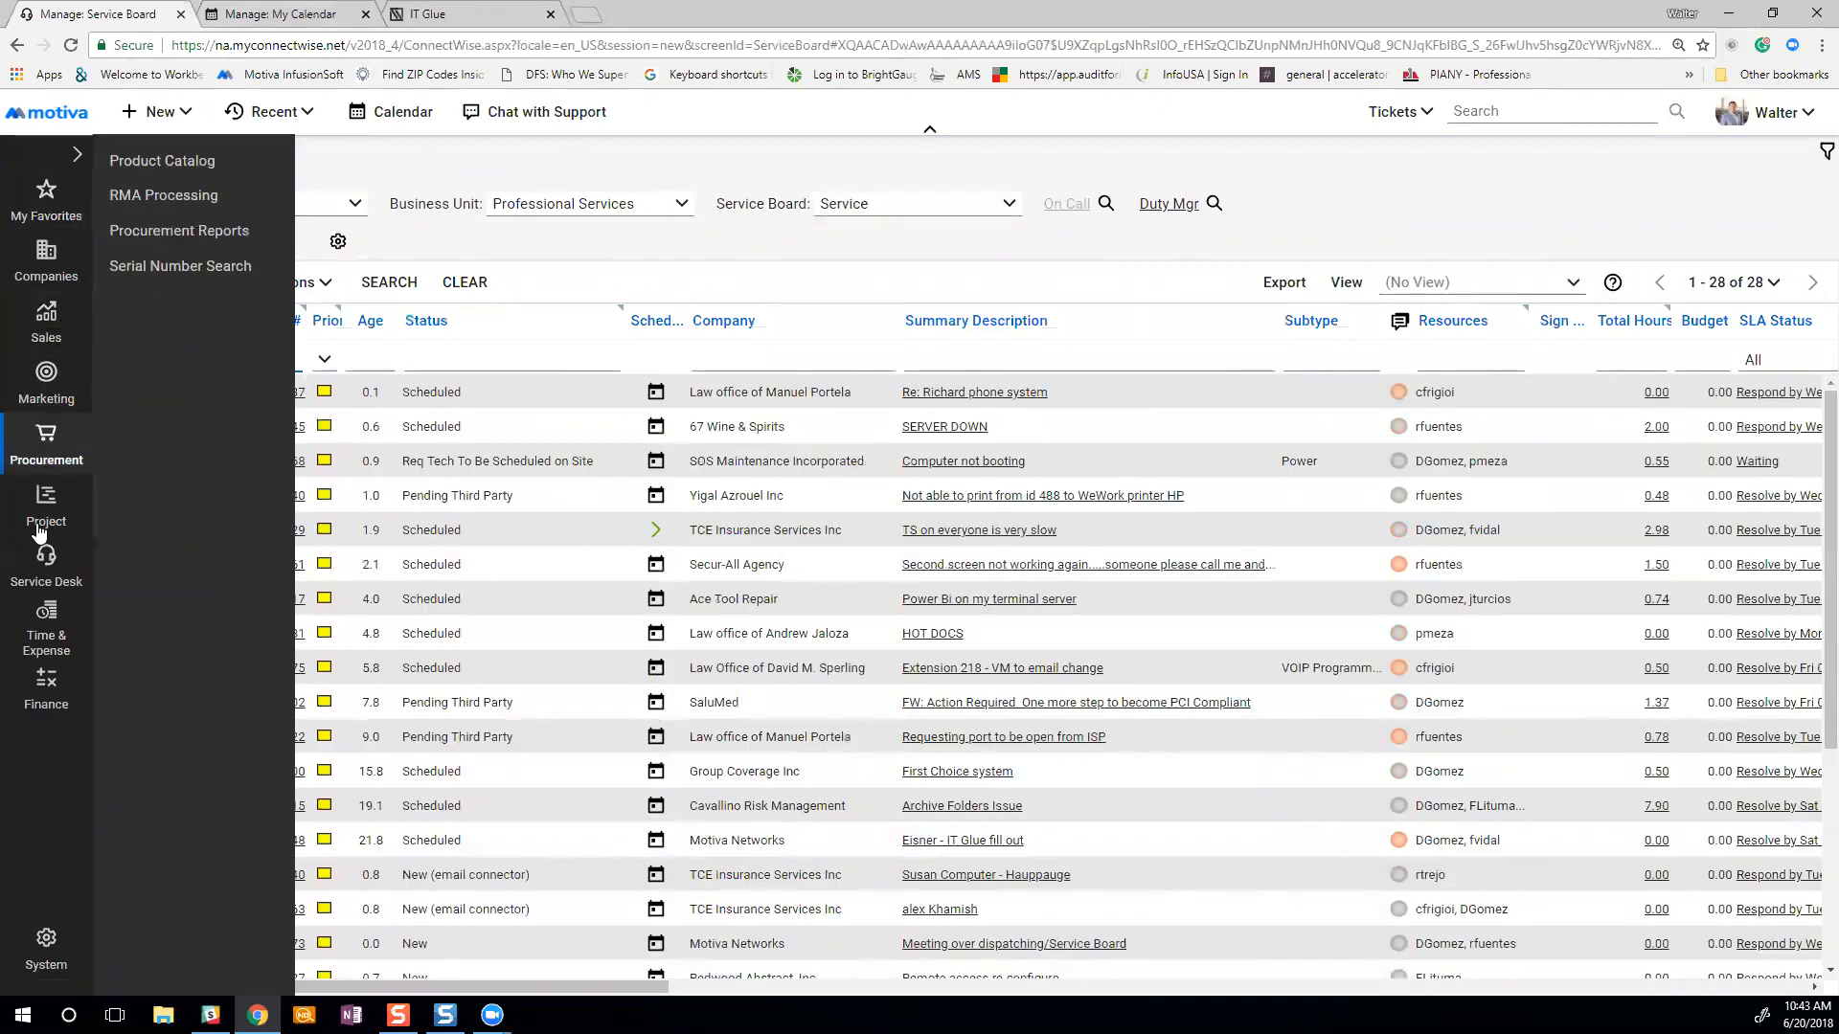
# Open a new service ticket from Service Desk in a separate browser tab
pyautogui.moveTo(43, 565)
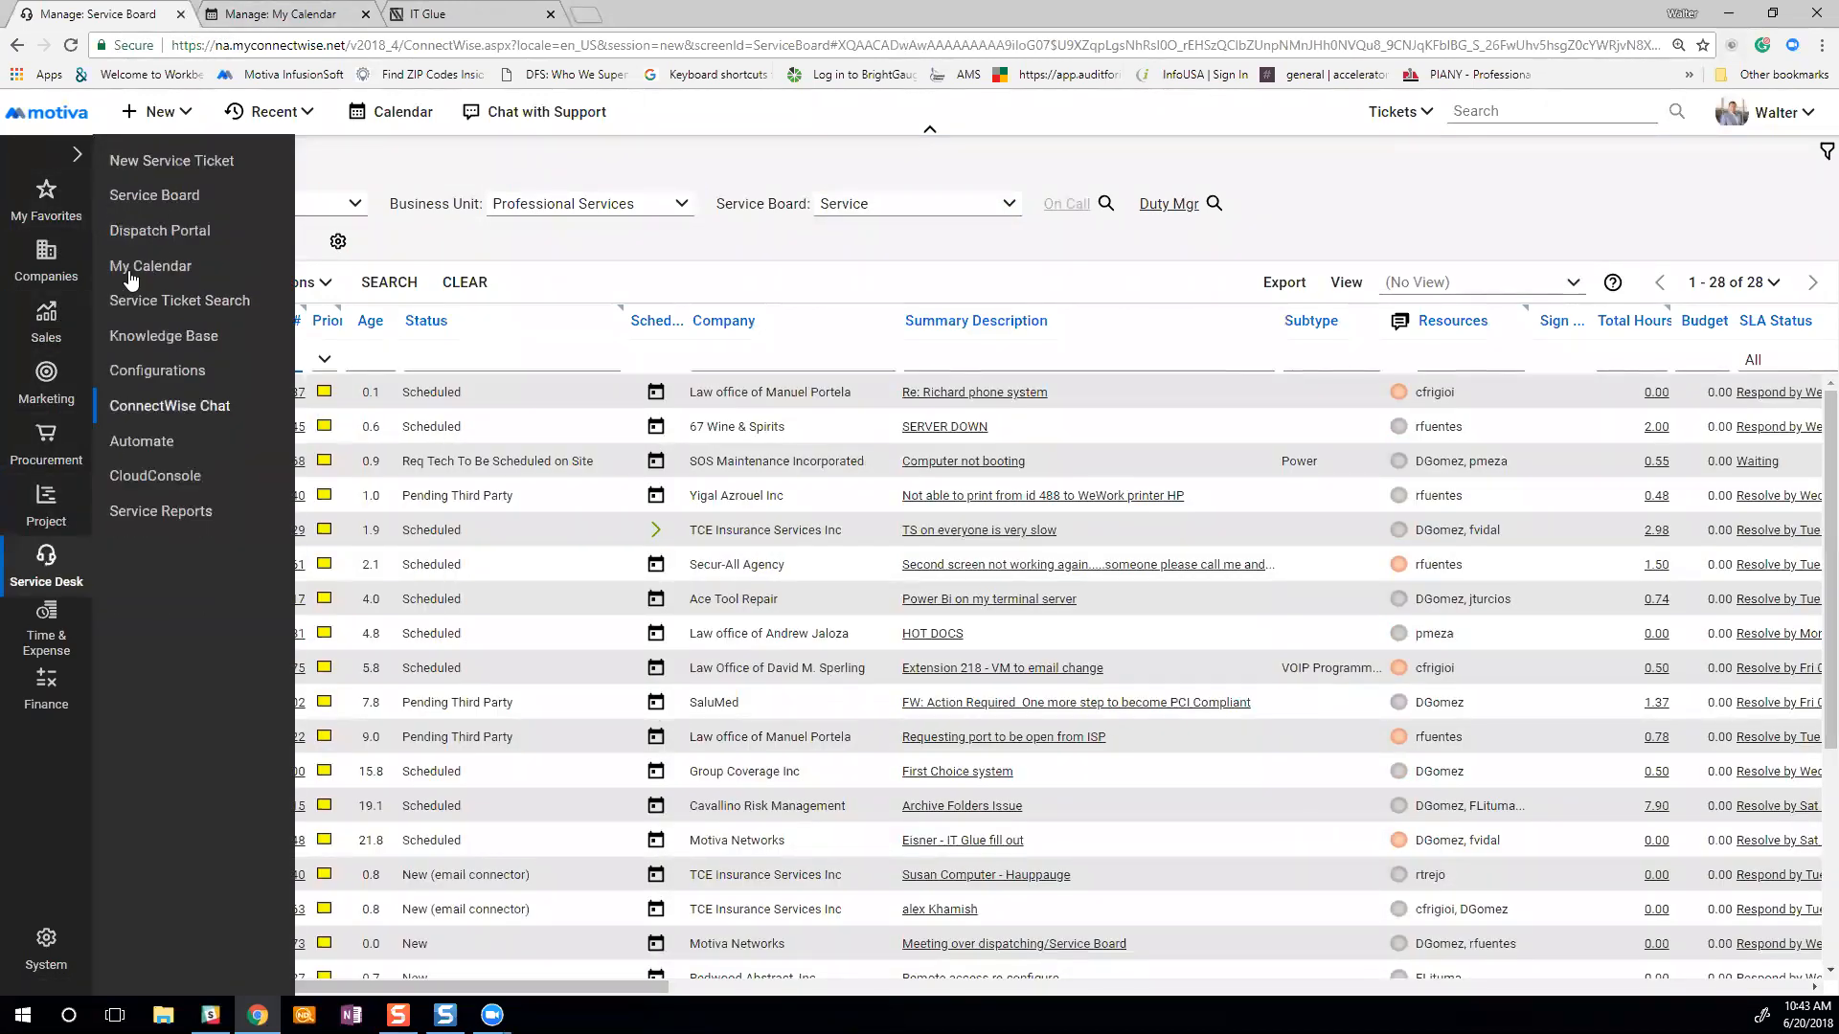
pyautogui.rightClick(145, 175)
pyautogui.click(158, 182)
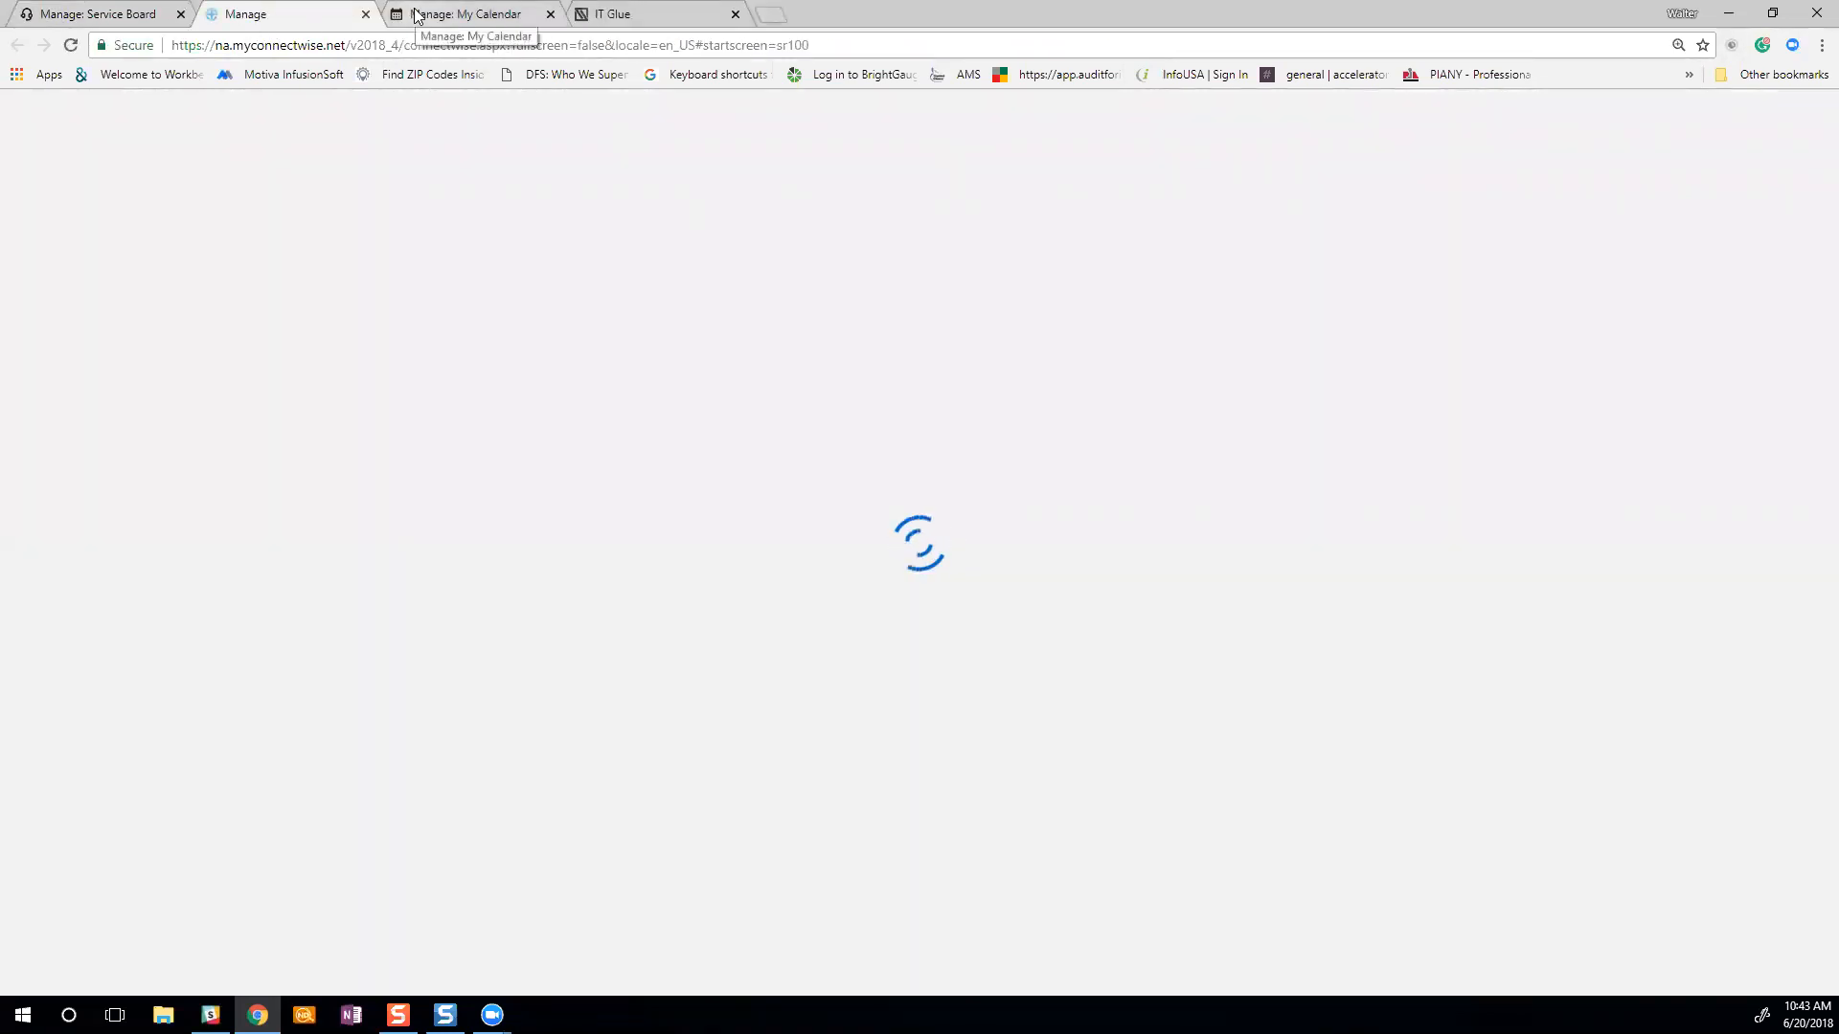
# Switch to IT Glue and sign in to the Motiva account with saved credentials
pyautogui.click(651, 13)
pyautogui.click(919, 513)
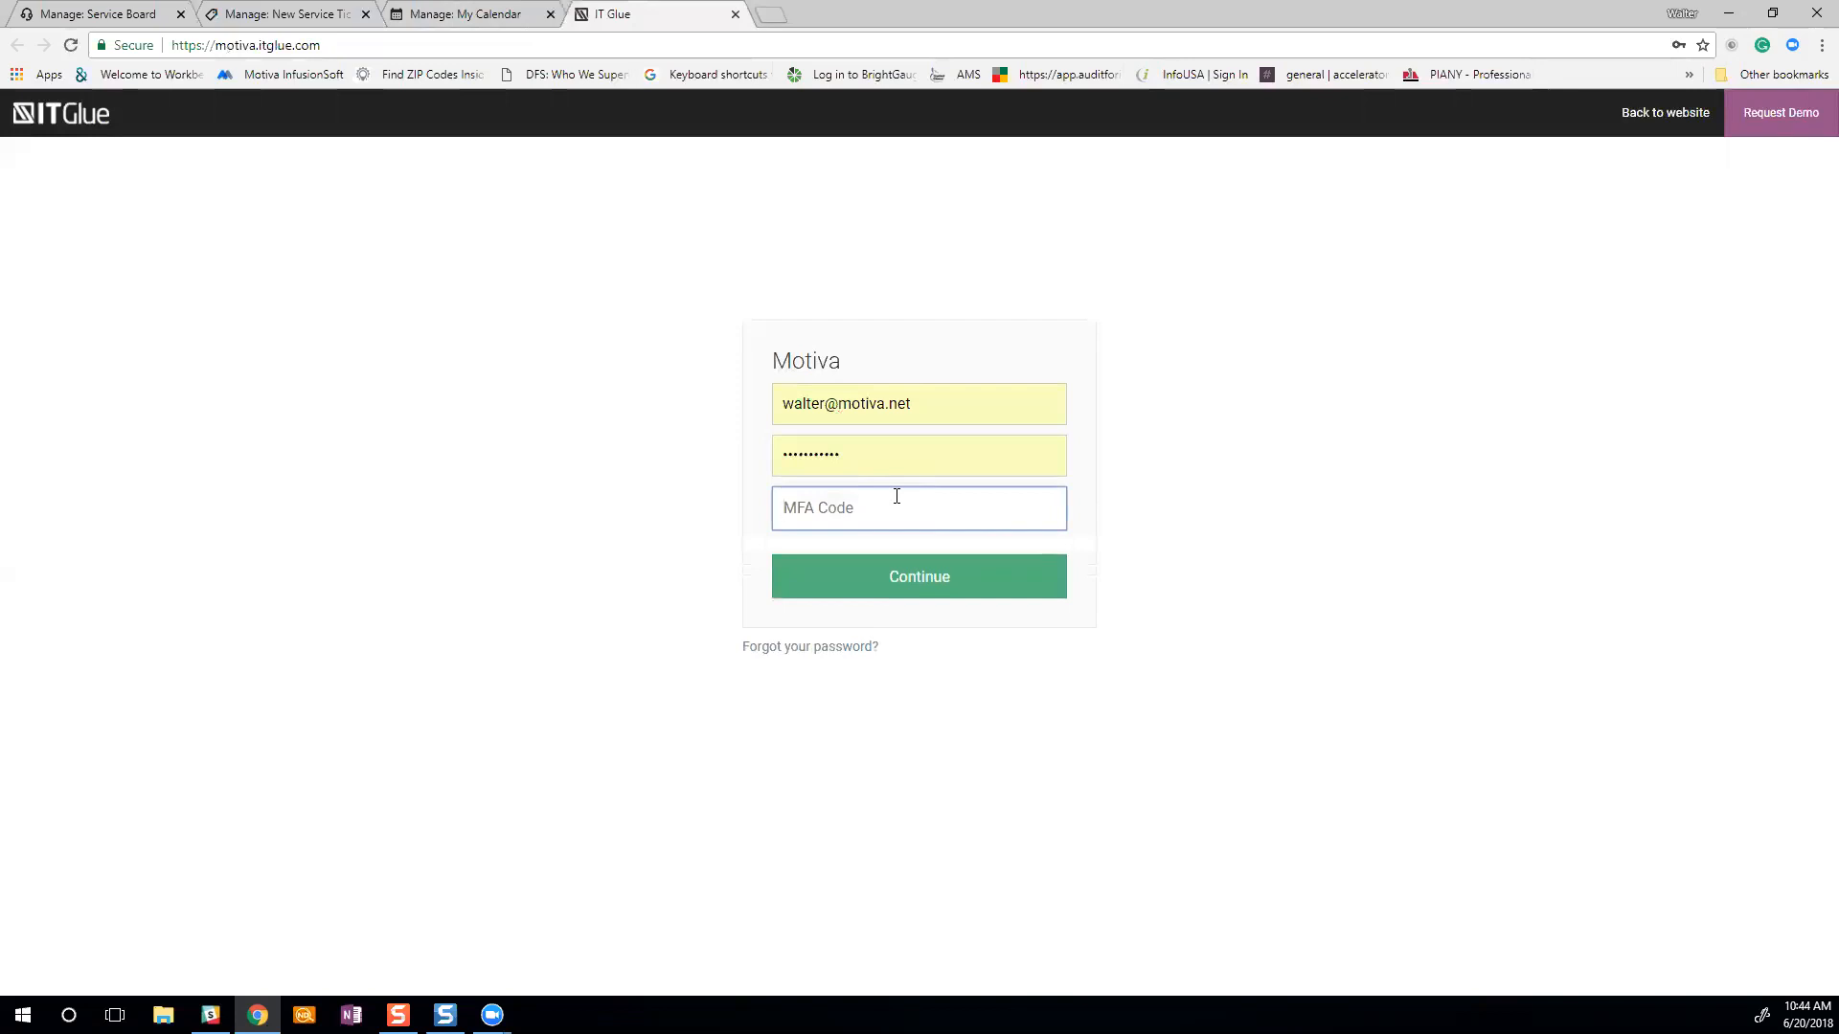
# Enter the MFA verification code to complete IT Glue sign-in, reaching the 248-organization list
pyautogui.click(883, 580)
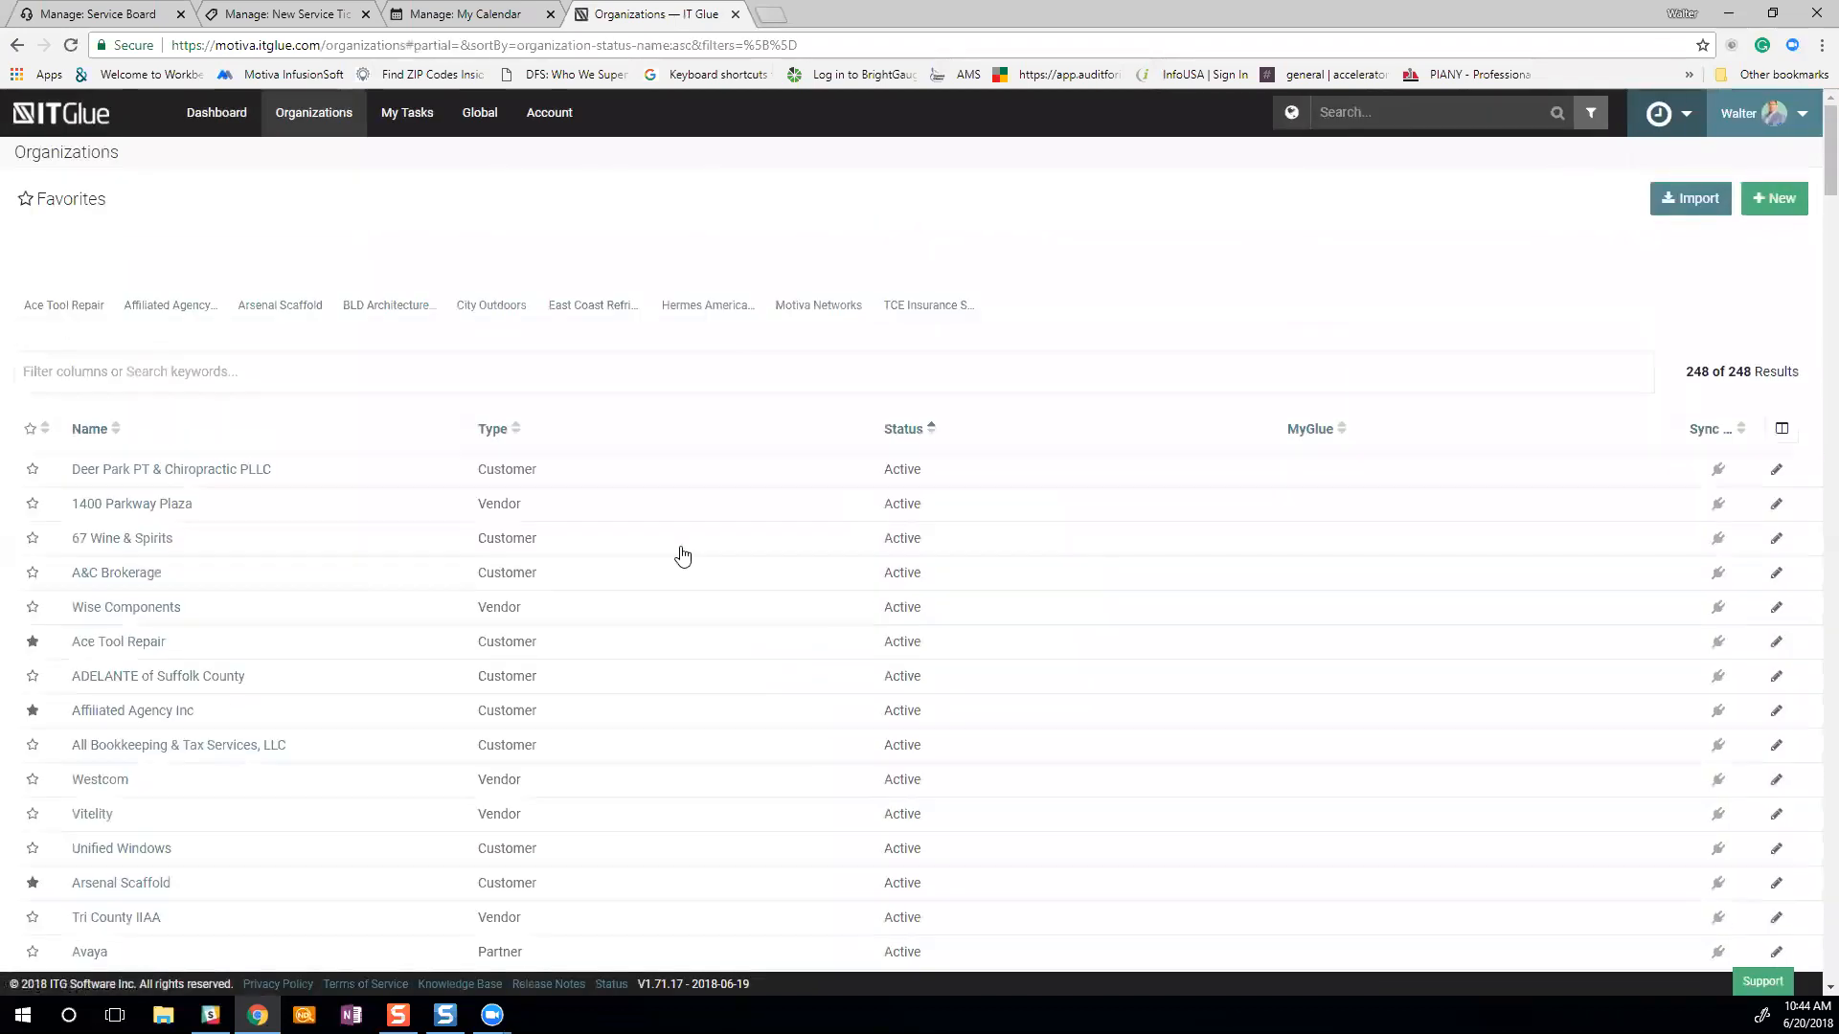
pyautogui.hotkey('alt', 'Tab')
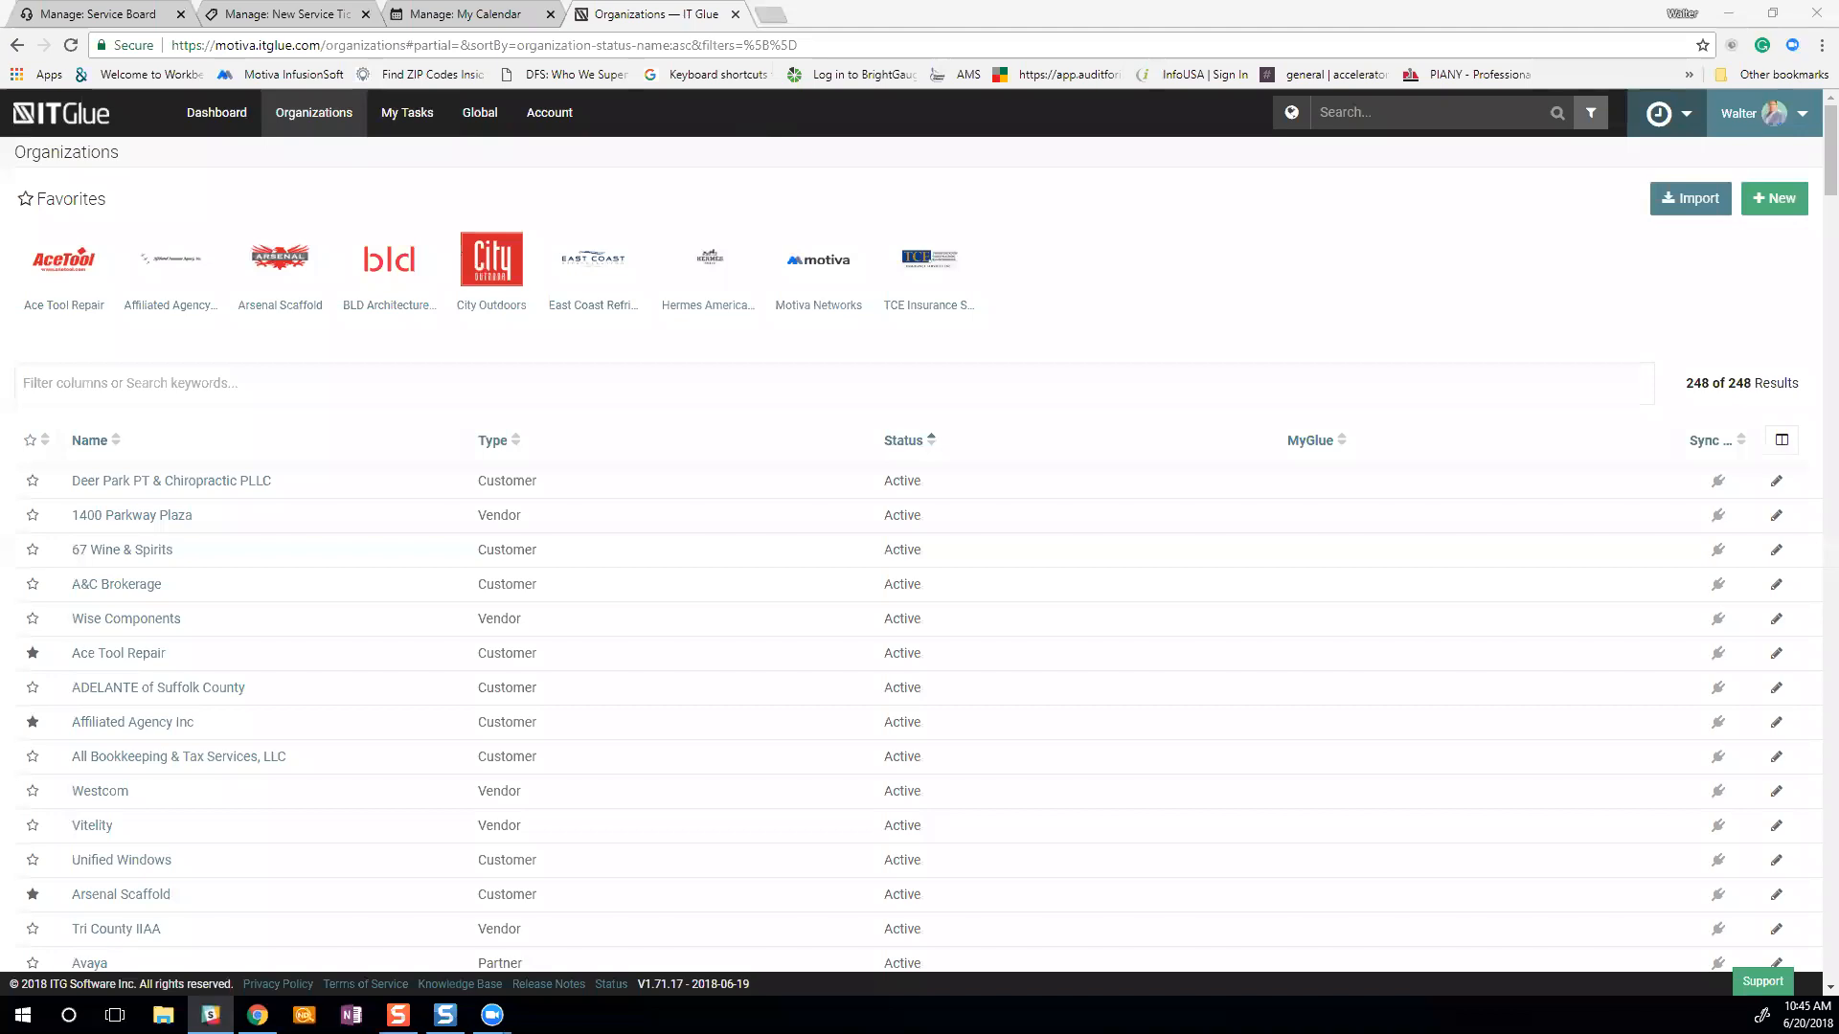
pyautogui.click(321, 13)
# Close the weekly calendar page and bring the IT Glue browser window back
pyautogui.click(433, 16)
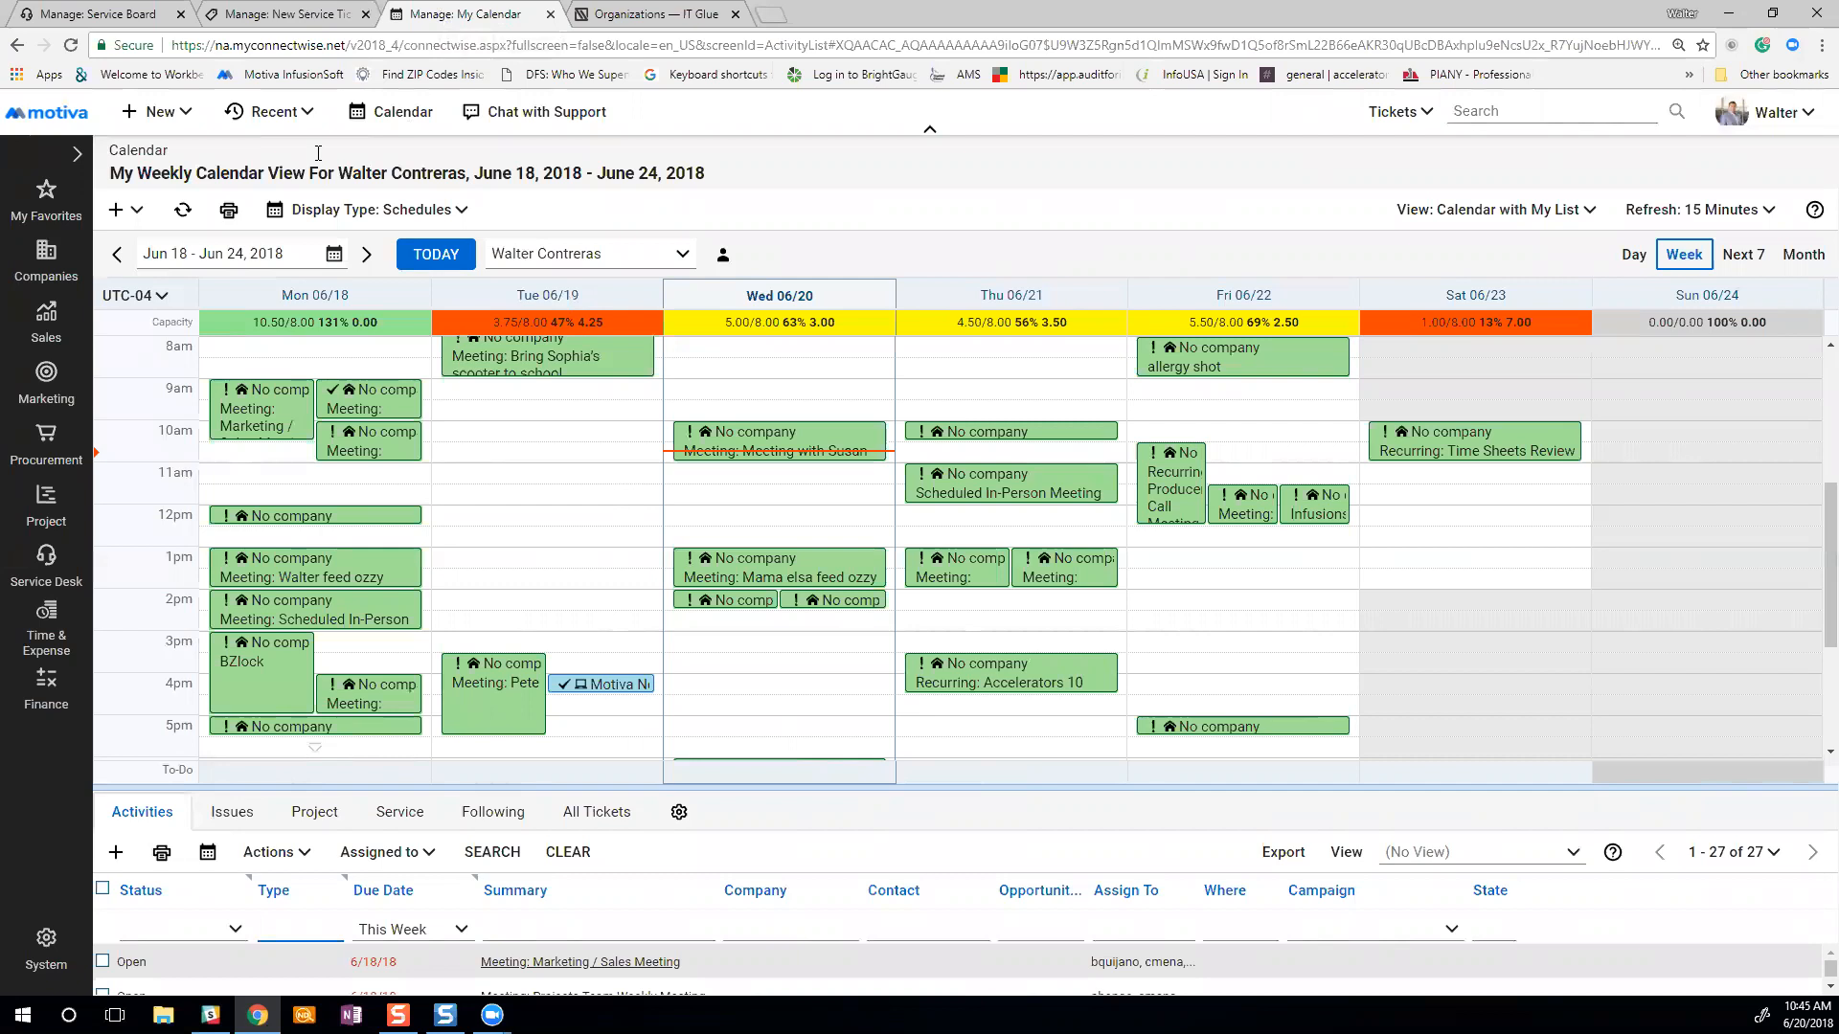
pyautogui.hotkey('ctrl', 'w')
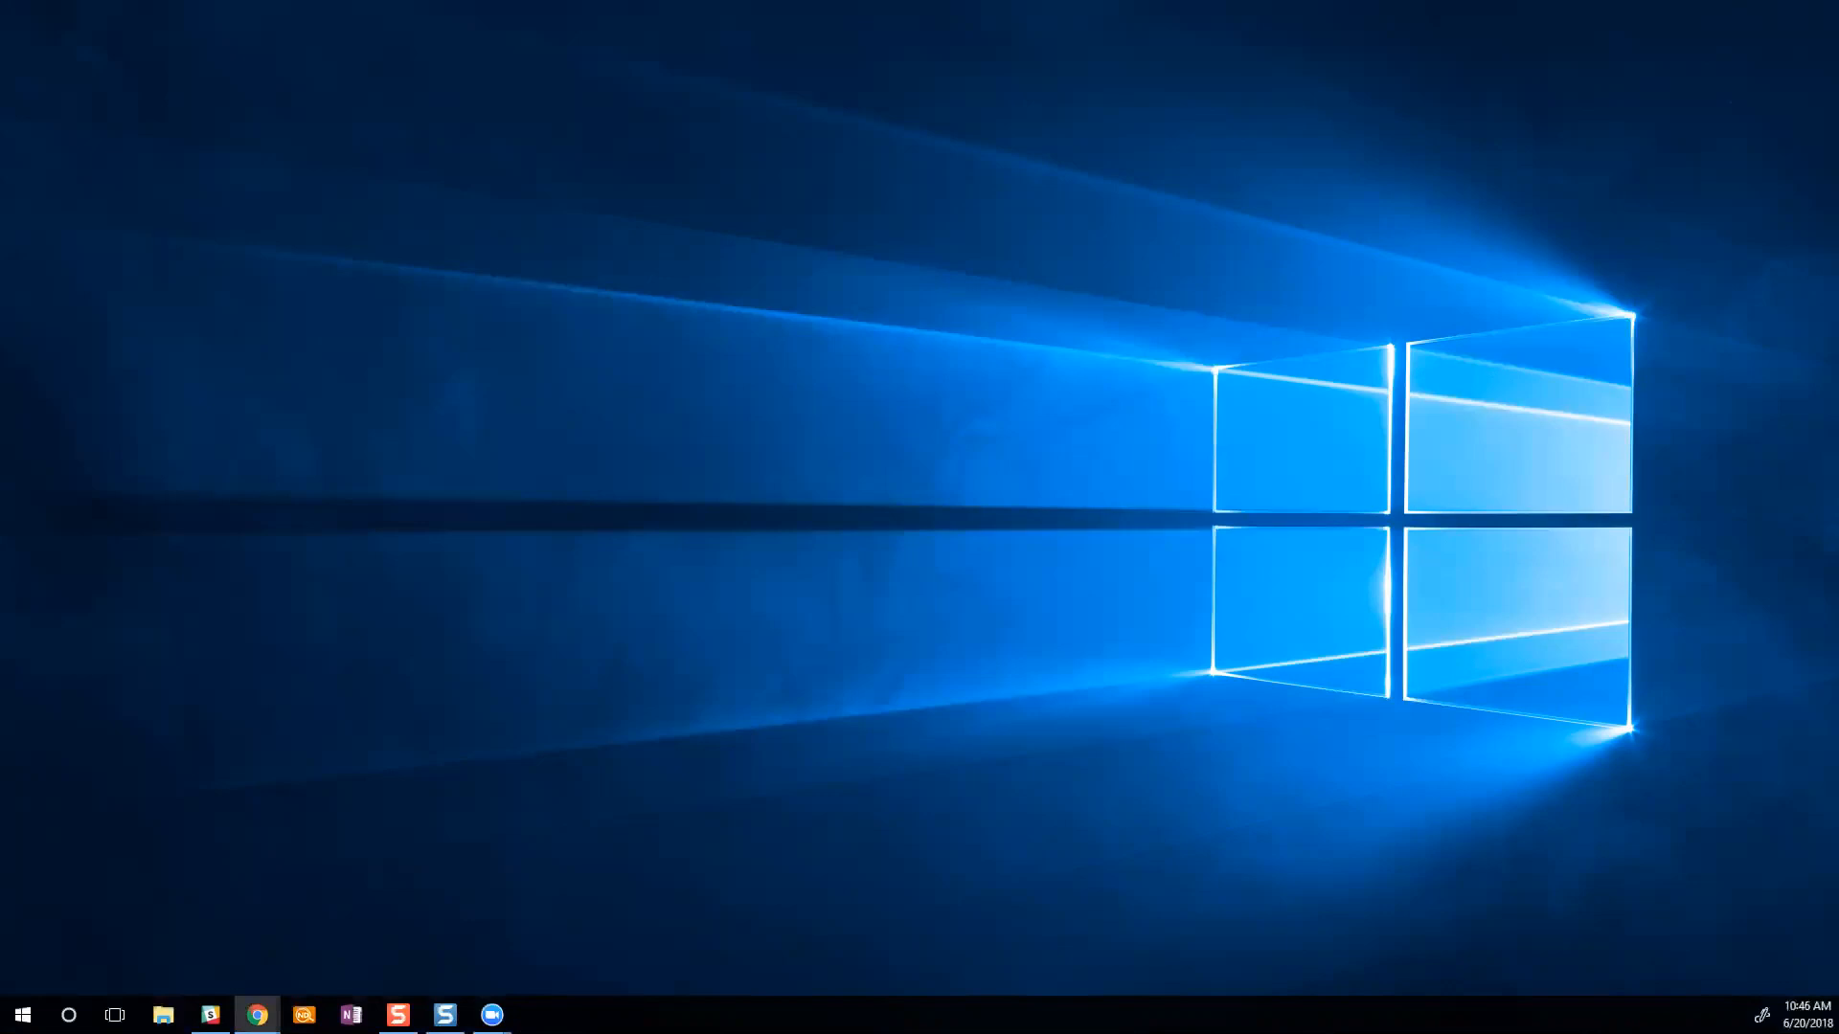
pyautogui.click(257, 1014)
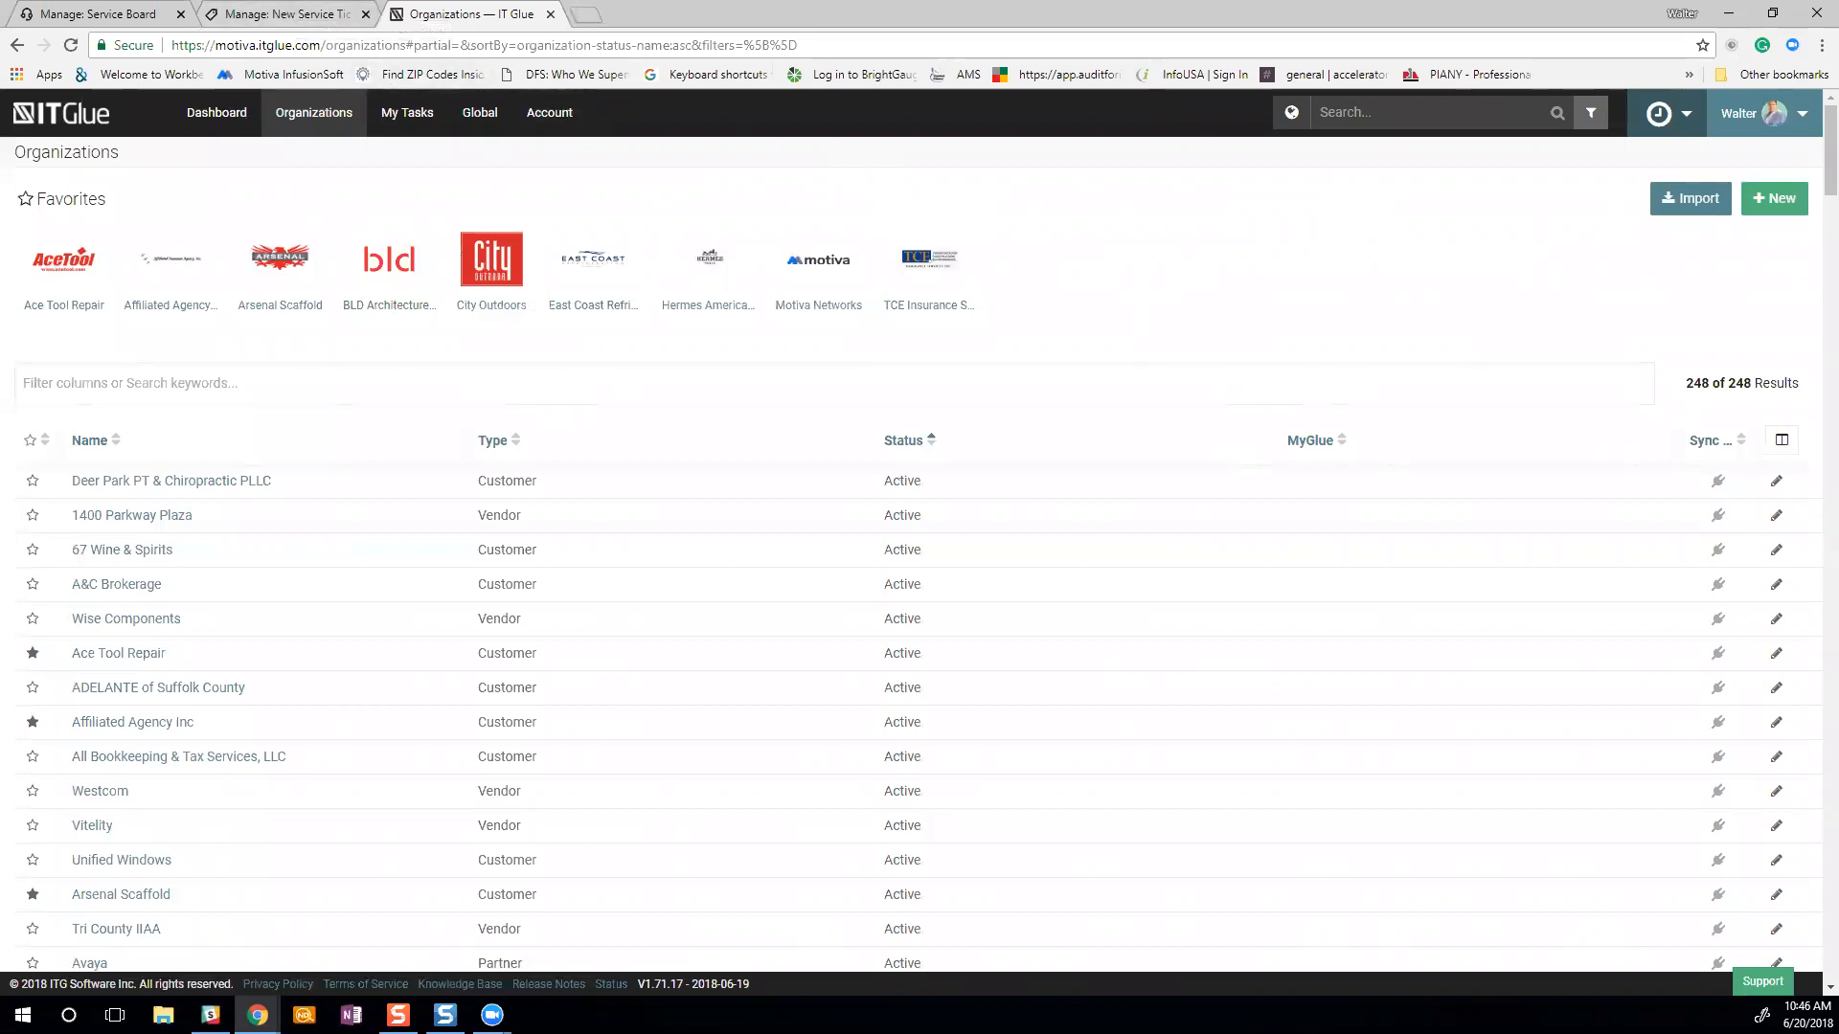
# Set the separate calendar window aside and open Motiva Networks from the IT Glue favourites
pyautogui.moveTo(509, 53); pyautogui.dragTo(507, 48)
pyautogui.doubleClick(508, 48)
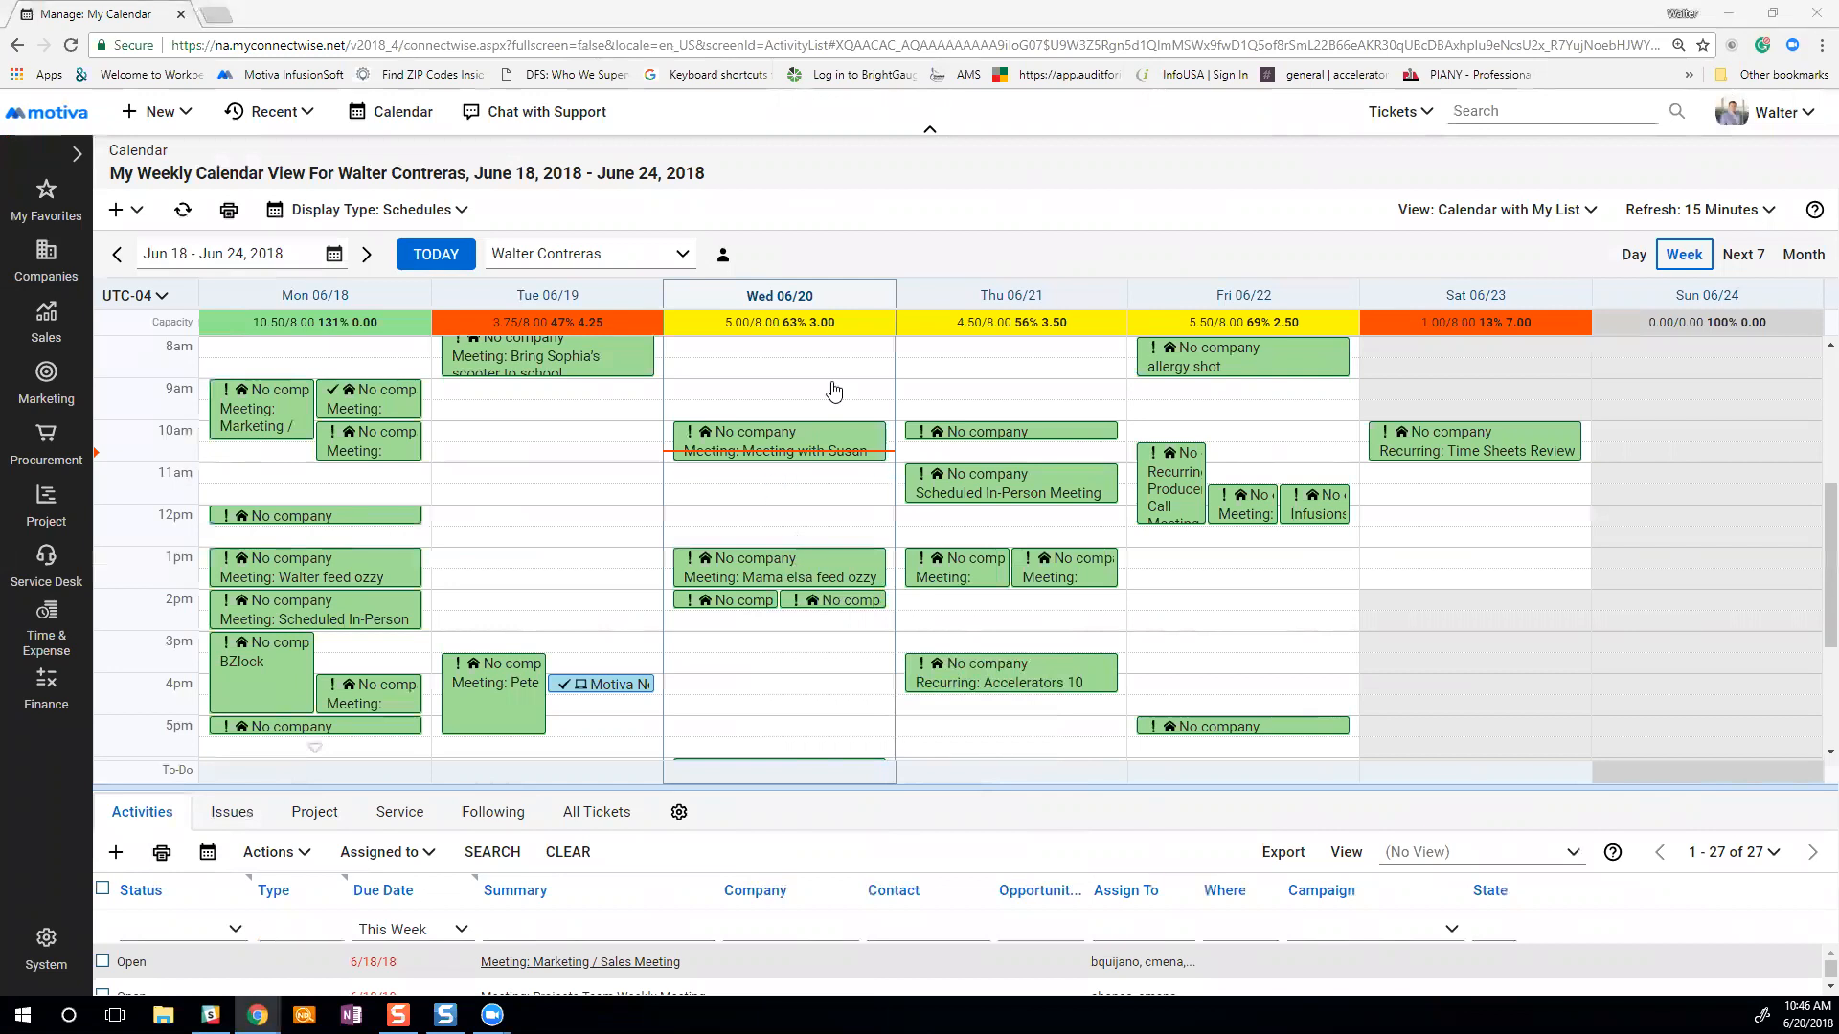
pyautogui.hotkey('alt', 'Tab')
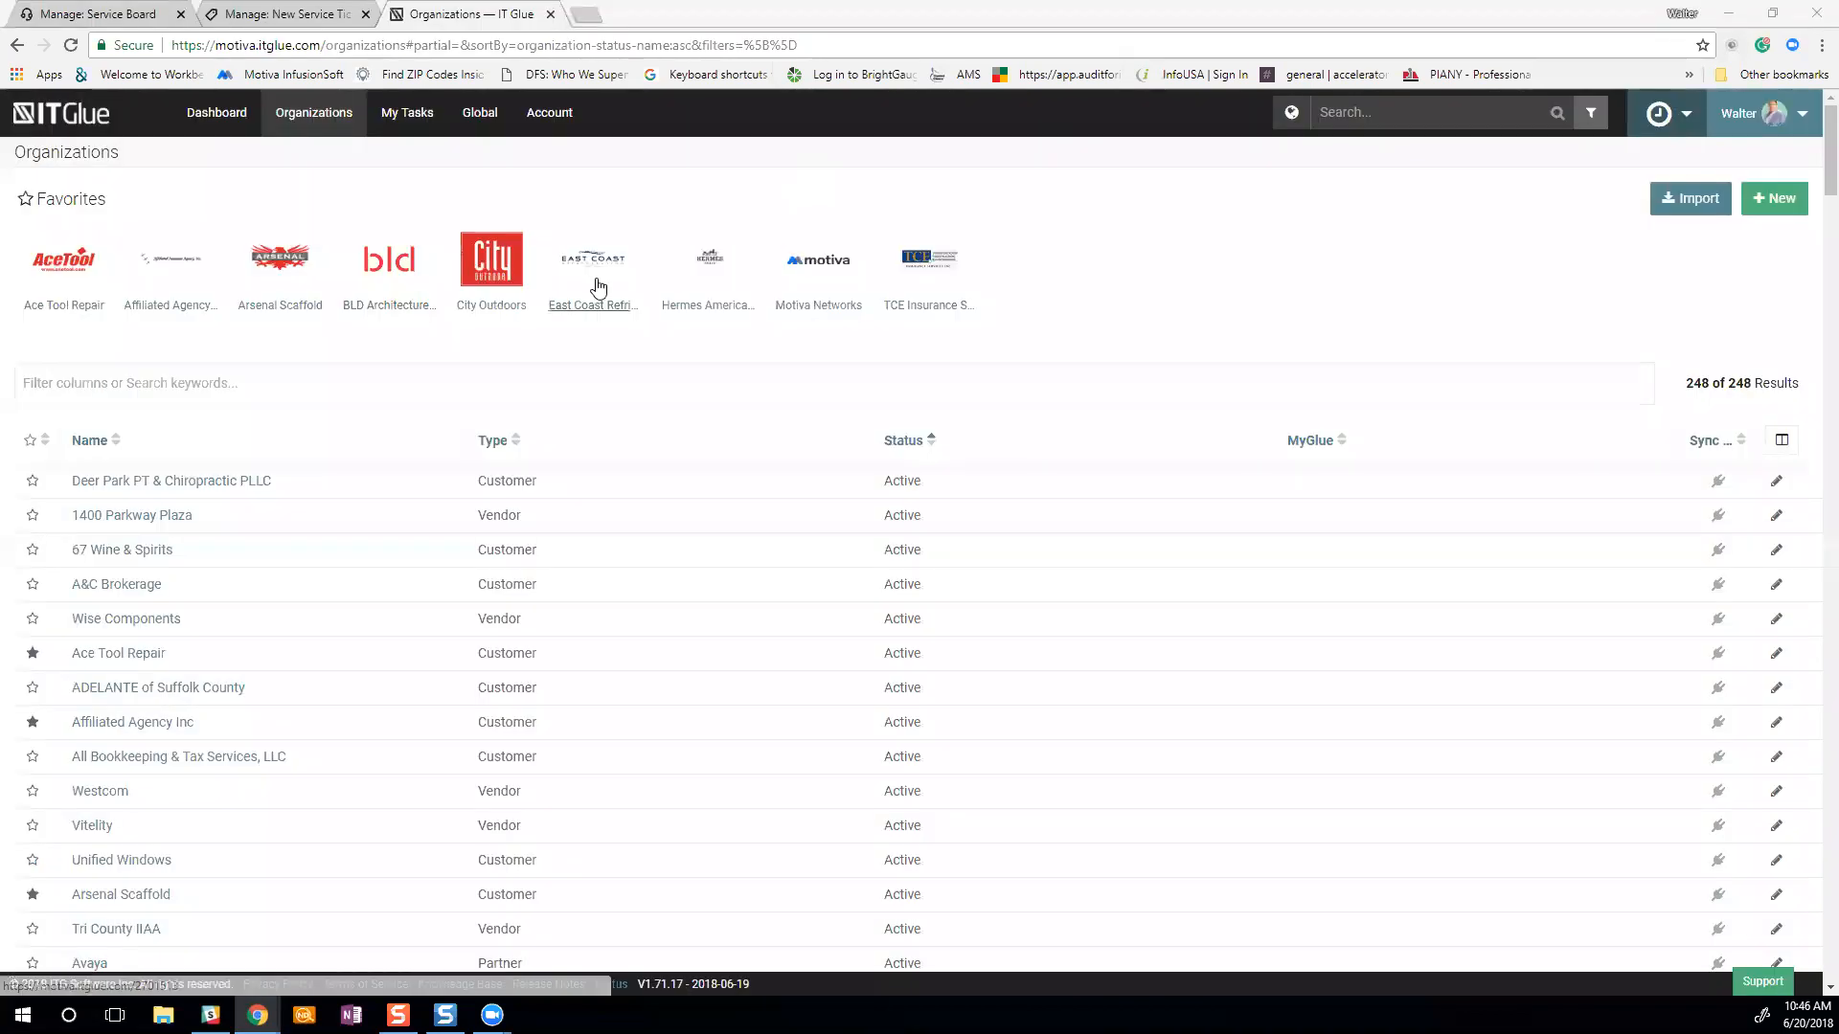
pyautogui.click(814, 283)
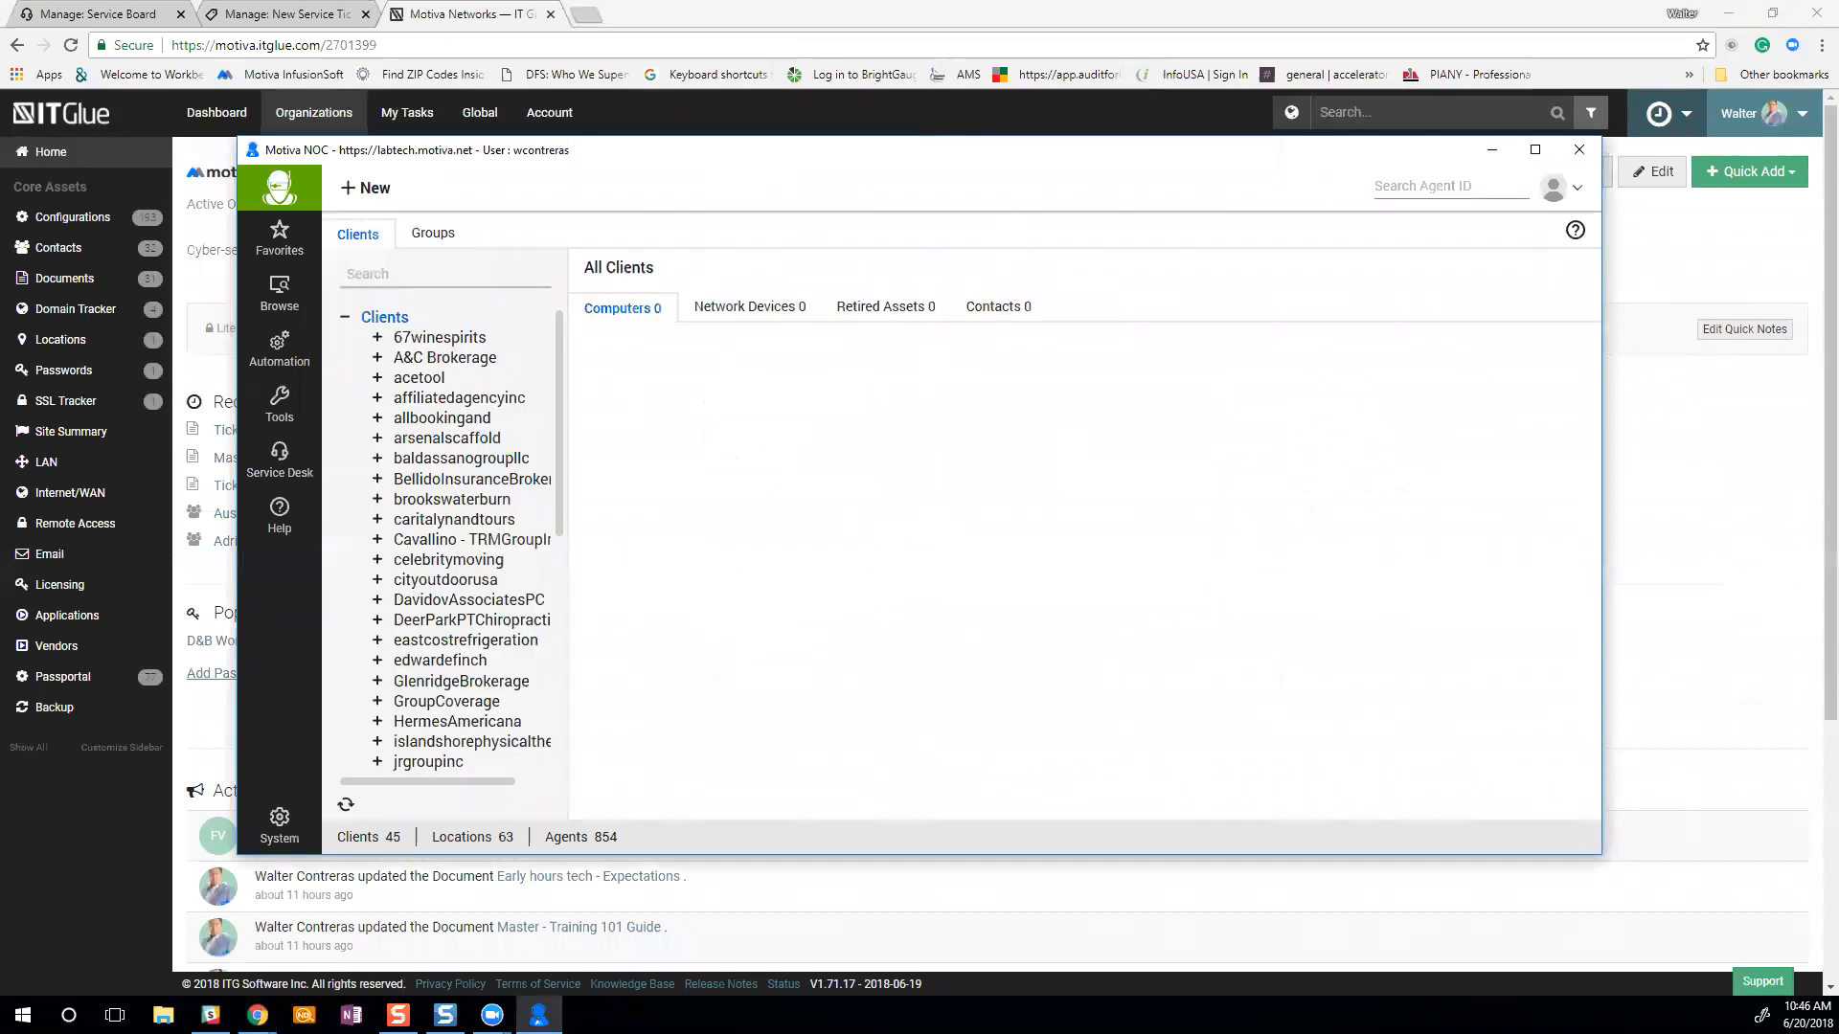
# Search IT Glue for the Motiva CEO's contact and open that record in ConnectWise Manage
pyautogui.click(1360, 113)
pyautogui.write('walter cont')
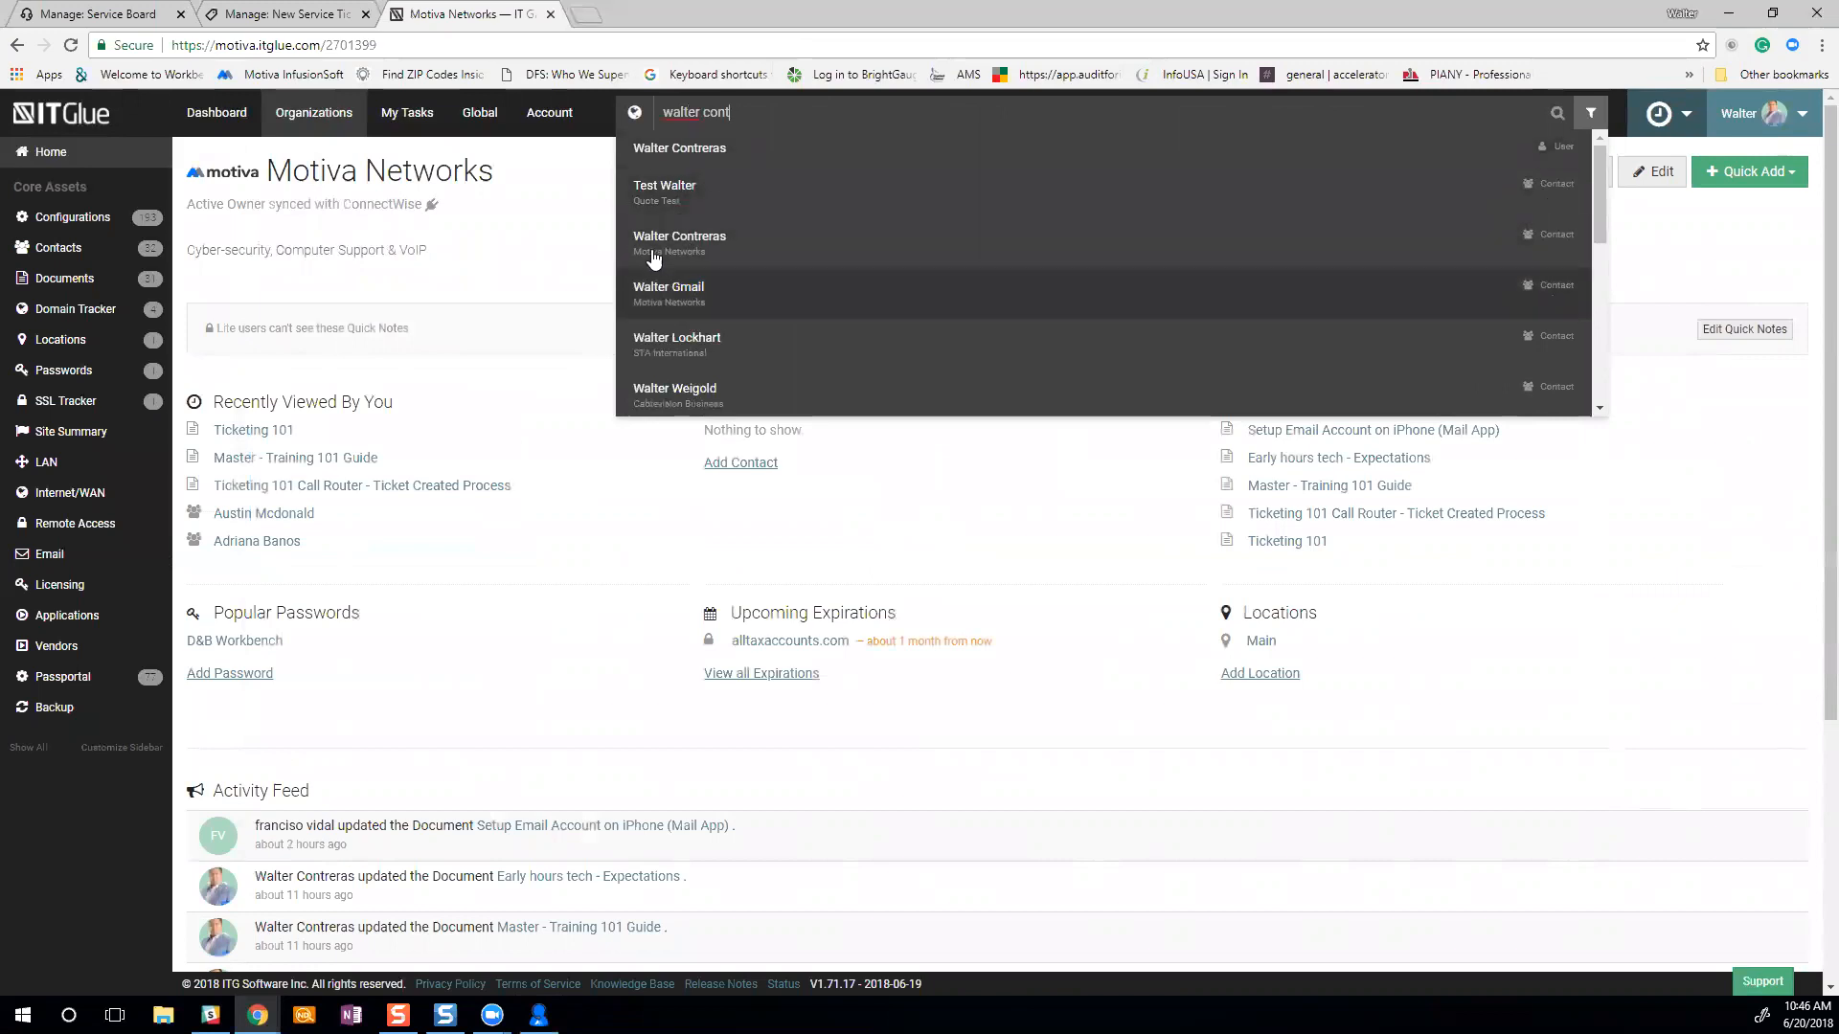
pyautogui.click(692, 254)
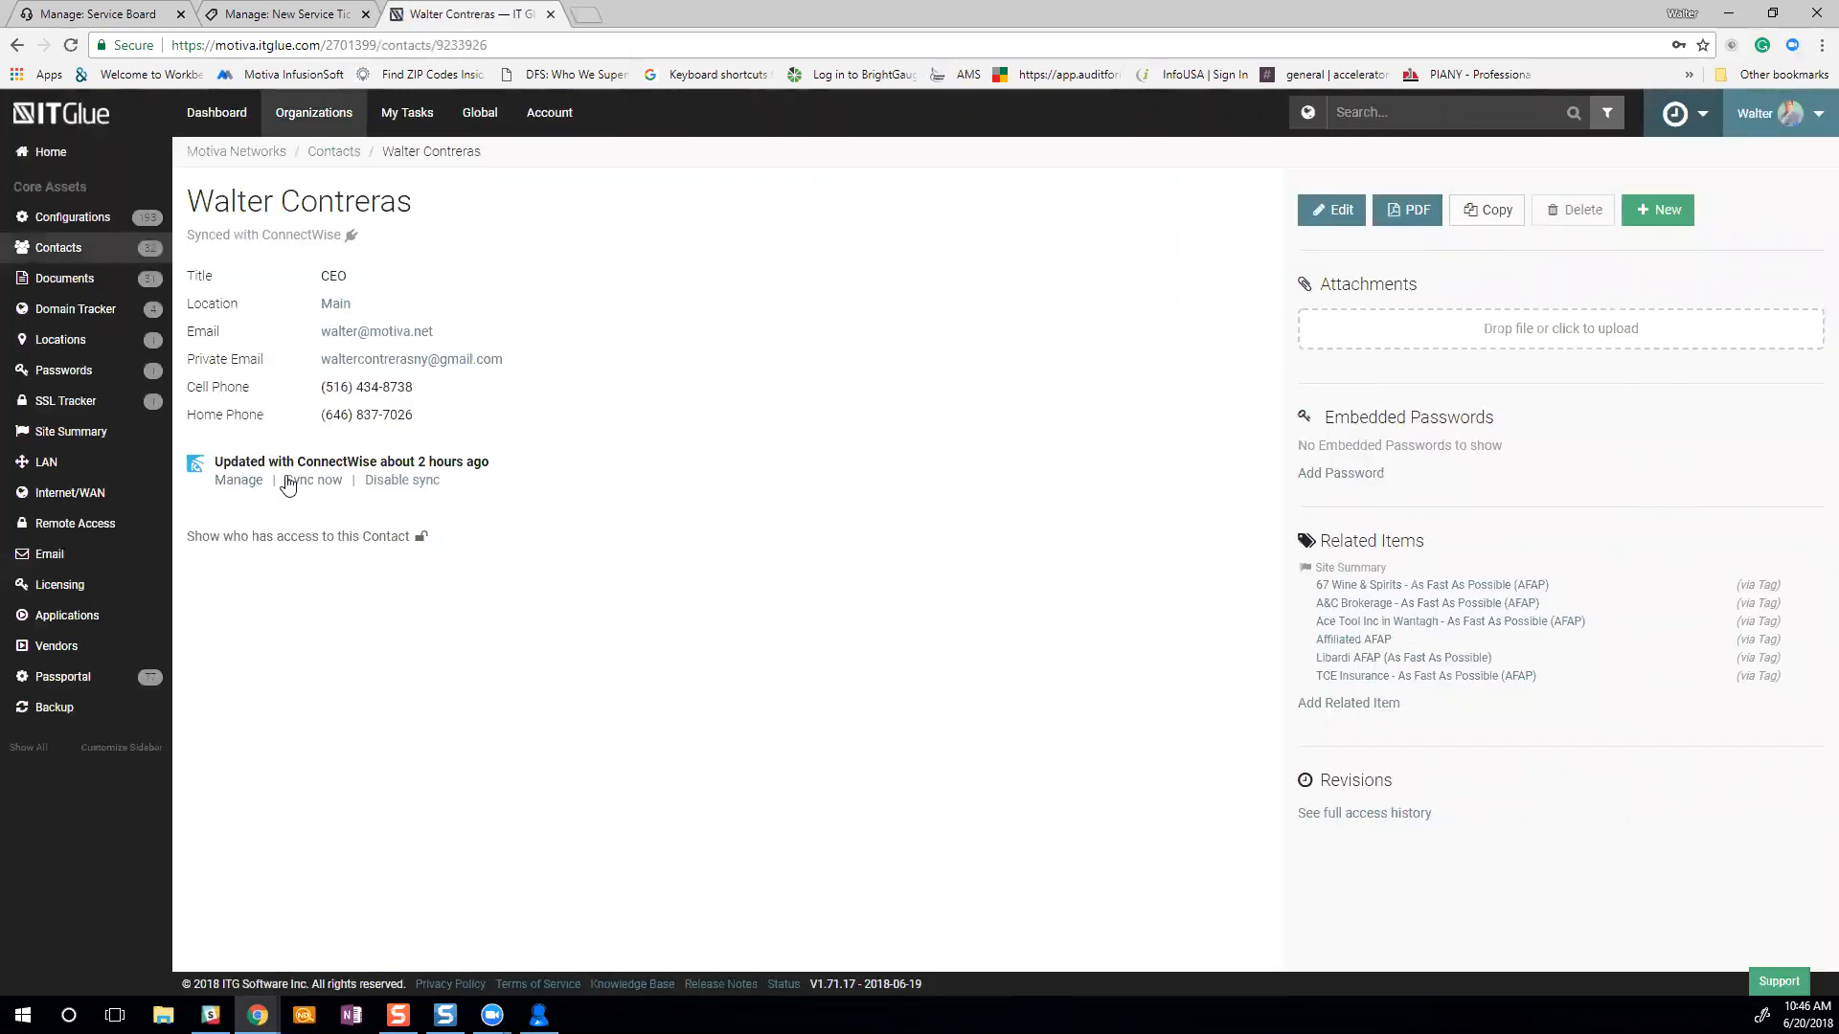
pyautogui.click(234, 482)
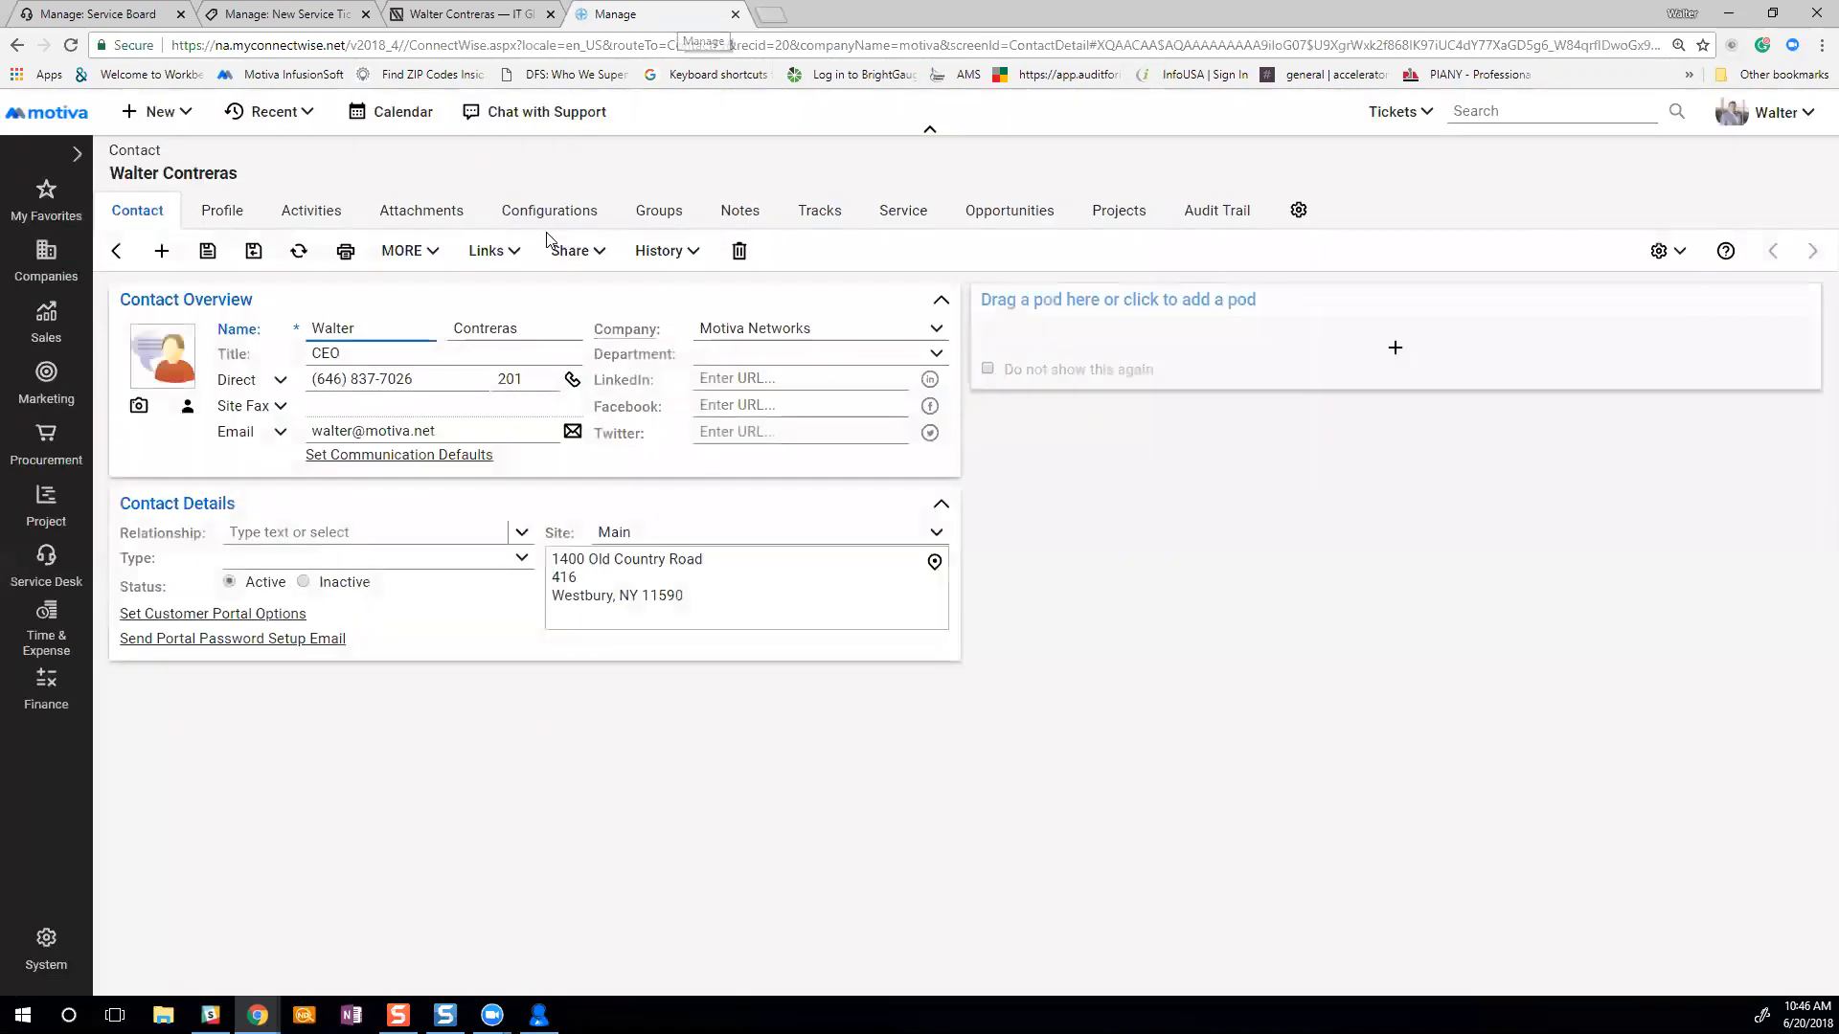
# Show the CEO contact's service tickets and start a new ticket with the + button
pyautogui.click(900, 213)
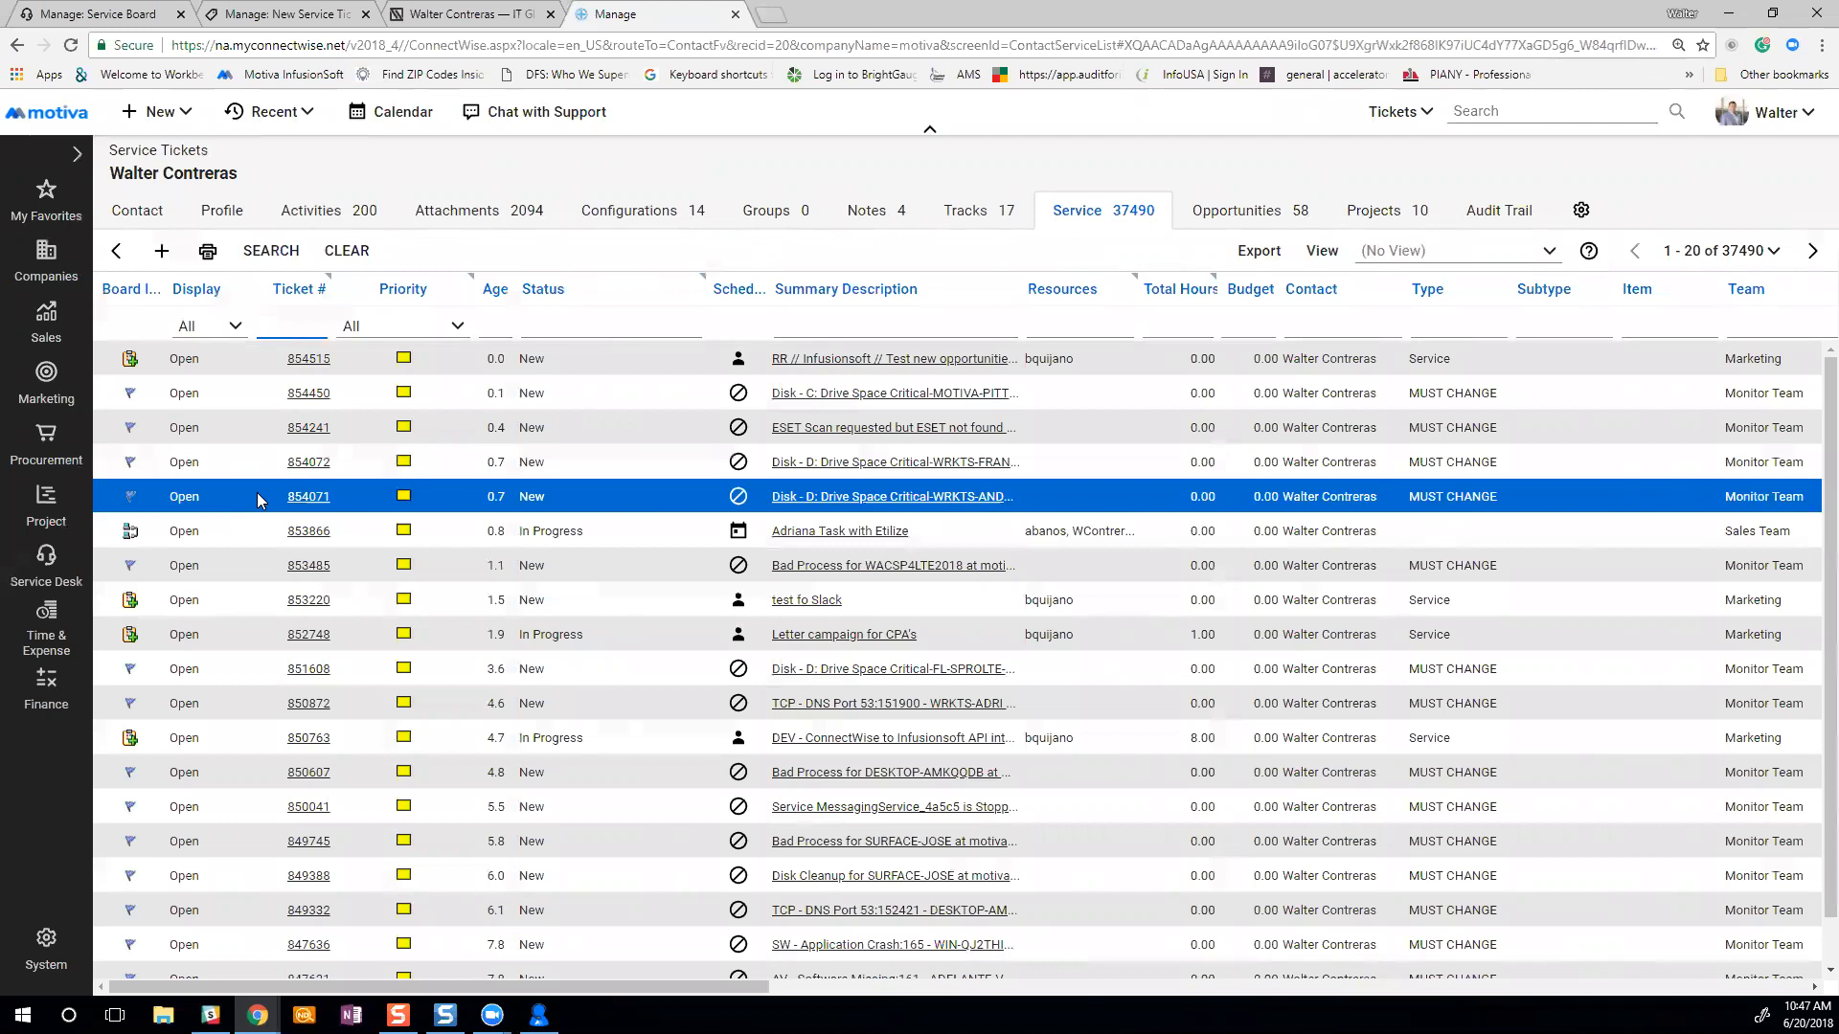
pyautogui.click(162, 253)
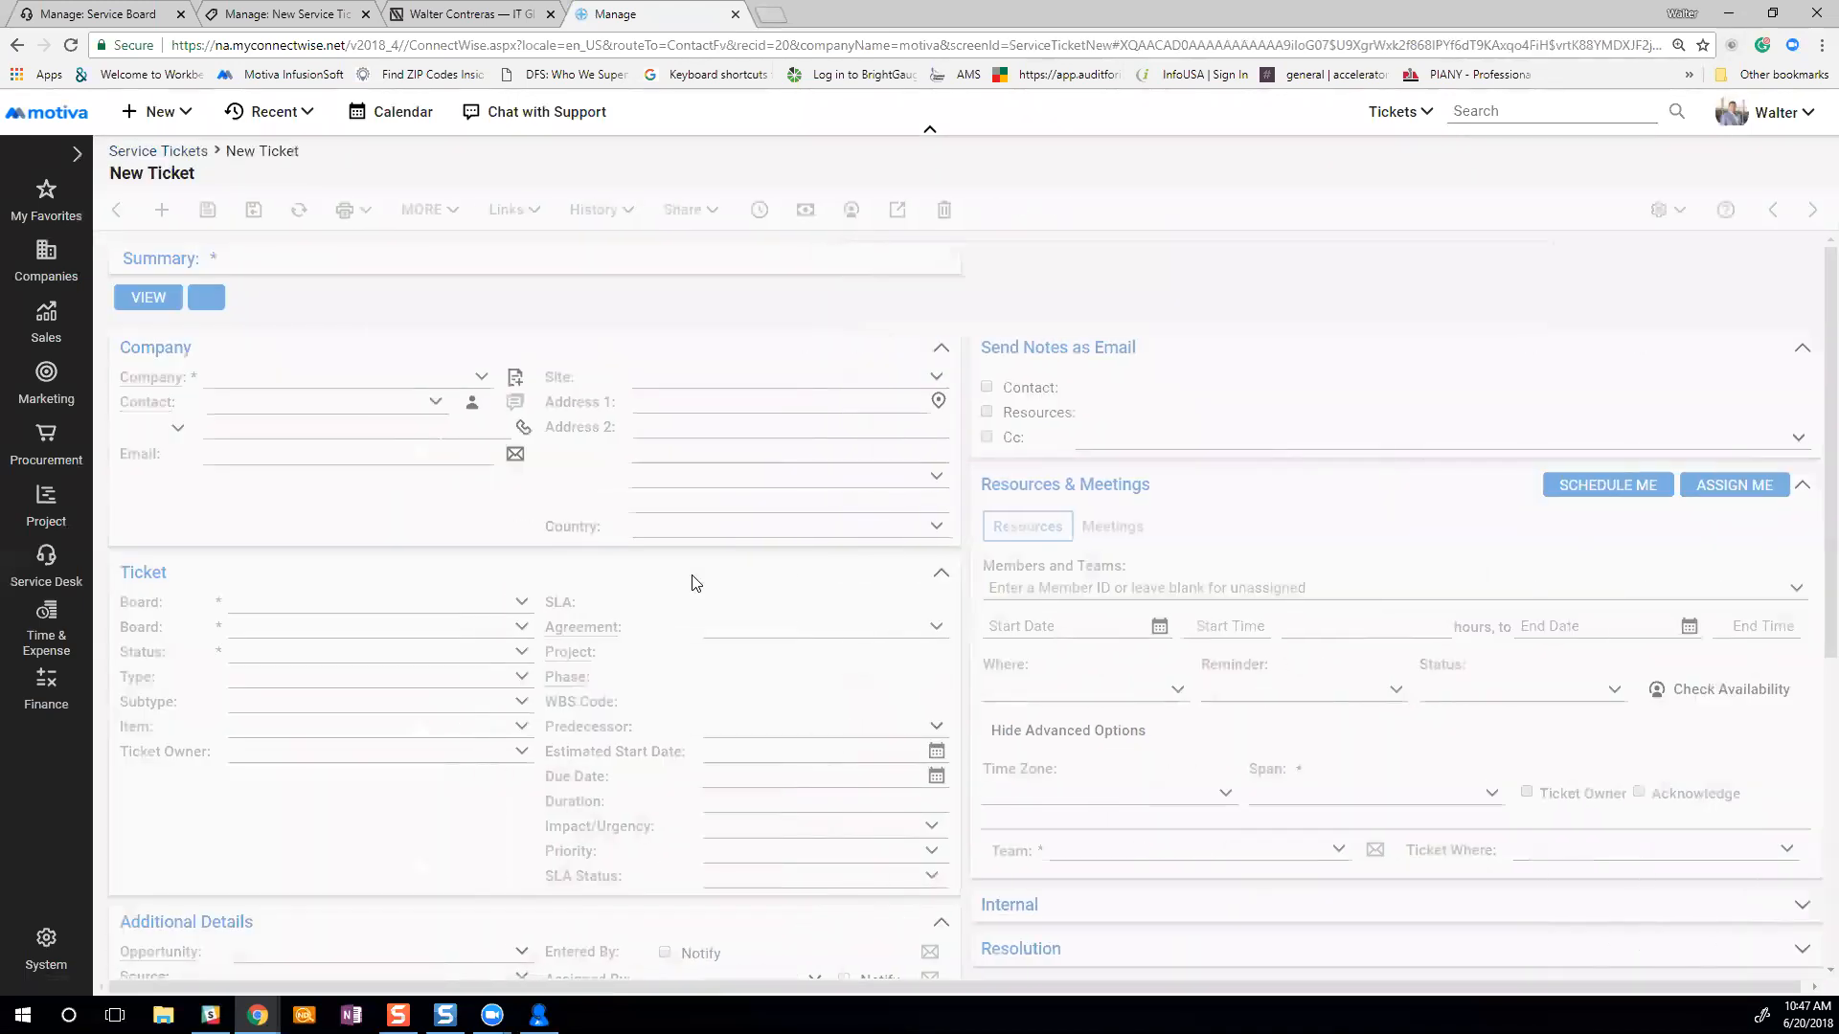
# Enter the test ticket summary and put it on the Service board with In Progress status
pyautogui.write('test patrick ticket')
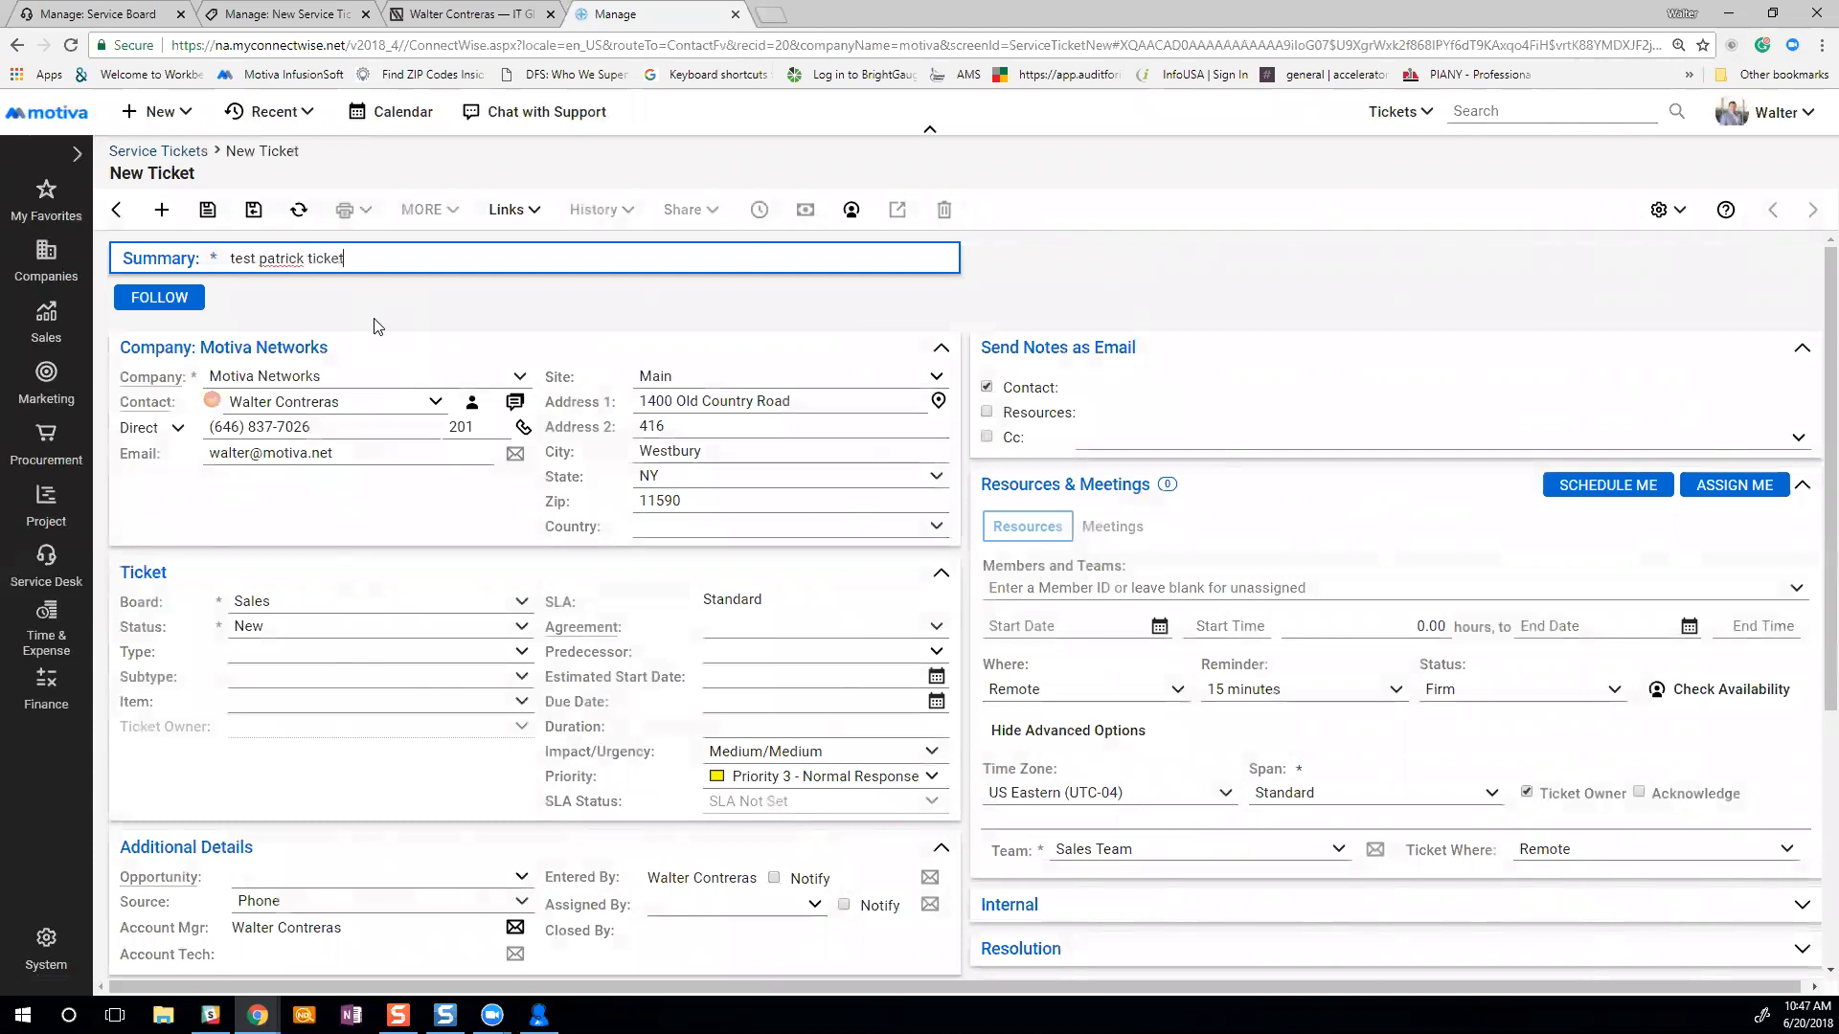
pyautogui.press('Tab')
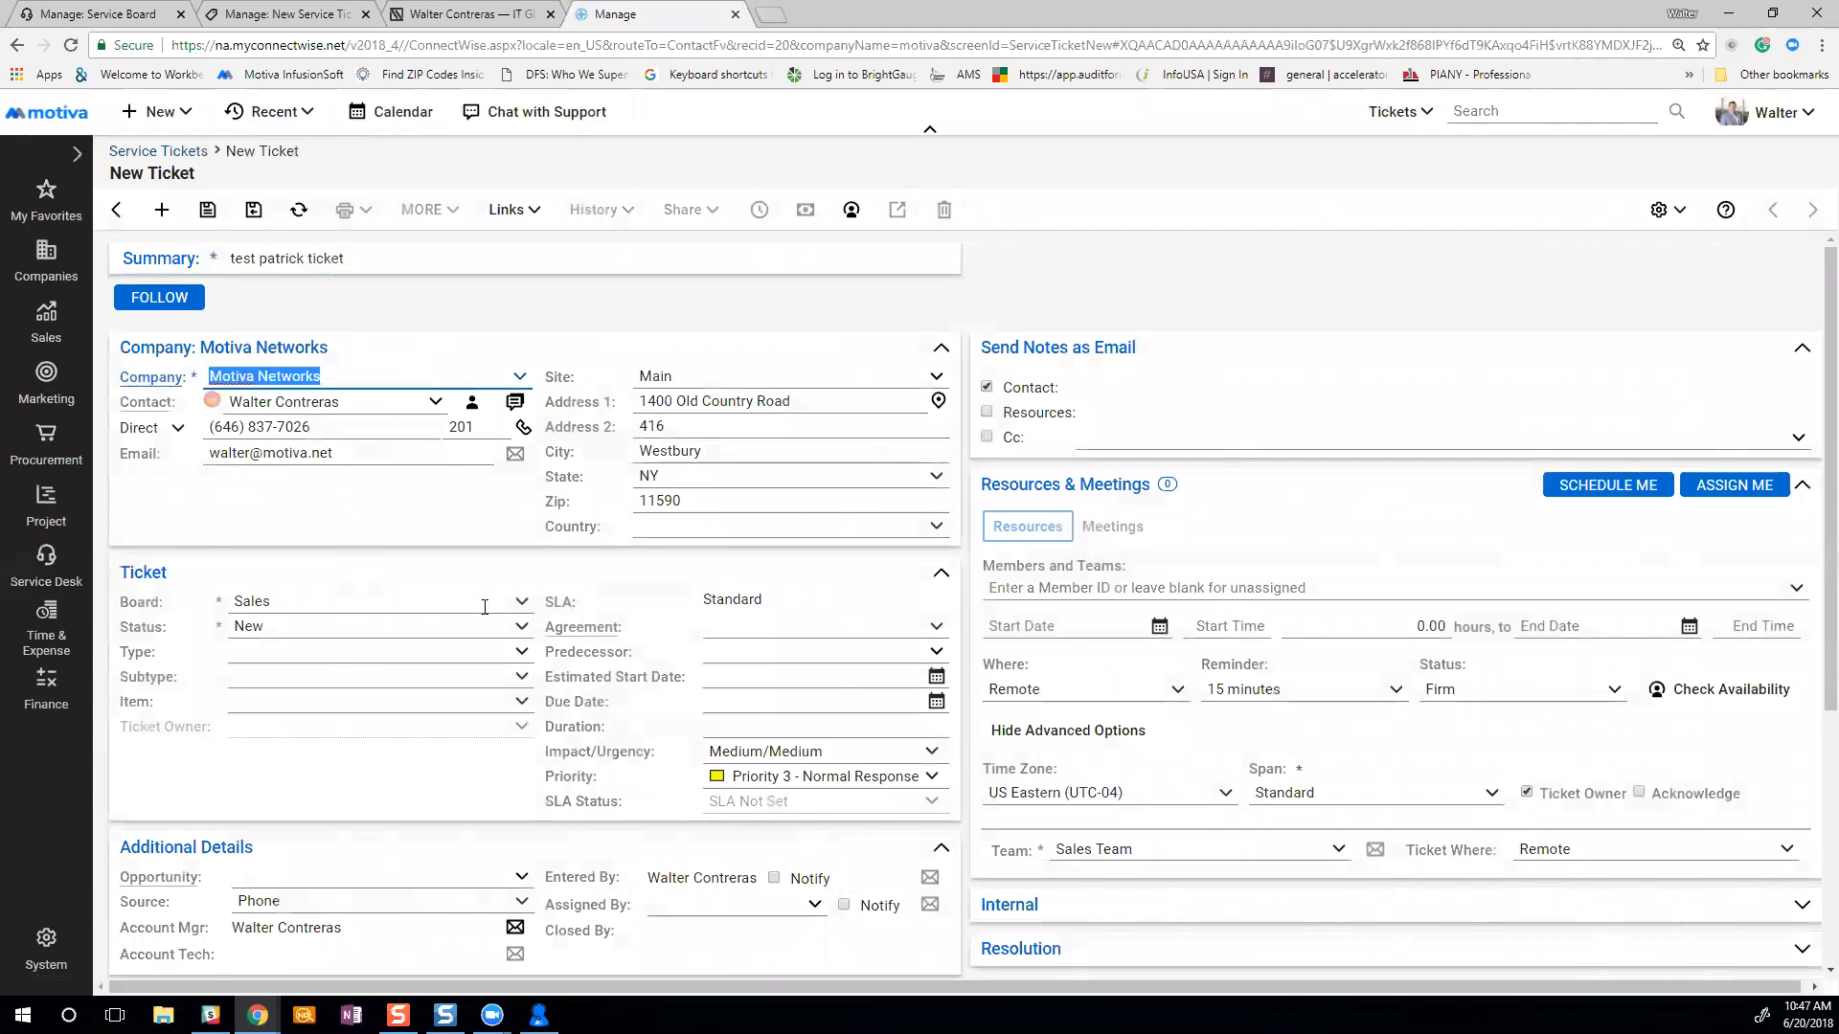
pyautogui.click(484, 606)
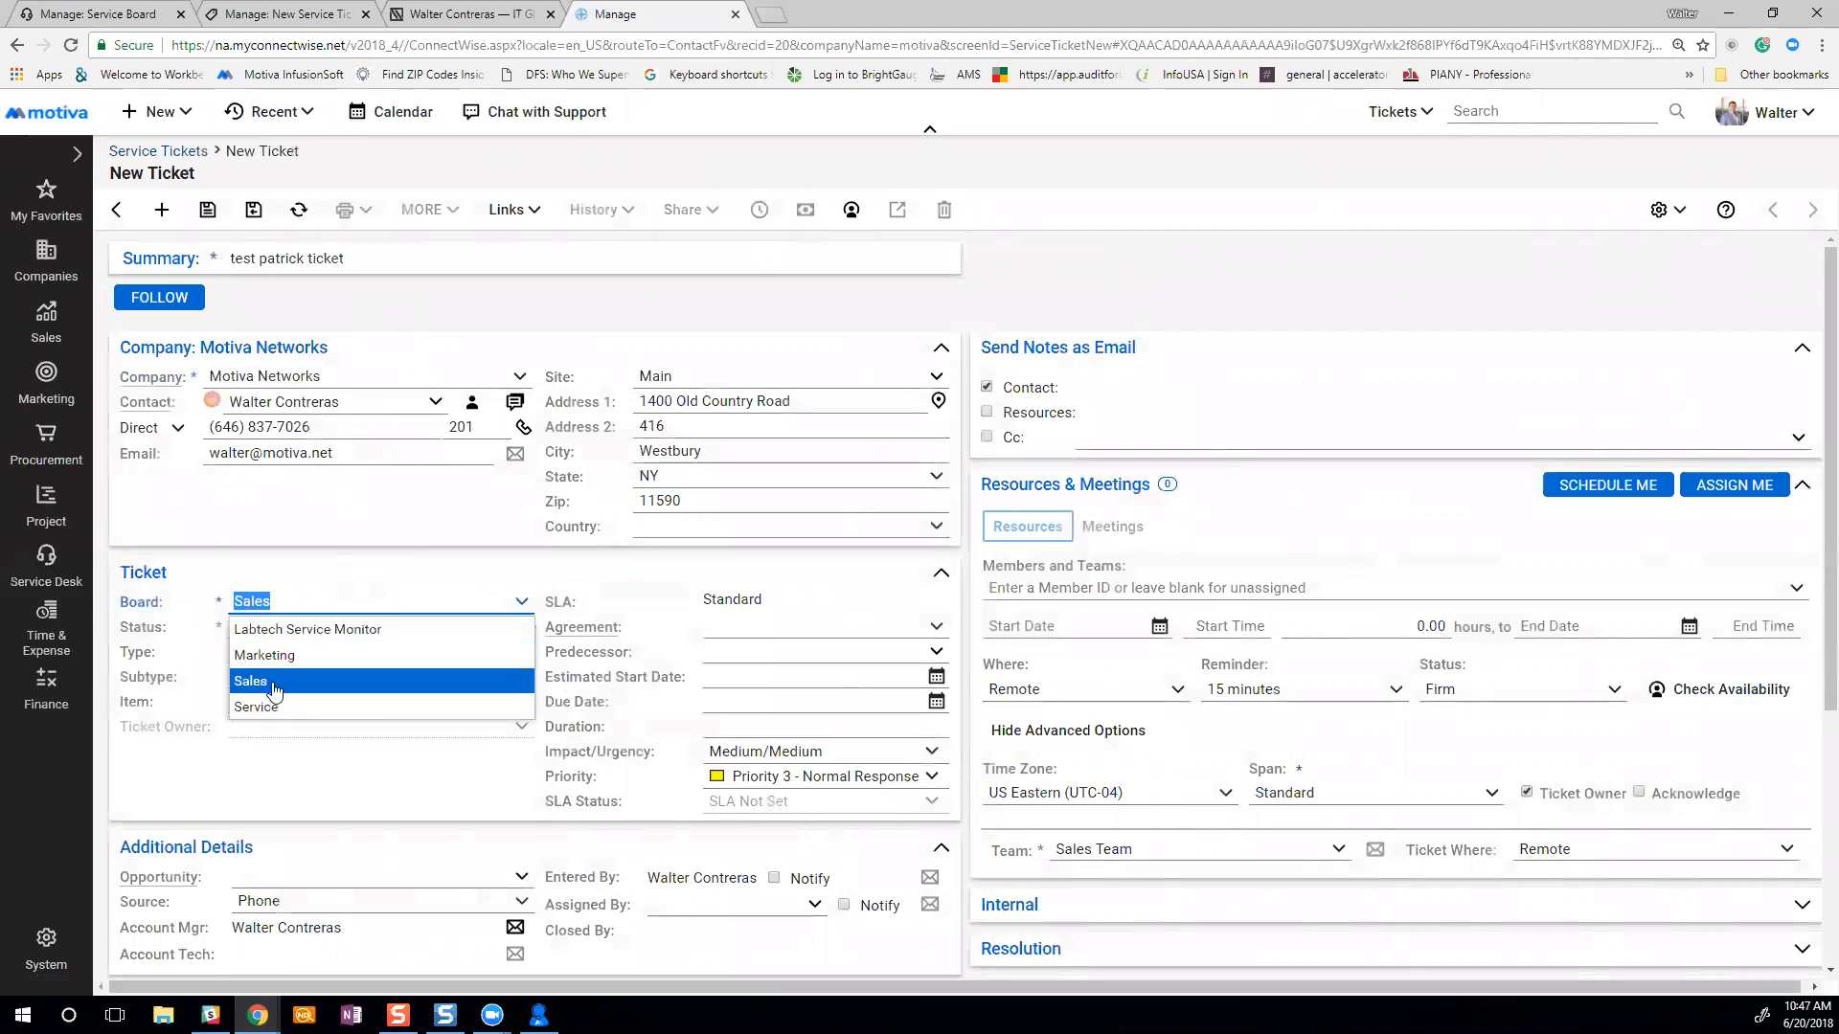
pyautogui.click(256, 707)
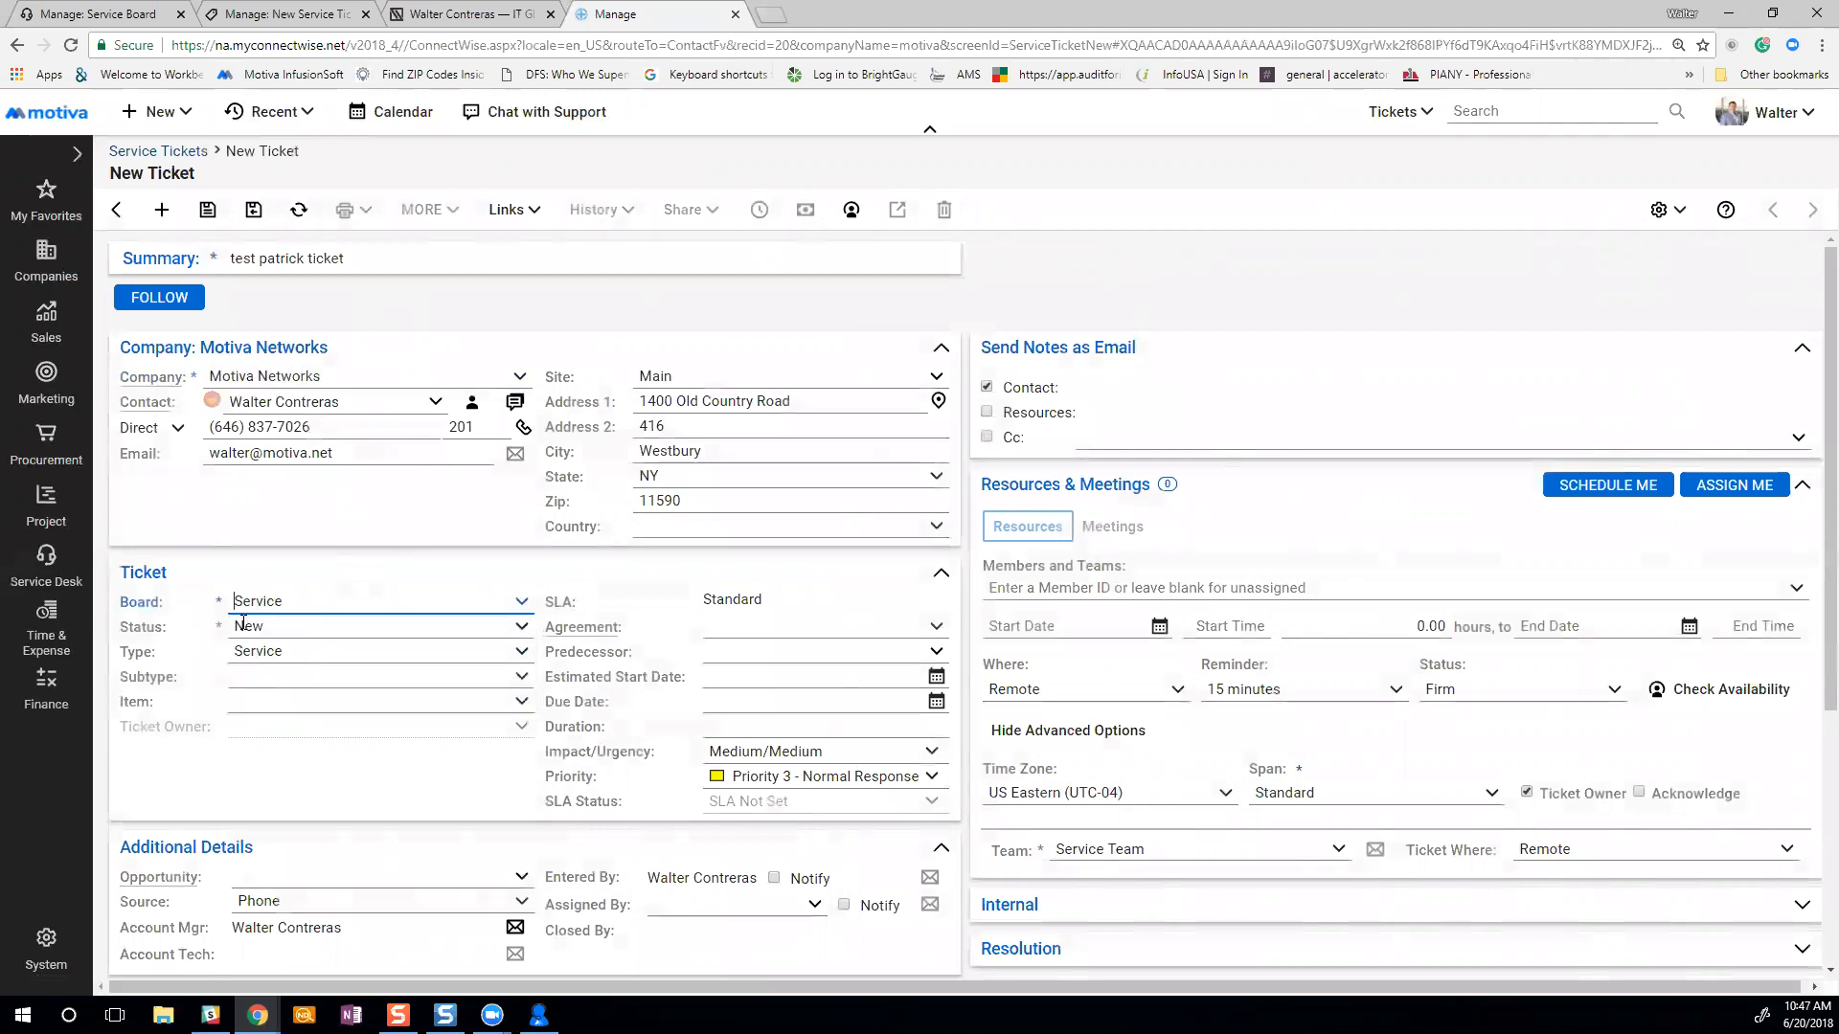
pyautogui.click(521, 626)
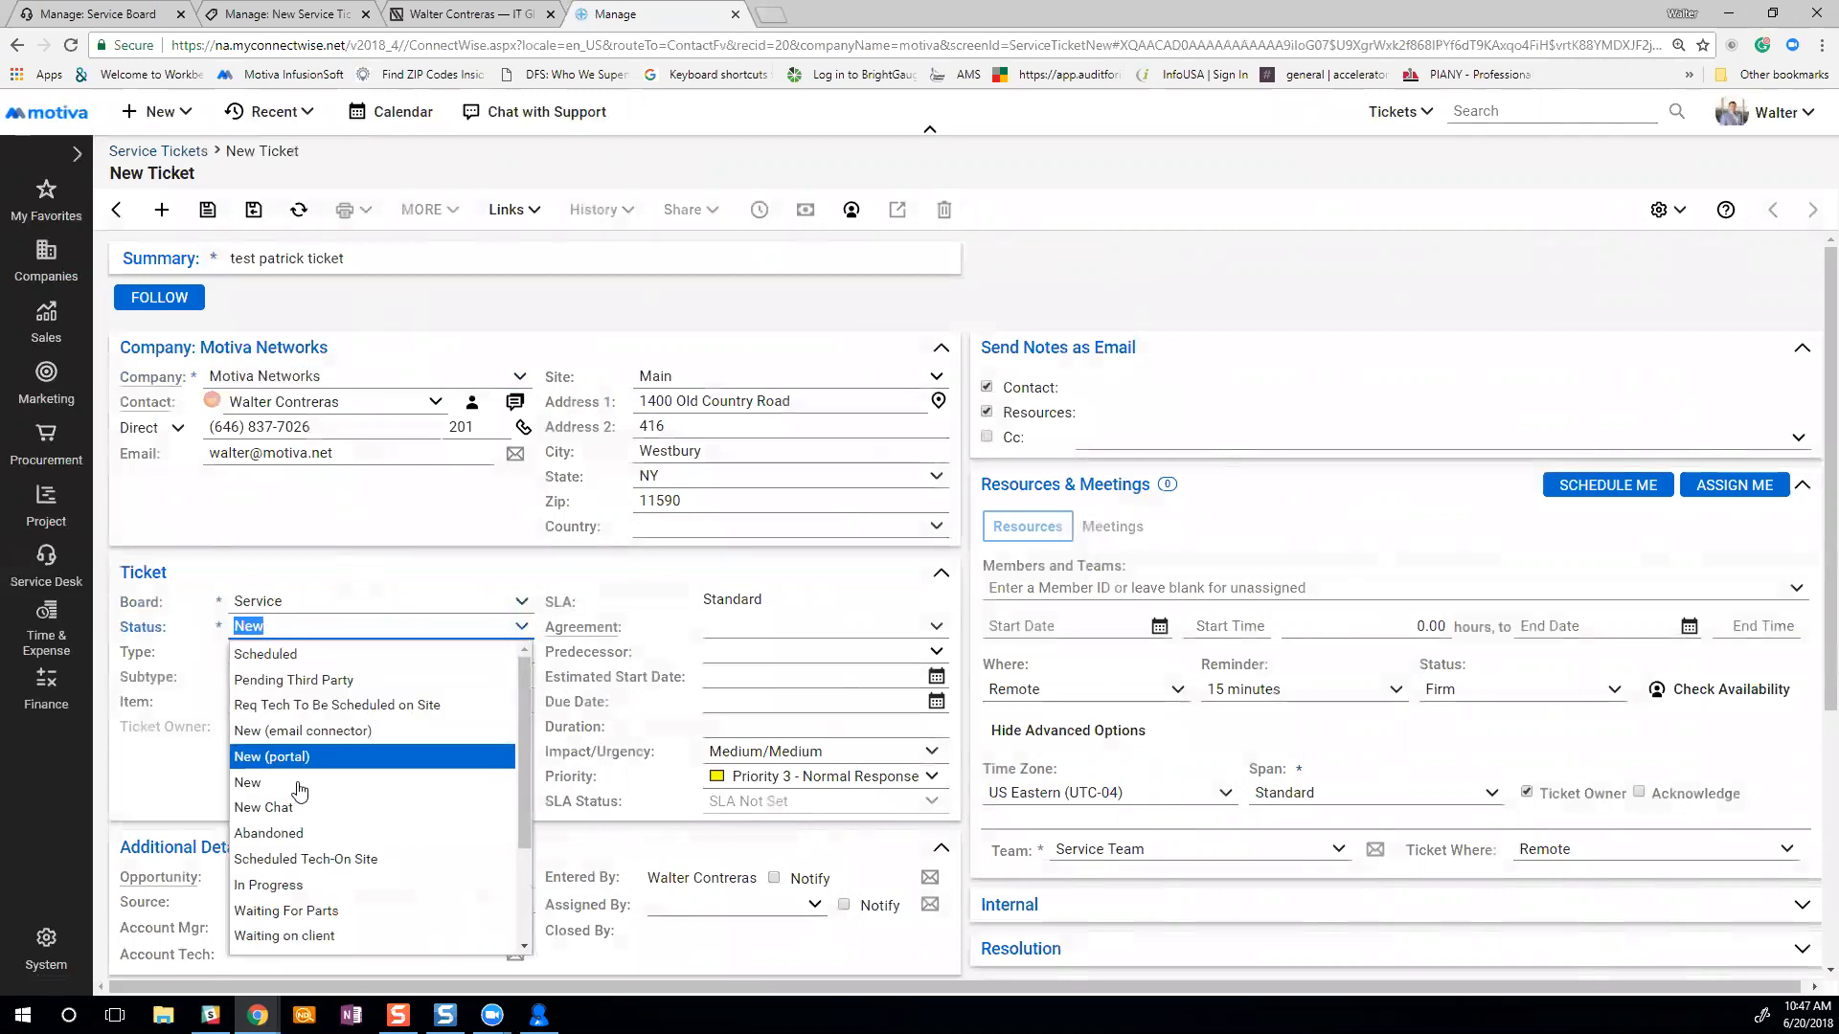
pyautogui.click(288, 885)
# Add the contact's e-mail as a Cc address and assign the suggested technician as a member
pyautogui.click(987, 438)
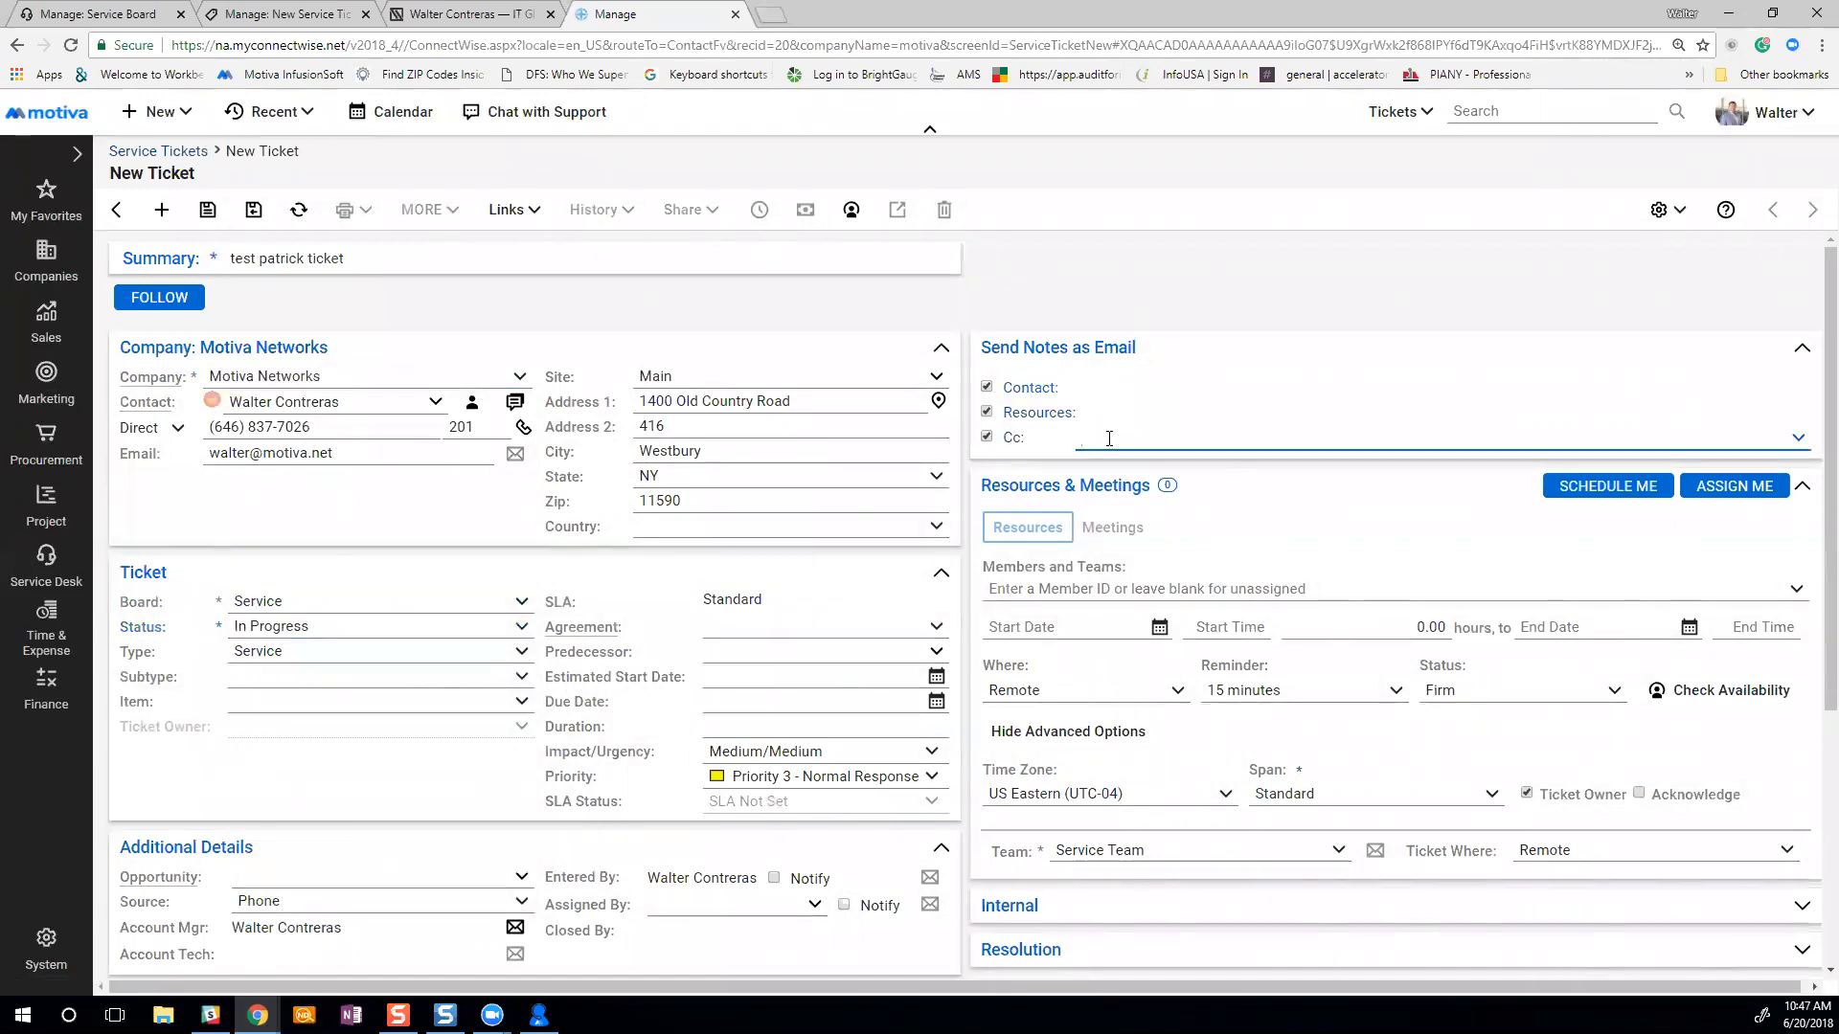
pyautogui.press('Return')
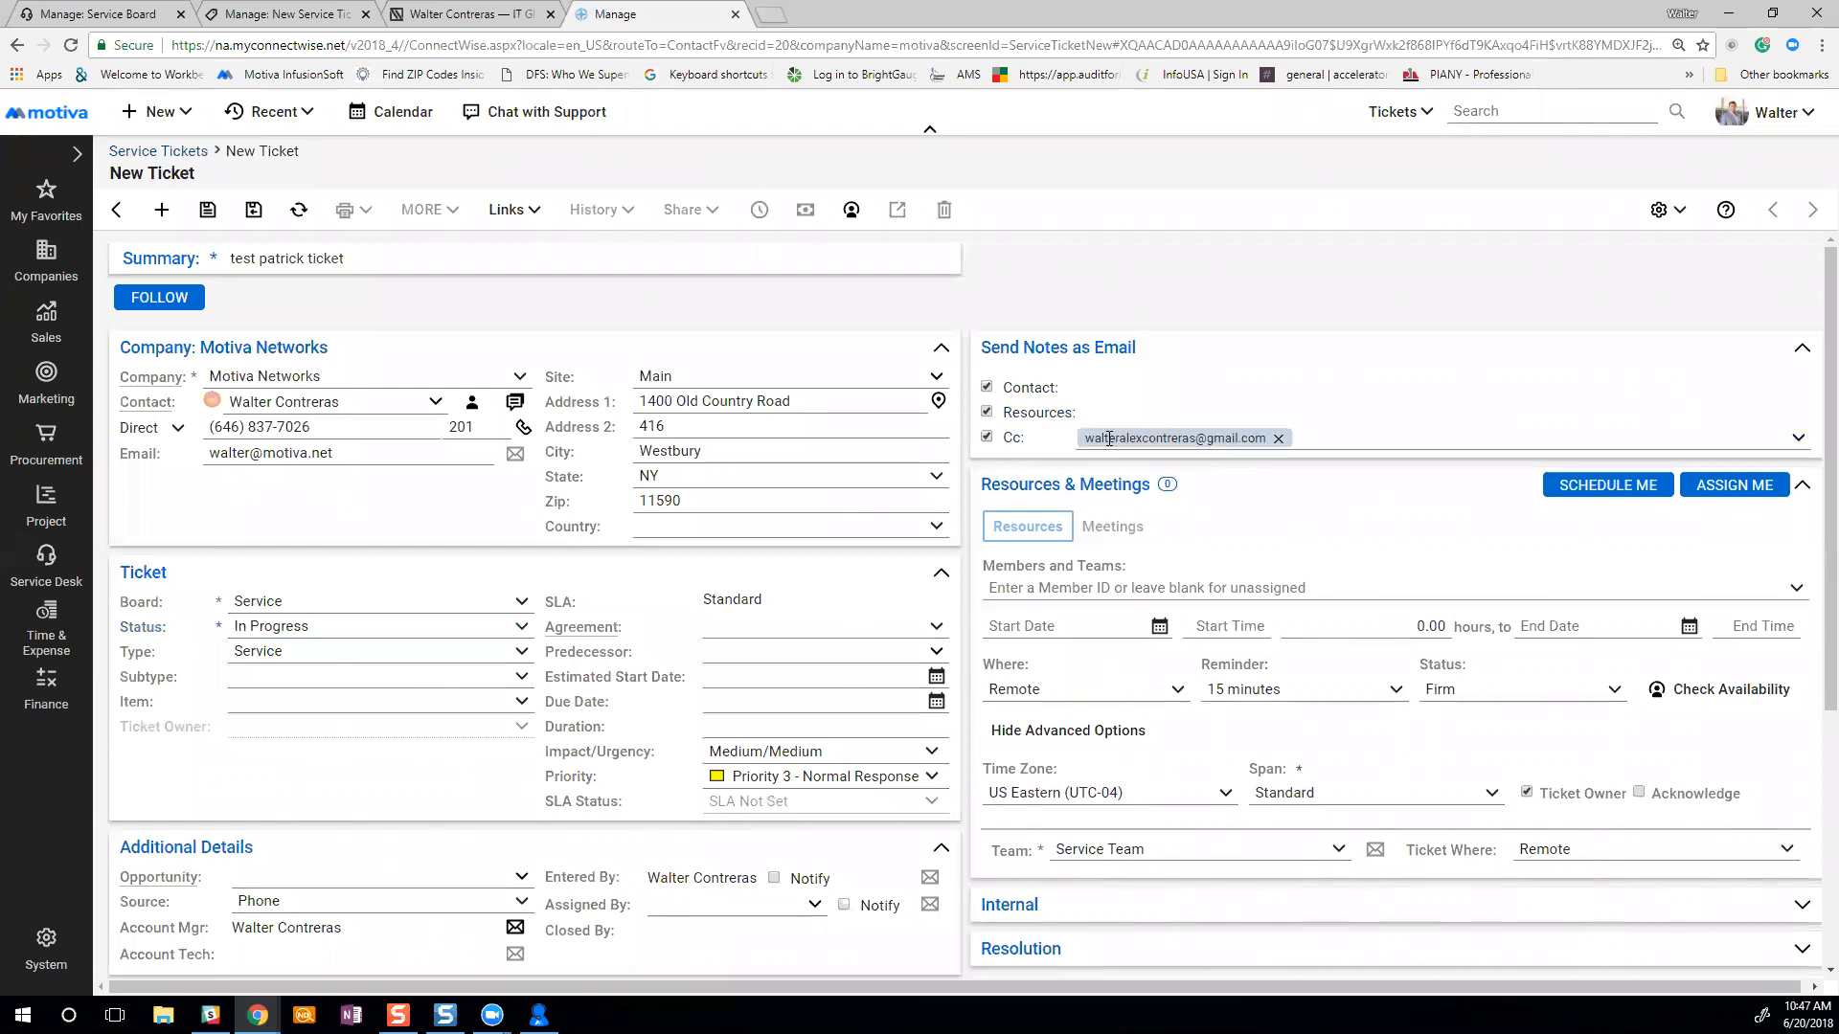
pyautogui.click(1096, 579)
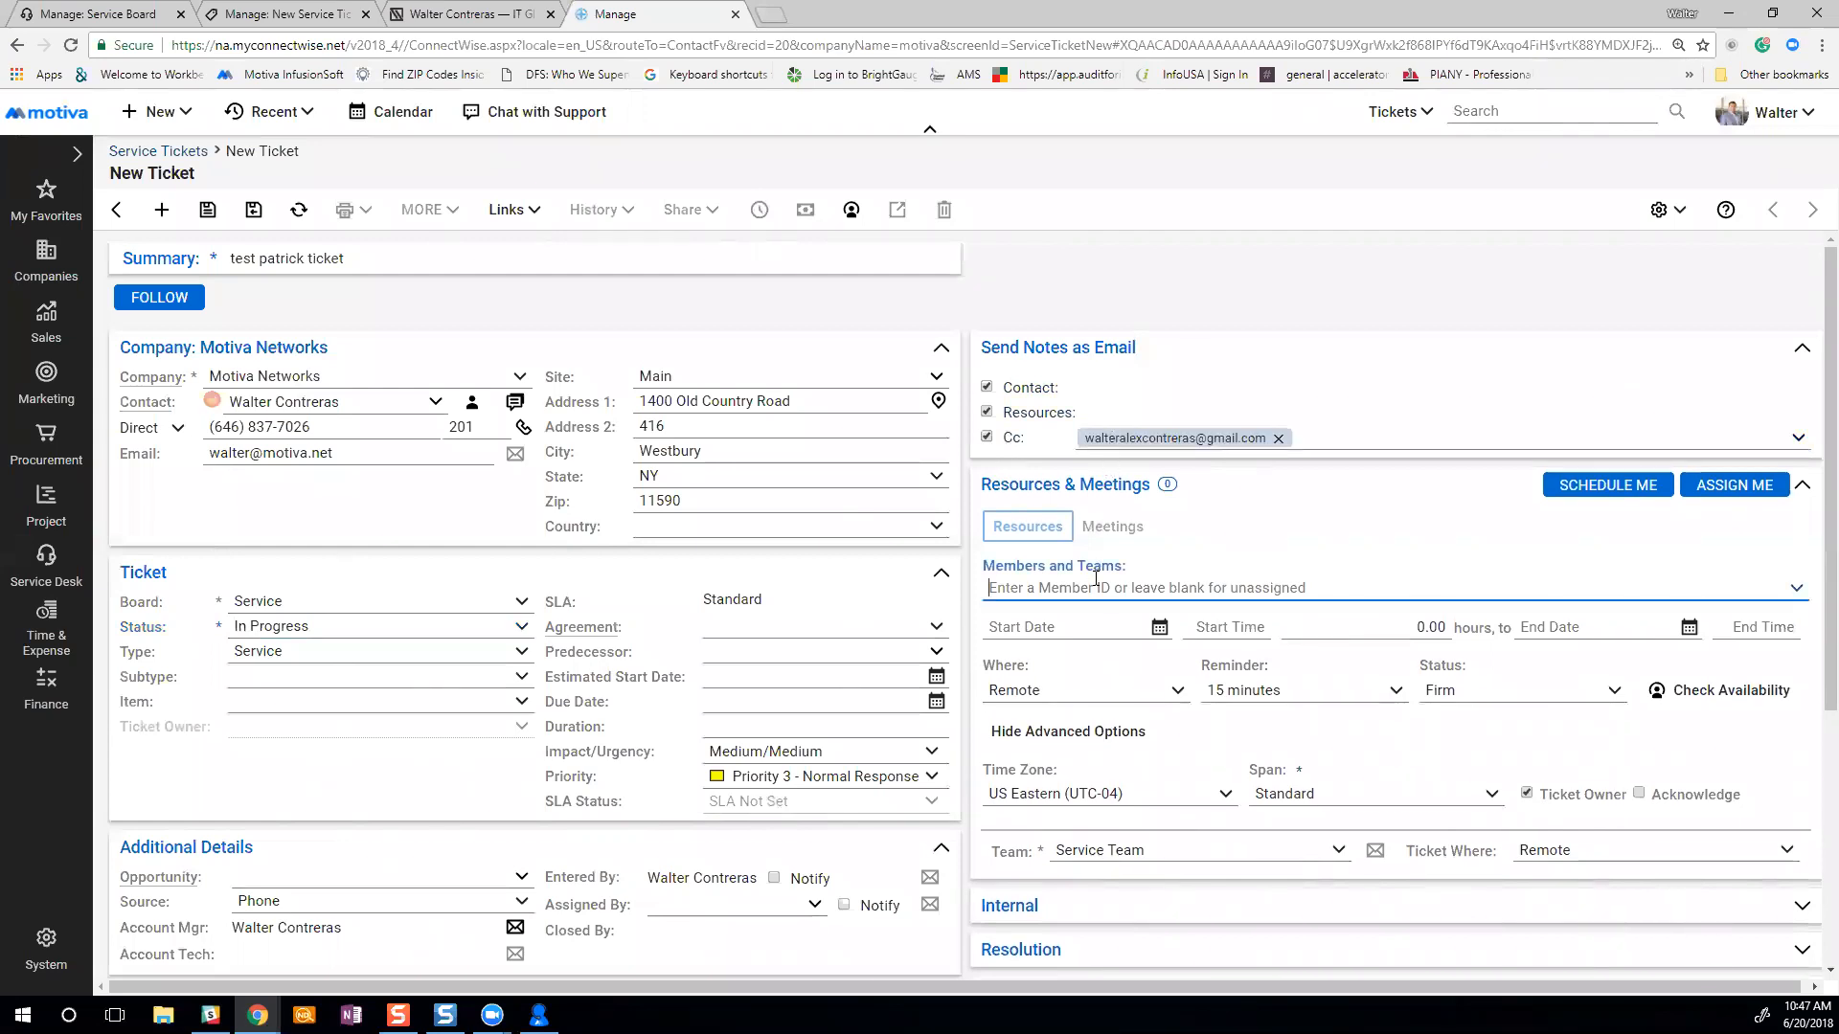
pyautogui.write('pat')
pyautogui.press('Return')
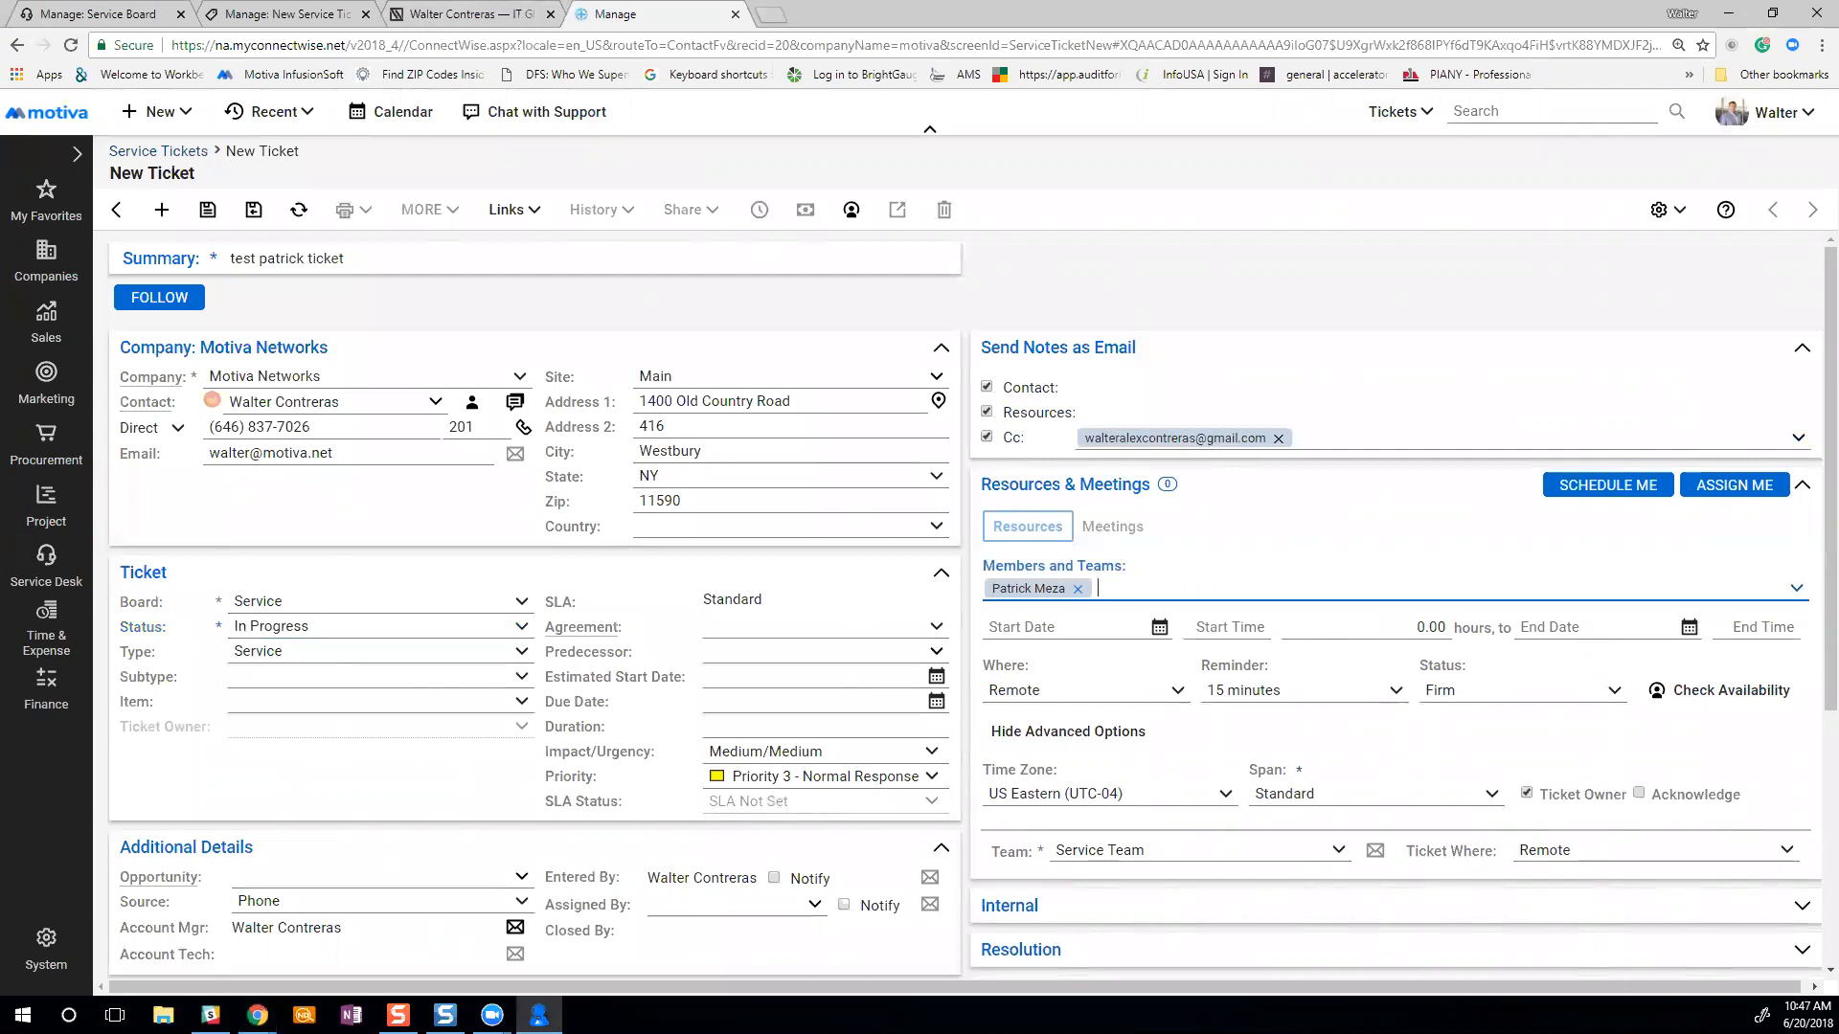
pyautogui.click(46, 565)
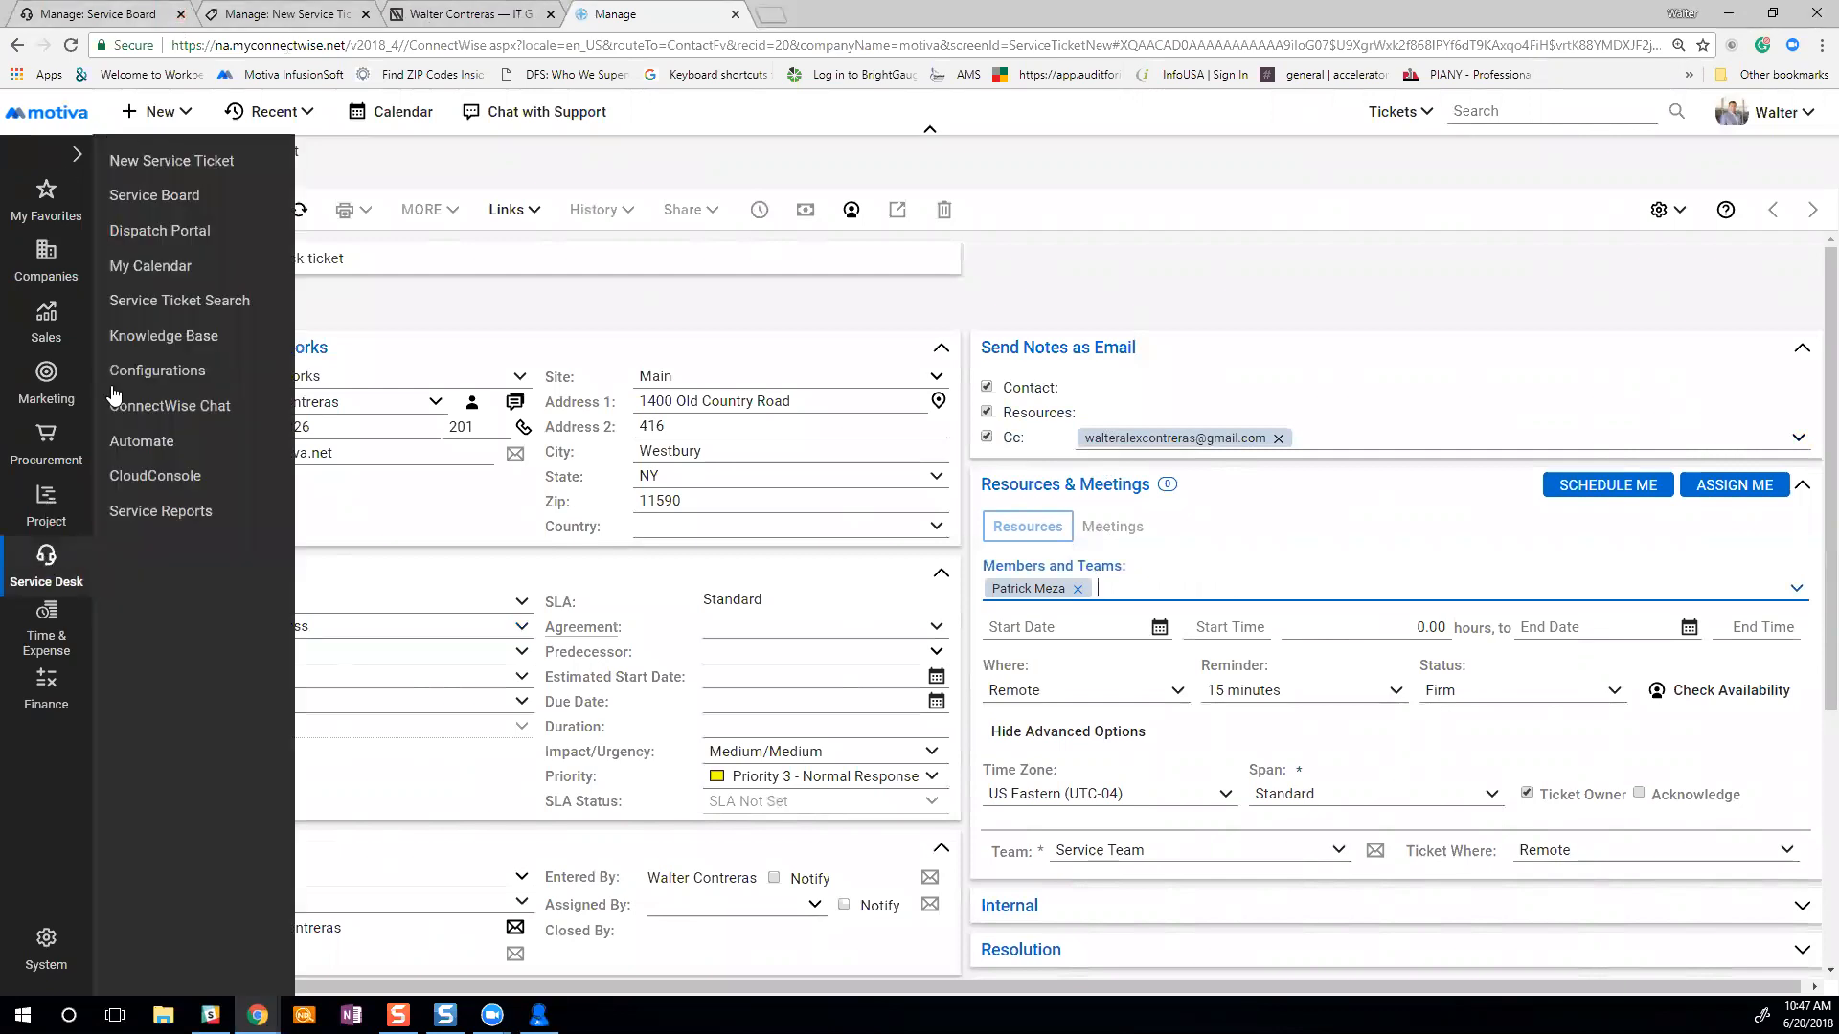
# View the Dispatch Portal's June 20, 2018 daily schedule, then go back to the unfinished new ticket form
pyautogui.click(145, 239)
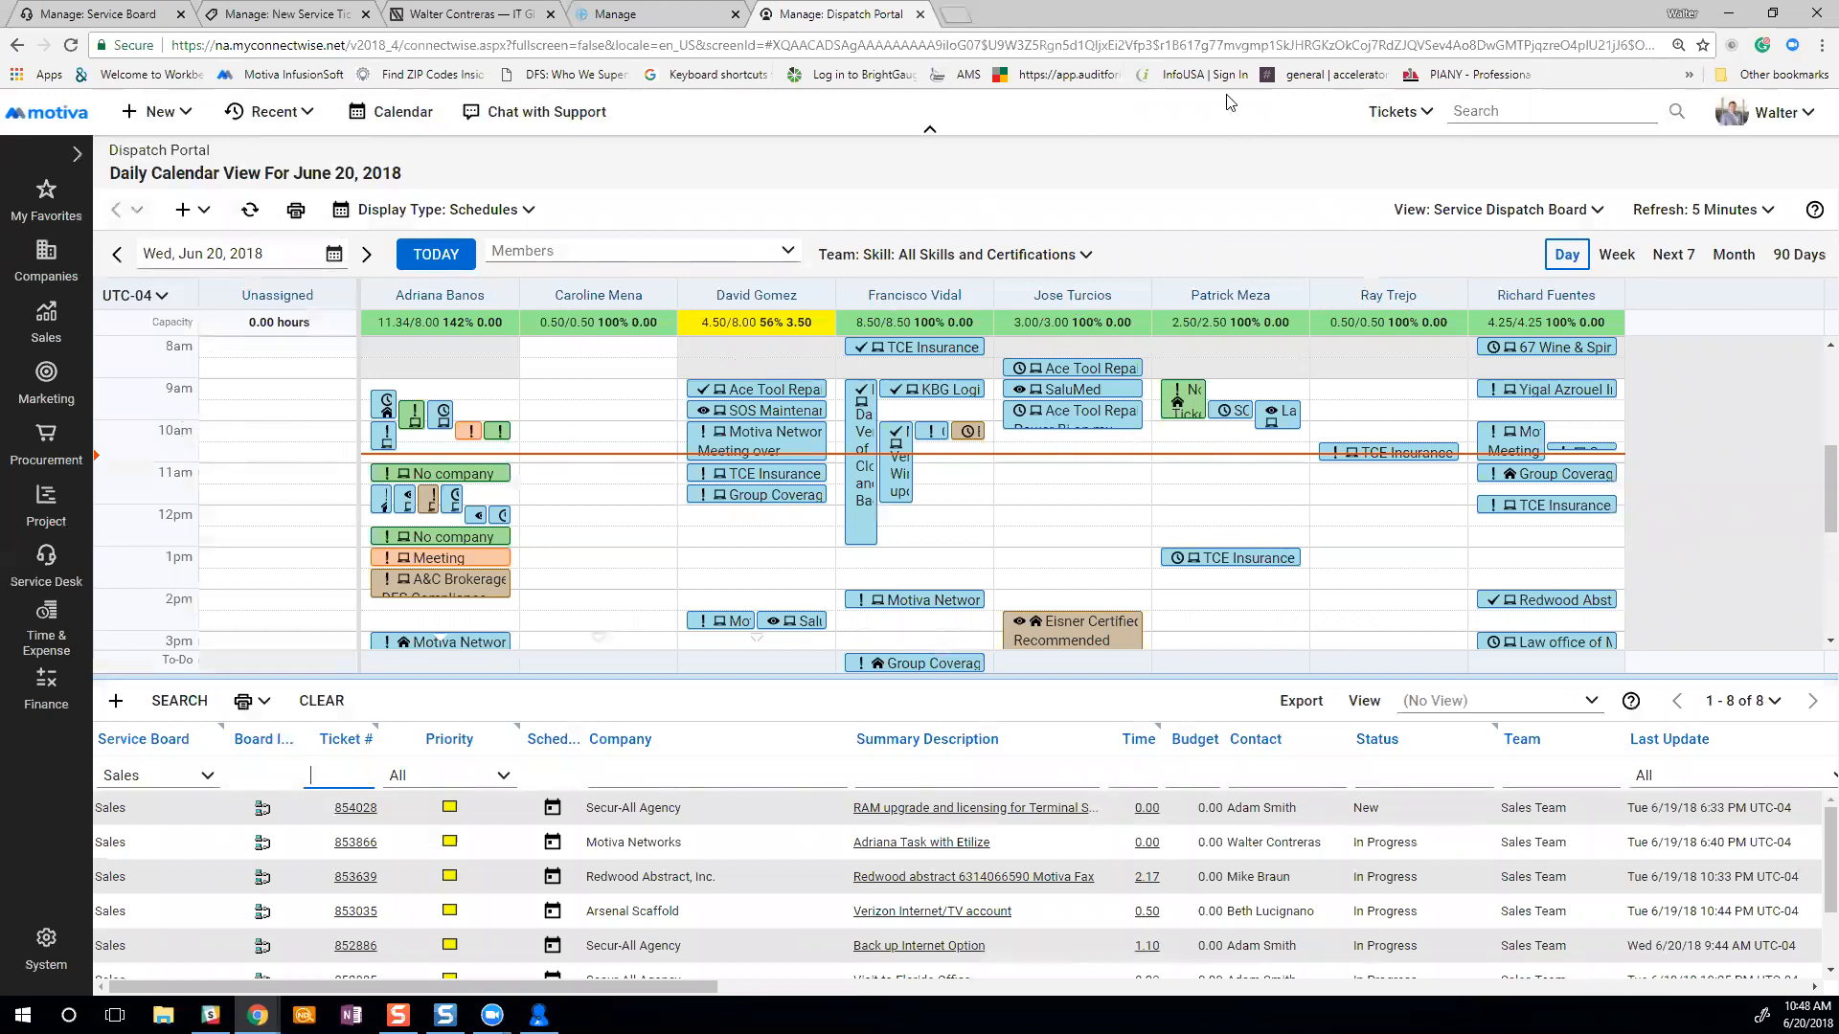
pyautogui.click(1733, 14)
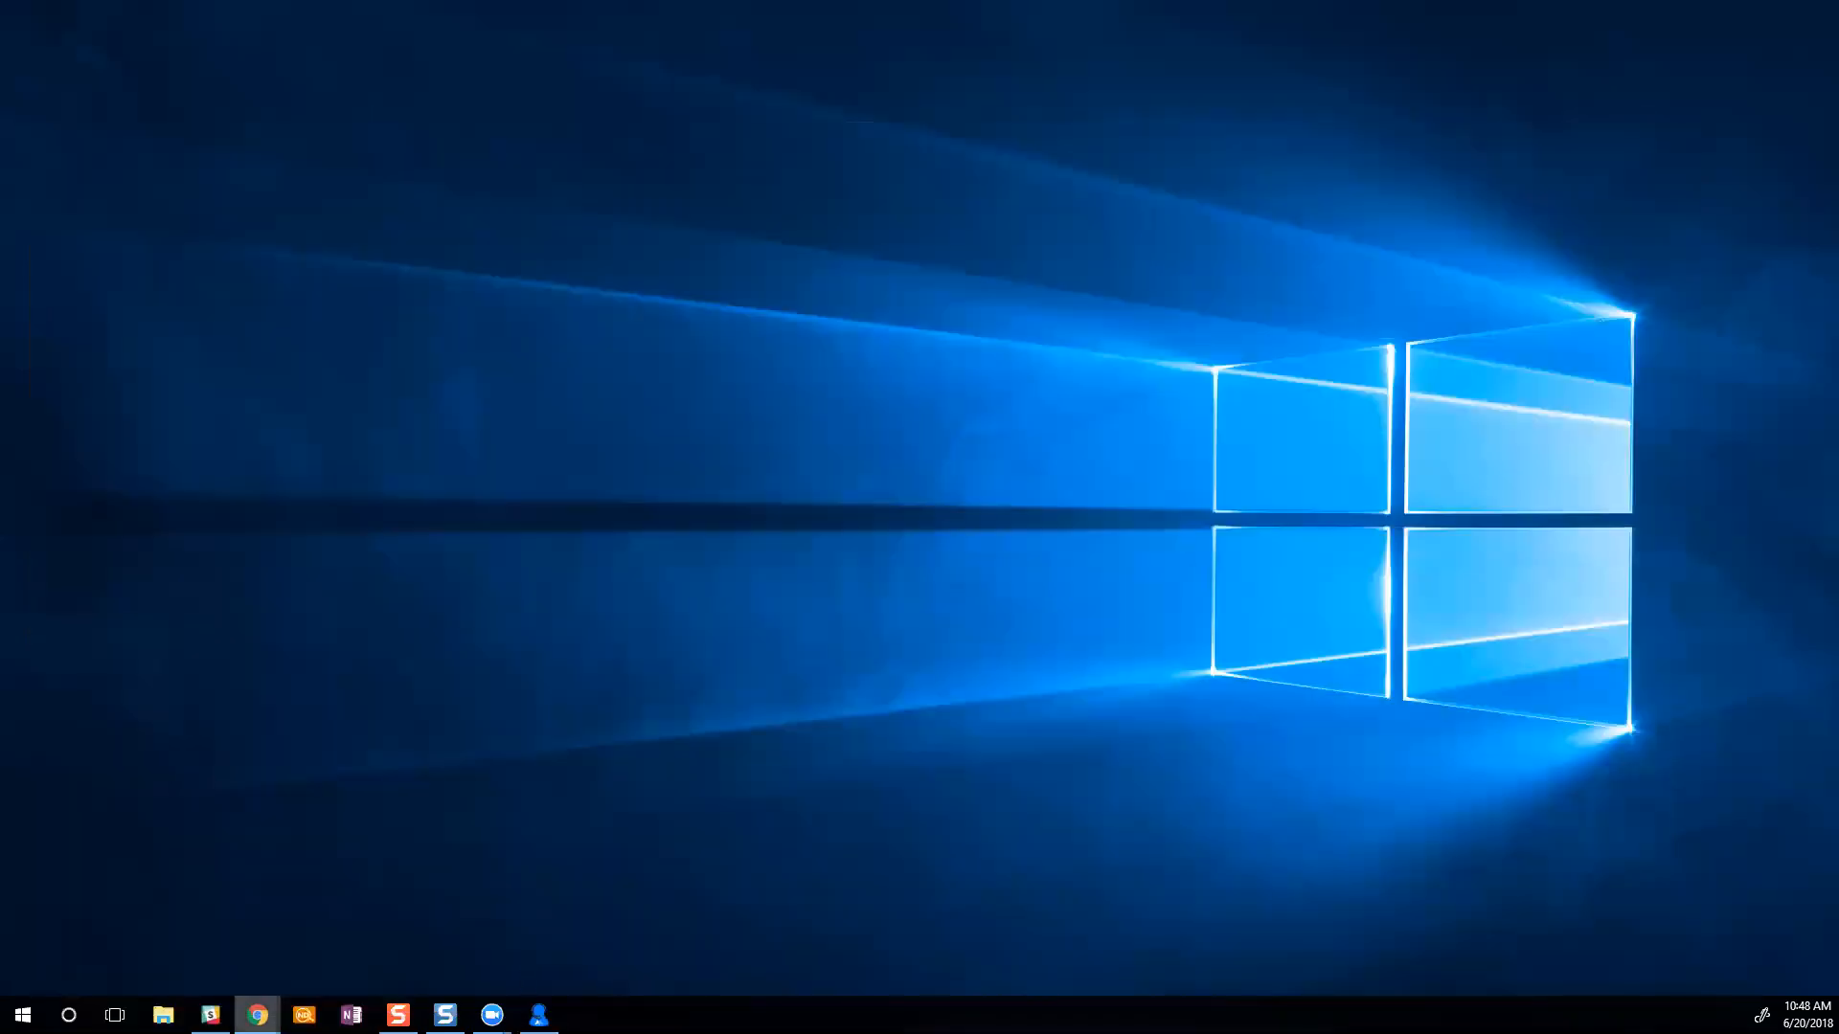
pyautogui.moveTo(256, 1016)
pyautogui.click(184, 924)
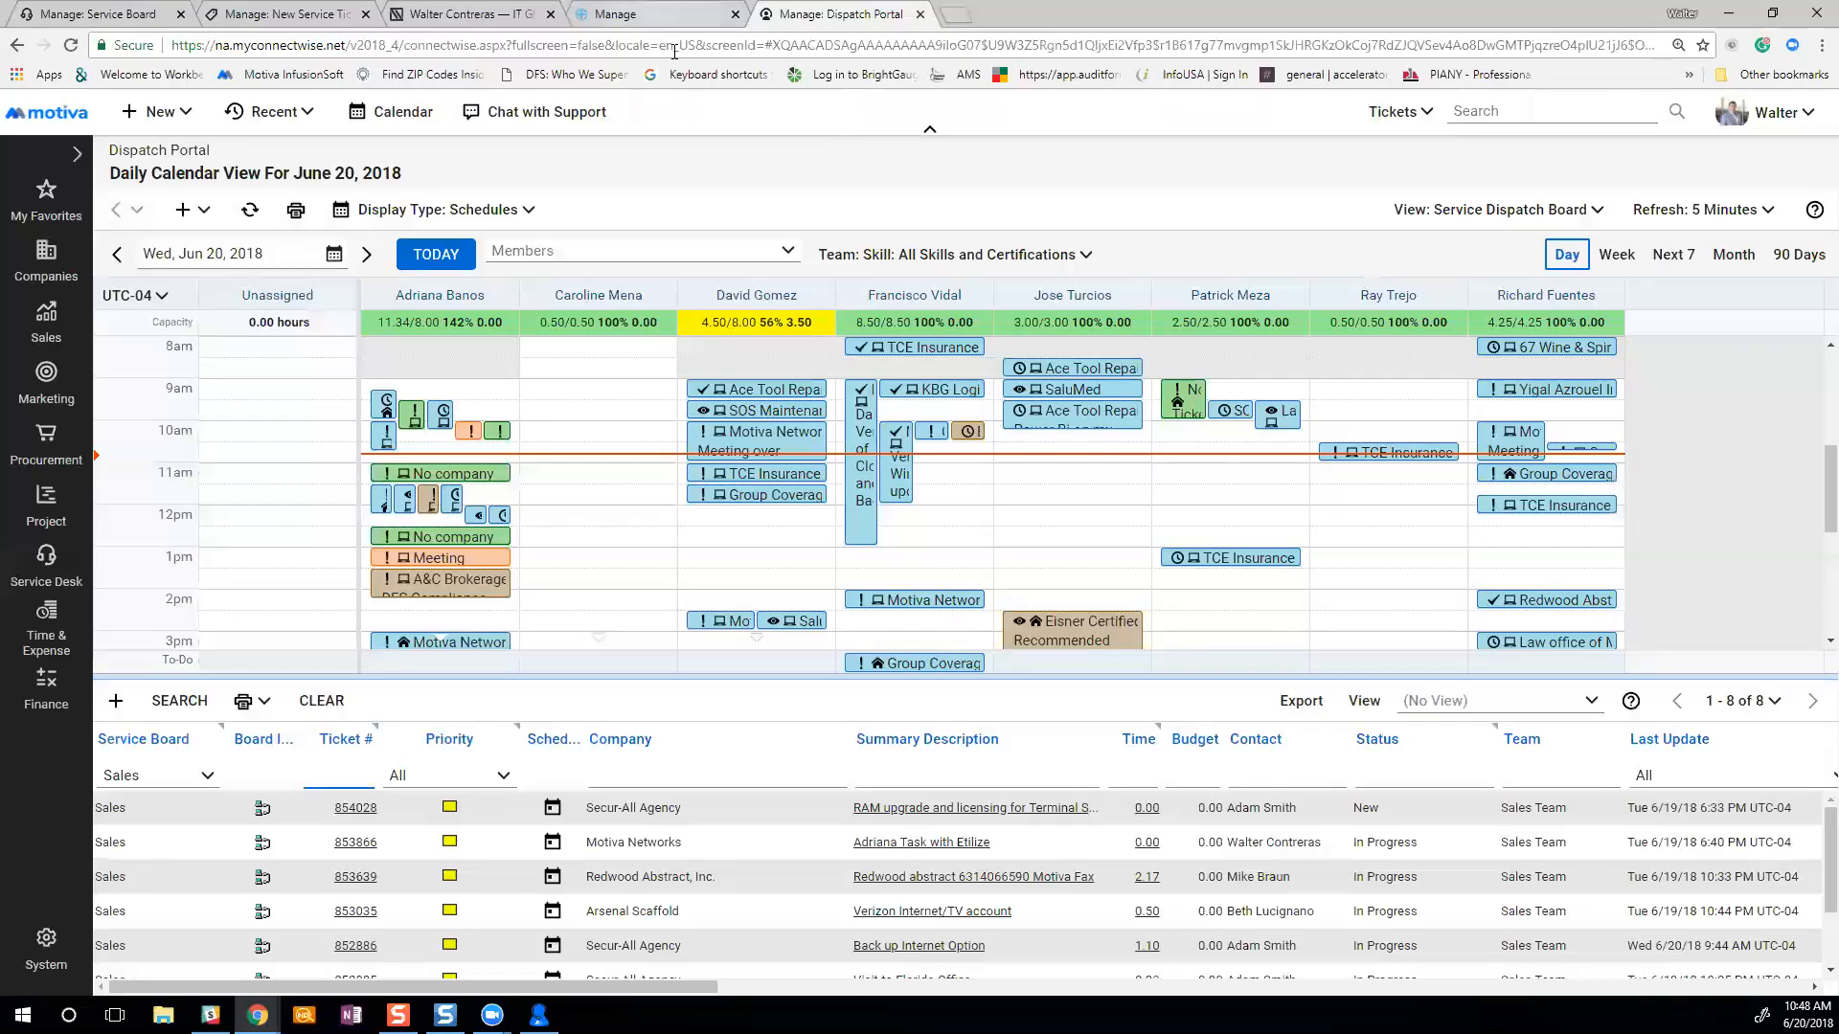
pyautogui.click(665, 15)
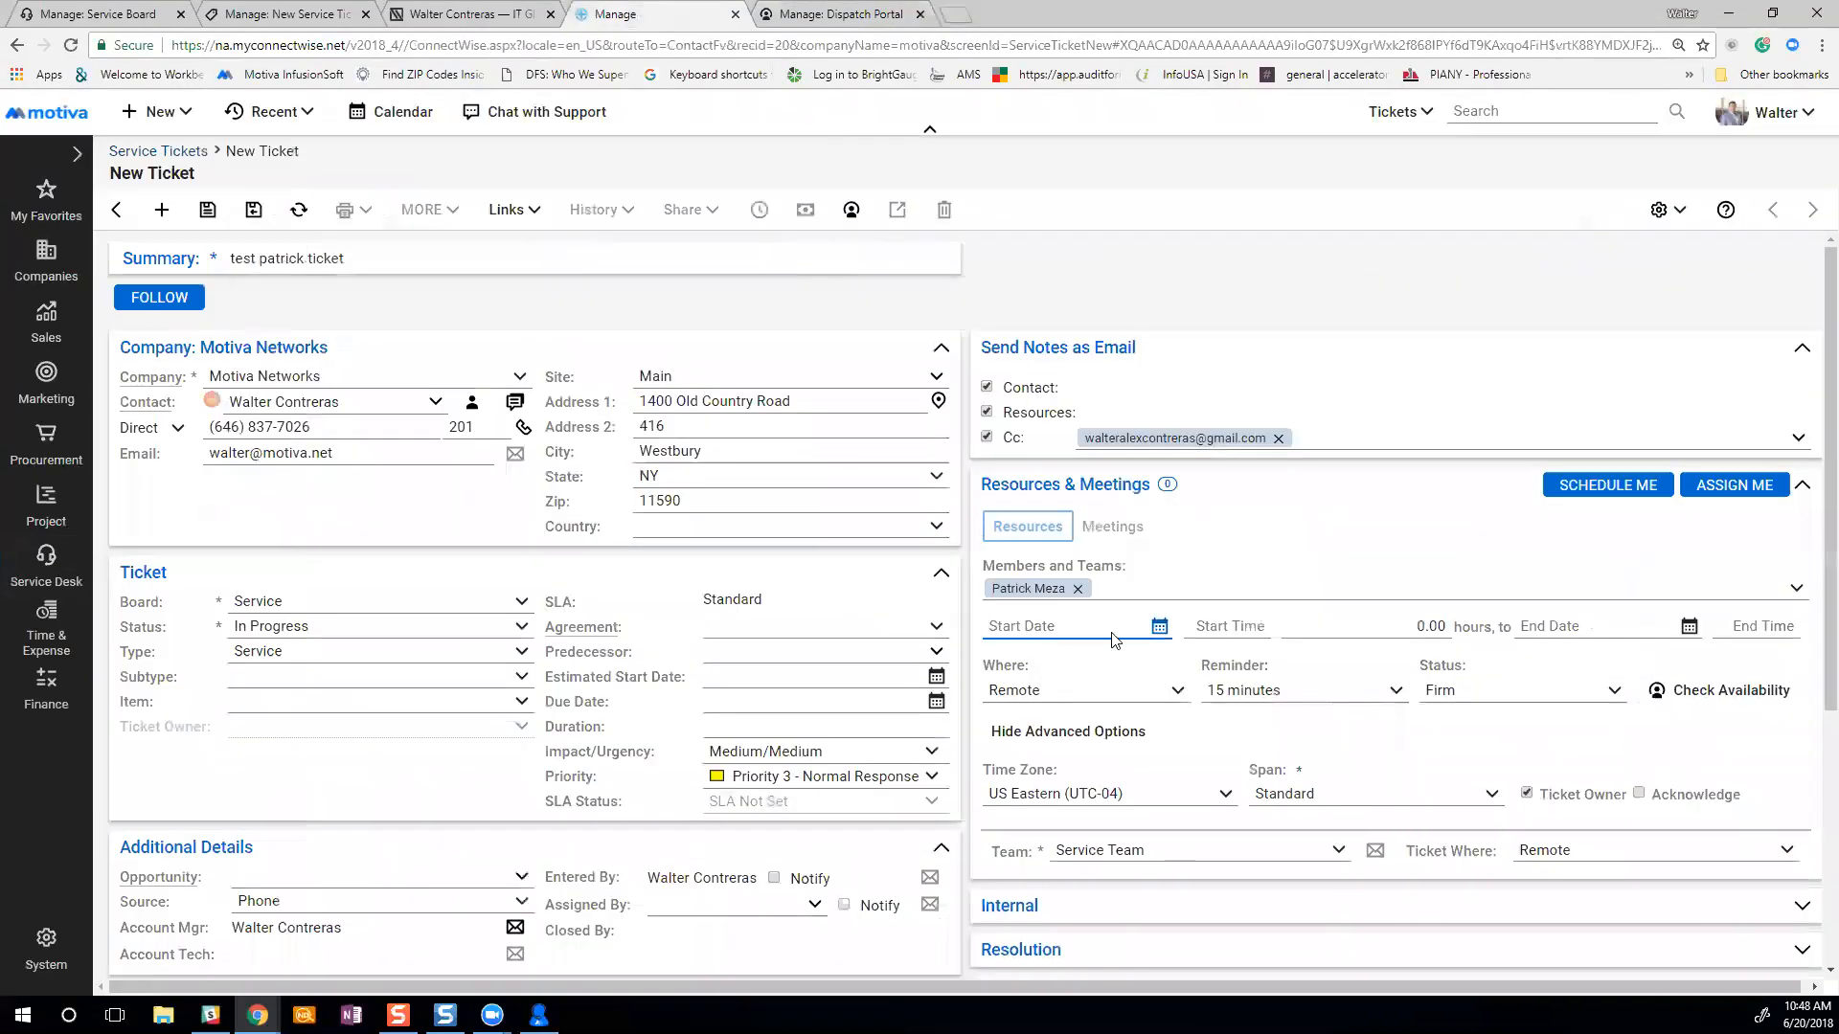
# Schedule the ticket for 06/20/2018 starting at 10:50 AM with a 0.5-hour duration
pyautogui.click(1160, 627)
pyautogui.click(1111, 845)
pyautogui.click(1219, 628)
pyautogui.write('10:50')
pyautogui.press('Tab')
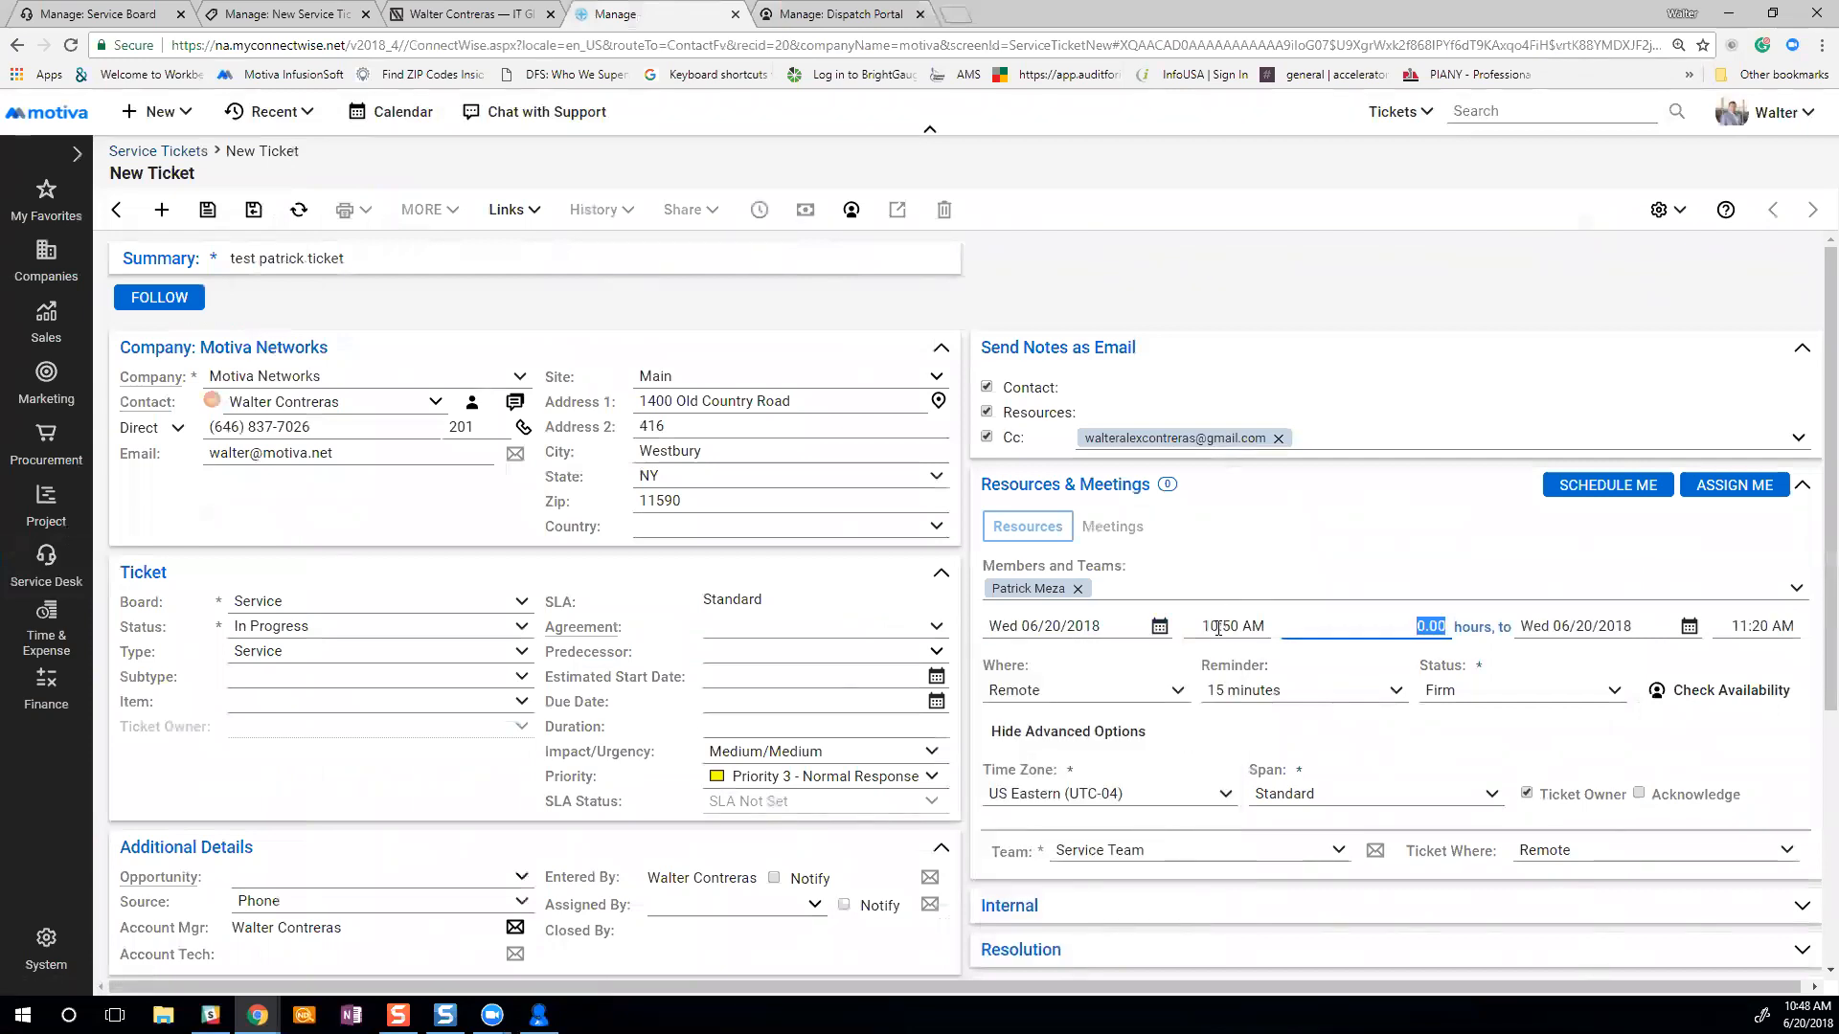
pyautogui.press('Tab')
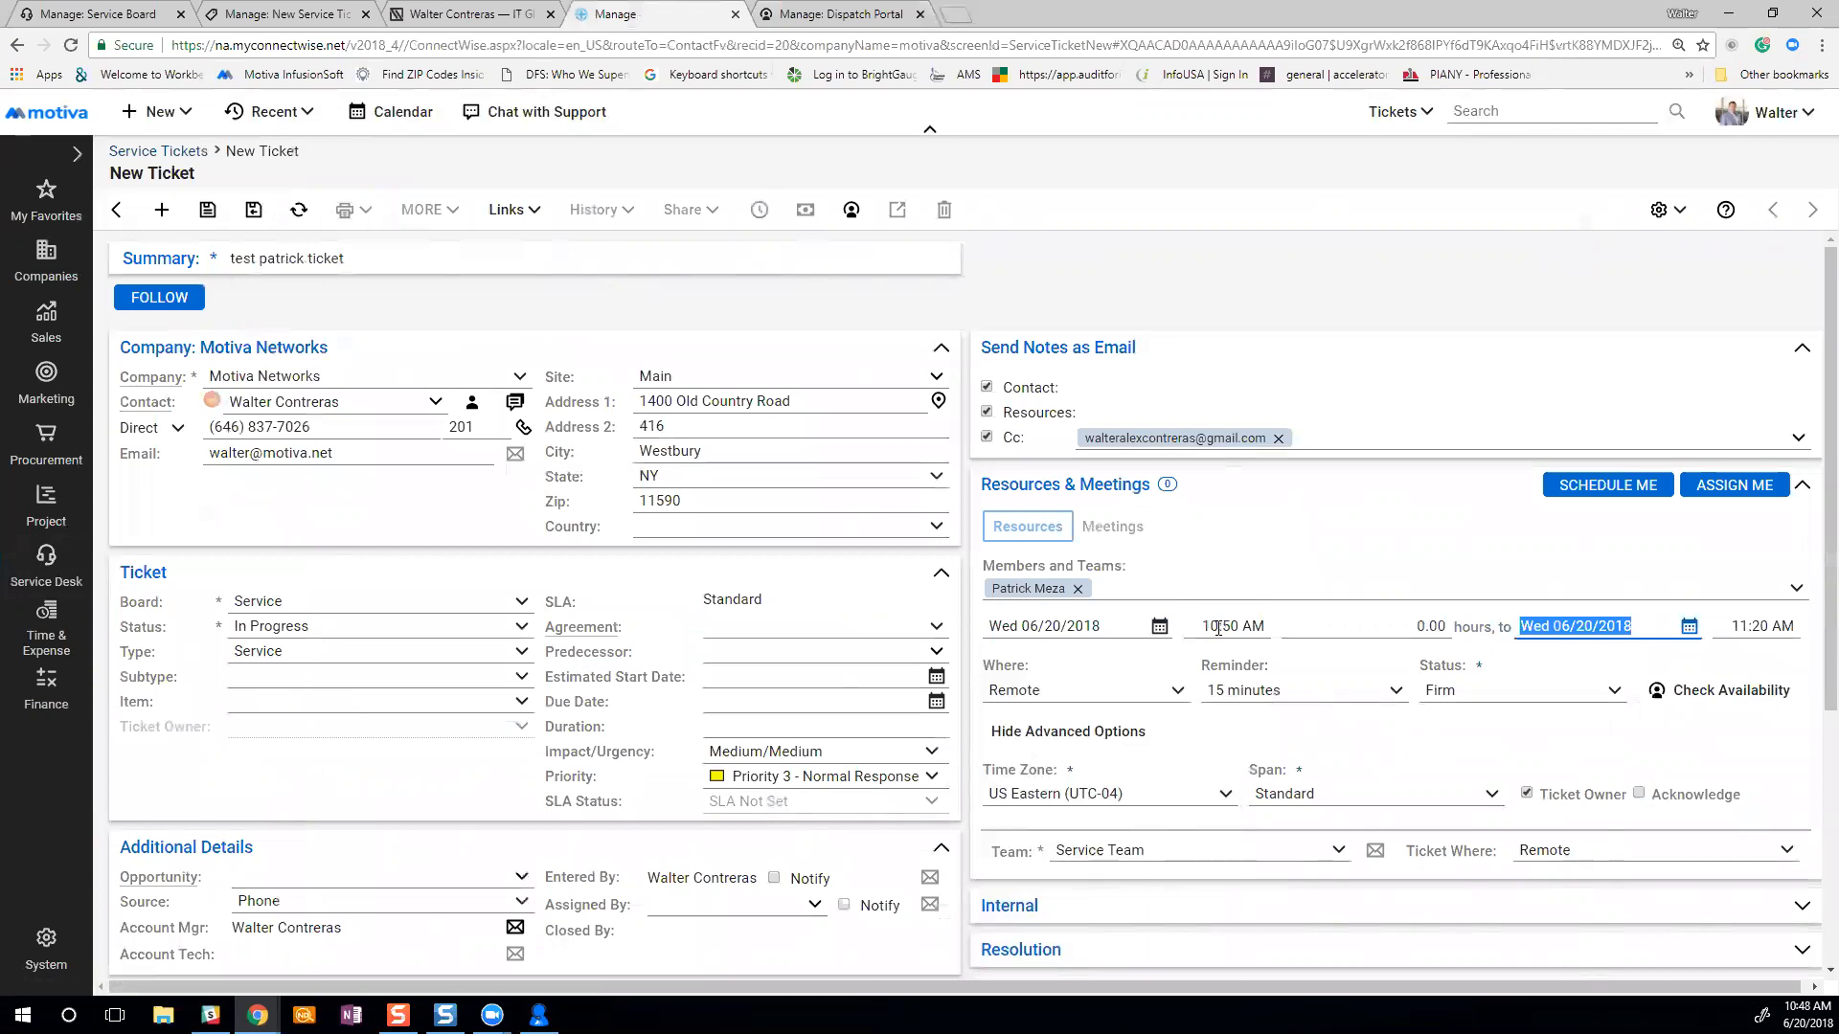
pyautogui.hotkey('shift', 'Tab')
pyautogui.write('.5')
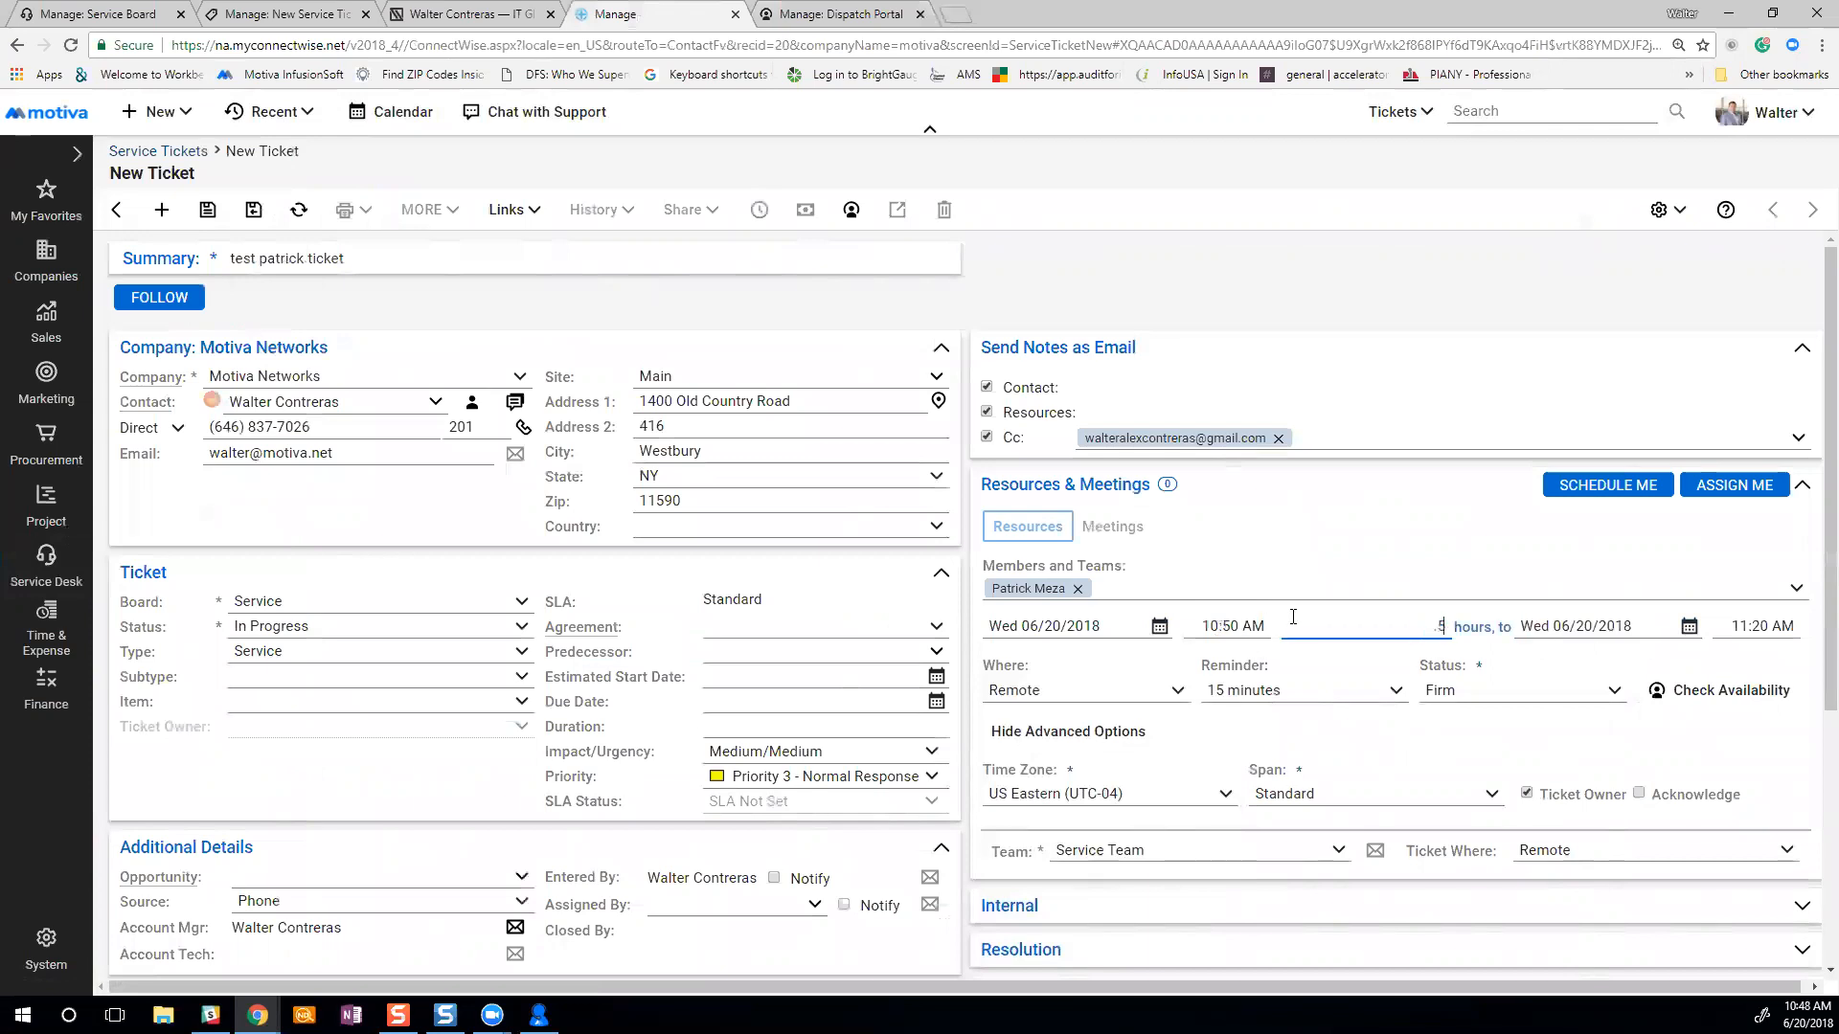
pyautogui.press('Tab')
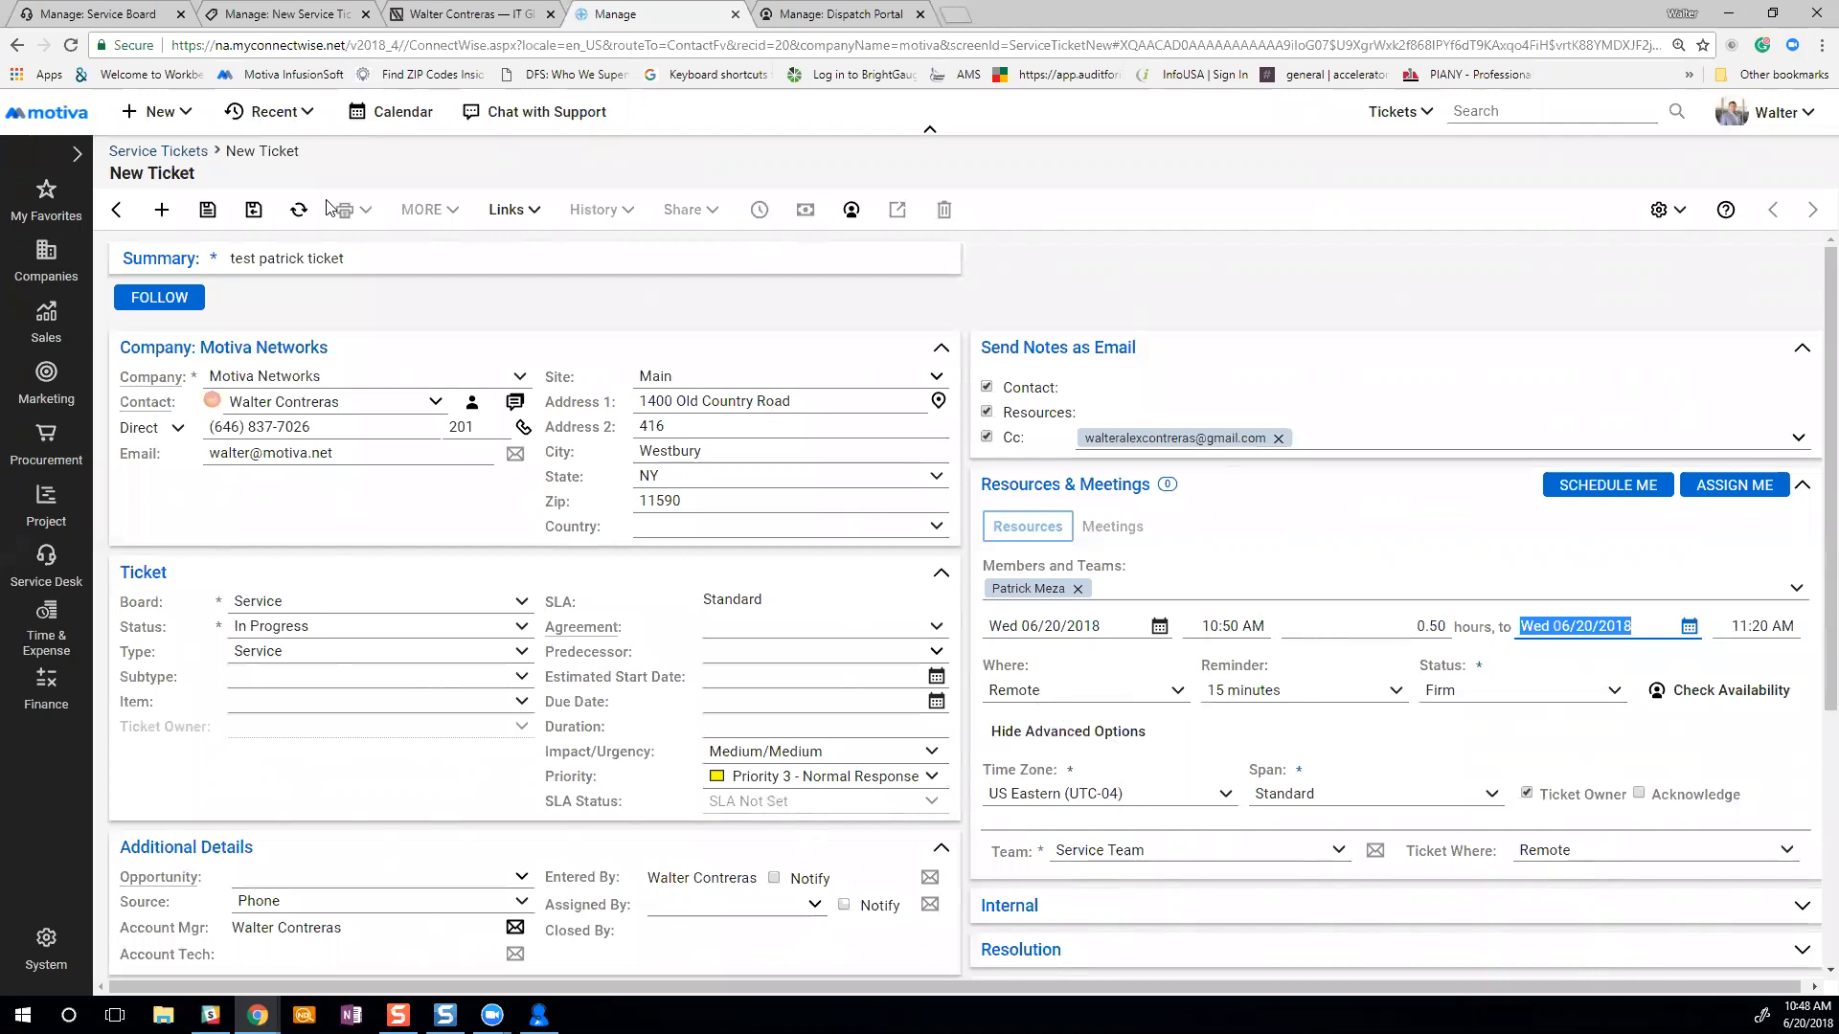
# Enter the initial description 'Customer called and required help with VPN unable to login from home'
pyautogui.scroll(-4, 388, 797)
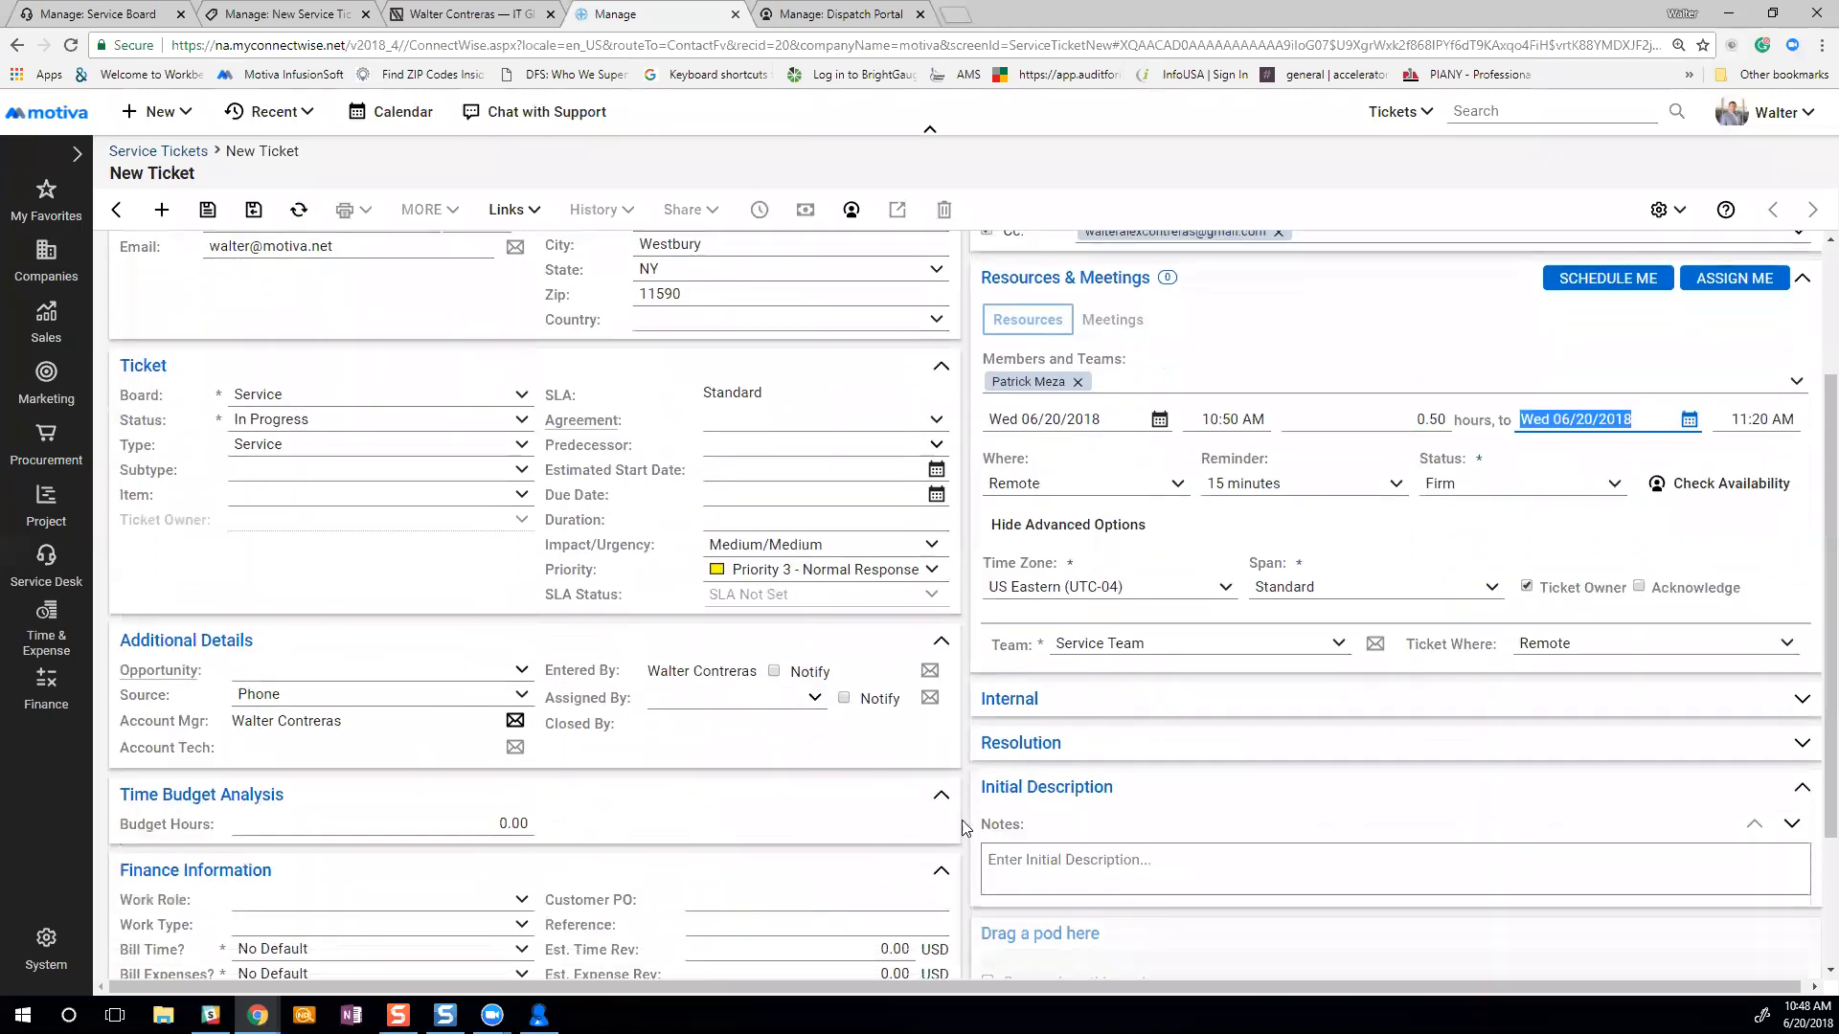
pyautogui.click(1127, 685)
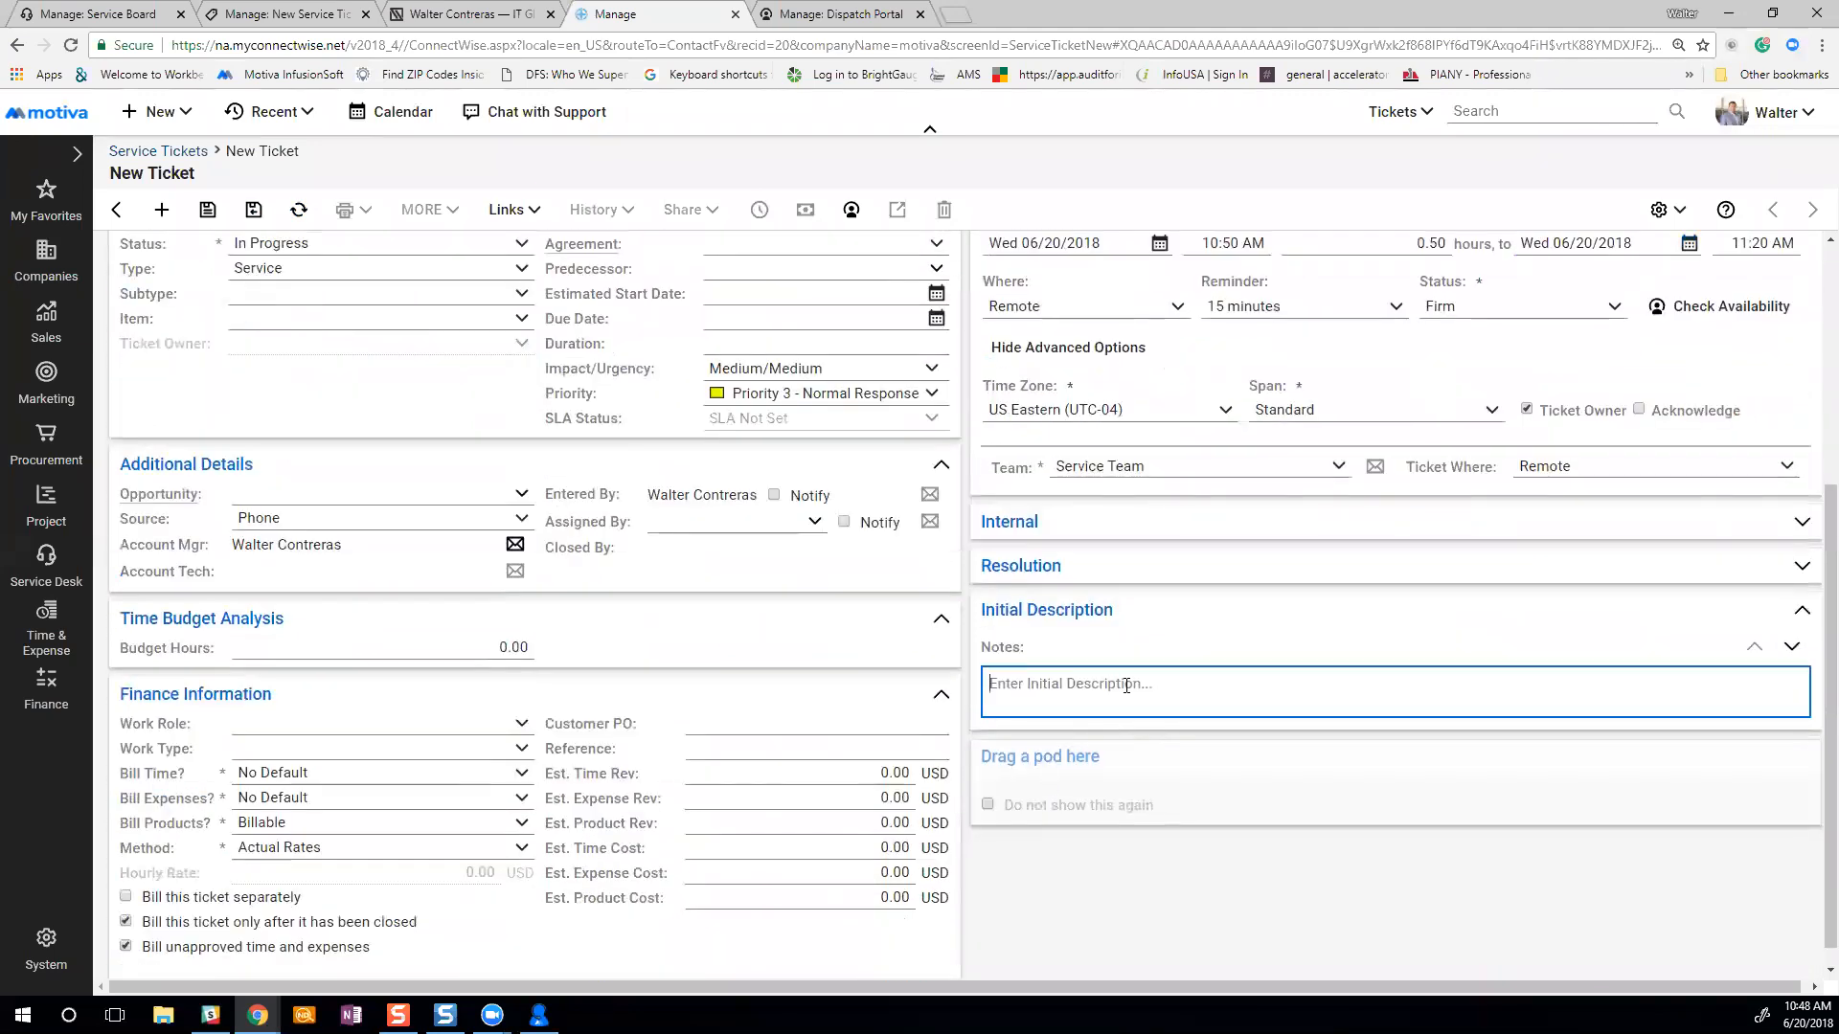
pyautogui.write('Customer cal')
pyautogui.write('led and required')
pyautogui.write(' some')
pyautogui.write('help')
pyautogui.write(' with Mo')
pyautogui.write('VPN')
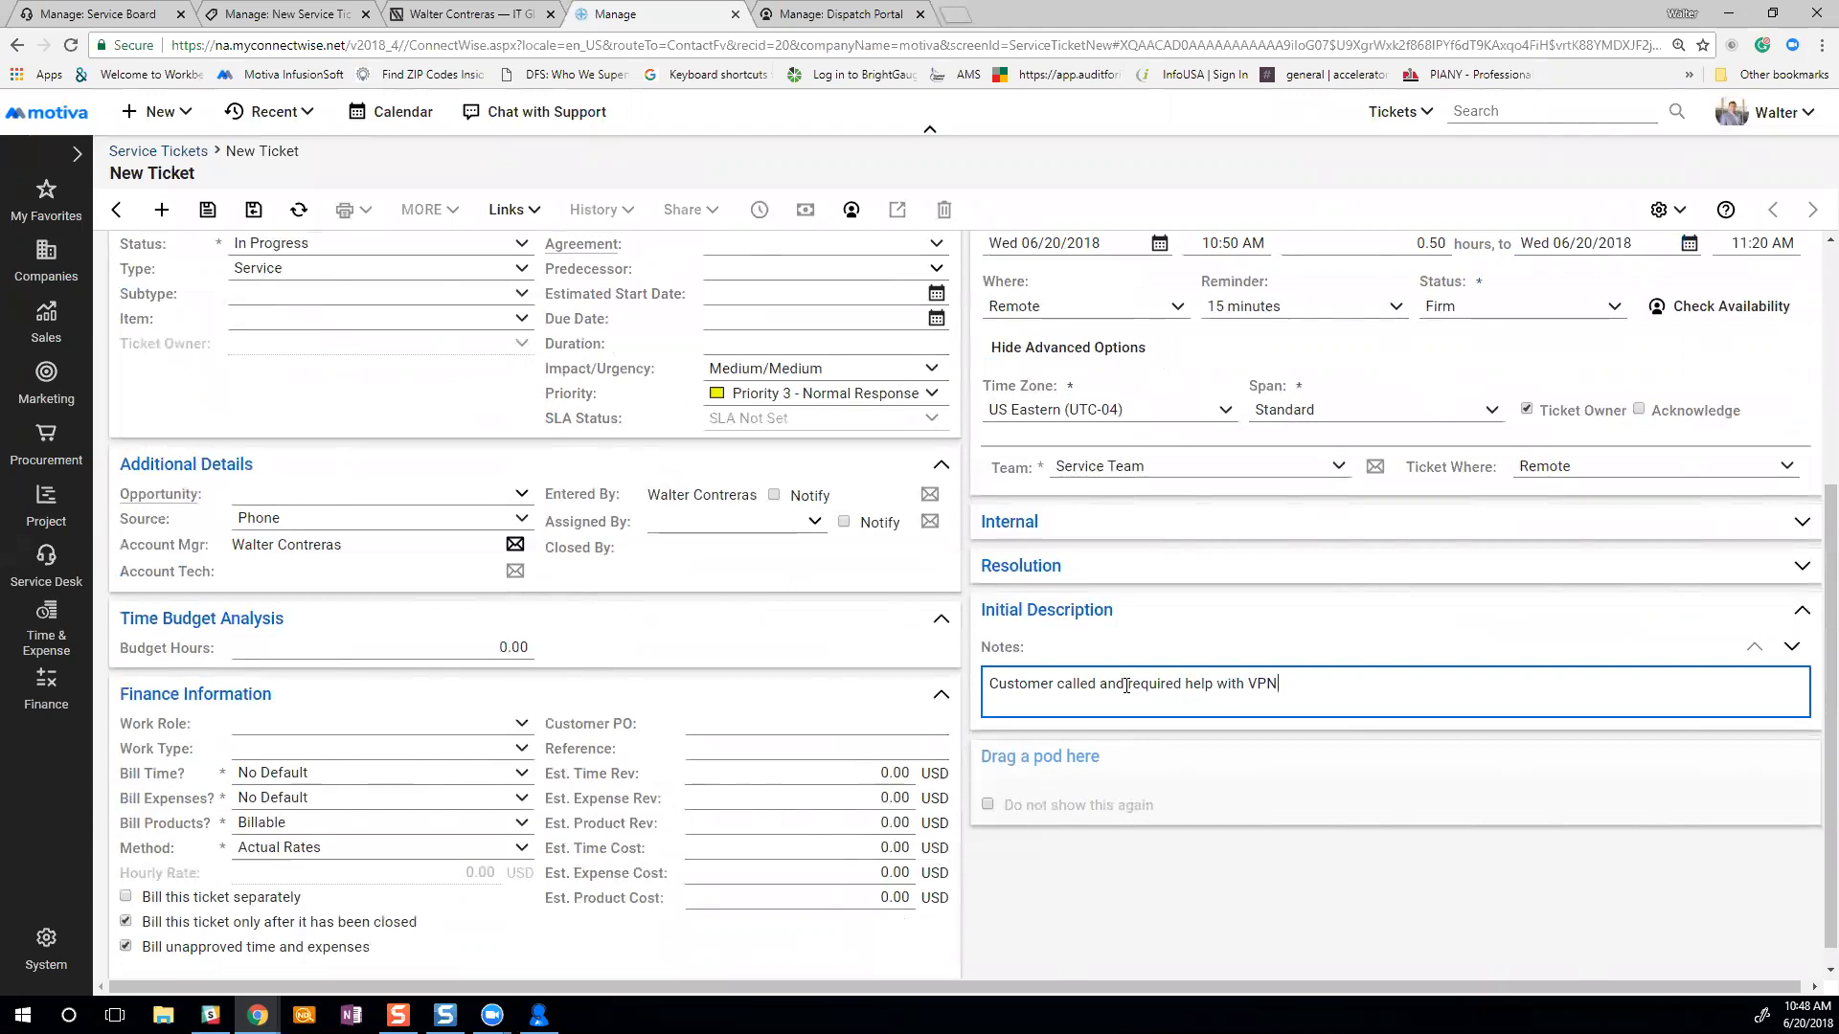
pyautogui.write(' unable to login from home')
pyautogui.scroll(4, 1188, 378)
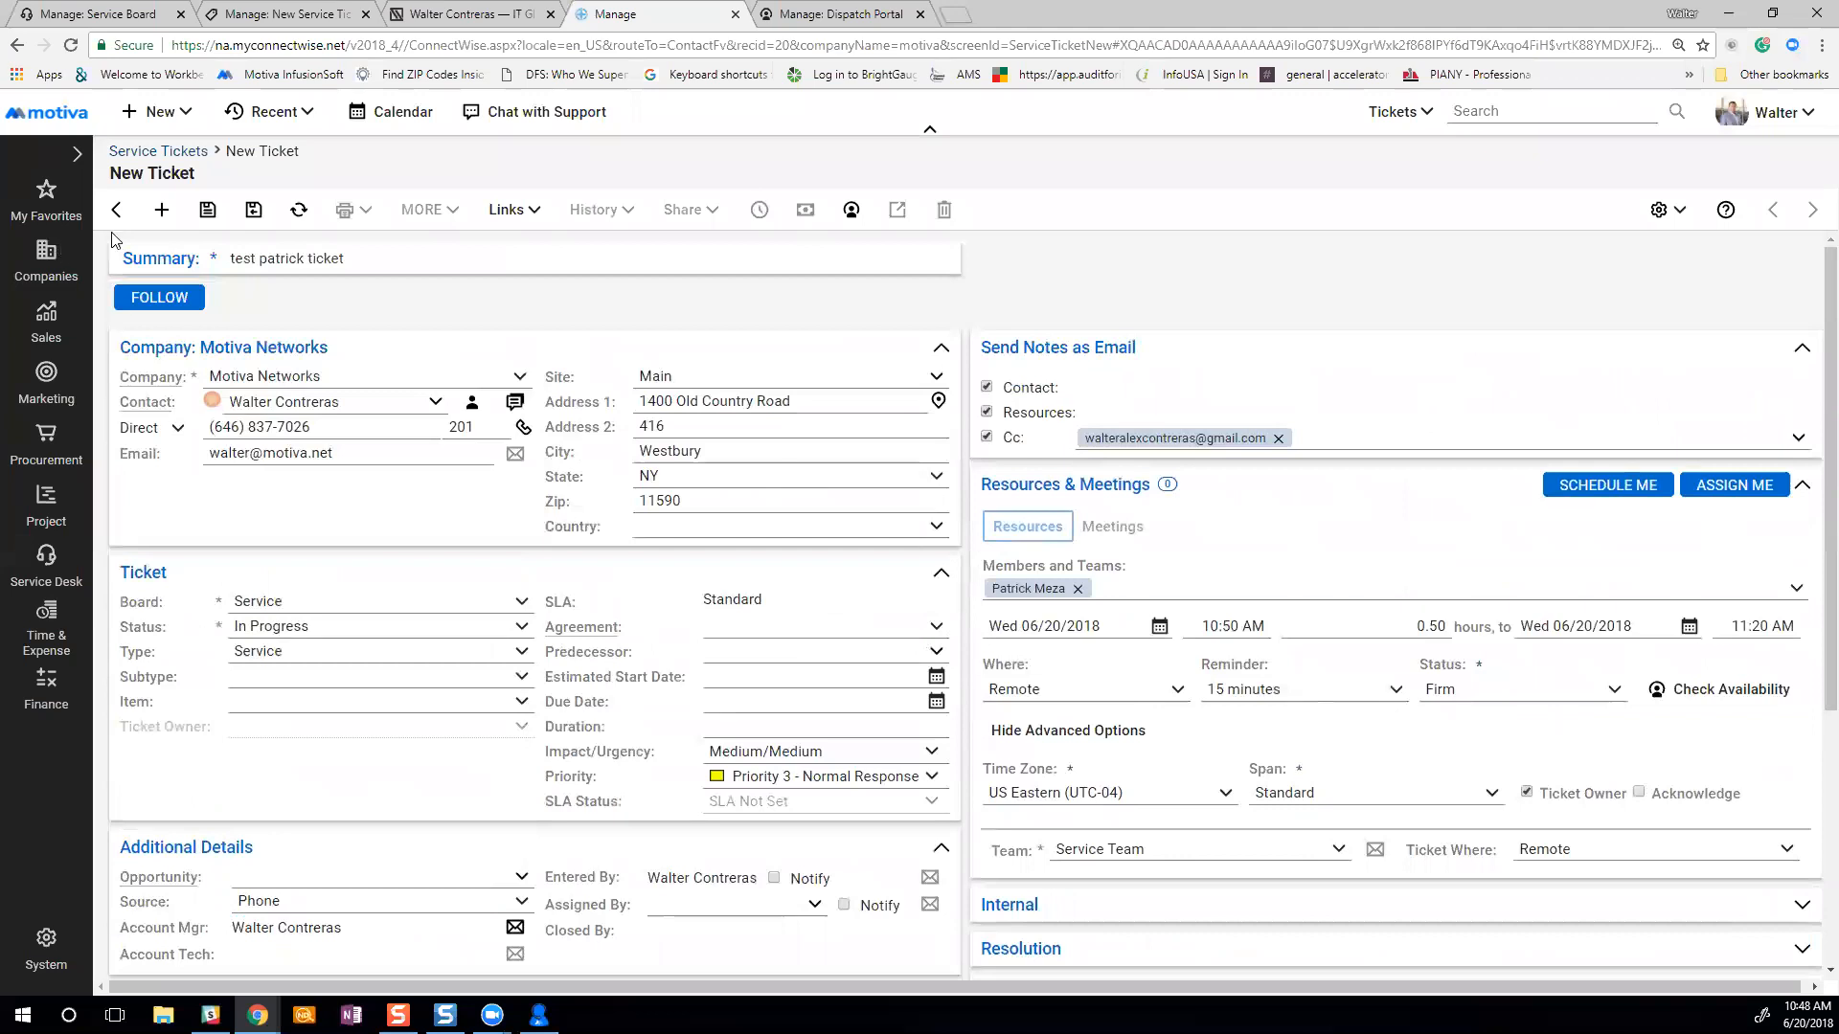
# Save the ticket and draft a notice warning the technician the client is angry and the owner
pyautogui.click(256, 215)
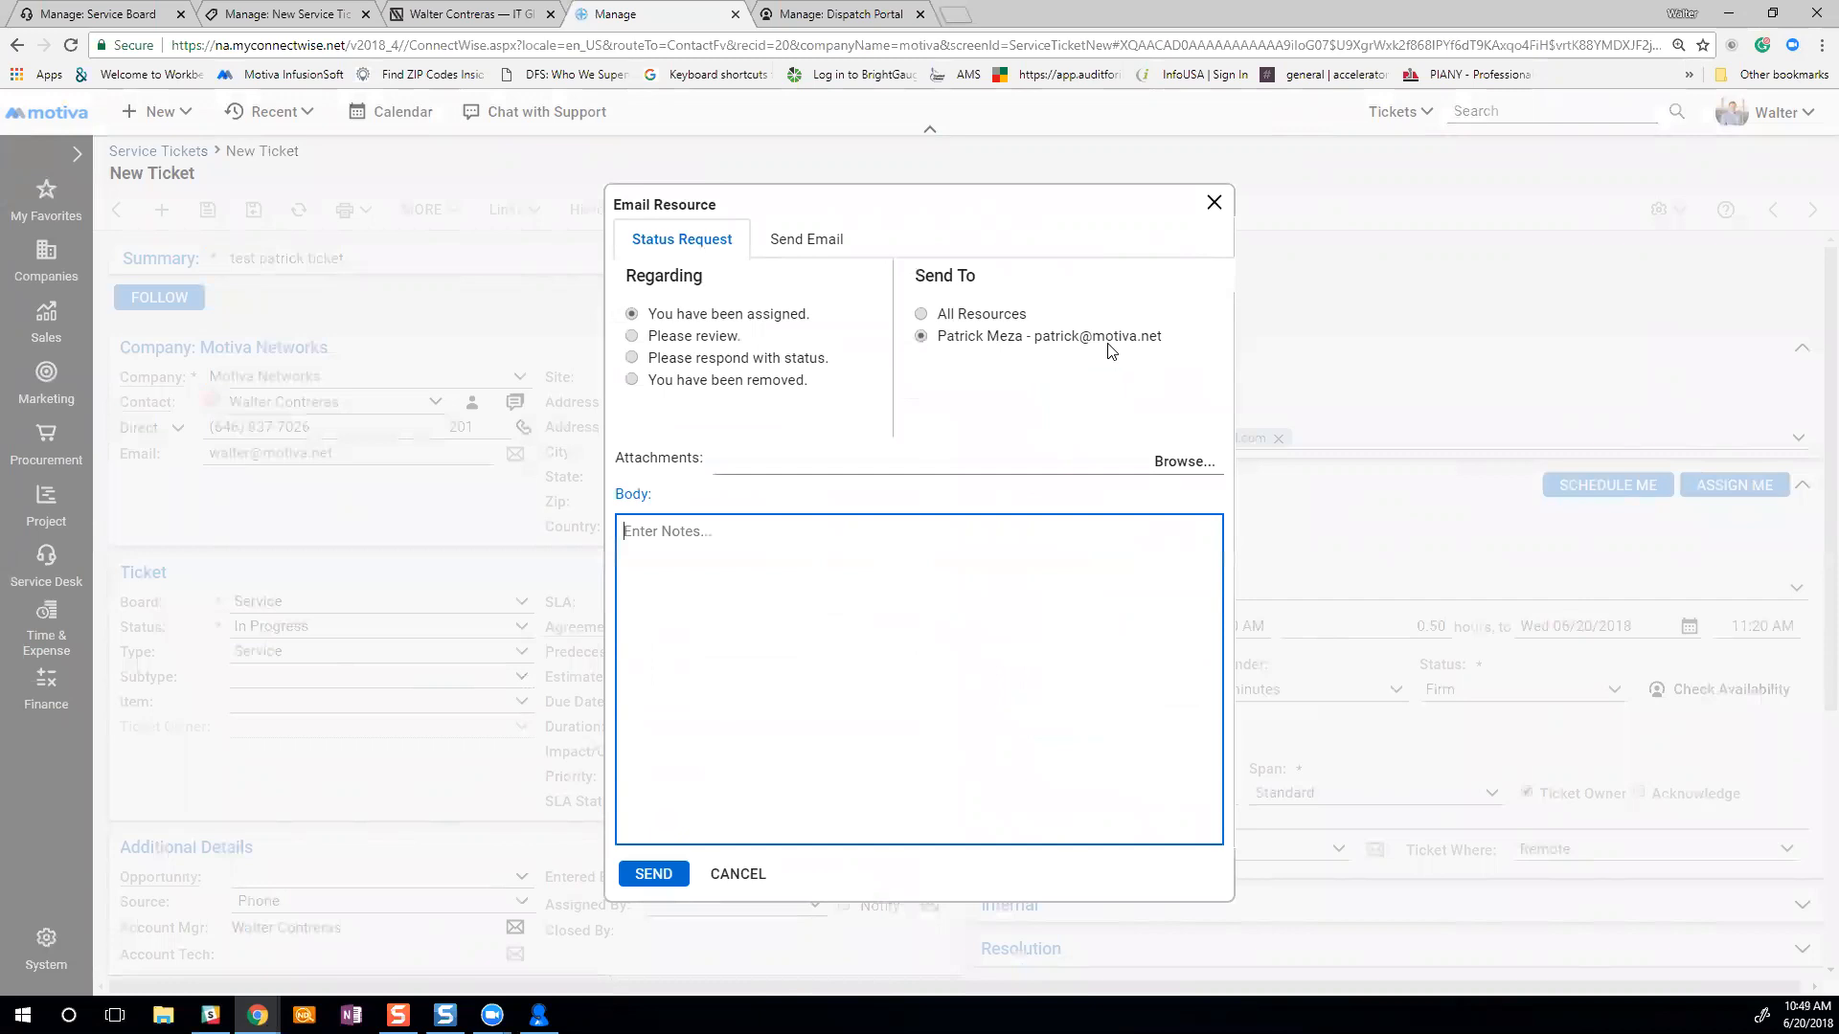
pyautogui.write('Pa')
pyautogui.write('trick client is an')
pyautogui.write('gre')
pyautogui.write(' please pr')
pyautogui.write('oceed with')
pyautogui.write('Caut')
pyautogui.write('ion.')
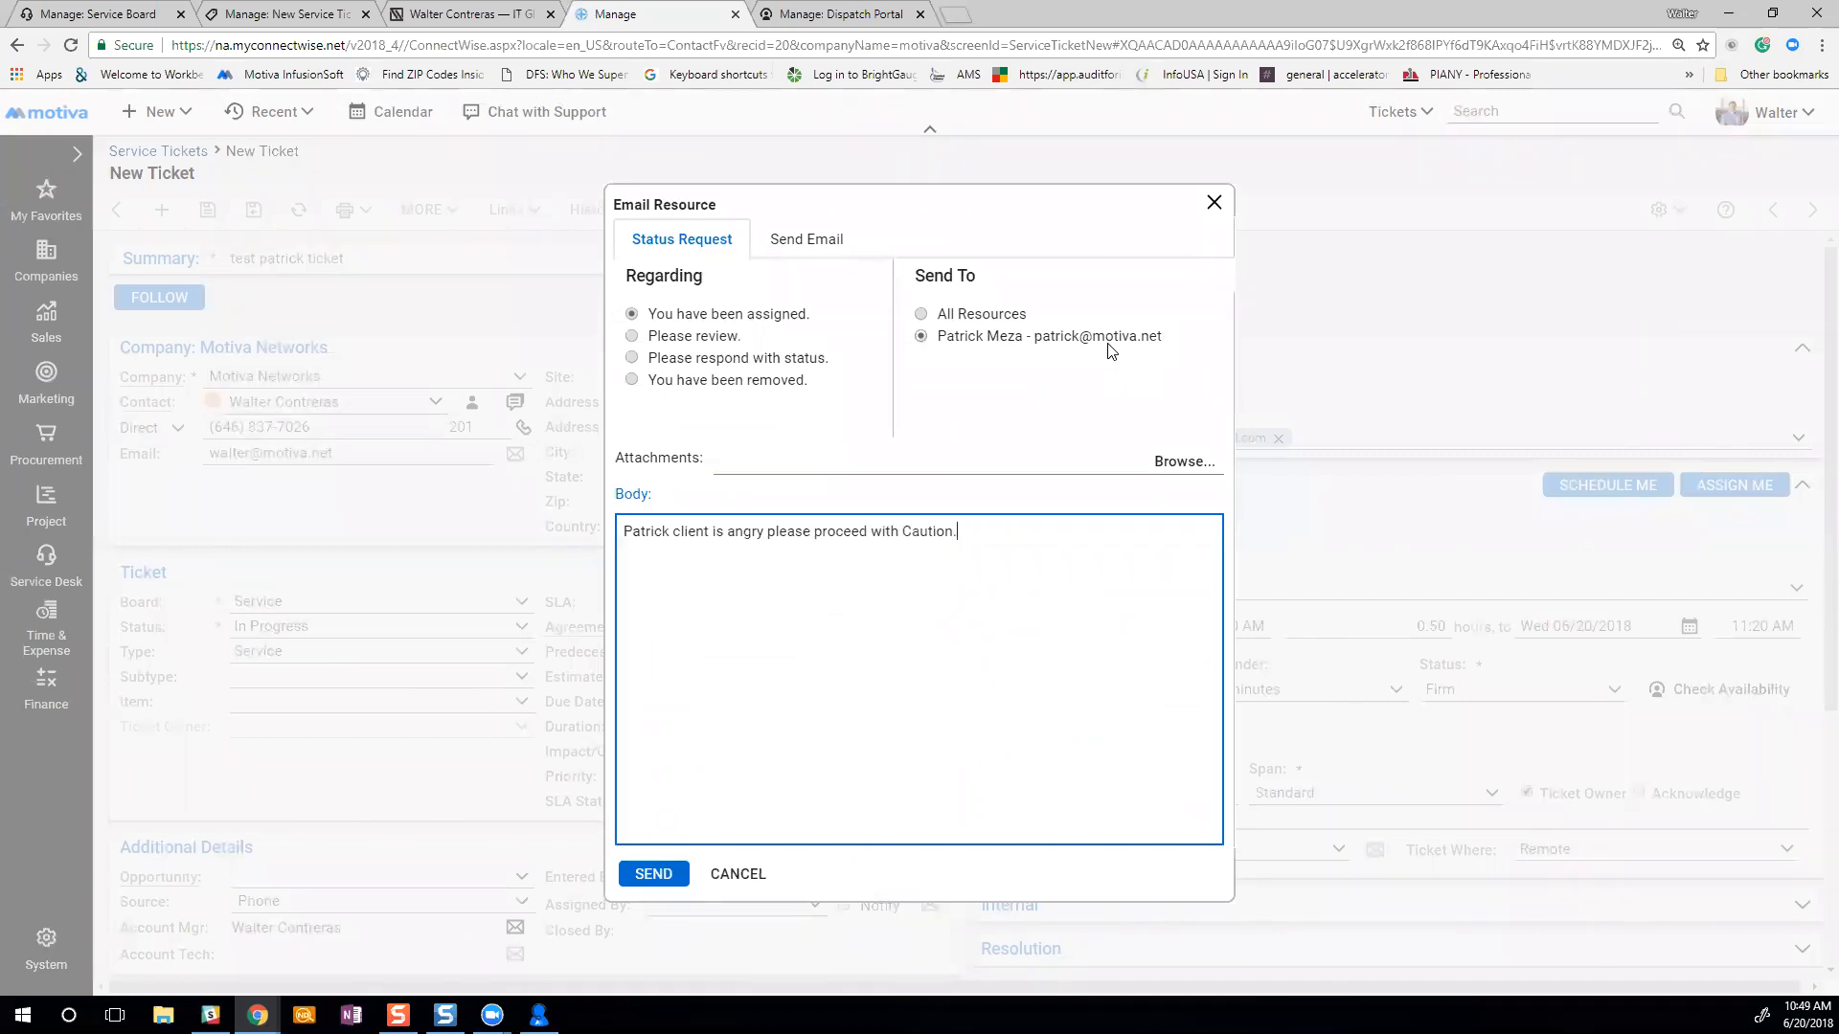
pyautogui.write('  Please help')
pyautogui.write(" him ihe's")
pyautogui.write("e's the own")
pyautogui.write('er.')
pyautogui.click(929, 317)
pyautogui.click(926, 317)
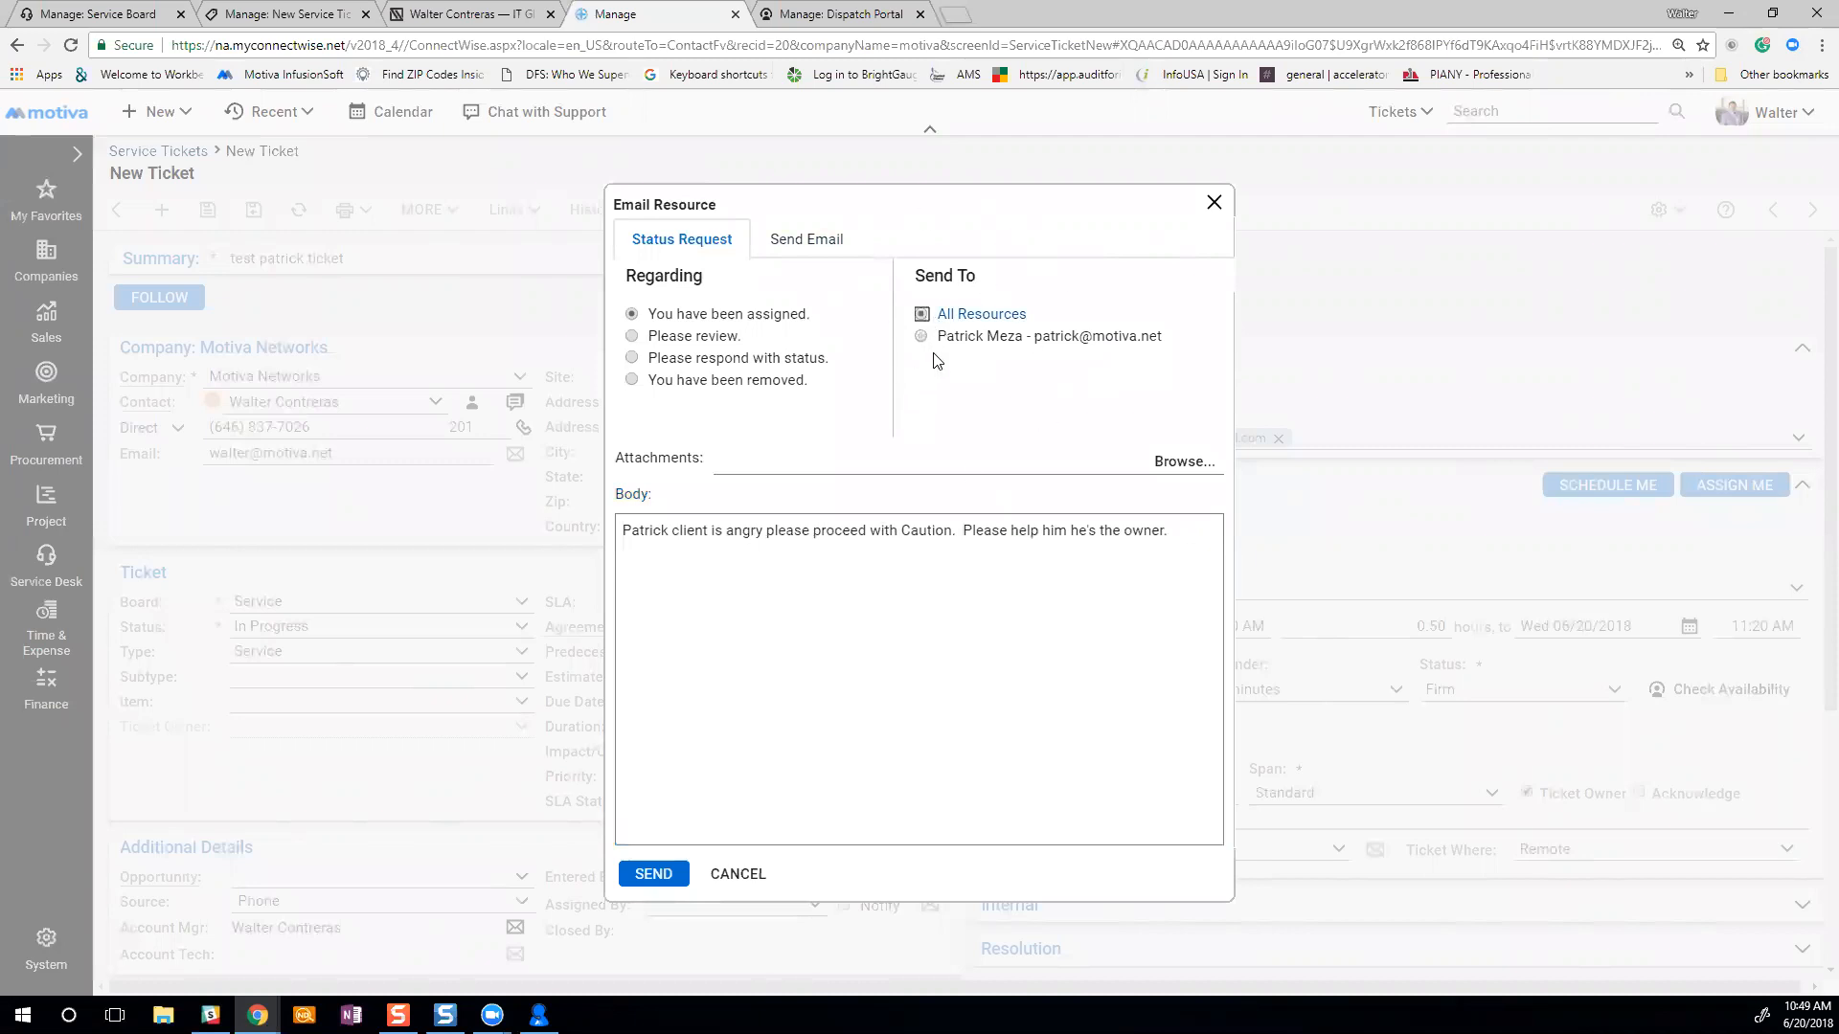
pyautogui.click(921, 337)
# Scroll through Slack's motivahelpdesk channel, then bring the drafted Email Resource notice back to the front
pyautogui.click(210, 1016)
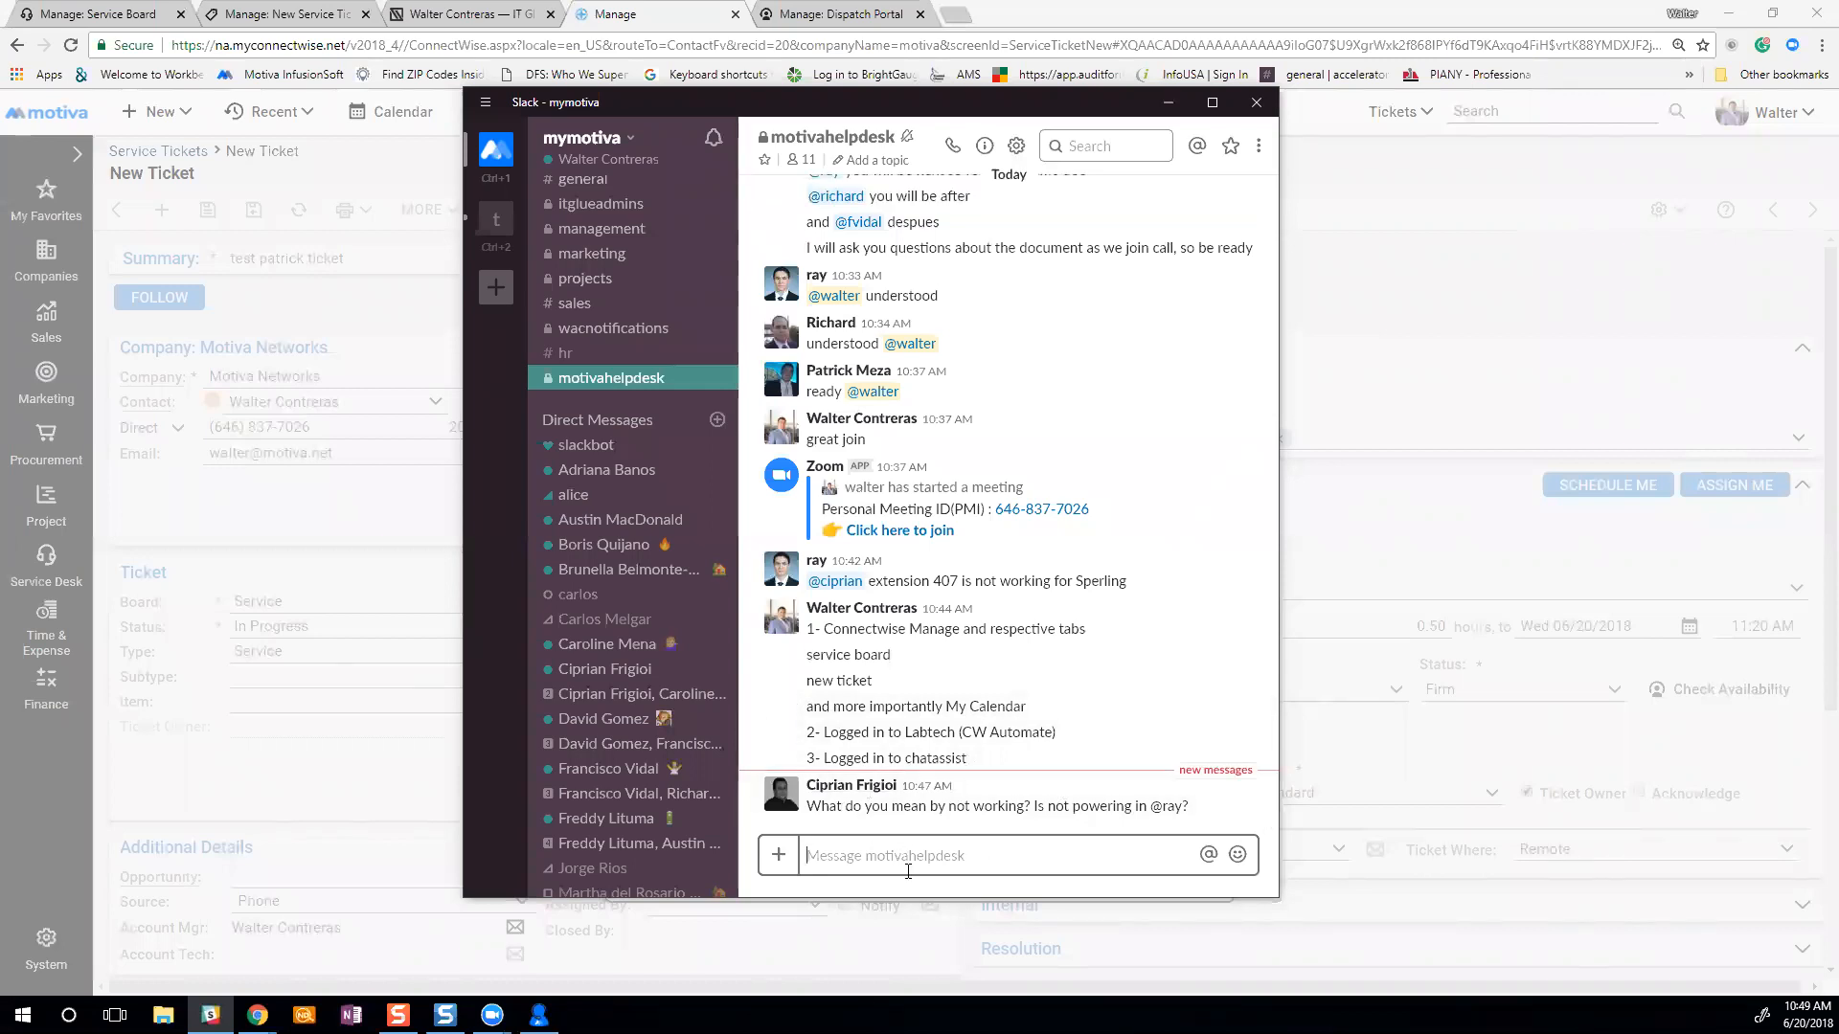
pyautogui.scroll(-2, 623, 651)
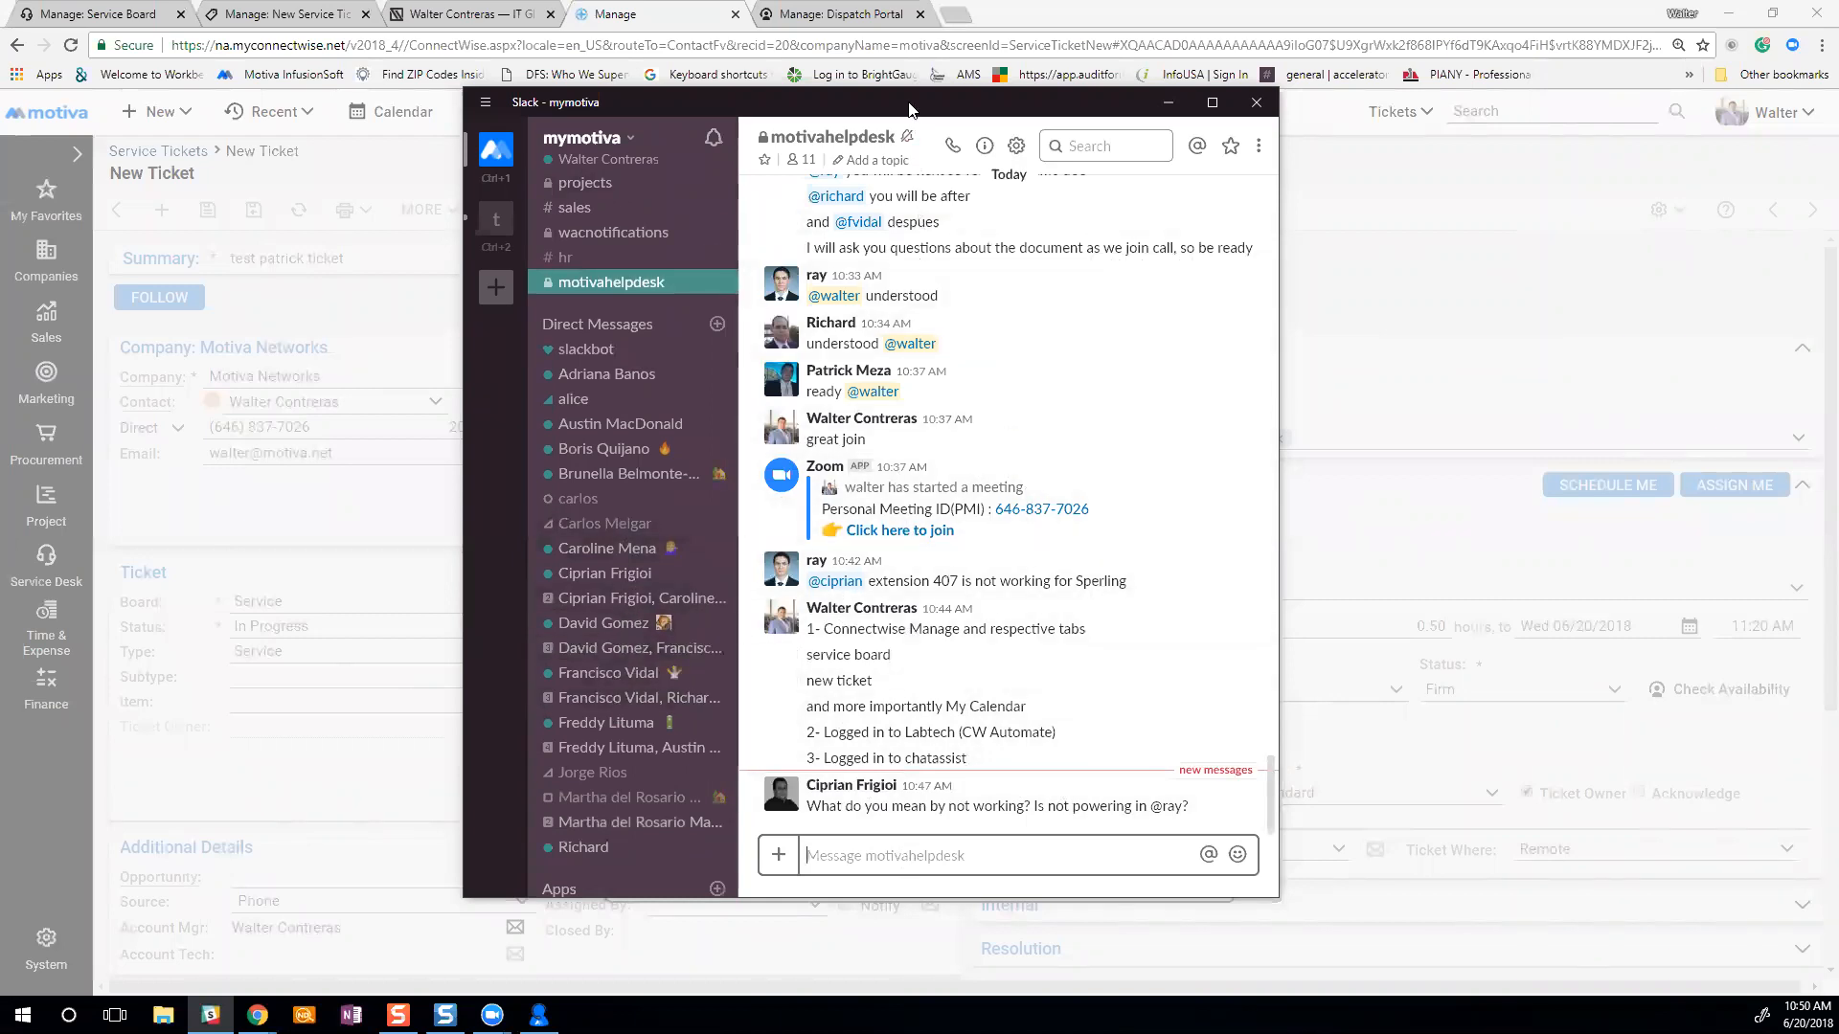
pyautogui.click(318, 555)
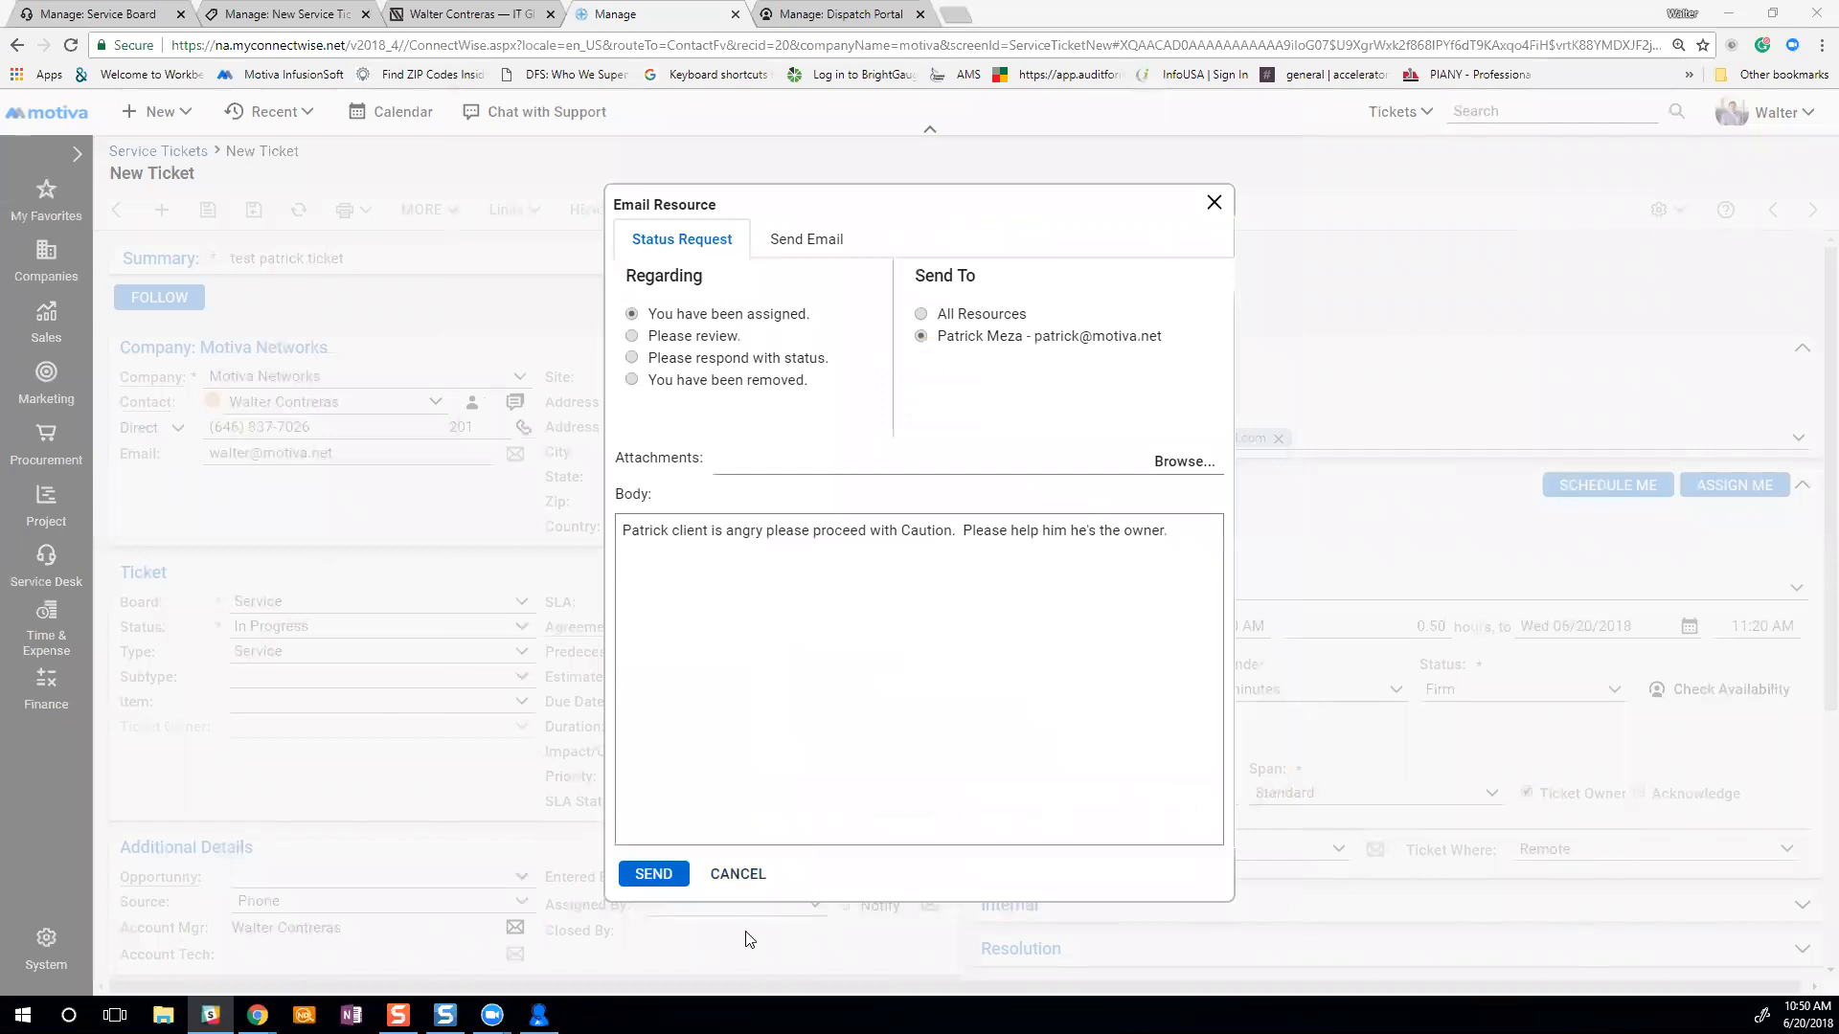
# Send the status request and switch the calendar to the assigned technician's schedule
pyautogui.click(655, 875)
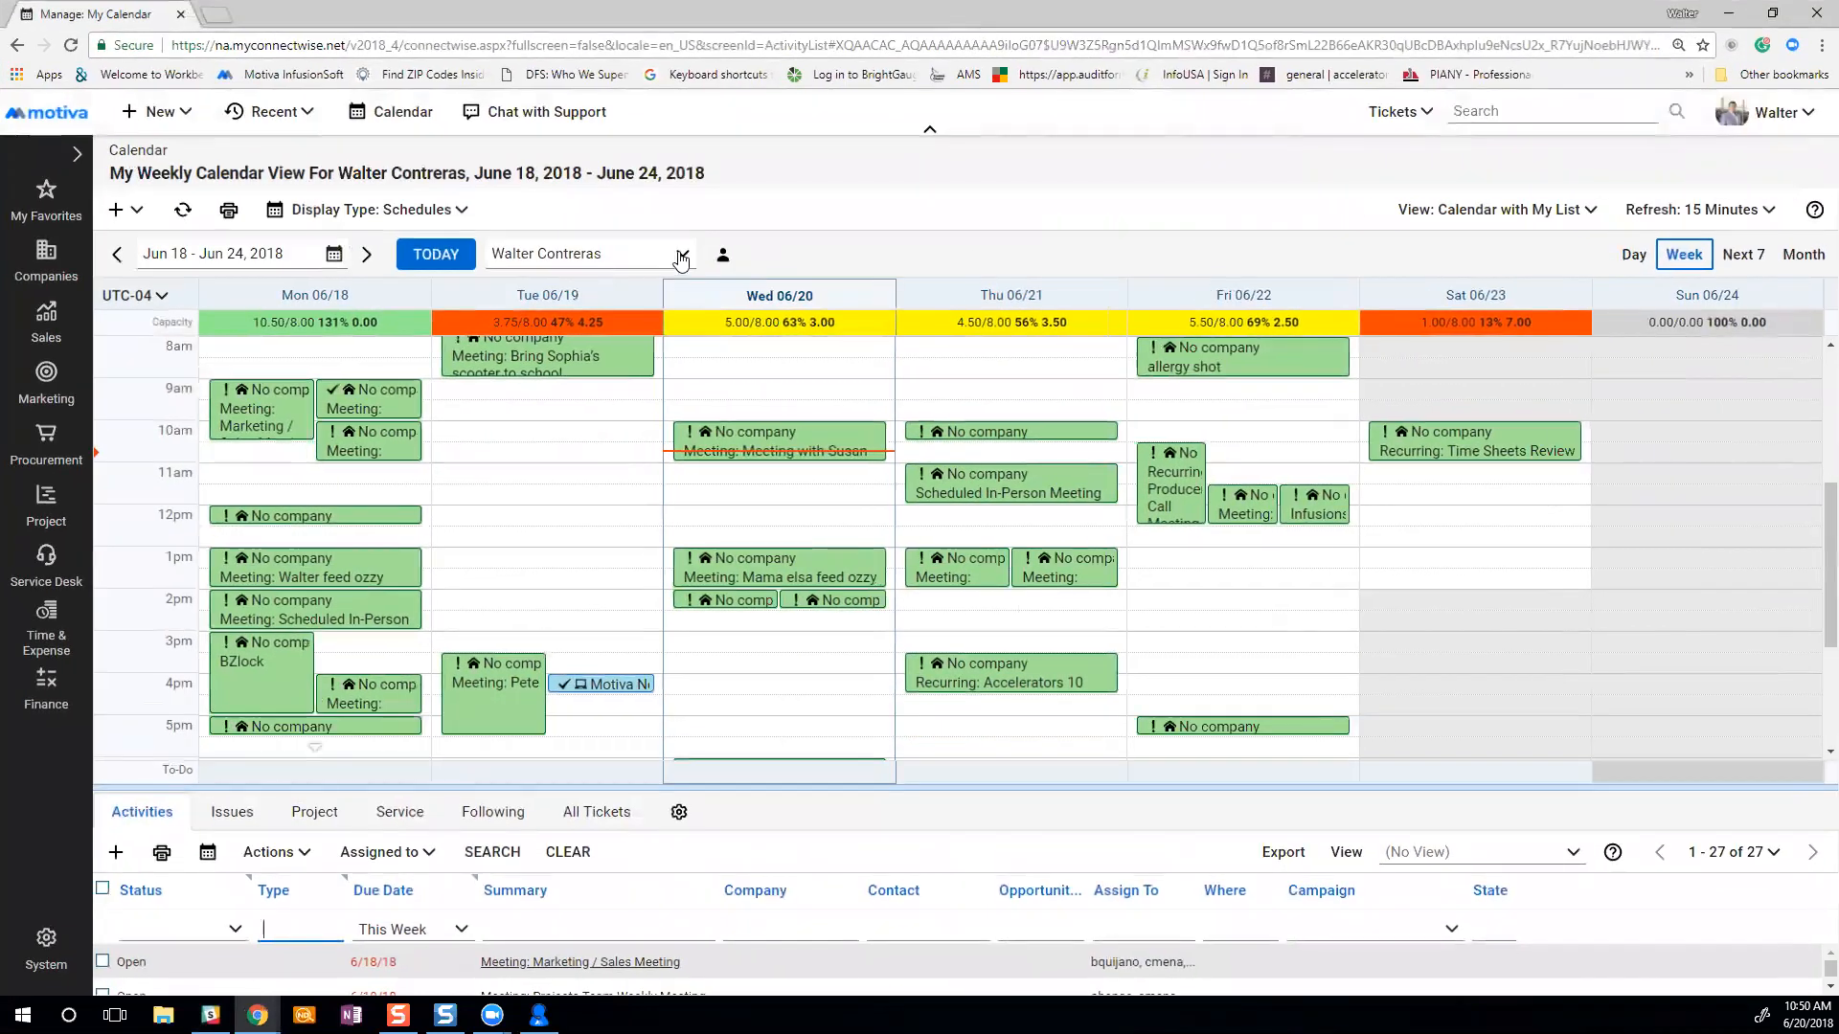
pyautogui.click(681, 257)
pyautogui.write('pa')
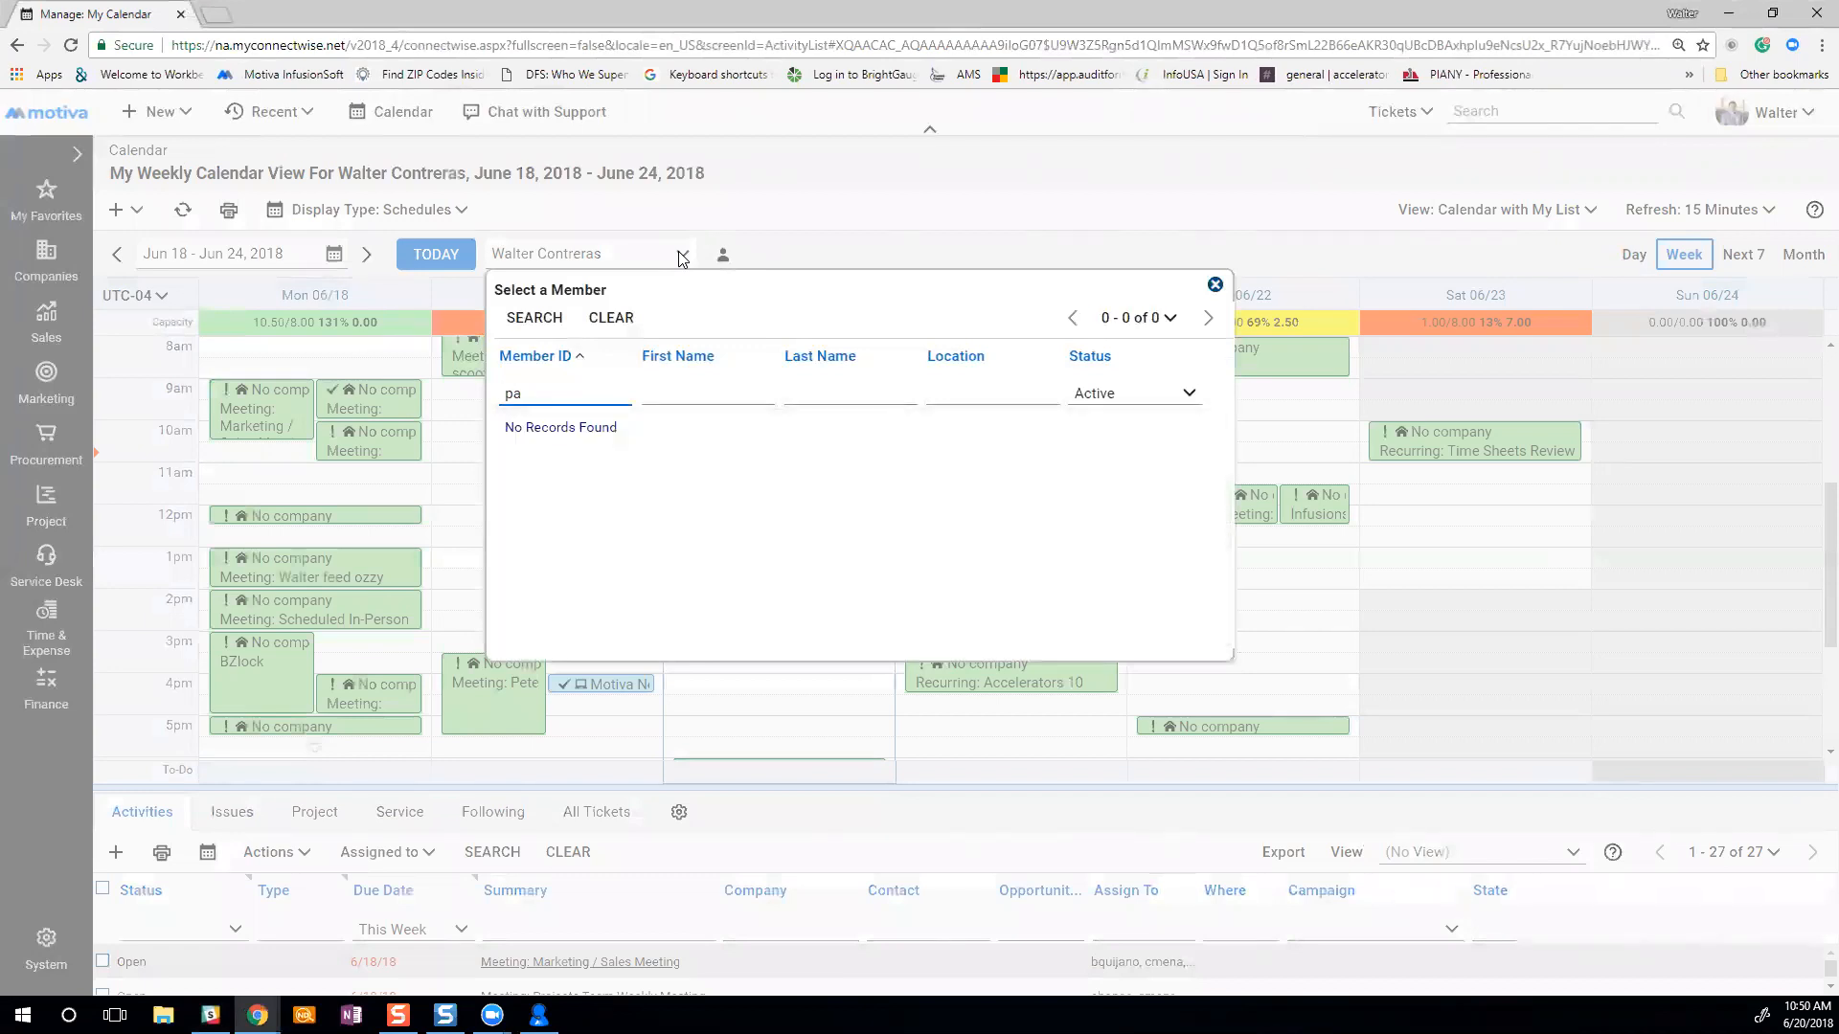
pyautogui.click(655, 316)
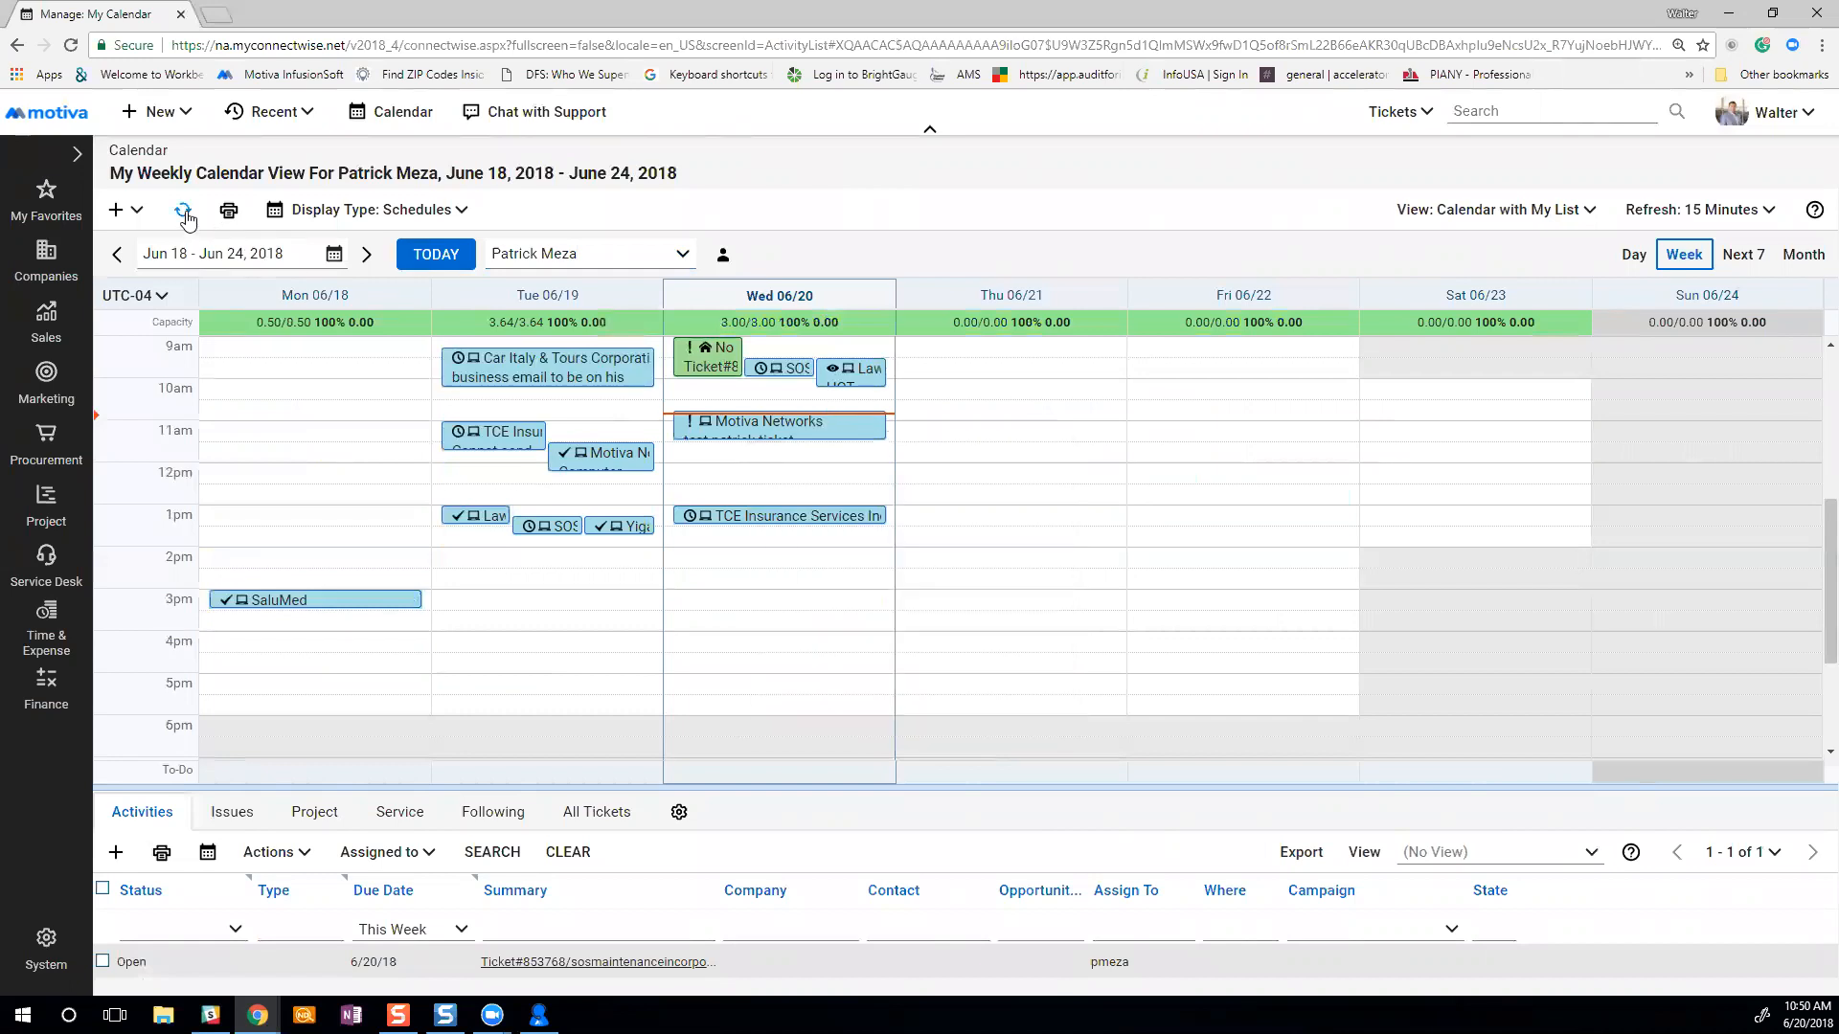
# Set the calendar to auto-refresh every 5 minutes and reload it to show the Motiva Networks entry
pyautogui.click(1768, 211)
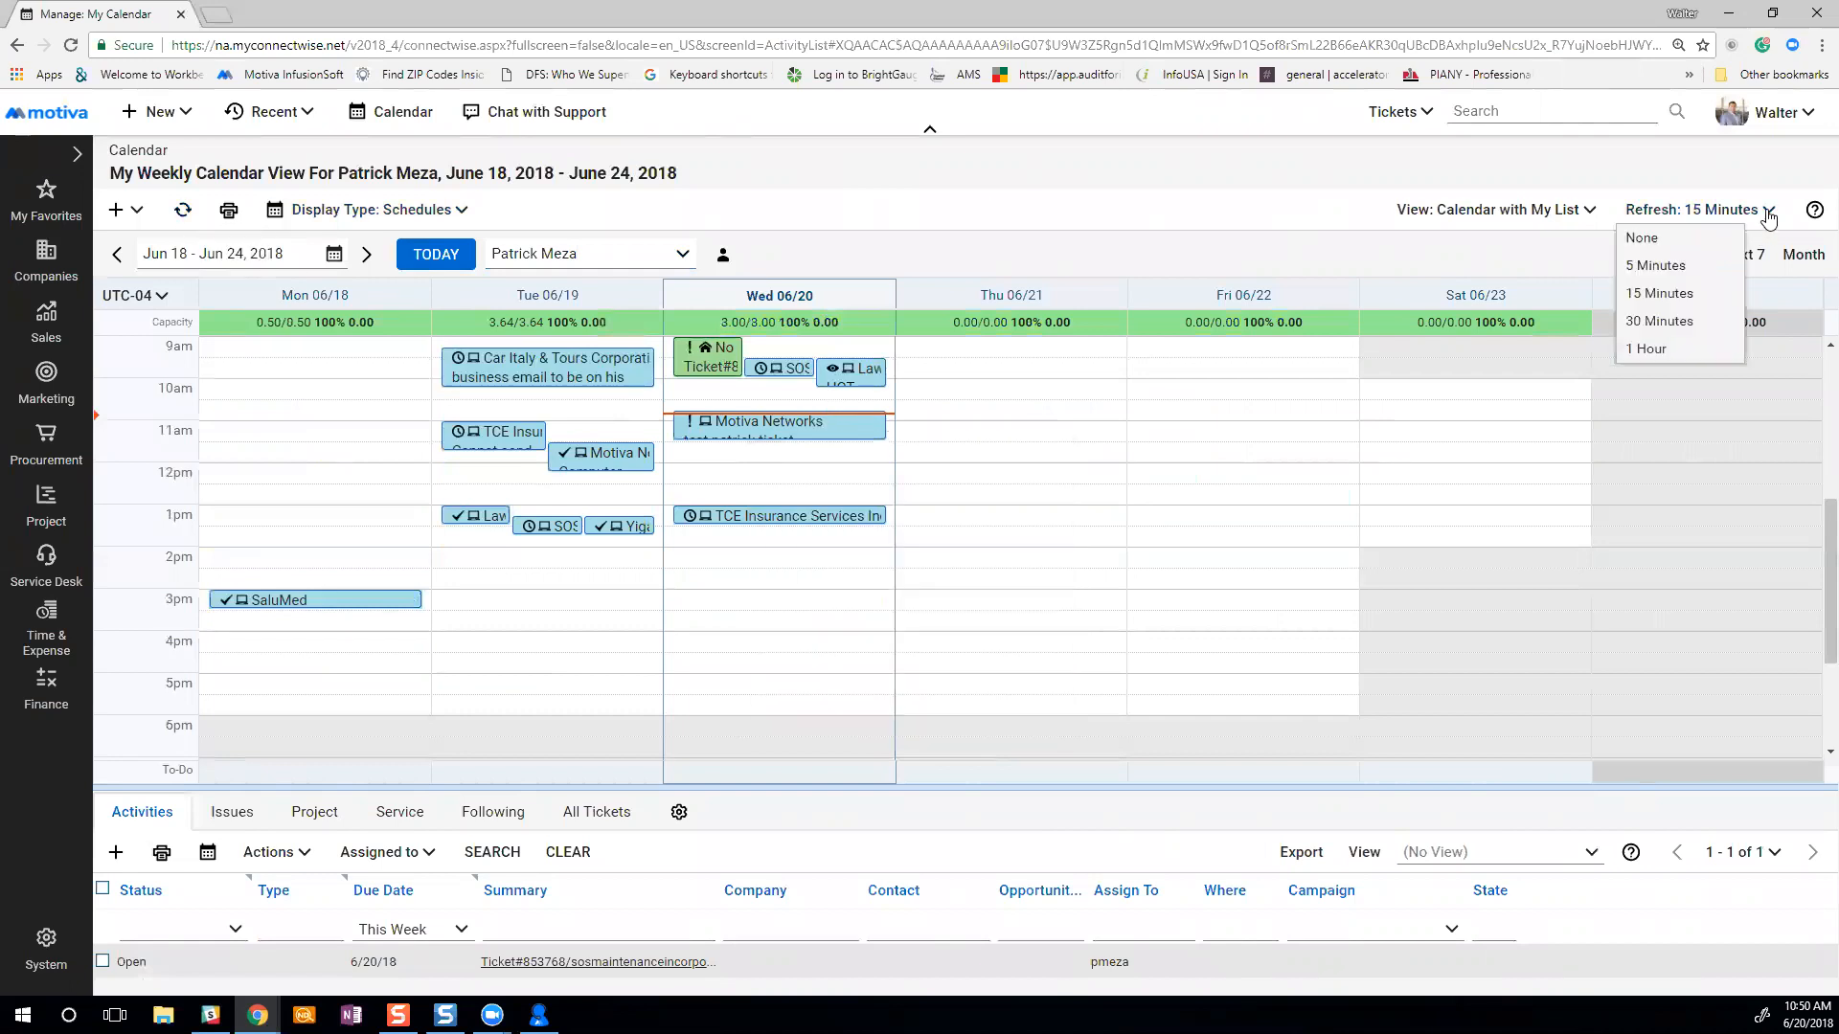
pyautogui.click(1660, 267)
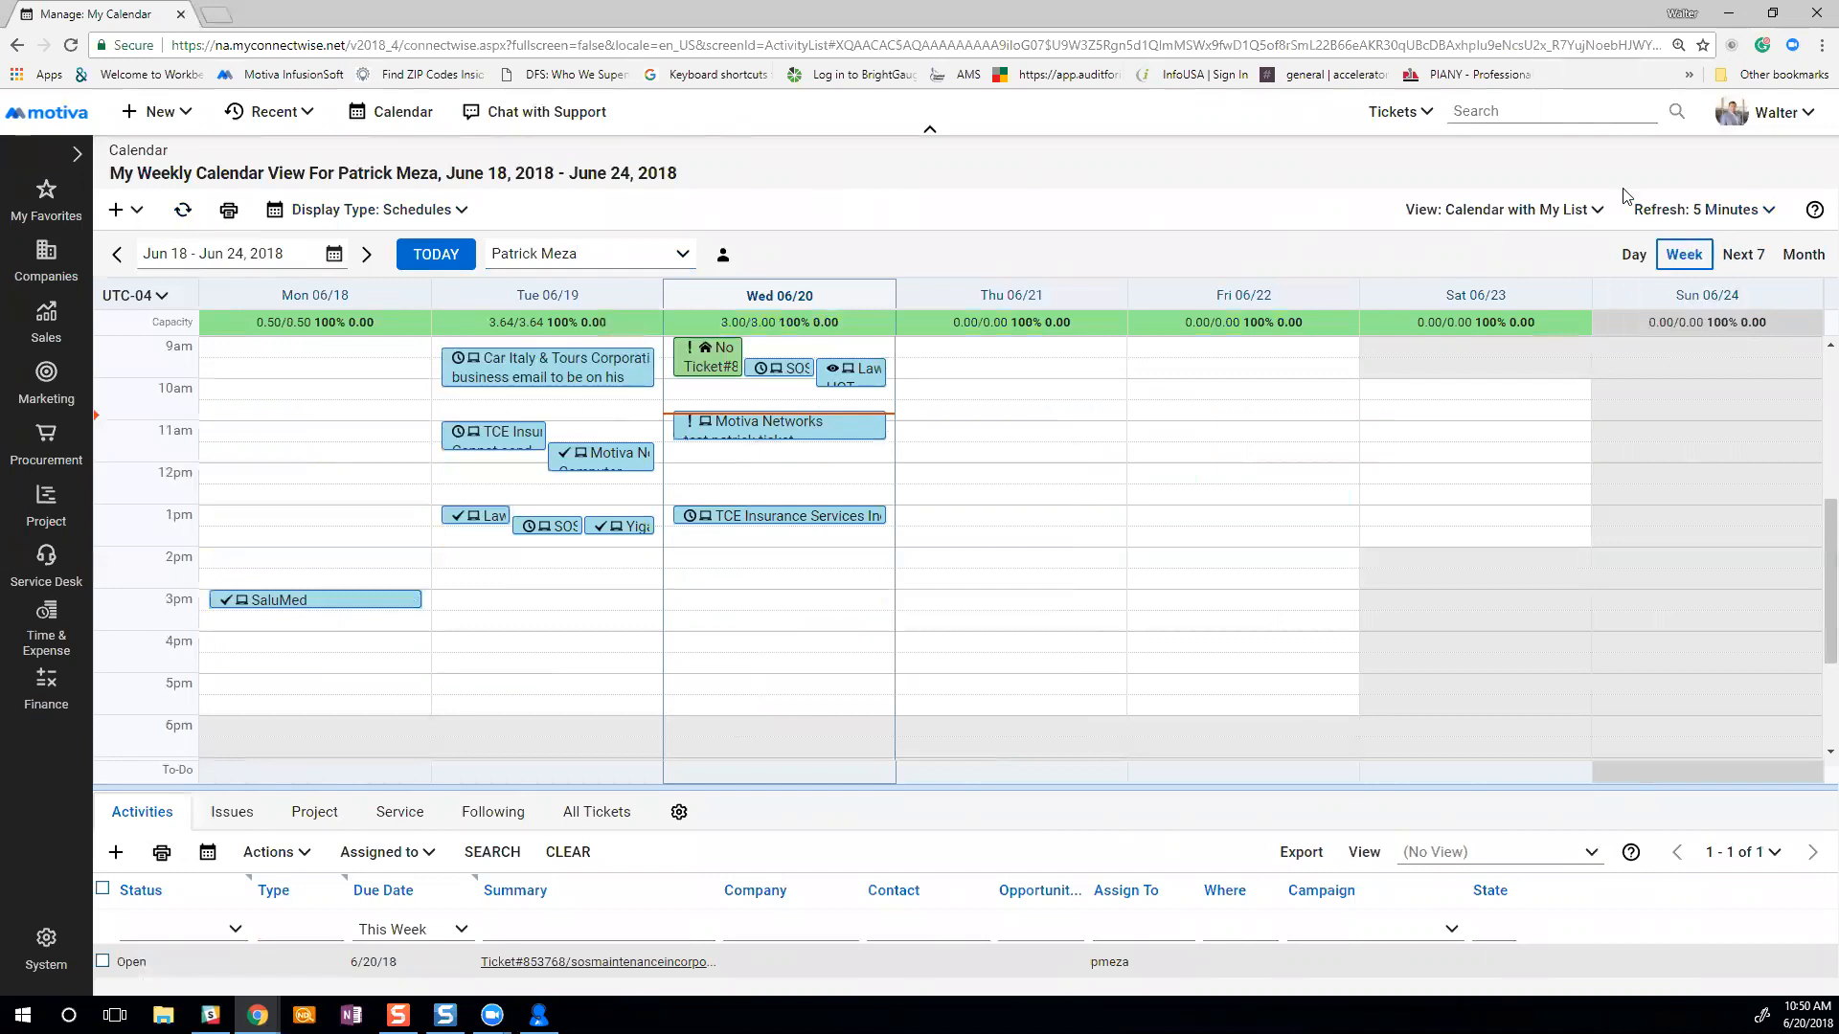
pyautogui.click(183, 213)
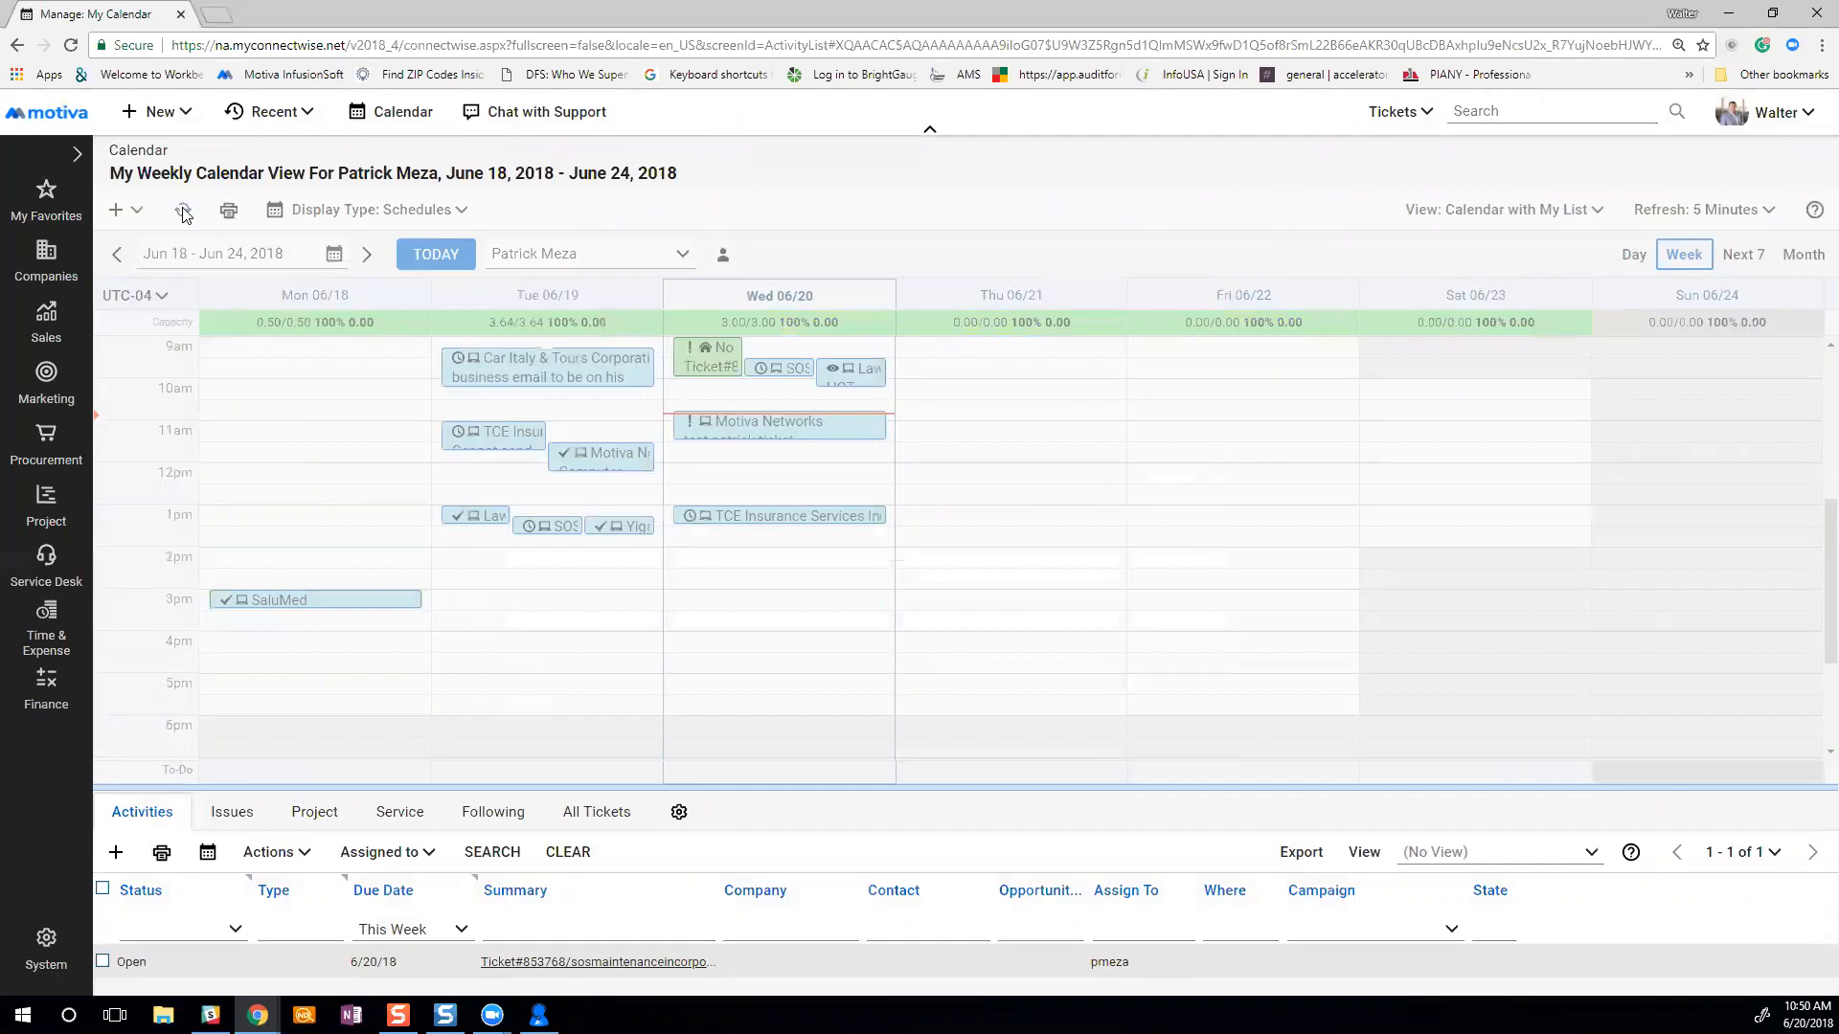
pyautogui.click(785, 420)
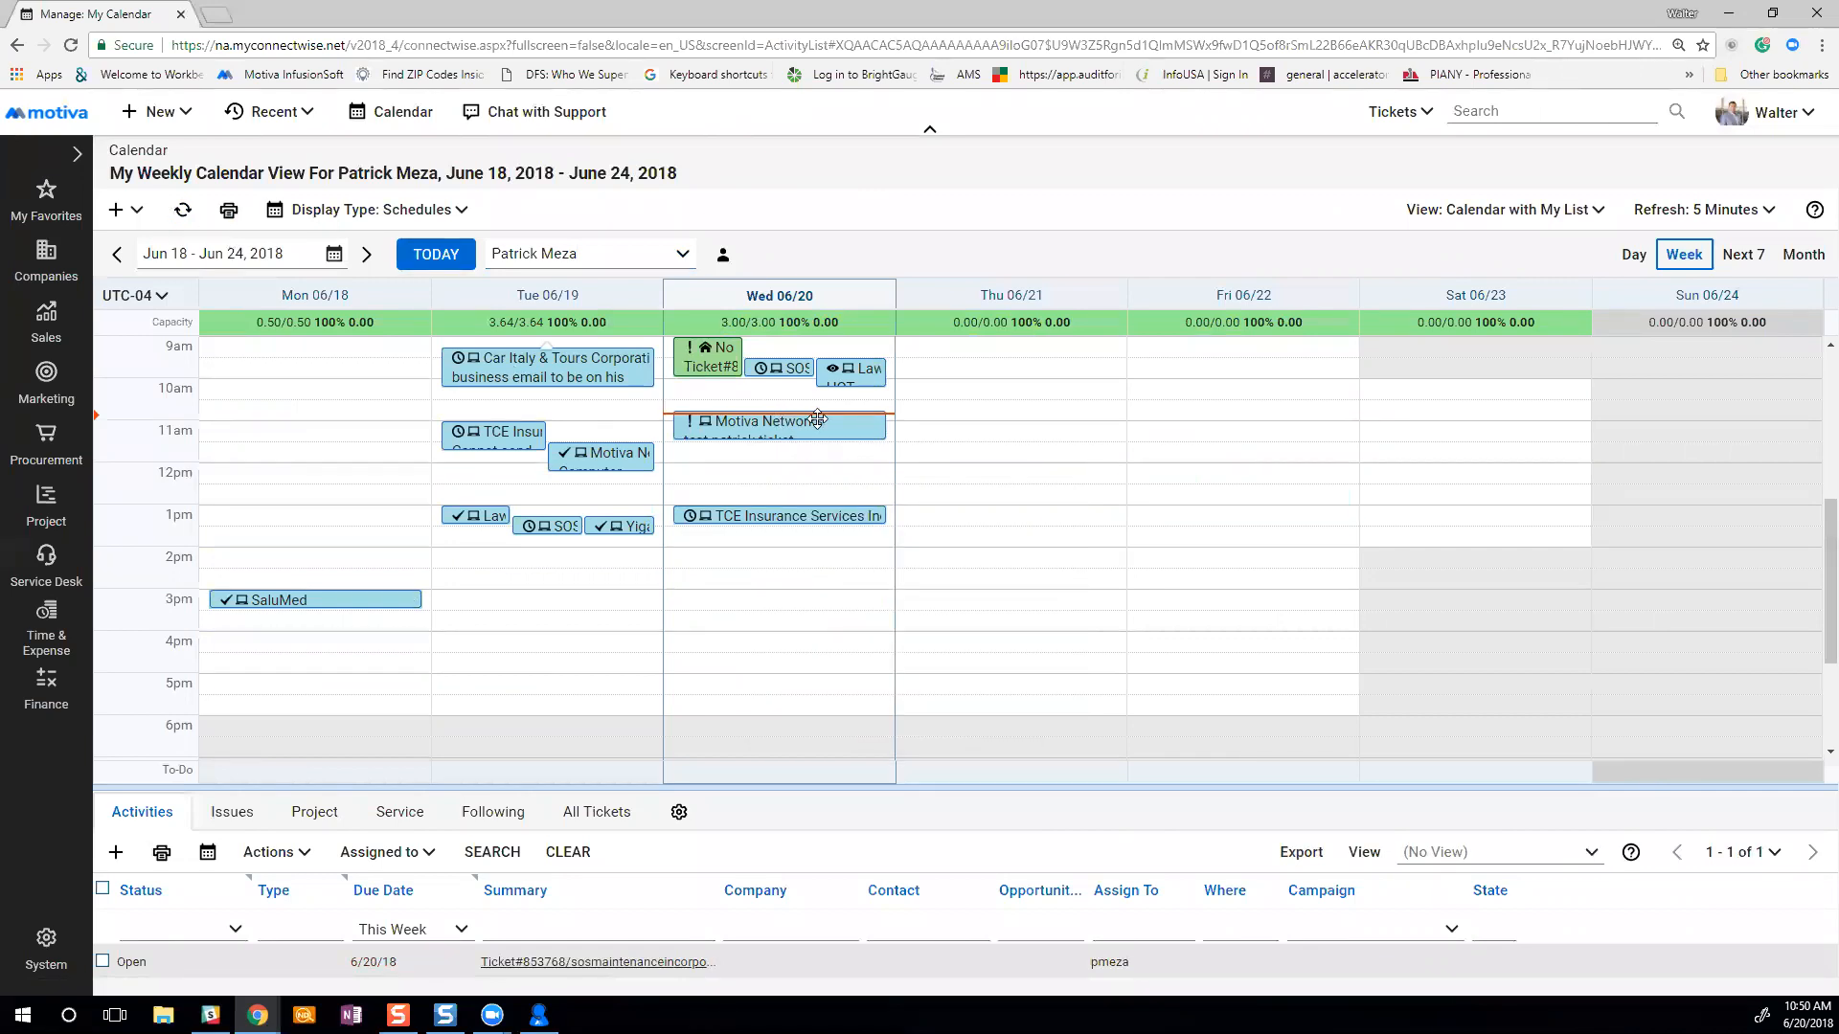
# Bring up the context menu for the Motiva Networks entry on Wednesday 06/20
pyautogui.moveTo(810, 423)
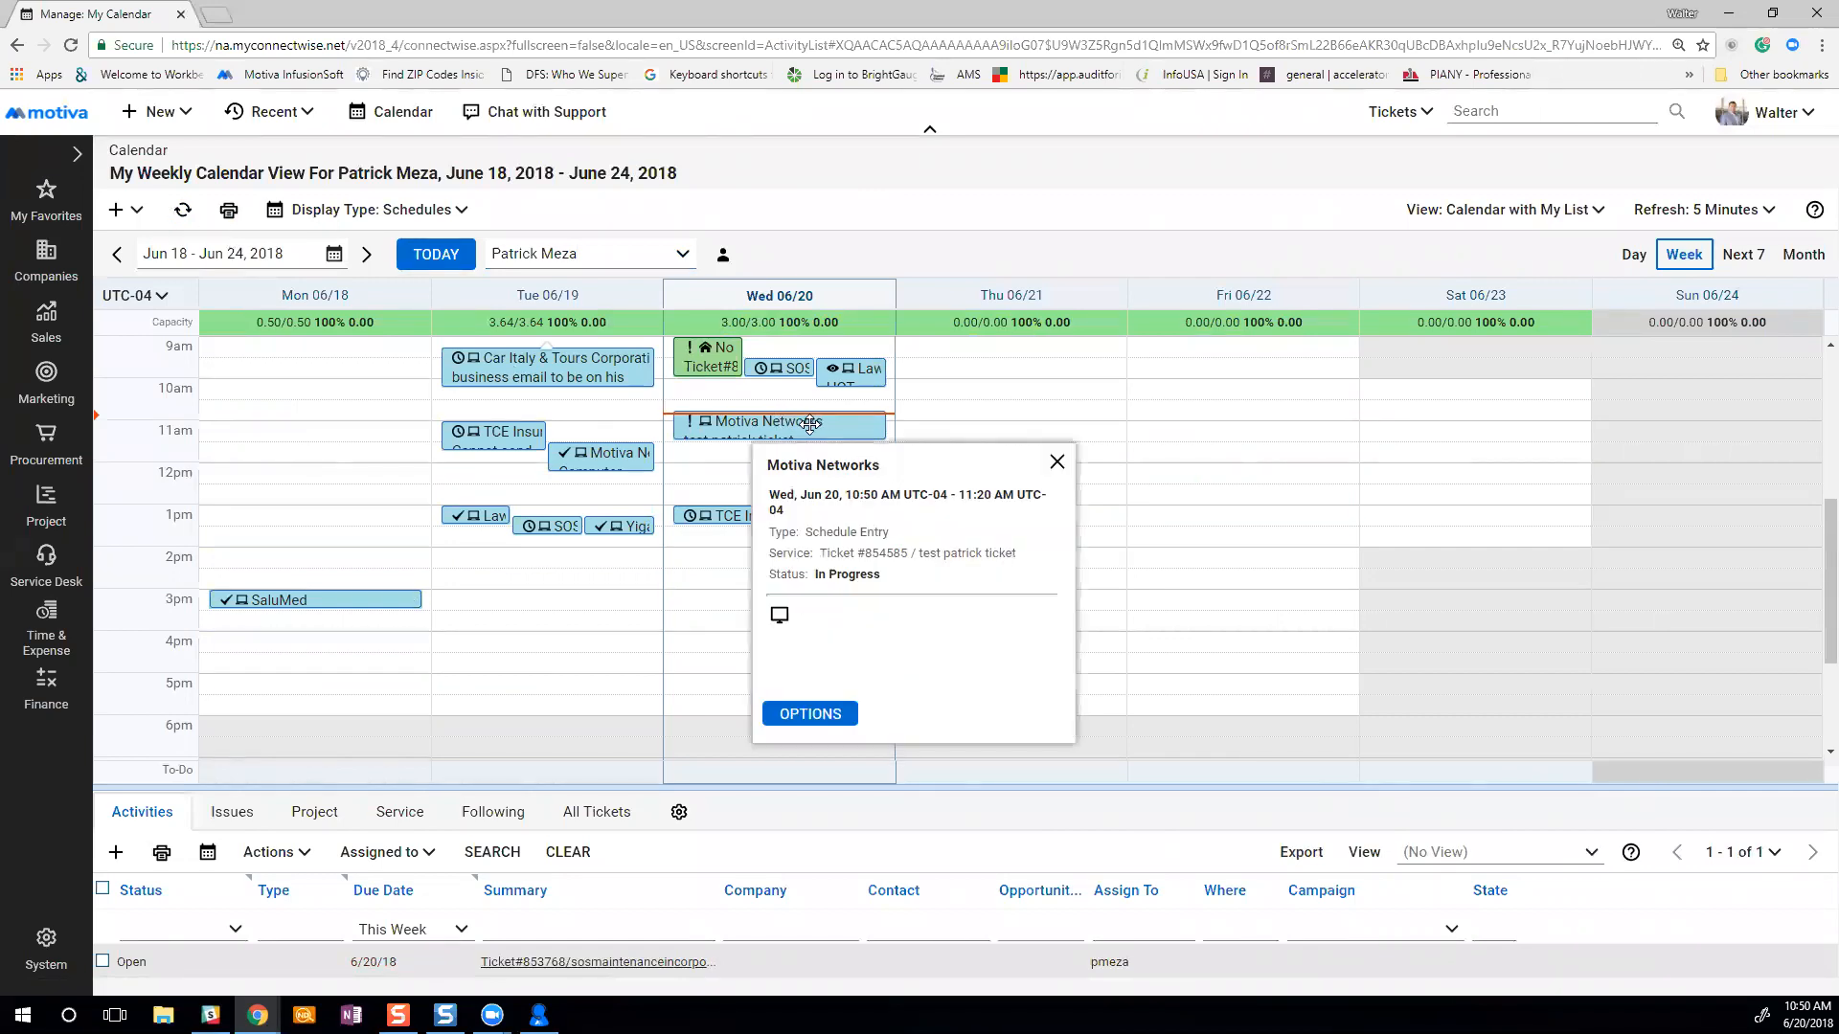
pyautogui.rightClick(810, 425)
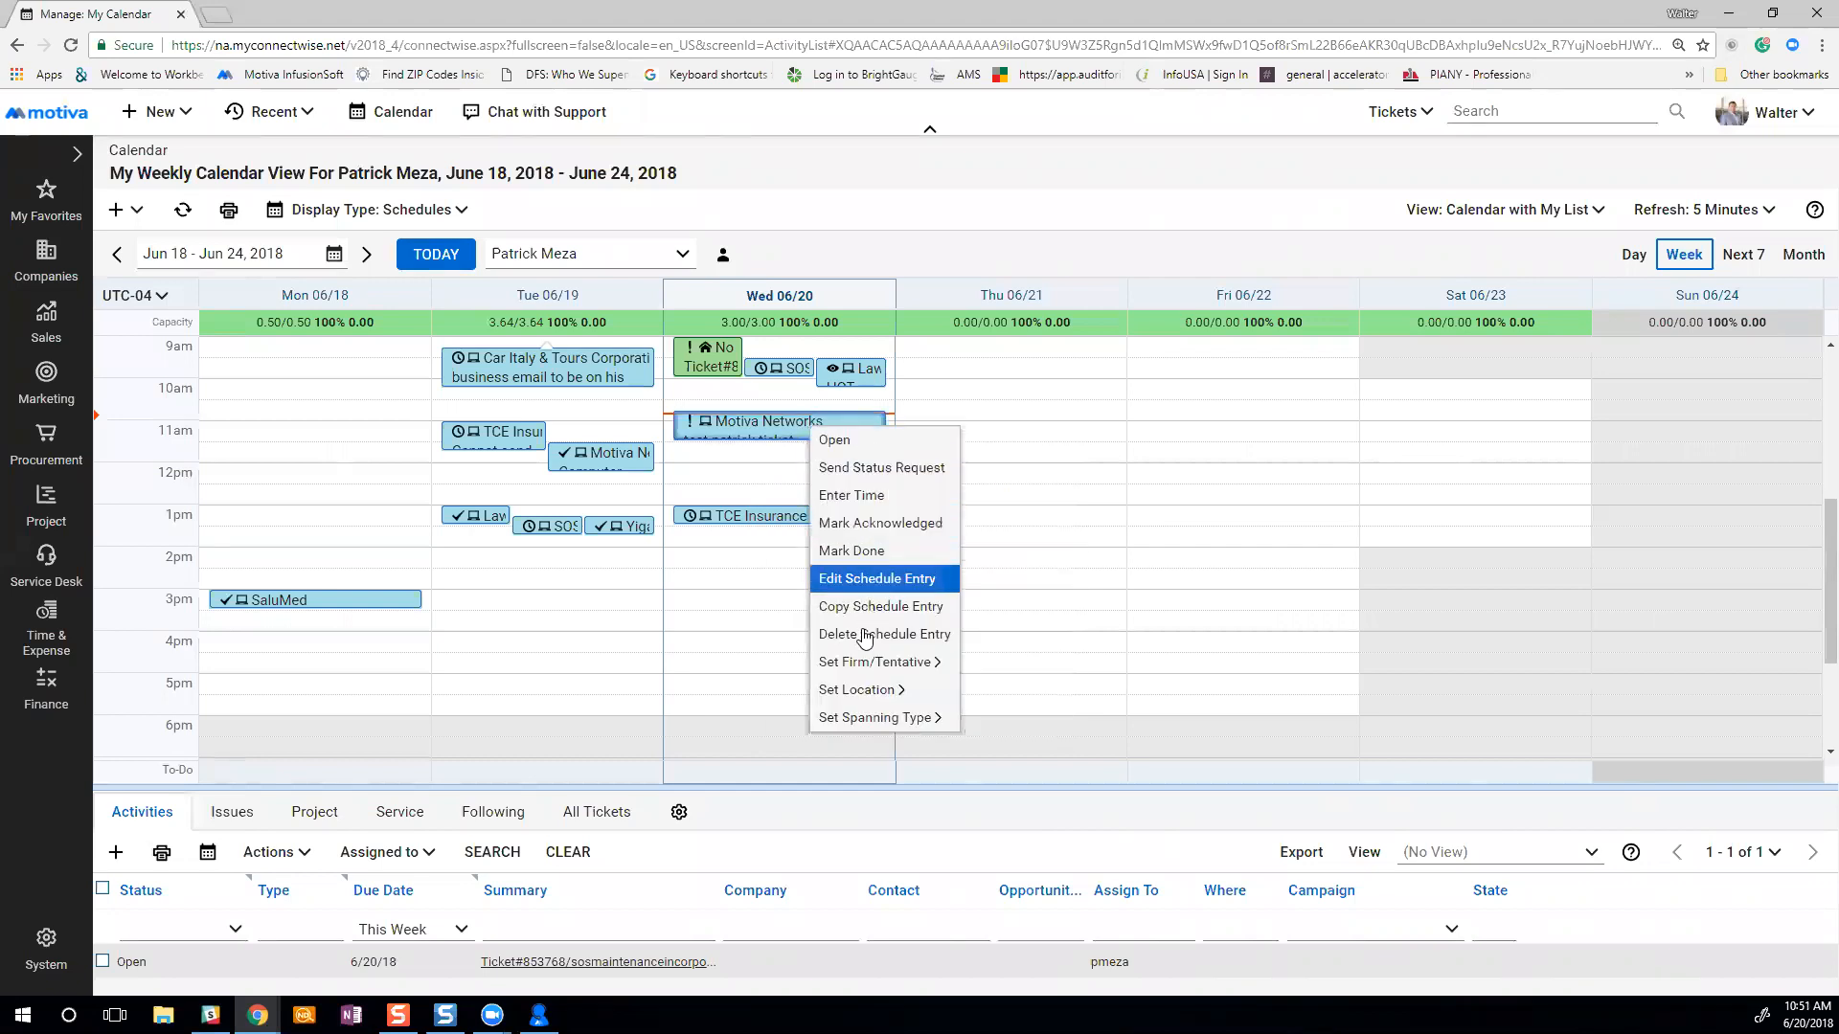
pyautogui.moveTo(868, 721)
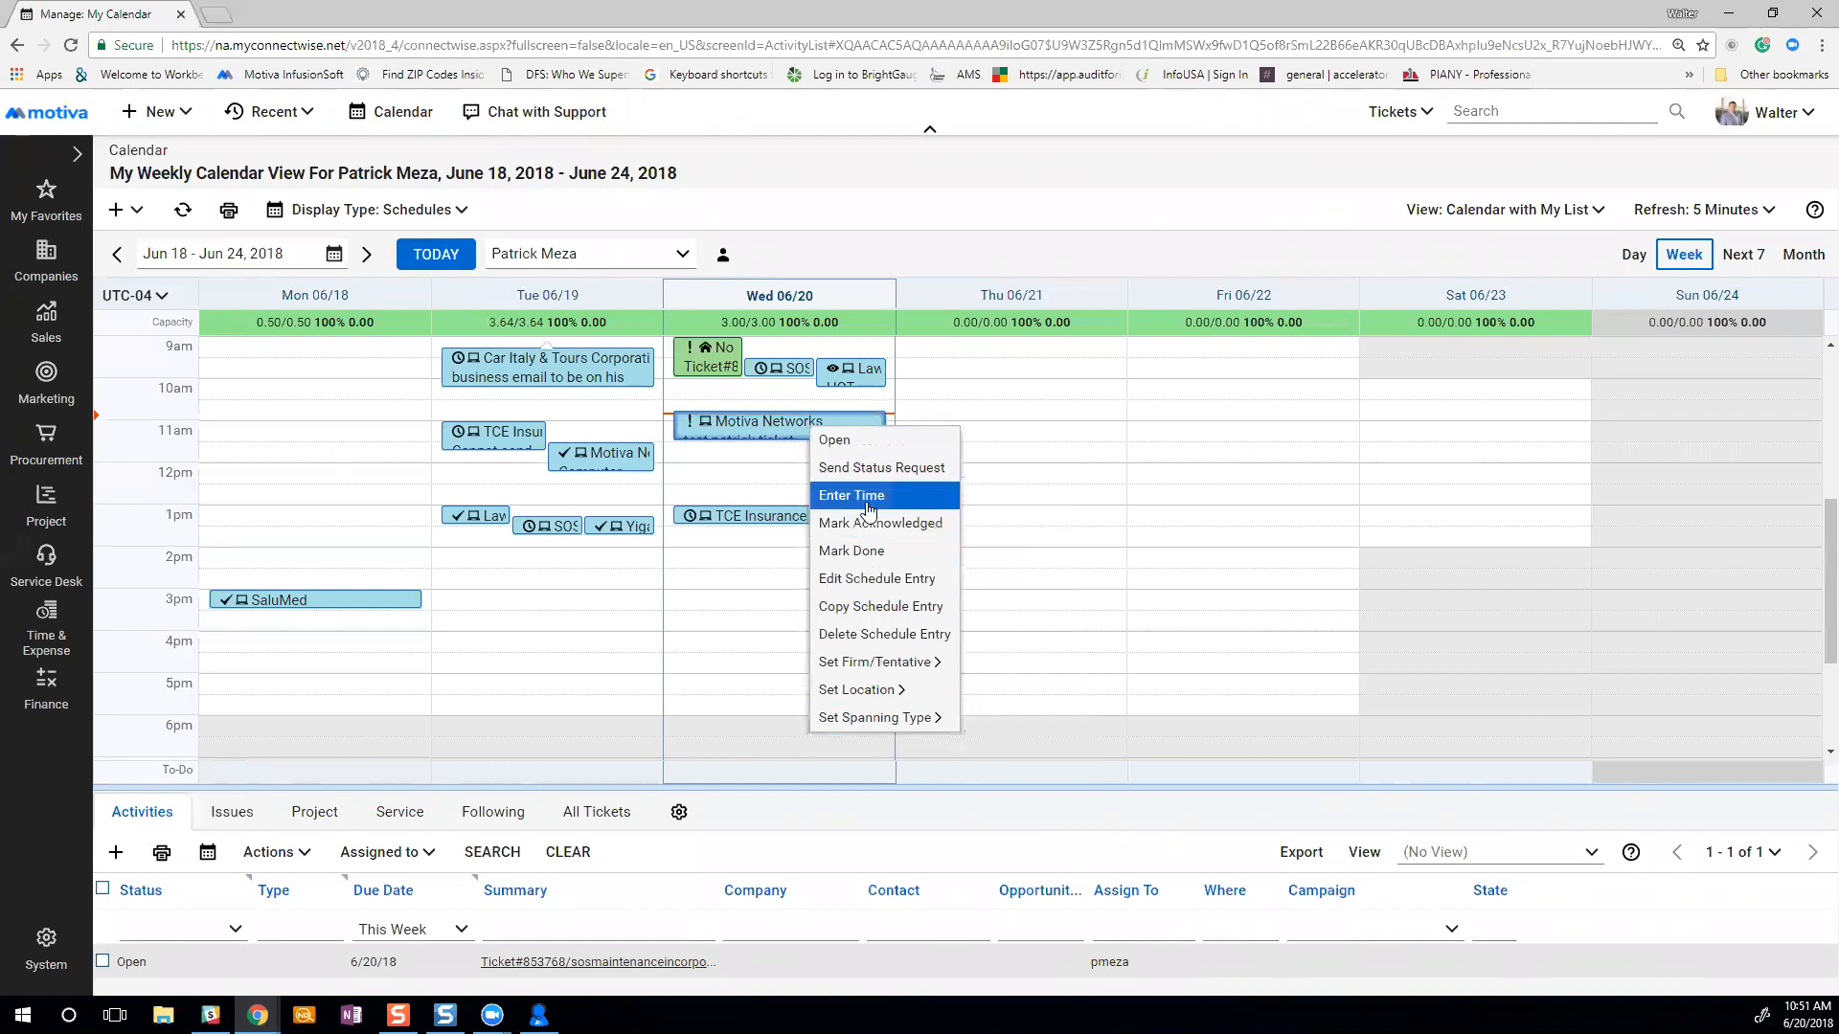
# Change the Motiva Networks entry's start to 12:00 PM (12:00–12:30) and save without emailing the technician
pyautogui.click(874, 581)
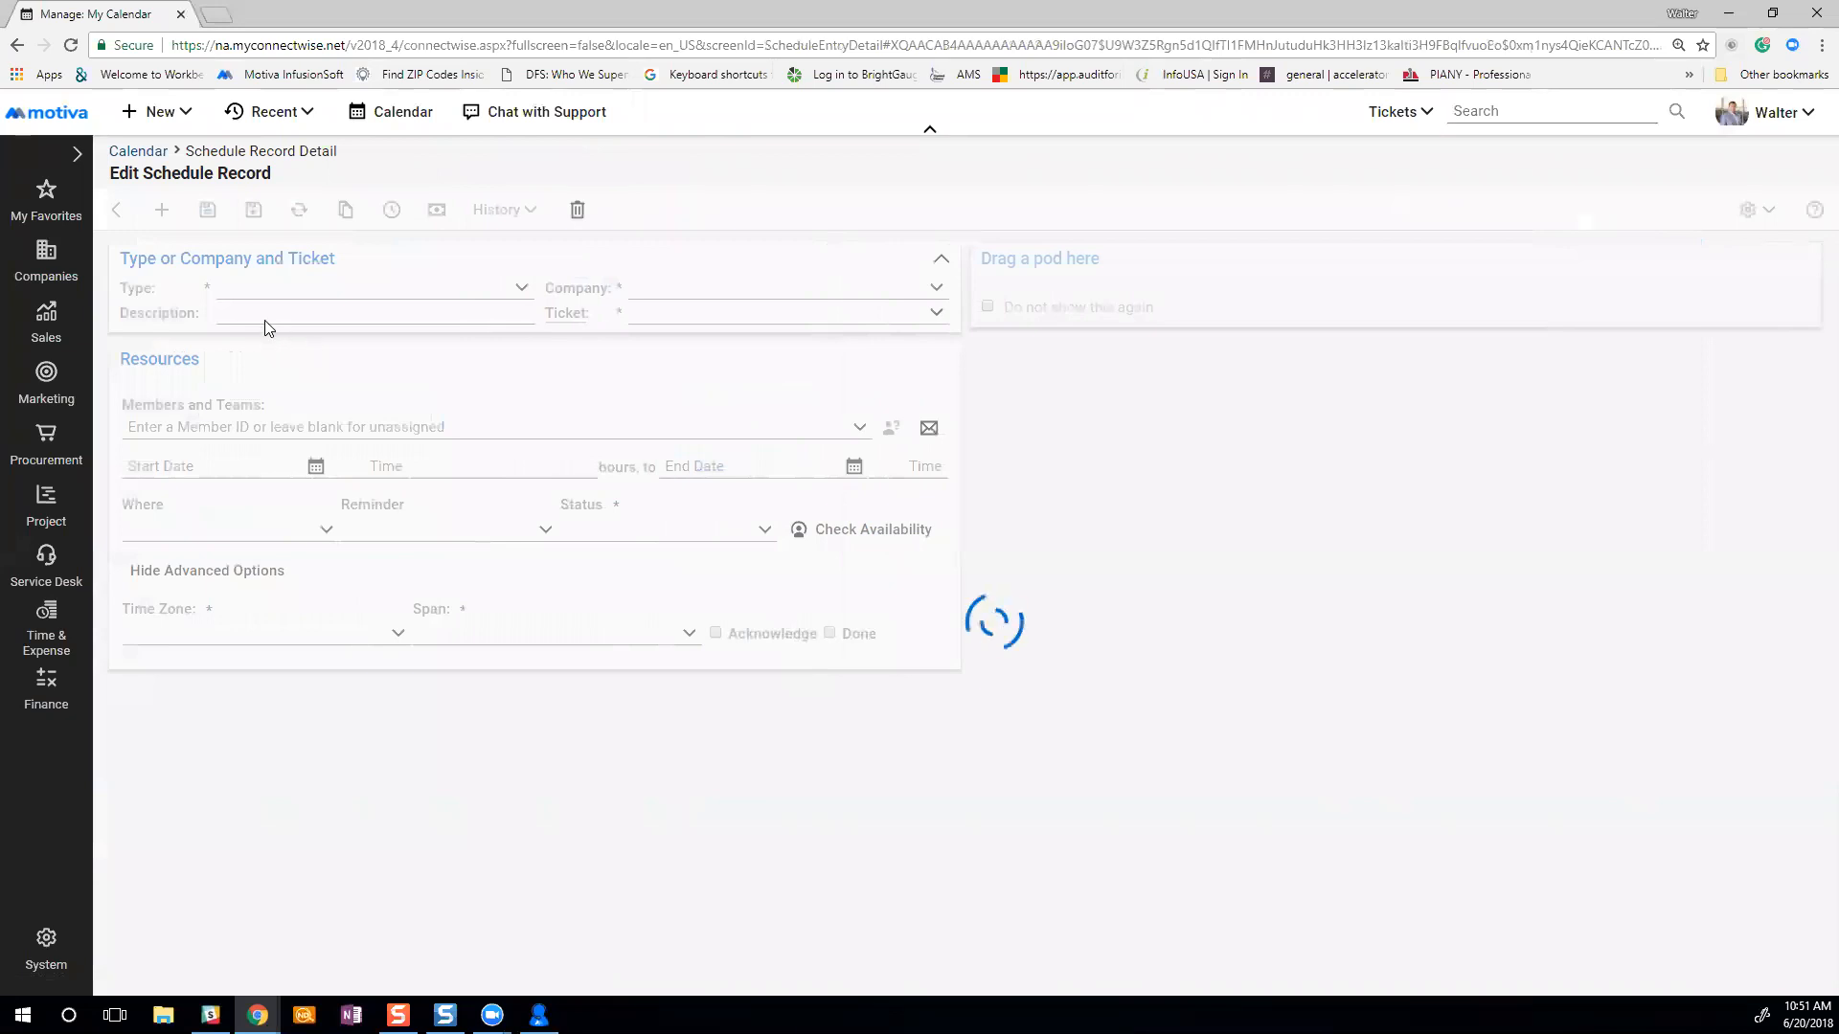
pyautogui.click(415, 473)
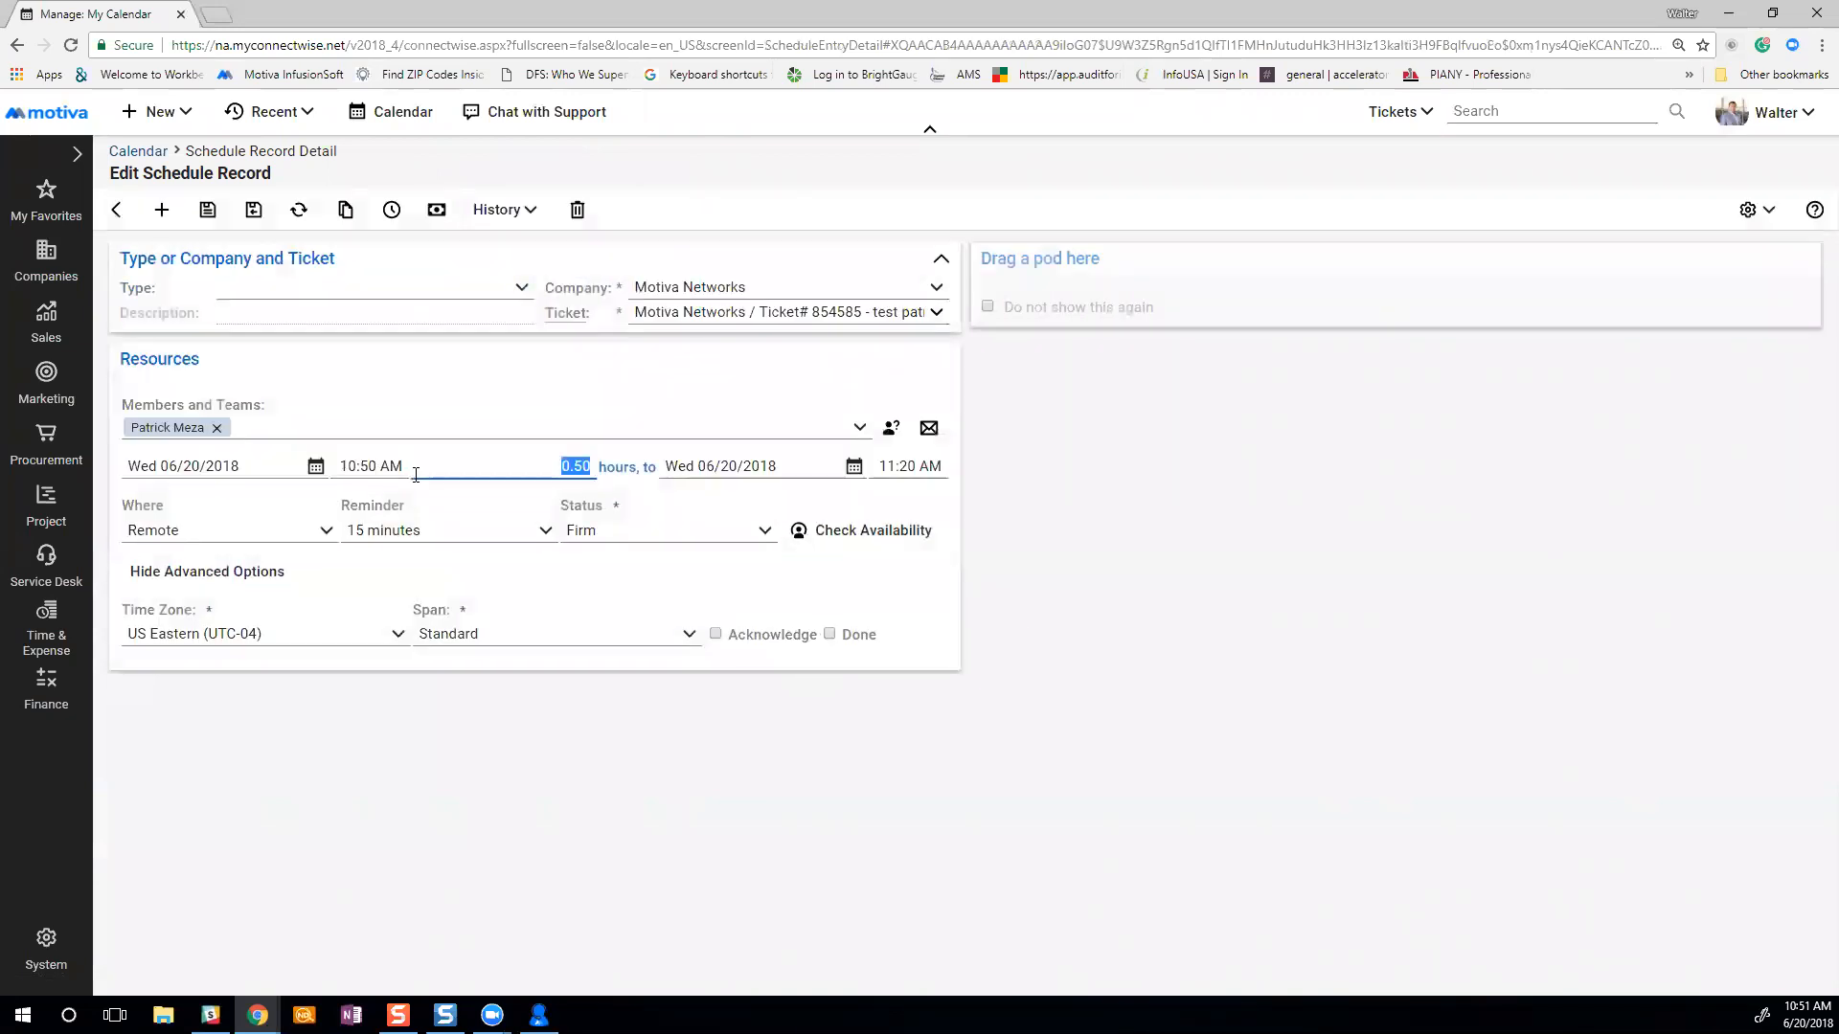
pyautogui.click(380, 459)
pyautogui.write('12')
pyautogui.press('Tab')
pyautogui.press('Tab')
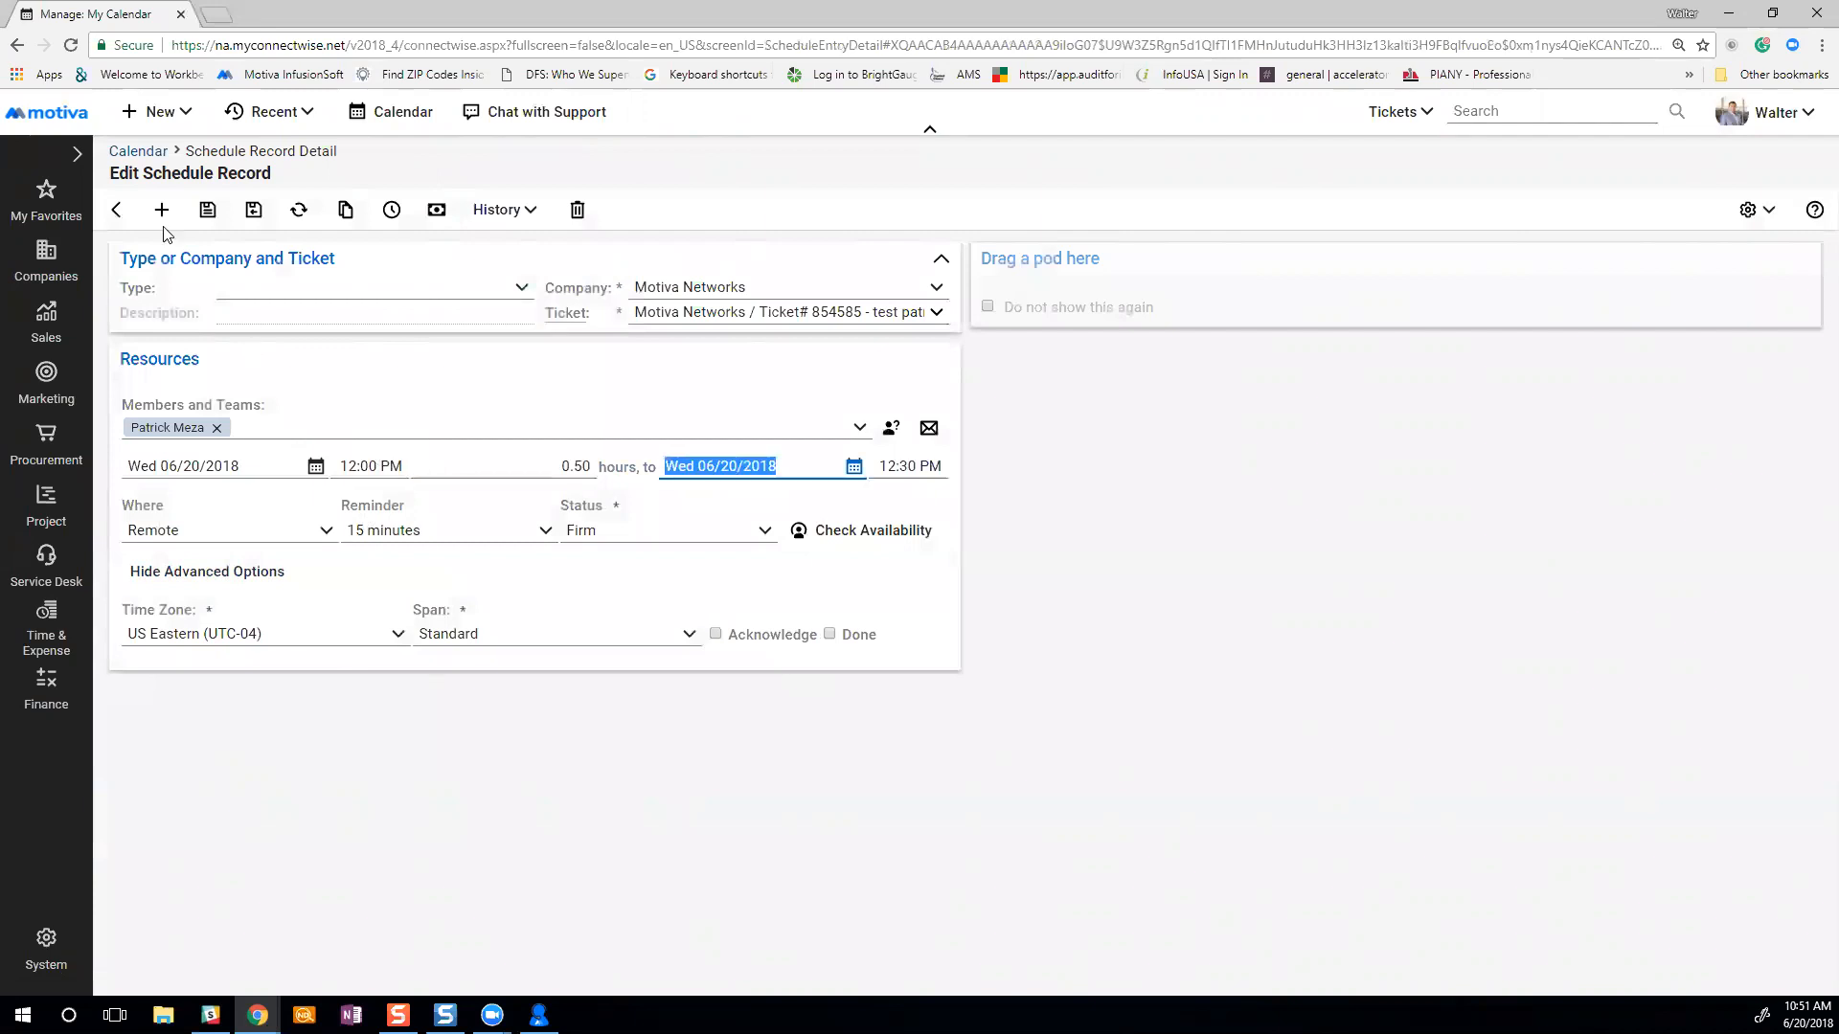
pyautogui.click(254, 210)
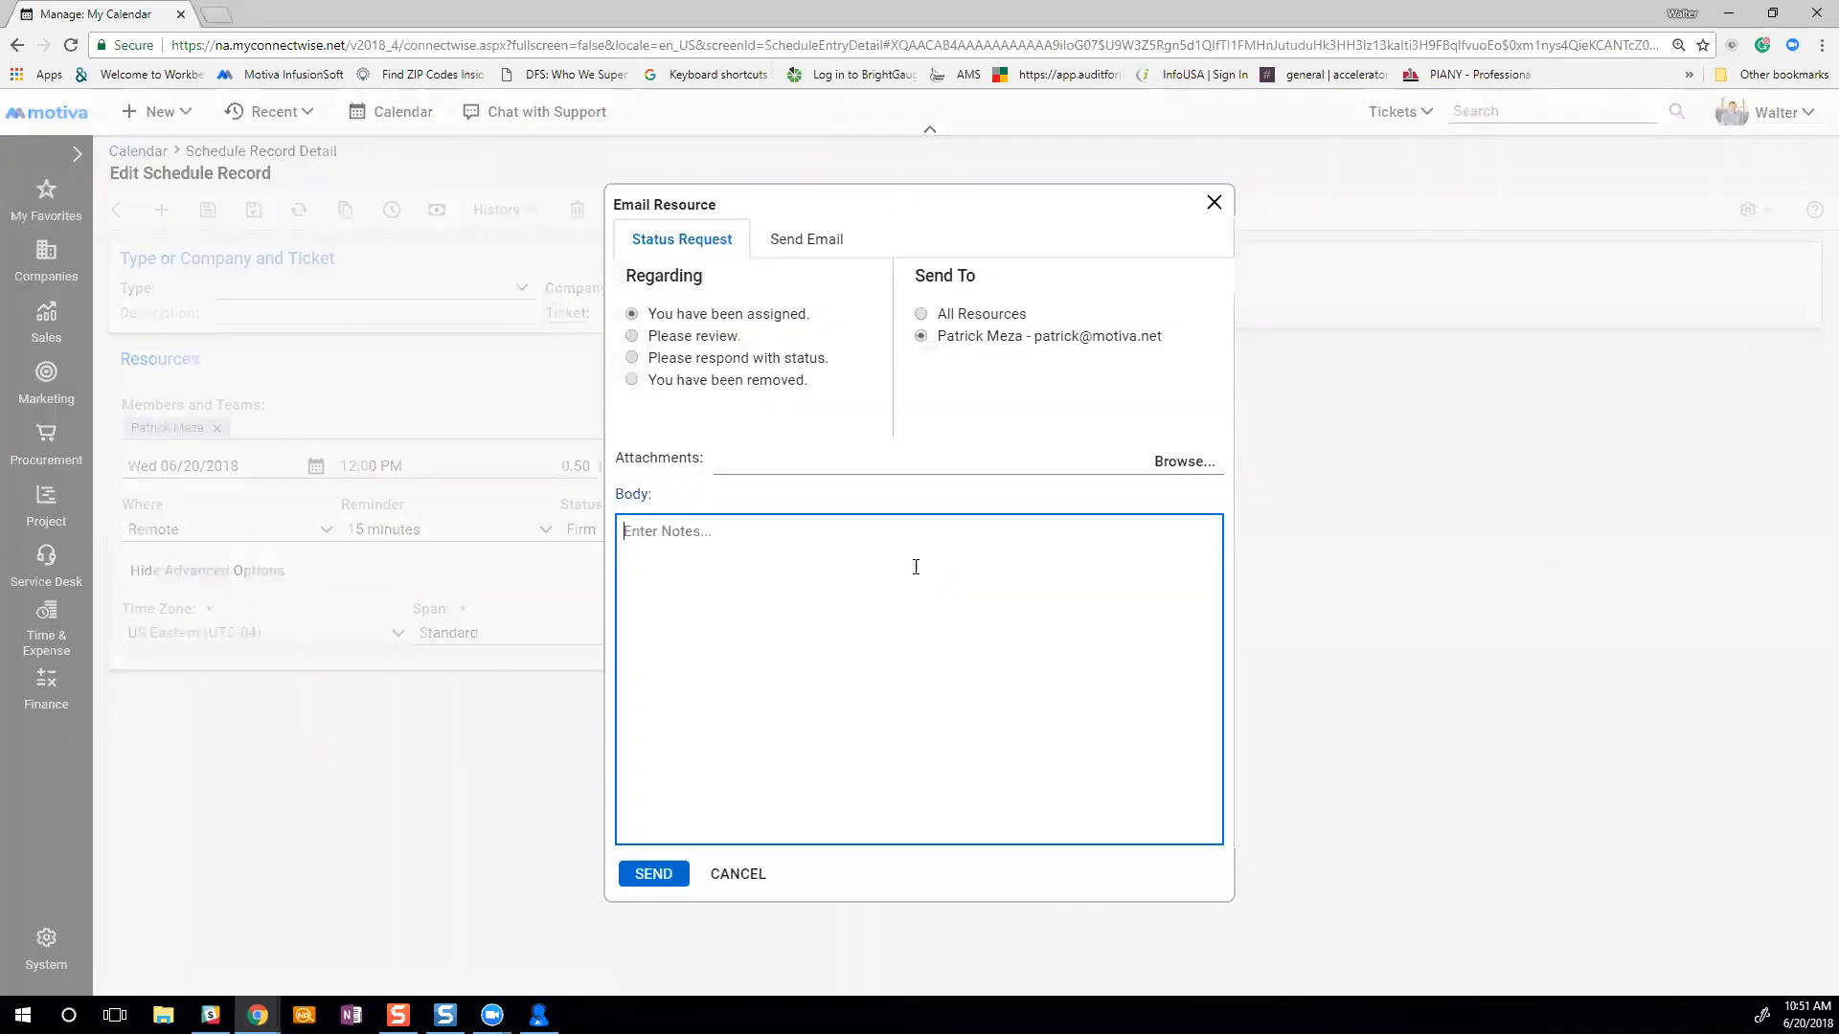
pyautogui.click(738, 880)
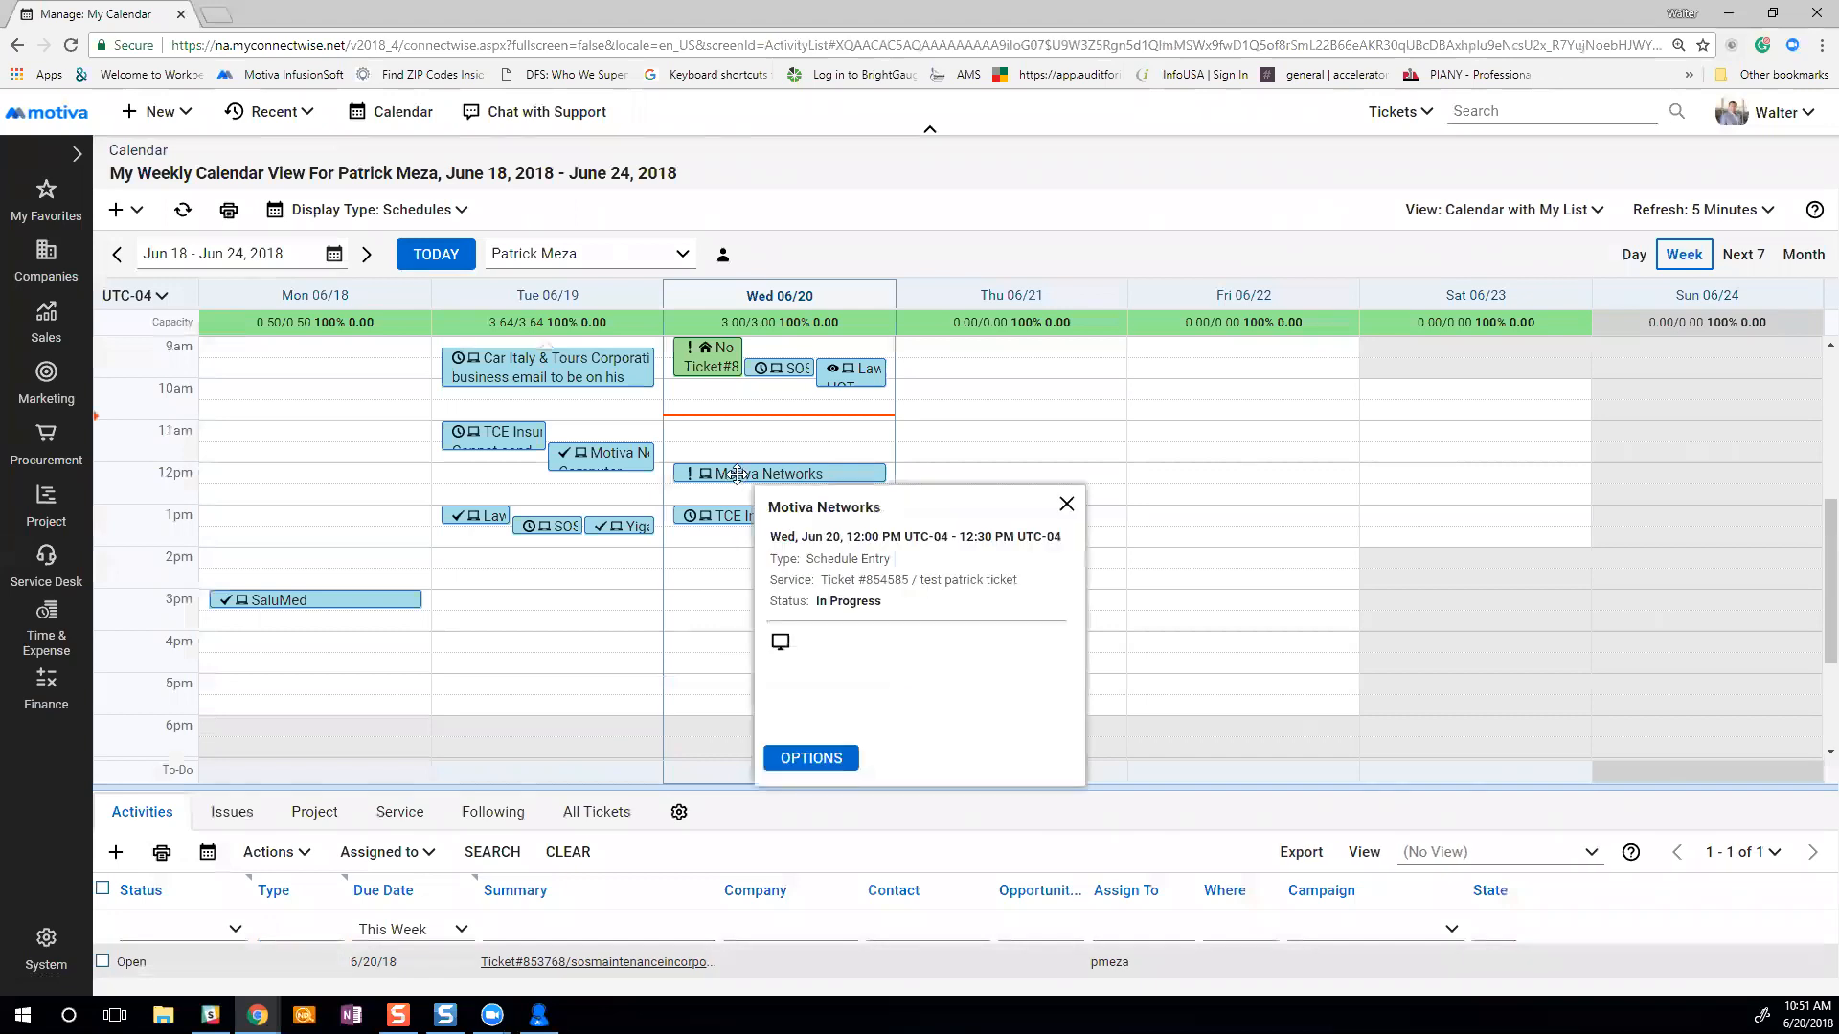
# Drag the Motiva Networks entry to Wednesday's 2:30 PM slot, skip the status email, and verify its time
pyautogui.moveTo(732, 474); pyautogui.dragTo(736, 578)
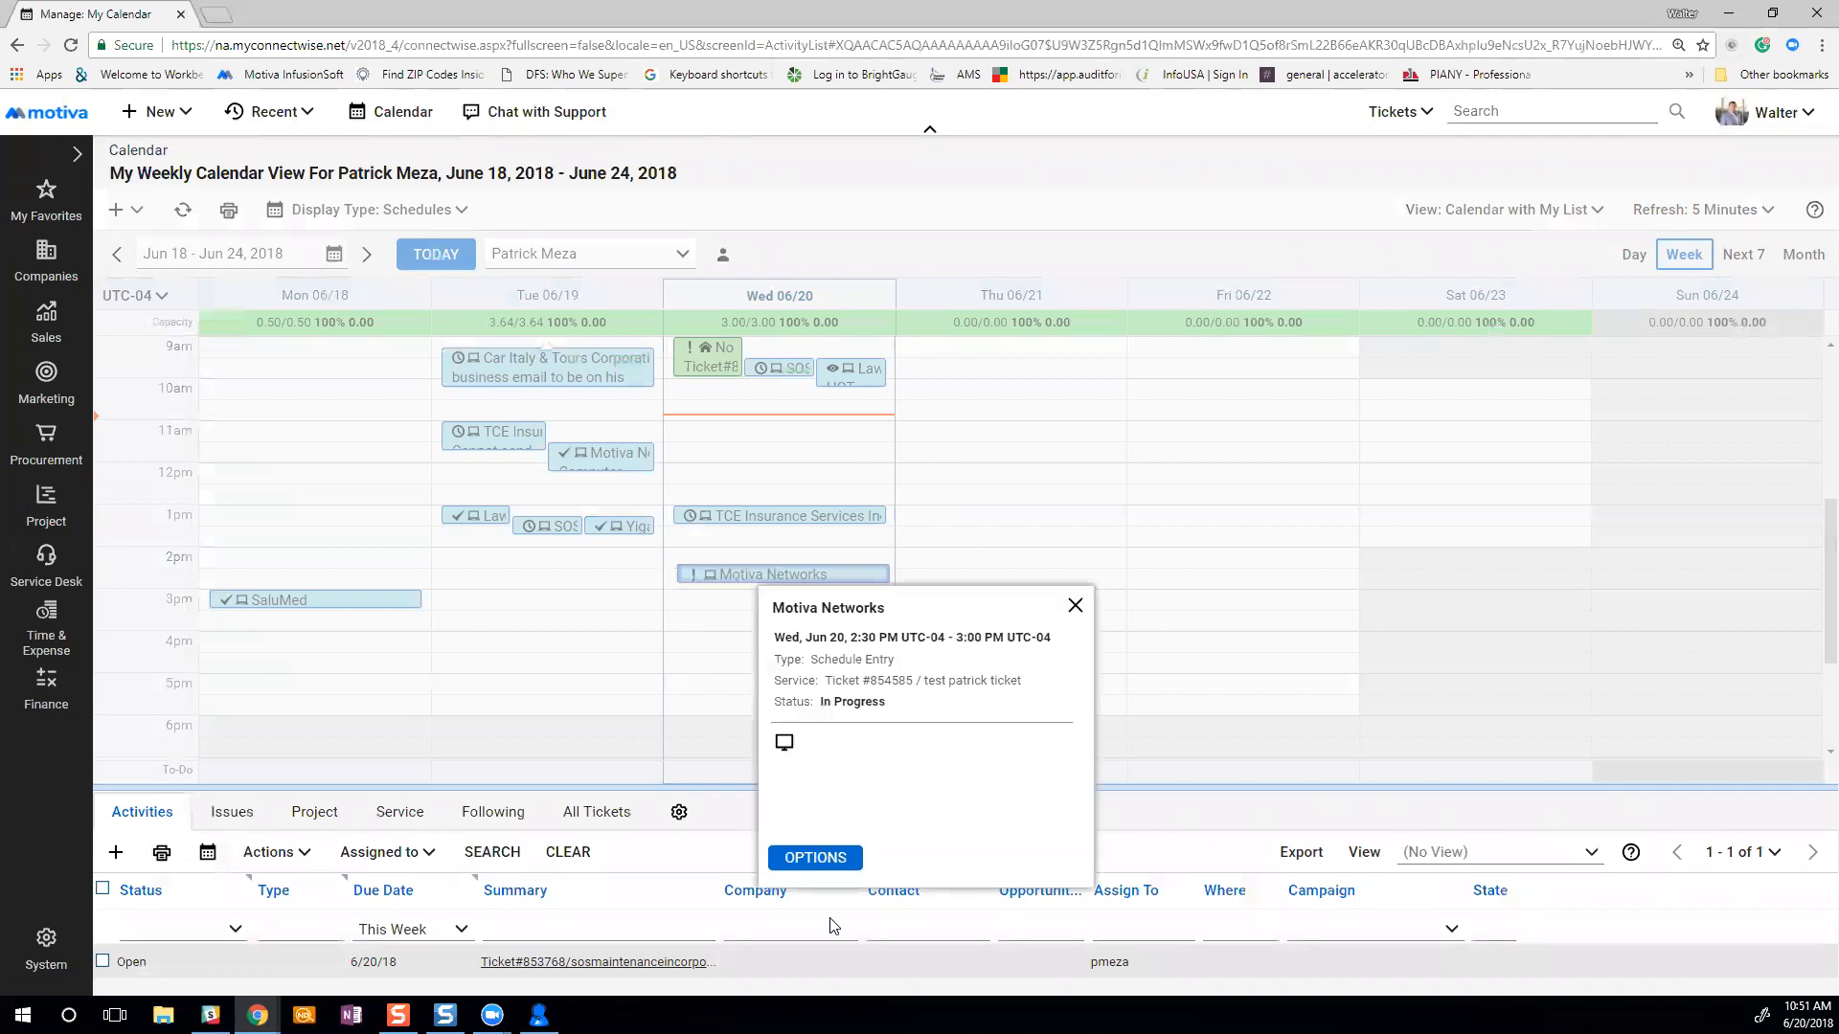
pyautogui.click(795, 854)
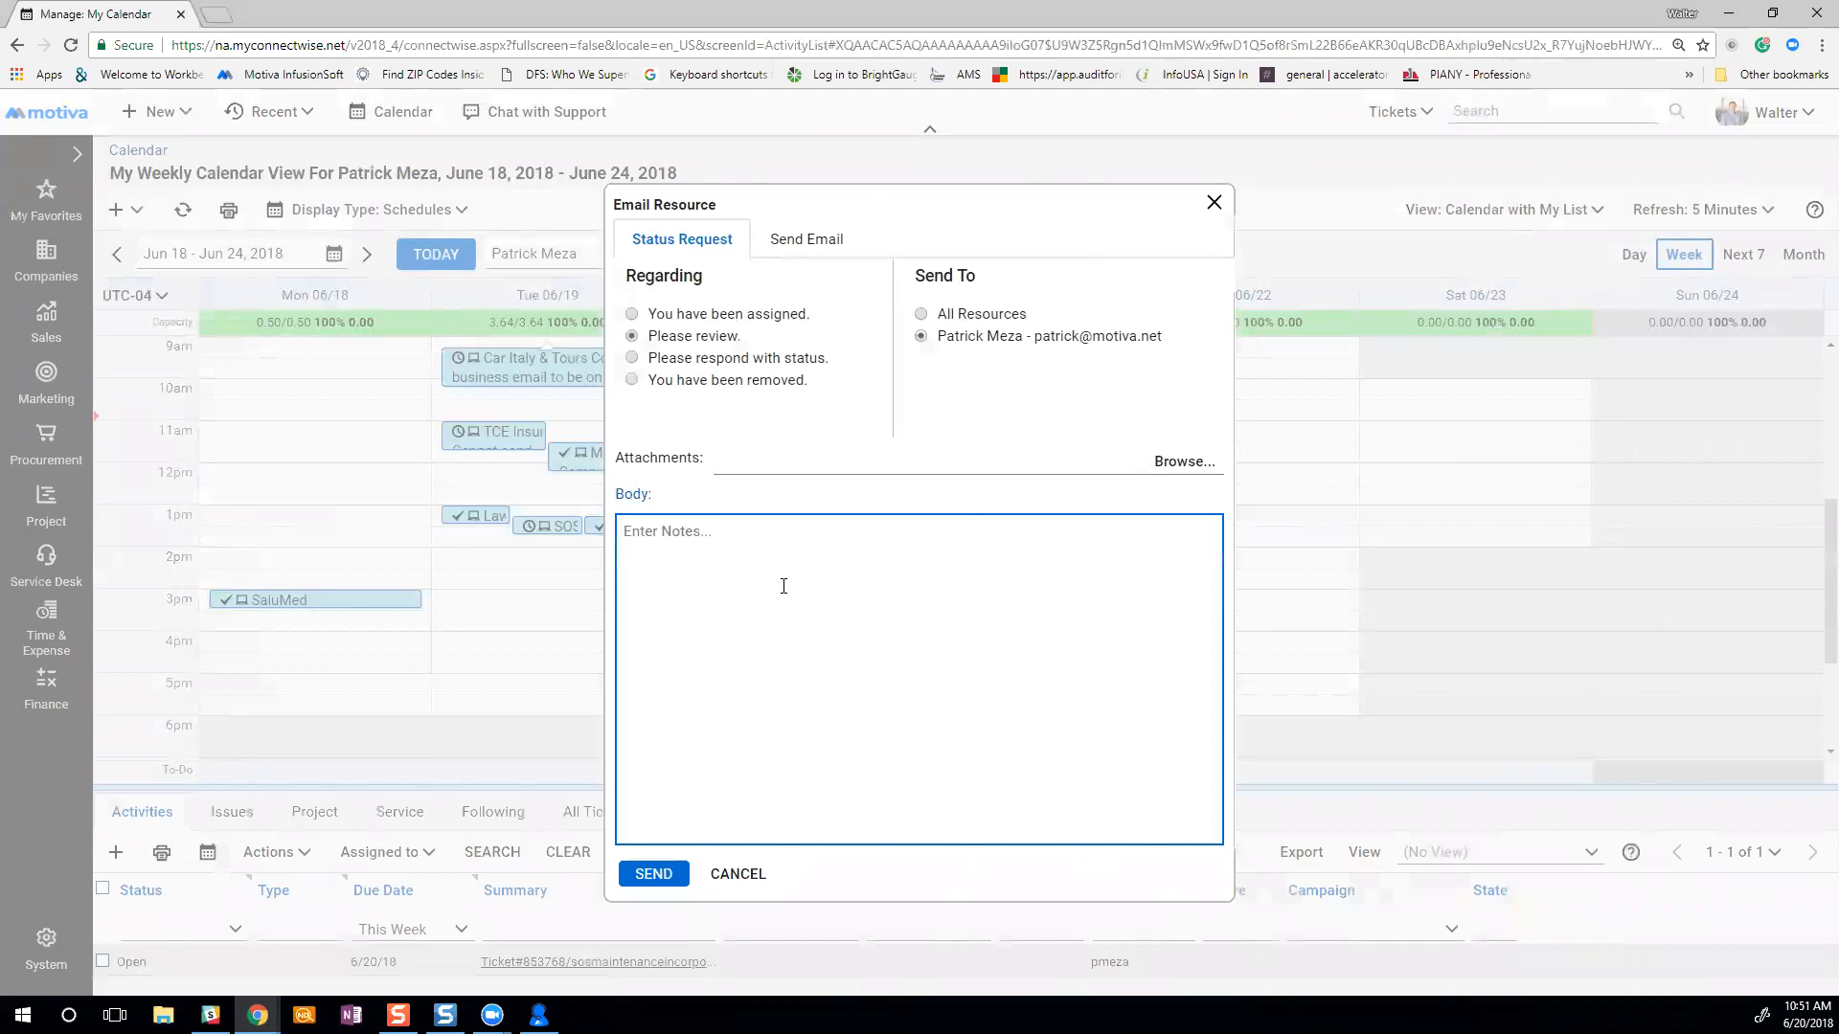
pyautogui.click(741, 874)
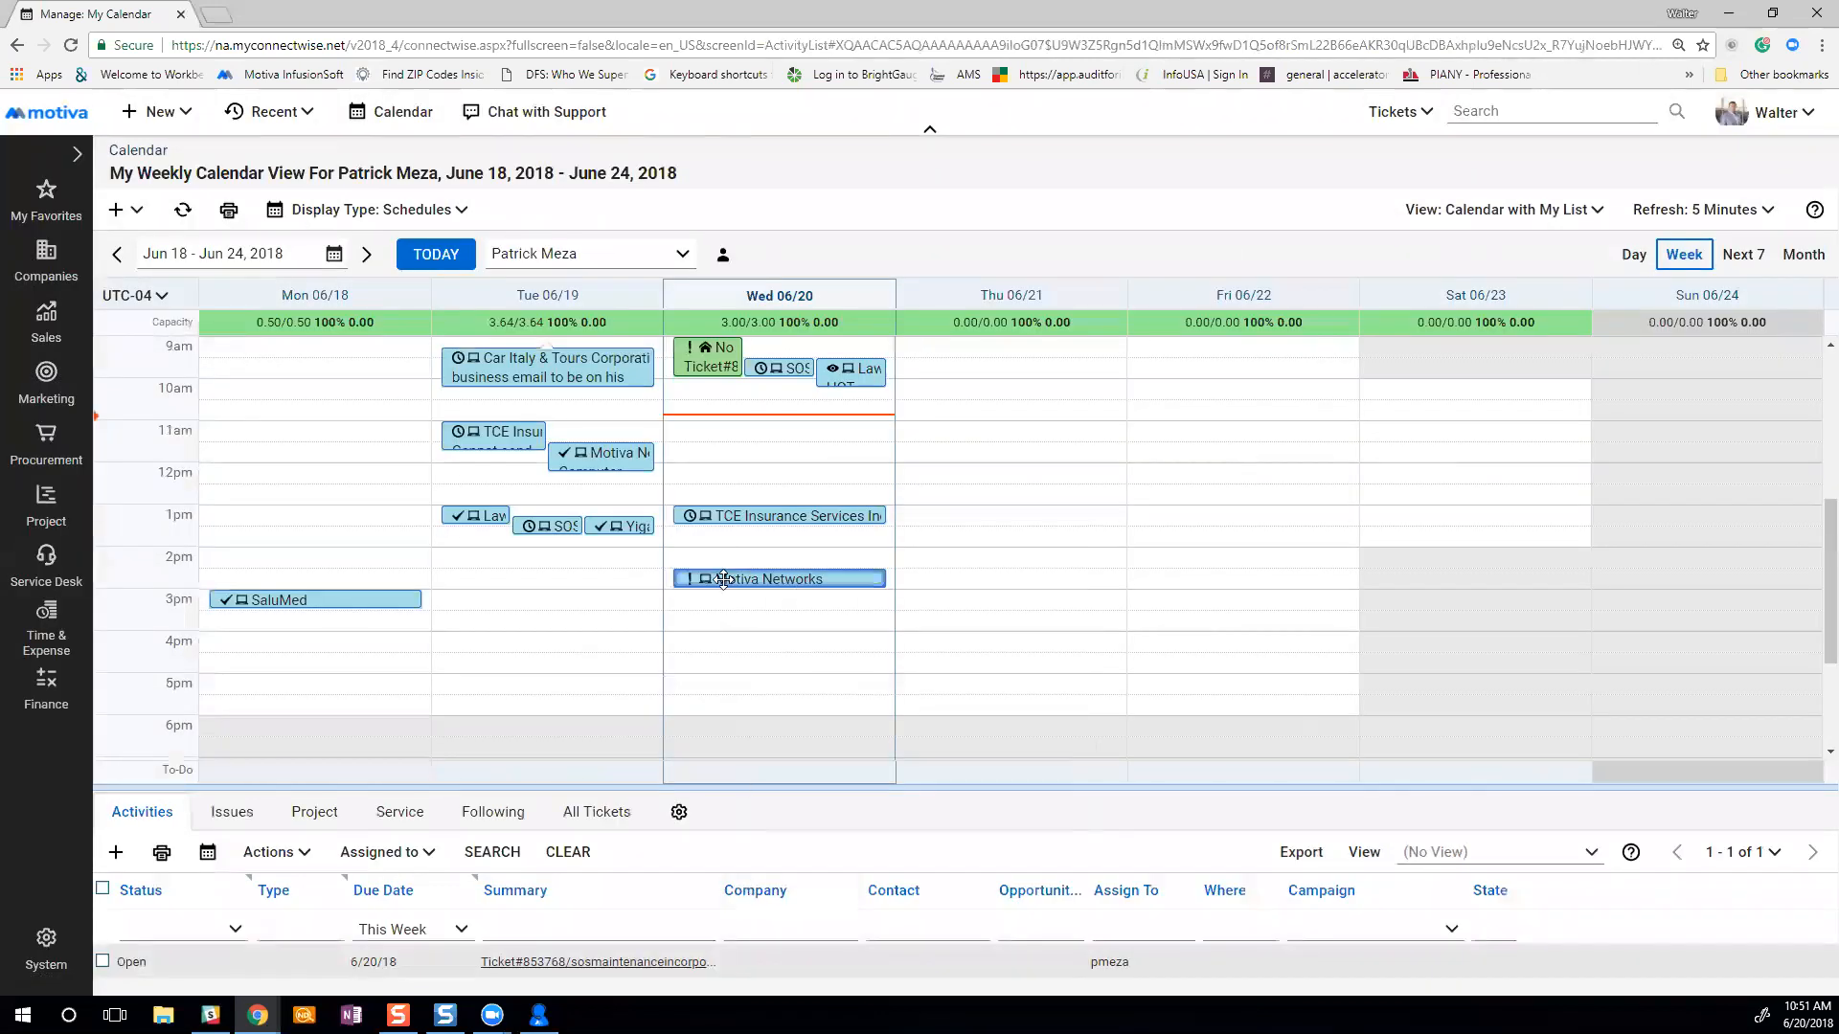
pyautogui.click(723, 579)
pyautogui.moveTo(127, 170); pyautogui.dragTo(329, 173)
pyautogui.click(50, 198)
# Enable Auto Start Stopwatch and Auto Pop-up Quick Notes in My Account, save, and refresh the calendar
pyautogui.click(1780, 113)
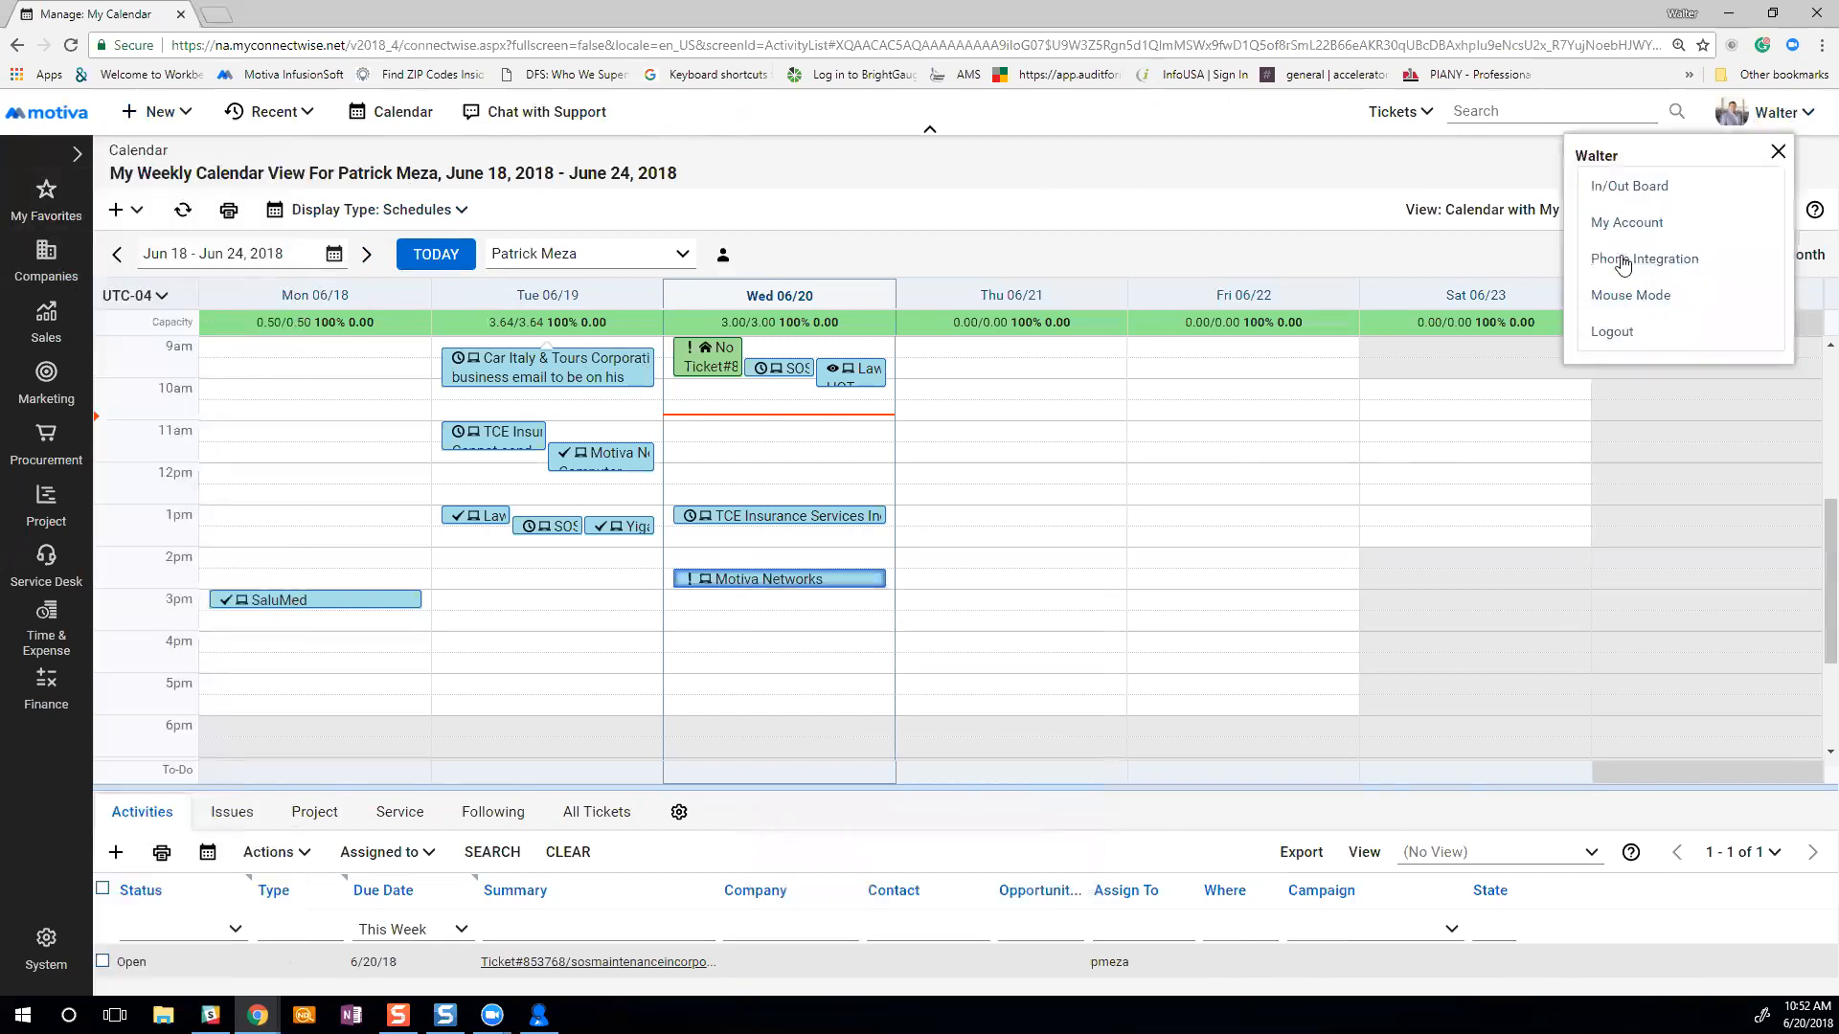
pyautogui.click(1628, 222)
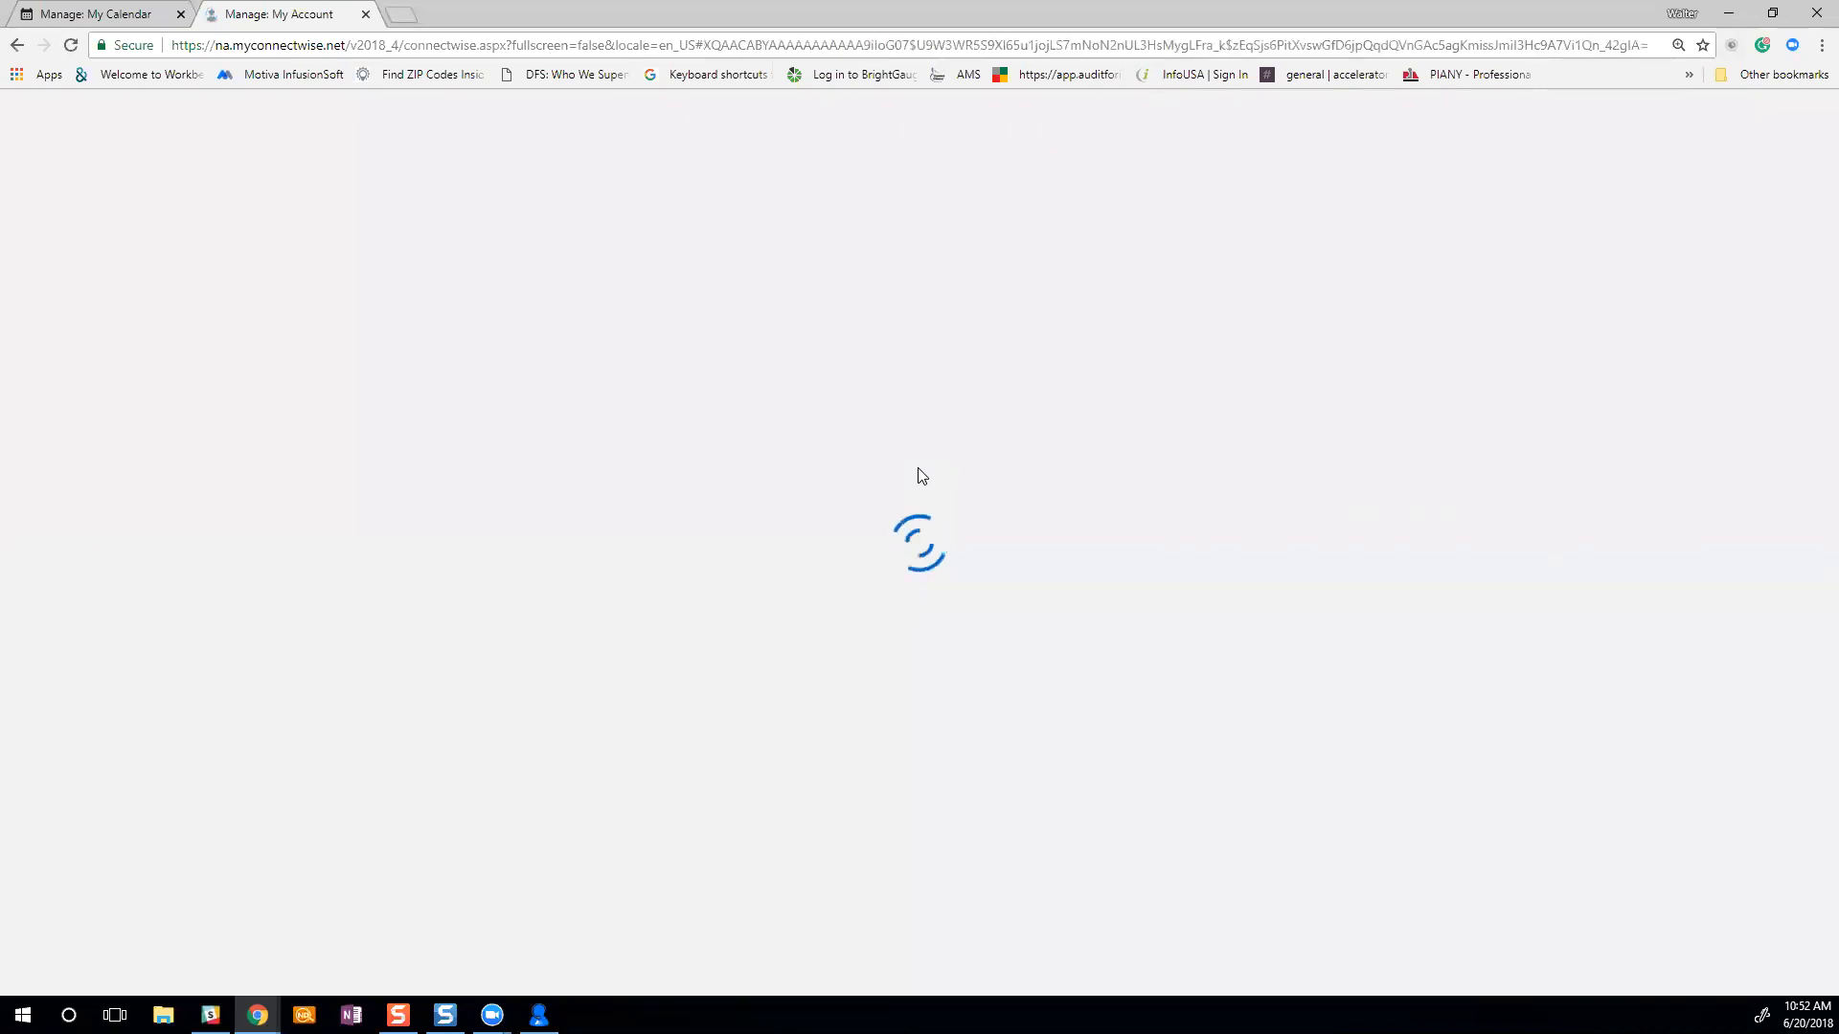
pyautogui.click(552, 610)
pyautogui.click(128, 613)
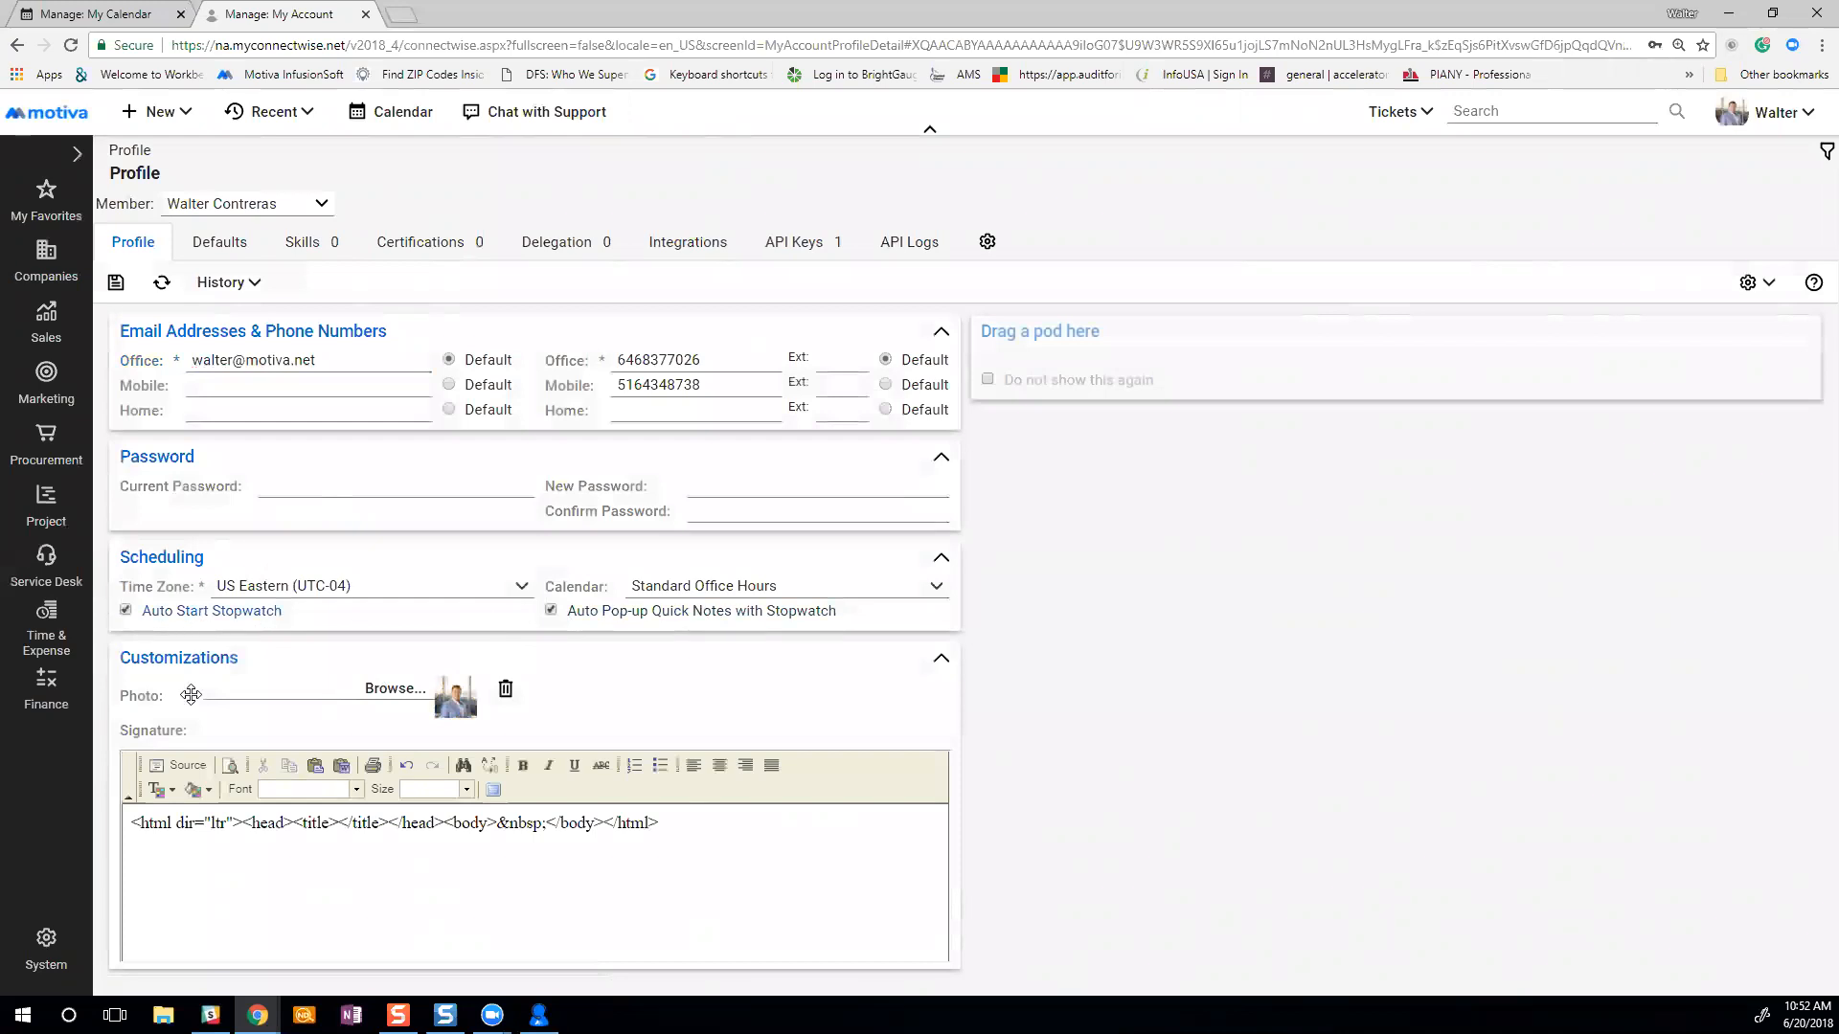
pyautogui.click(115, 282)
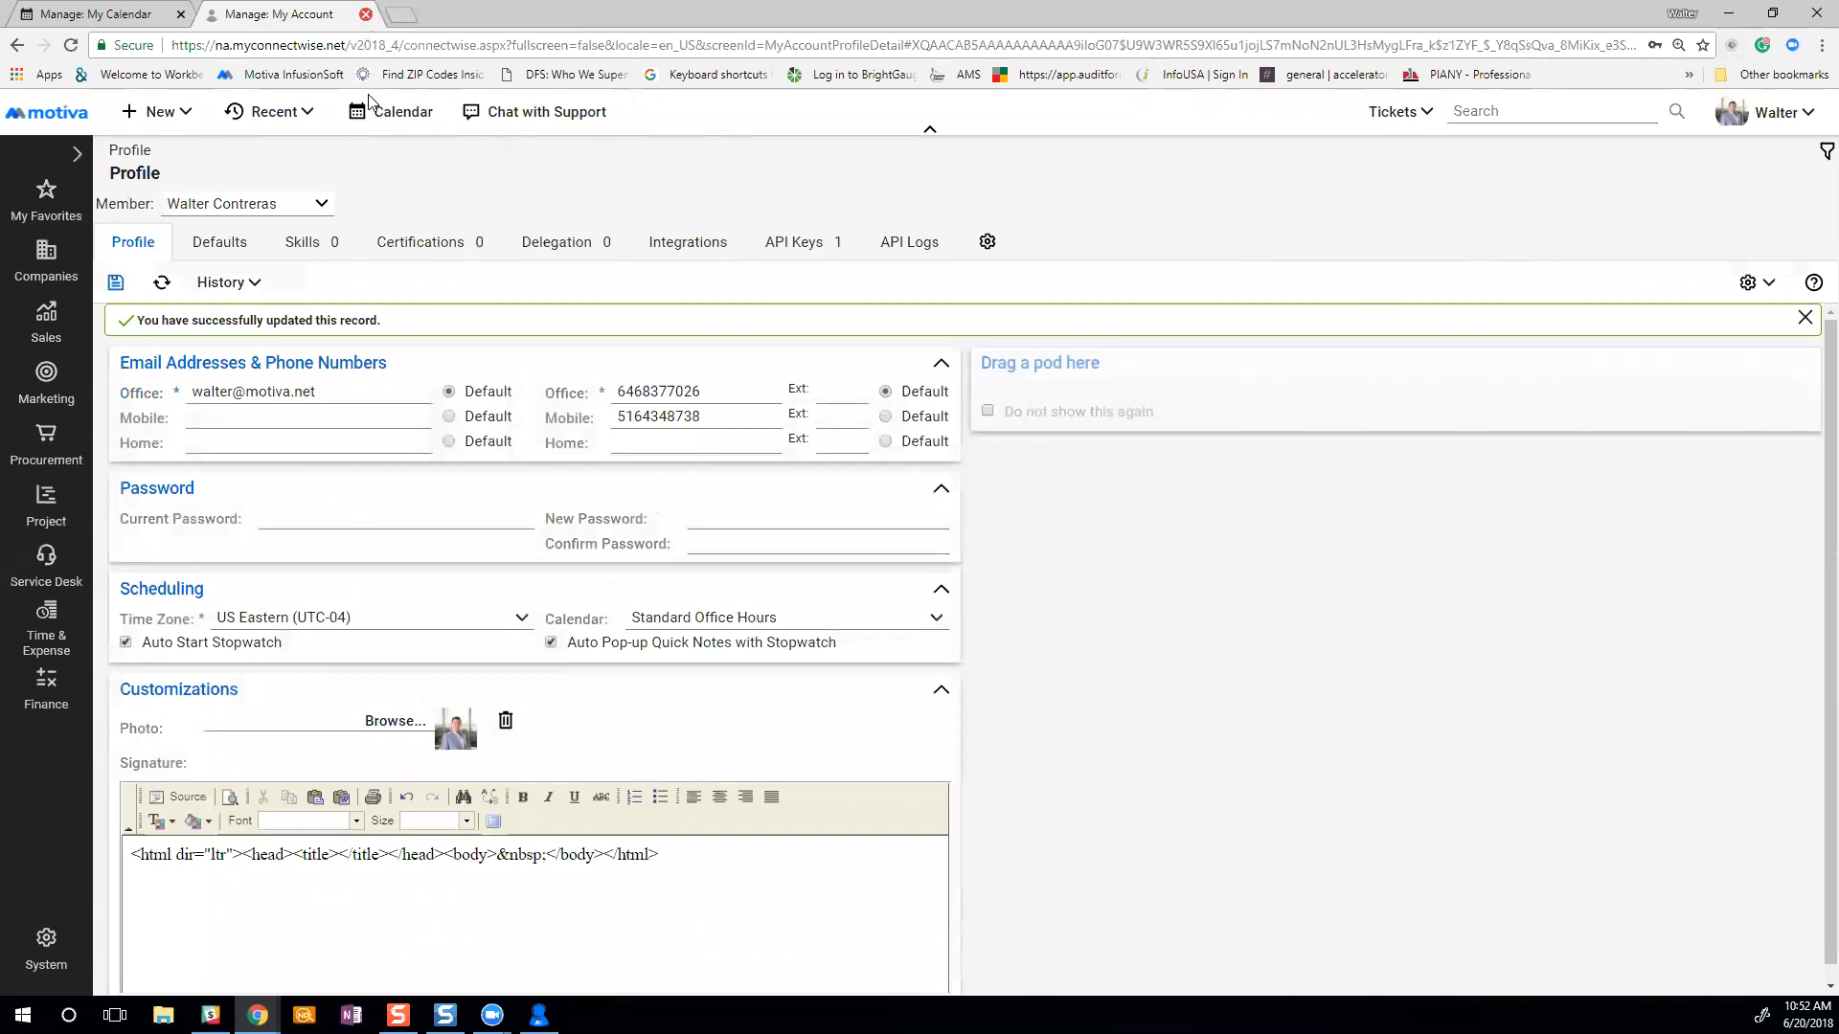
pyautogui.click(365, 14)
pyautogui.click(181, 211)
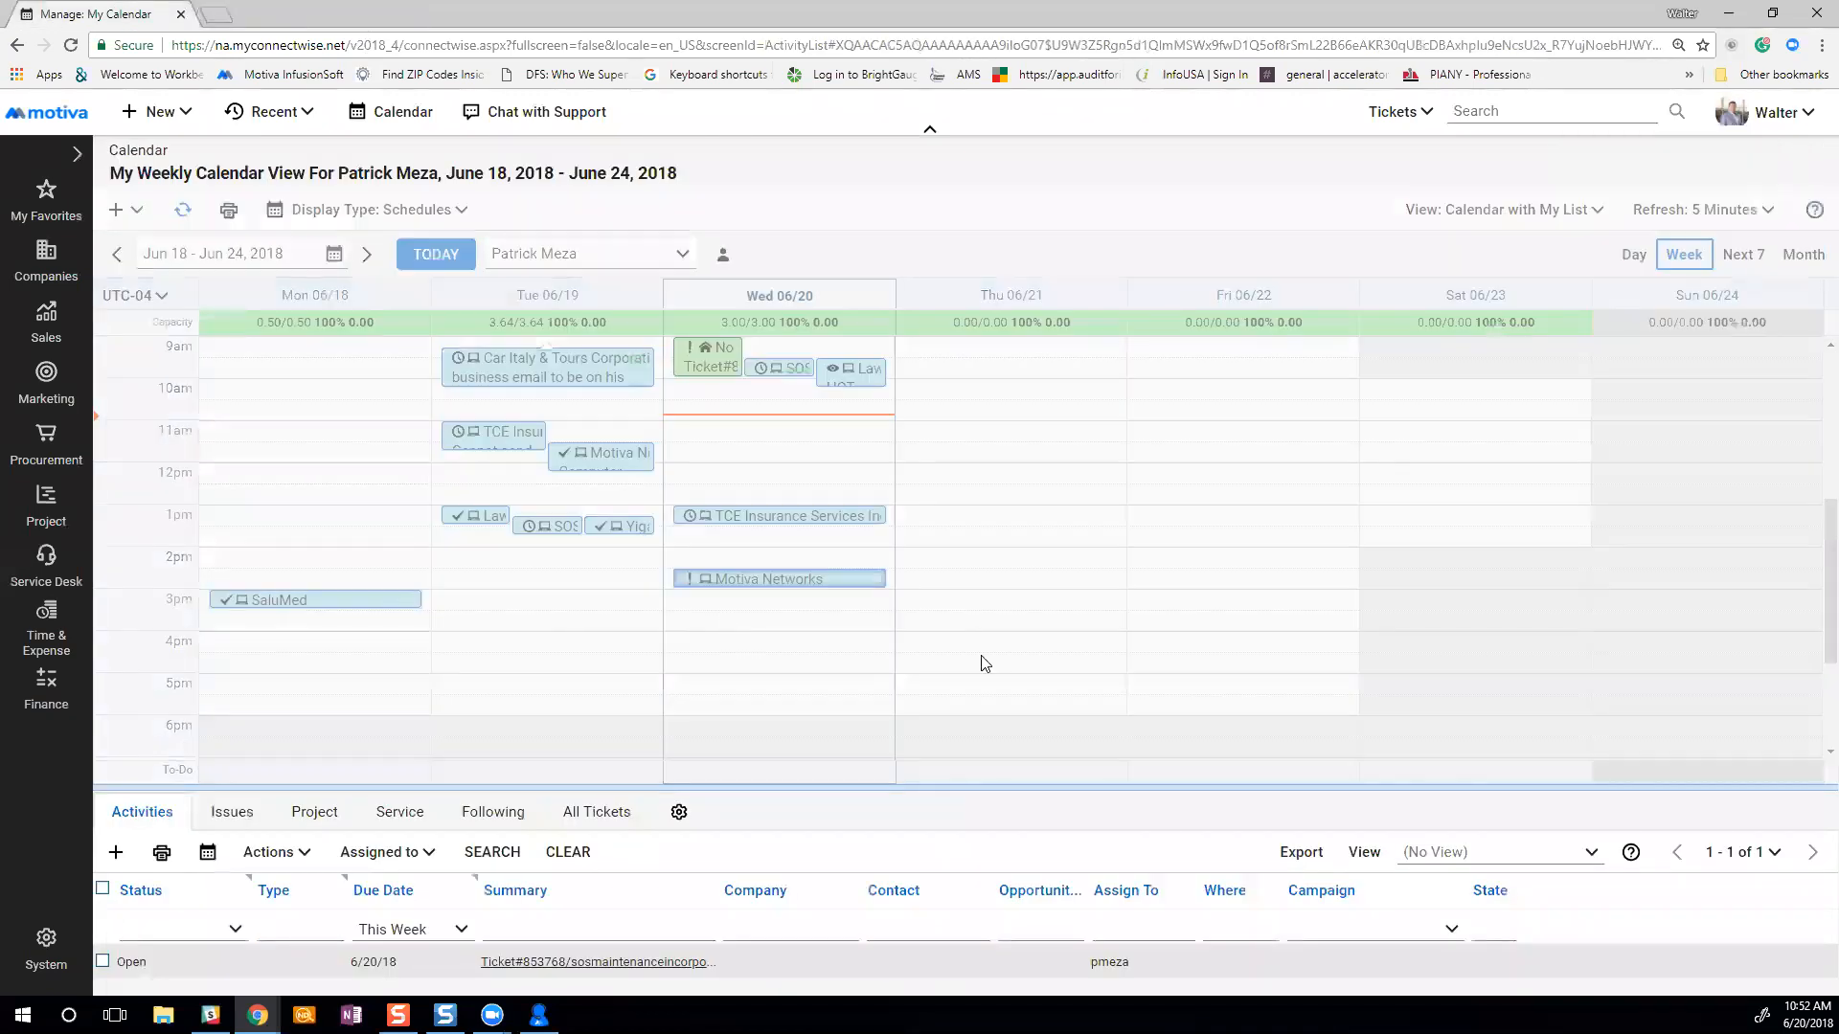
# Open ticket #854585 from the Motiva Networks calendar entry so its stopwatch starts
pyautogui.rightClick(779, 578)
pyautogui.click(804, 590)
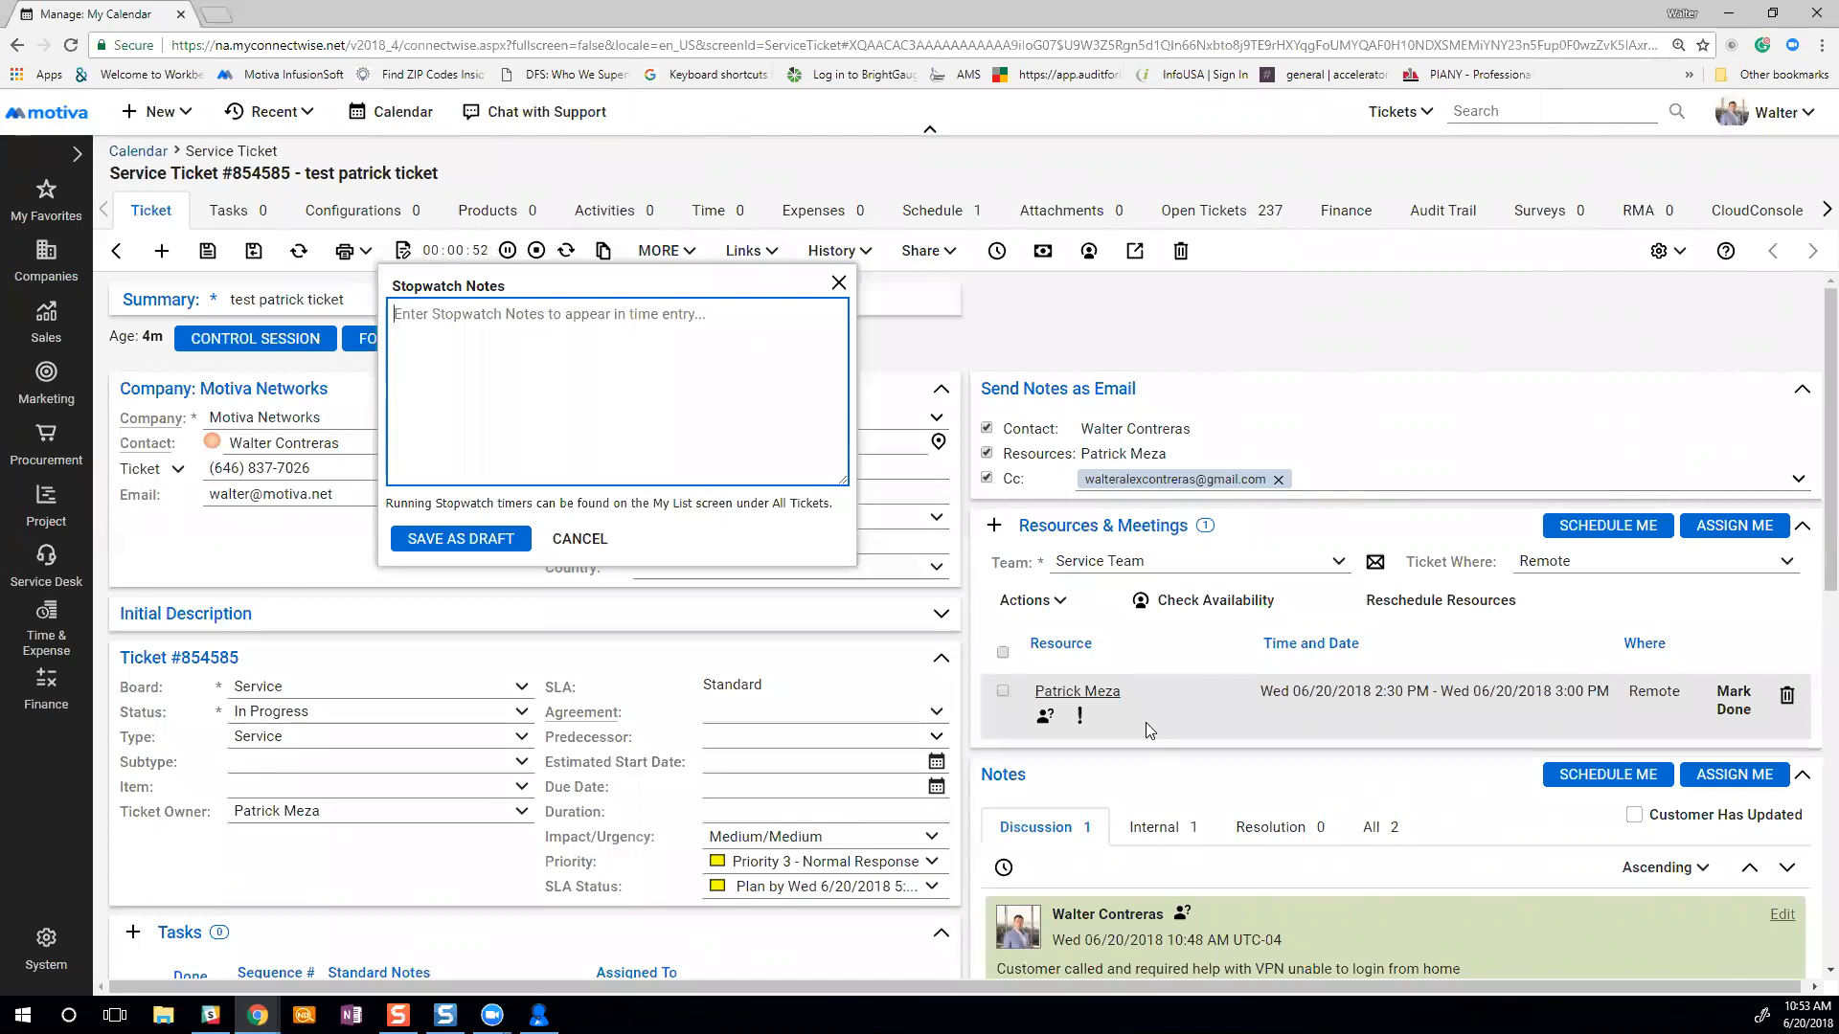
# Complete the stopwatch note as 'Work from home. VPN Worked before' and save it as a draft
pyautogui.scroll(-2, 1146, 722)
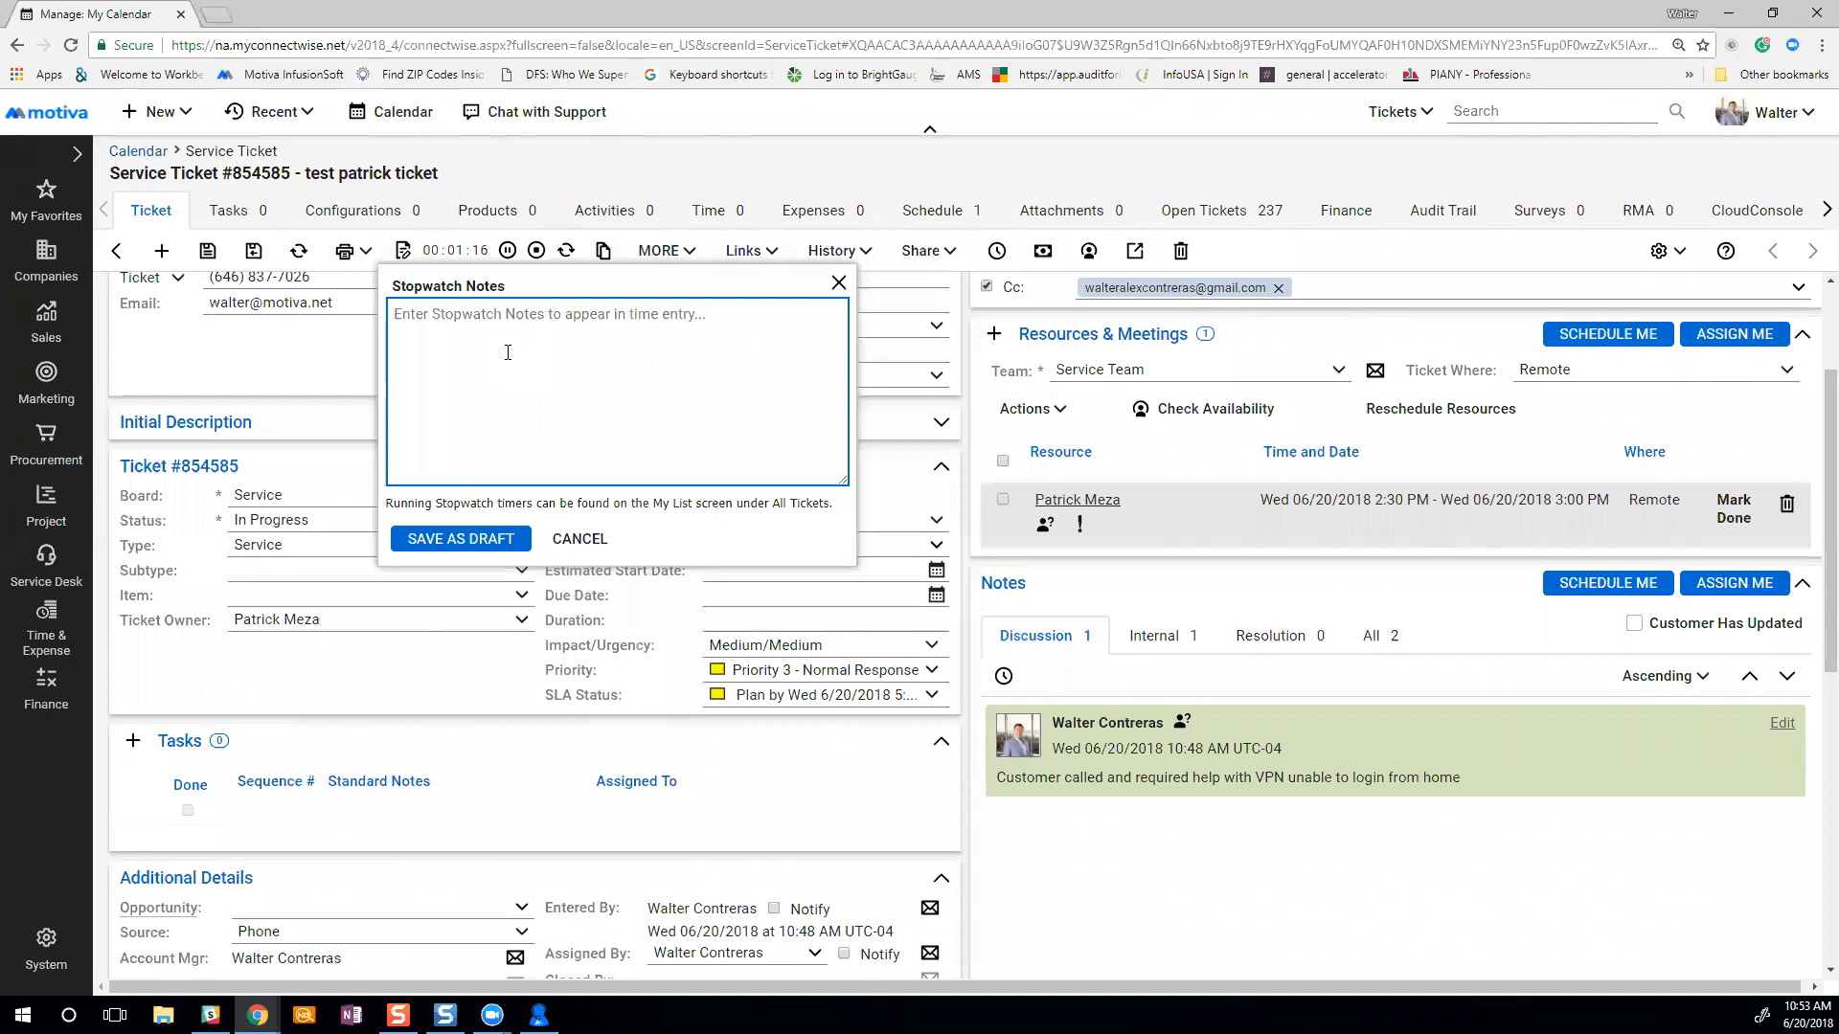
pyautogui.write('WOrk')
pyautogui.press('BackSpace')
pyautogui.press('BackSpace')
pyautogui.press('BackSpace')
pyautogui.press('BackSpace')
pyautogui.write('ork from home. ')
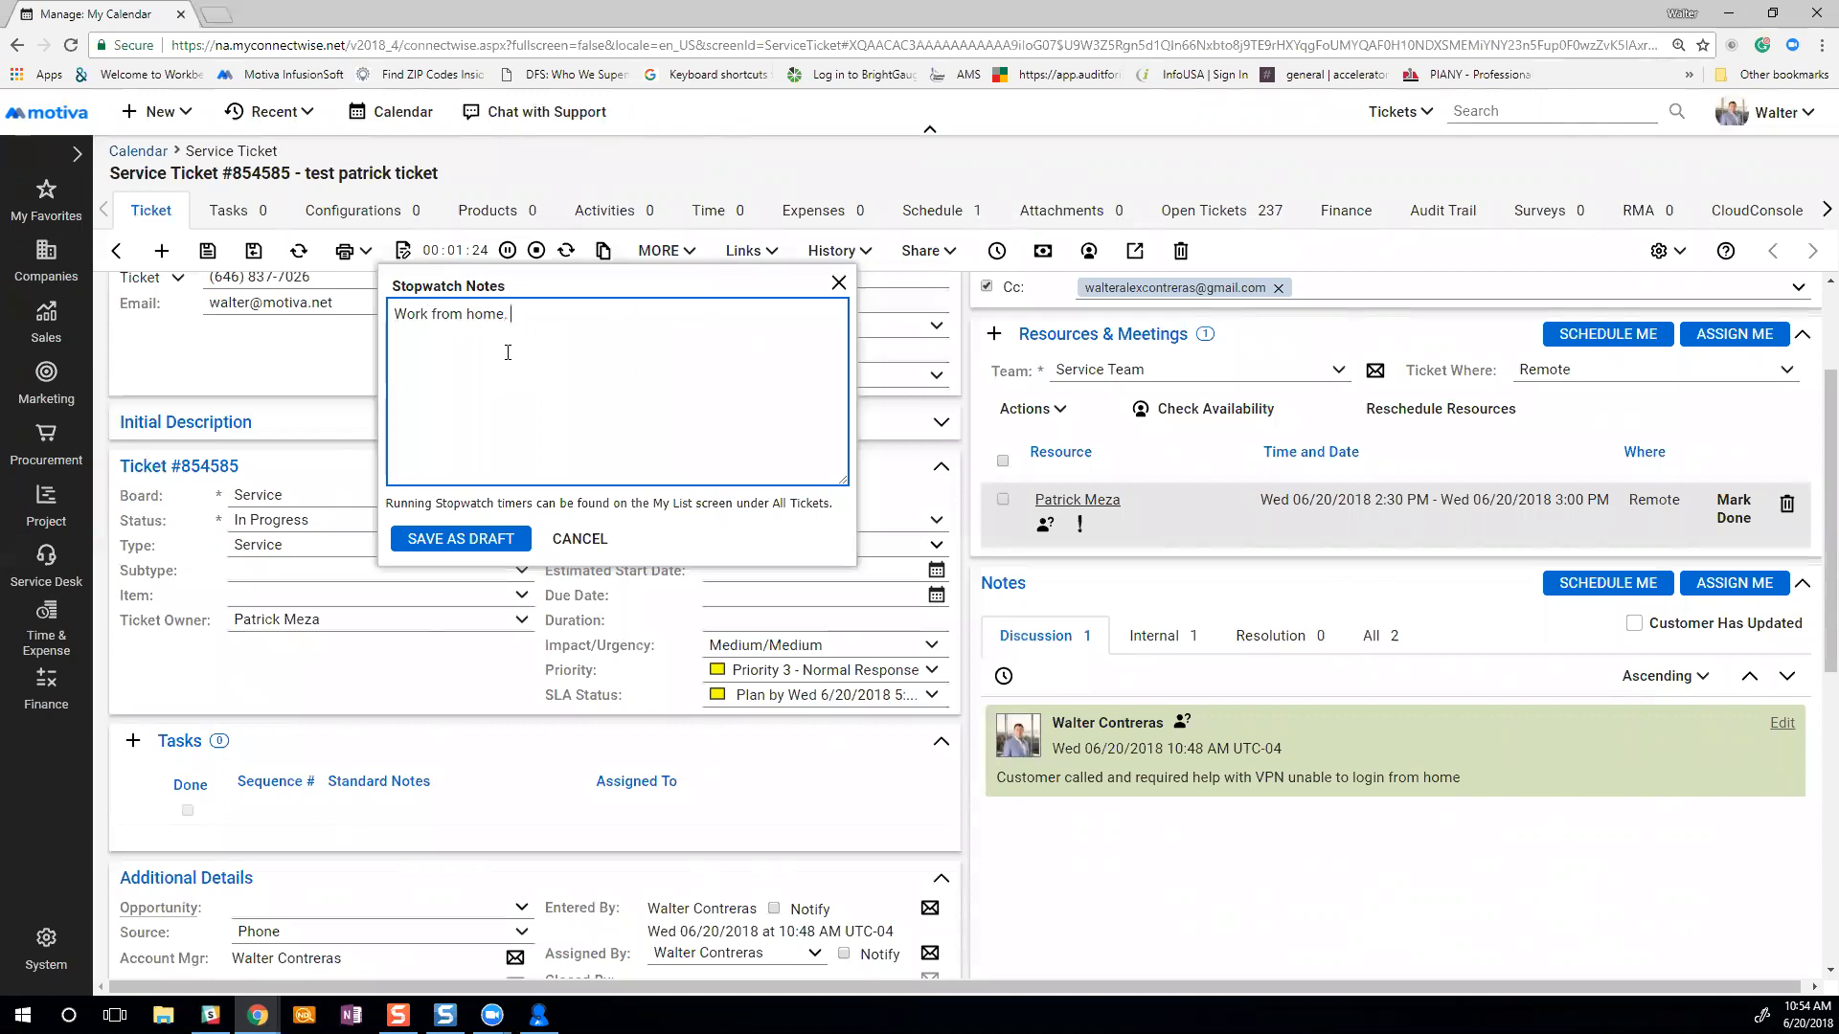
pyautogui.write('VPN Worked before')
pyautogui.click(468, 541)
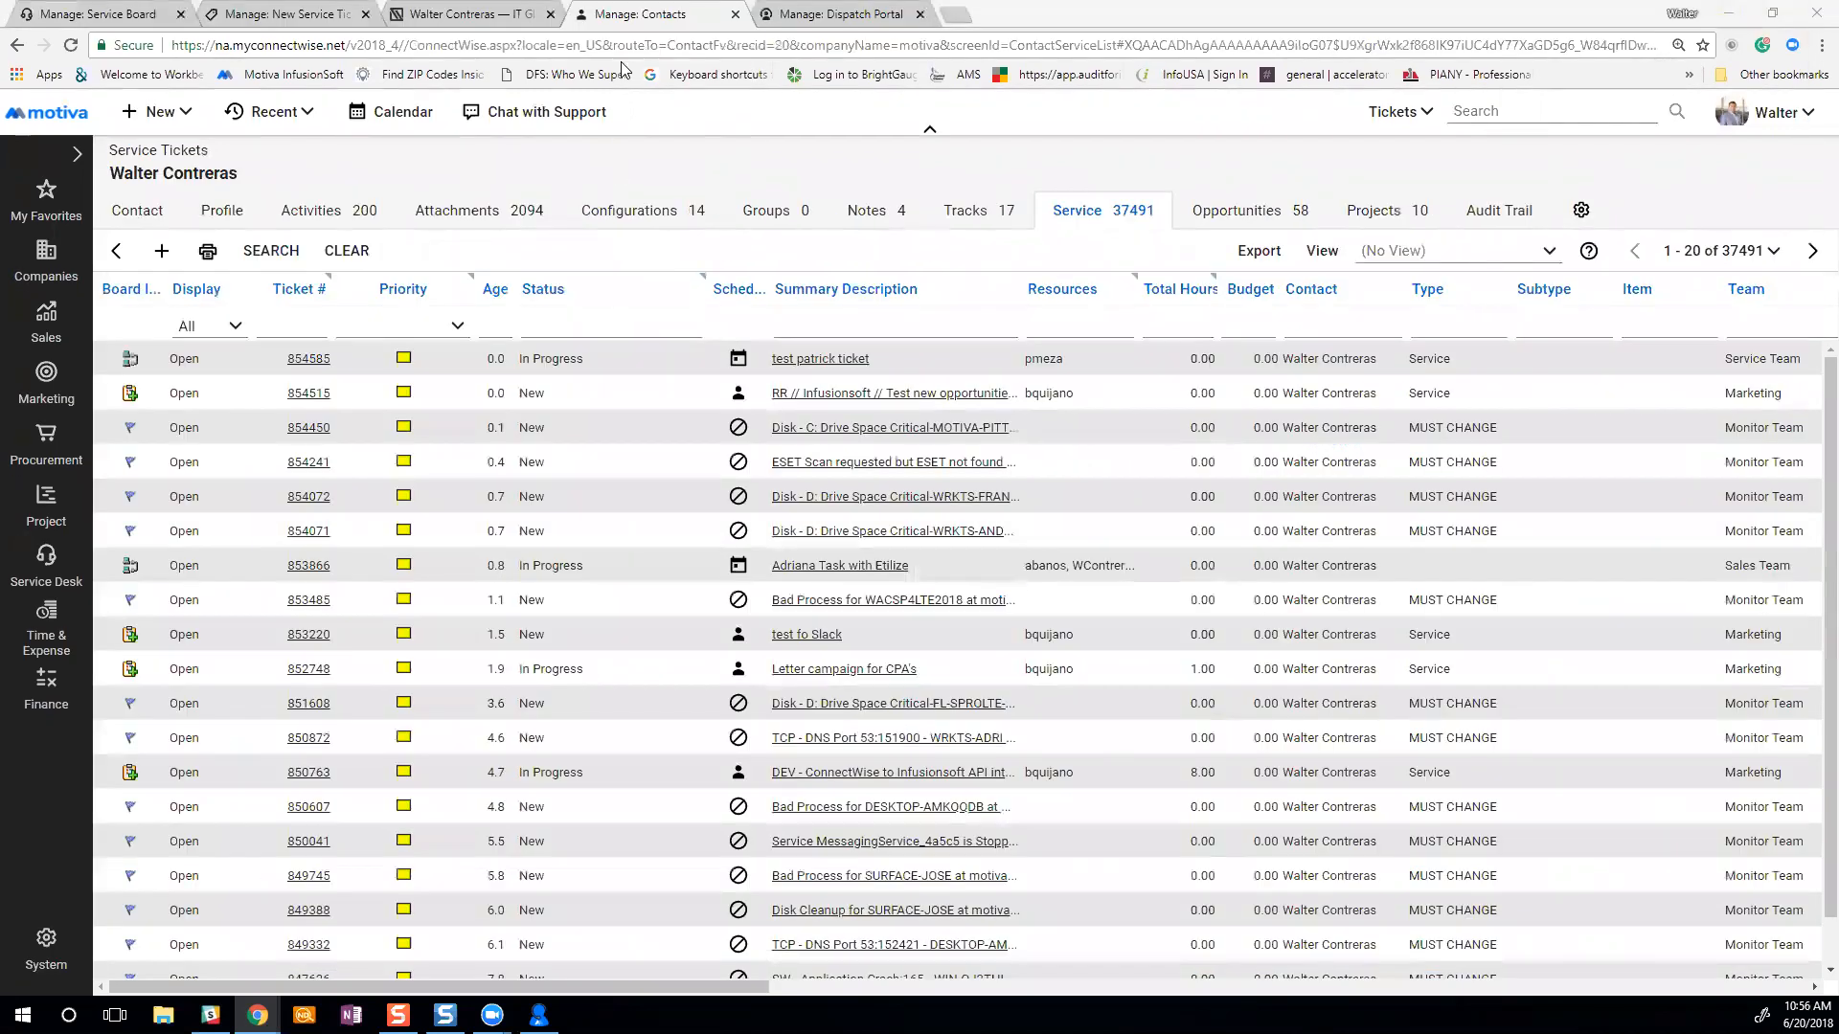
# Switch to the IT Glue tab showing the Motiva CEO's contact record
pyautogui.click(458, 14)
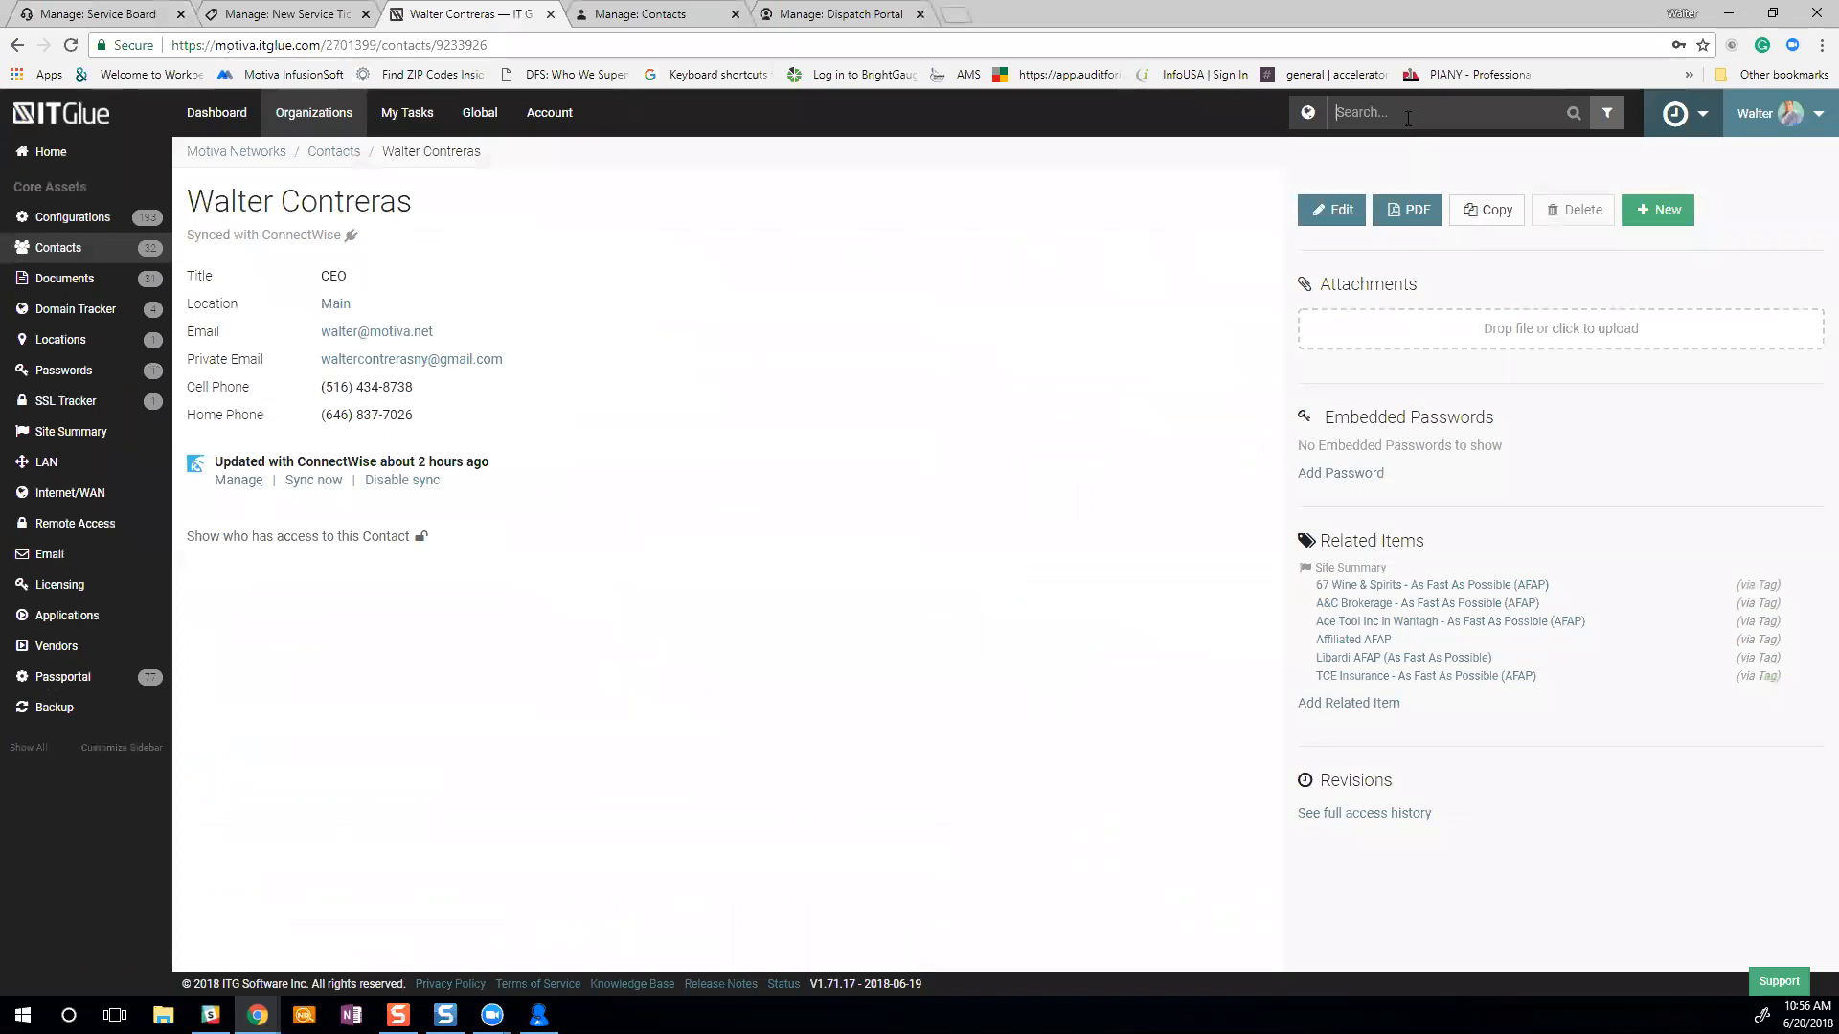
# Open the Motiva Networks organization's remote access records
pyautogui.click(1408, 117)
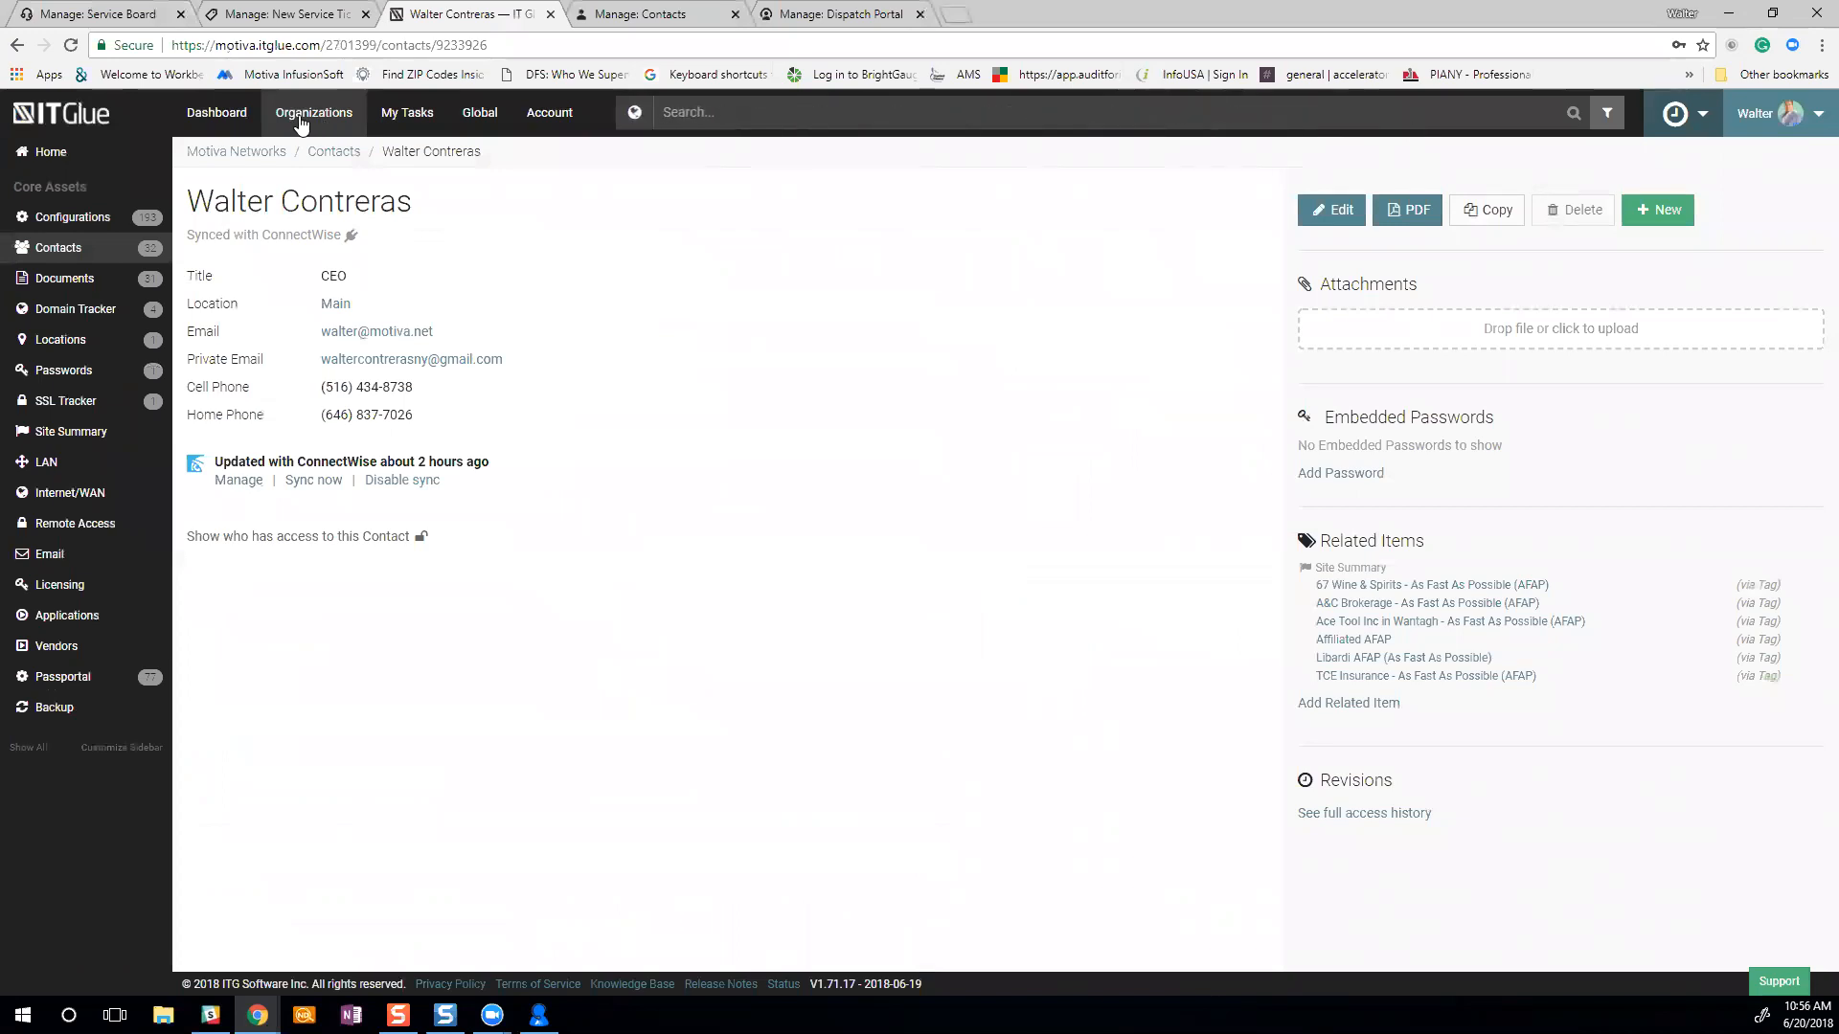
pyautogui.click(217, 152)
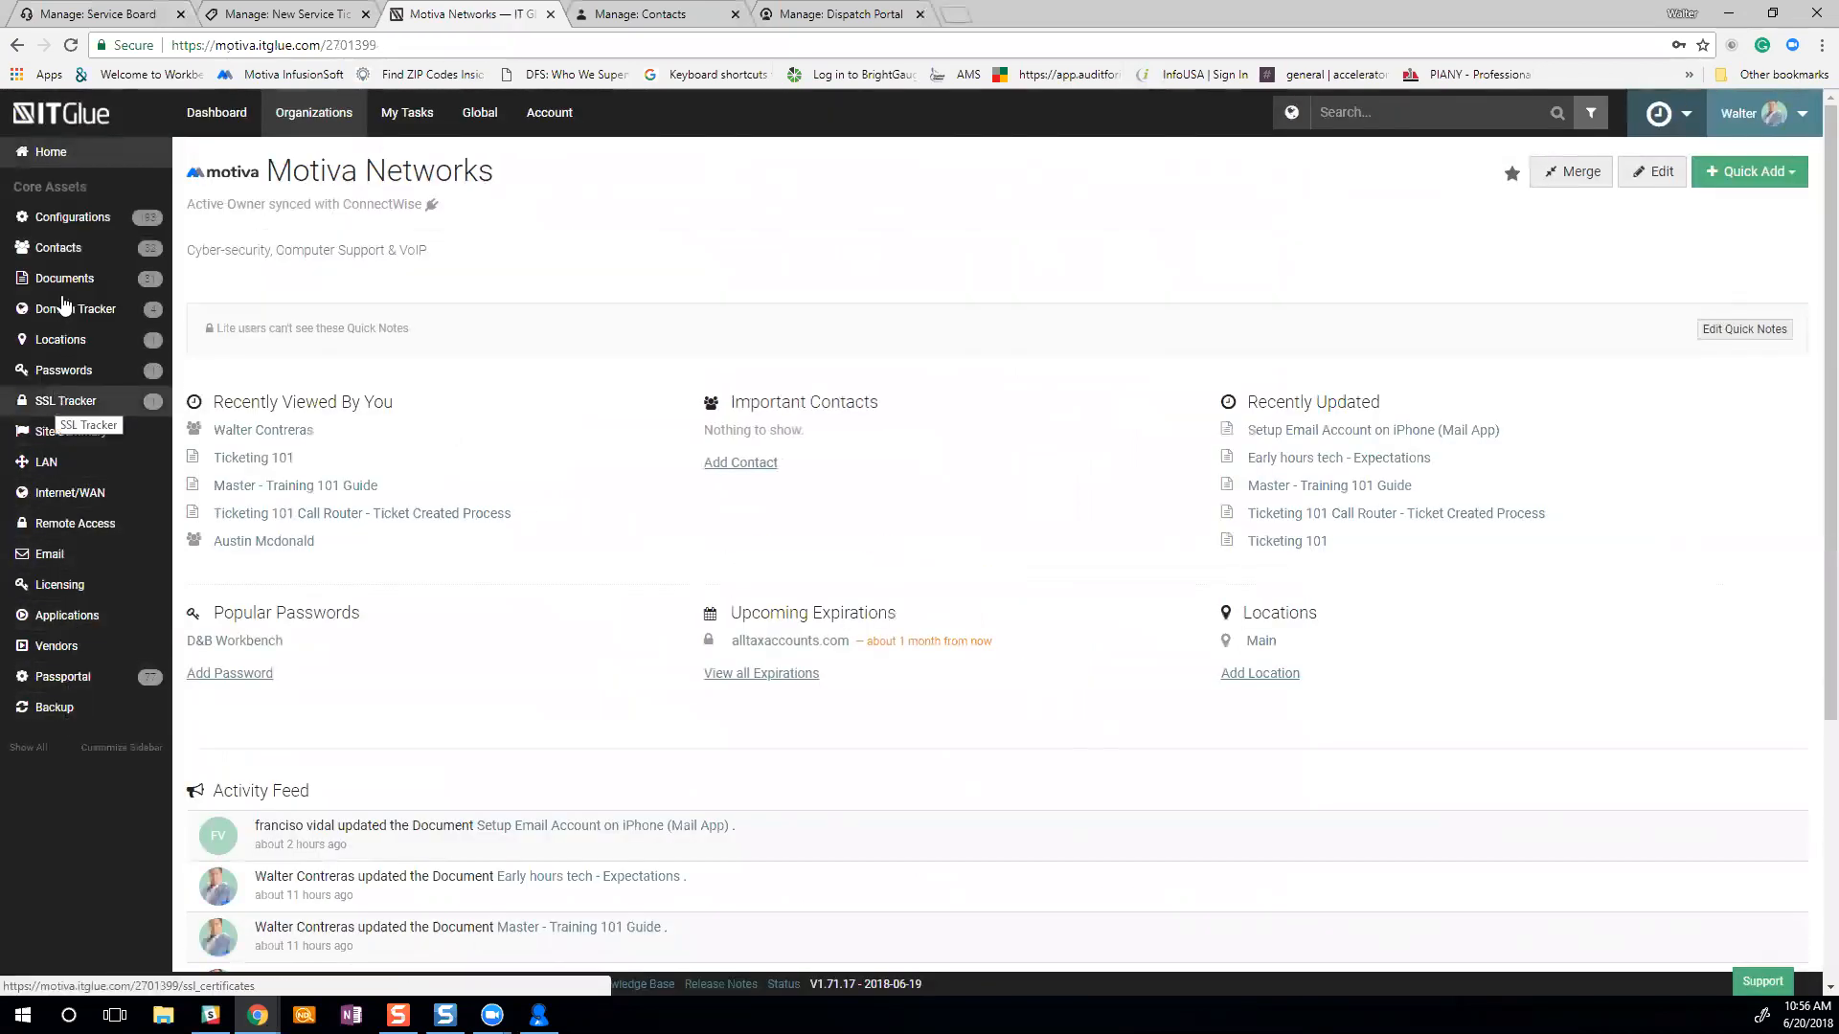
pyautogui.click(62, 525)
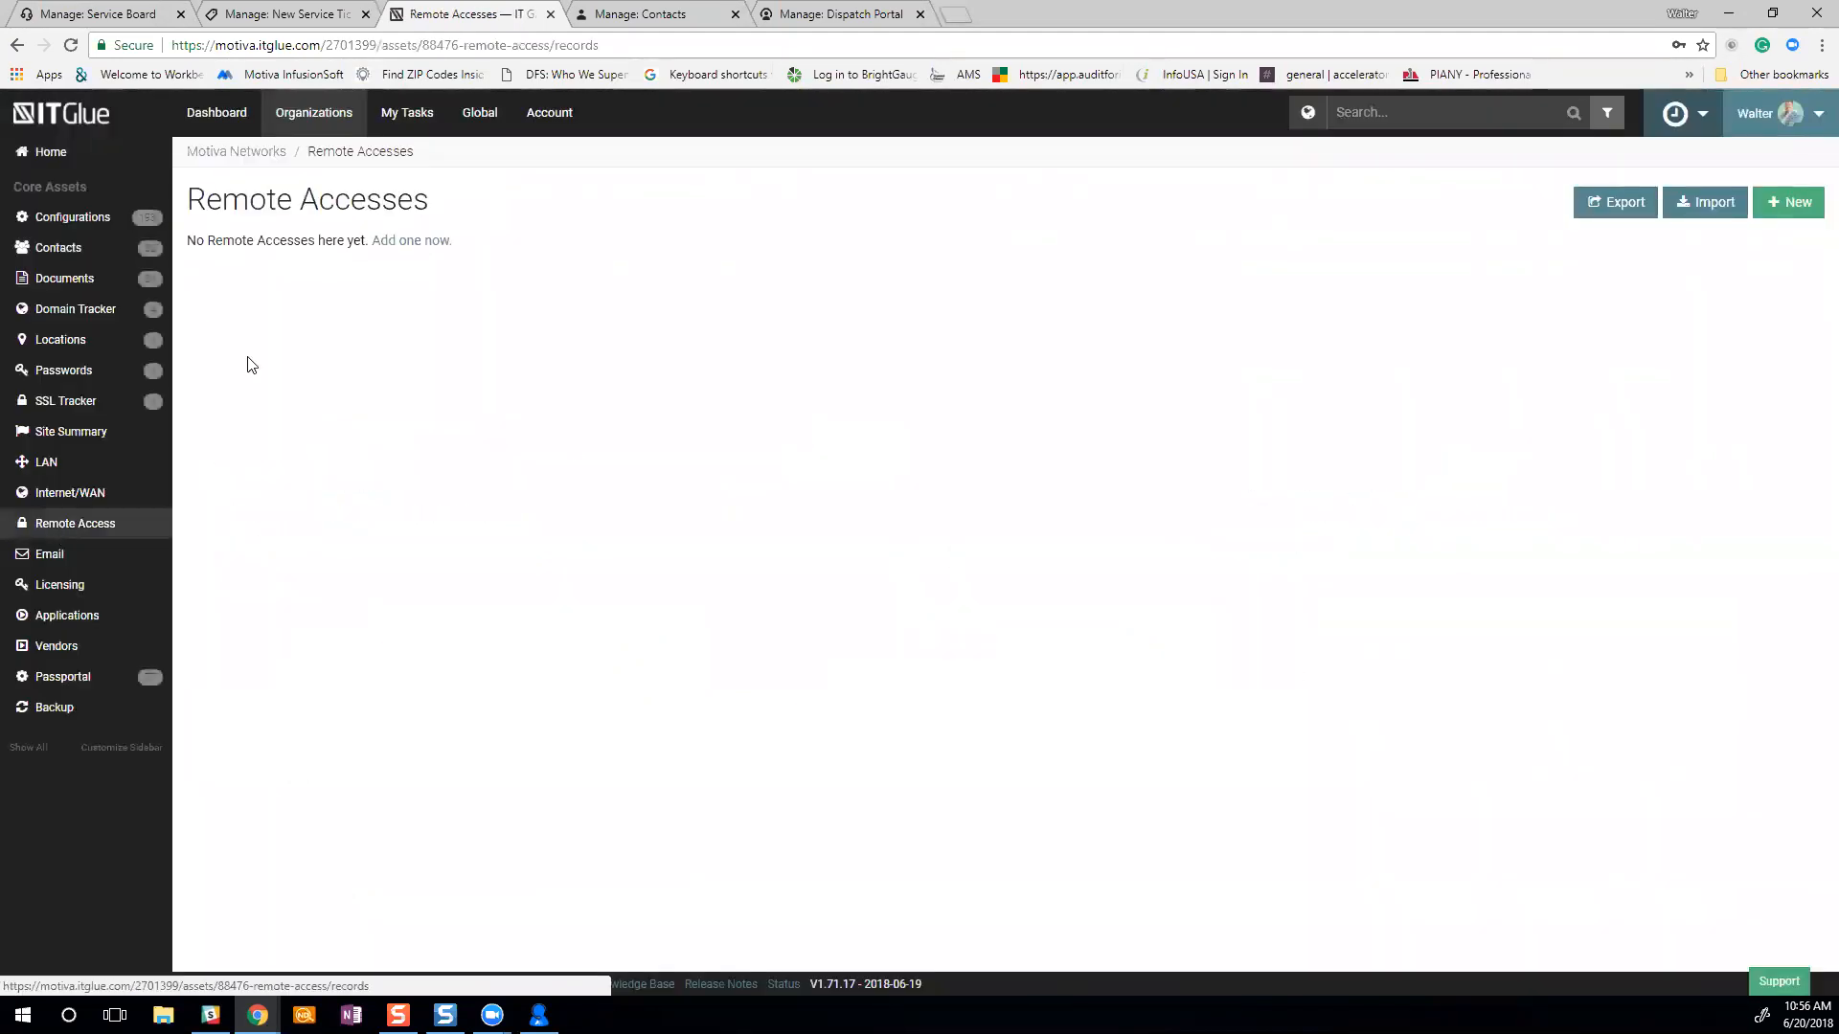
# Search for 'tce' and open TCE Insurance Services Inc
pyautogui.click(1450, 119)
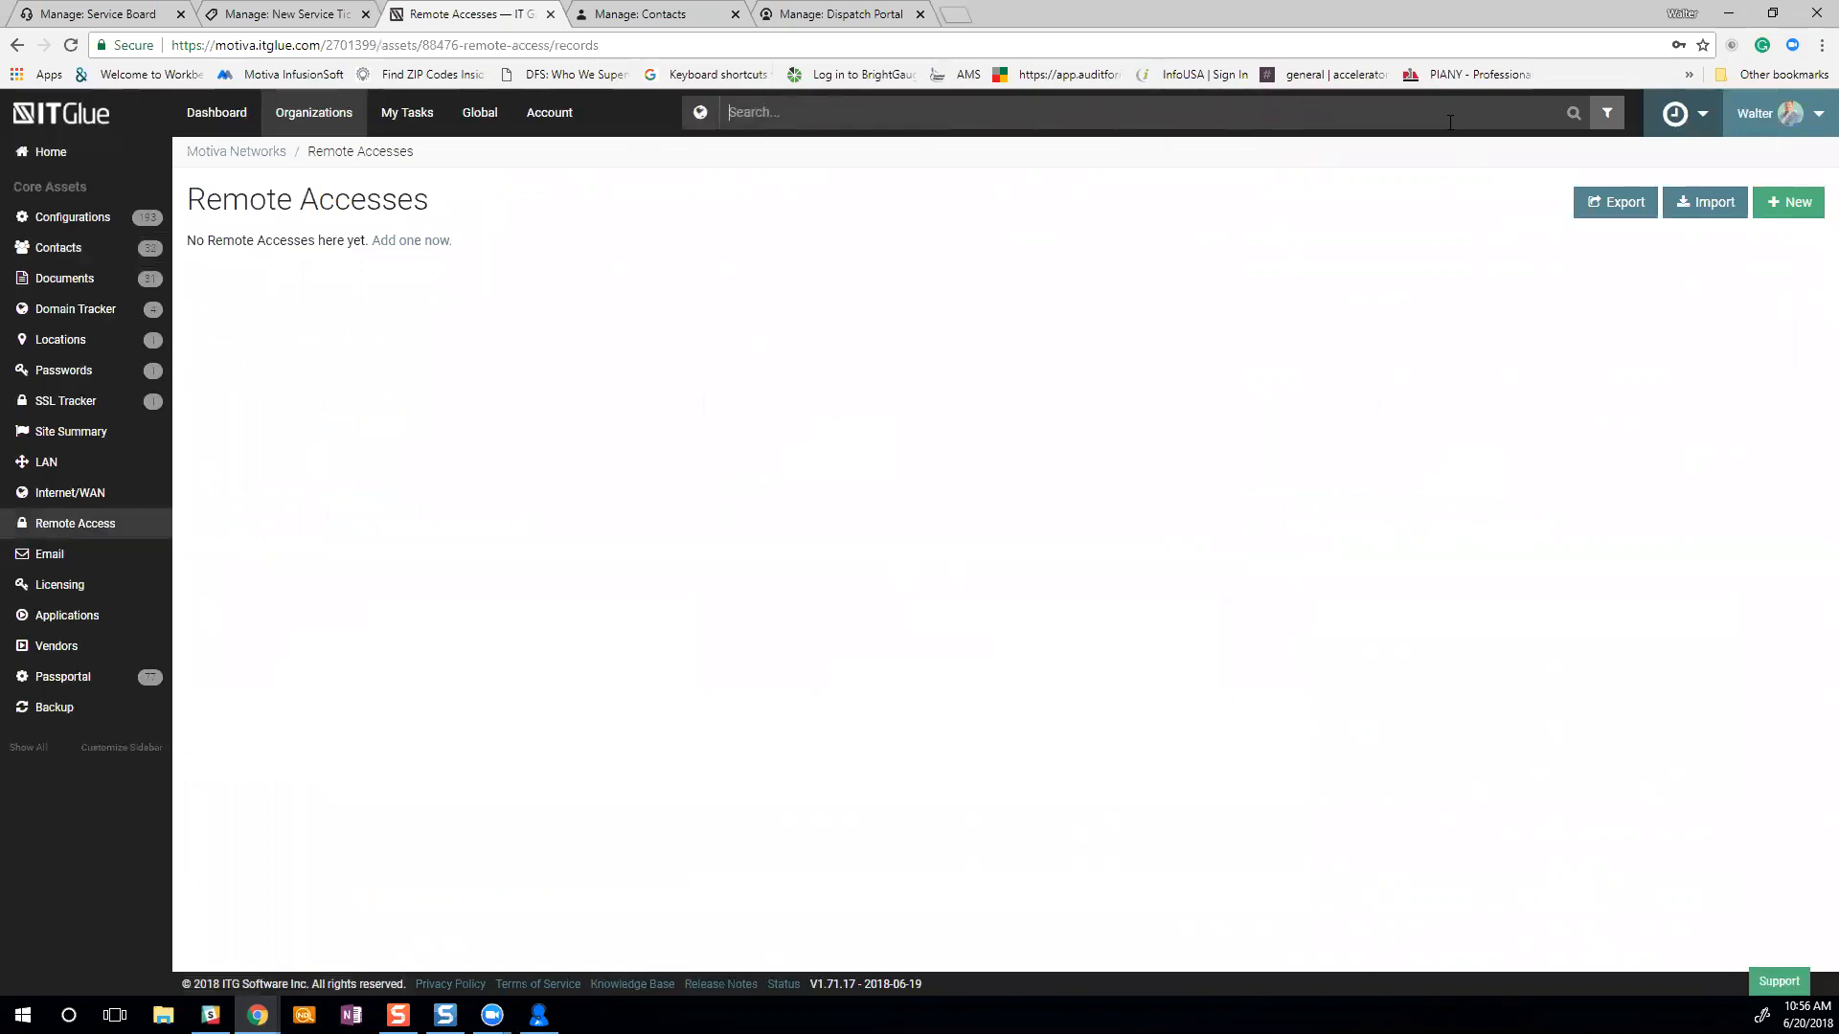
pyautogui.write('tce')
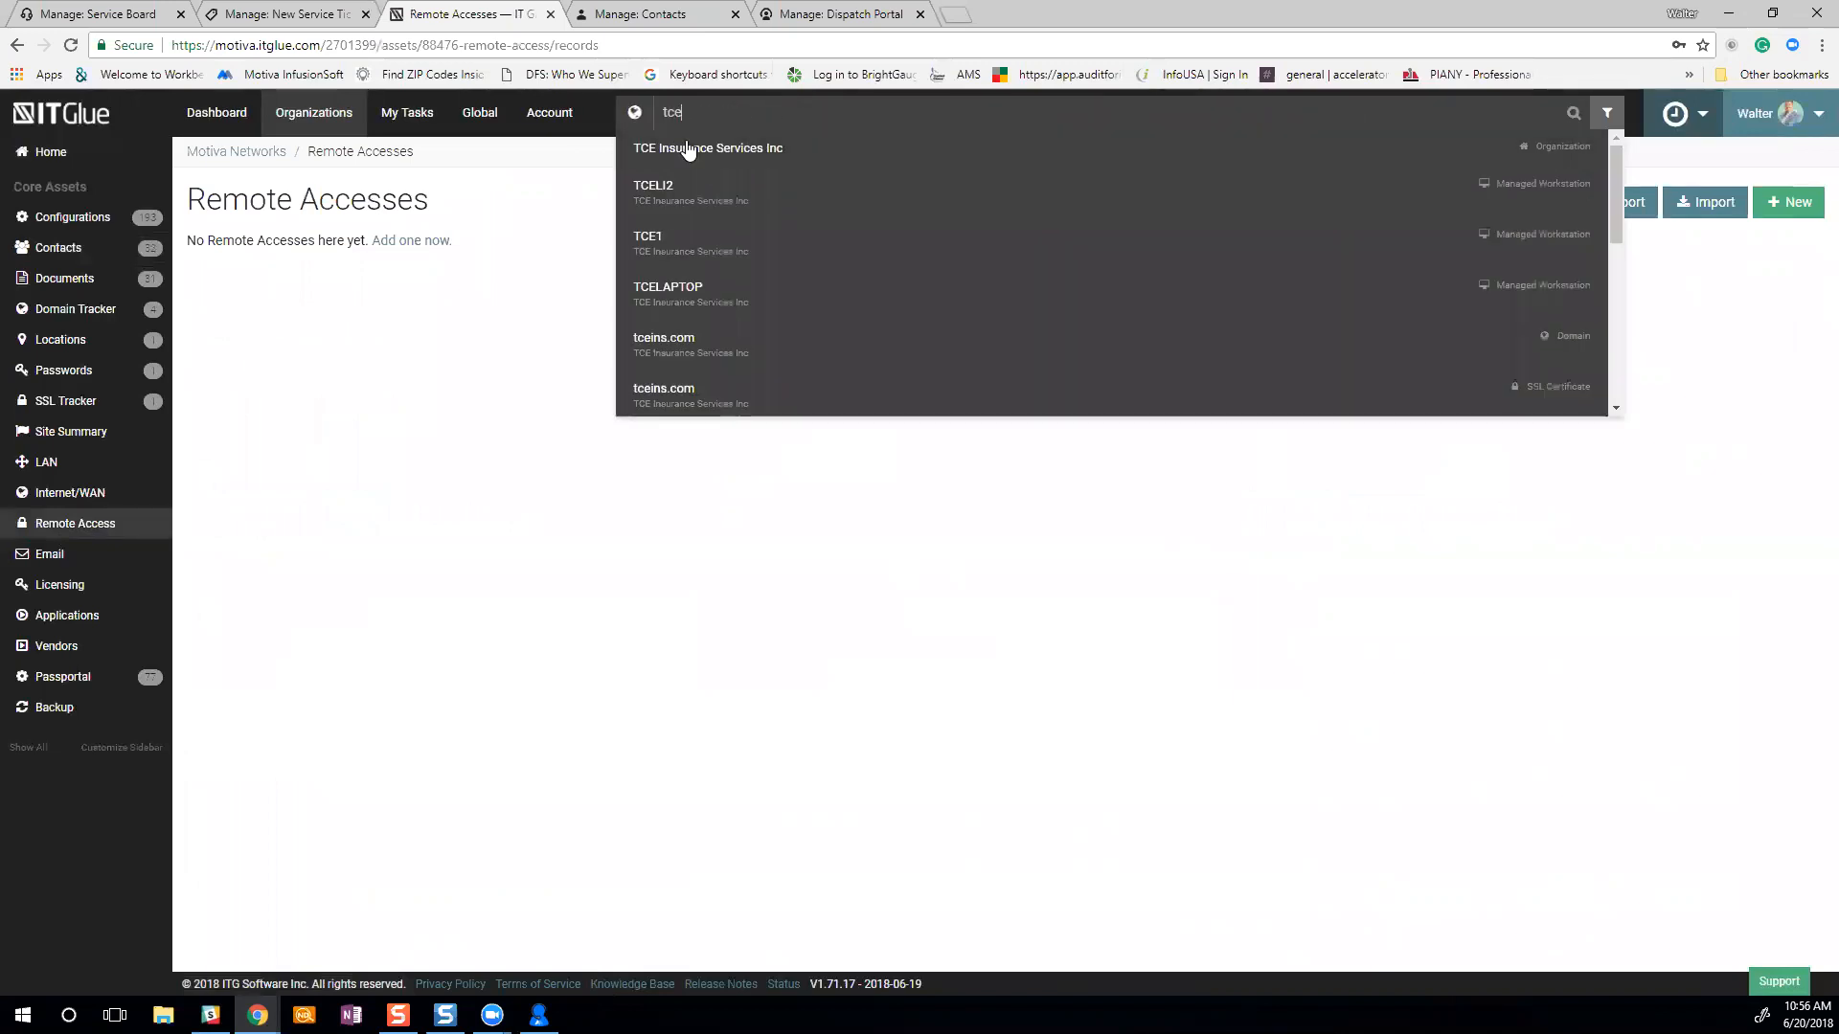
pyautogui.click(686, 148)
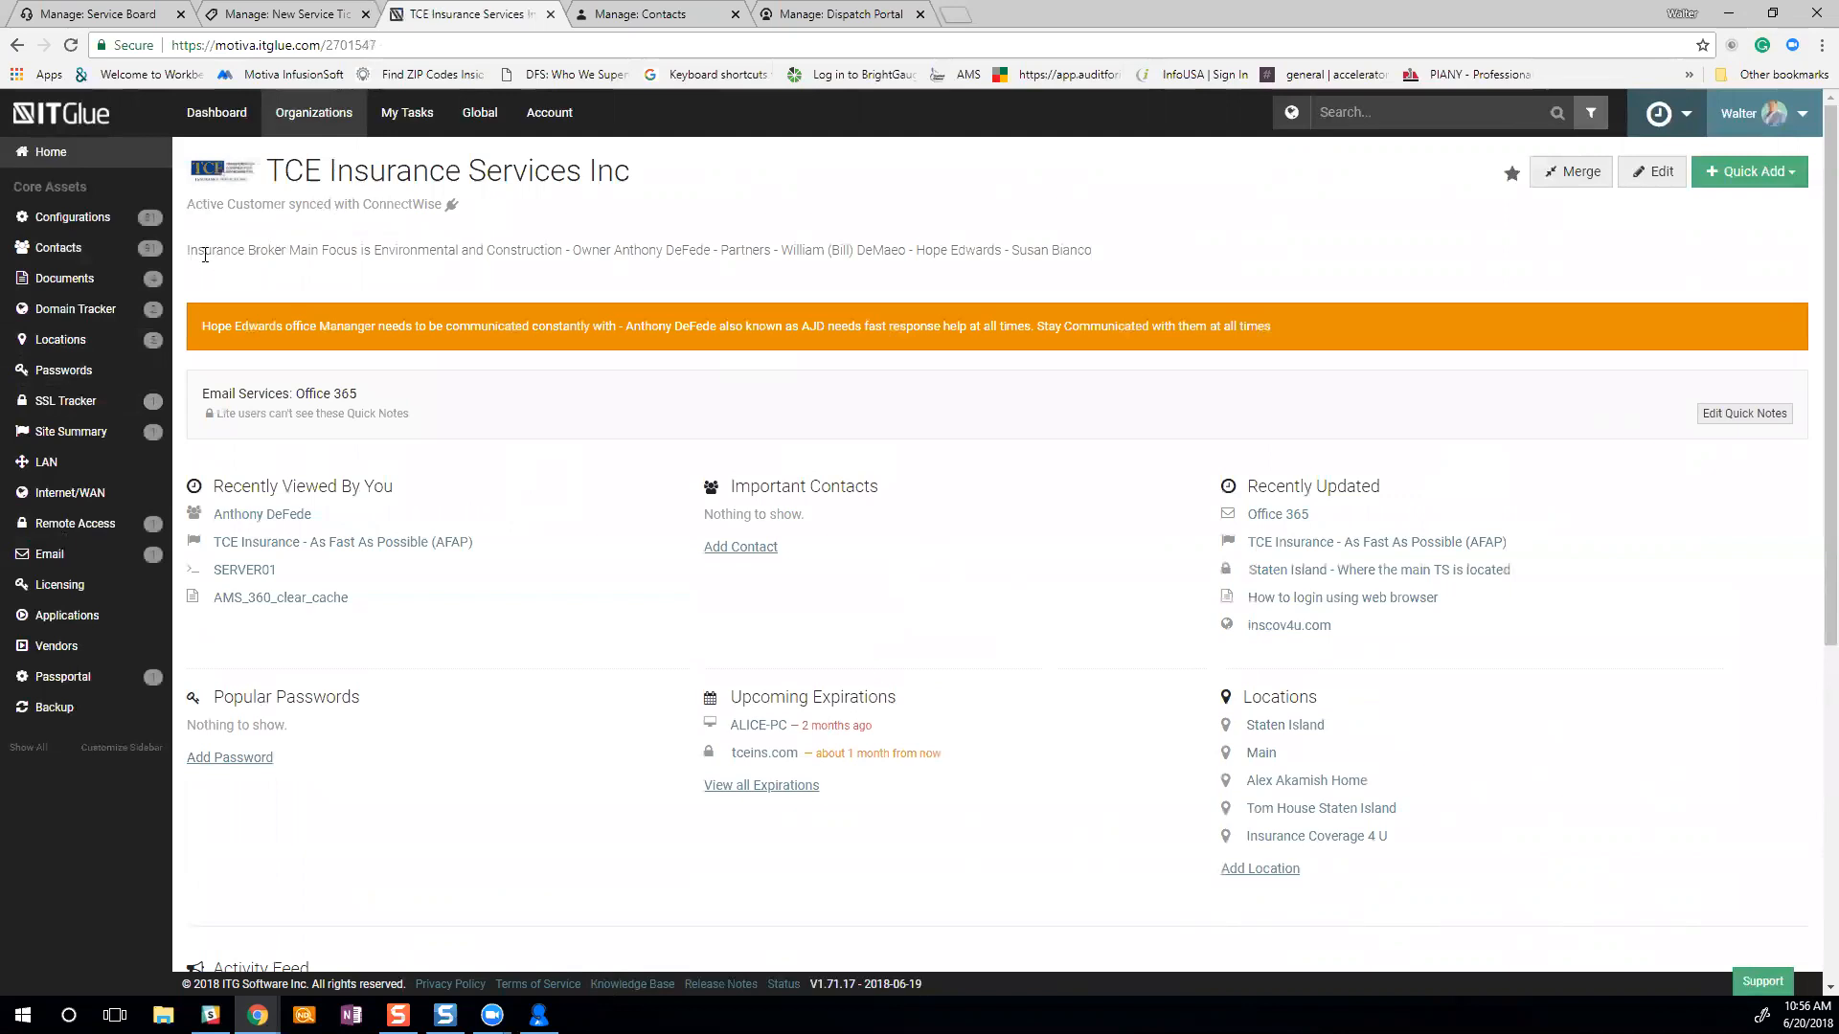
pyautogui.moveTo(436, 239); pyautogui.dragTo(1096, 275)
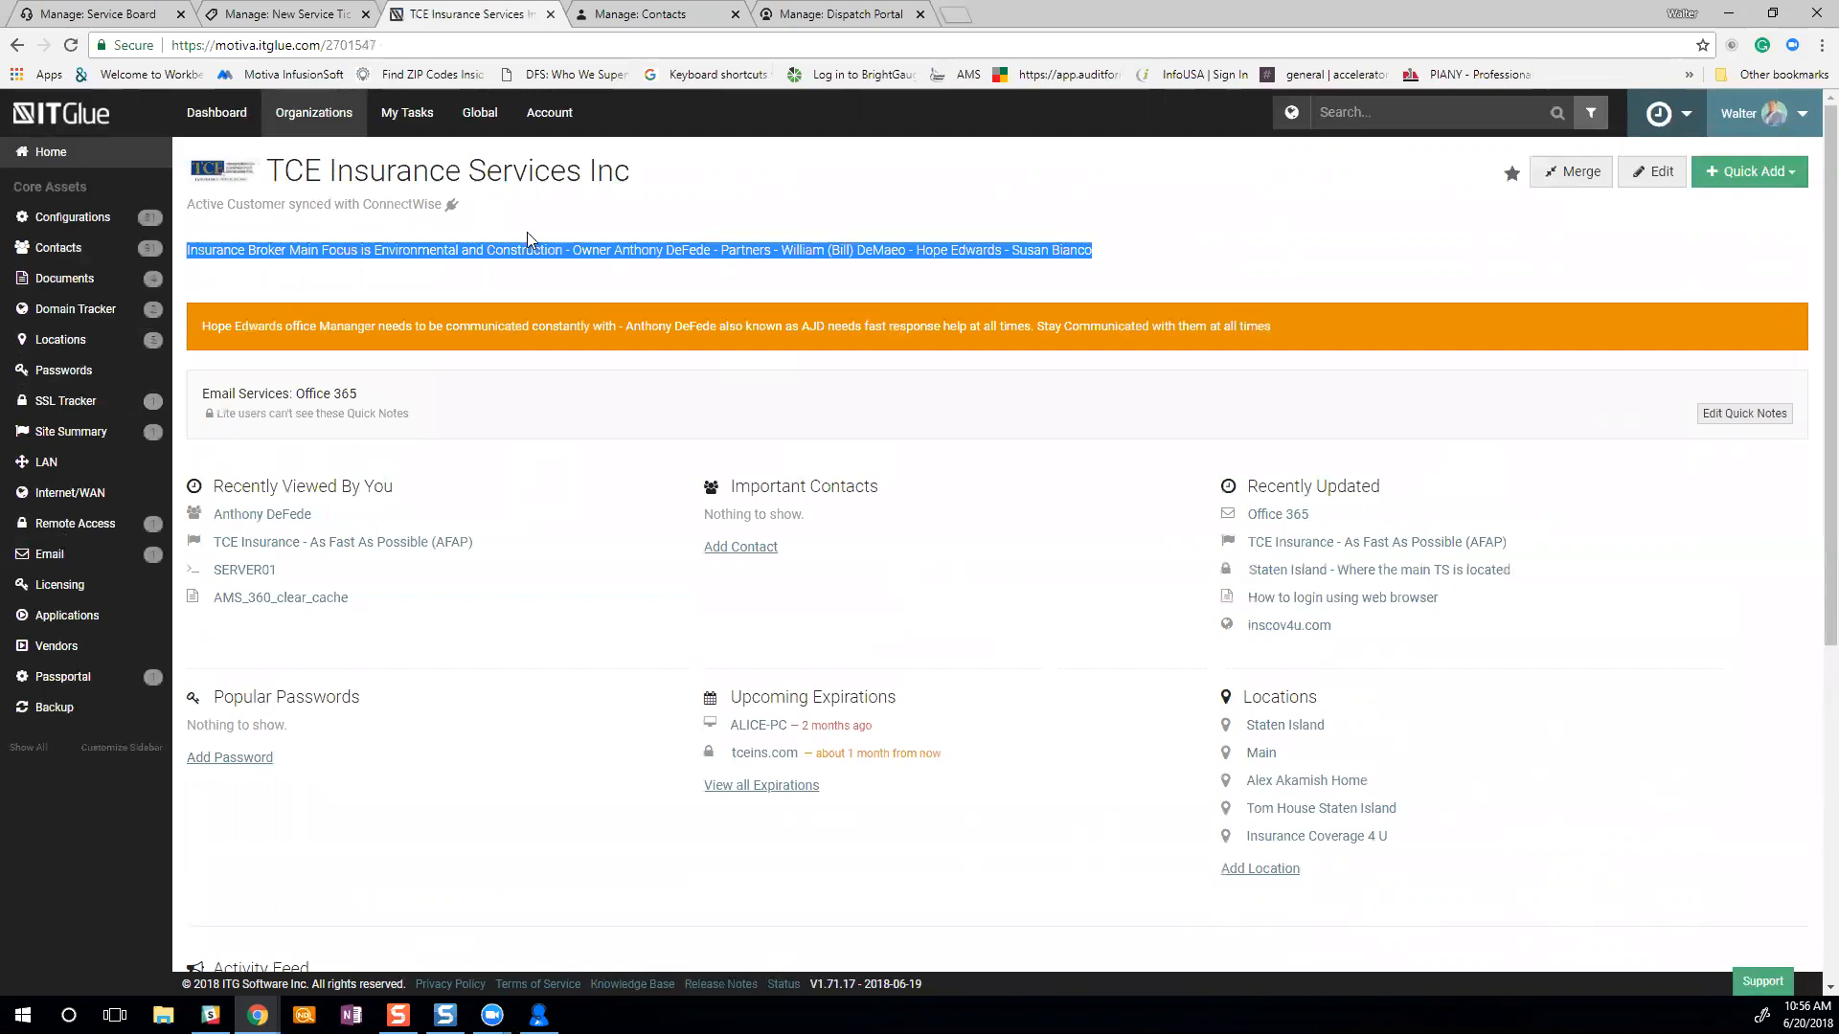
pyautogui.click(287, 269)
pyautogui.moveTo(310, 249); pyautogui.dragTo(1122, 252)
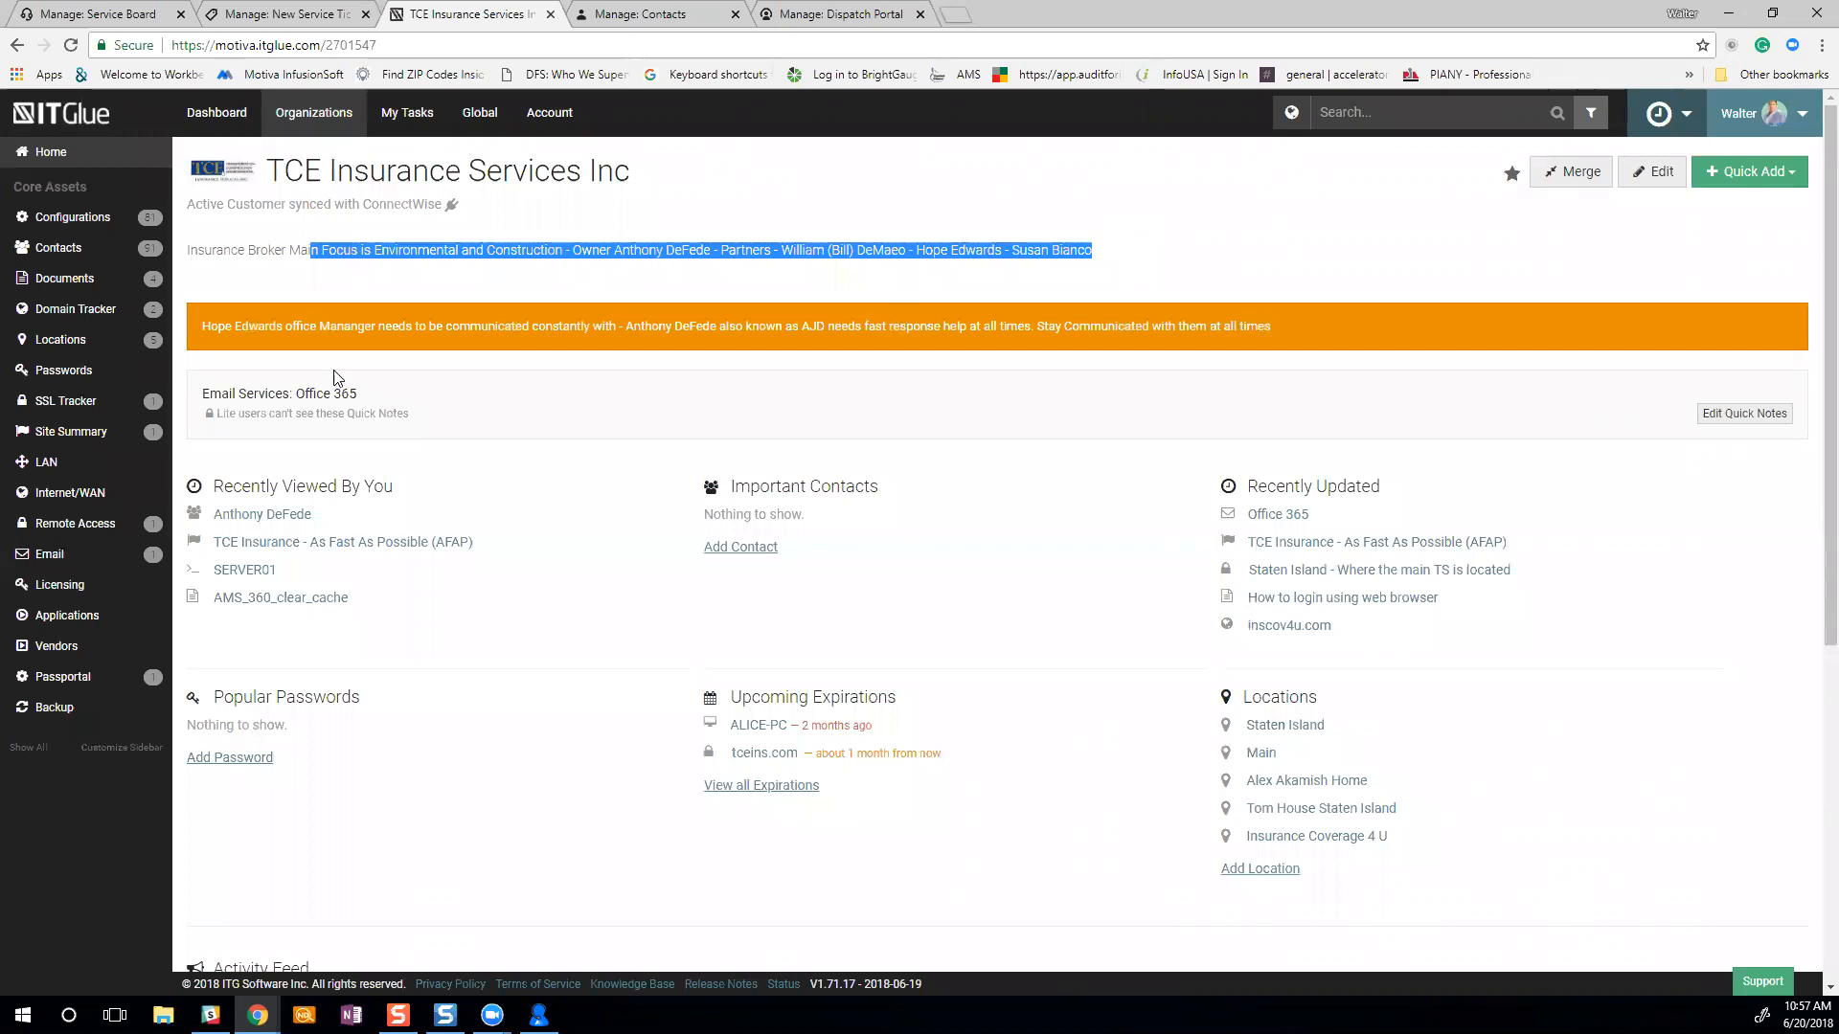
pyautogui.moveTo(195, 335); pyautogui.dragTo(1314, 326)
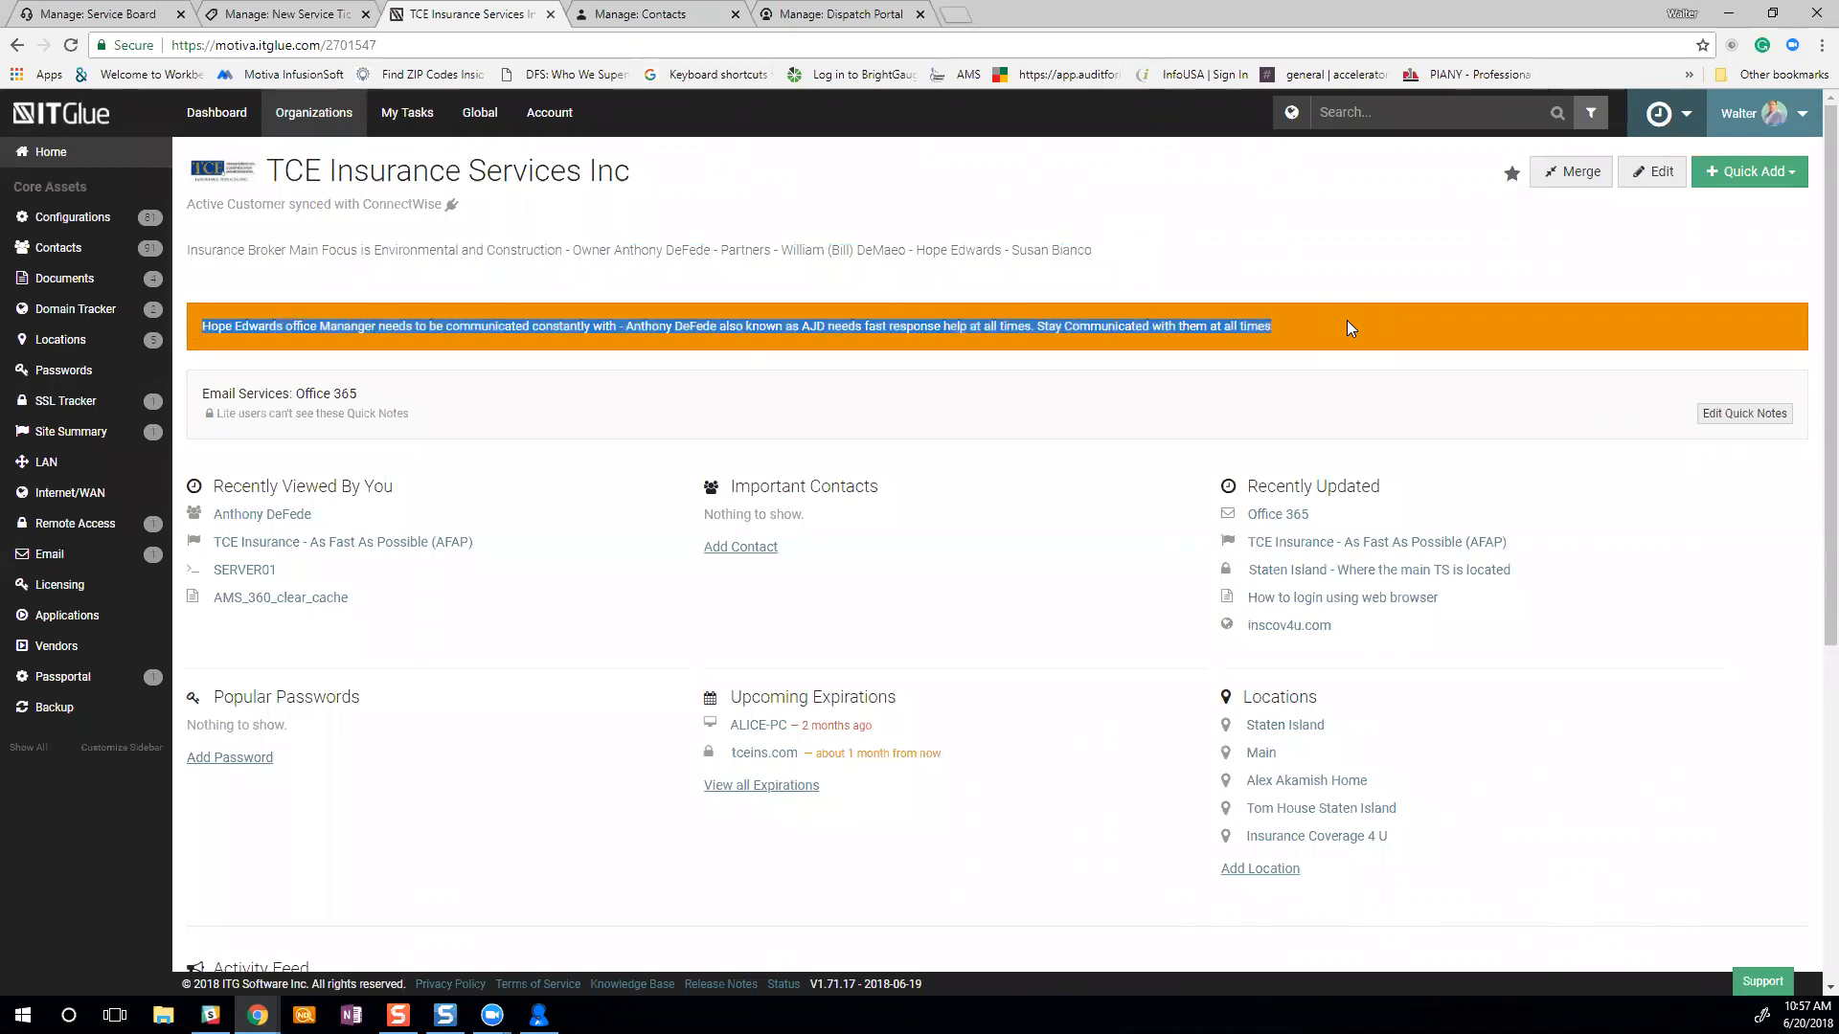
pyautogui.click(738, 302)
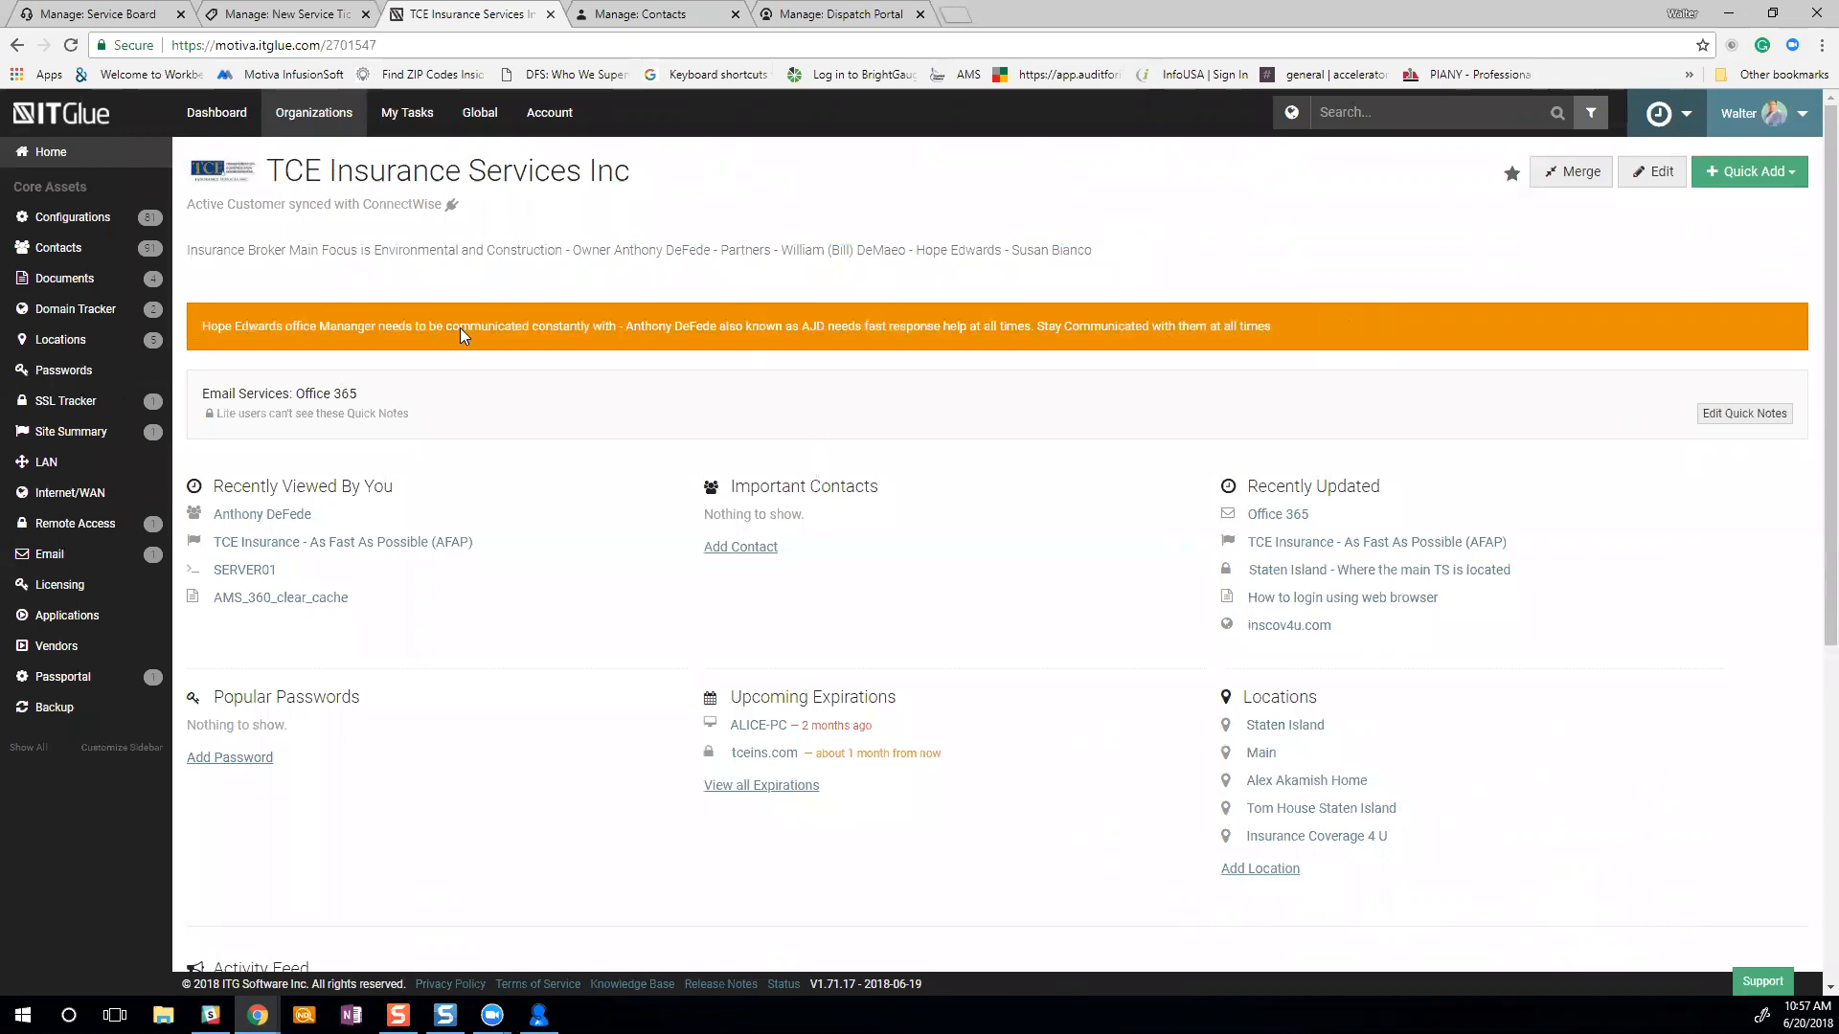
pyautogui.moveTo(684, 173); pyautogui.dragTo(305, 173)
pyautogui.click(977, 432)
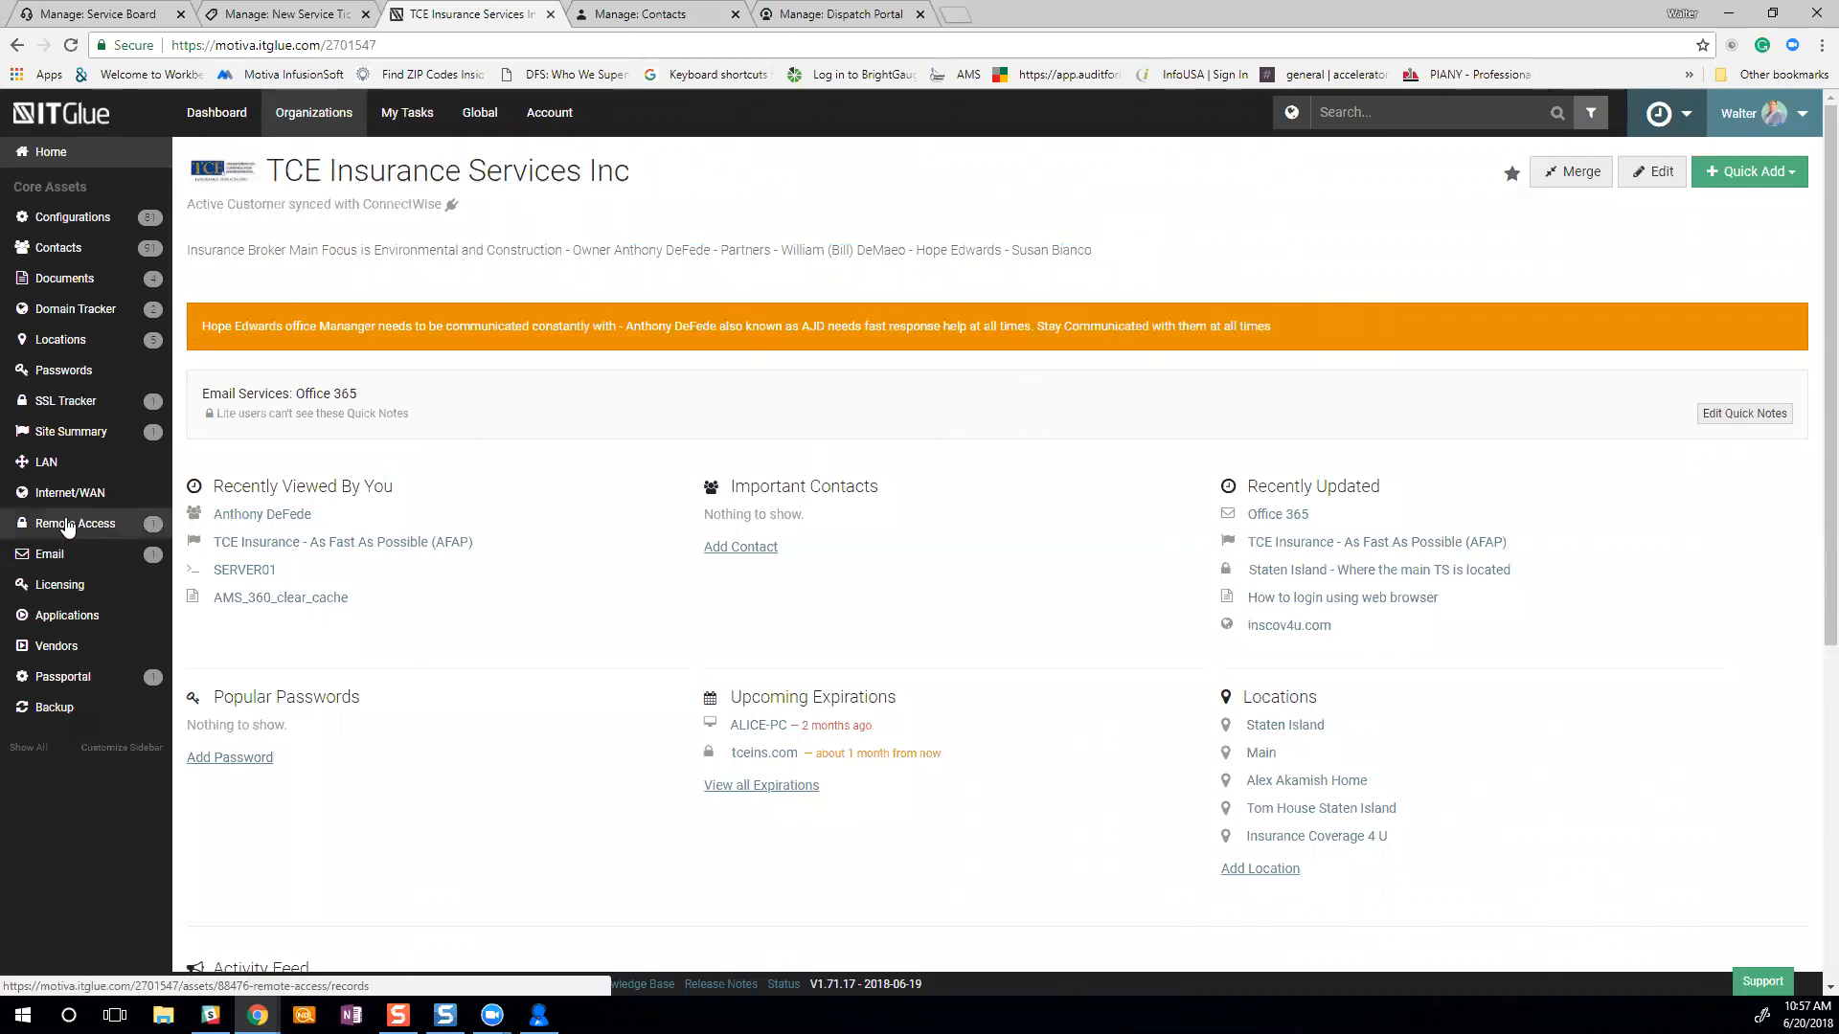
# Open TCE's Staten Island remote access record and its linked 'How to login using web browser' guide
pyautogui.click(69, 523)
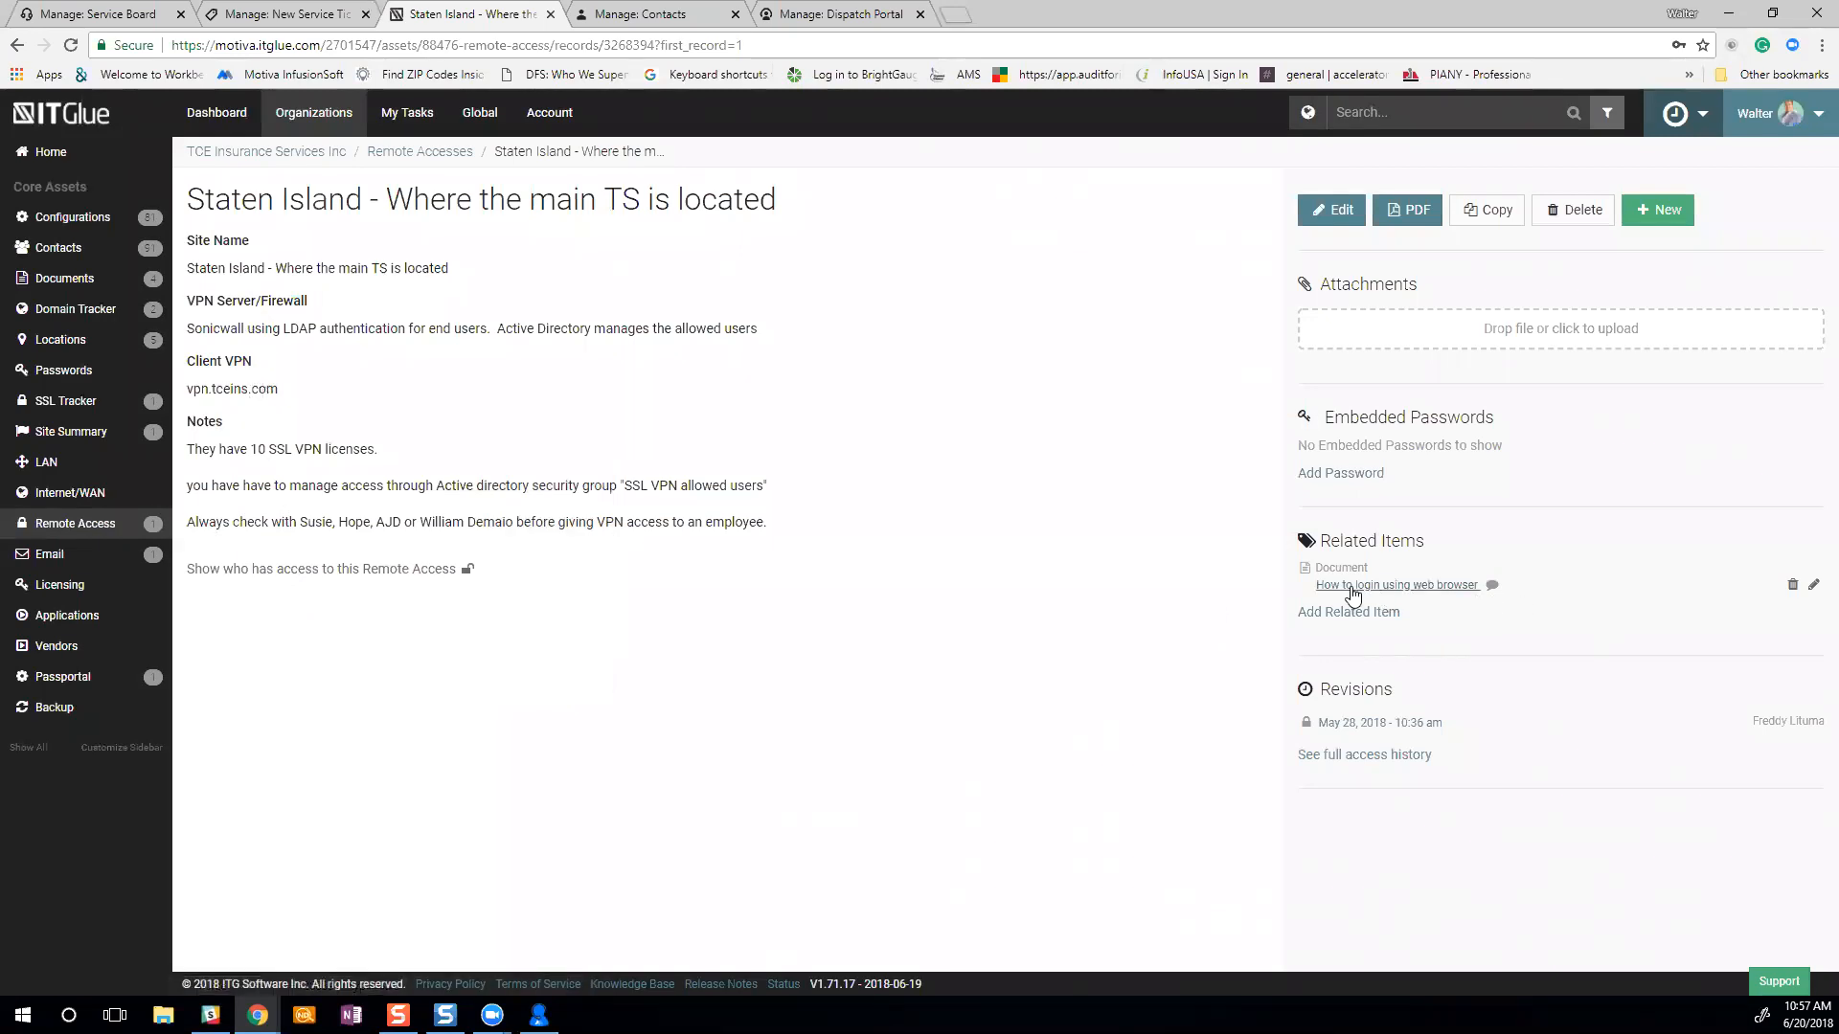
pyautogui.click(1354, 585)
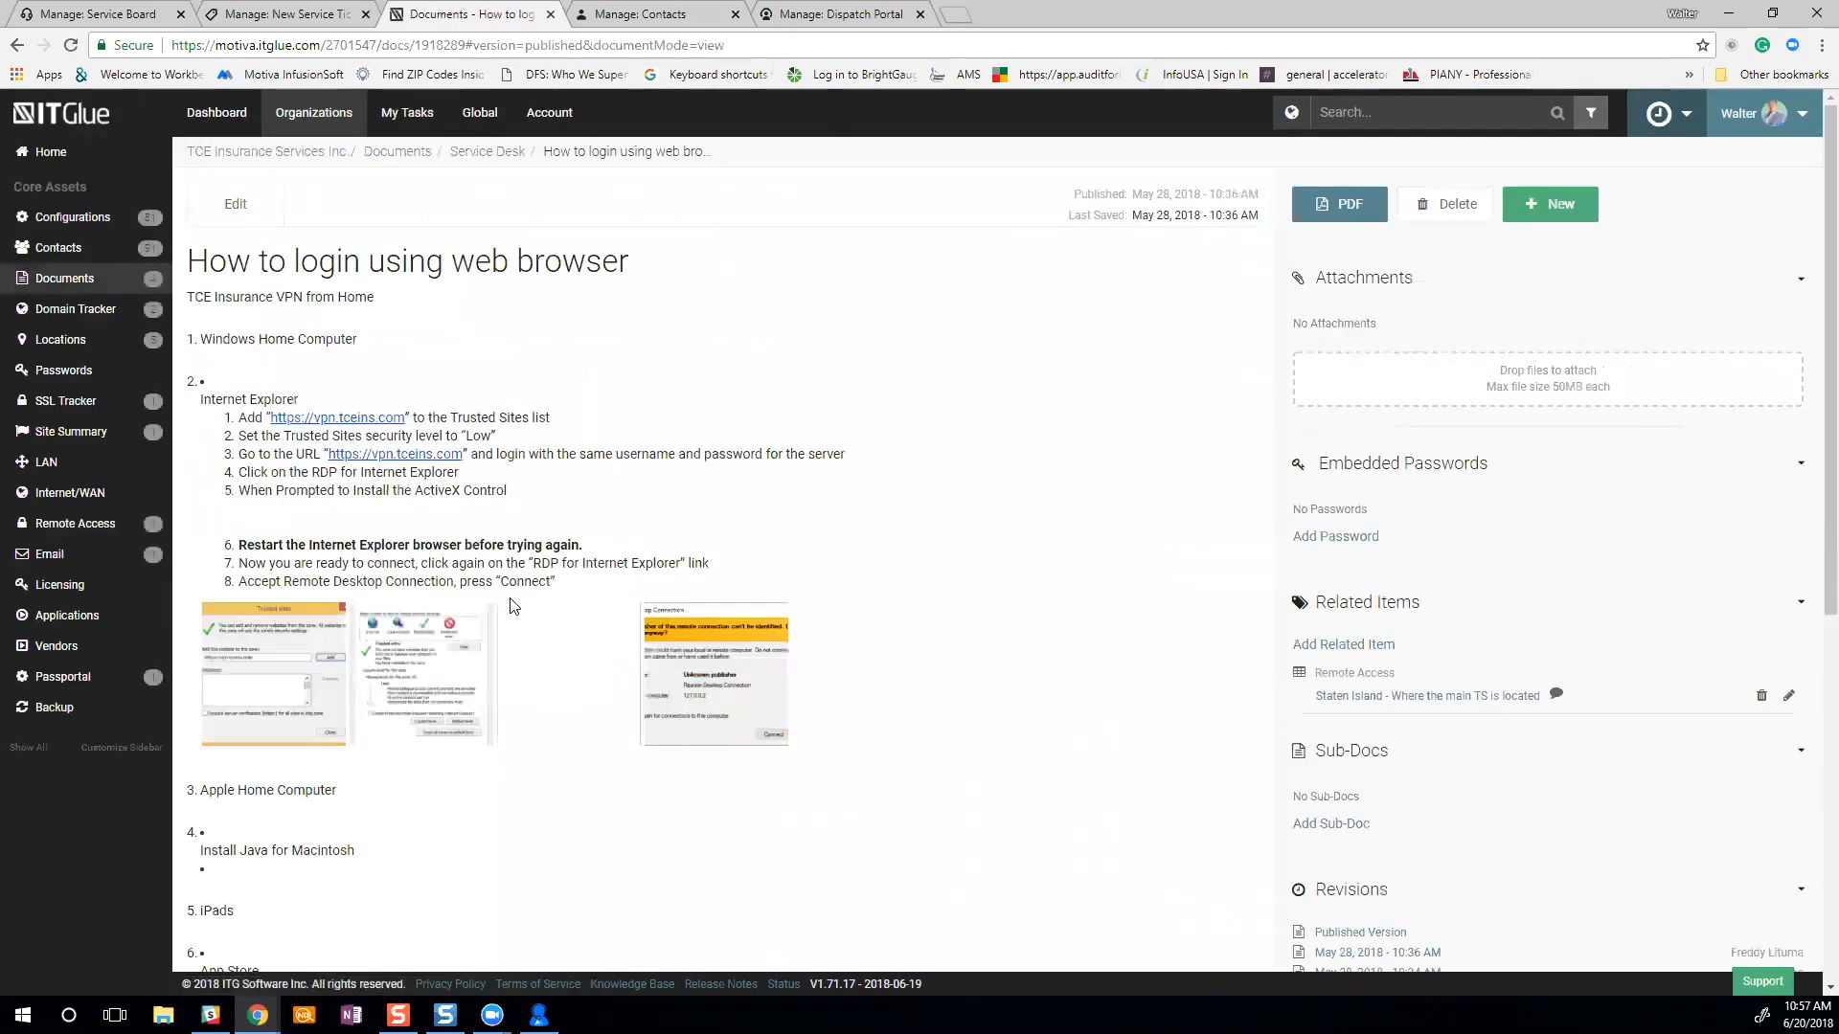
pyautogui.scroll(-7, 514, 589)
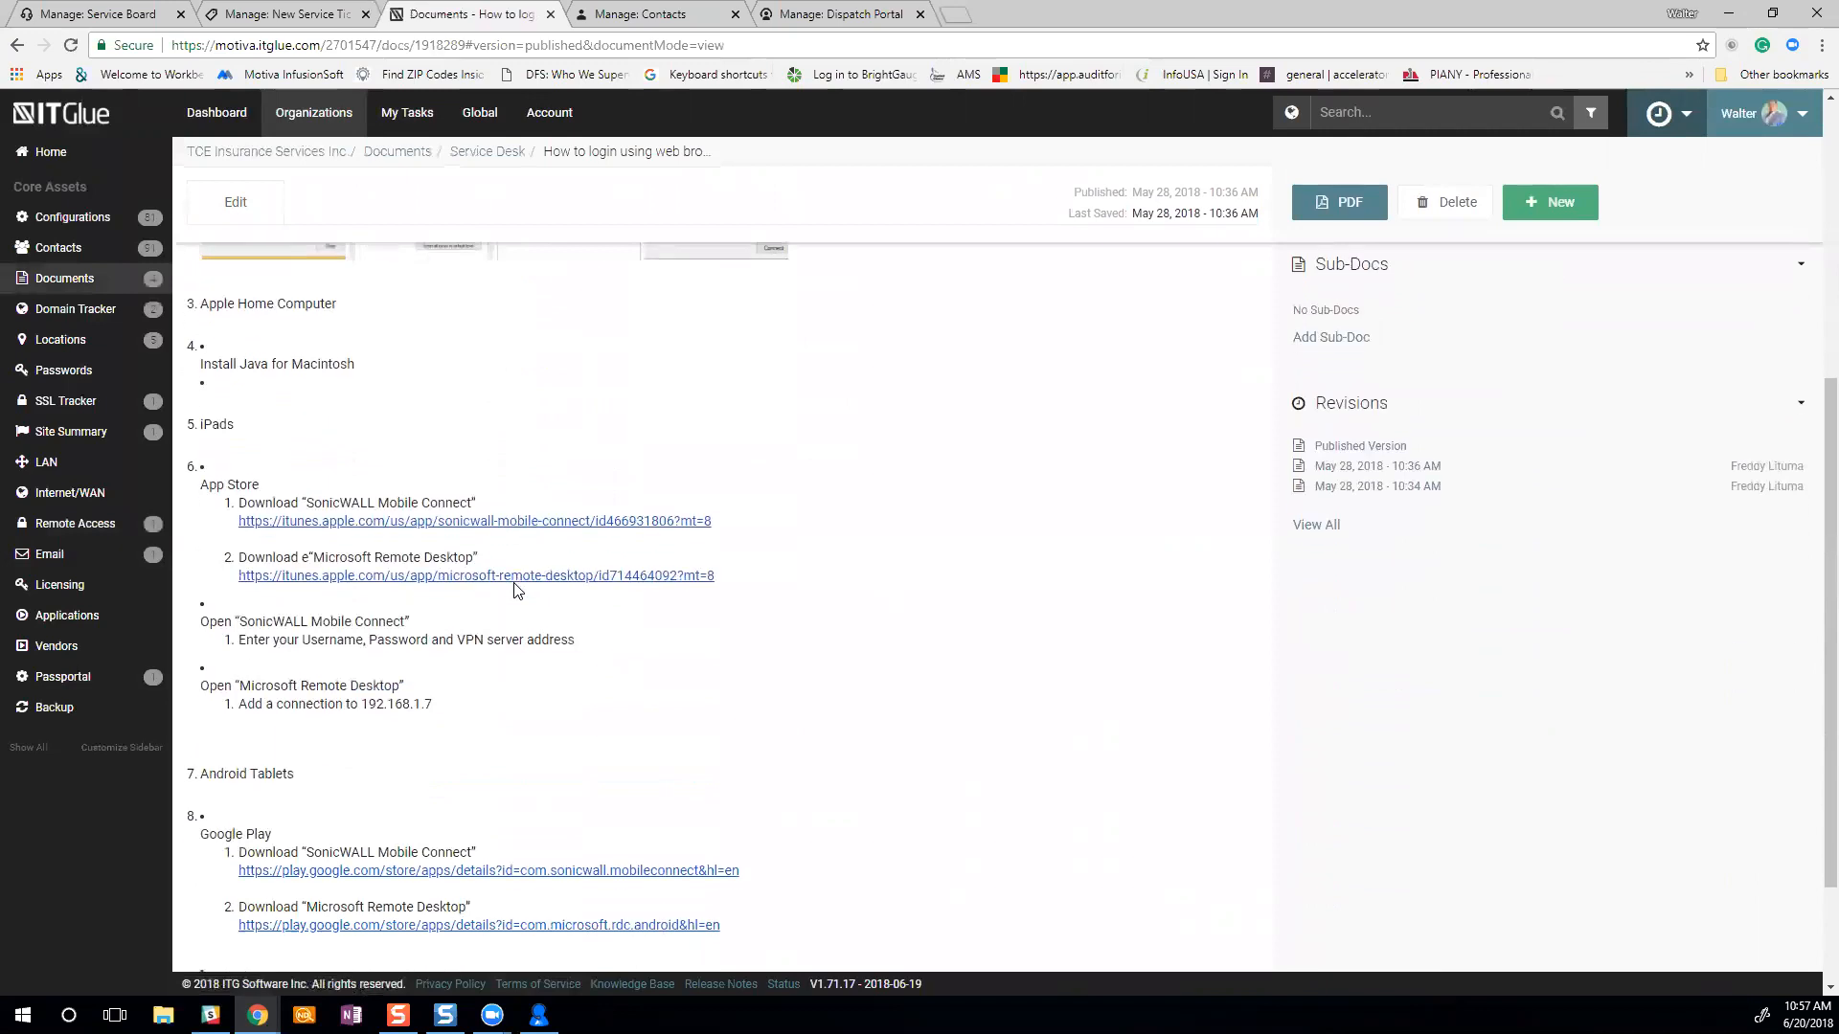
pyautogui.scroll(7, 514, 589)
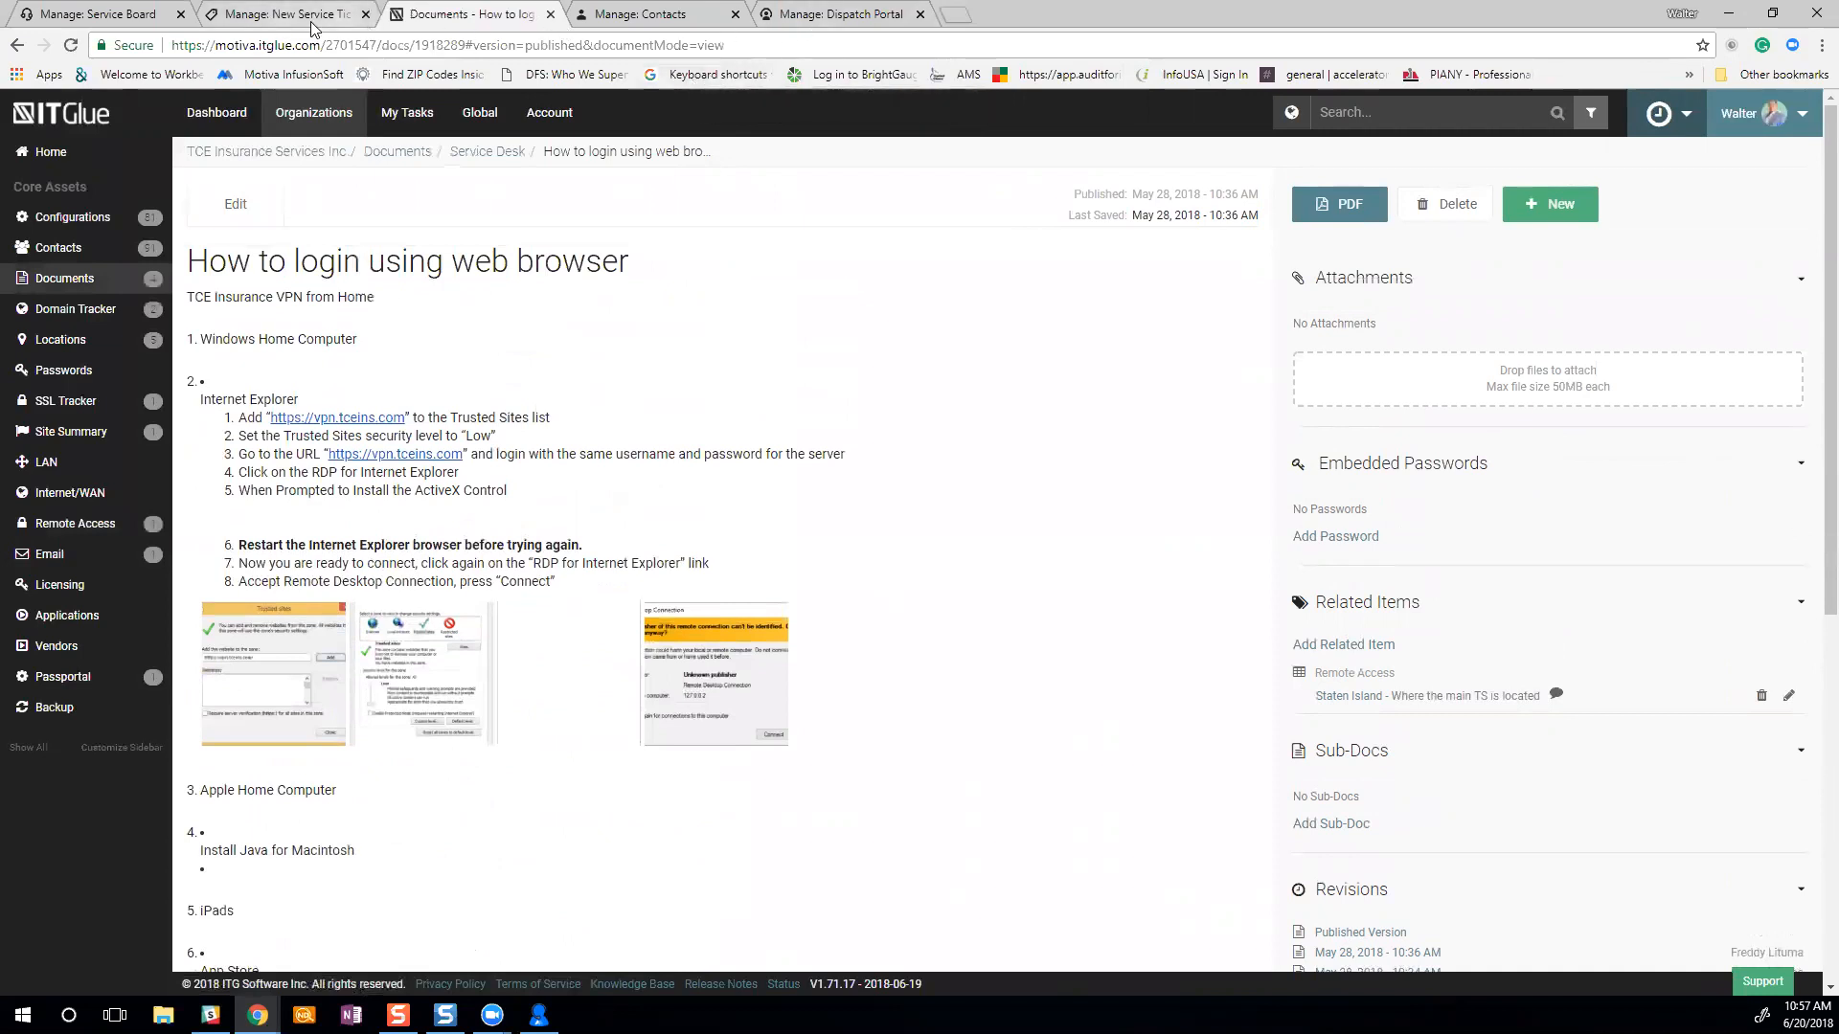
pyautogui.click(1408, 111)
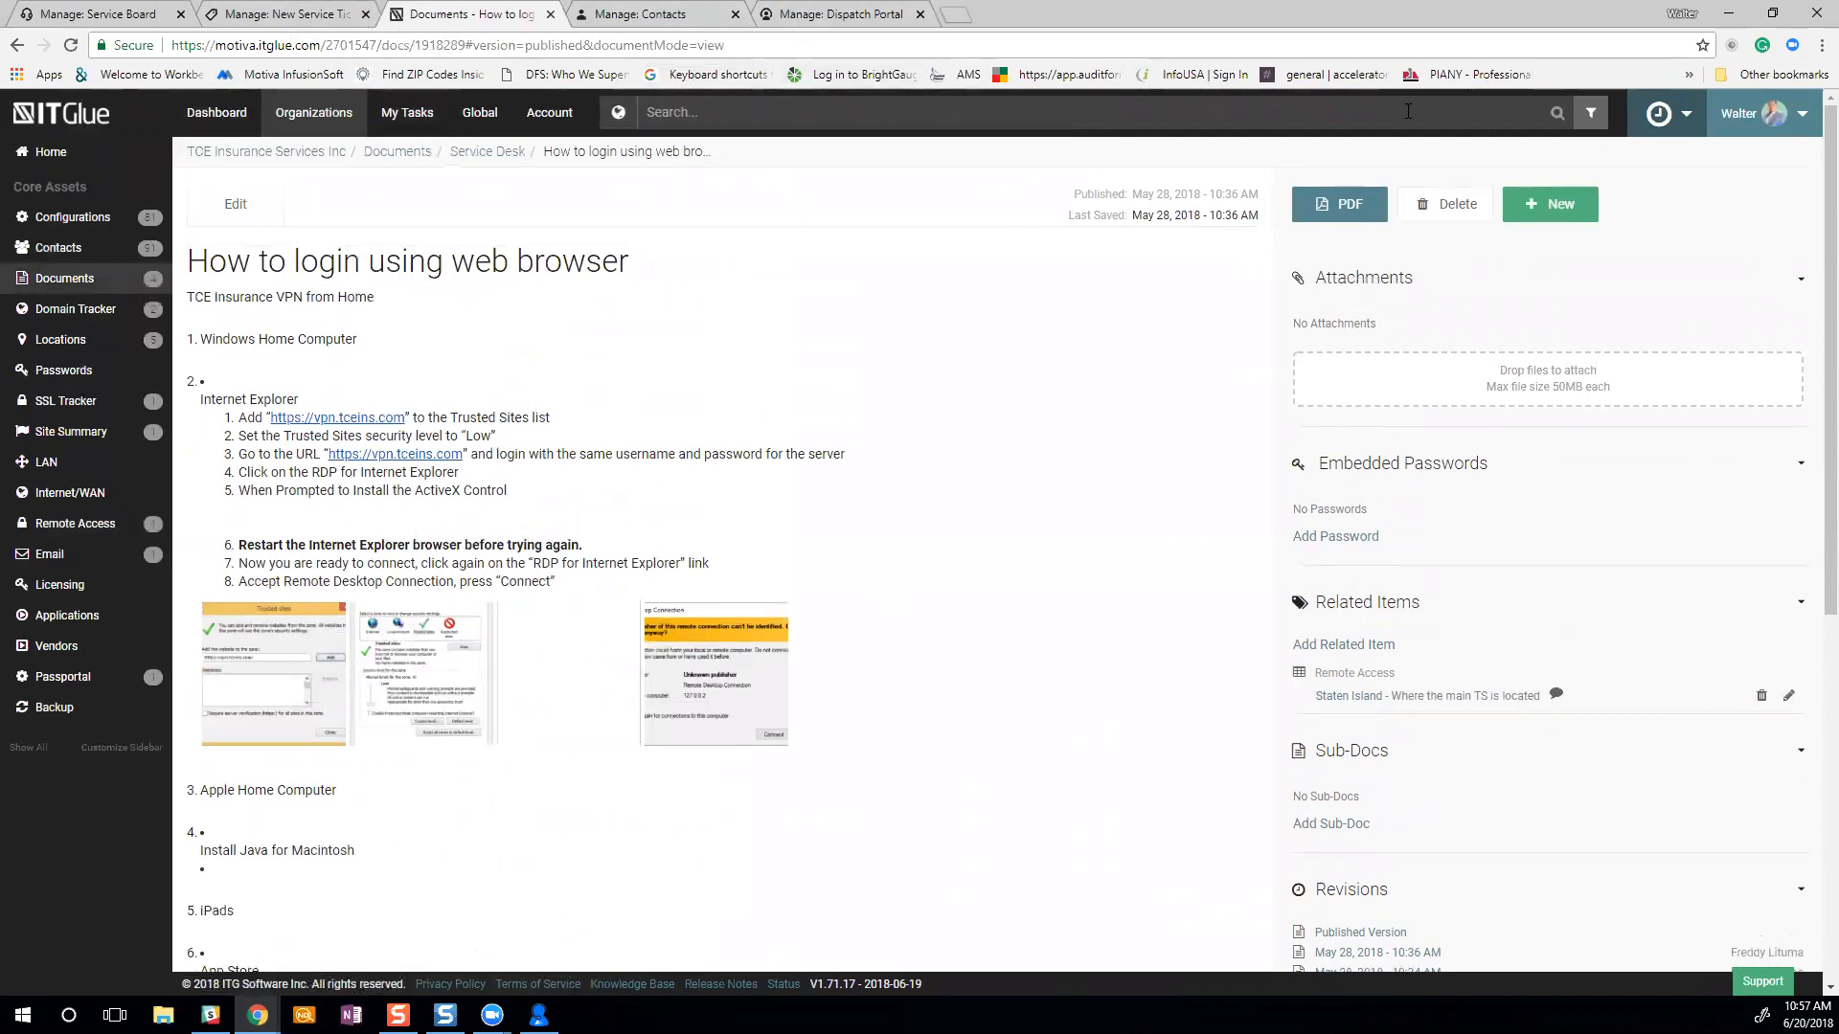
# Search for 'call rou', open Call Routing 101, and review its service-flow diagram
pyautogui.write('callrou')
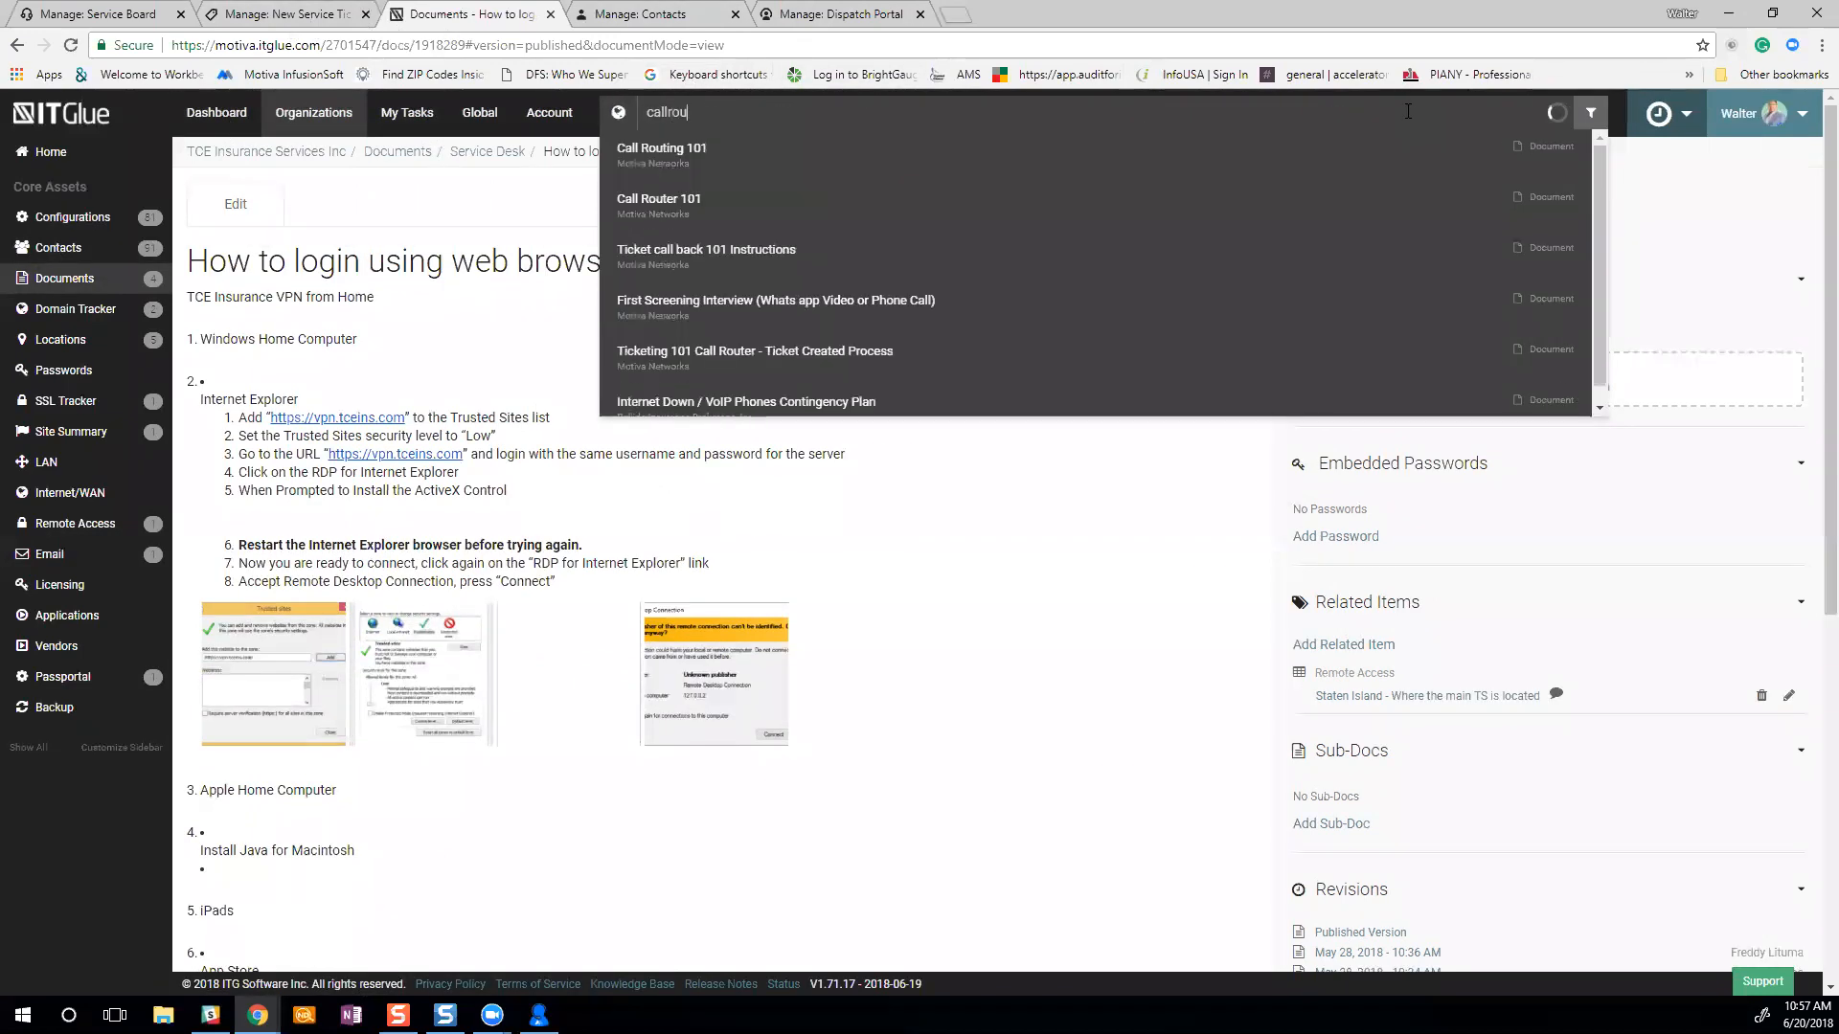
pyautogui.press('BackSpace')
pyautogui.press('BackSpace')
pyautogui.write('rou')
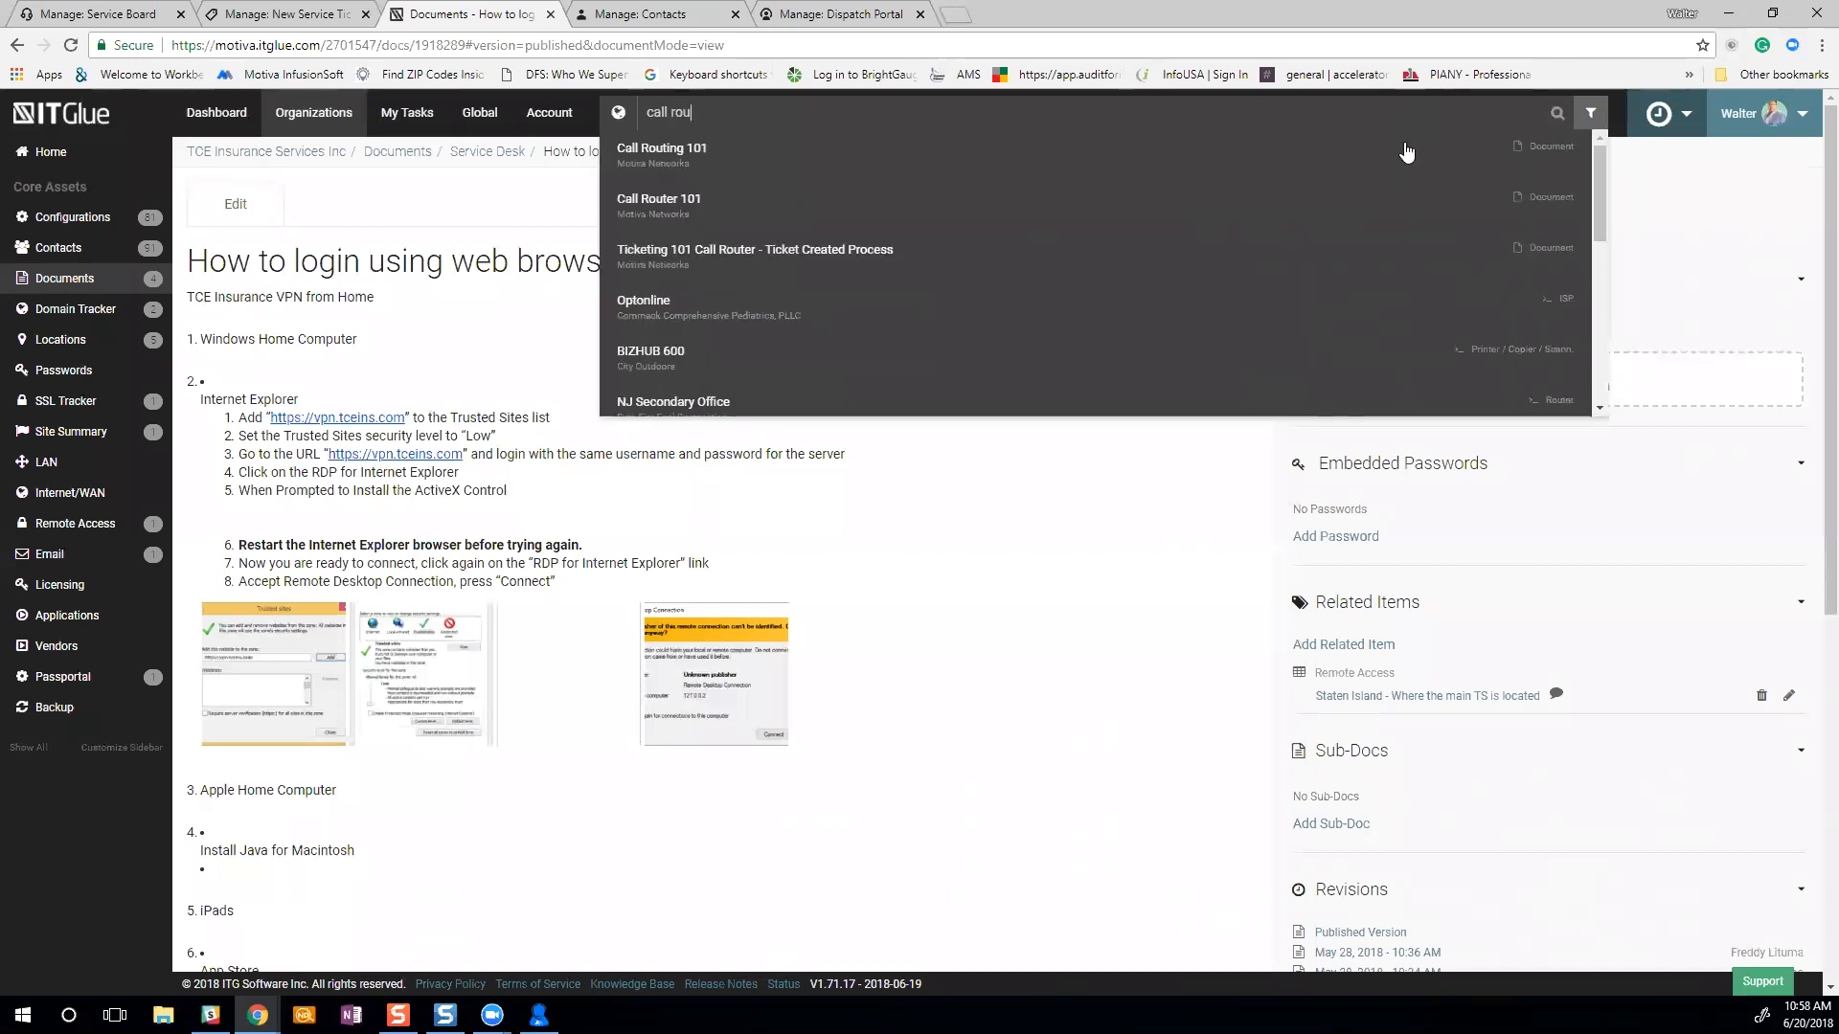
pyautogui.click(681, 158)
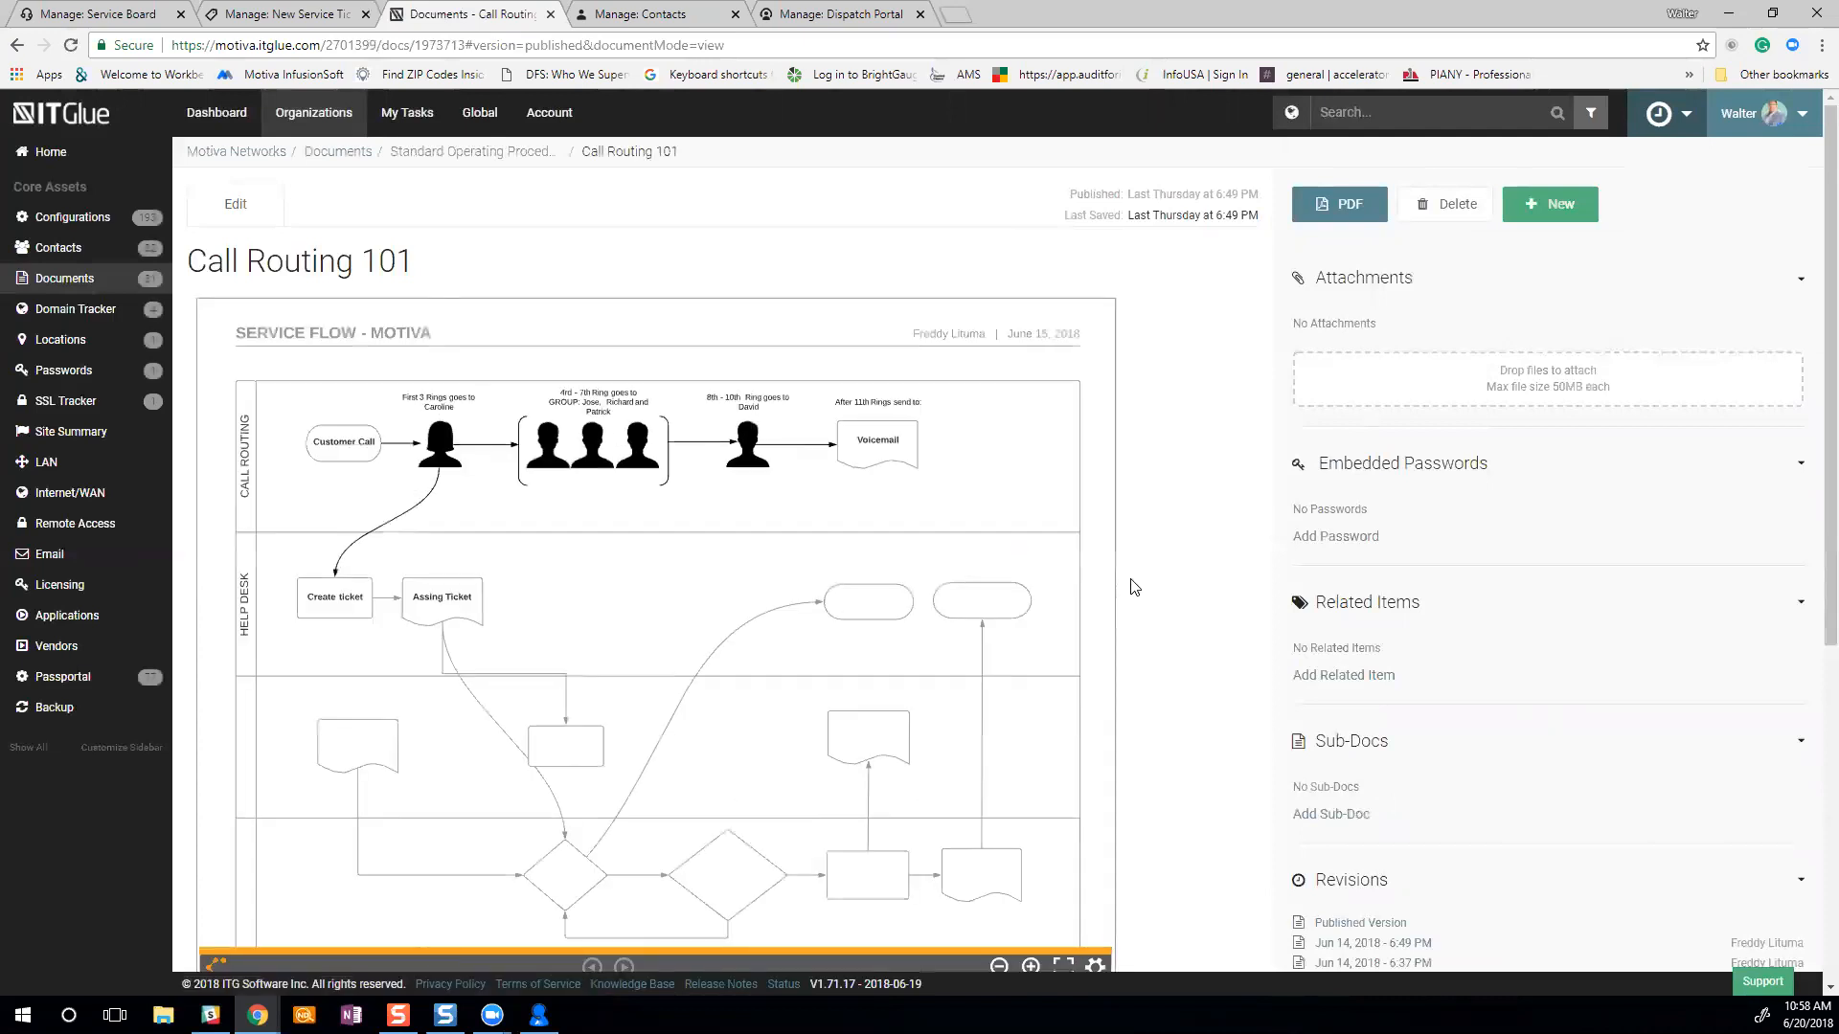
pyautogui.scroll(-6, 1134, 586)
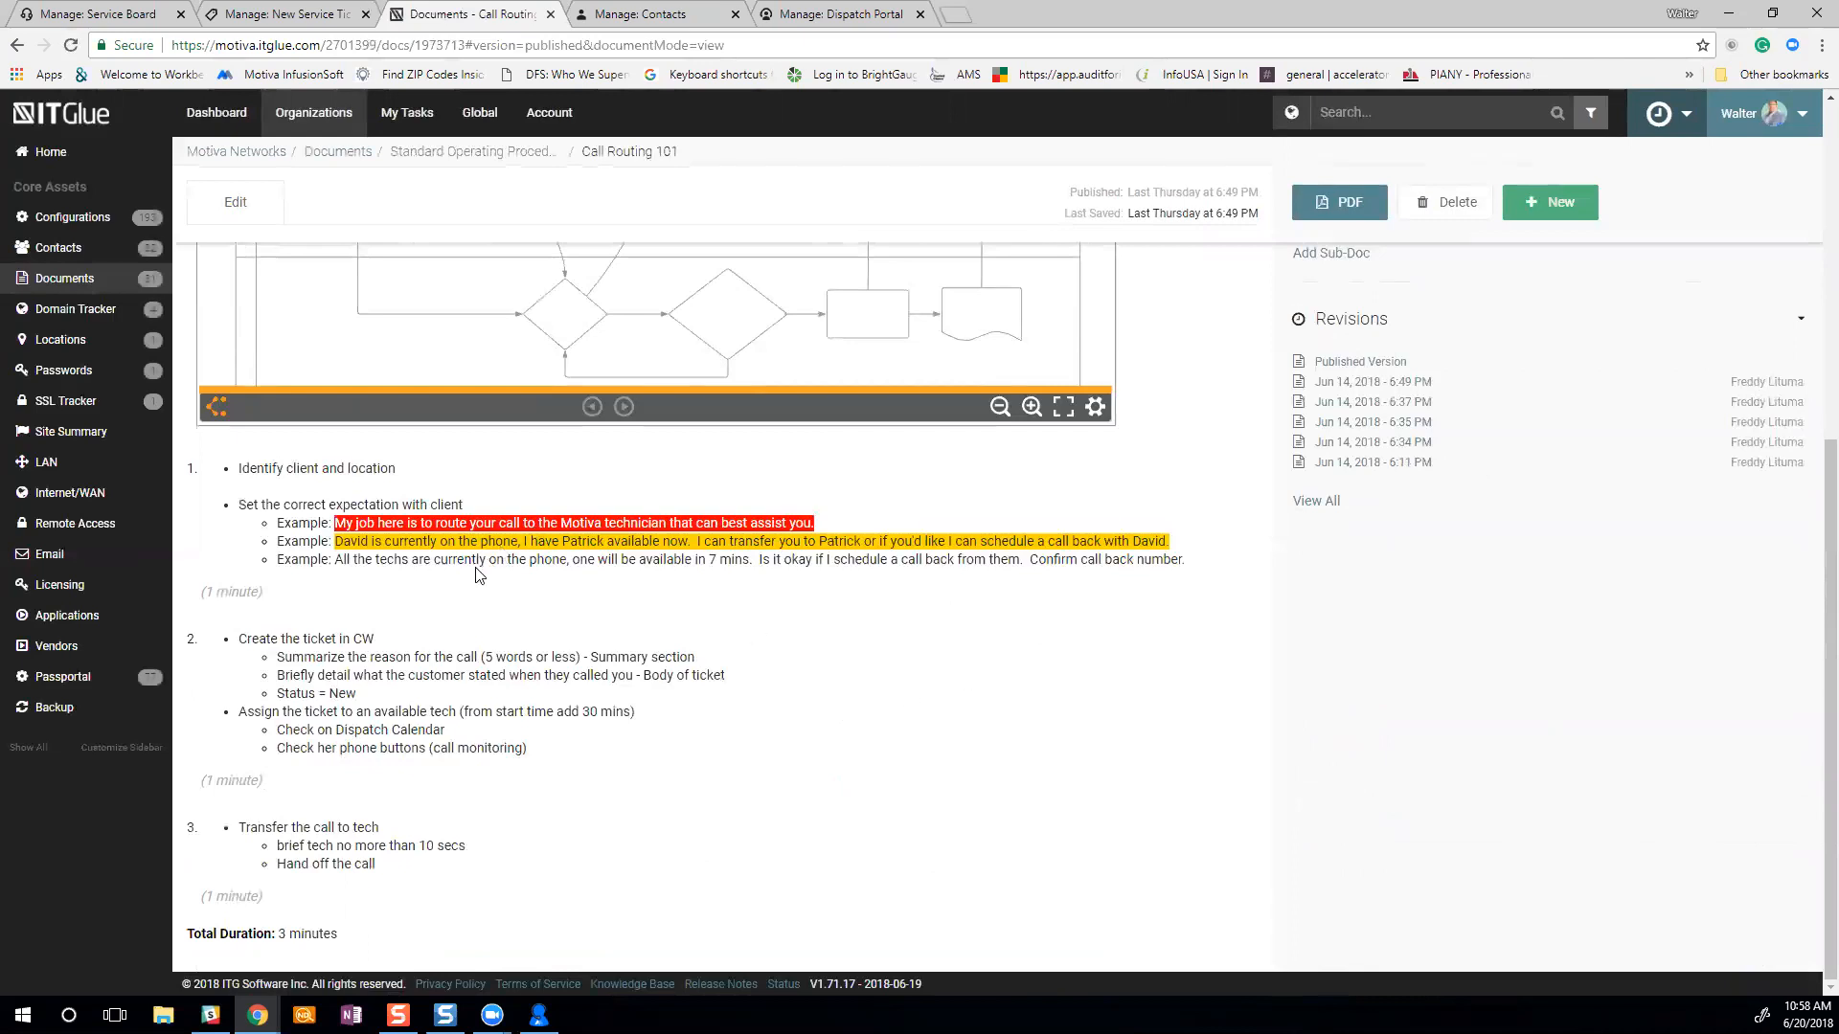
pyautogui.scroll(6, 479, 573)
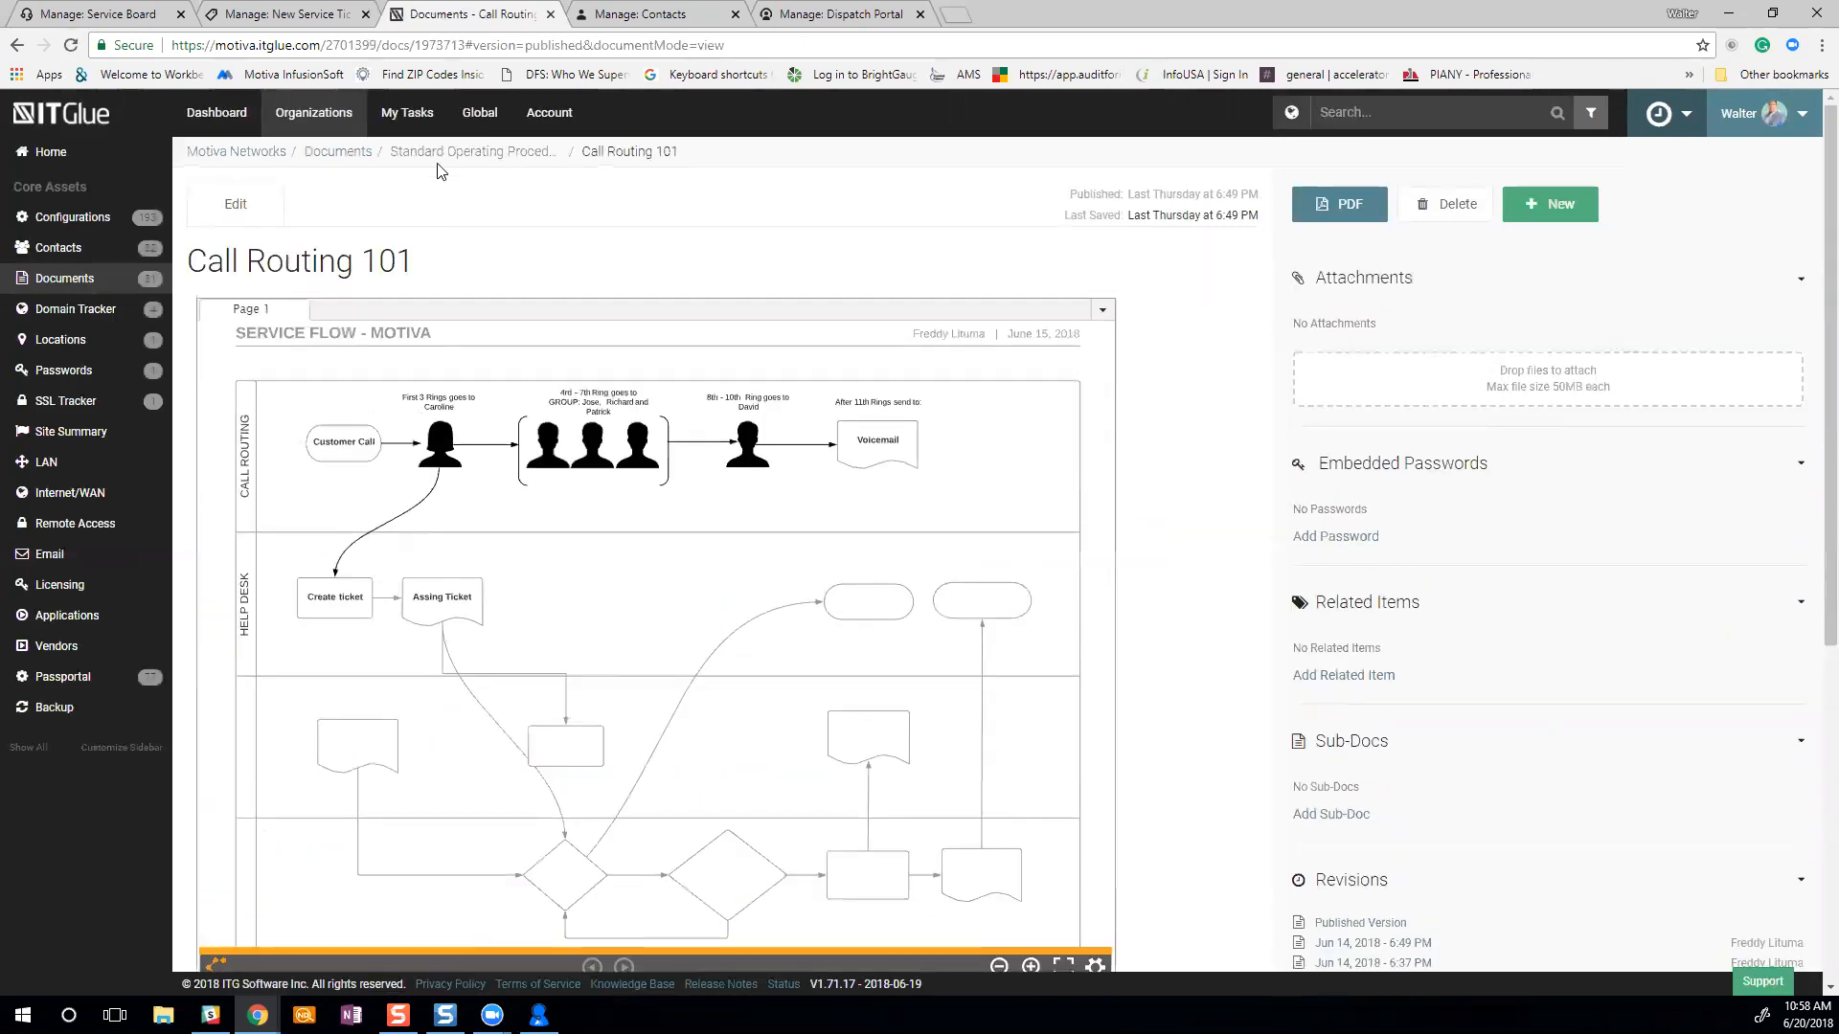
# Open the Ticketing 101 Call Router guide from the Employee Training (techs) folder
pyautogui.click(339, 153)
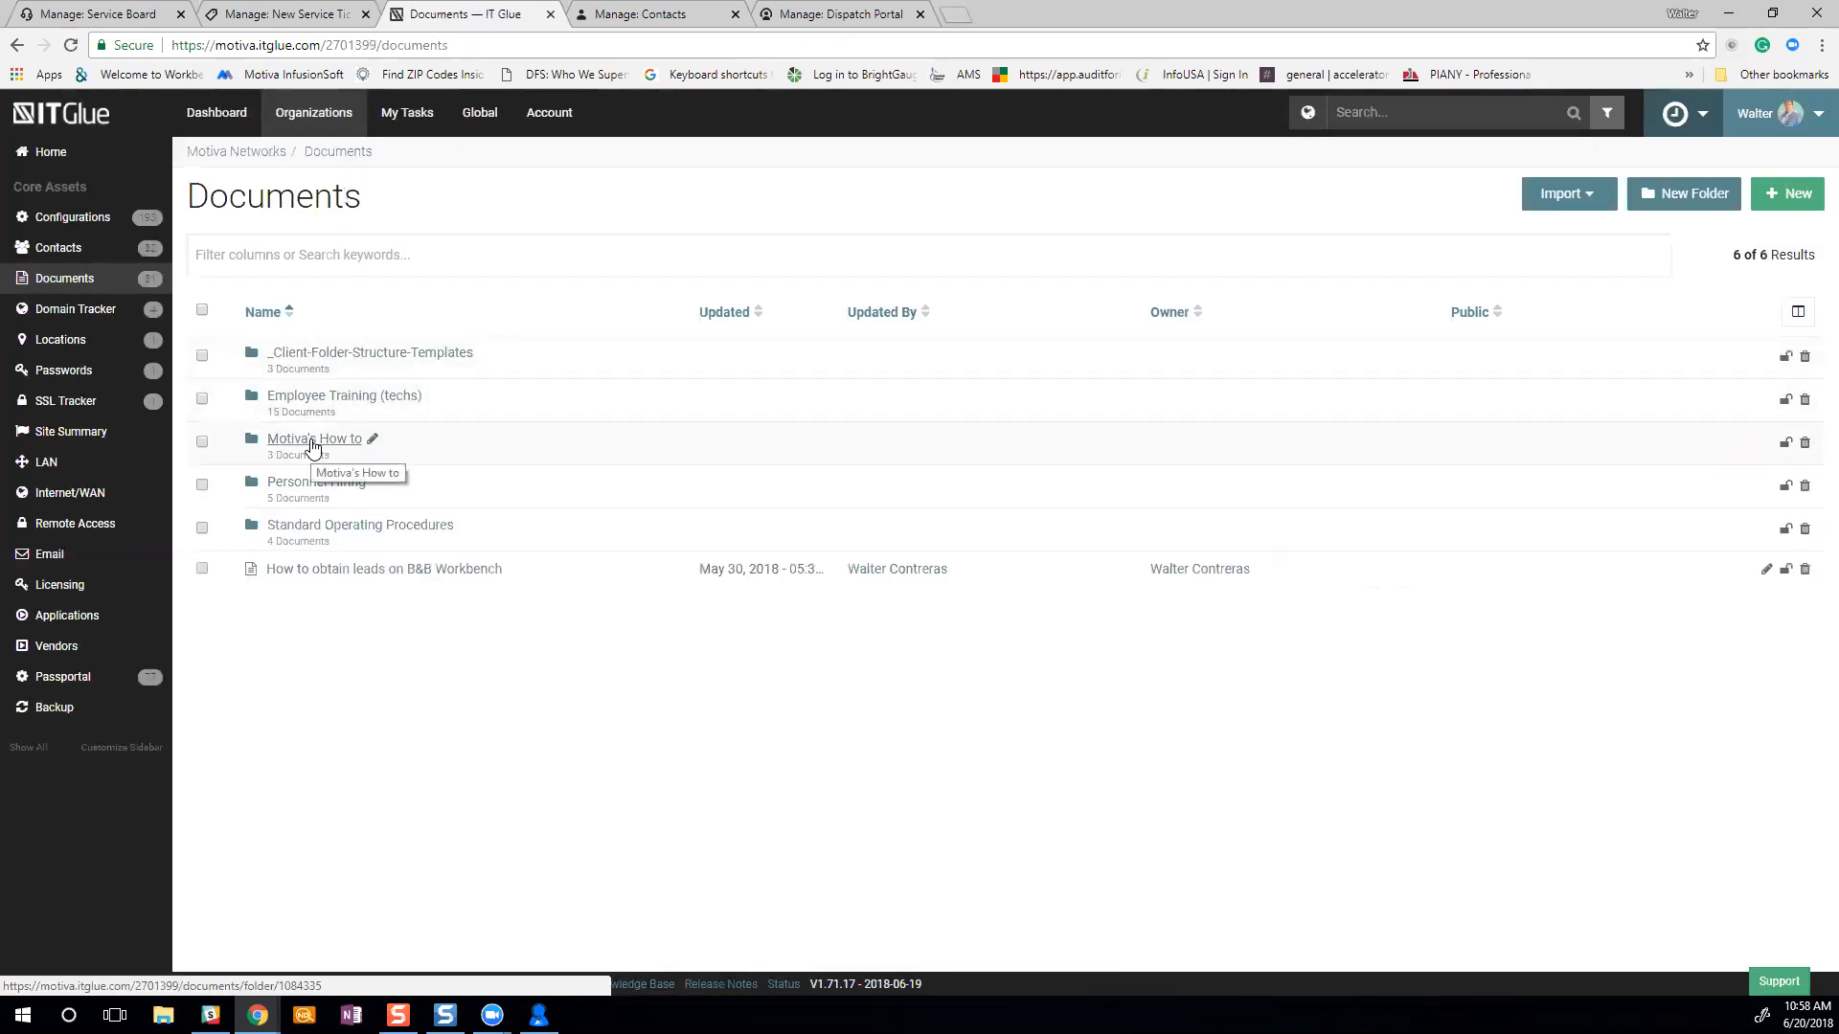
pyautogui.click(322, 397)
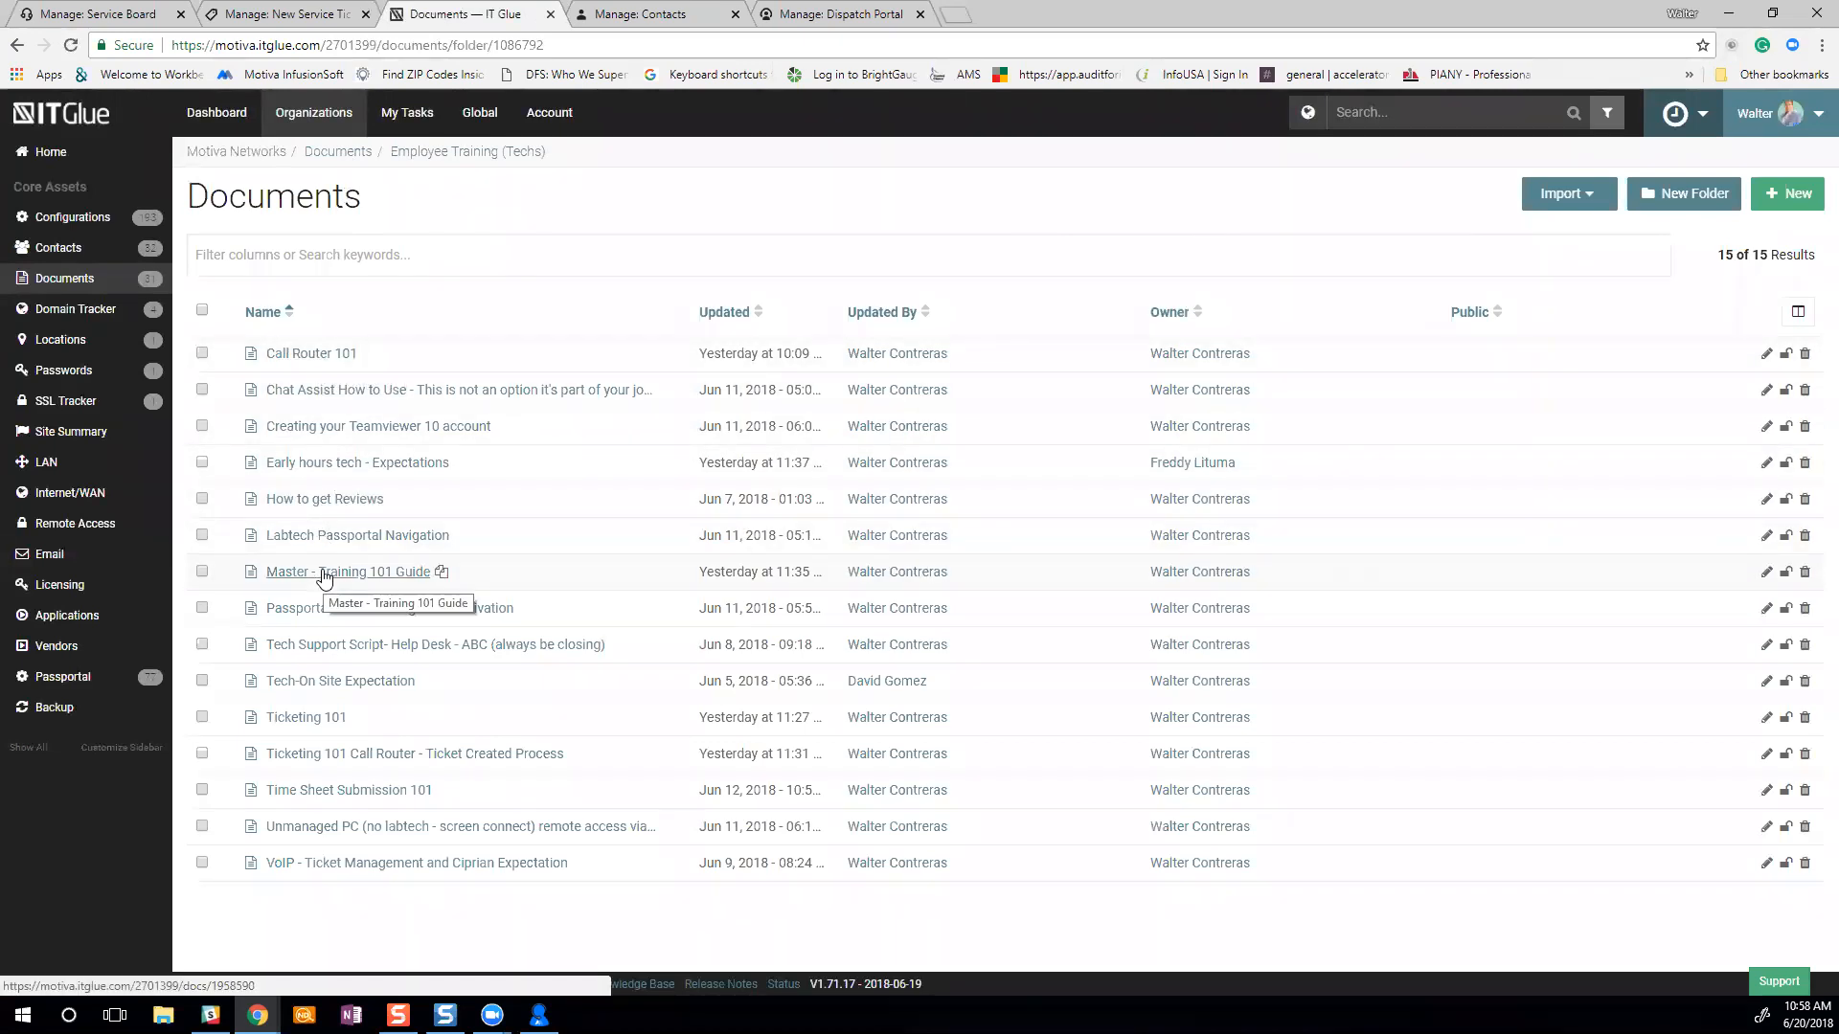
pyautogui.click(322, 754)
# Highlight the Sign off / Confirmation questions at the end of the guide
pyautogui.scroll(-15, 529, 728)
pyautogui.scroll(-8, 468, 689)
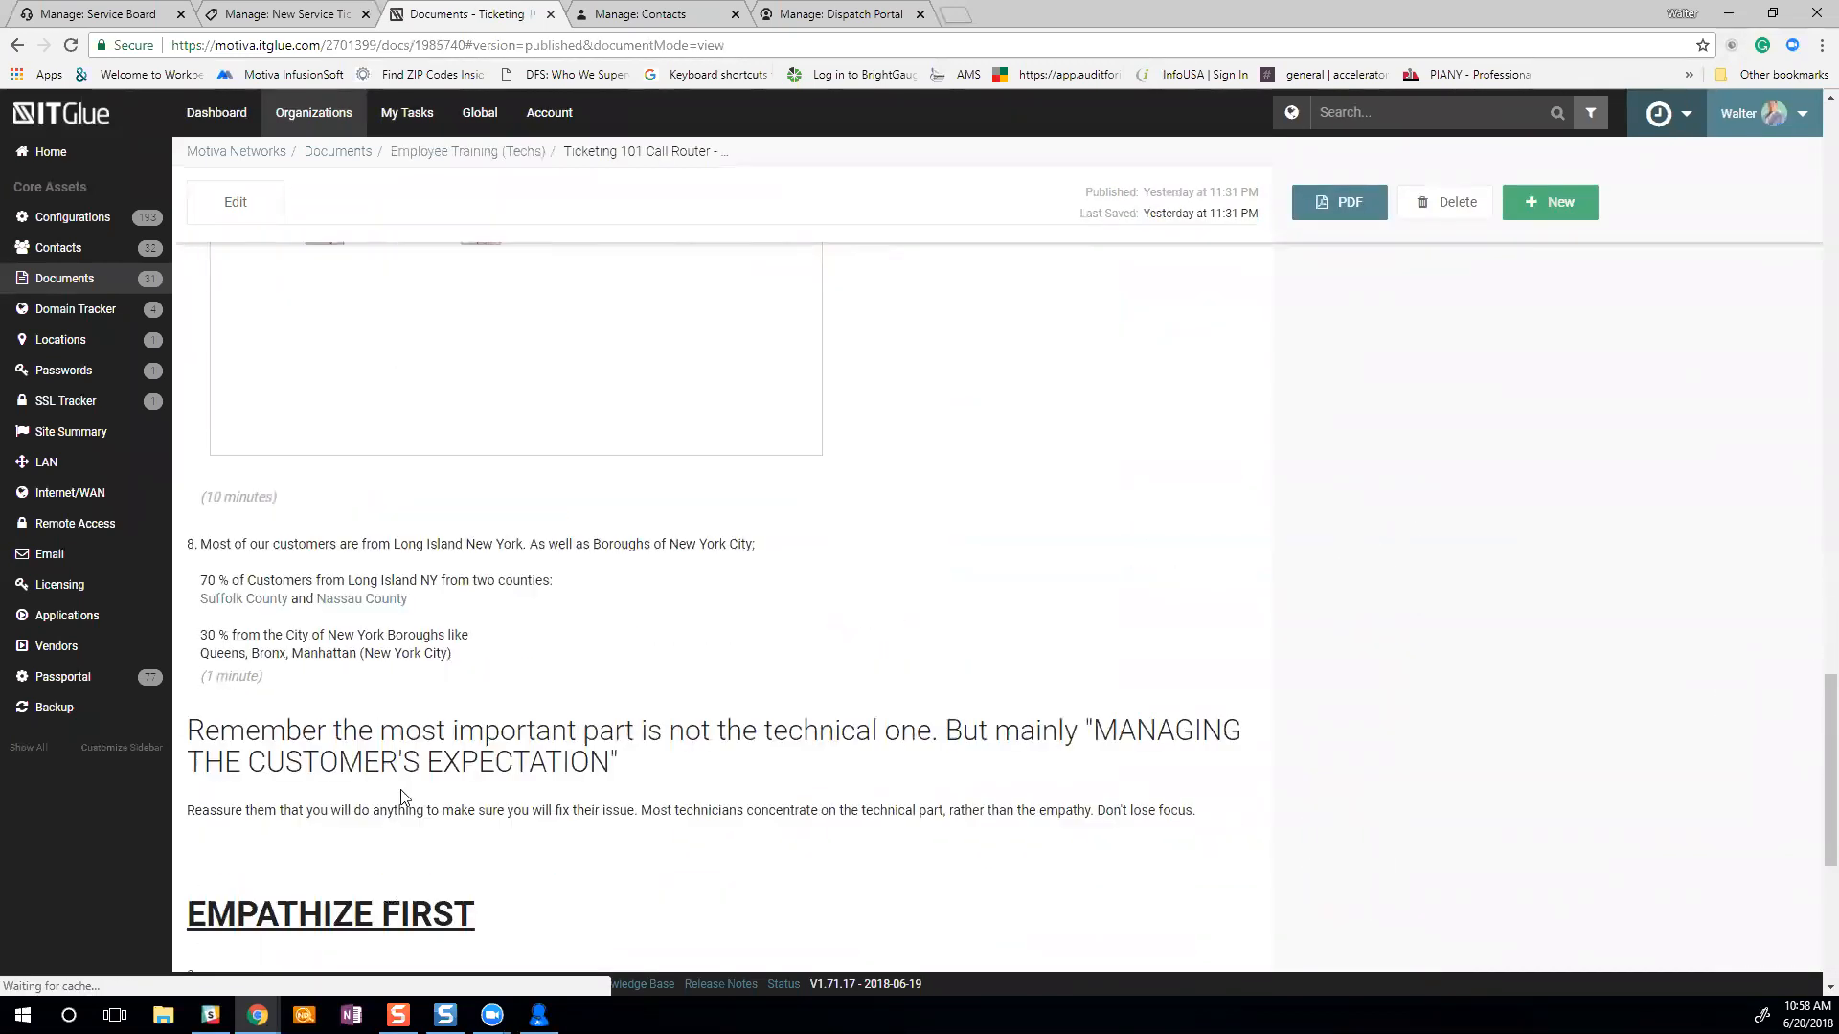
pyautogui.scroll(-2, 388, 686)
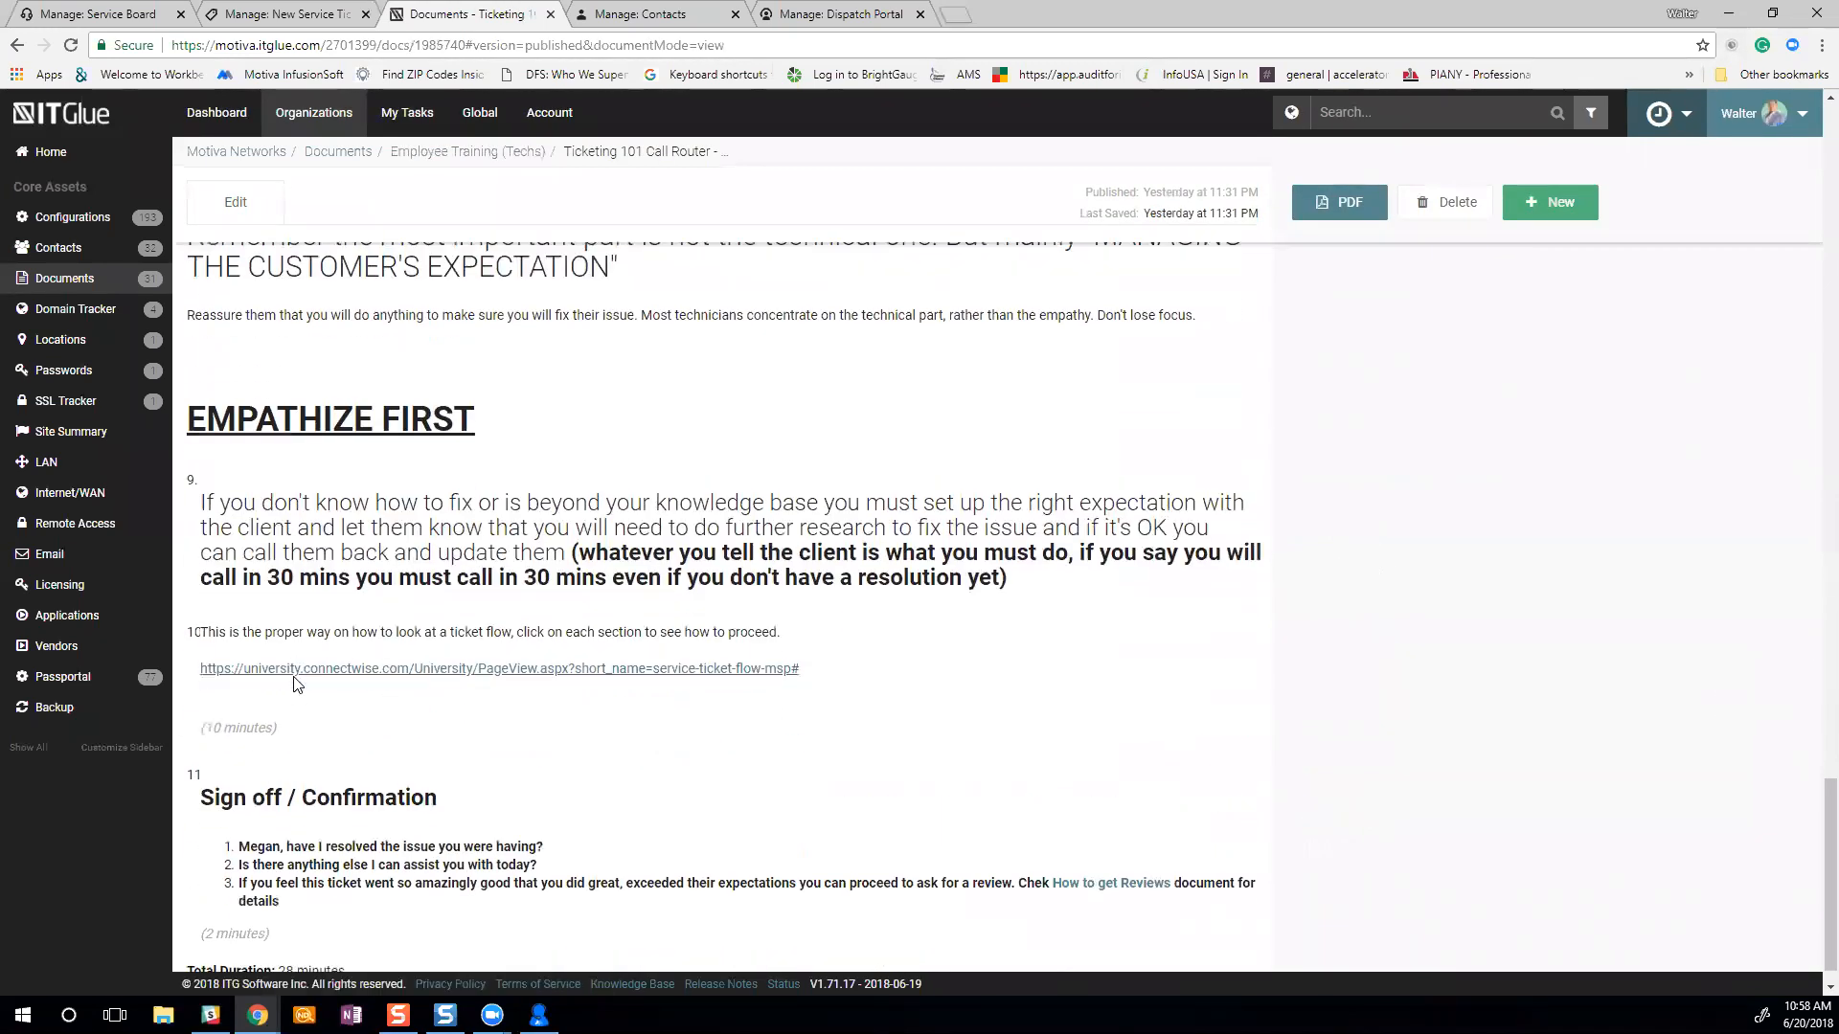
pyautogui.moveTo(256, 809); pyautogui.dragTo(574, 833)
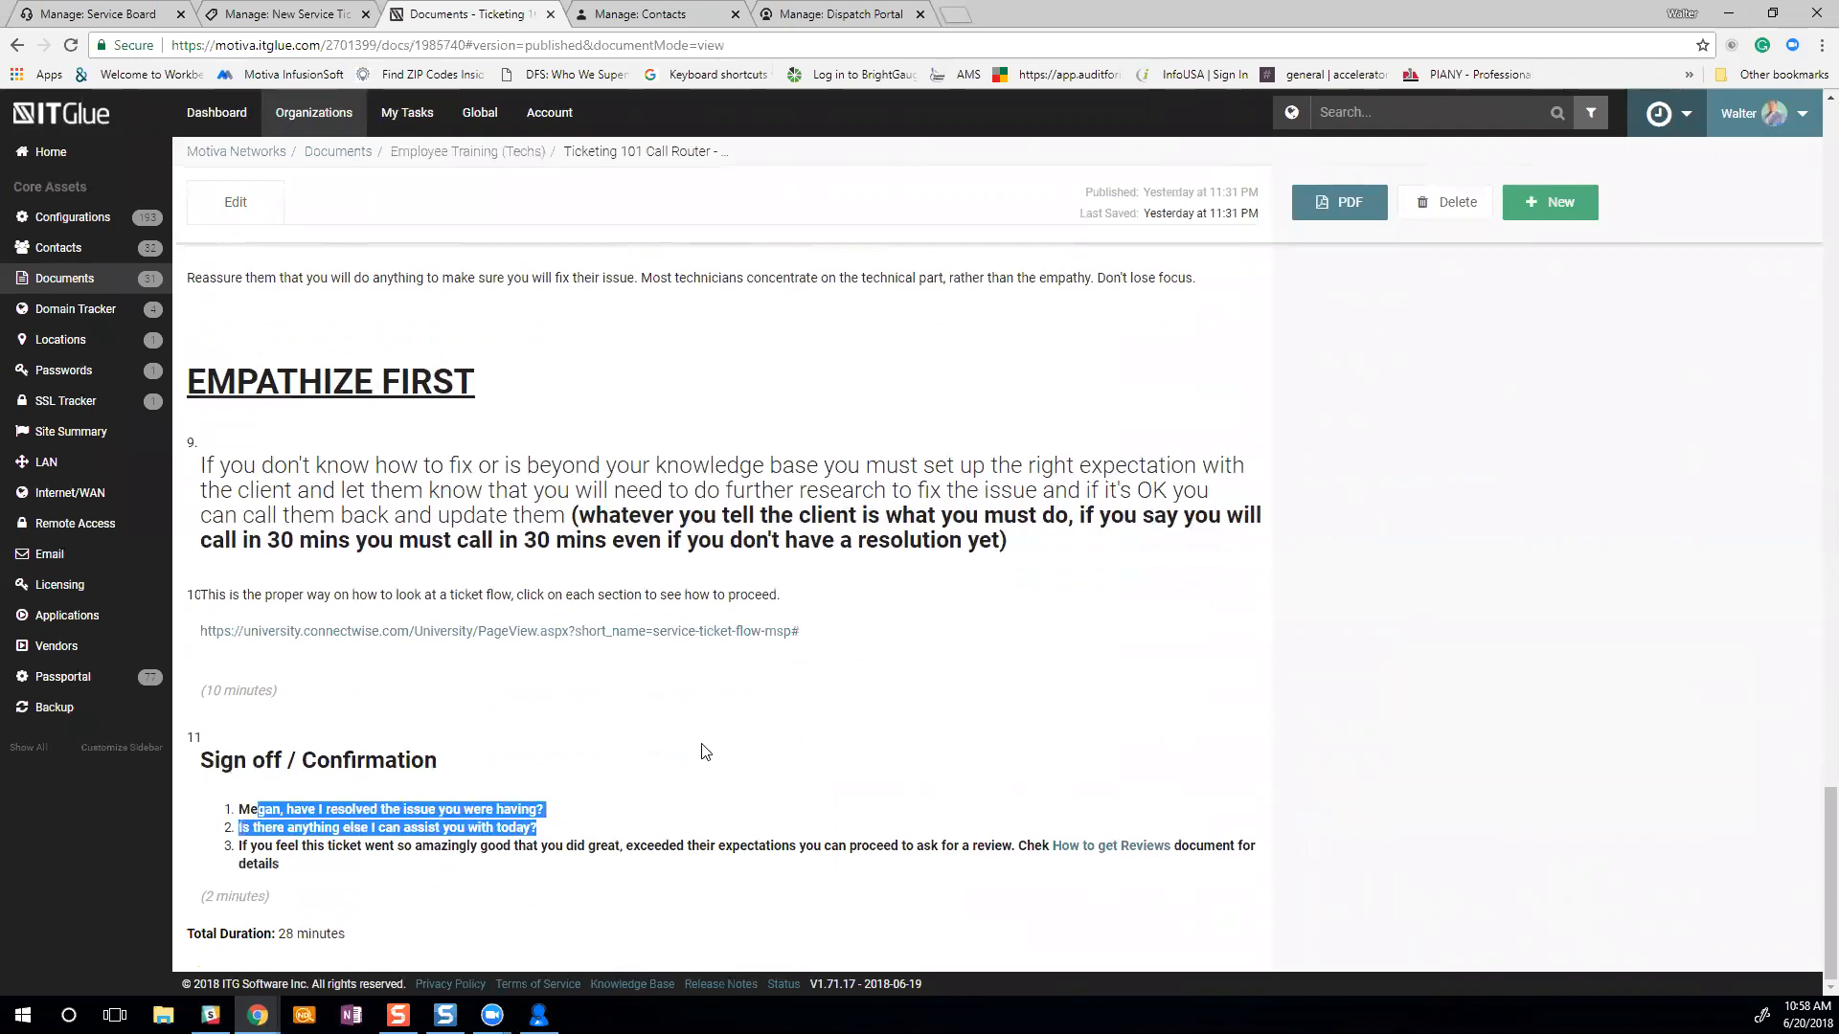
pyautogui.click(554, 898)
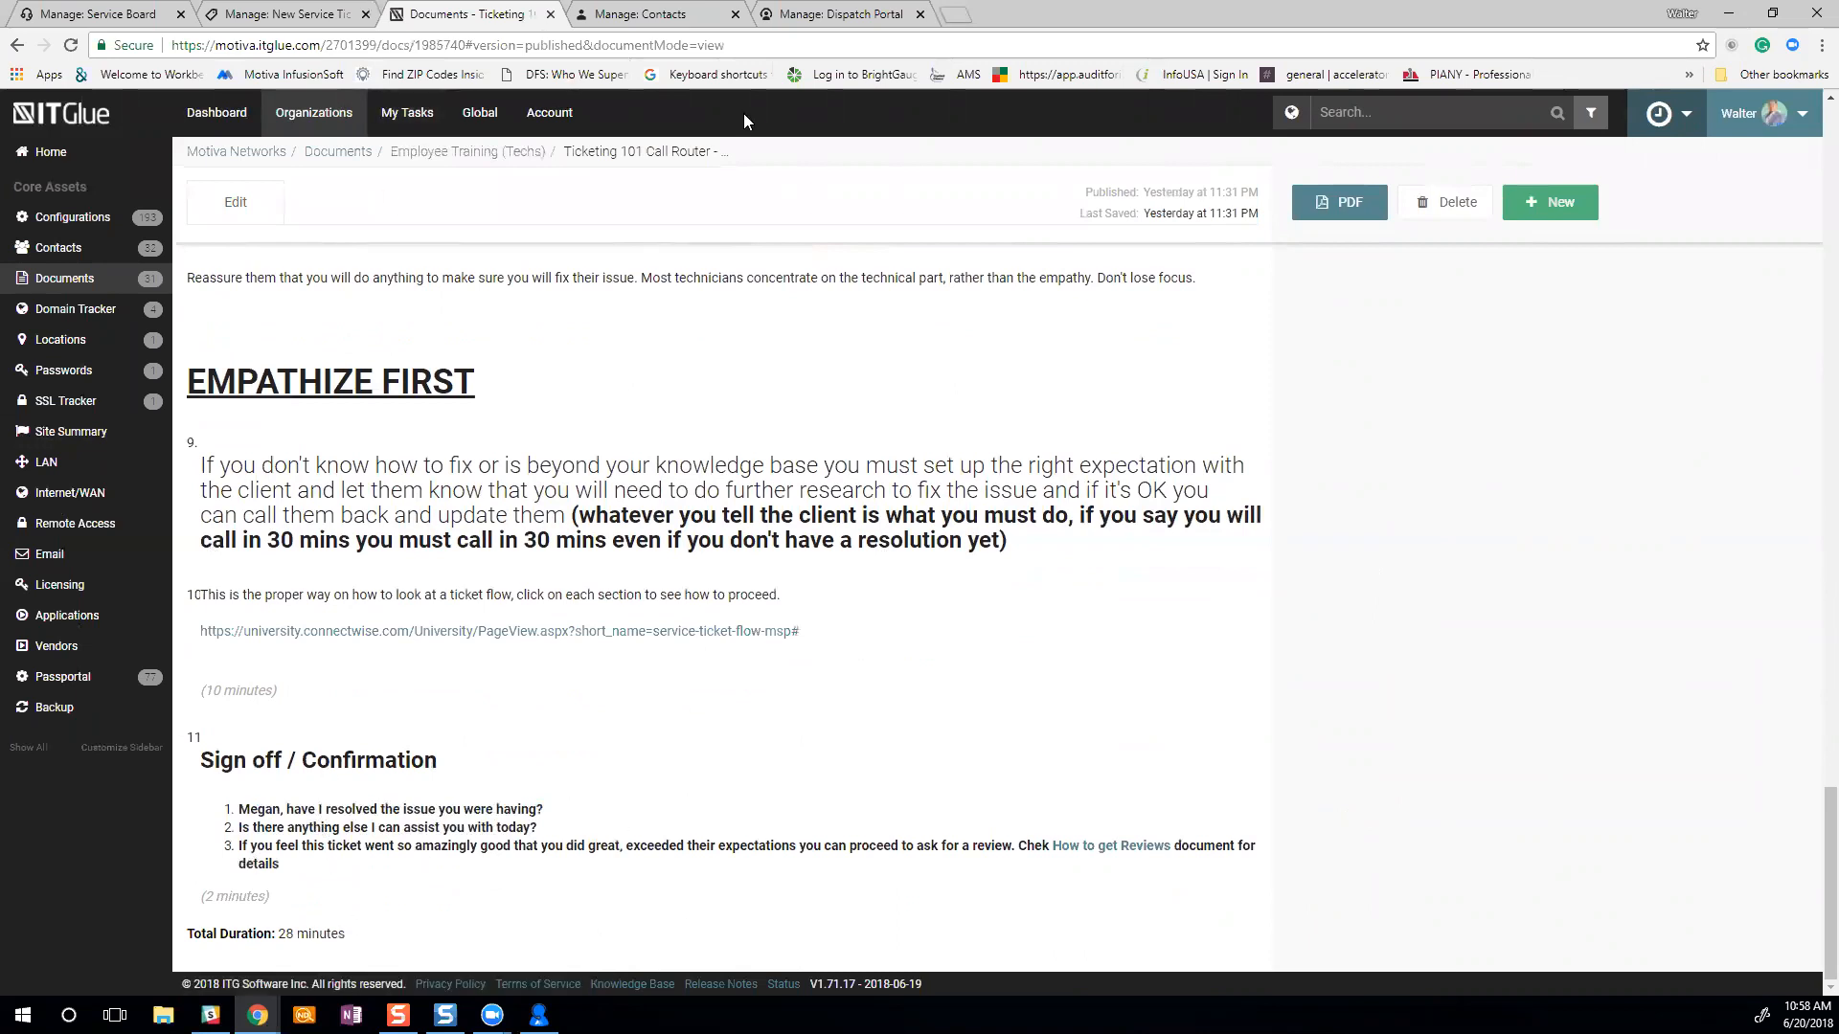
pyautogui.moveTo(341, 879); pyautogui.dragTo(232, 811)
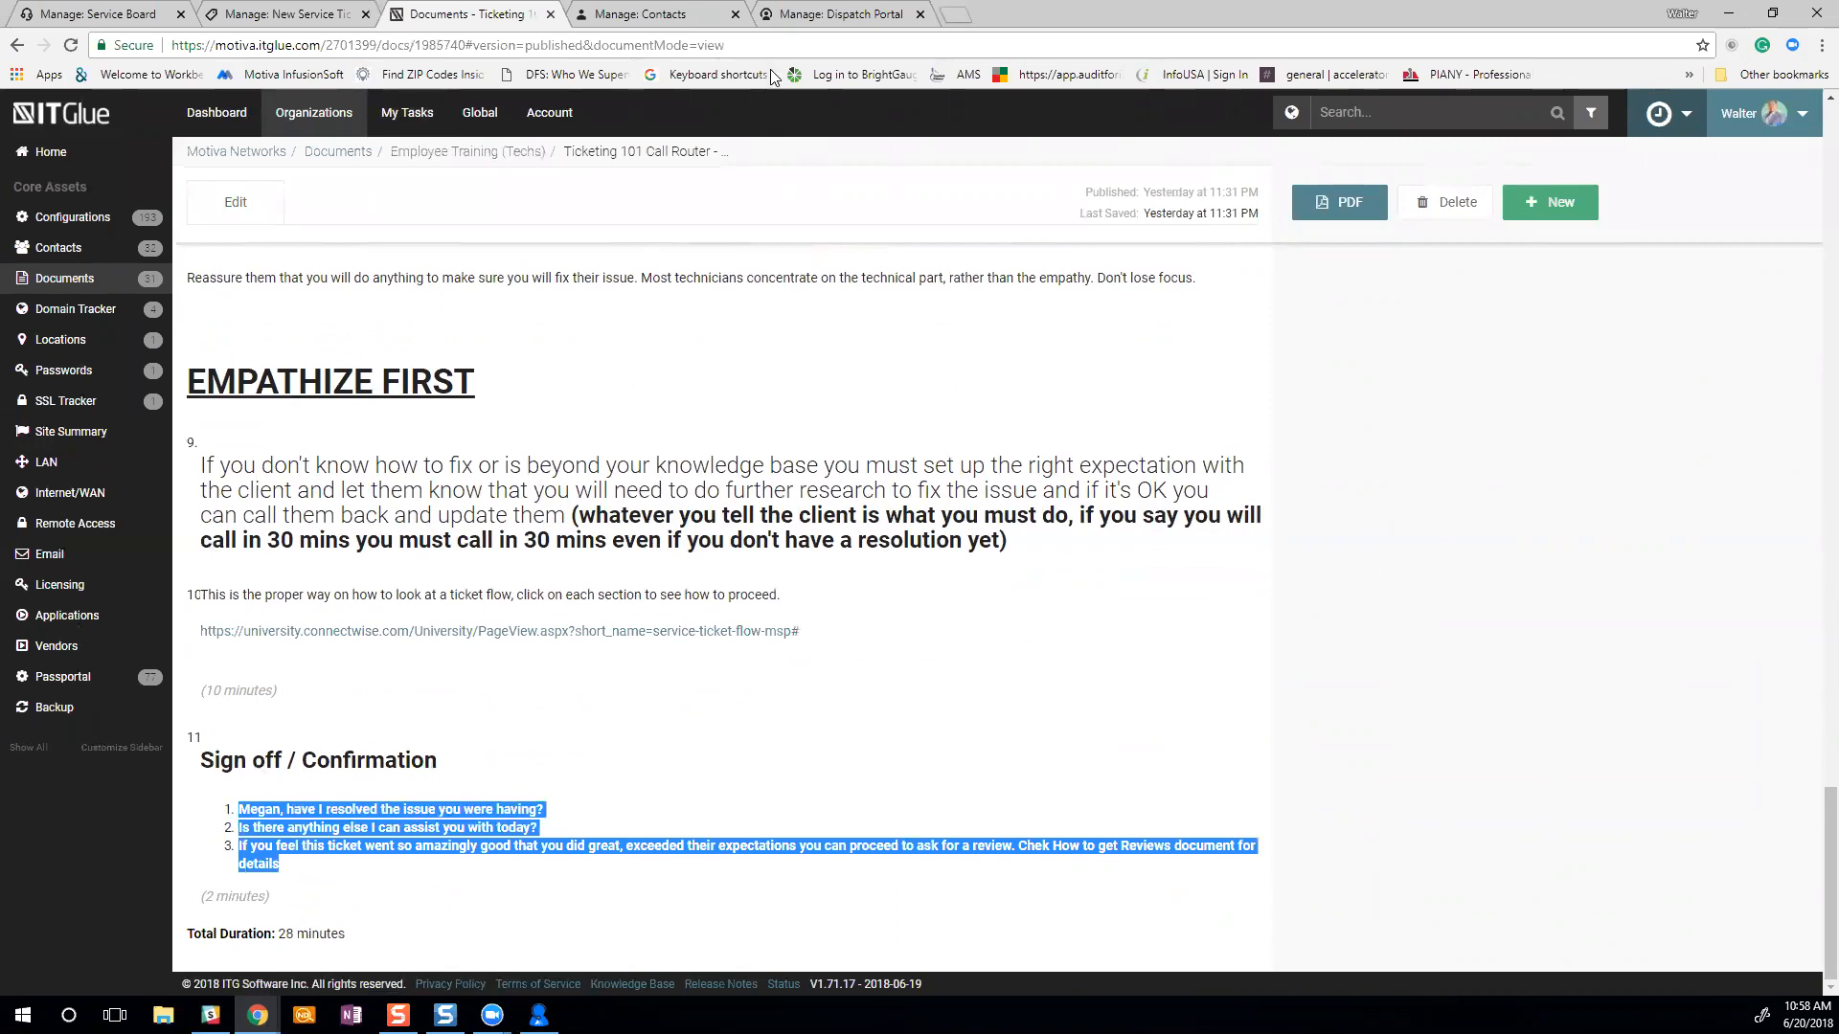
# Open My Calendar from My Favorites in a new tab, then return to ticket #854585
pyautogui.click(311, 14)
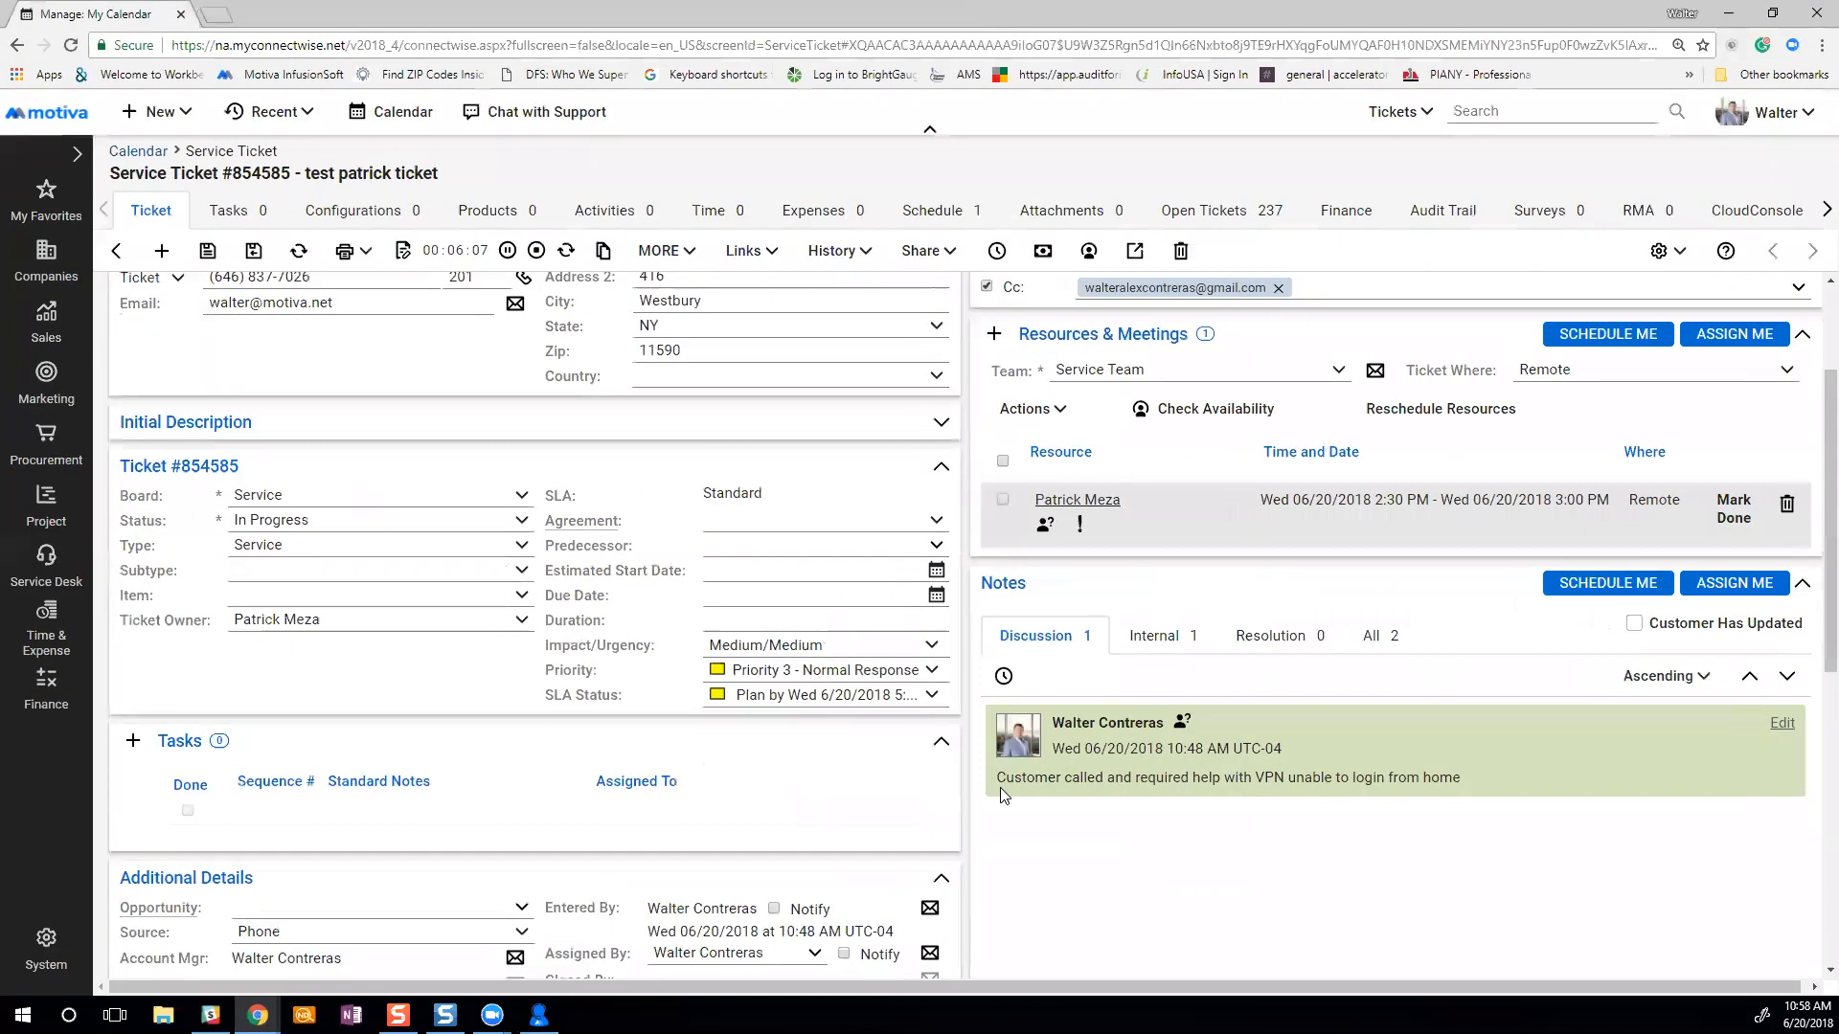
pyautogui.moveTo(448, 250); pyautogui.dragTo(479, 247)
pyautogui.click(52, 577)
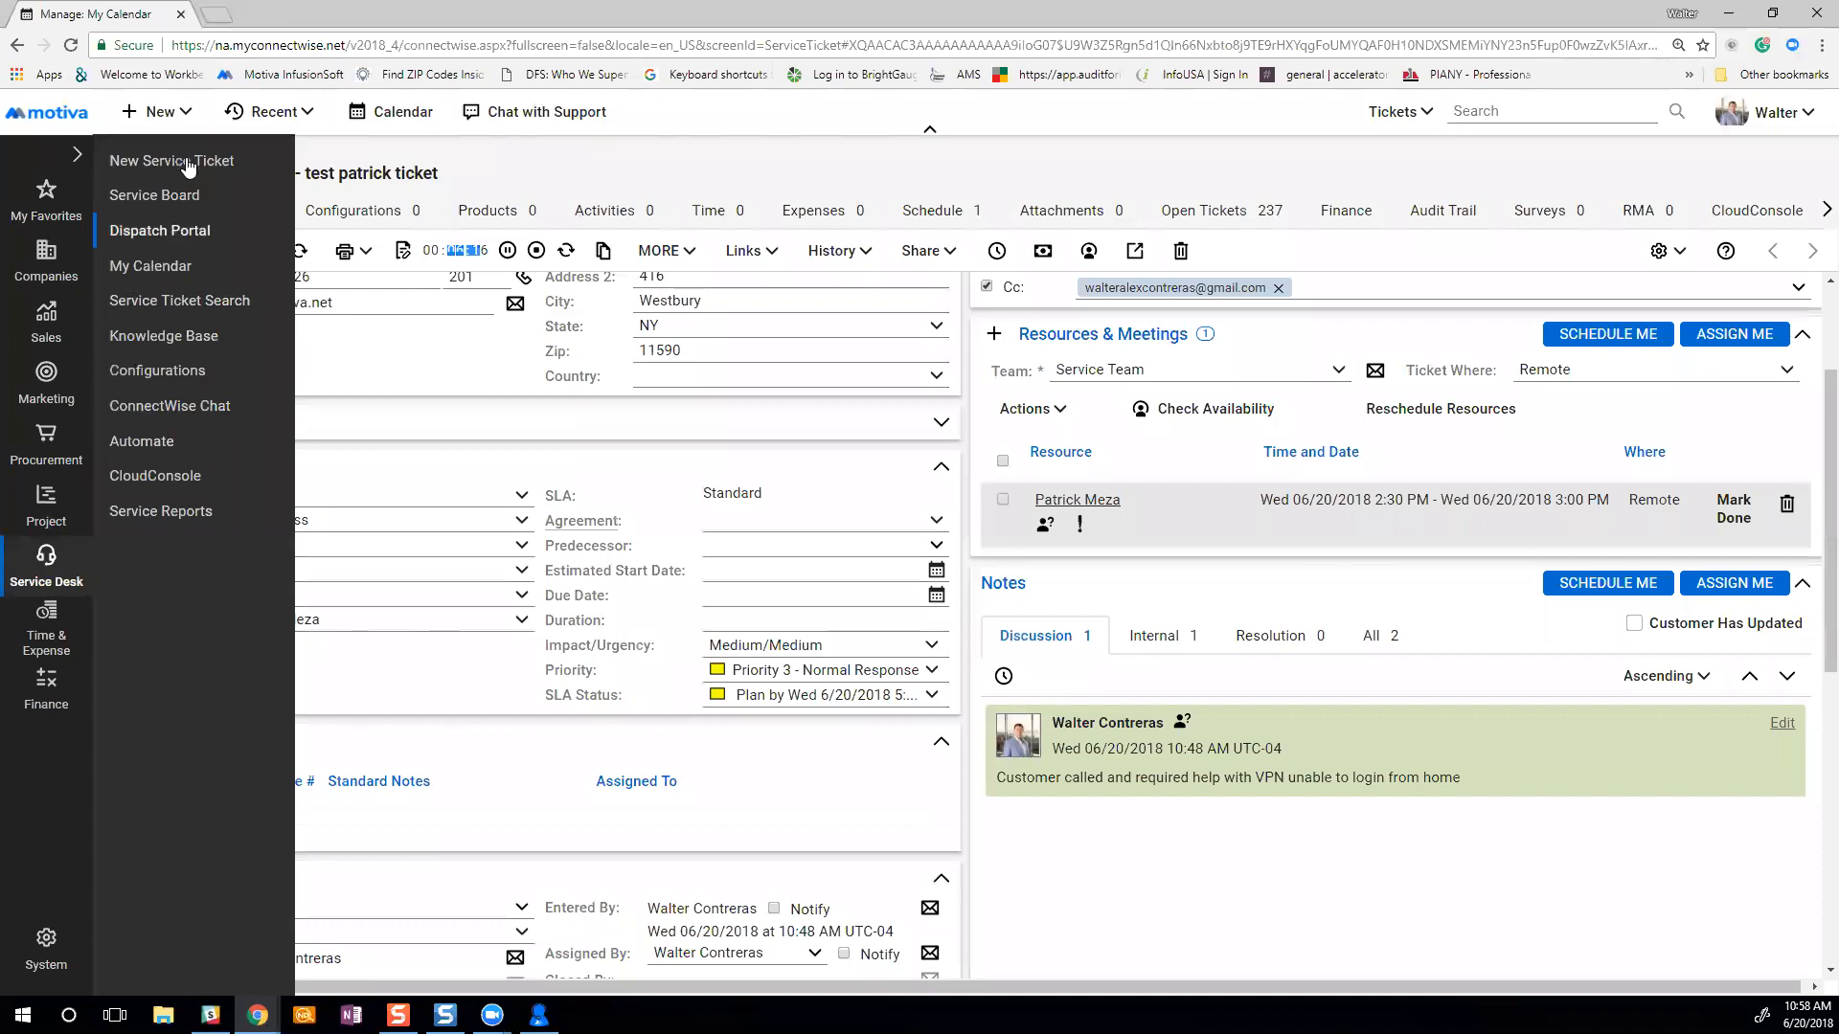
pyautogui.click(42, 195)
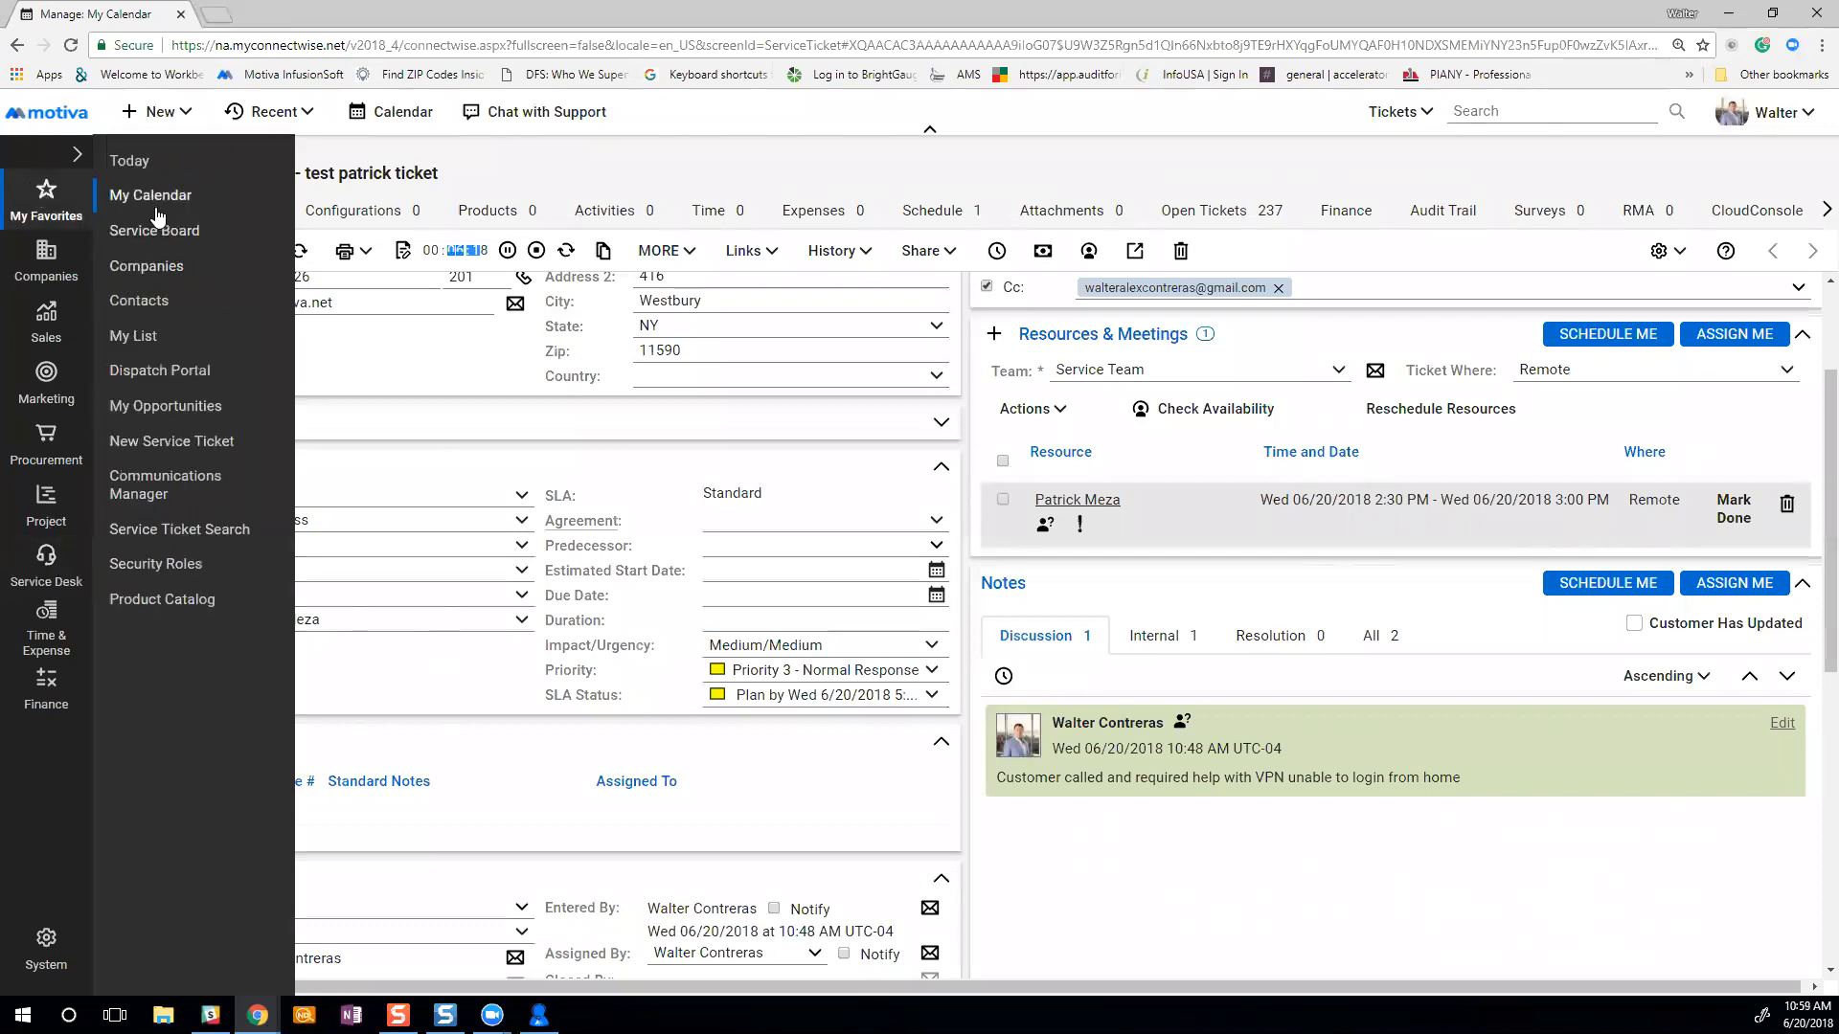
pyautogui.rightClick(143, 191)
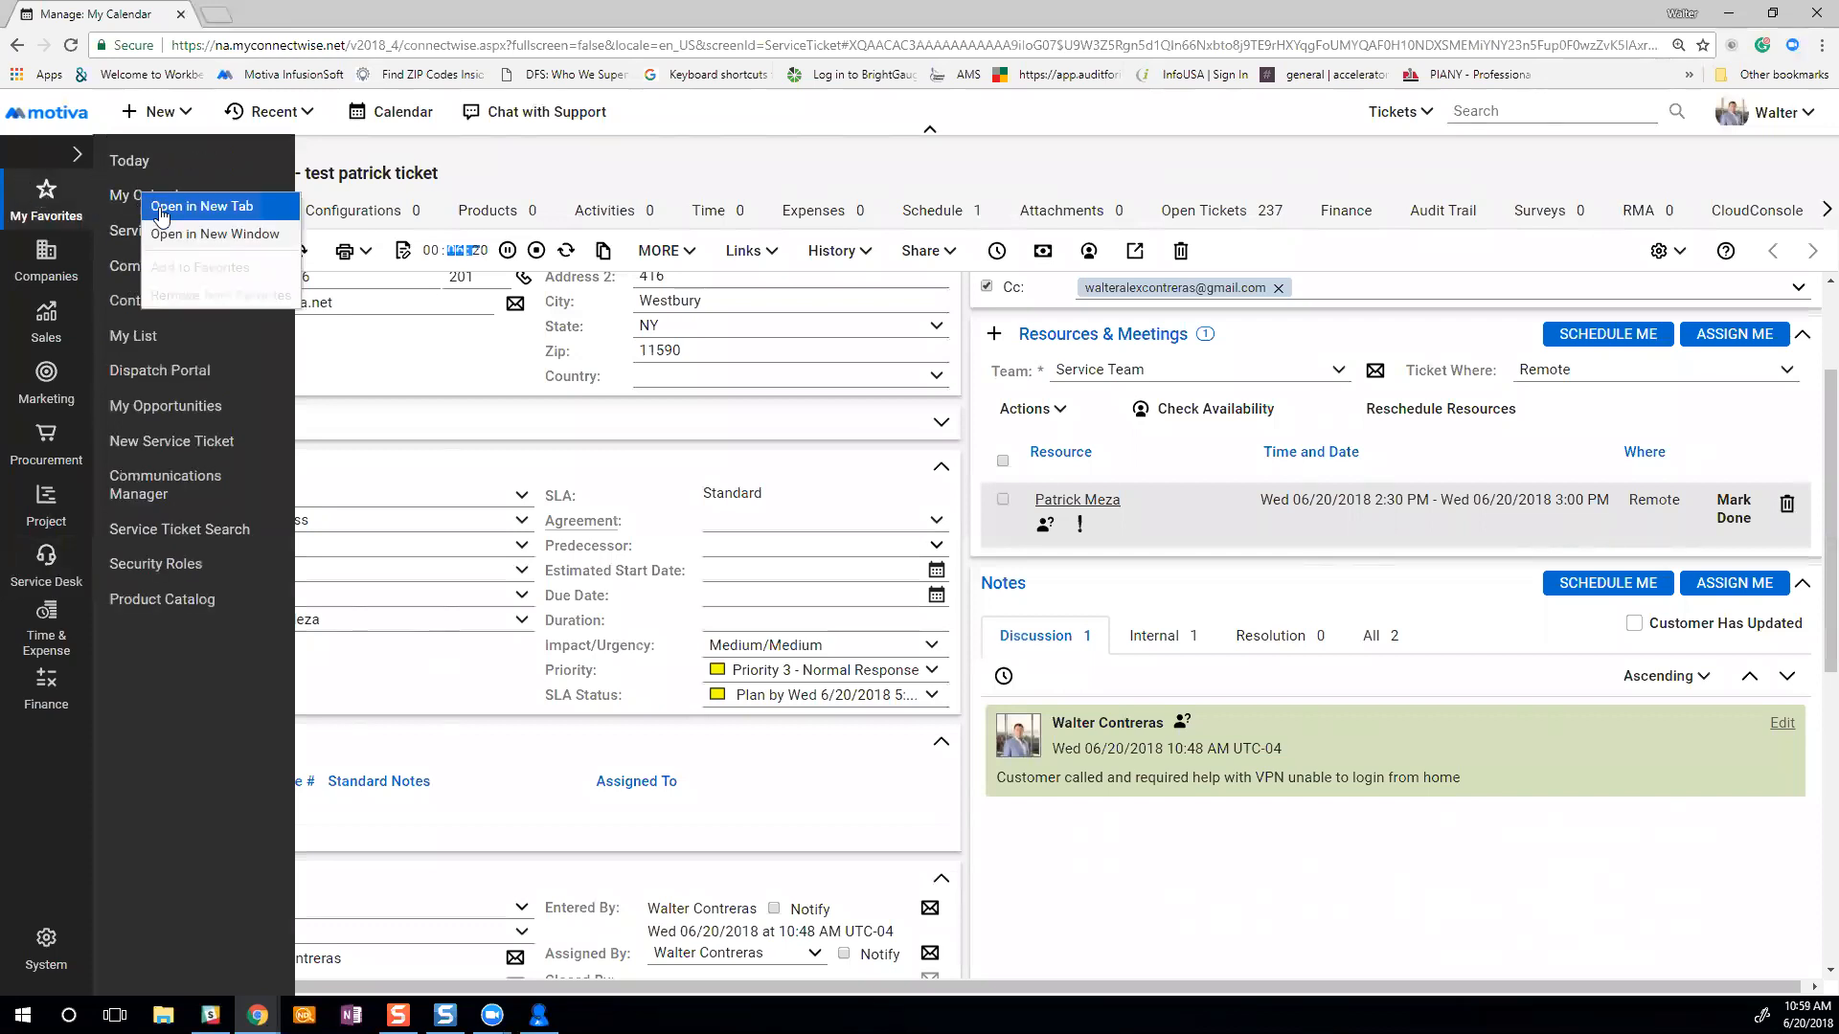
pyautogui.click(163, 213)
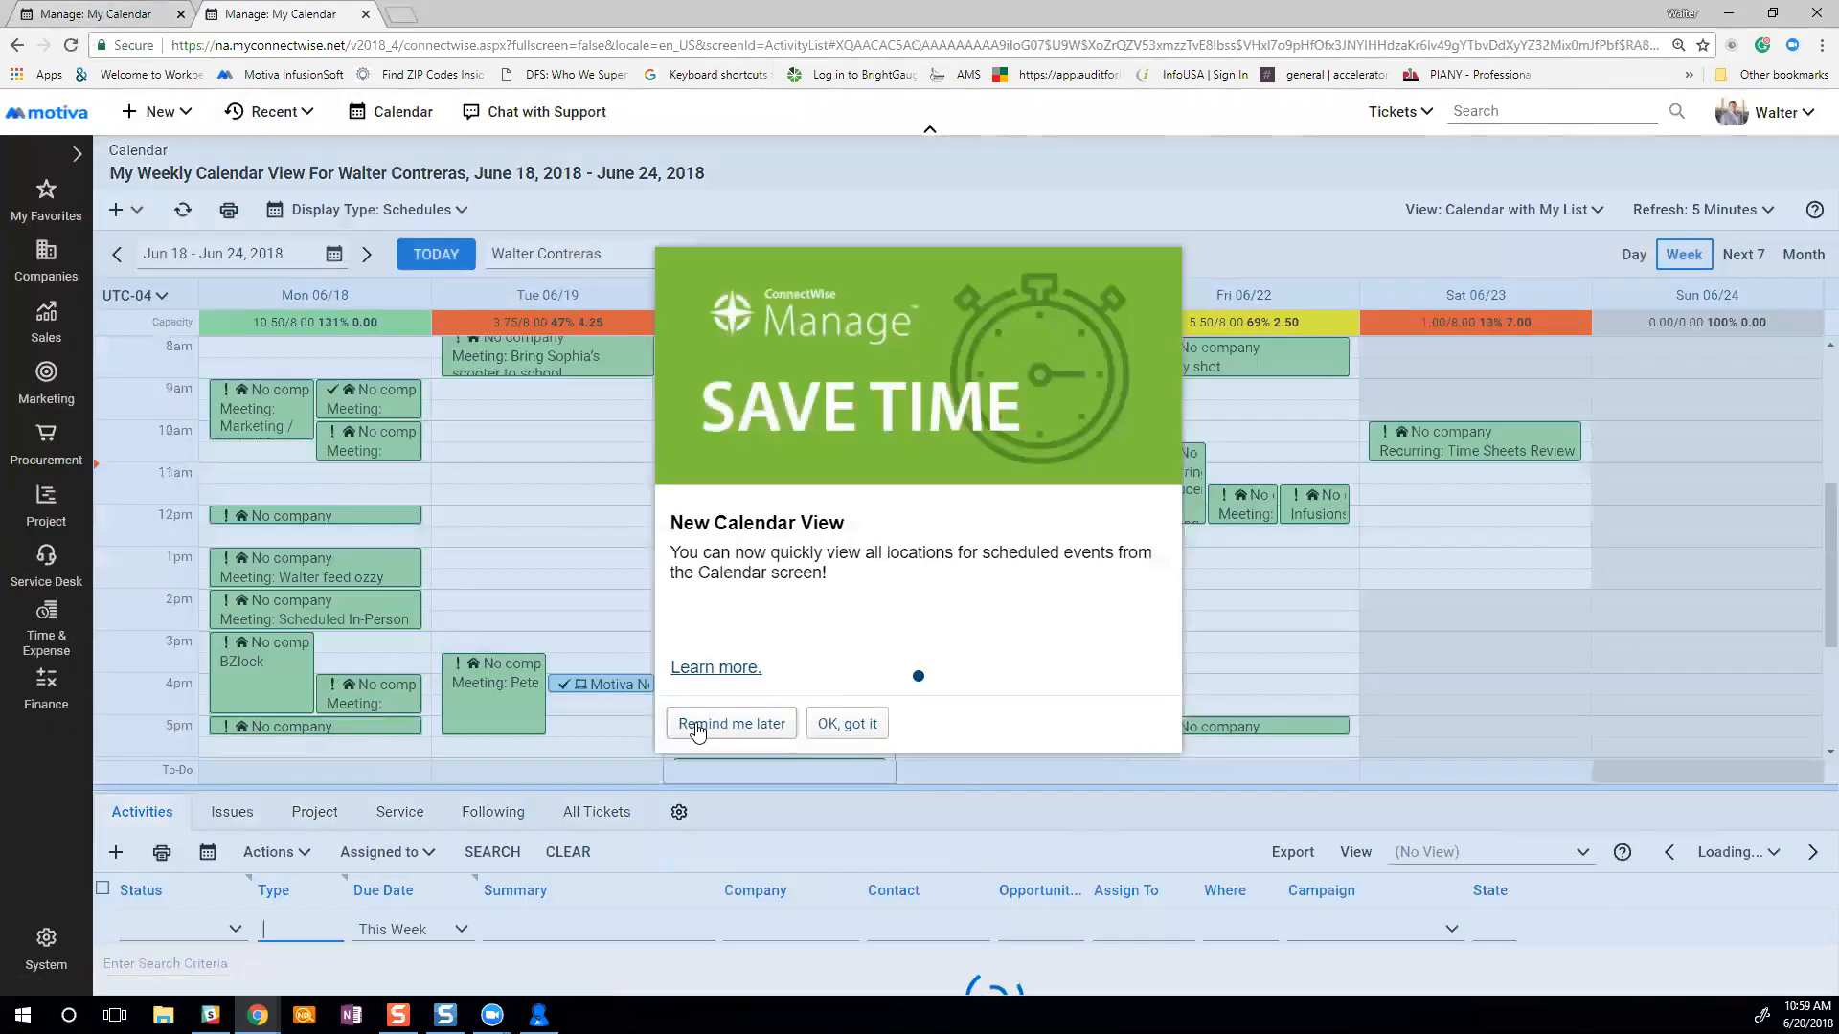
pyautogui.click(701, 725)
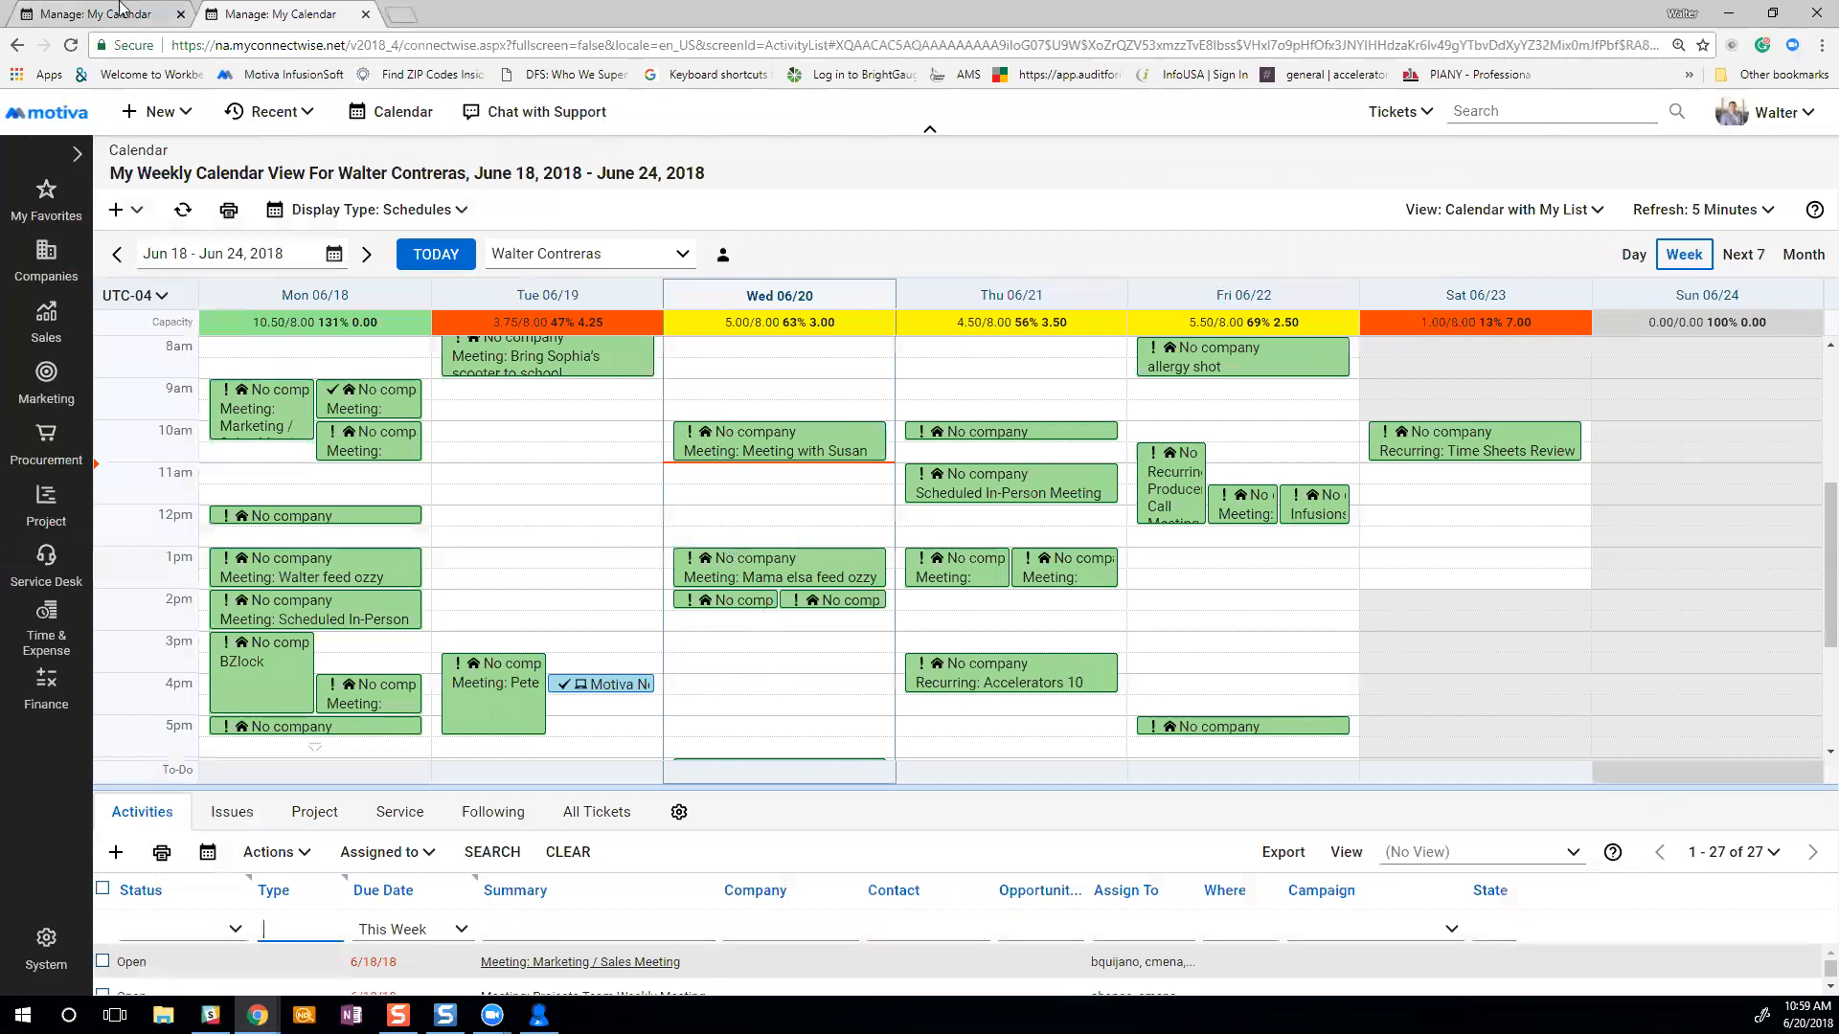
pyautogui.click(82, 10)
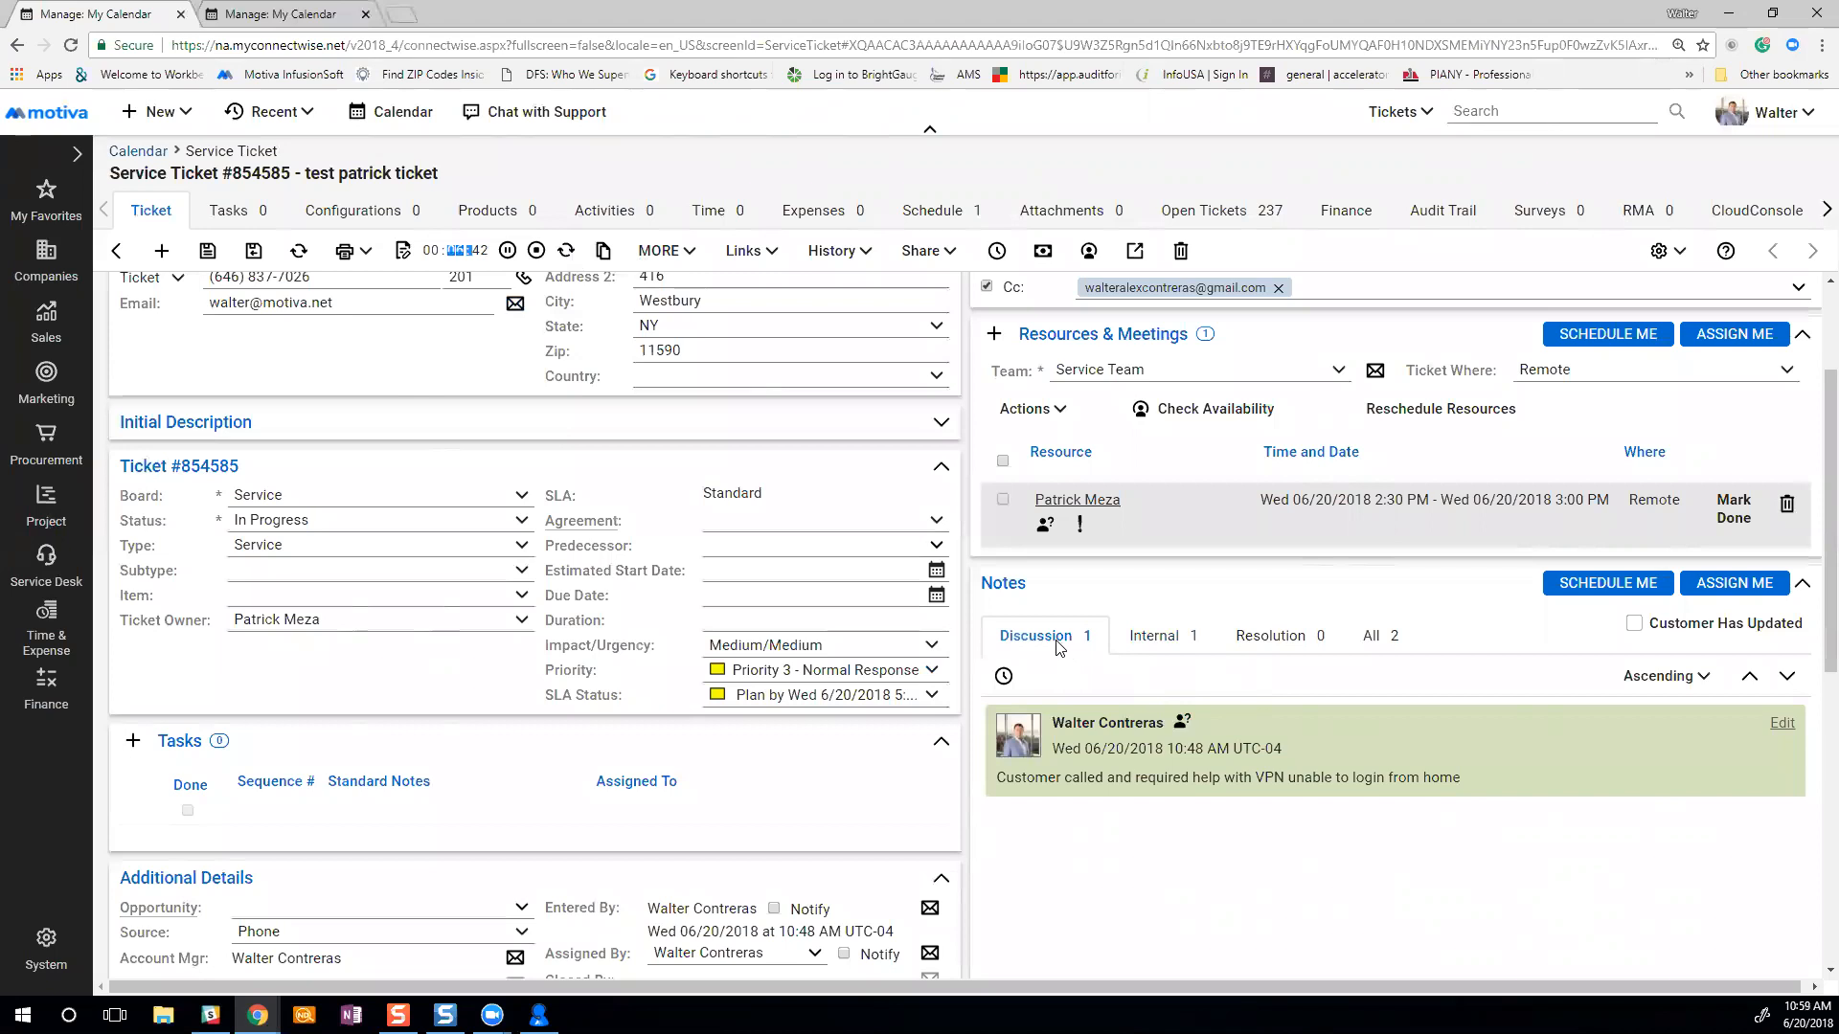
pyautogui.click(1146, 636)
pyautogui.click(1290, 634)
pyautogui.click(1055, 639)
pyautogui.scroll(2, 1054, 640)
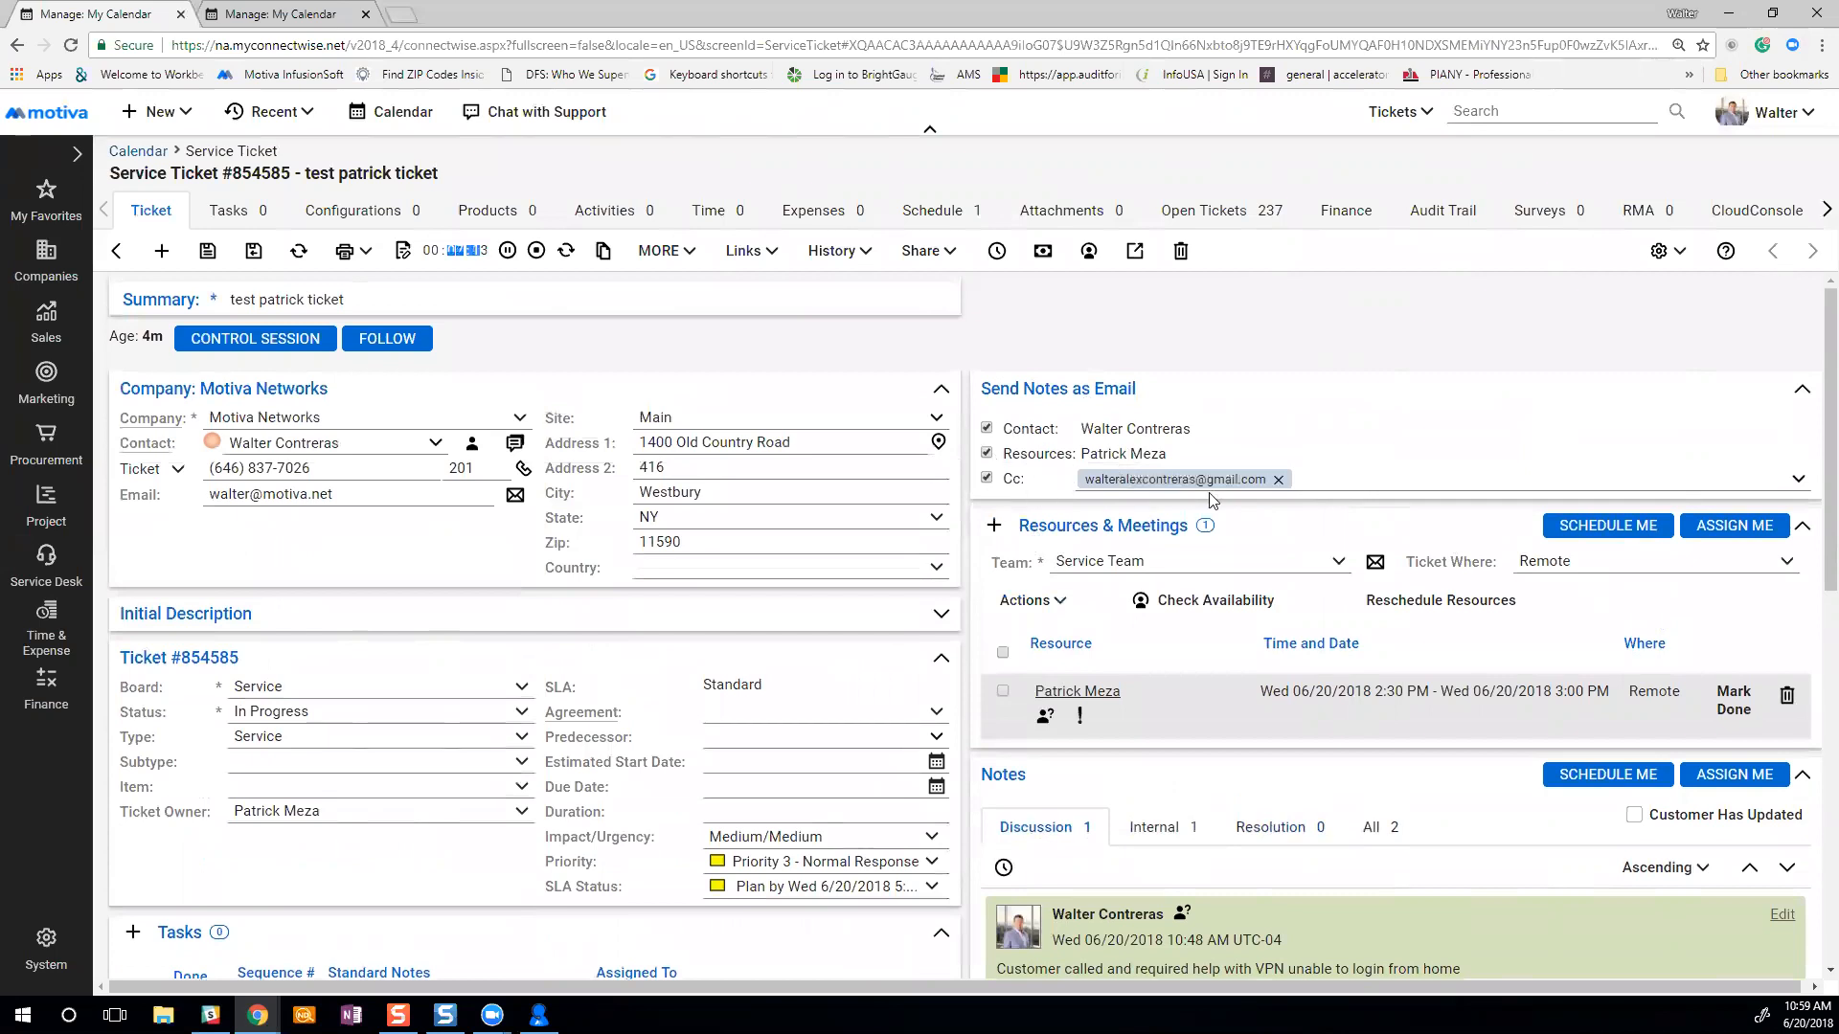
# Enter the second colleague's e-mail address in the Send Notes as Email Cc field
pyautogui.click(1362, 479)
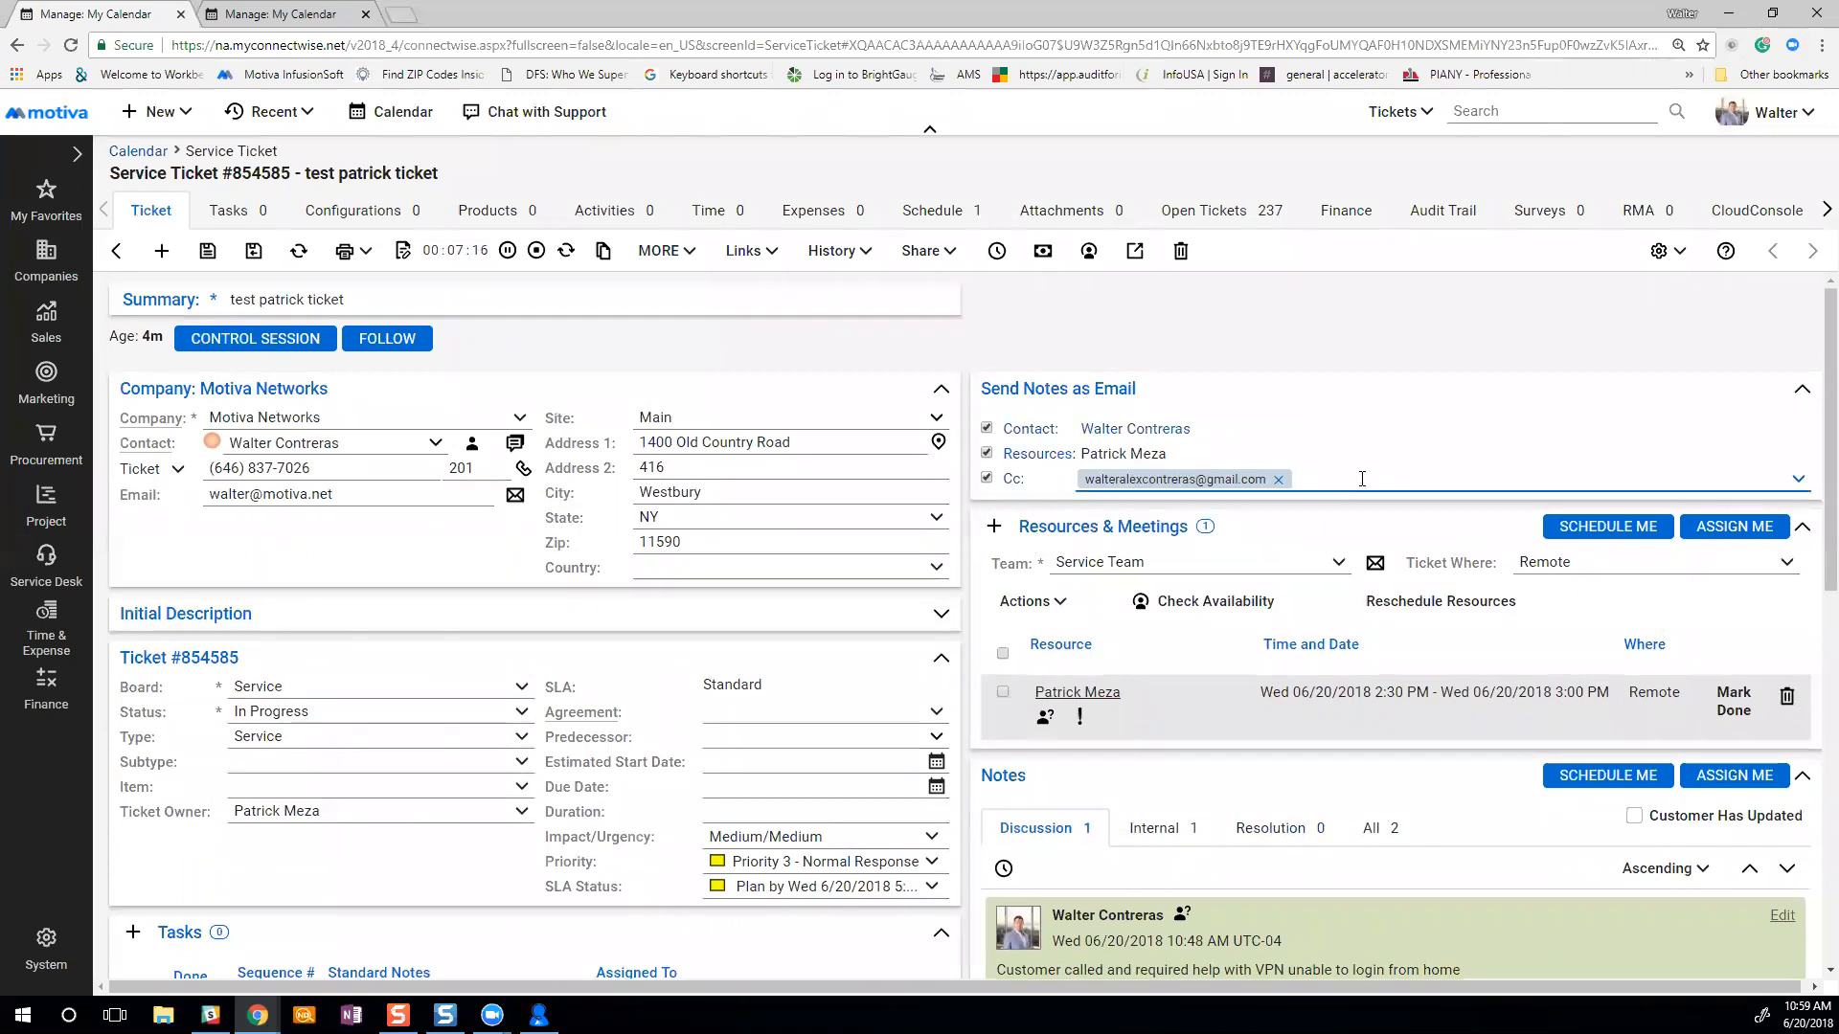
pyautogui.press('Return')
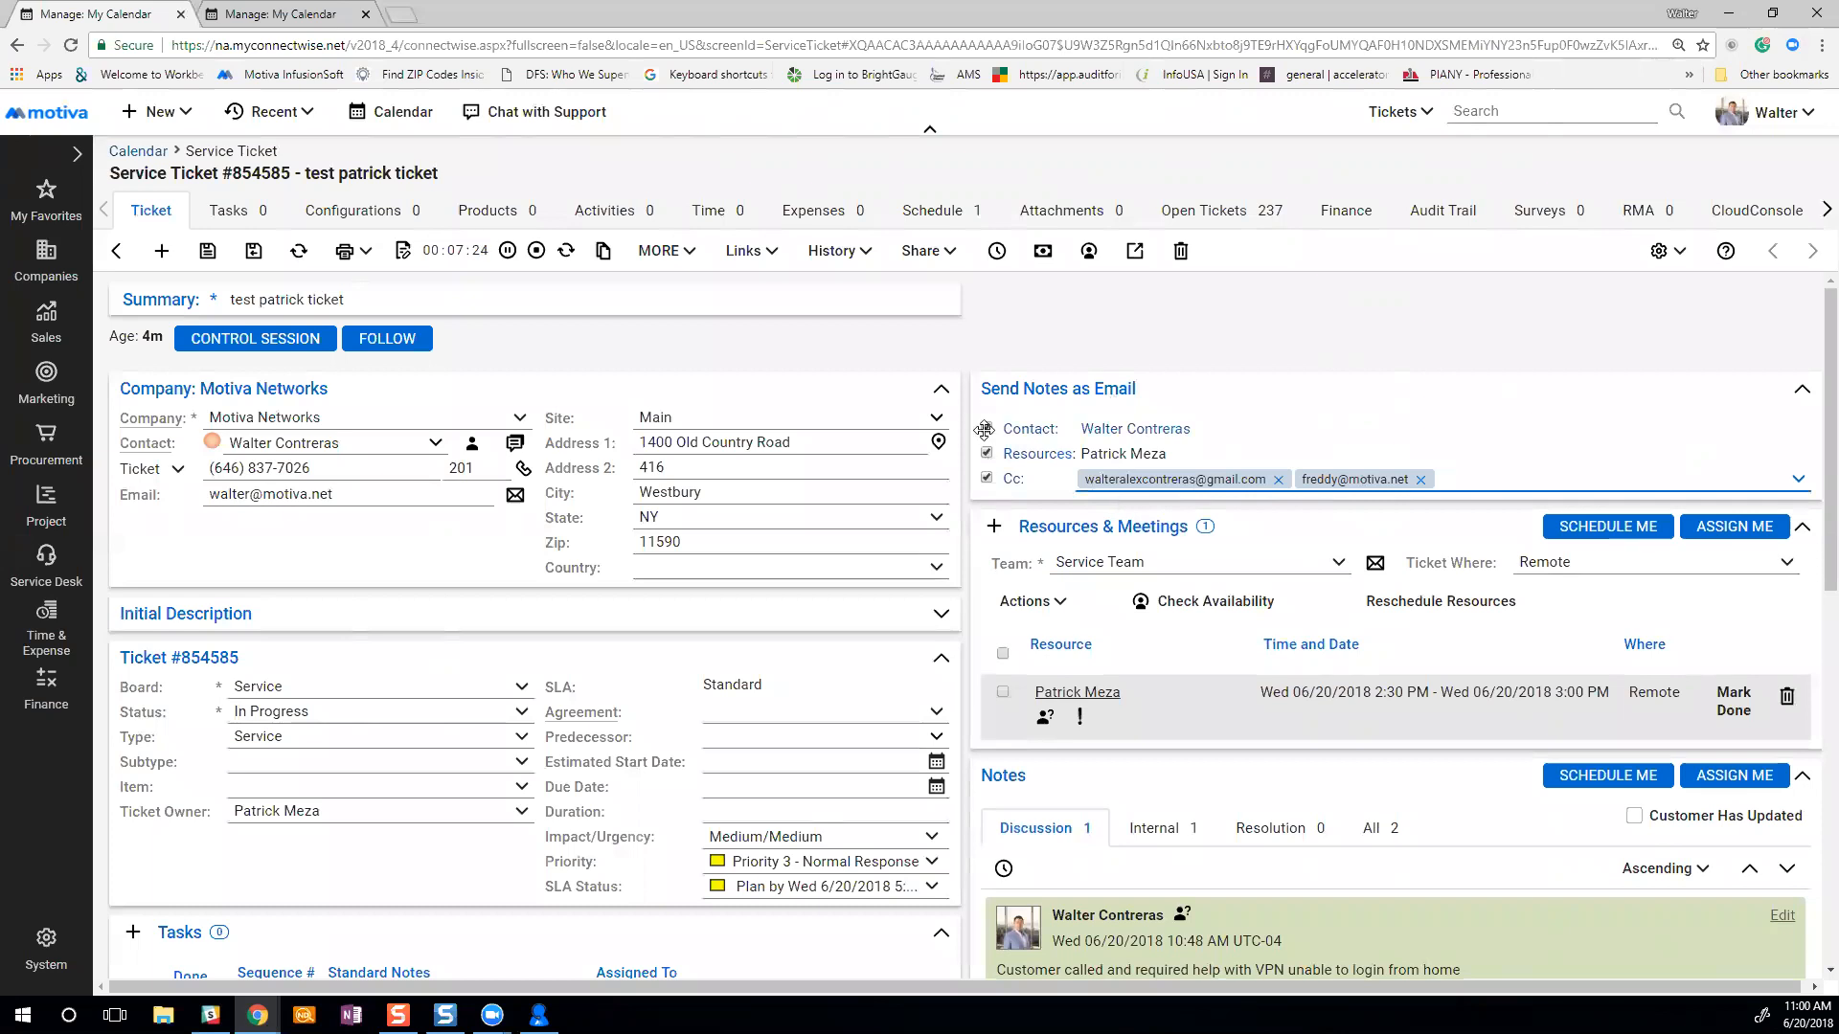
pyautogui.scroll(-2, 1072, 495)
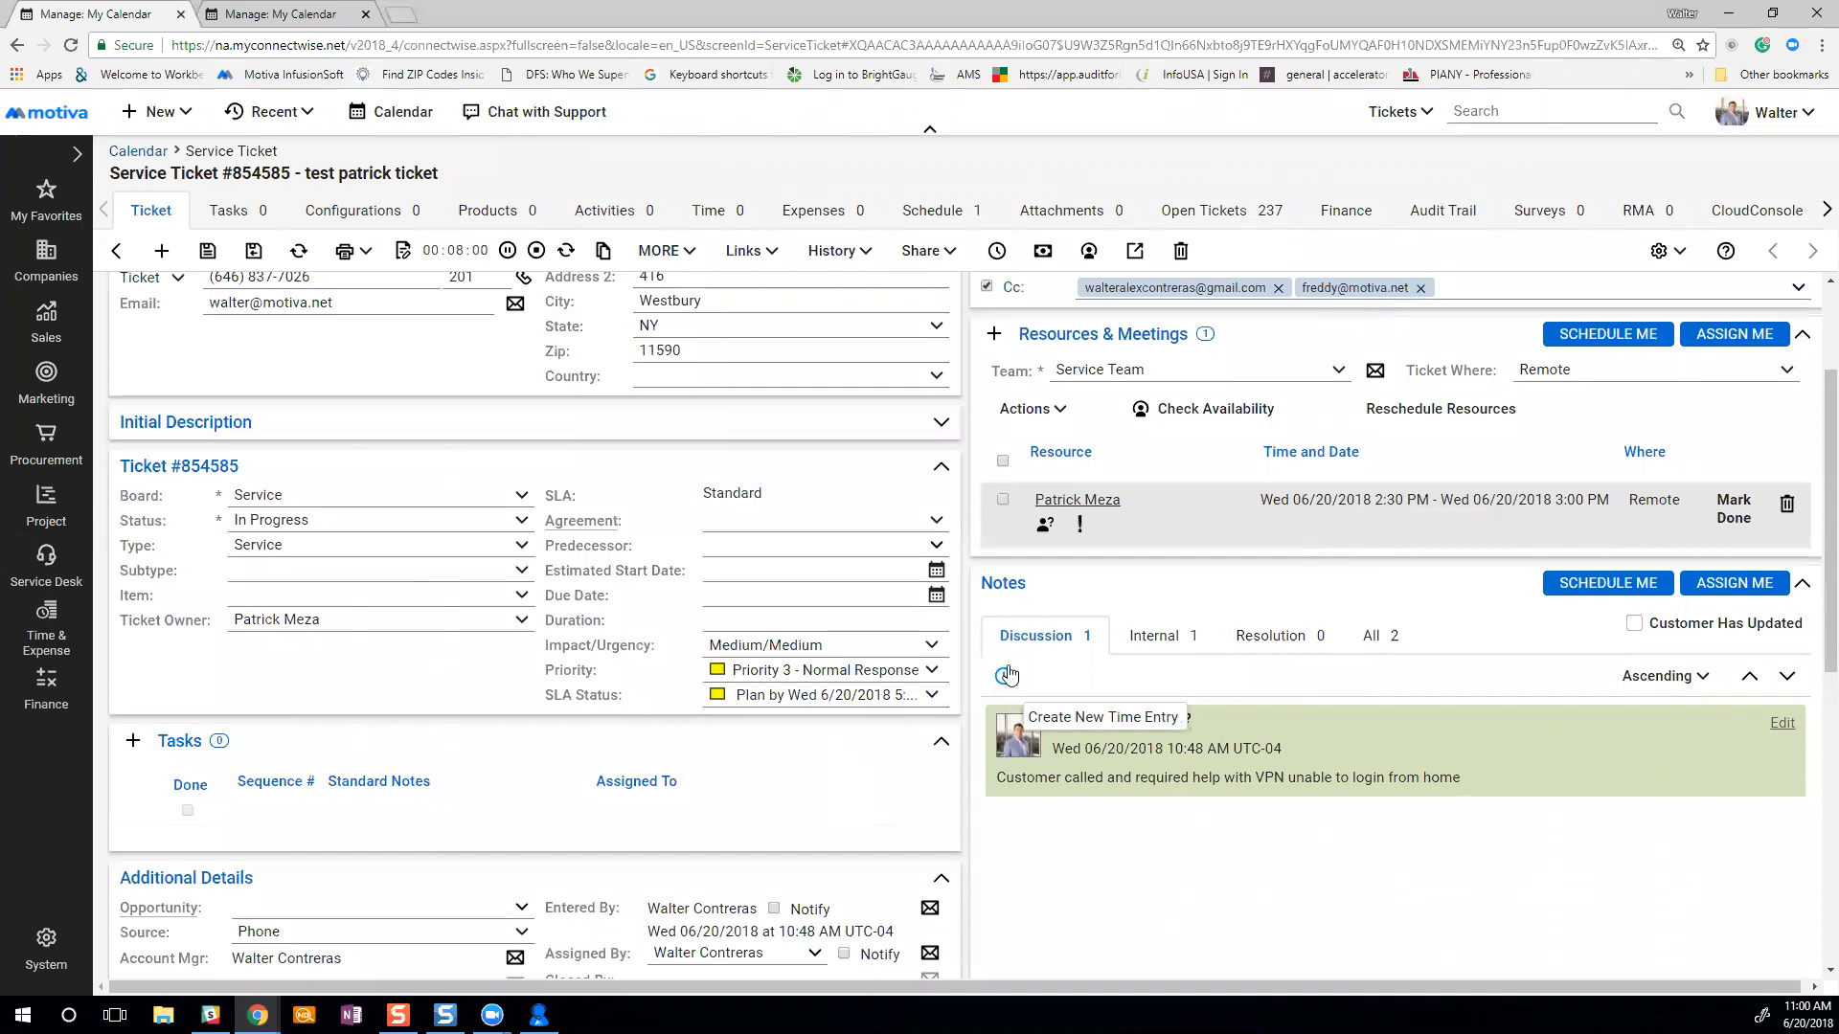
# Look through the Resolution and Discussion notes, then show the Internal notes tab
pyautogui.click(1006, 675)
pyautogui.click(1316, 98)
pyautogui.click(1295, 635)
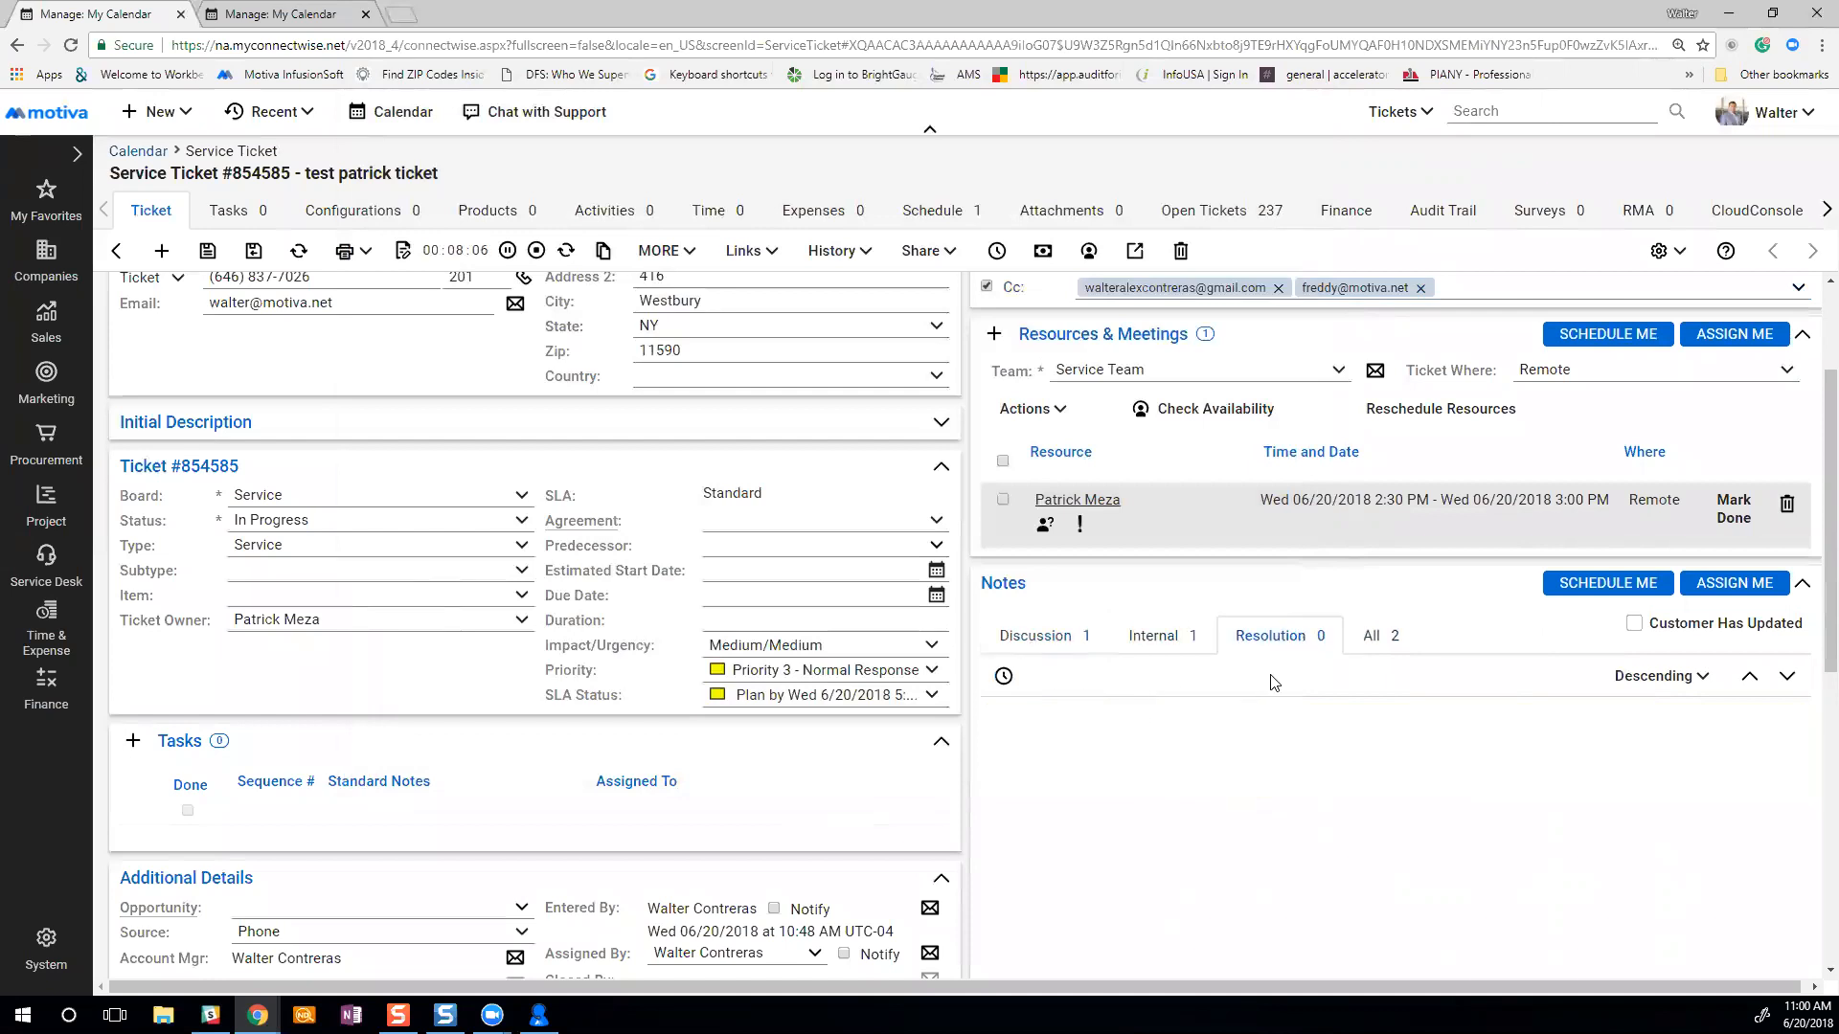
pyautogui.click(1032, 633)
pyautogui.click(1254, 637)
pyautogui.scroll(2, 1025, 395)
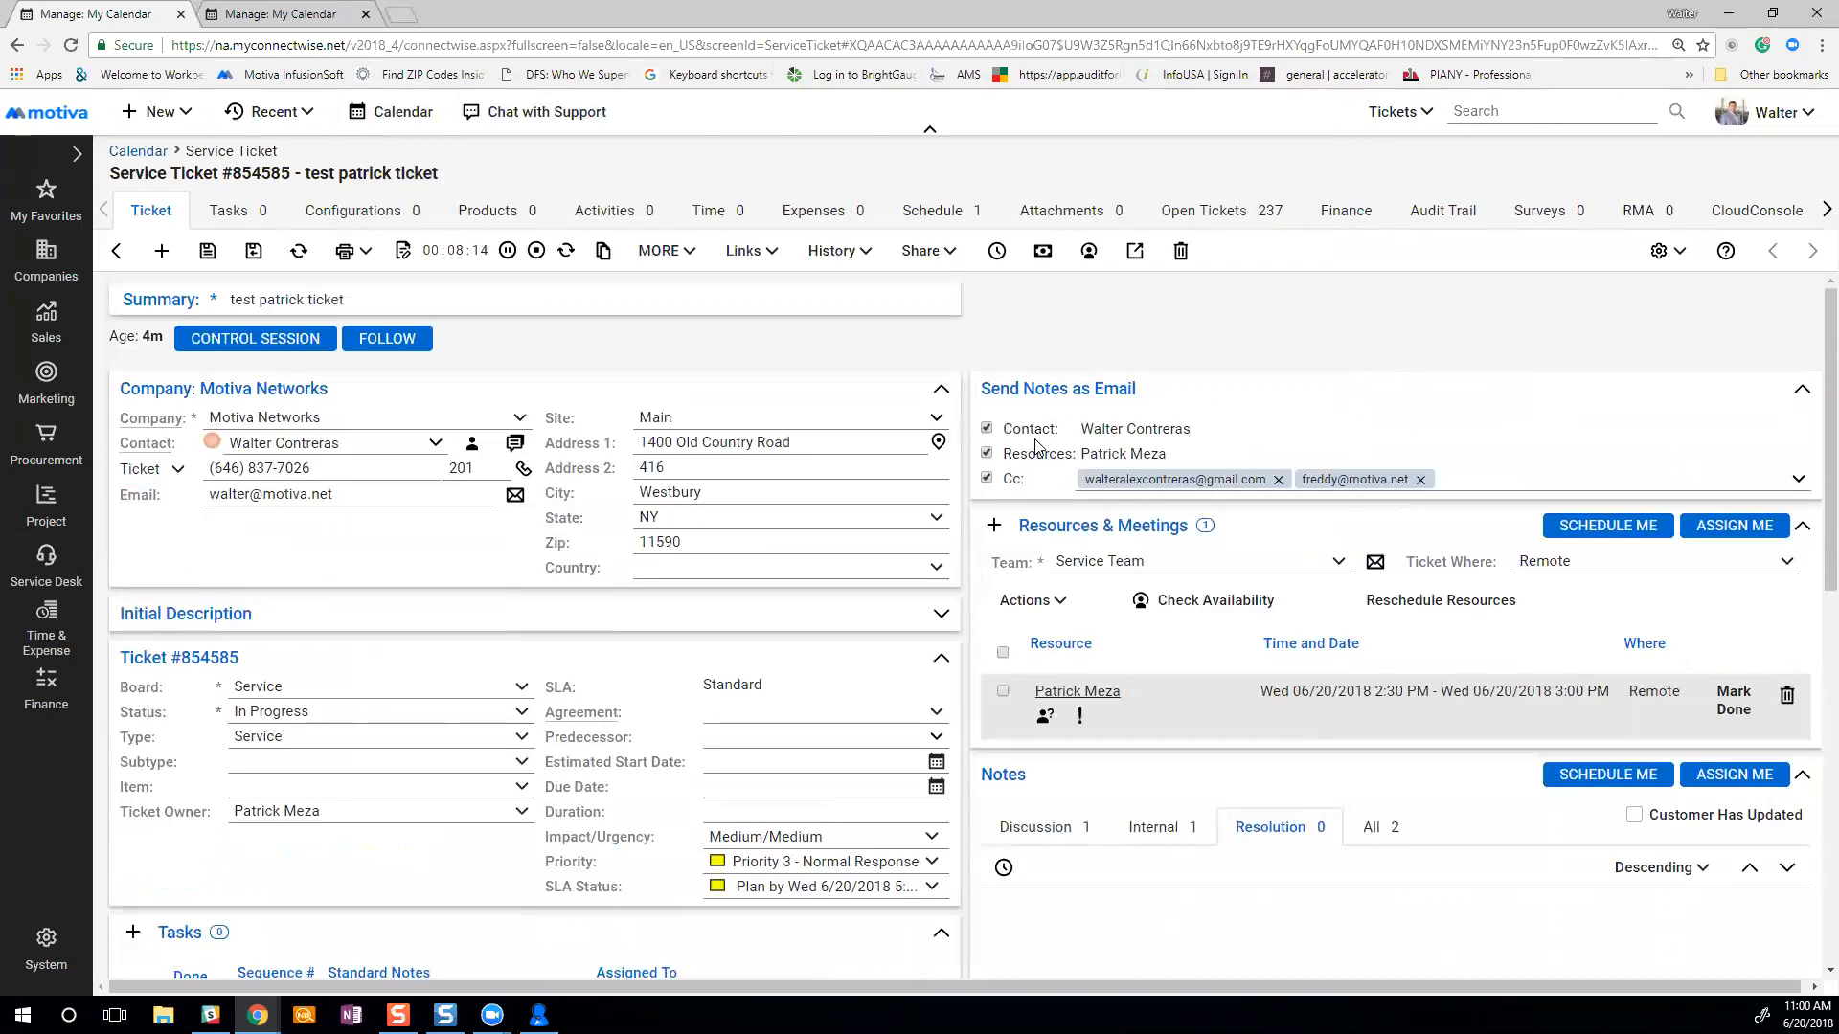
pyautogui.scroll(-2, 1177, 644)
pyautogui.click(1176, 641)
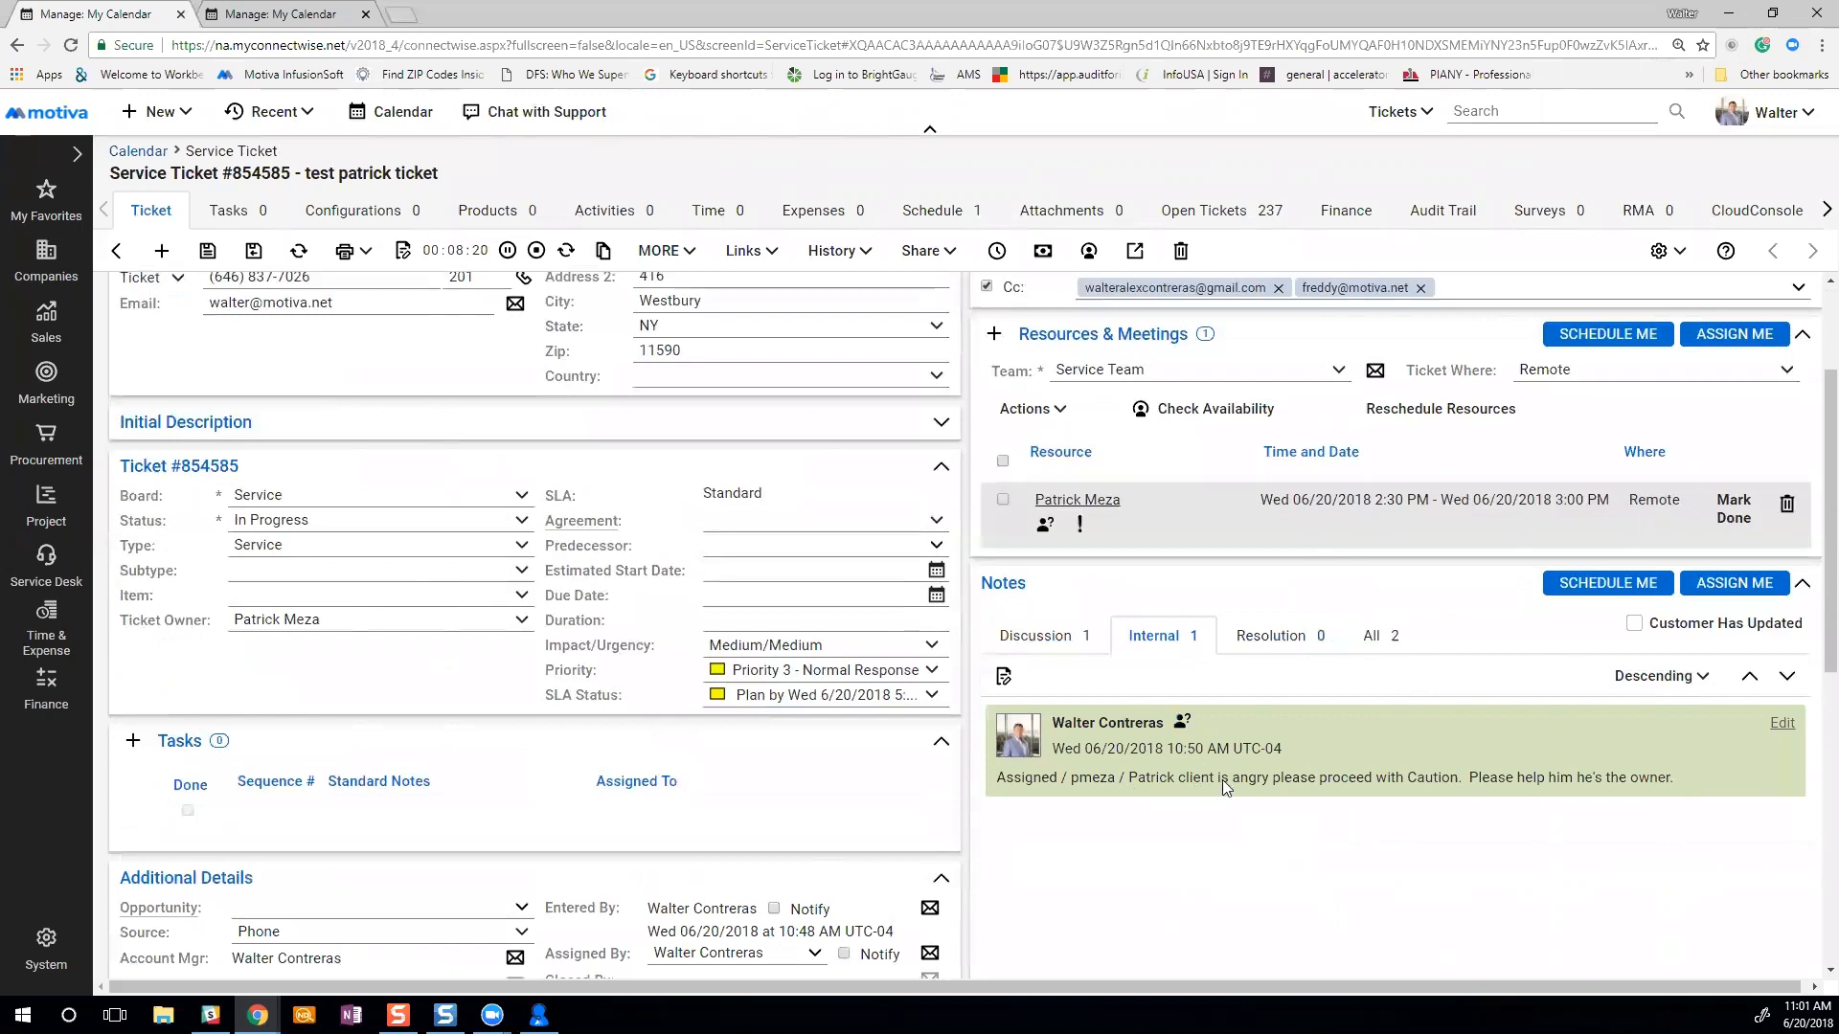
# Add an internal note reading 'test' to the ticket and save it
pyautogui.click(1003, 680)
pyautogui.write('test')
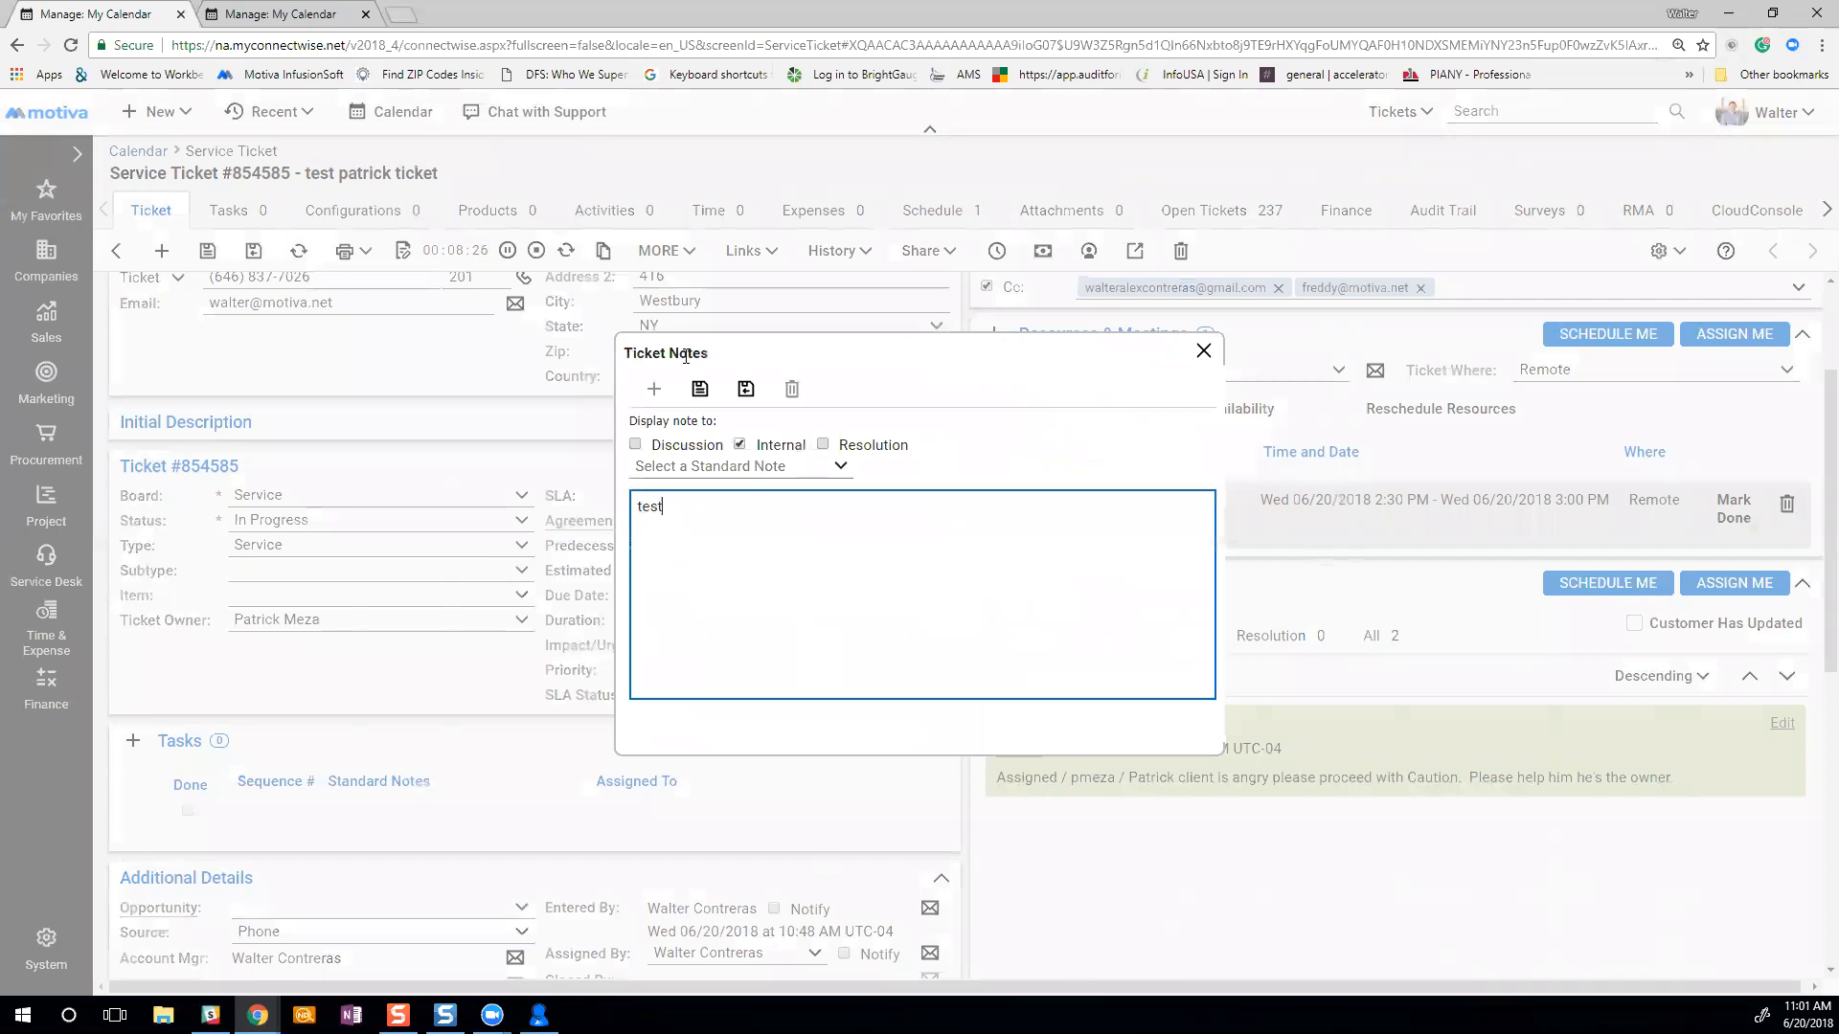
pyautogui.click(745, 388)
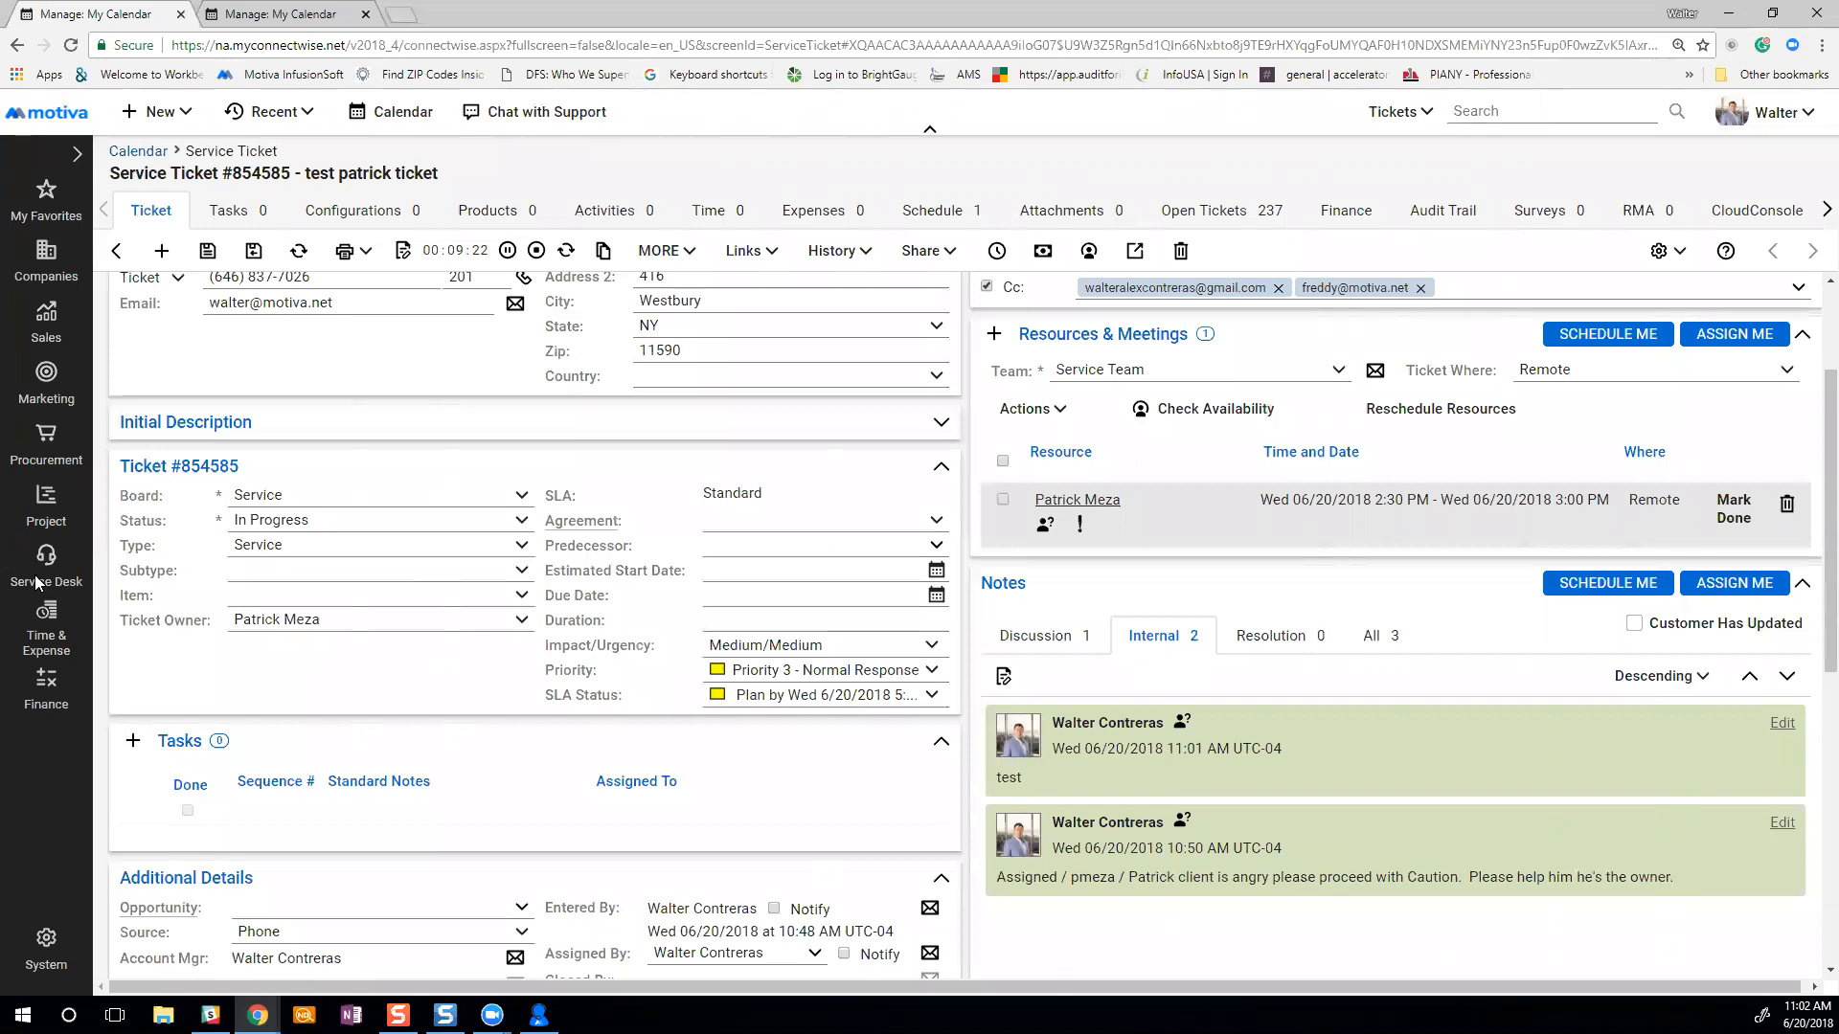
pyautogui.click(281, 620)
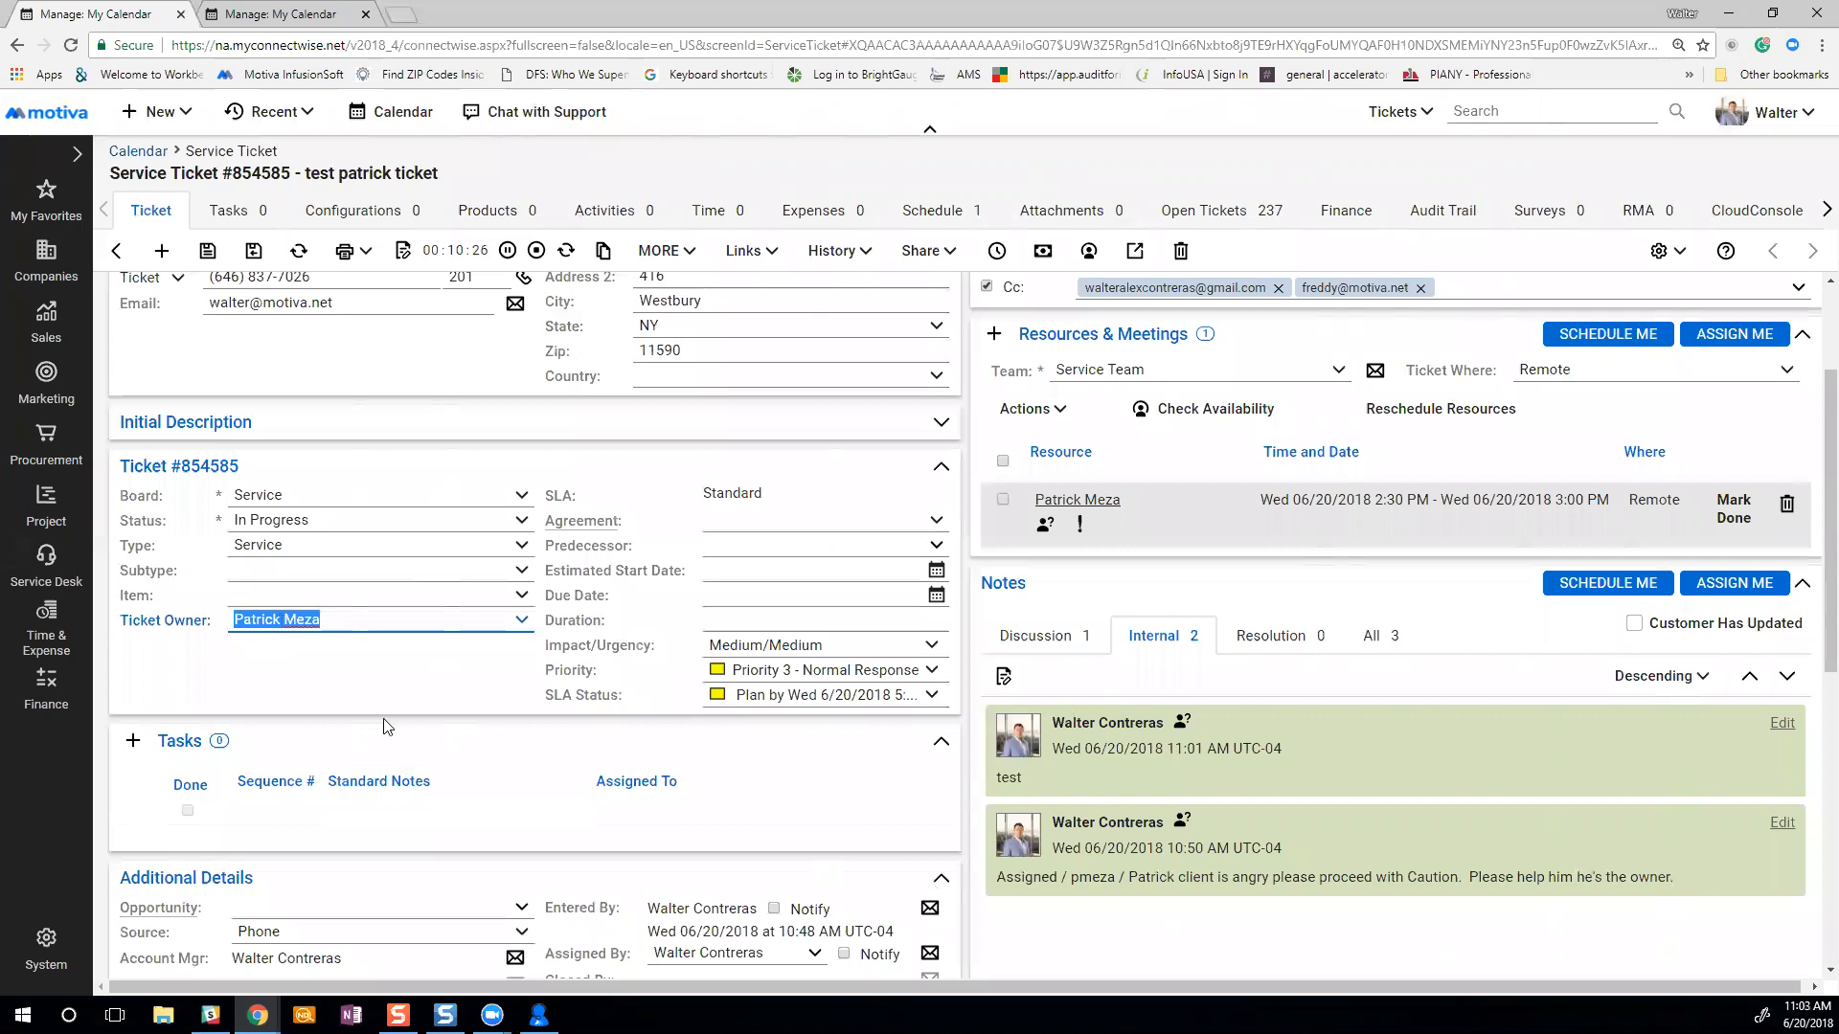
# Stop the stopwatch to create the 10:52–11:04 AM time entry for ticket #854585, then continue its note
pyautogui.click(536, 252)
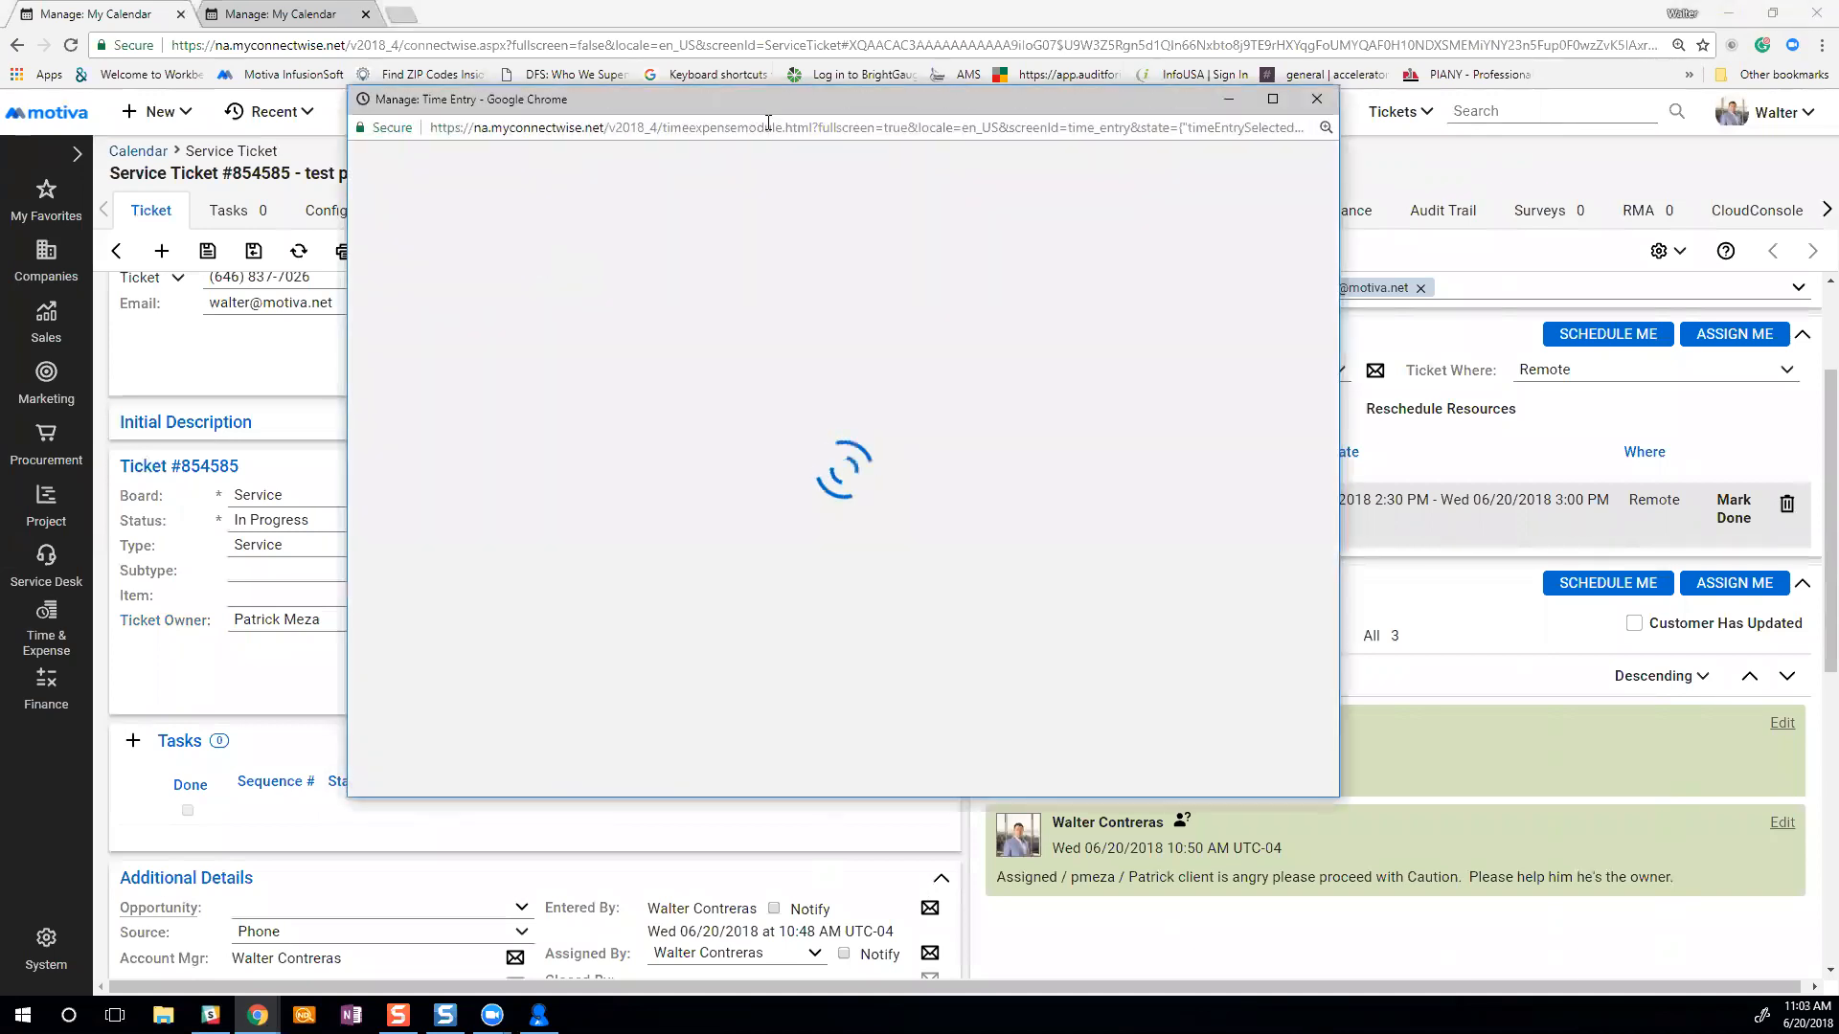
pyautogui.moveTo(764, 109); pyautogui.dragTo(771, 392)
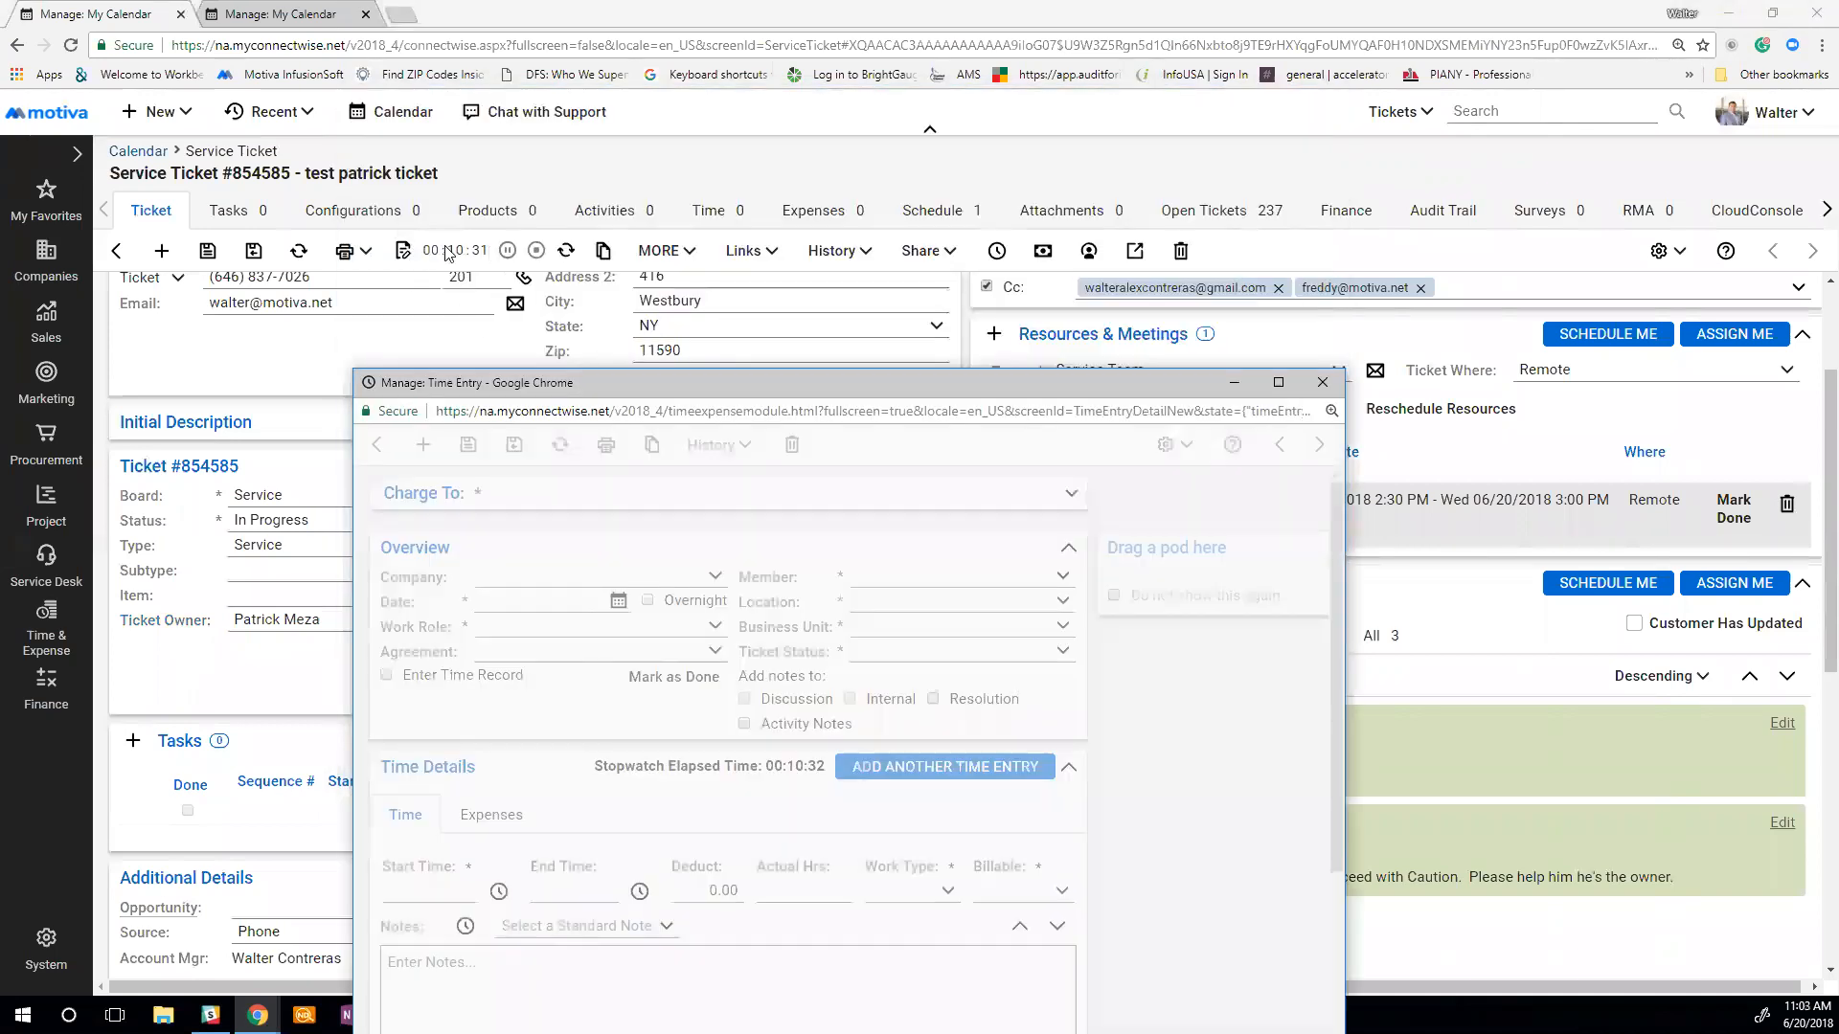
pyautogui.moveTo(816, 395); pyautogui.dragTo(760, 184)
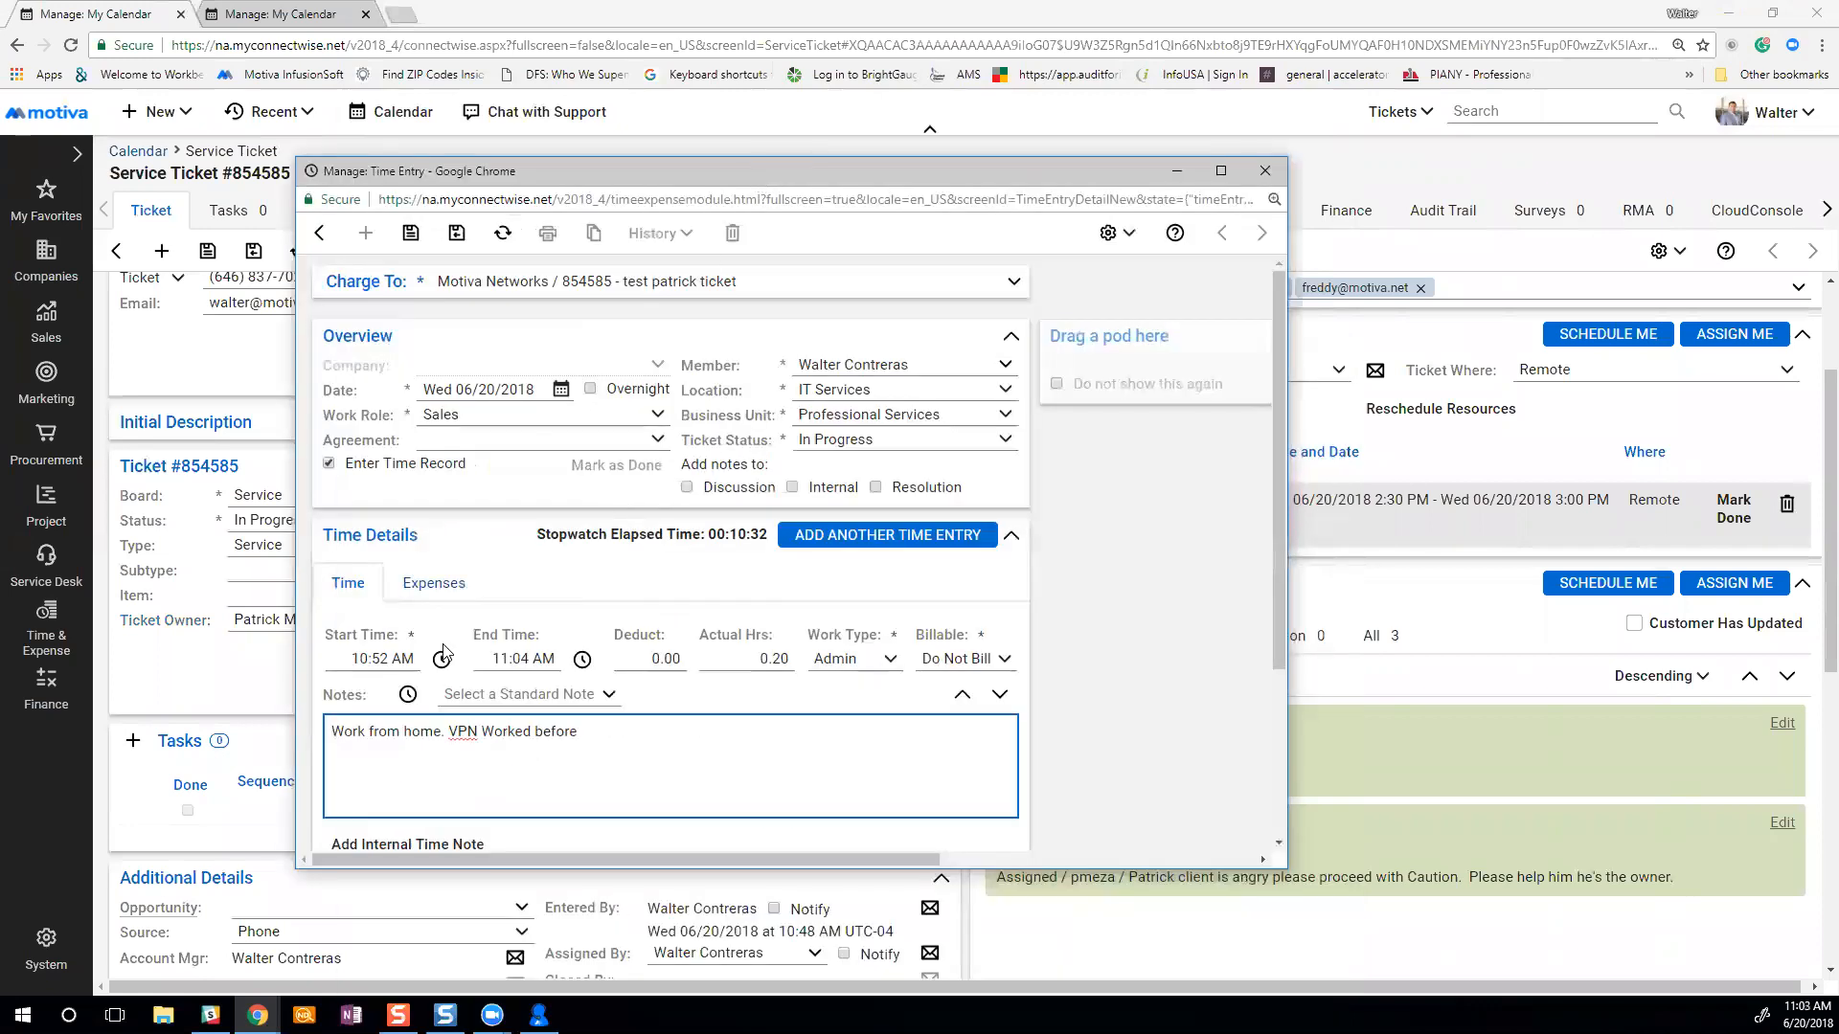
pyautogui.click(442, 655)
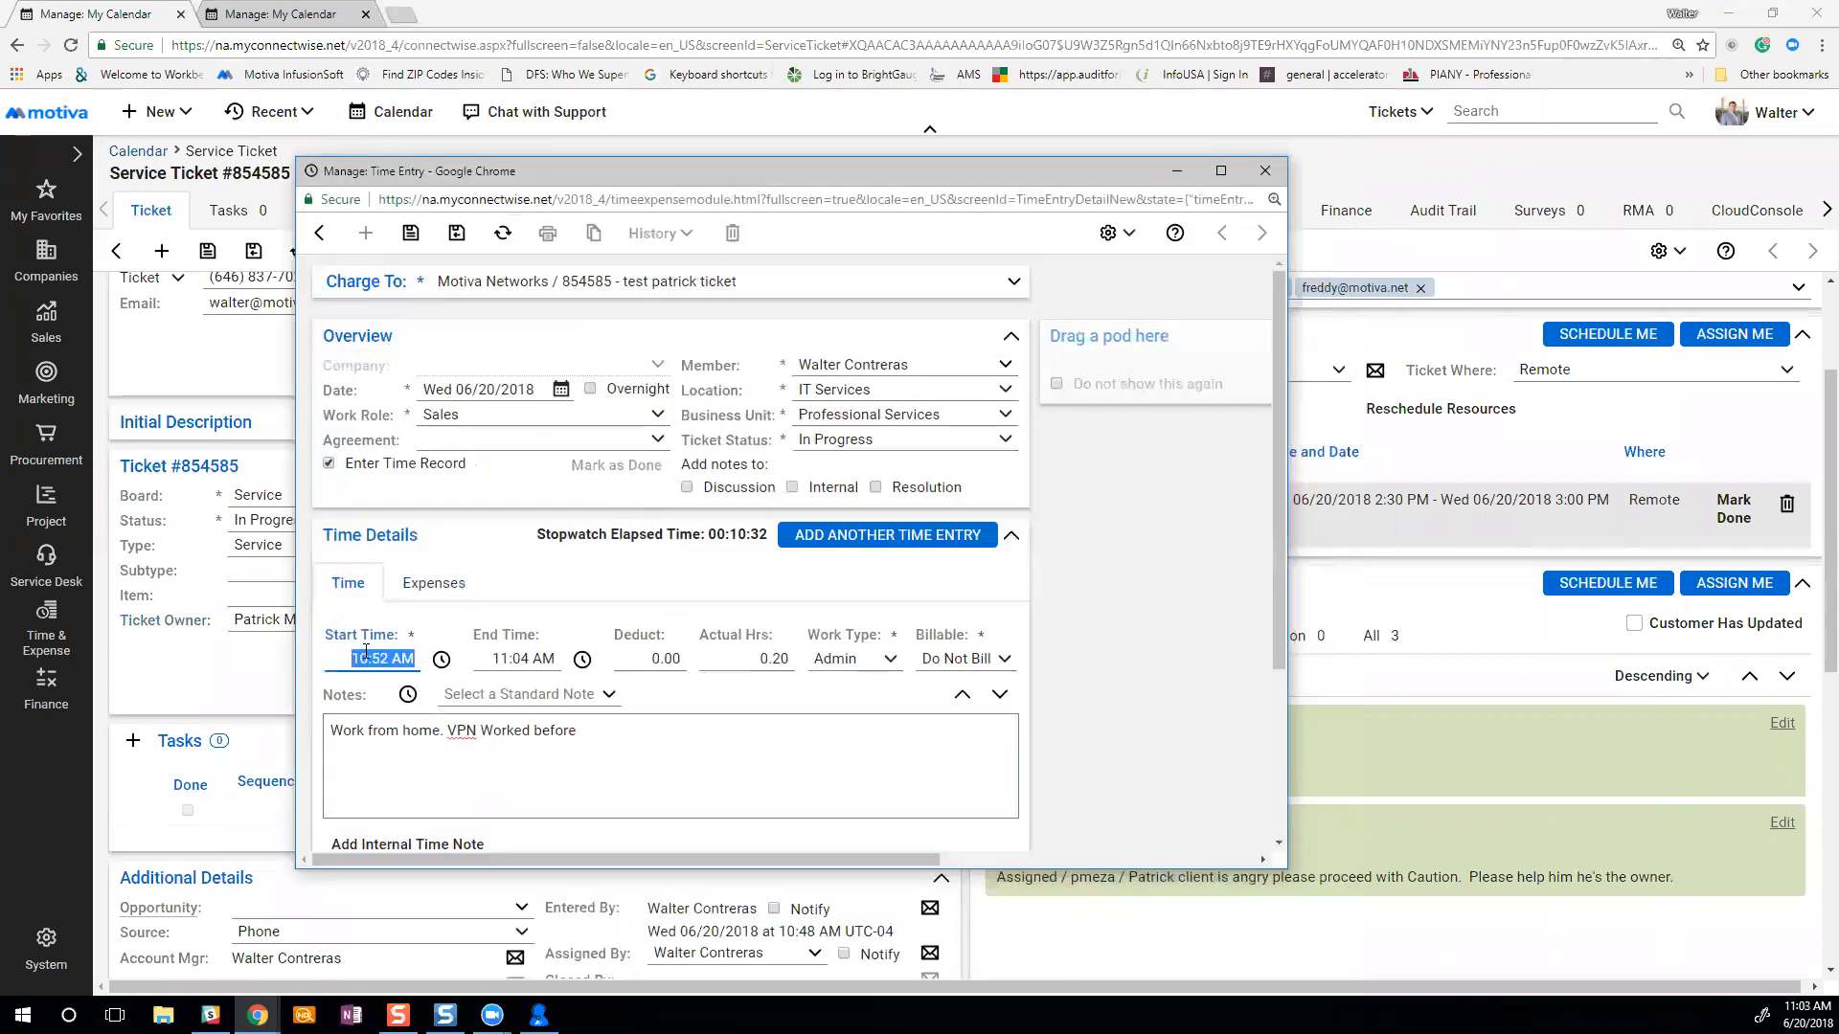
pyautogui.click(521, 655)
pyautogui.moveTo(638, 734); pyautogui.dragTo(332, 738)
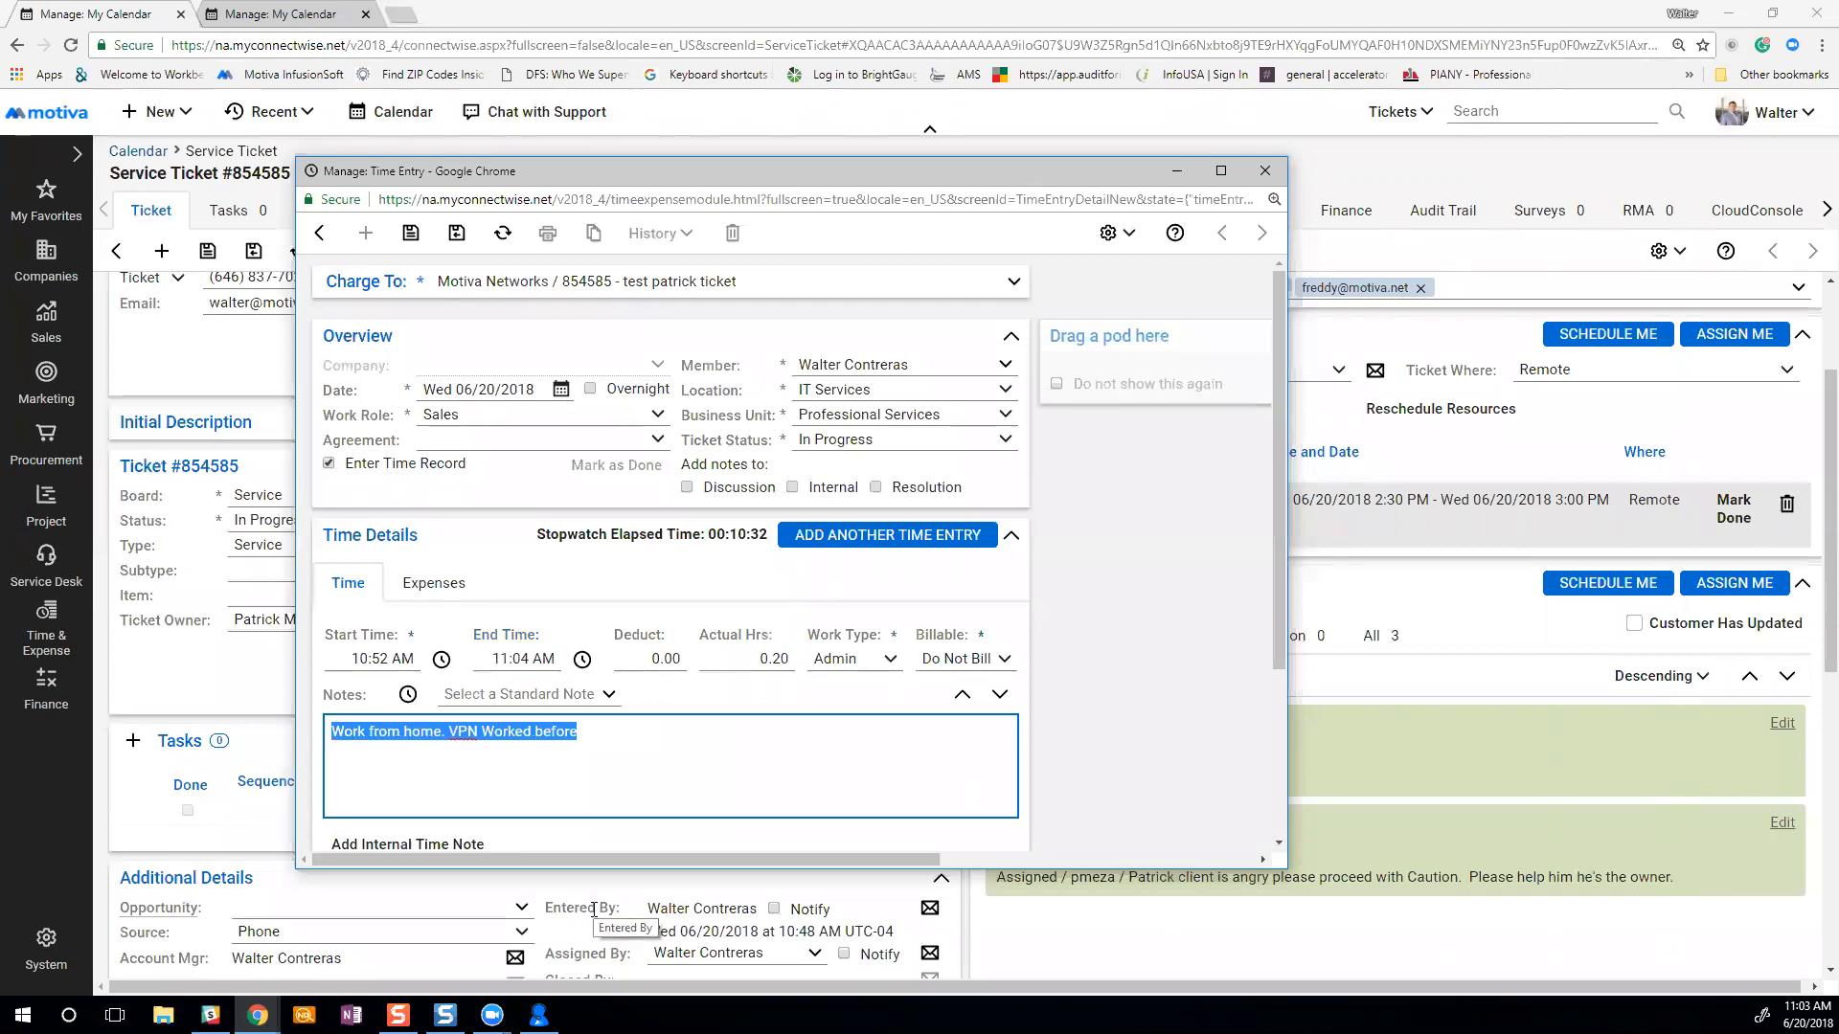
pyautogui.click(633, 735)
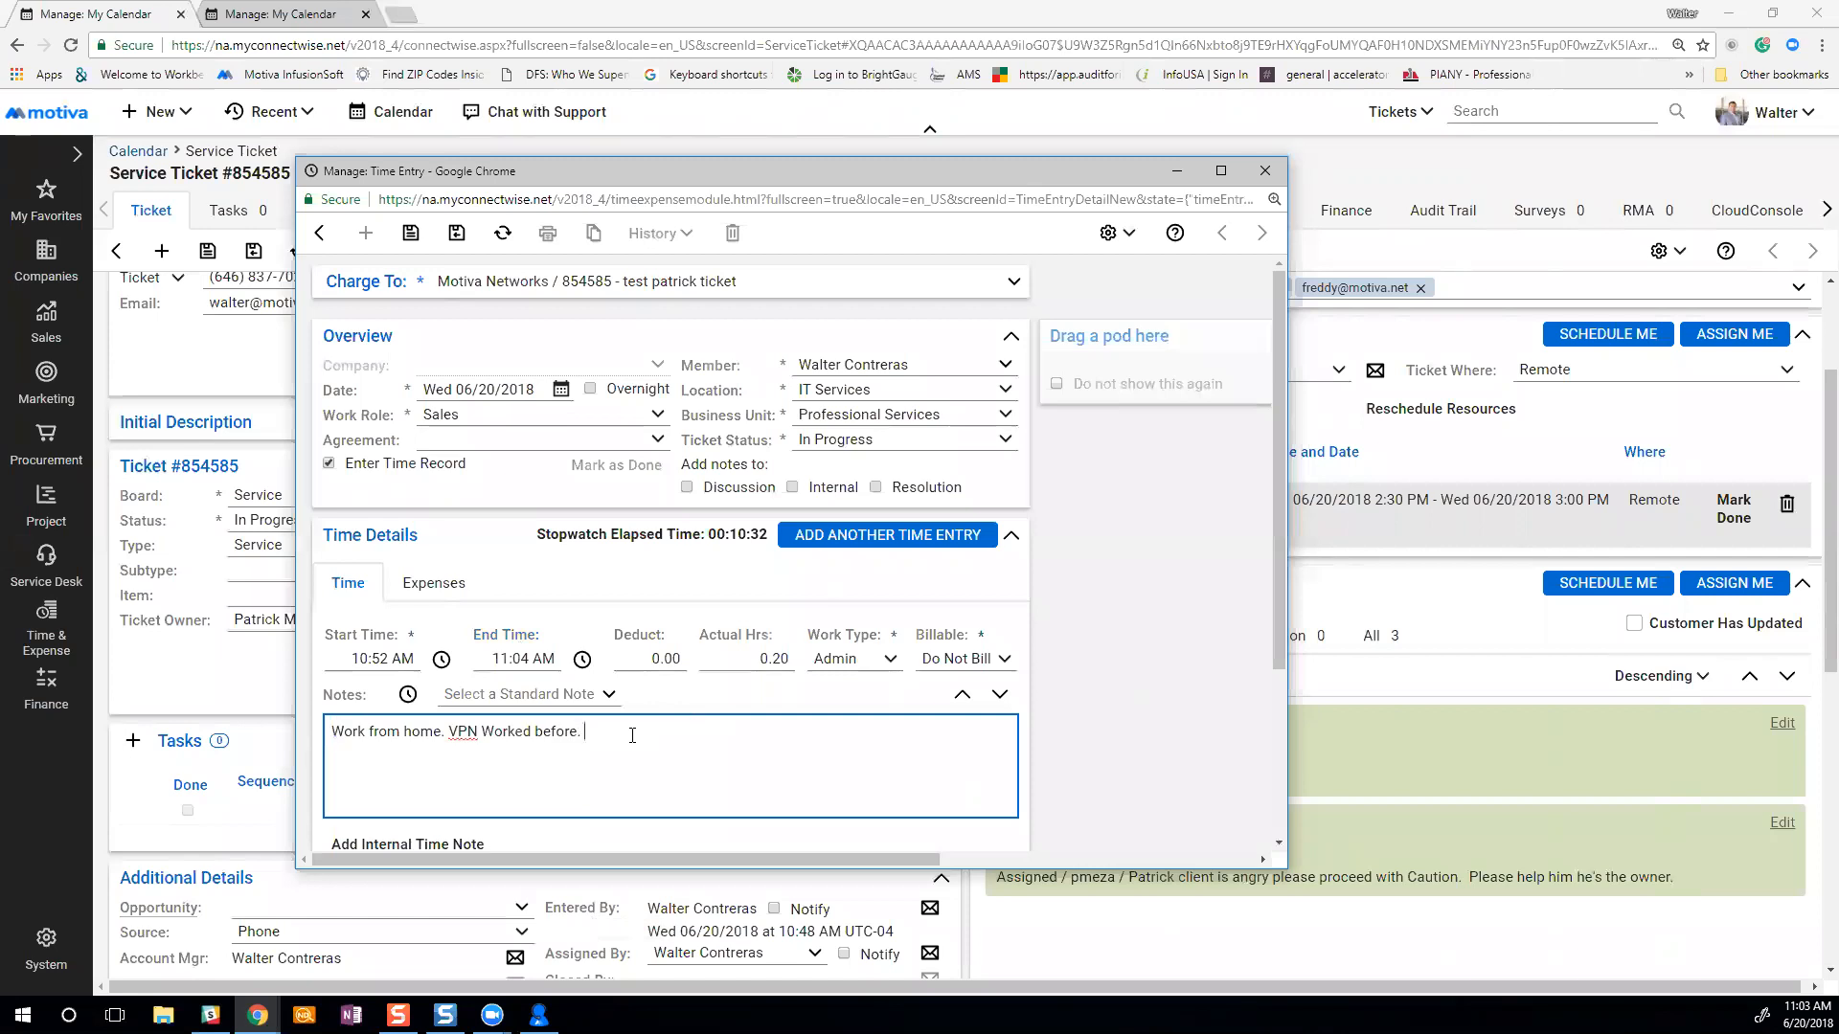
# Add to the note that the client's VPN software was reset after an Internet Explorer update erased settings
pyautogui.write('I ewent')
pyautogui.press('BackSpace')
pyautogui.press('BackSpace')
pyautogui.press('BackSpace')
pyautogui.press('BackSpace')
pyautogui.press('BackSpace')
pyautogui.write('went ')
pyautogui.write('the')
pyautogui.write('ad and ')
pyautogui.write('assis')
pyautogui.write('ted client to rese')
pyautogui.write('t VPN sofw')
pyautogui.press('BackSpace')
pyautogui.write('tware there was an inte')
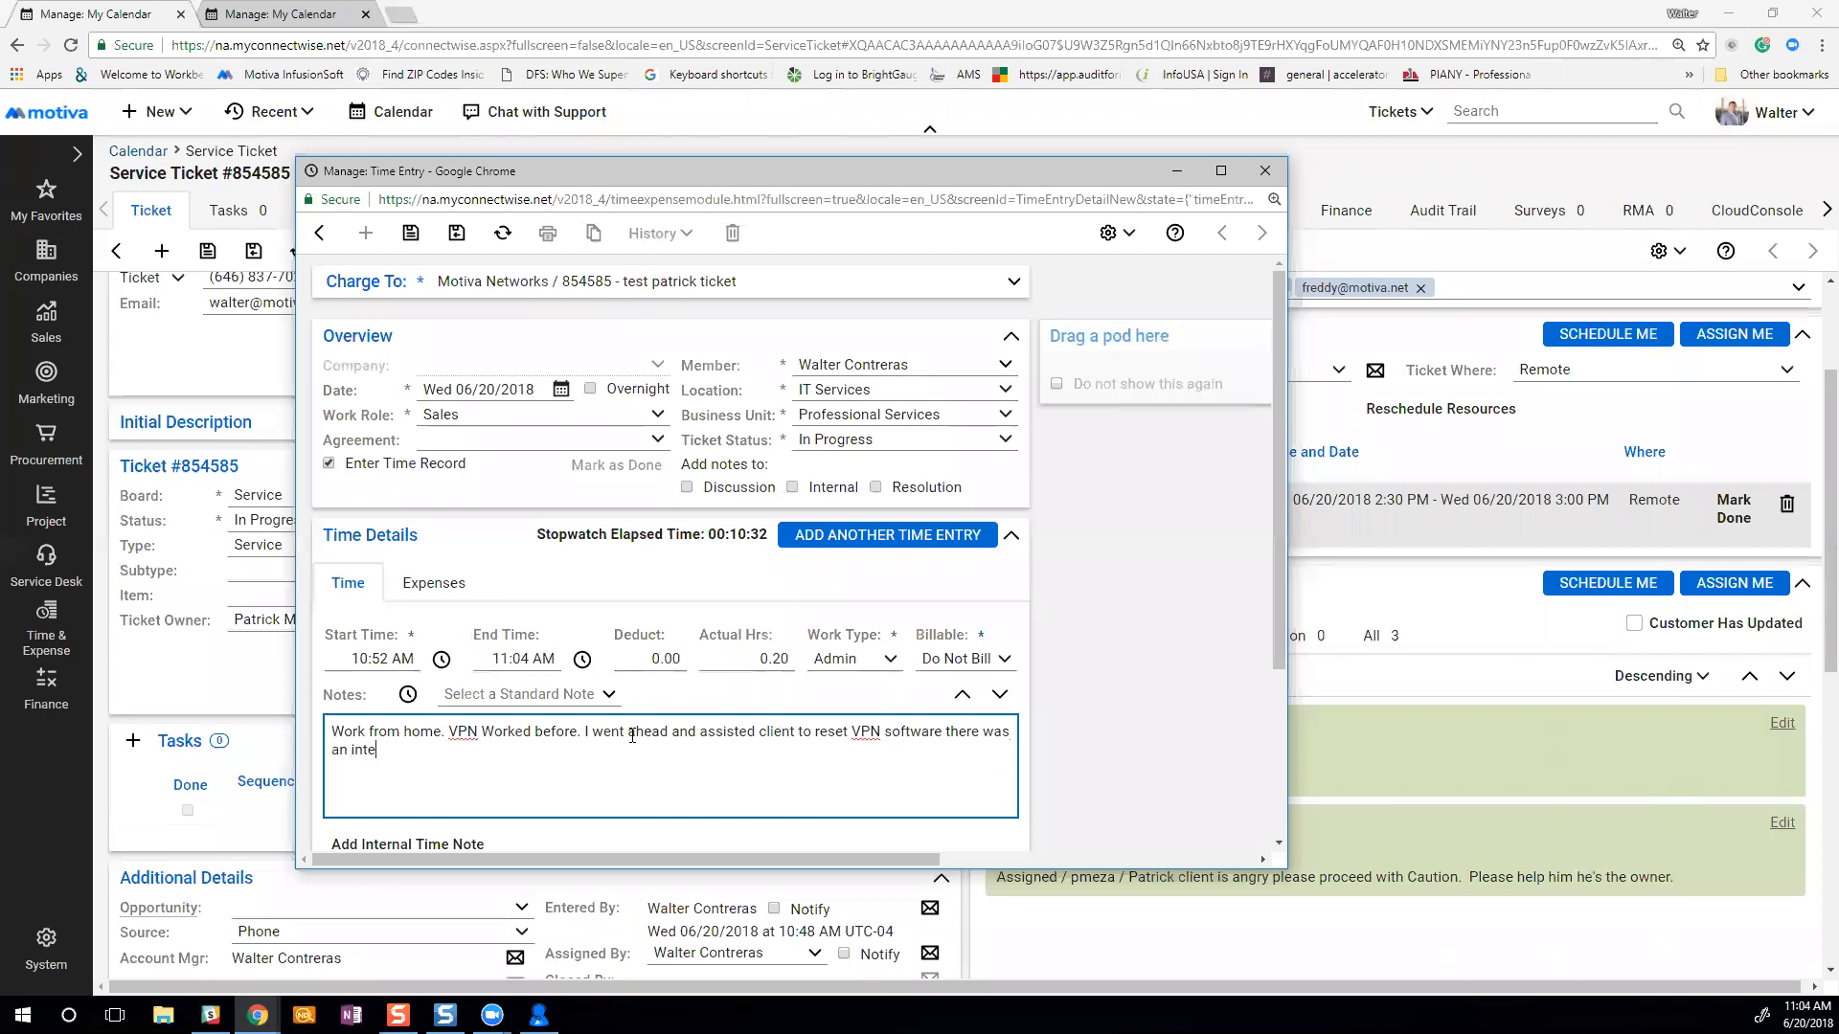
pyautogui.write('rnet explorer update that erase')
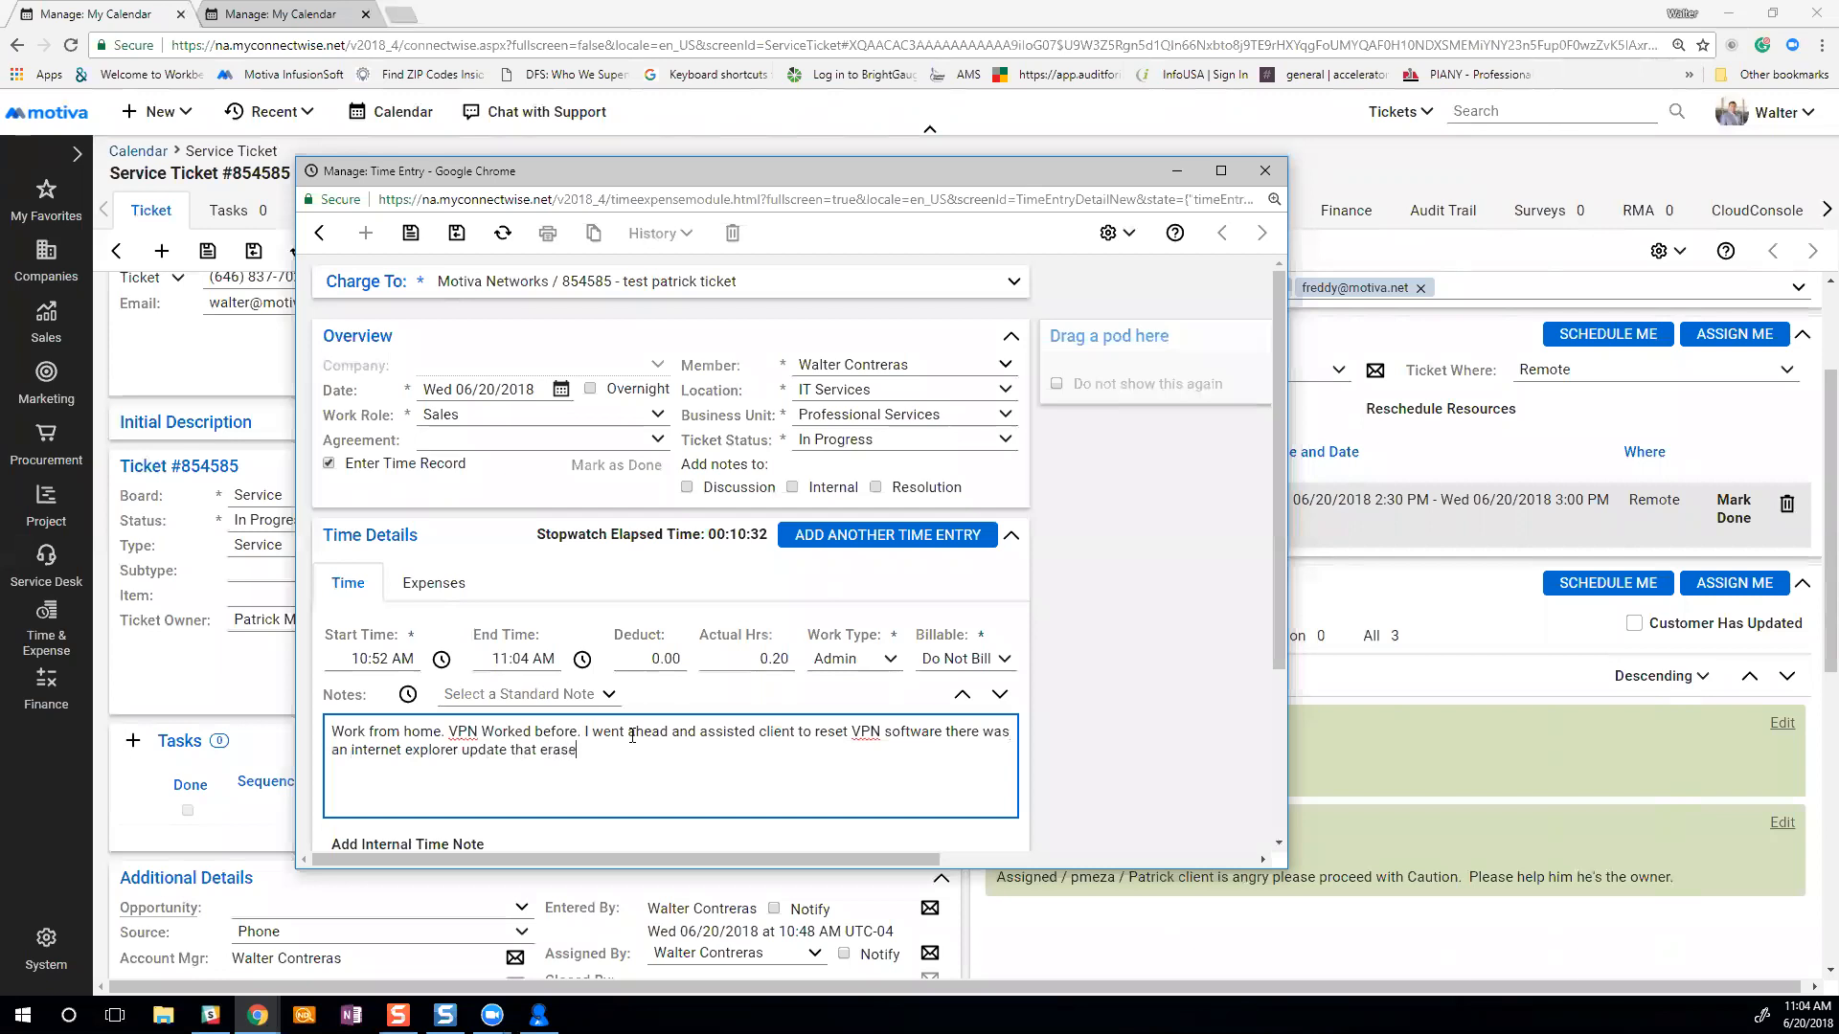
pyautogui.write('d the settings. We have tested and ')
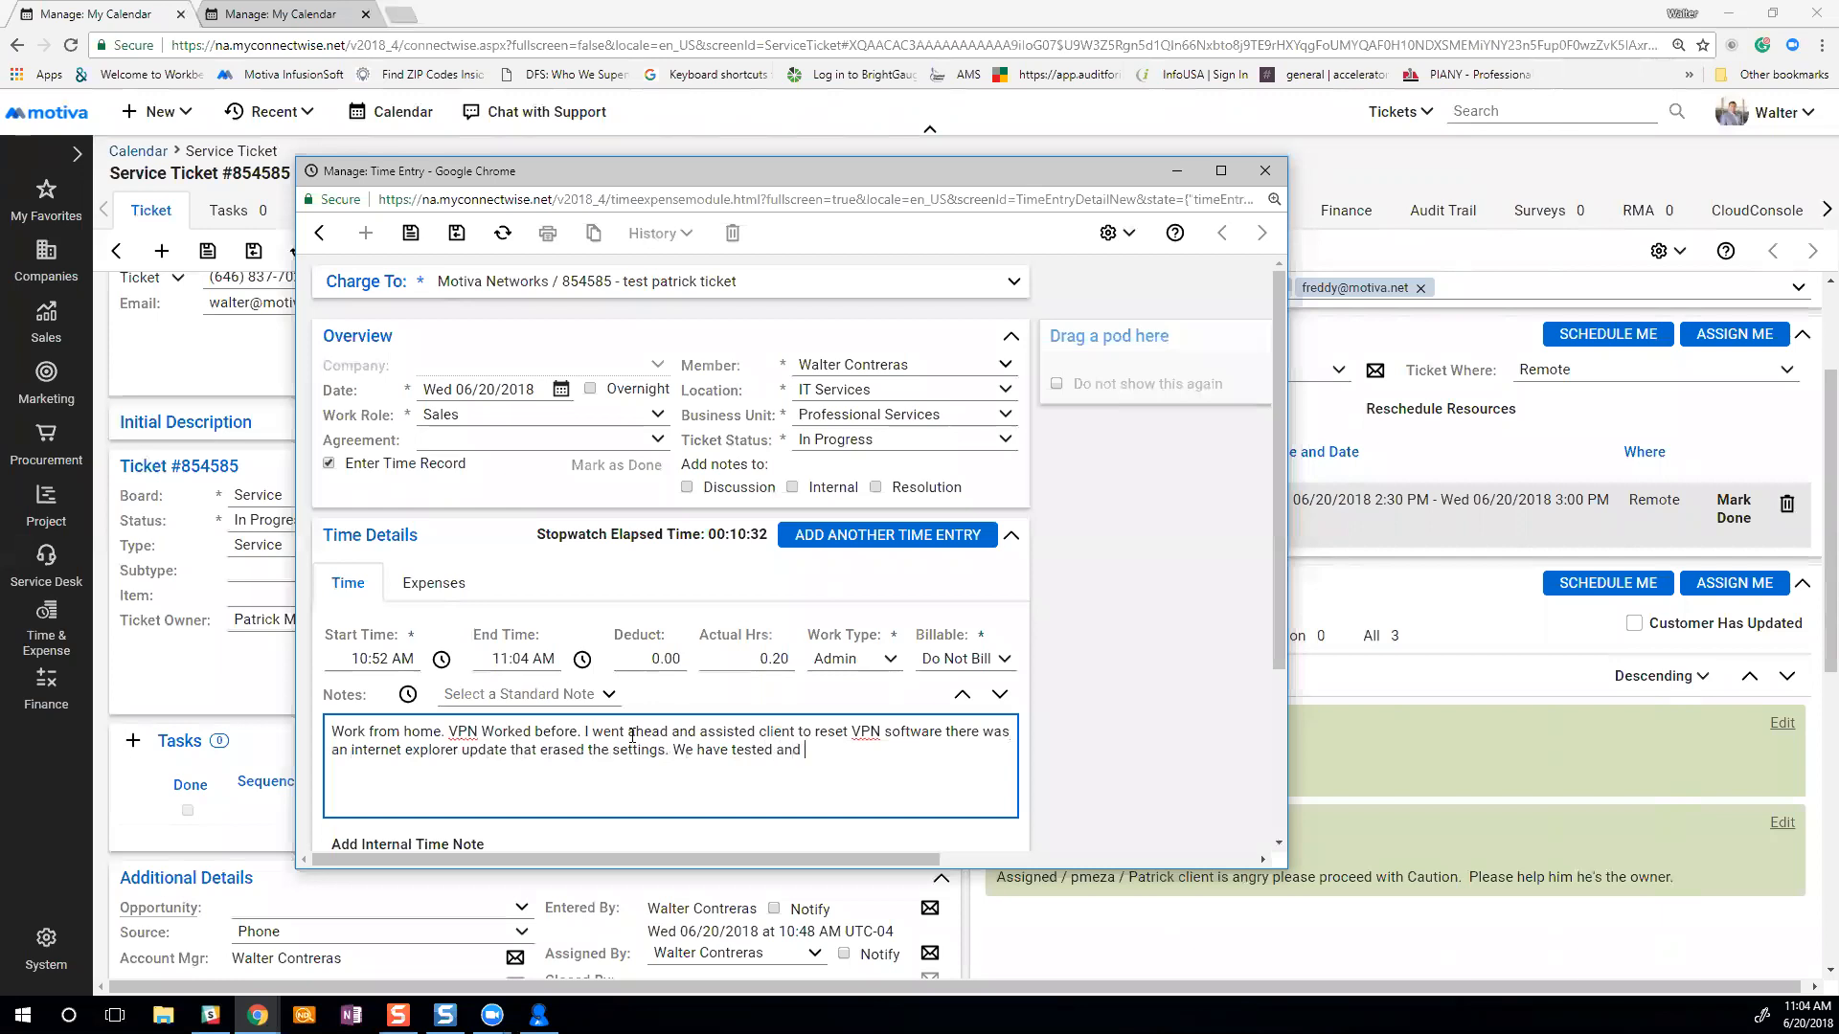
pyautogui.write('all is working correctly.')
# Flag the note as a Resolution note and open the Attachments file picker
pyautogui.click(876, 487)
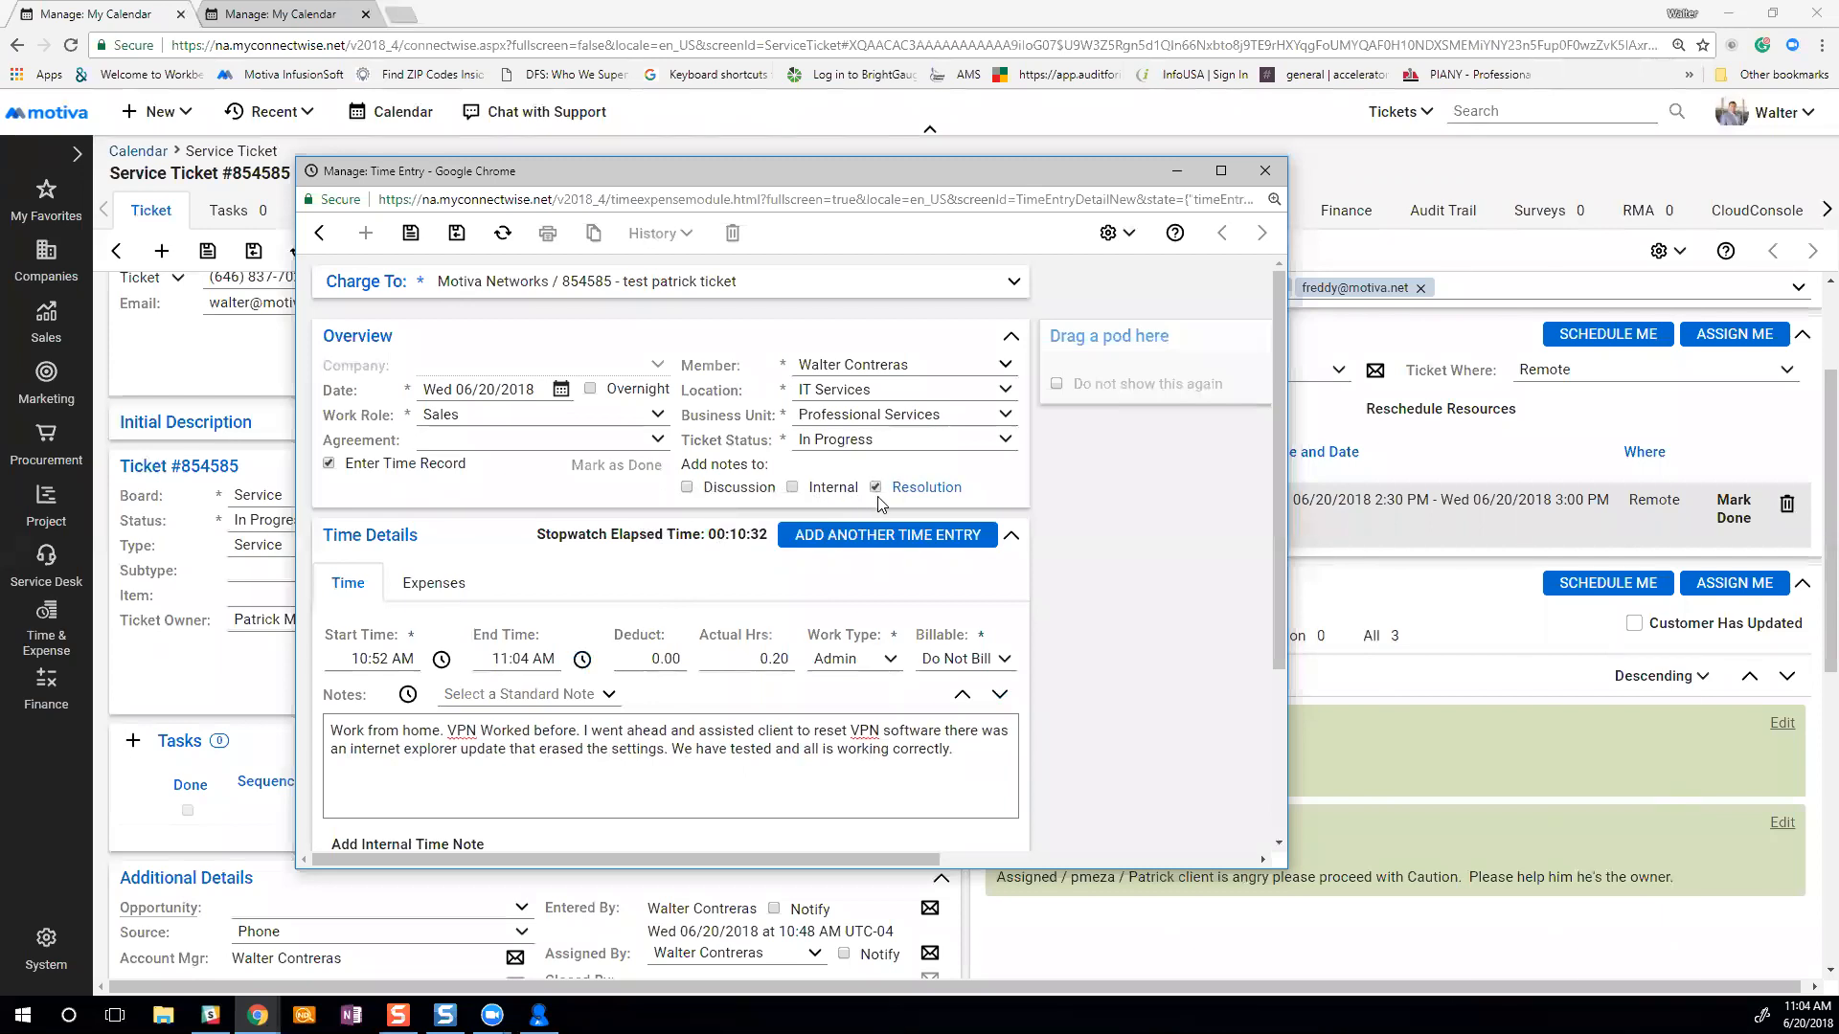
pyautogui.scroll(-3, 1072, 539)
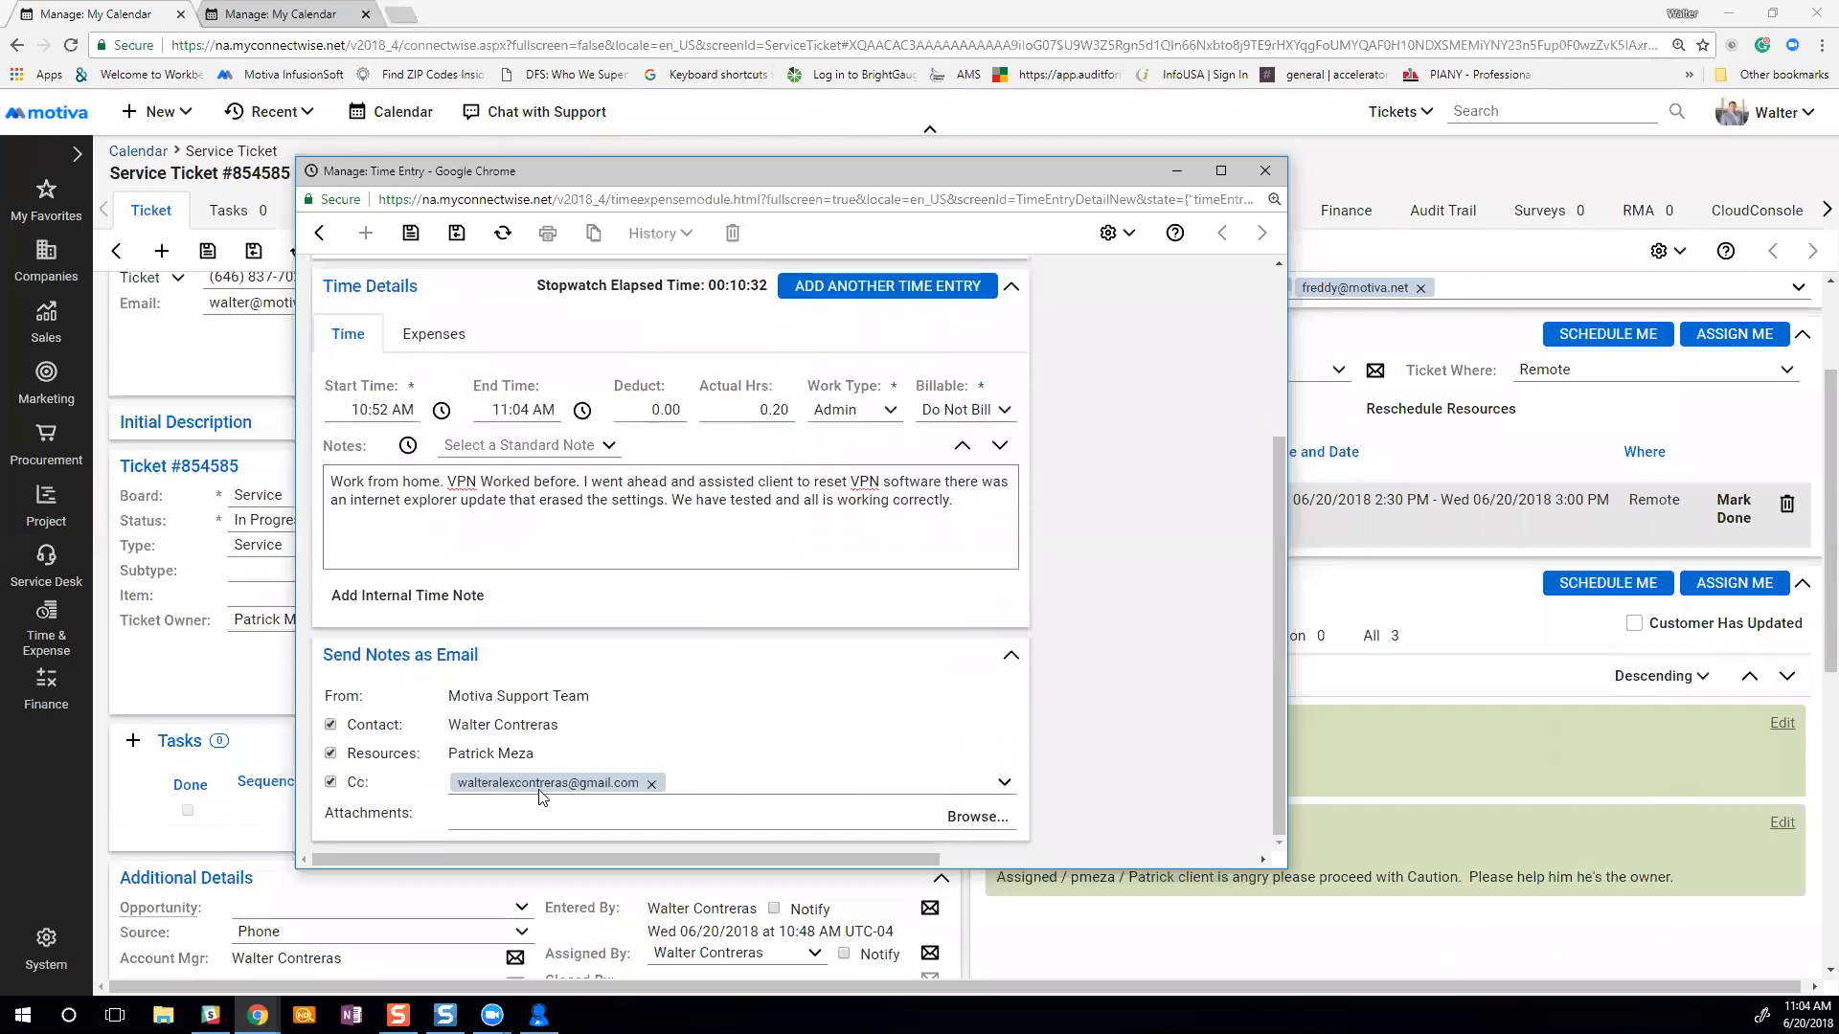
pyautogui.click(986, 820)
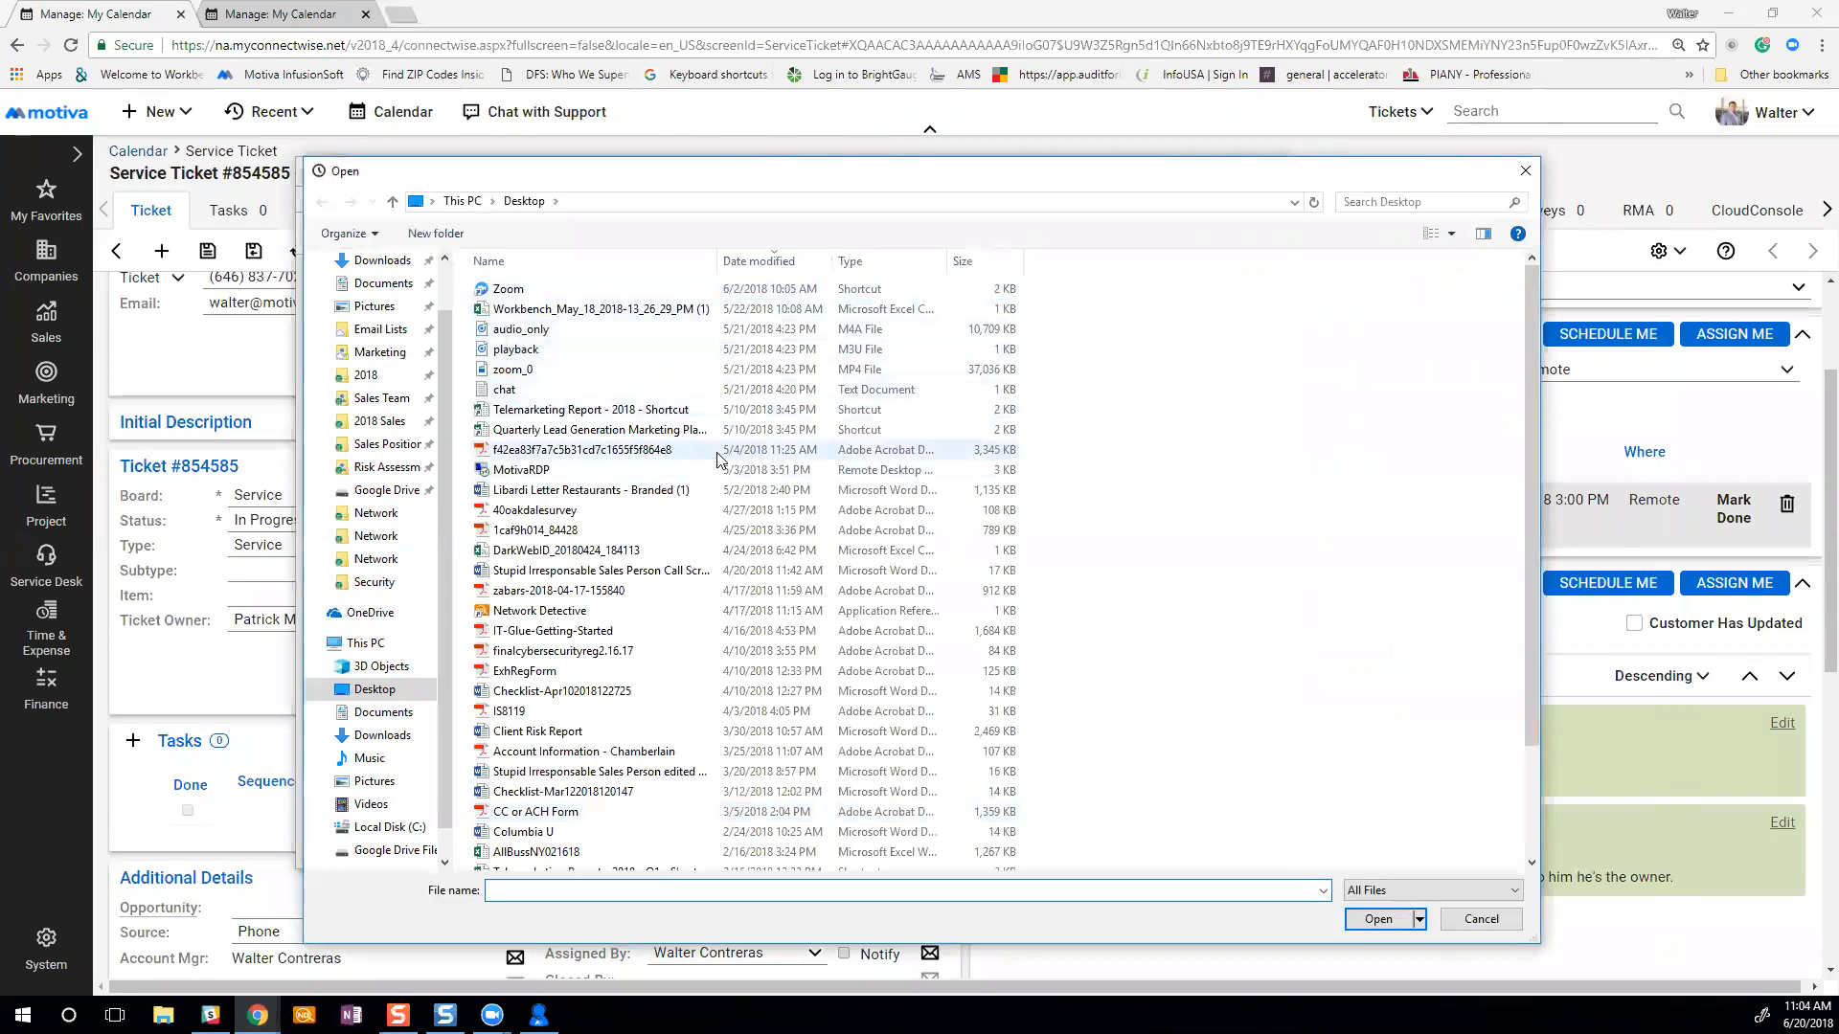
# Cancel the attachment file picker twice, leaving no file attached to the note
pyautogui.click(1489, 924)
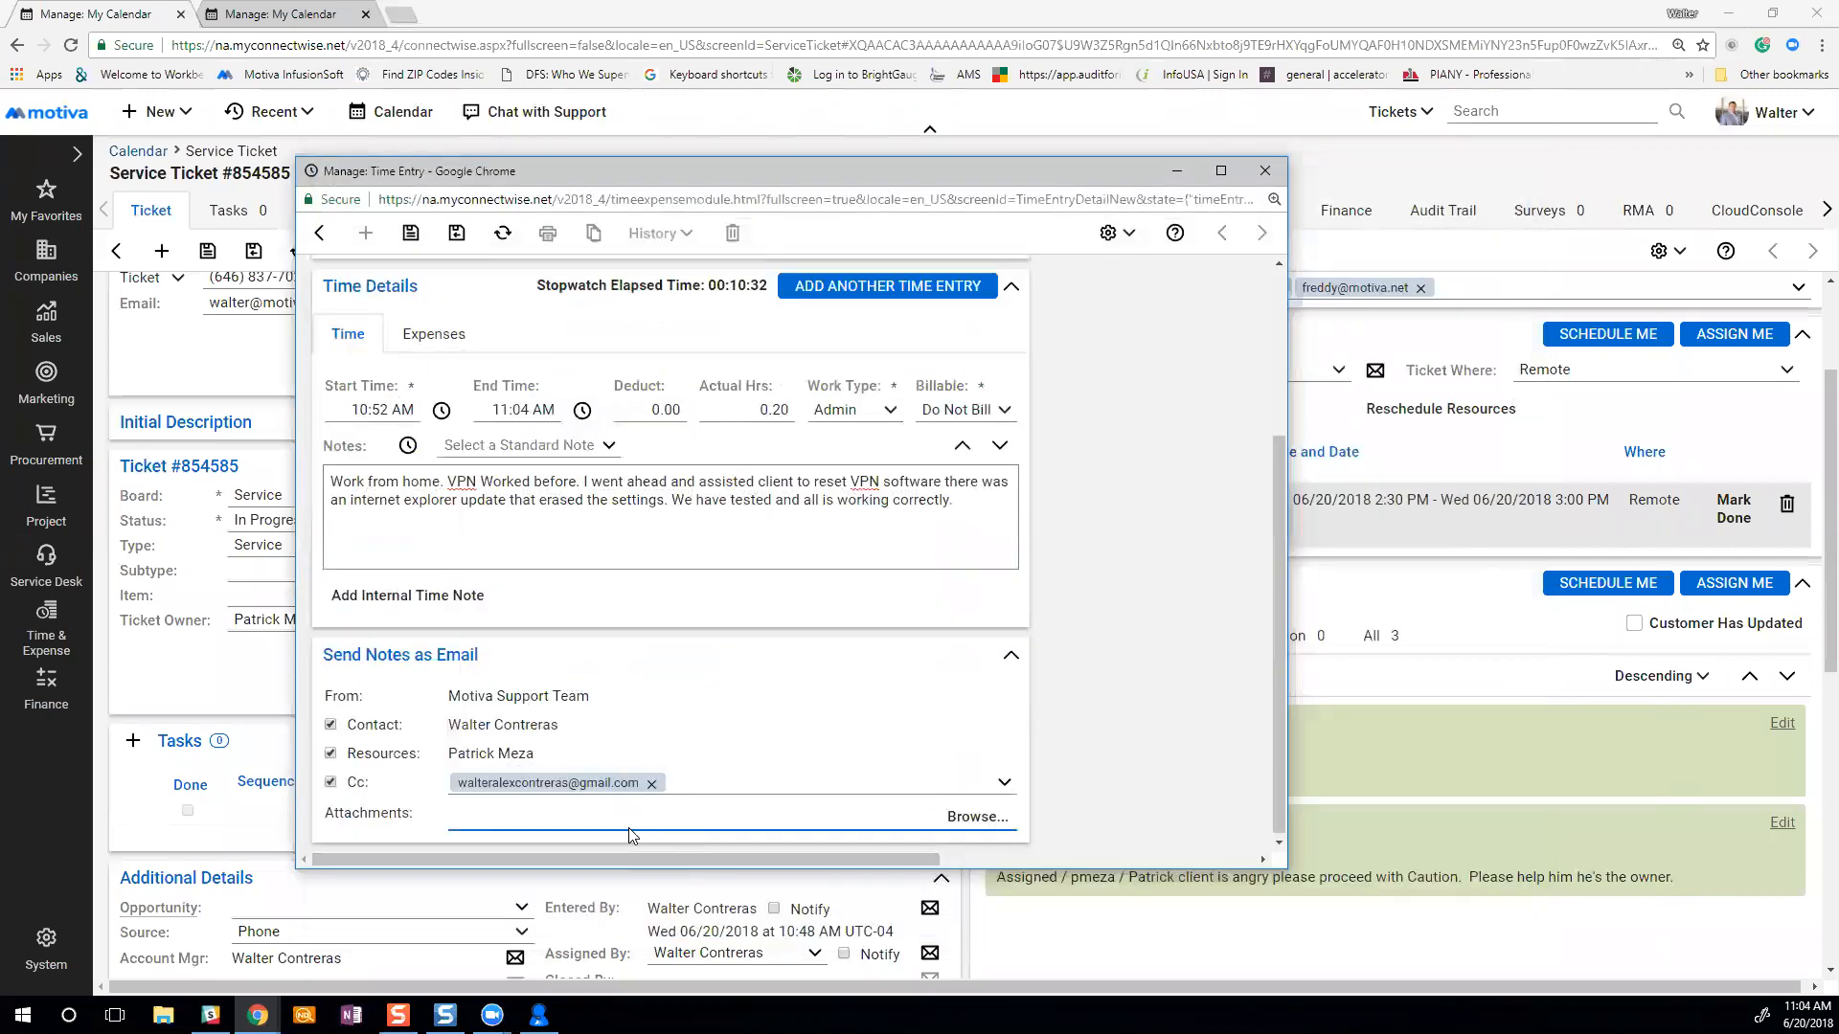
pyautogui.click(355, 503)
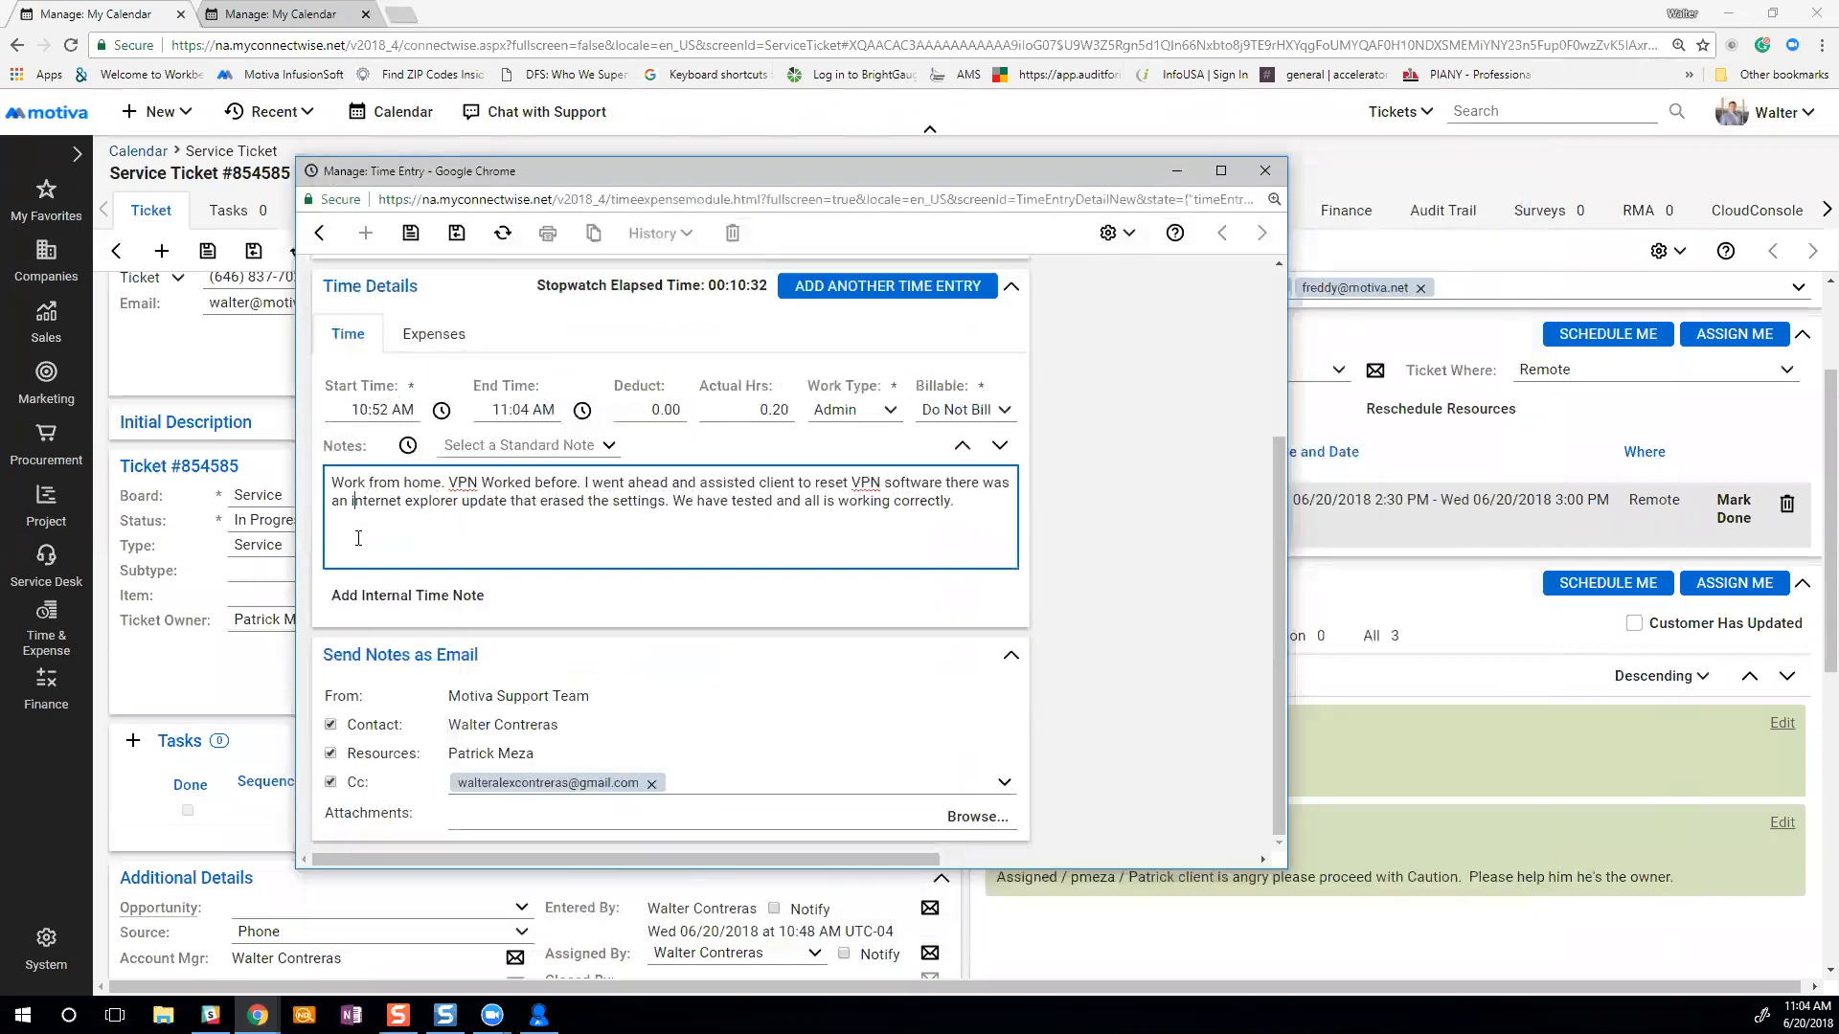
pyautogui.click(991, 505)
pyautogui.click(987, 817)
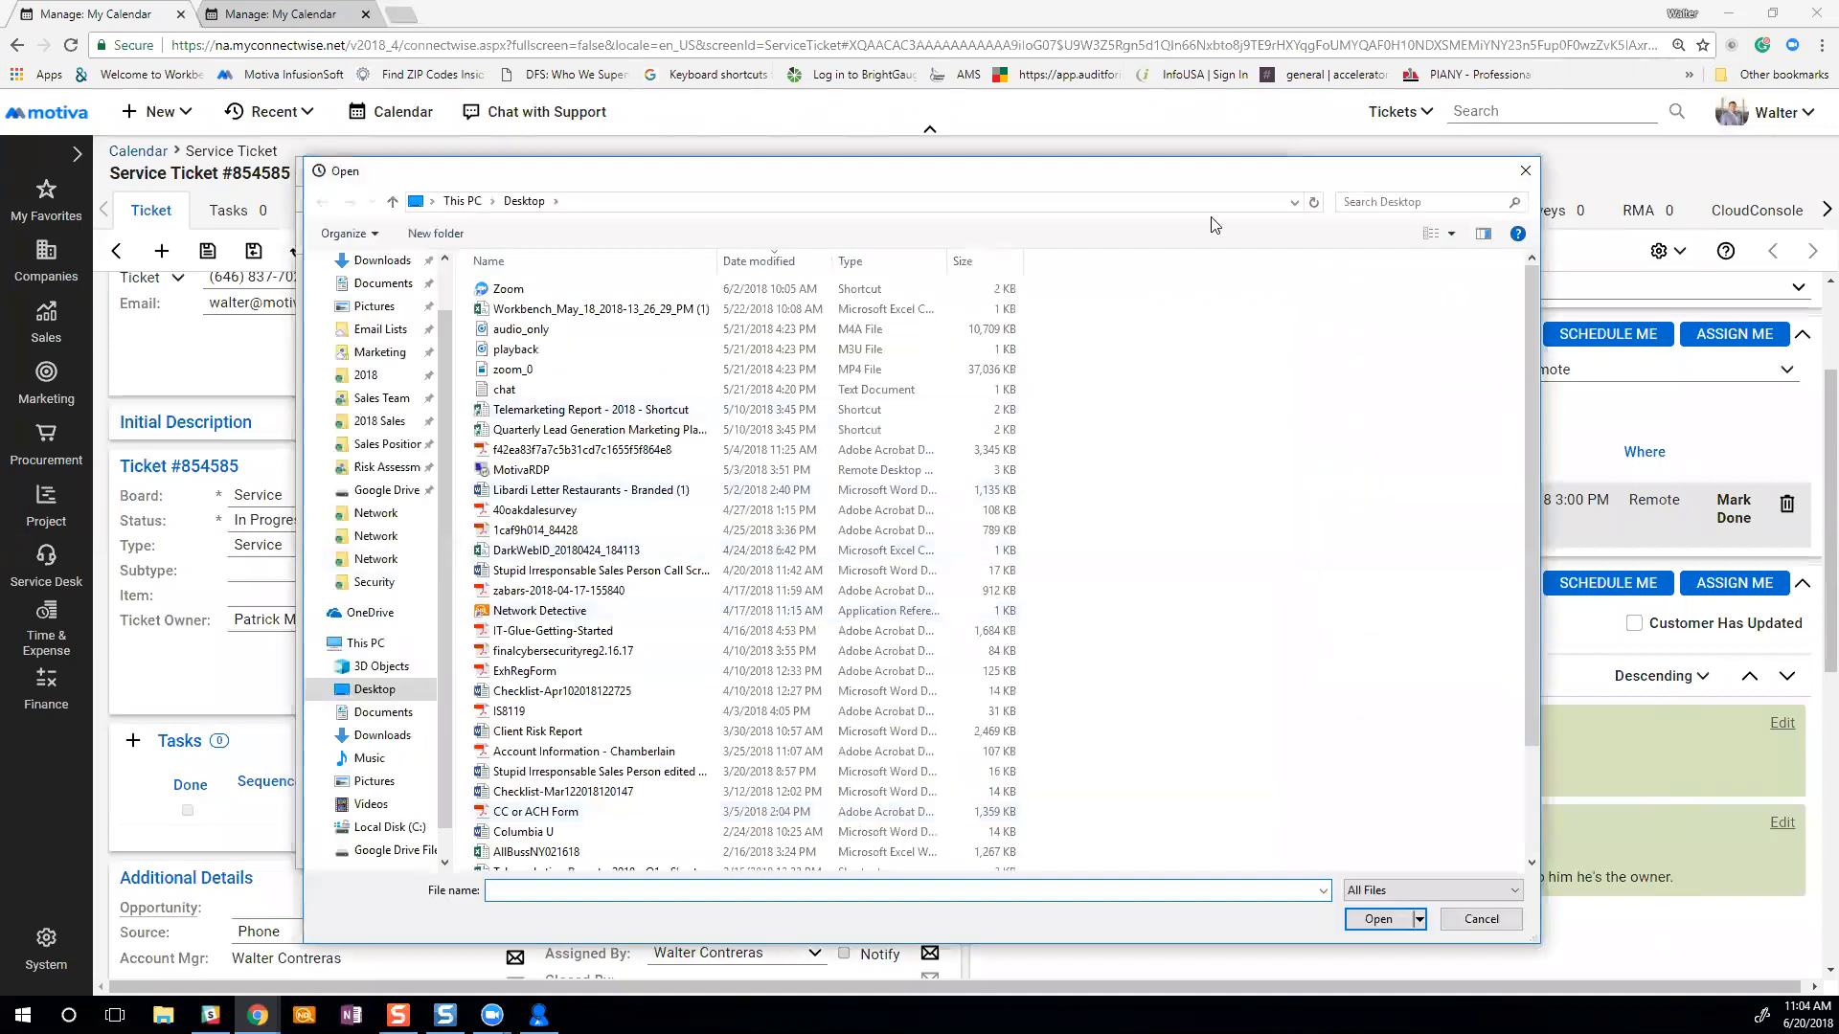
pyautogui.click(1481, 919)
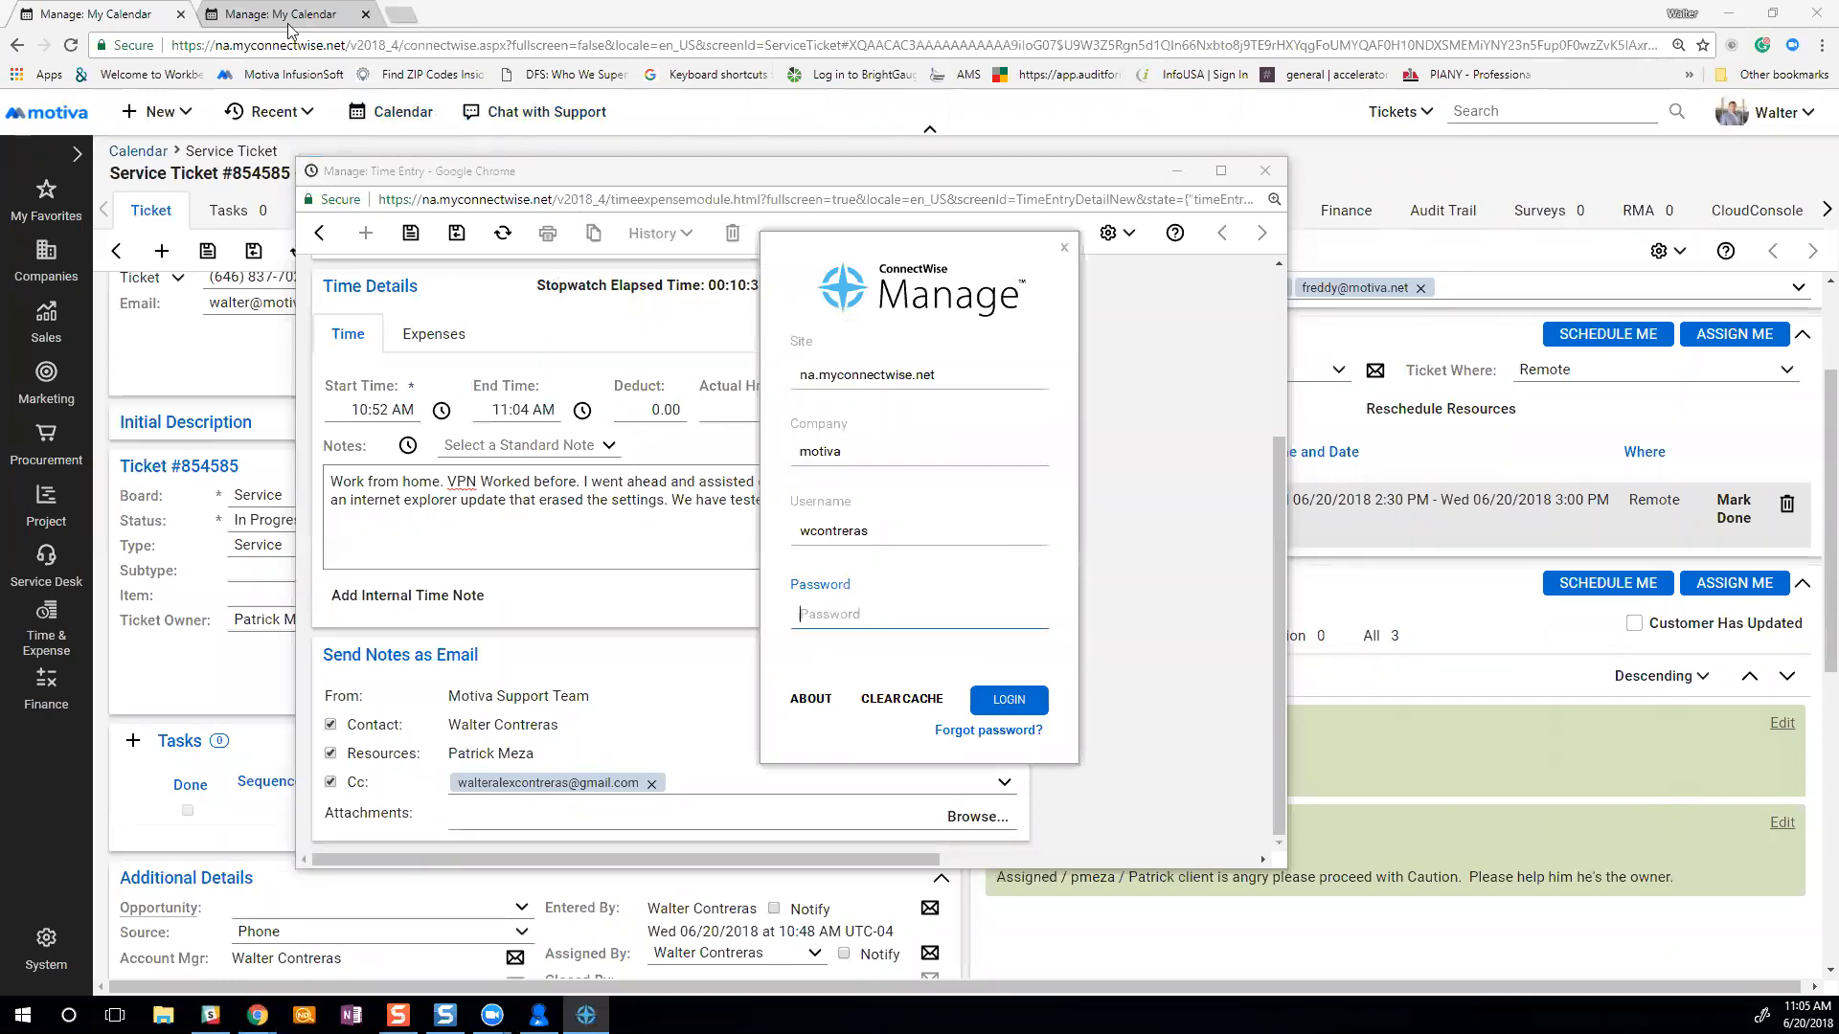
# Sign in to the Manage desktop client by entering the account password
pyautogui.click(1006, 700)
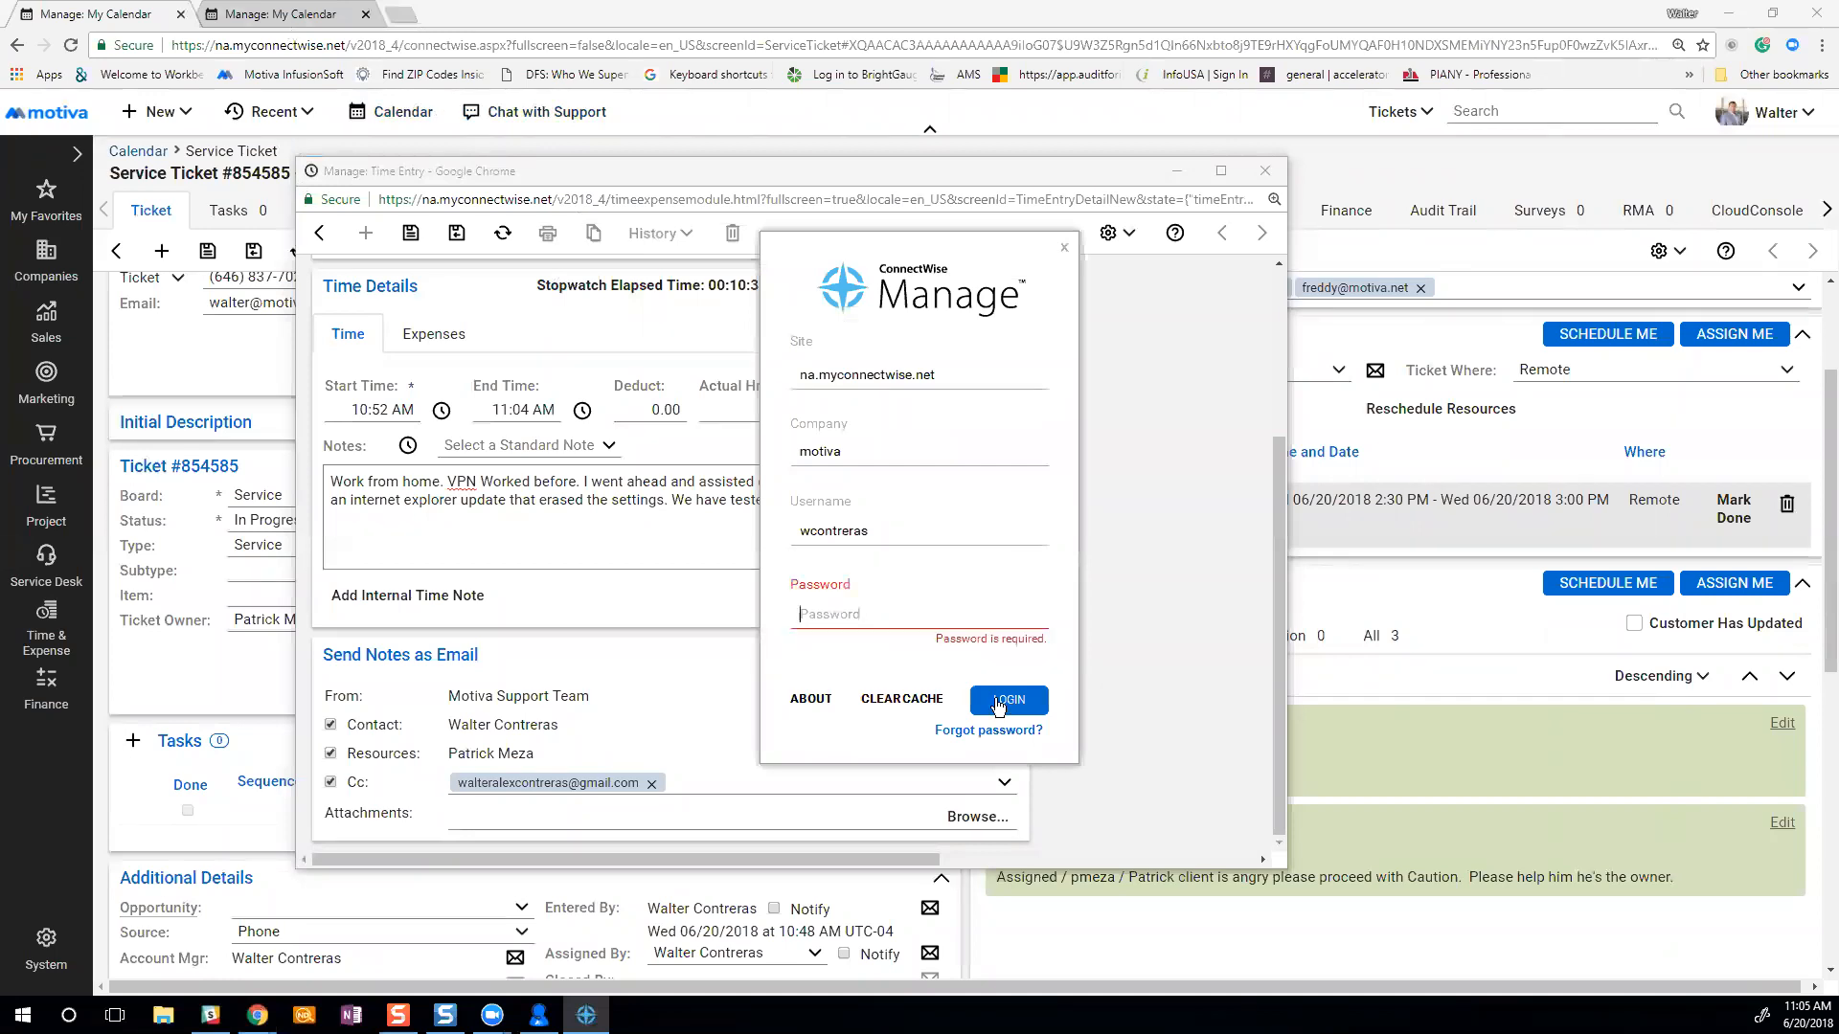
pyautogui.click(889, 620)
pyautogui.write('******')
pyautogui.press('BackSpace')
pyautogui.press('BackSpace')
pyautogui.press('BackSpace')
pyautogui.press('BackSpace')
pyautogui.press('BackSpace')
pyautogui.write('*****')
pyautogui.press('BackSpace')
pyautogui.press('BackSpace')
pyautogui.press('BackSpace')
pyautogui.press('BackSpace')
pyautogui.press('BackSpace')
pyautogui.press('BackSpace')
pyautogui.write('***********')
pyautogui.press('Return')
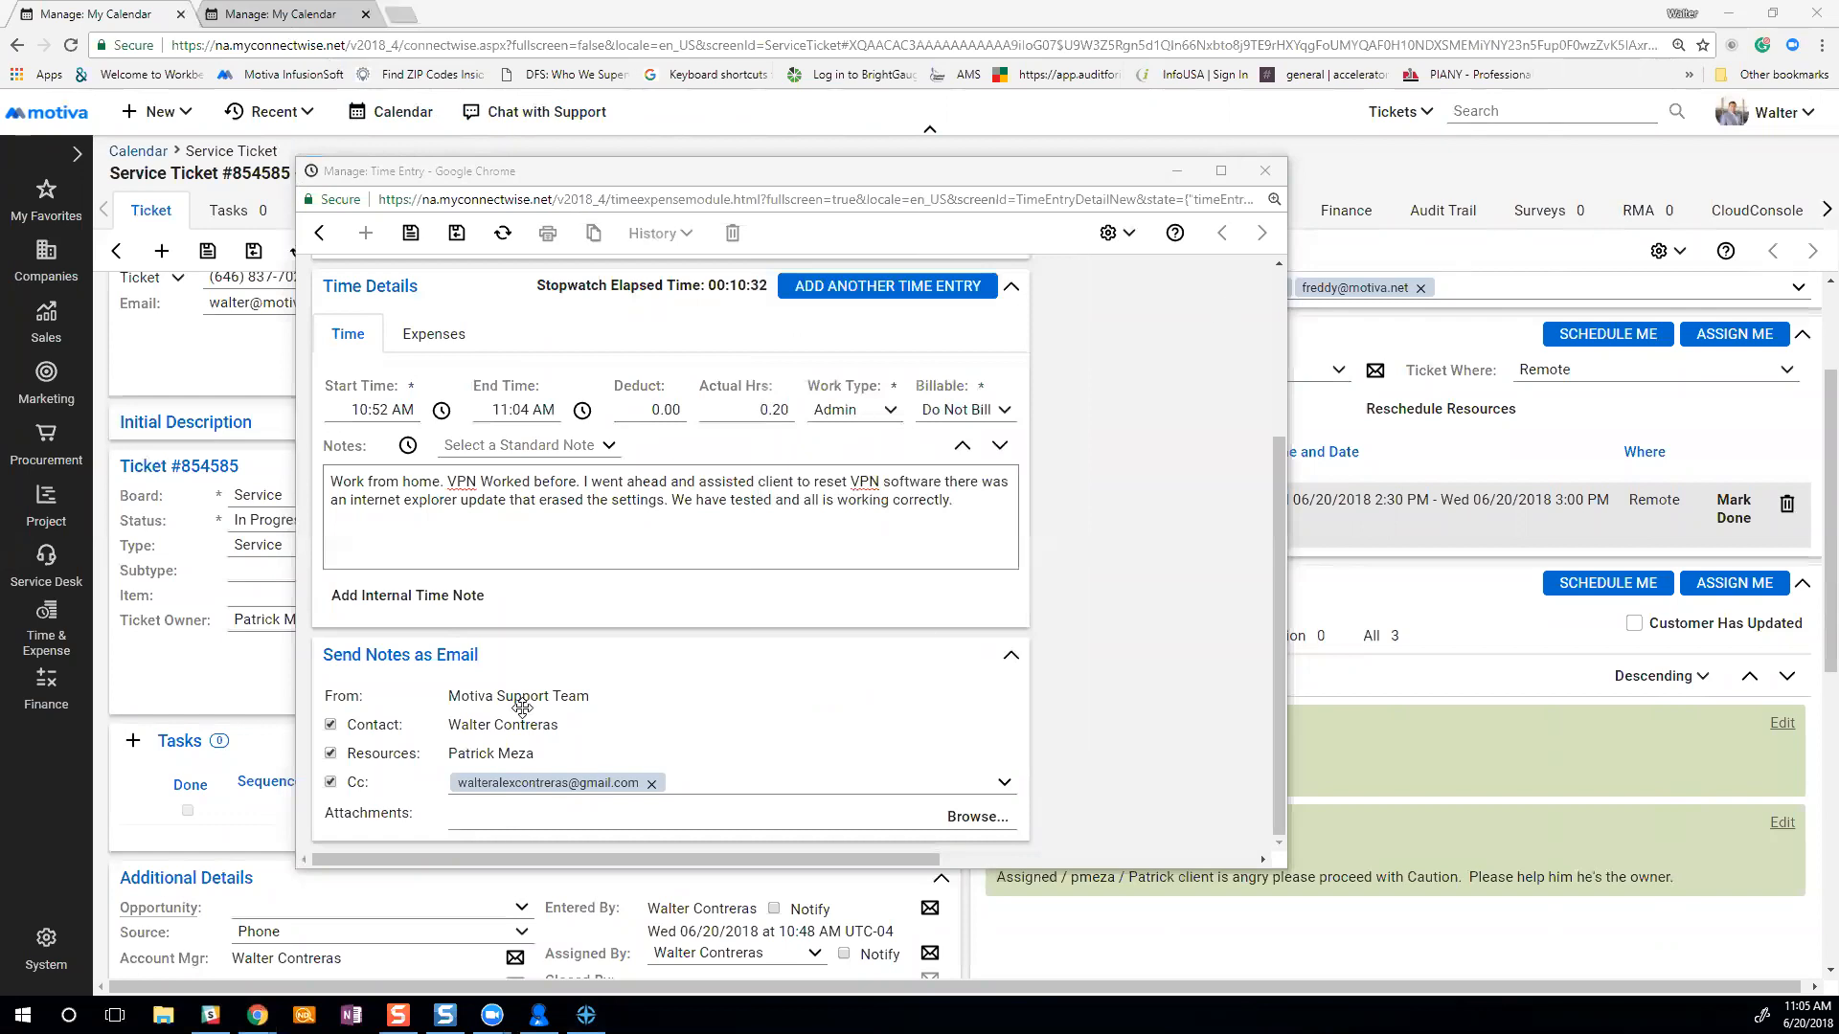
# Choose Closed - Confirmed from the time entry's Ticket Status dropdown
pyautogui.scroll(3, 891, 498)
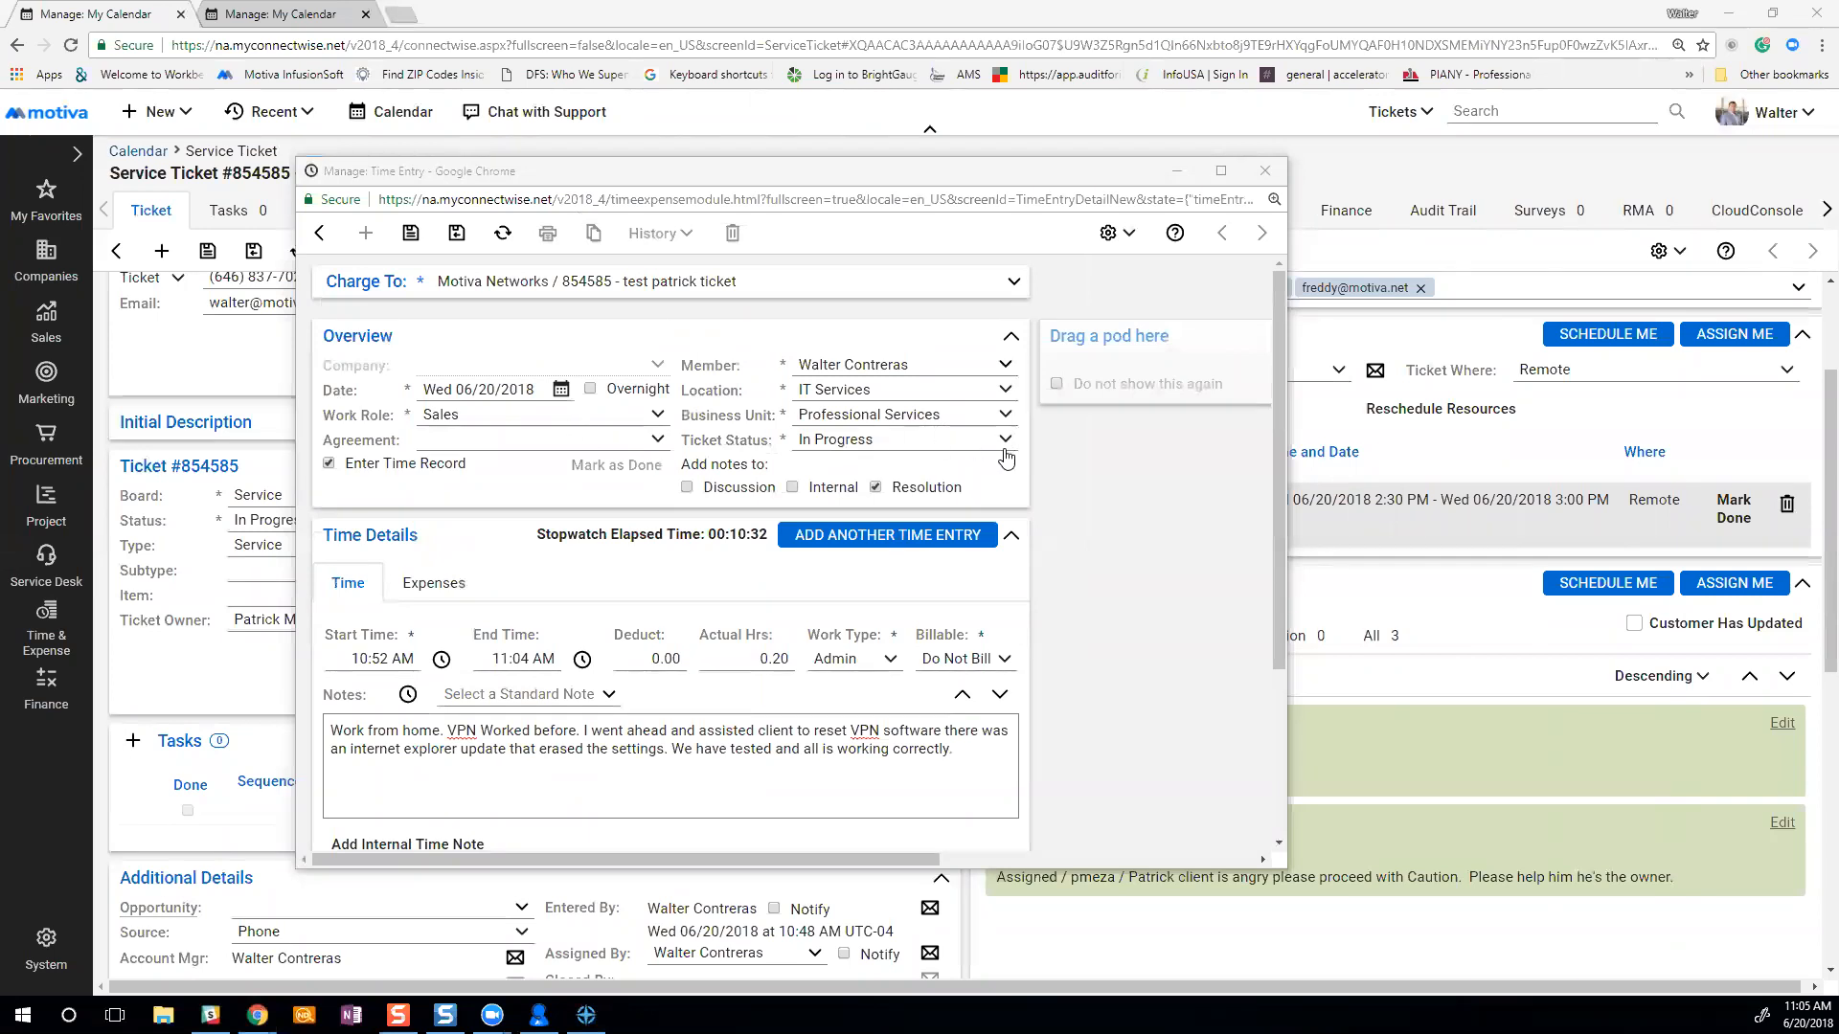
pyautogui.click(1007, 446)
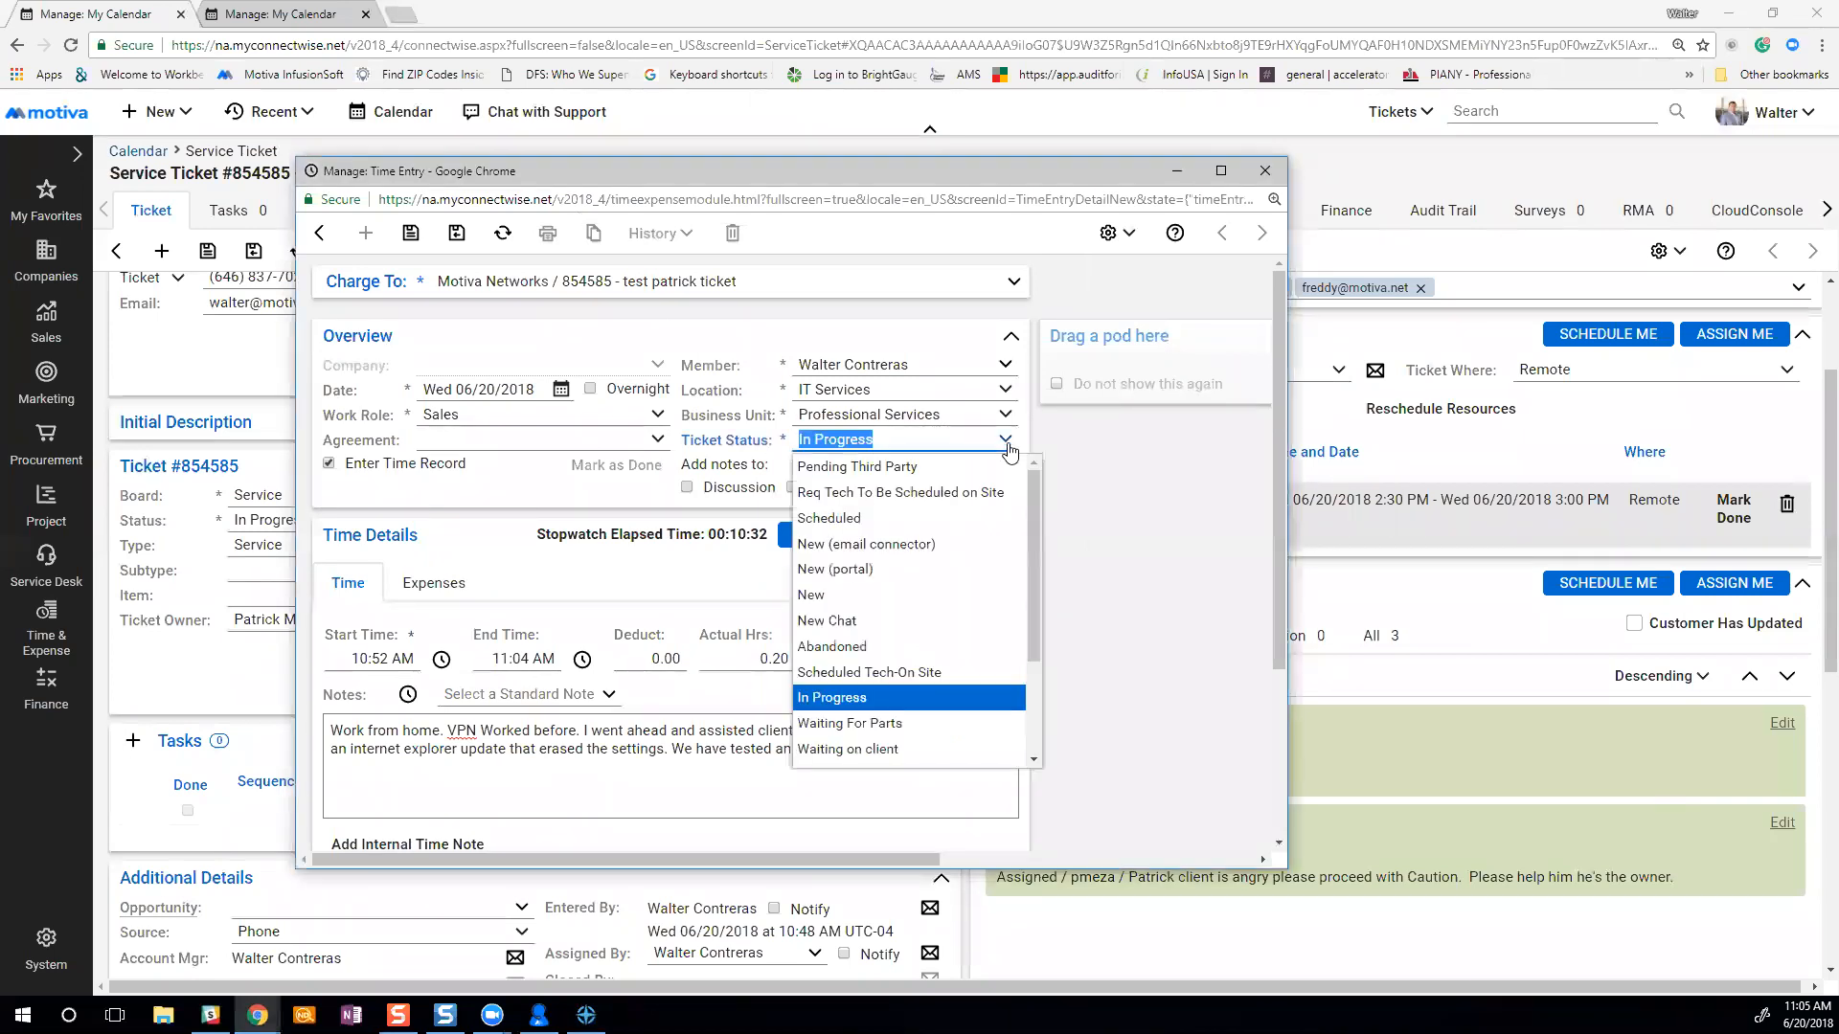
pyautogui.scroll(-4, 903, 697)
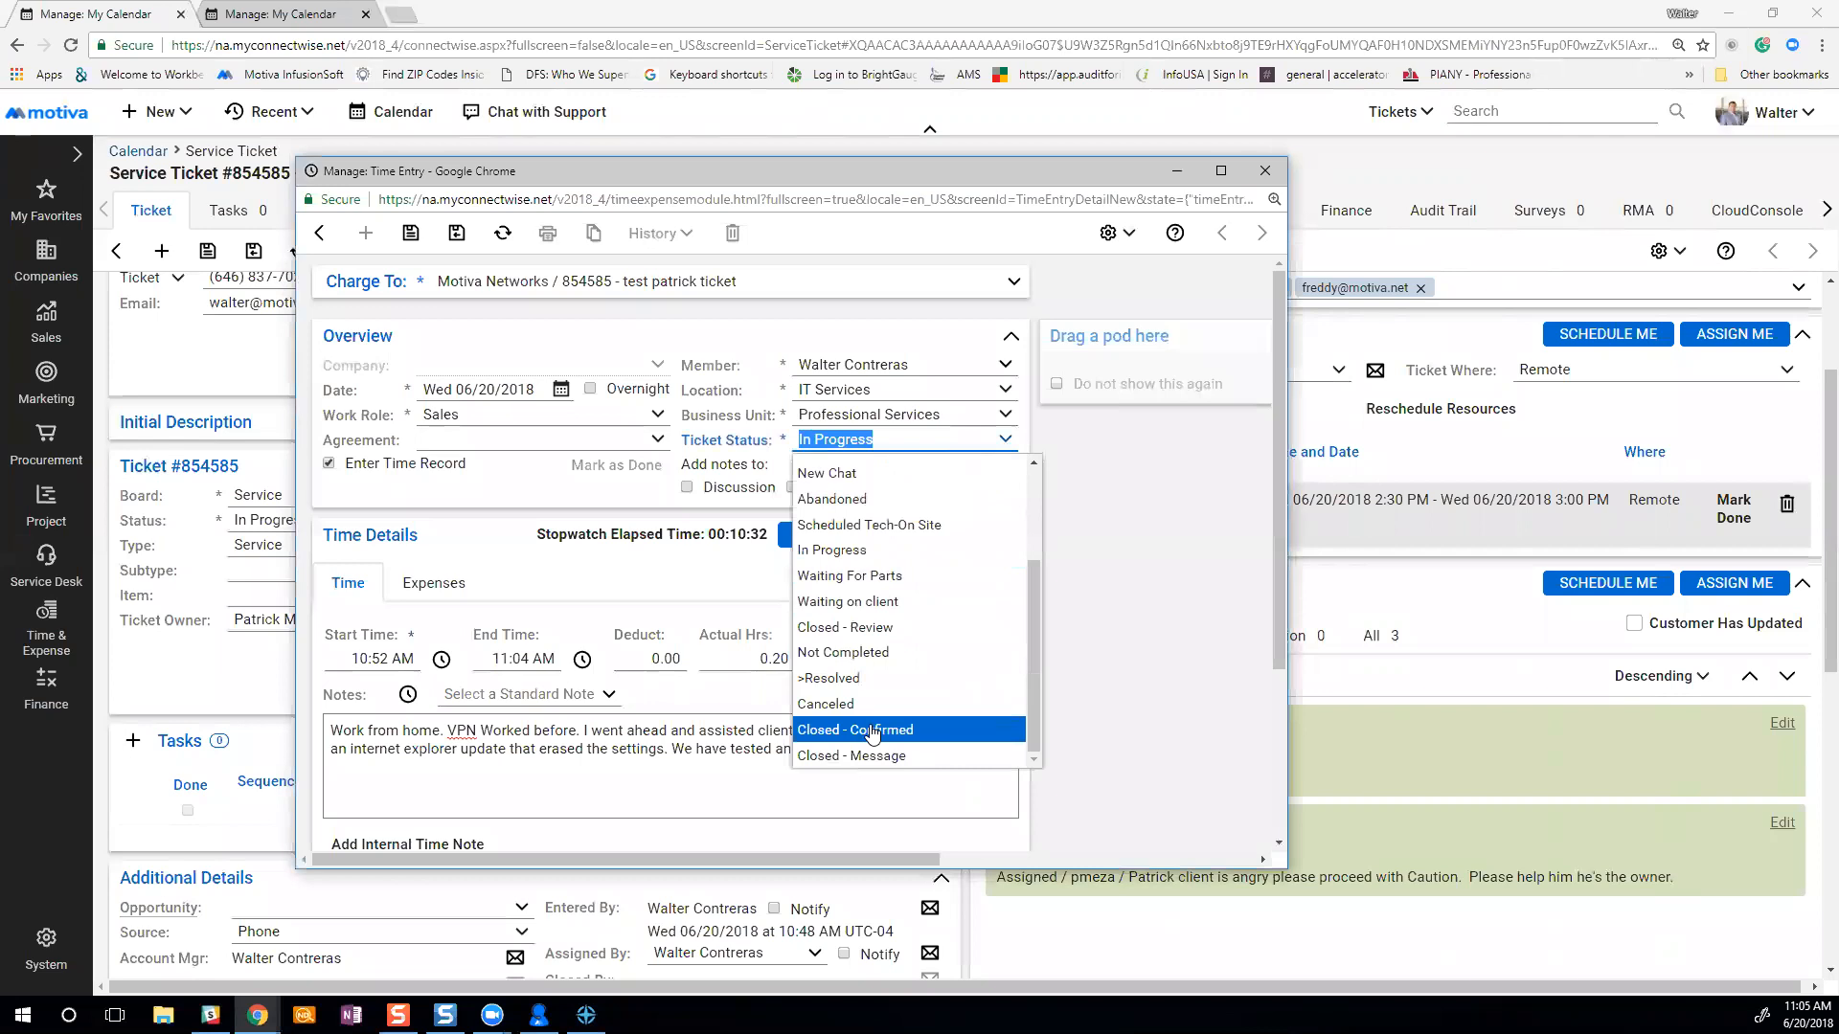
pyautogui.click(872, 730)
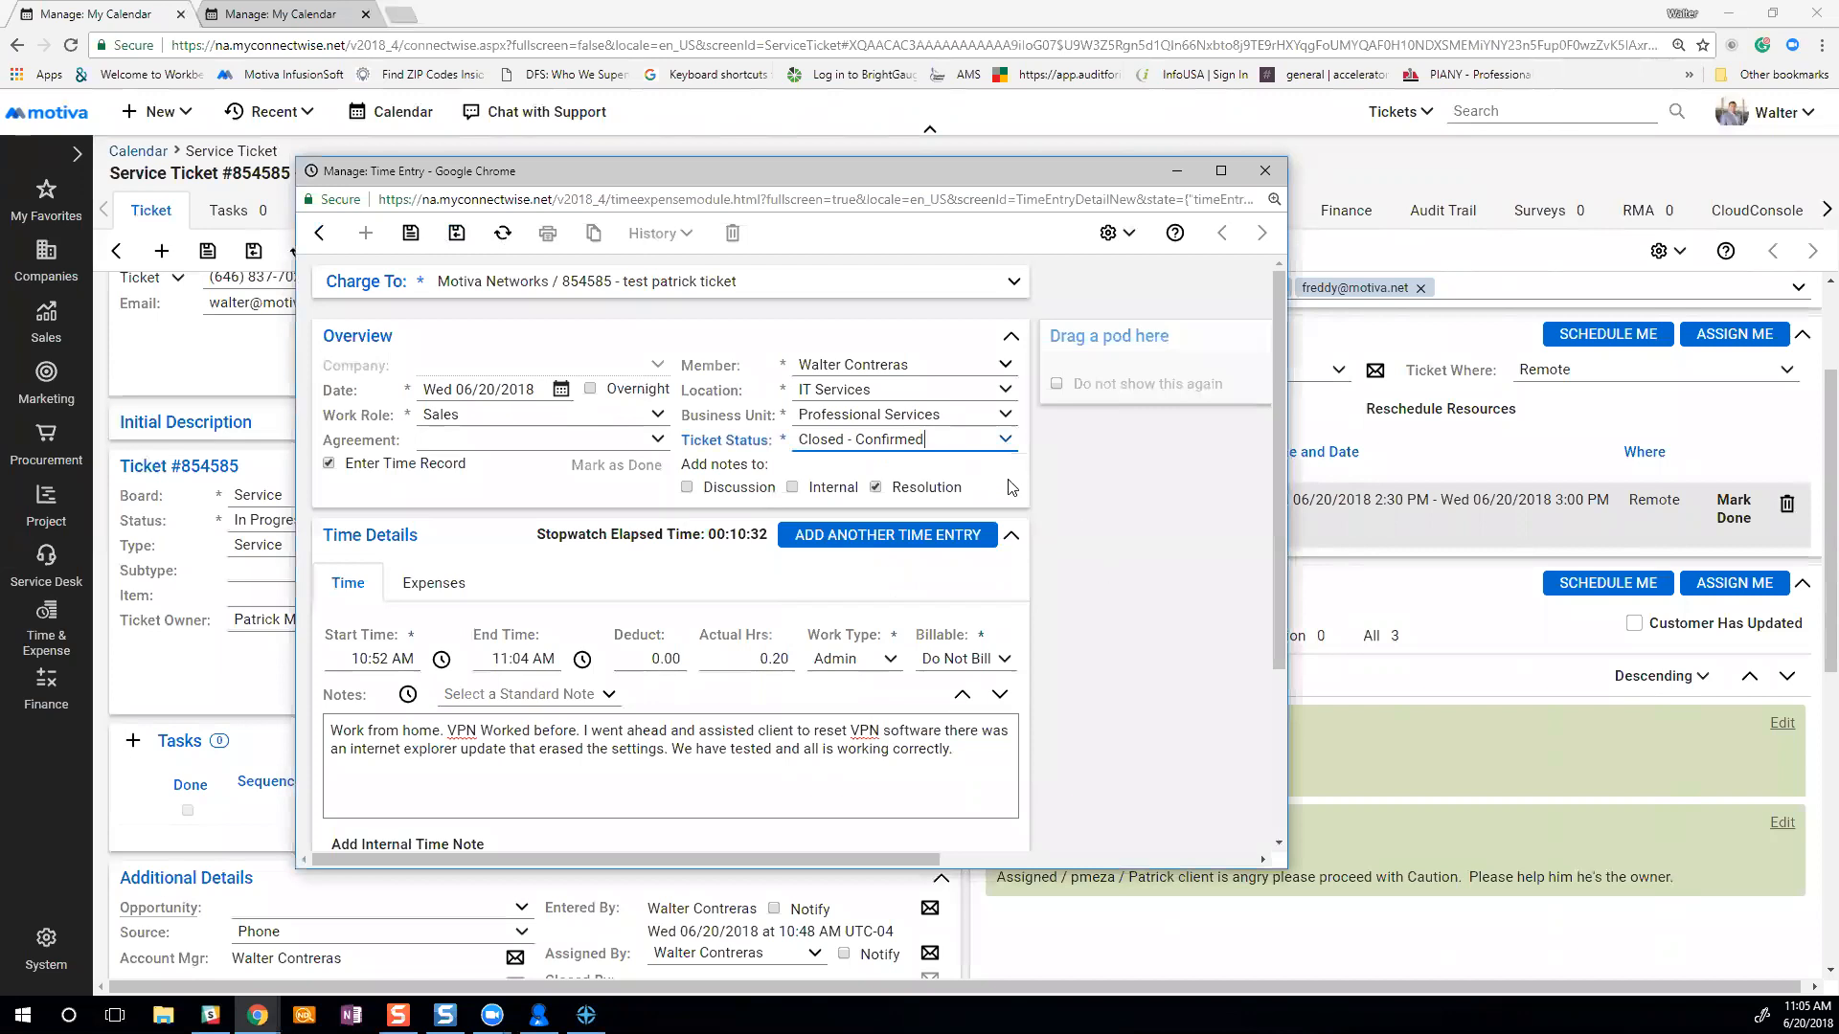
pyautogui.click(1005, 438)
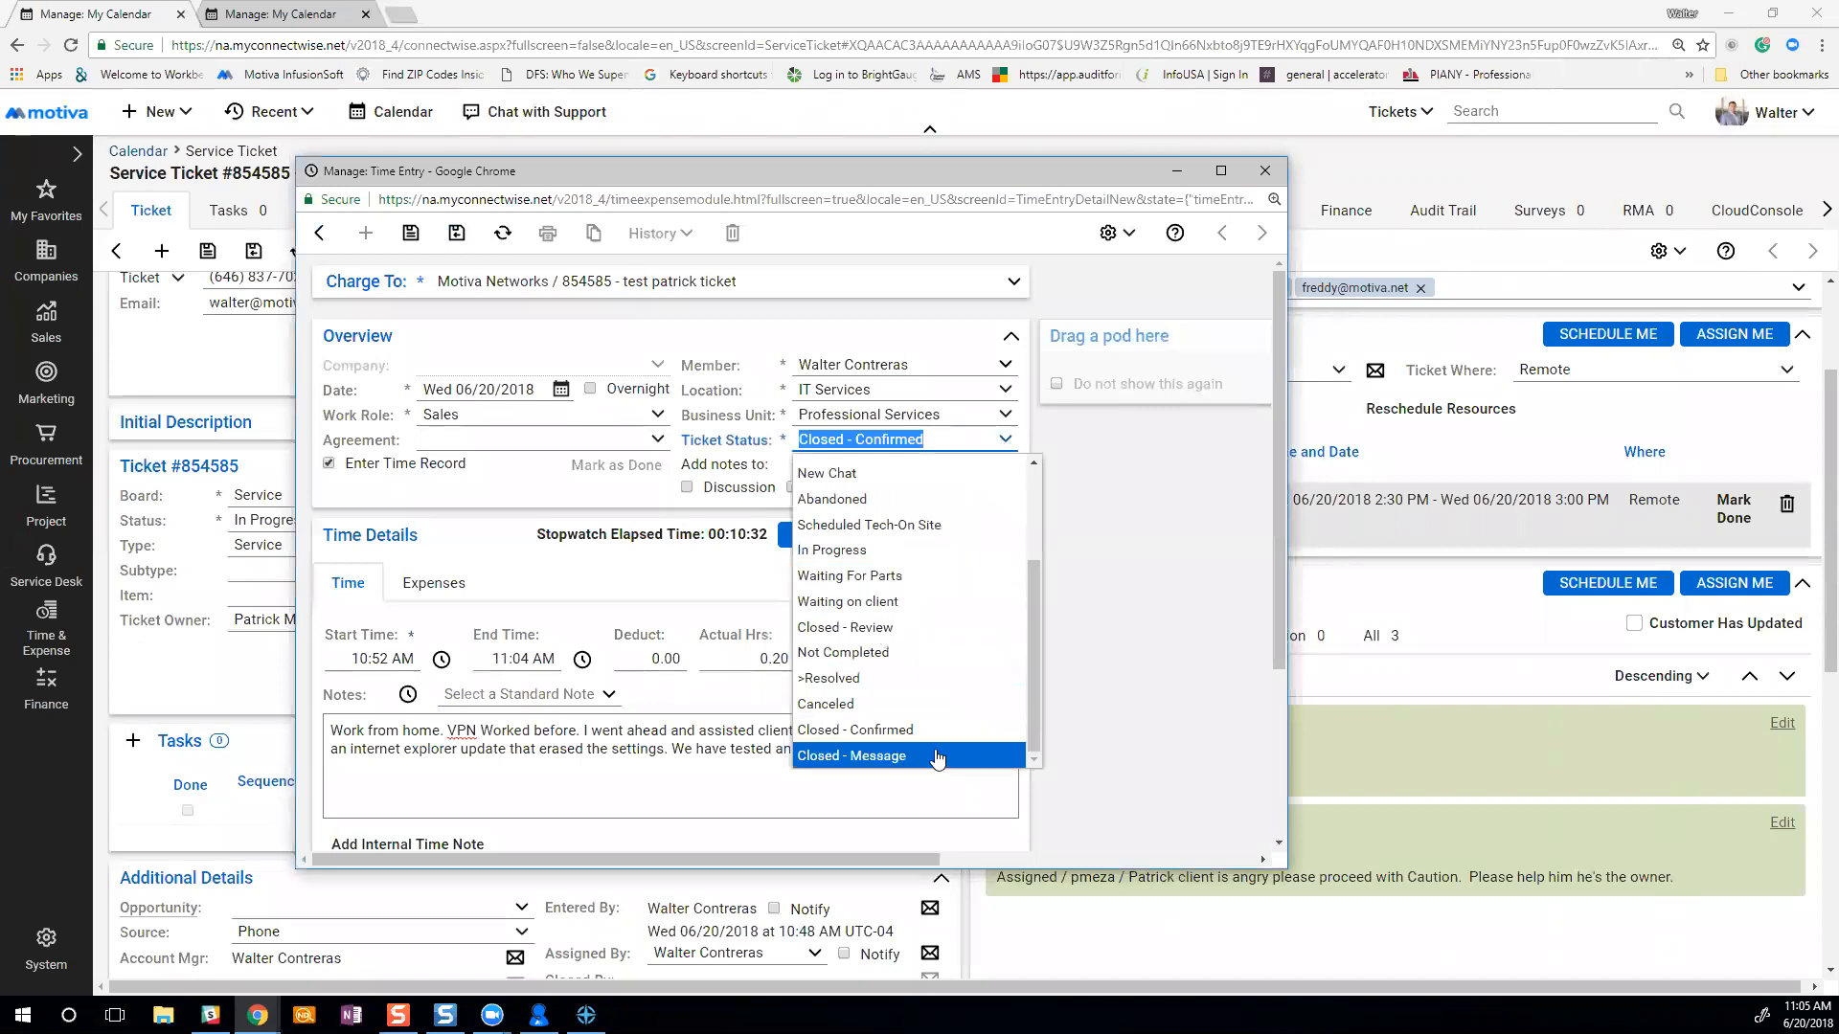
pyautogui.hotkey('ctrl', 'l')
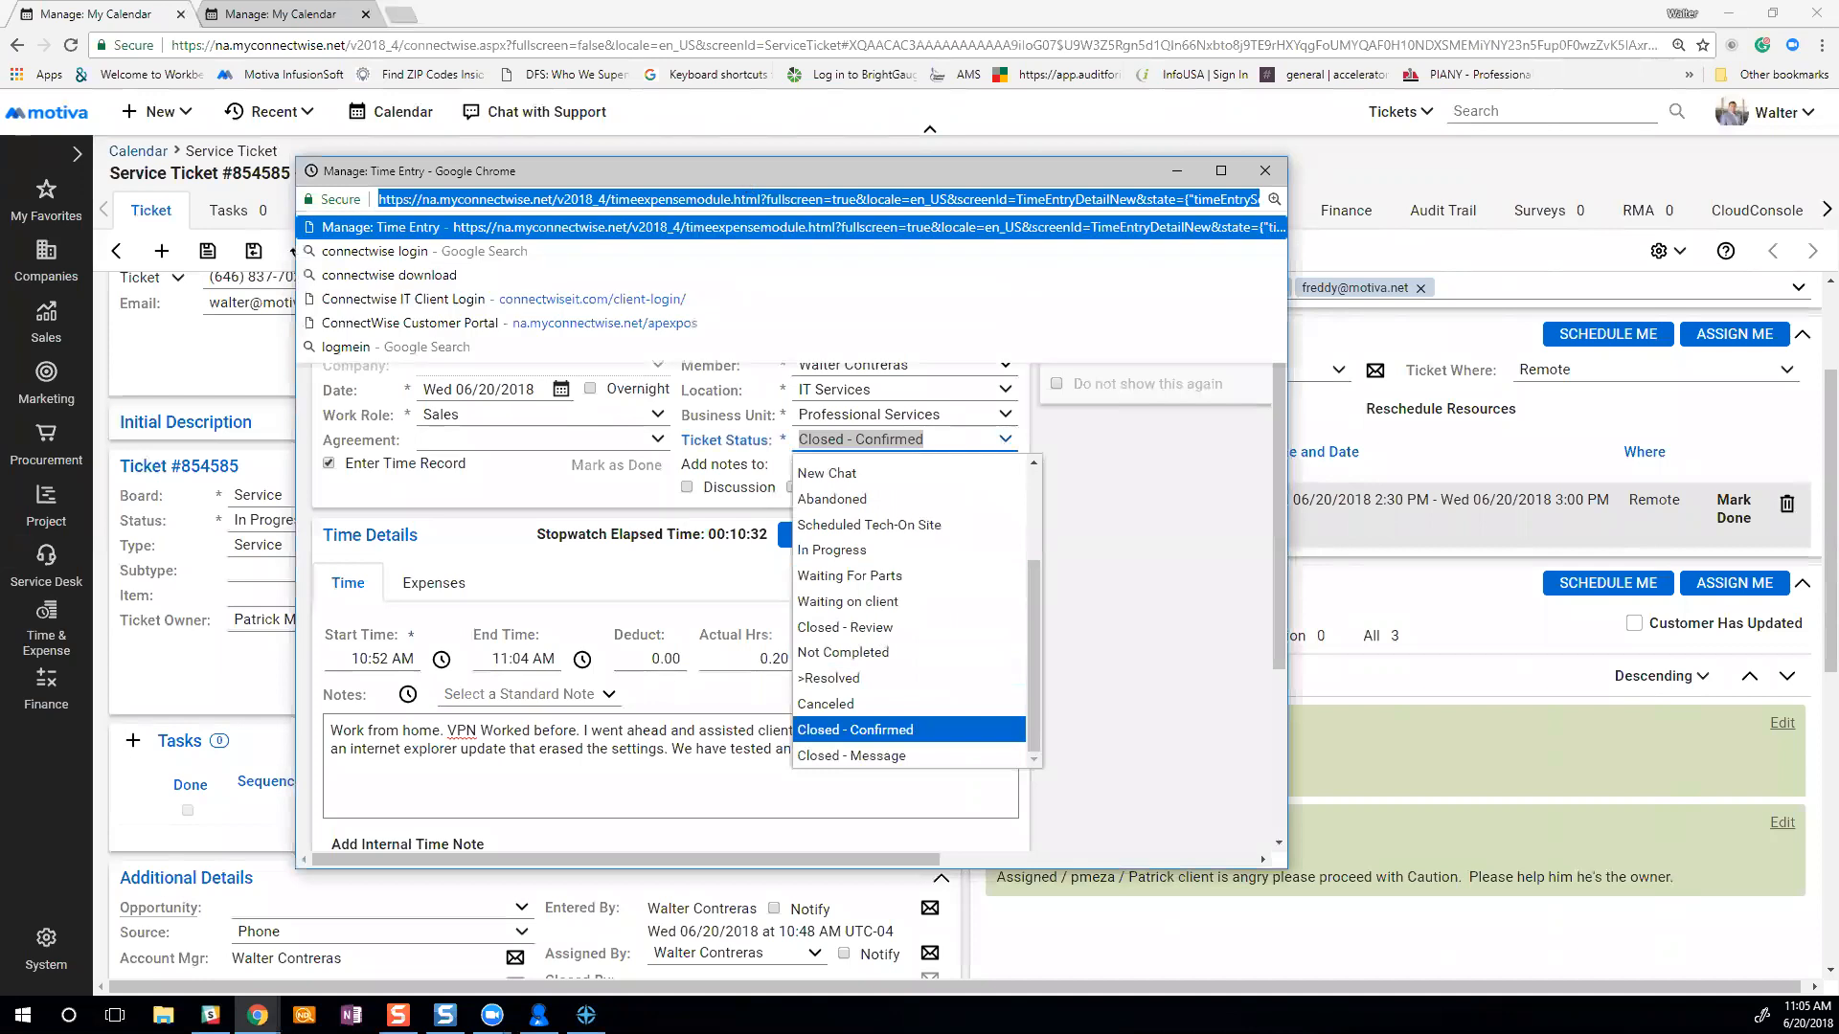
pyautogui.press('Escape')
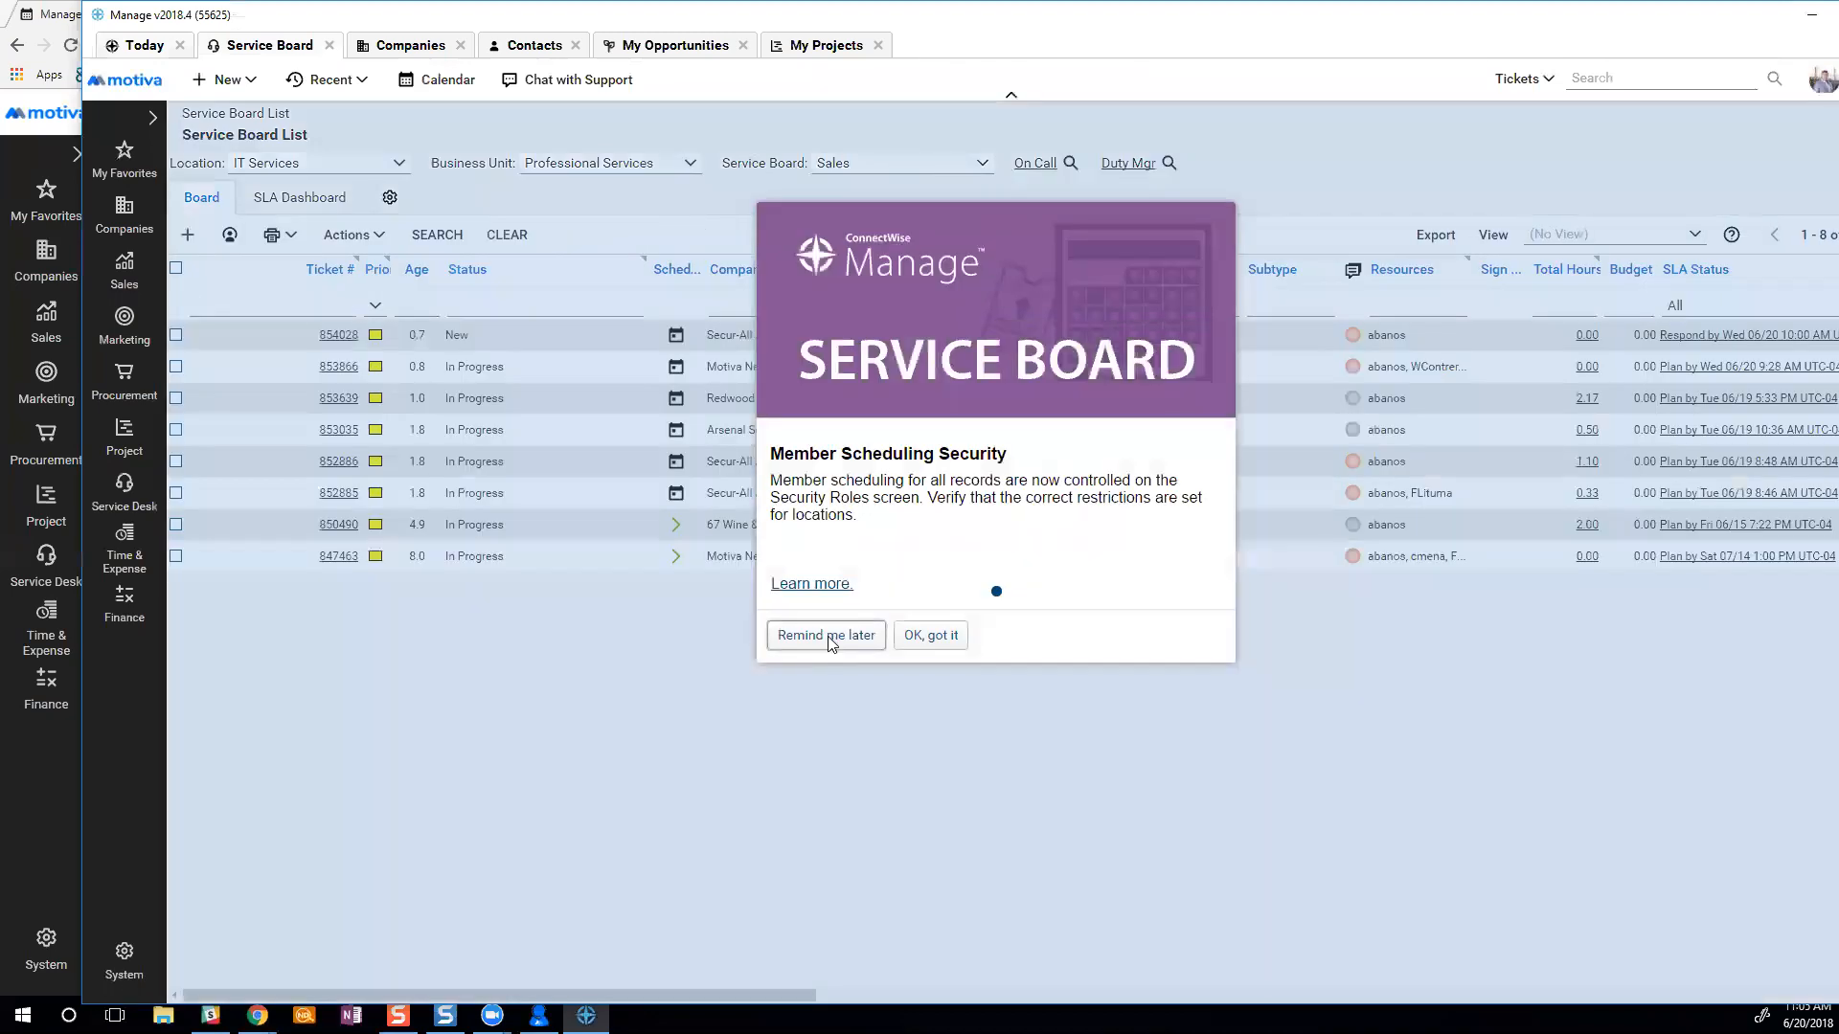
# Dismiss the scheduling notice, open ticket #853035, and stop its stopwatch to create a time entry
pyautogui.click(827, 636)
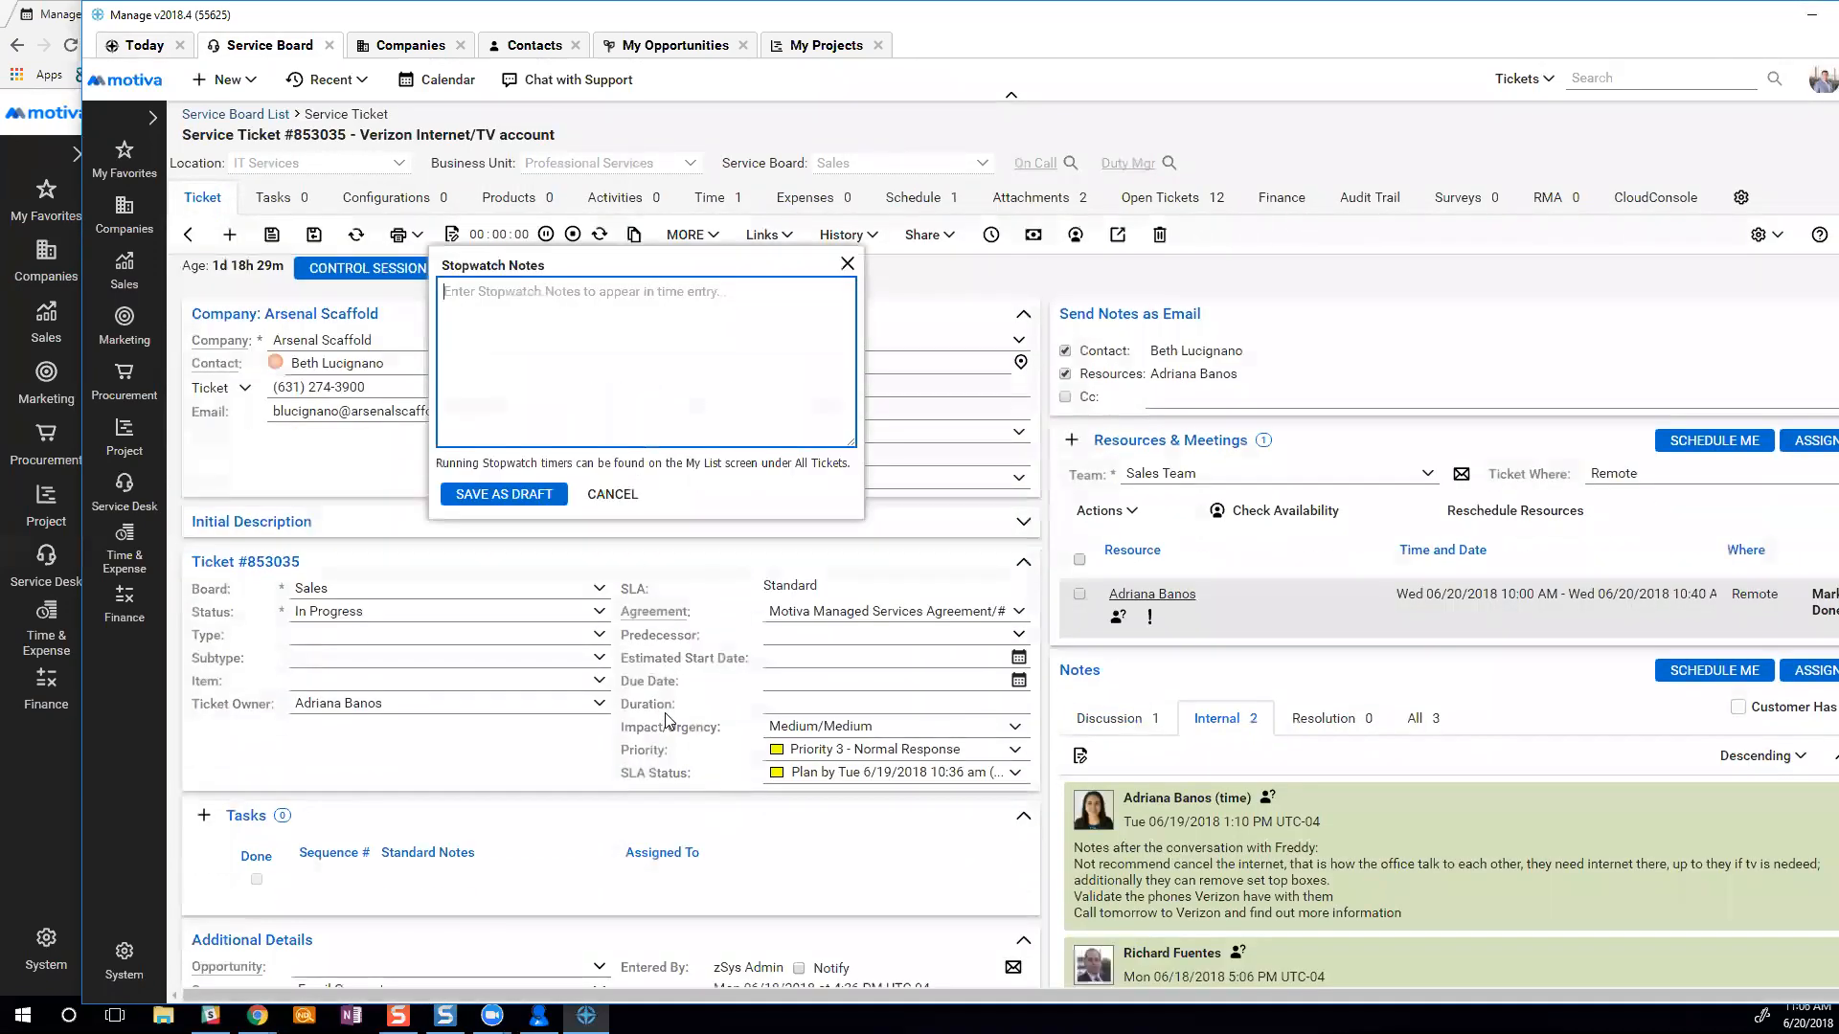
pyautogui.scroll(-8, 666, 714)
pyautogui.click(610, 496)
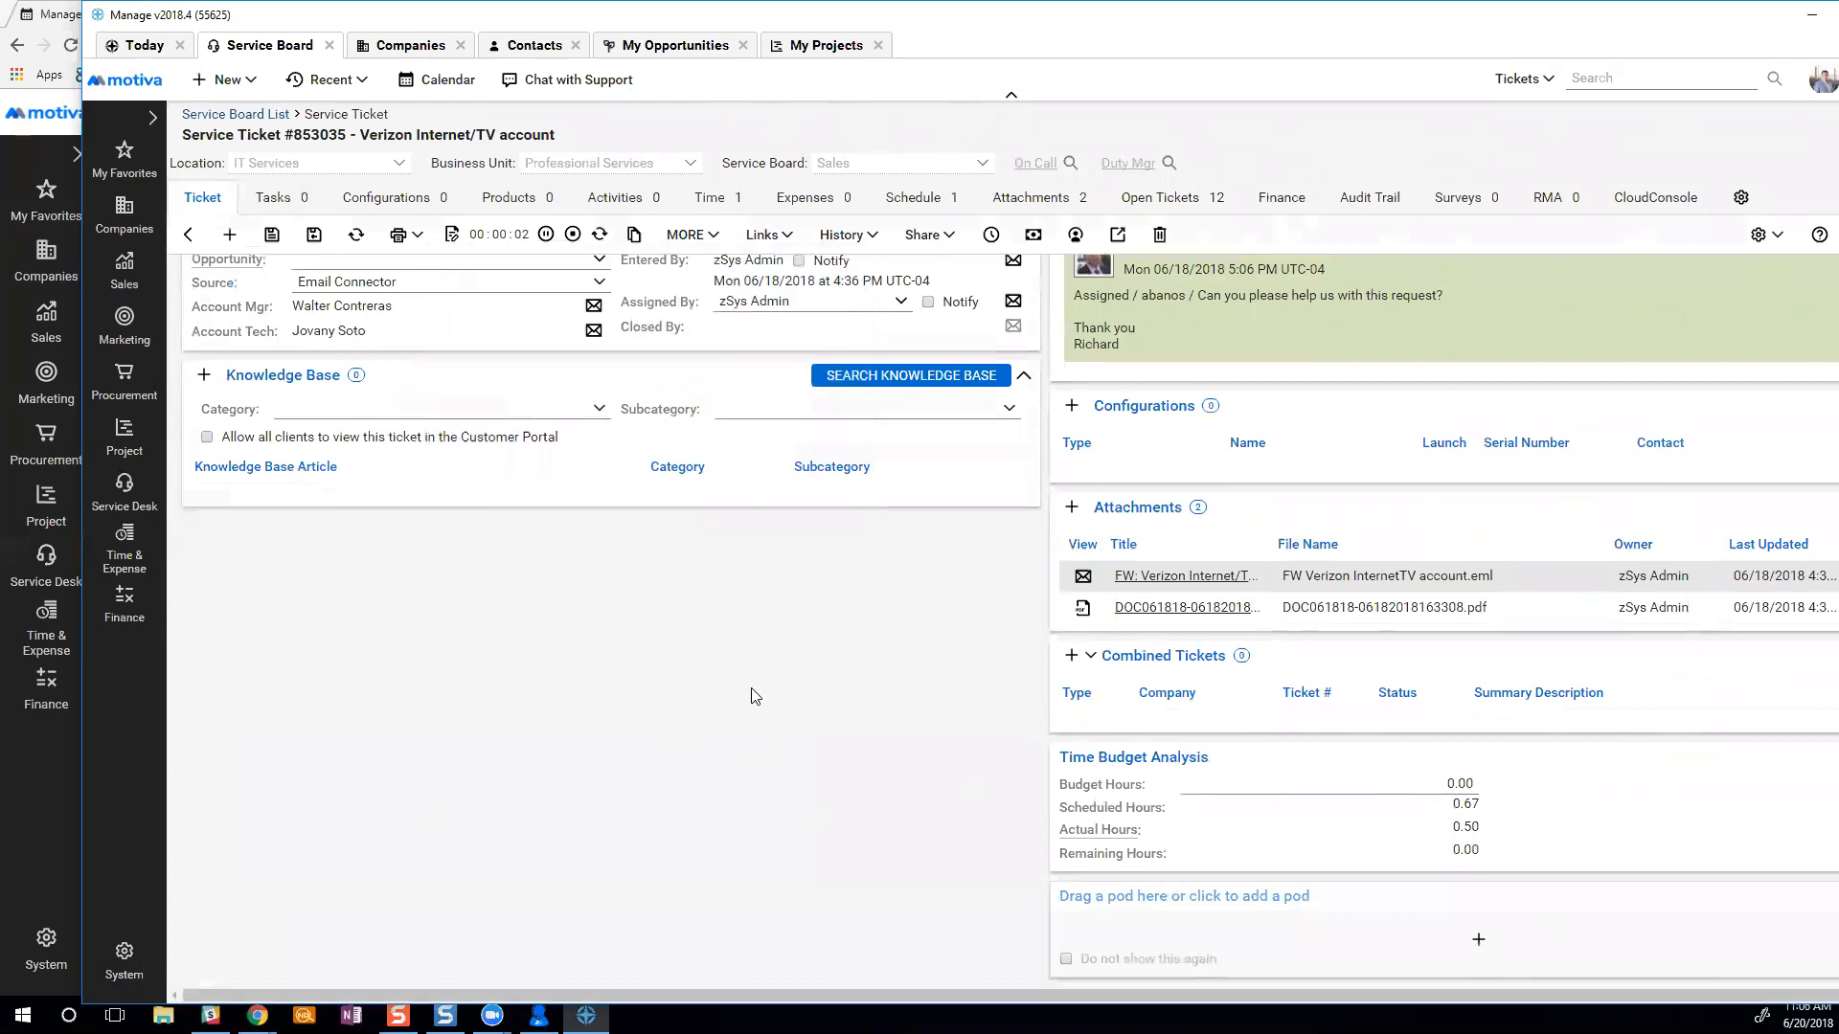
pyautogui.scroll(8, 752, 691)
pyautogui.click(573, 235)
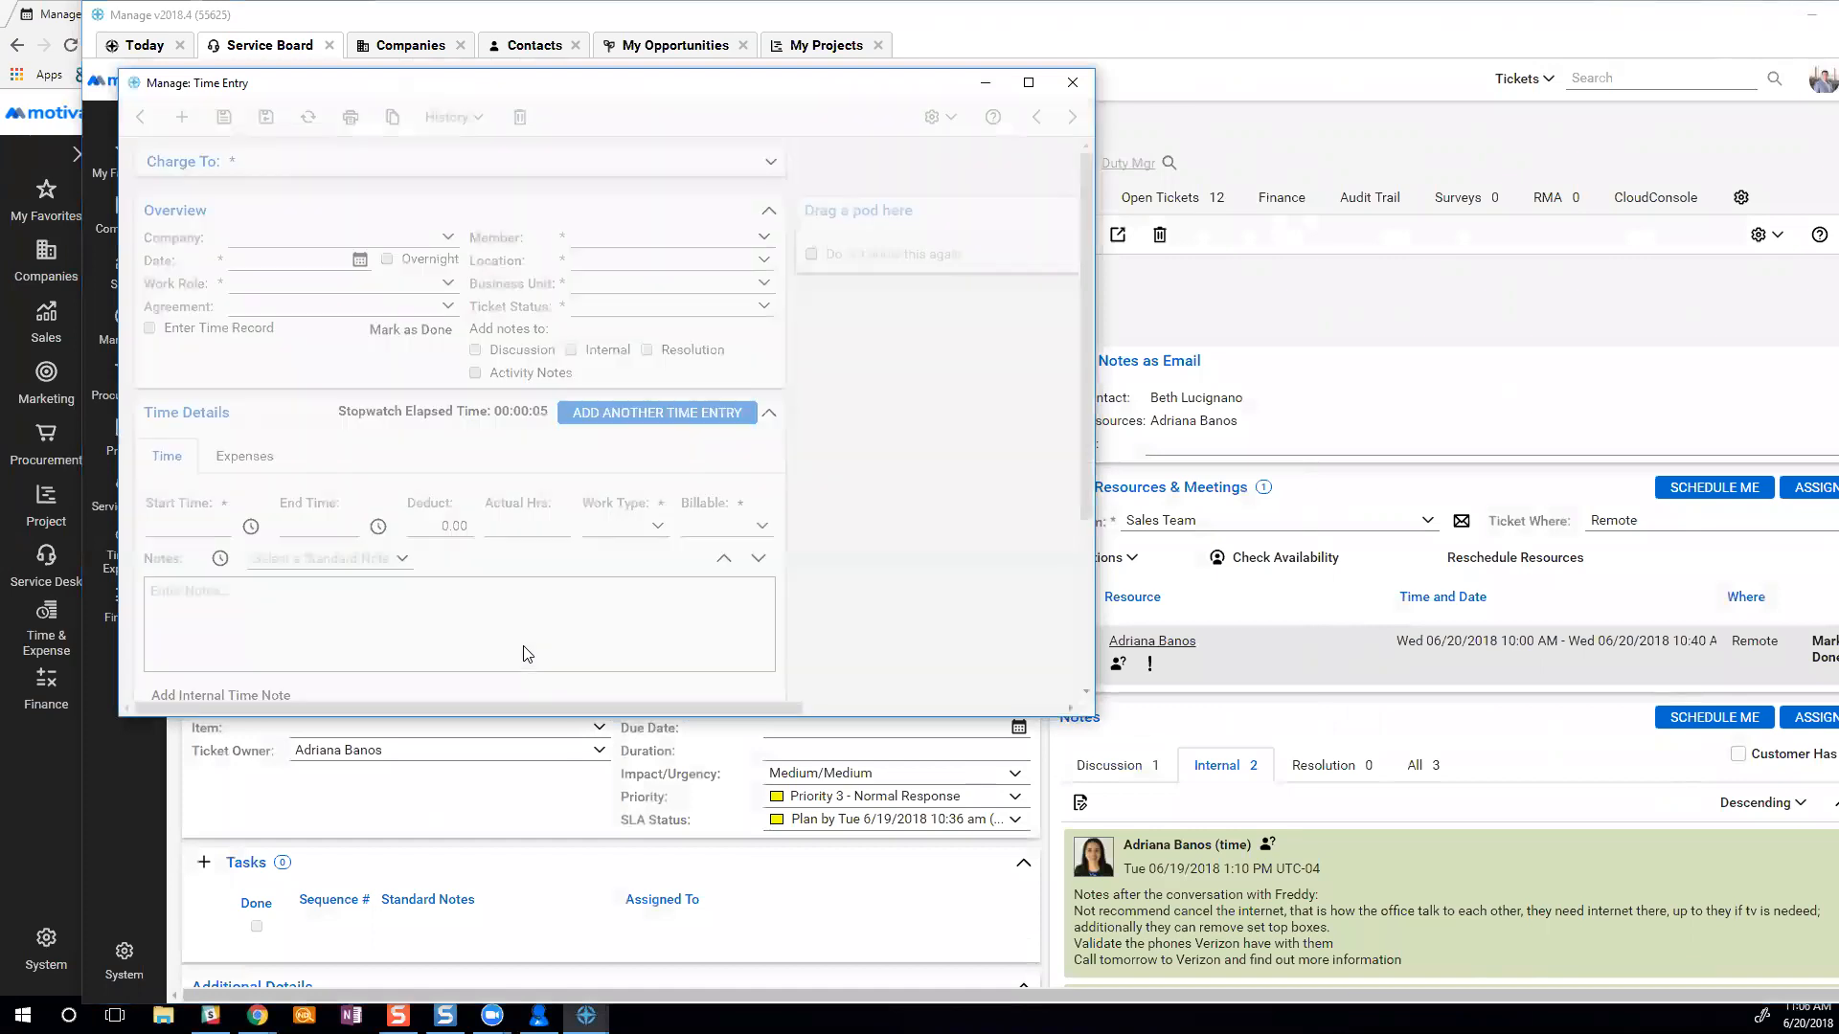
# Show the 11:06–11:07 AM, 0.02-hour time details and drag out a Snagit capture region
pyautogui.scroll(-3, 489, 586)
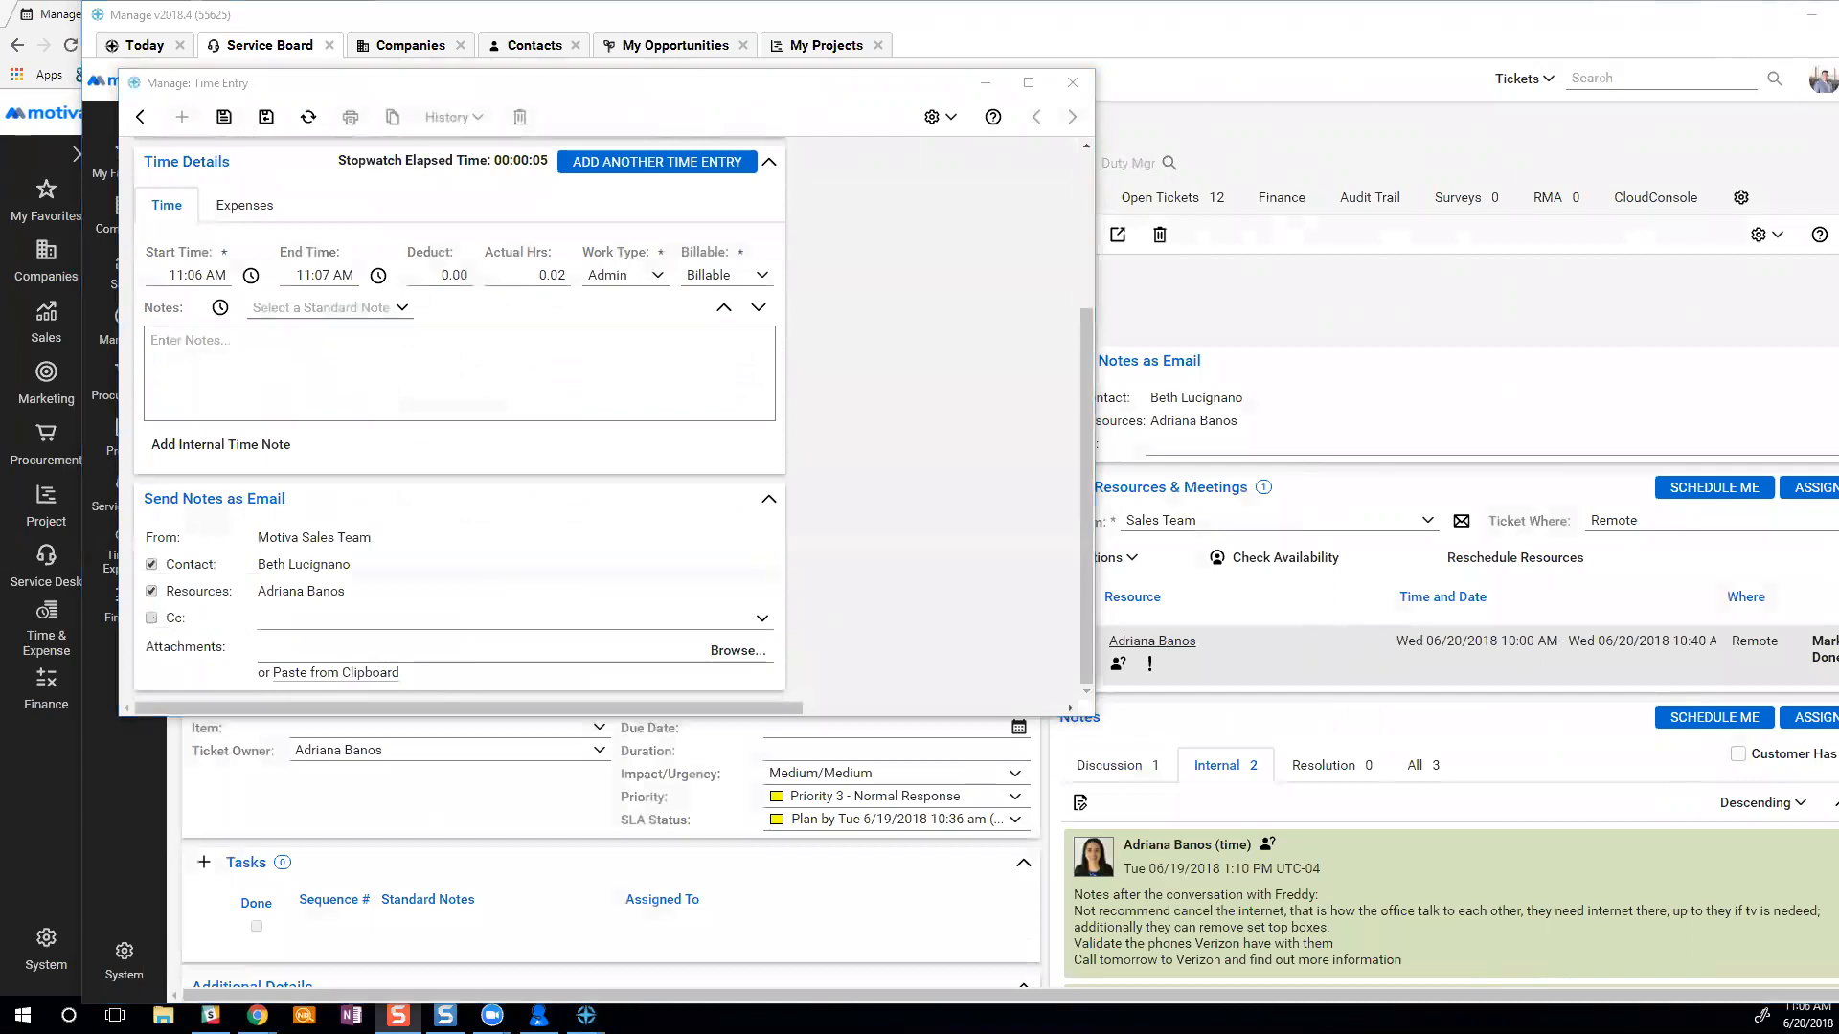
pyautogui.click(894, 427)
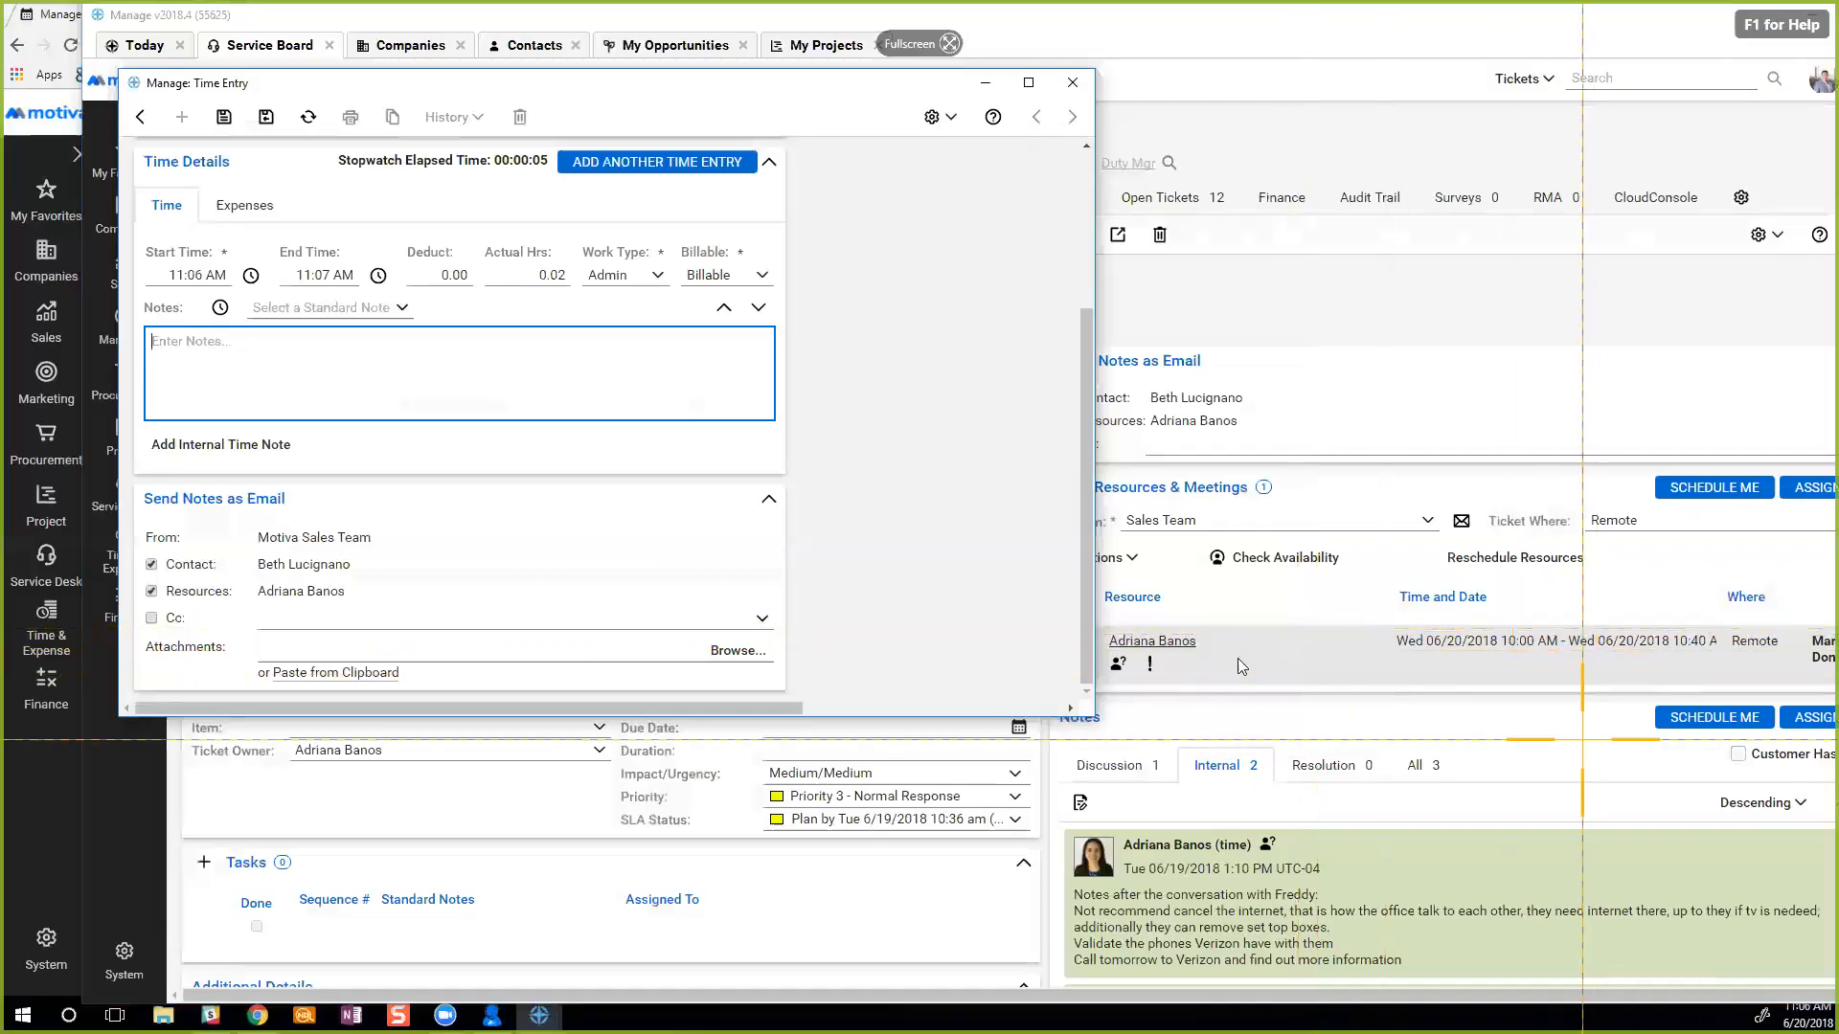
pyautogui.moveTo(1544, 729); pyautogui.dragTo(740, 93)
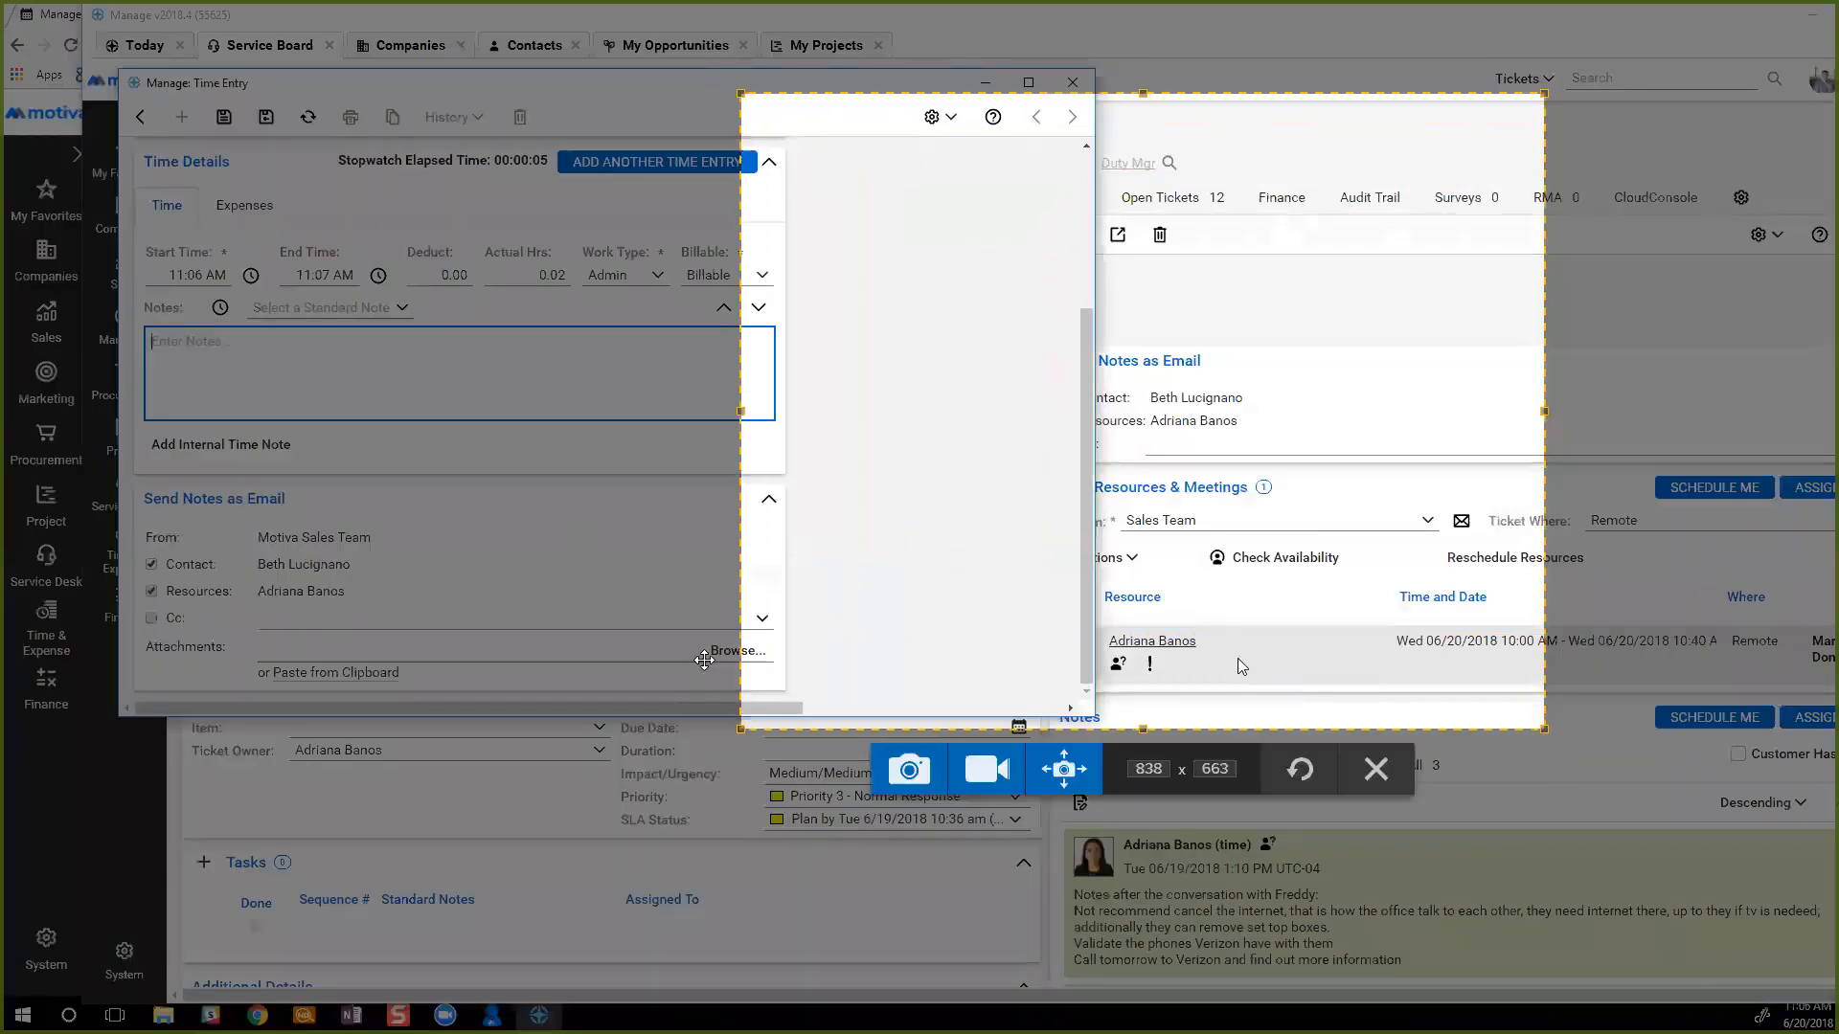
# Capture the region, draw a red arrow to Open Tickets, and add step markers 1, 2, 3
pyautogui.click(906, 769)
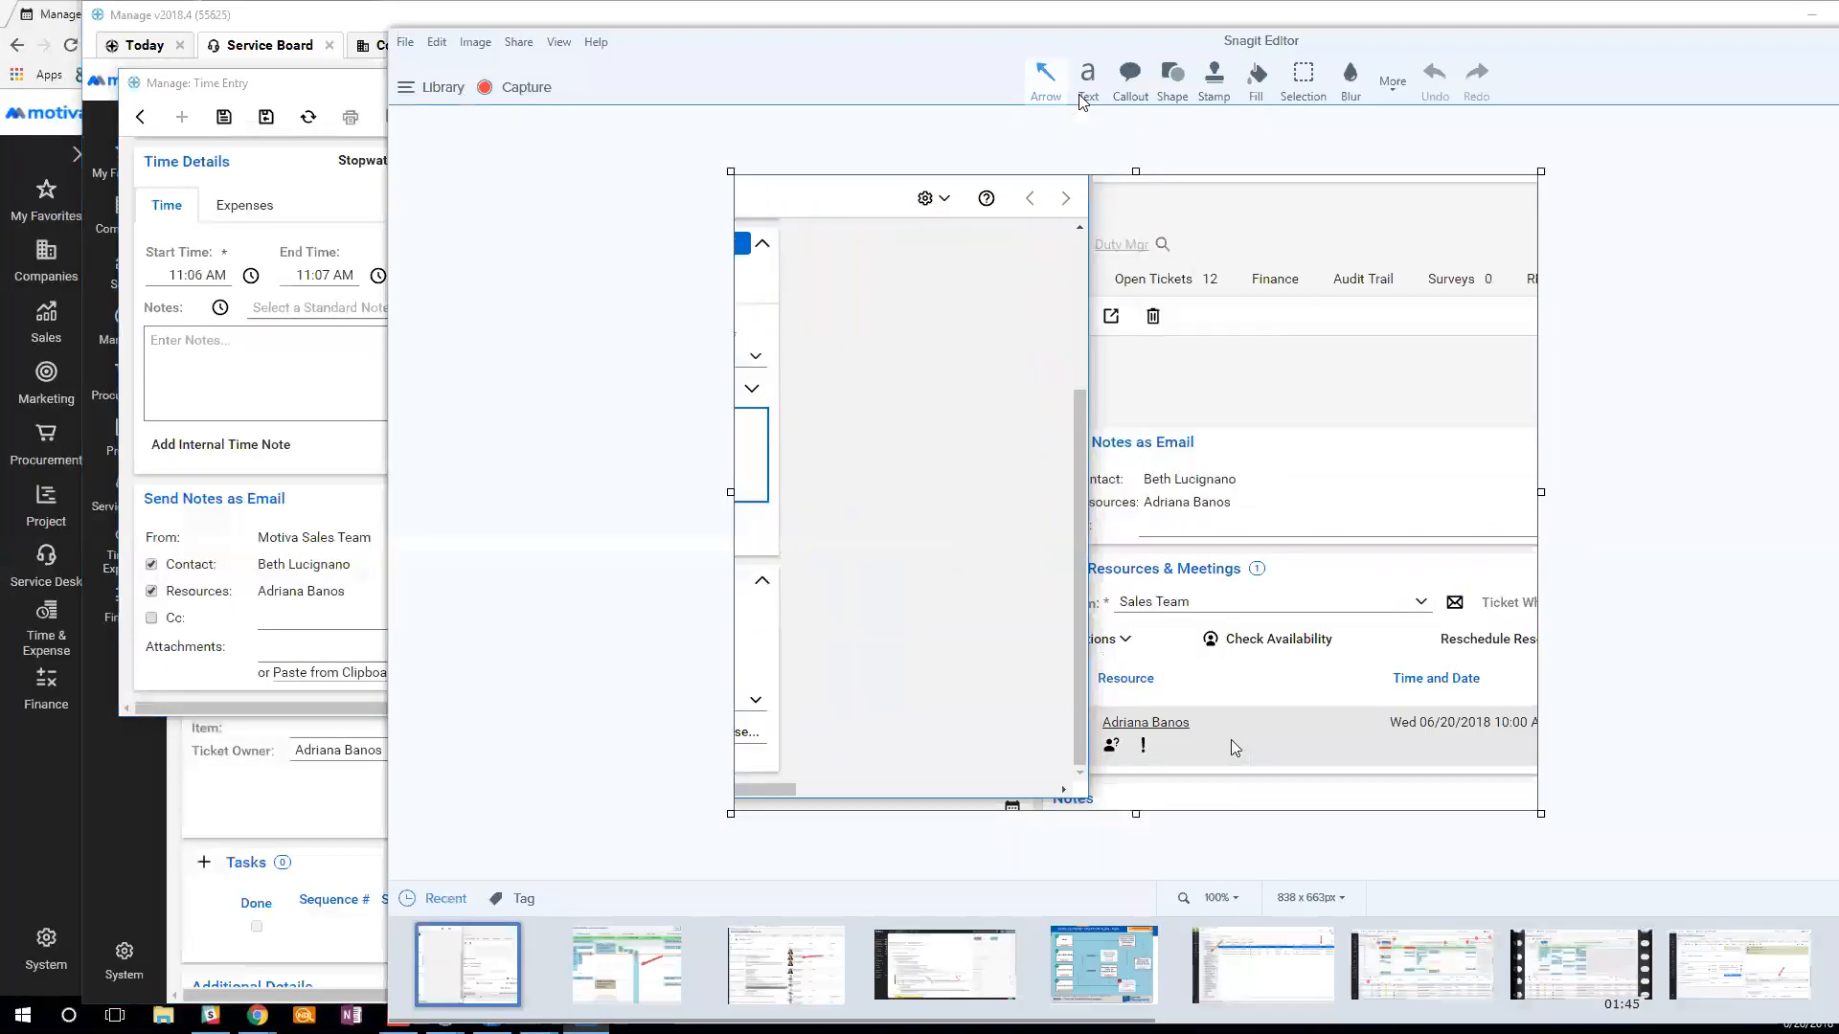
pyautogui.moveTo(1342, 285); pyautogui.dragTo(1073, 287)
pyautogui.click(1400, 98)
pyautogui.click(1400, 474)
pyautogui.click(1040, 436)
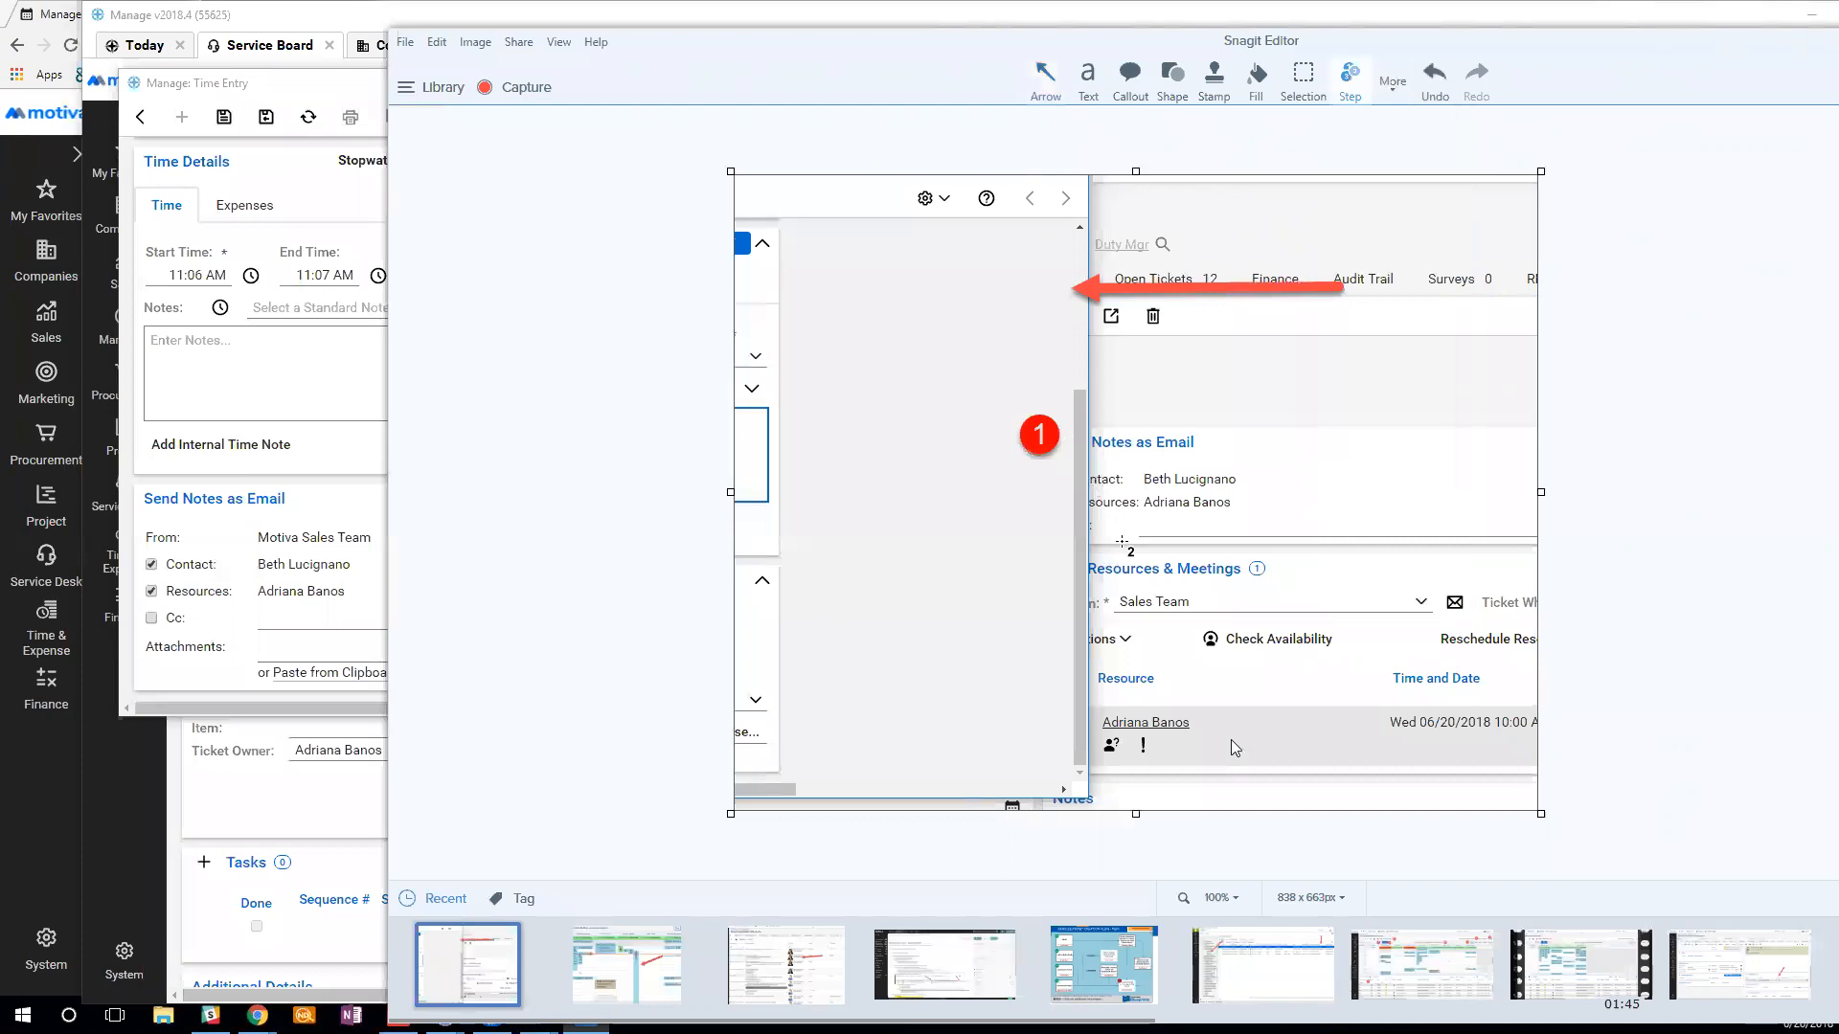
pyautogui.click(1122, 542)
pyautogui.click(1130, 659)
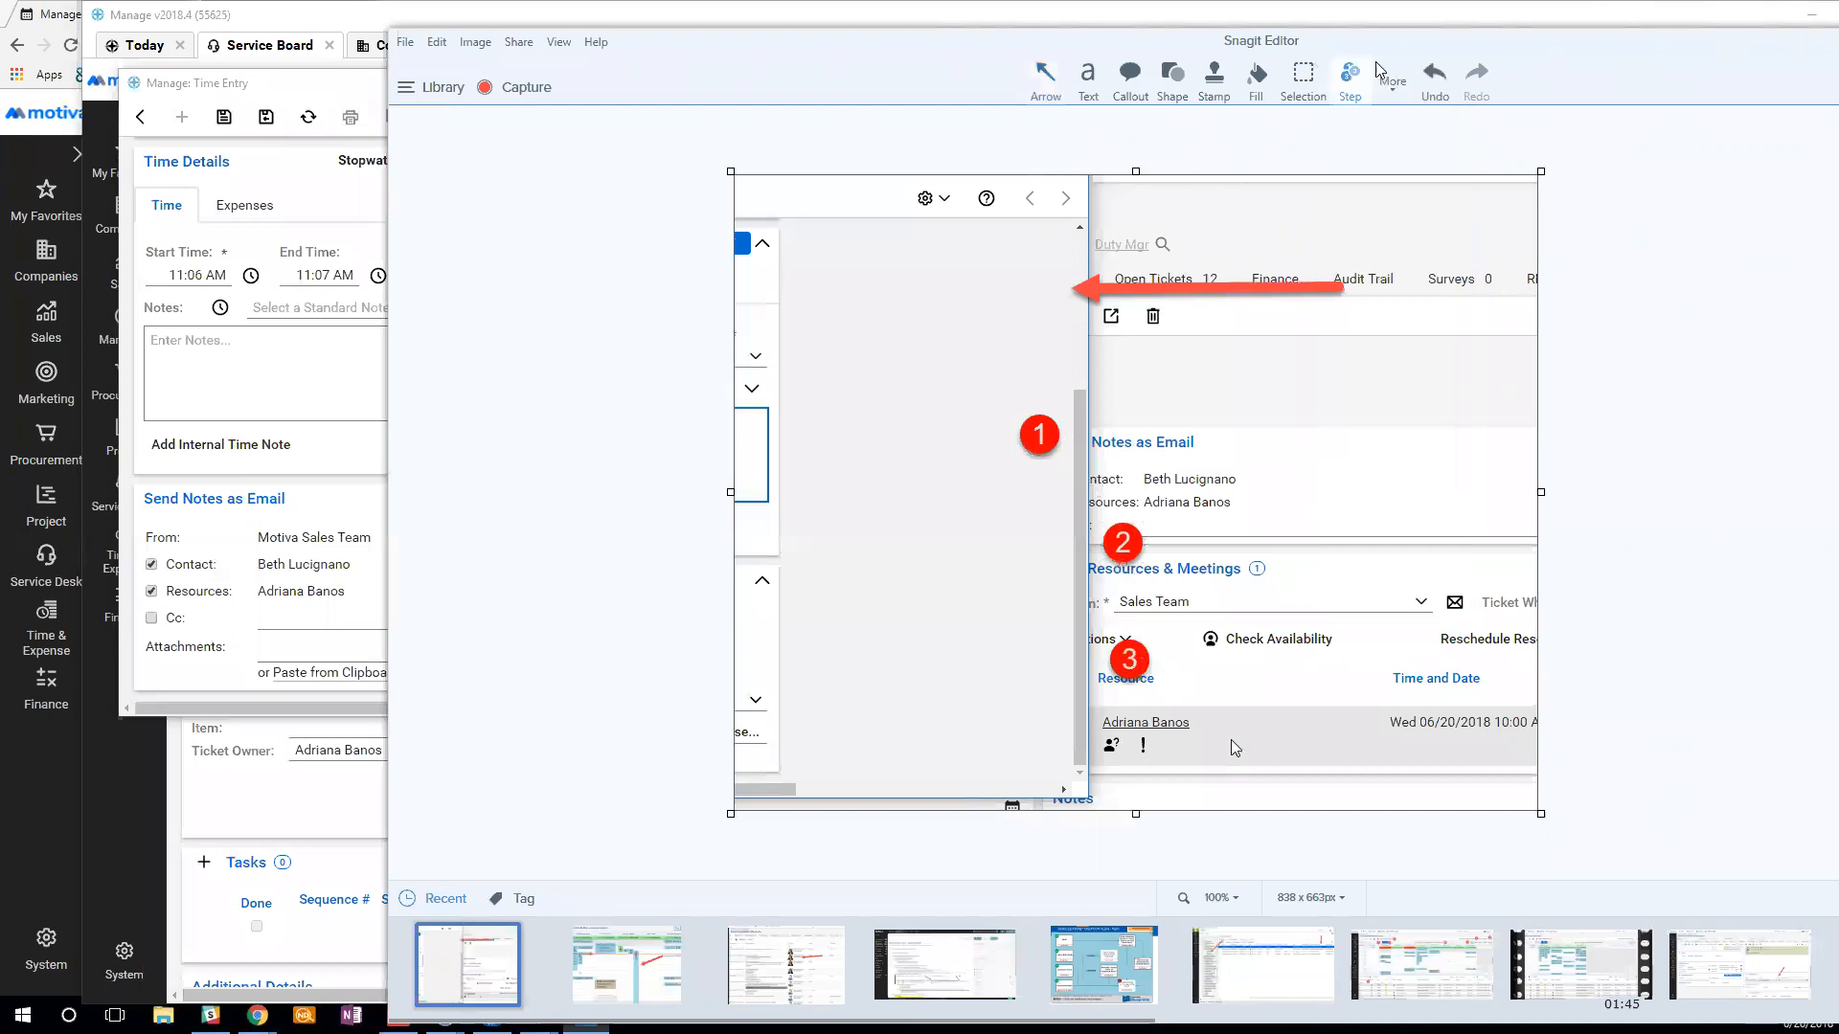
# Minimize the Snagit editor and go back to the time entry's attachments
pyautogui.moveTo(1648, 72); pyautogui.dragTo(1375, 62)
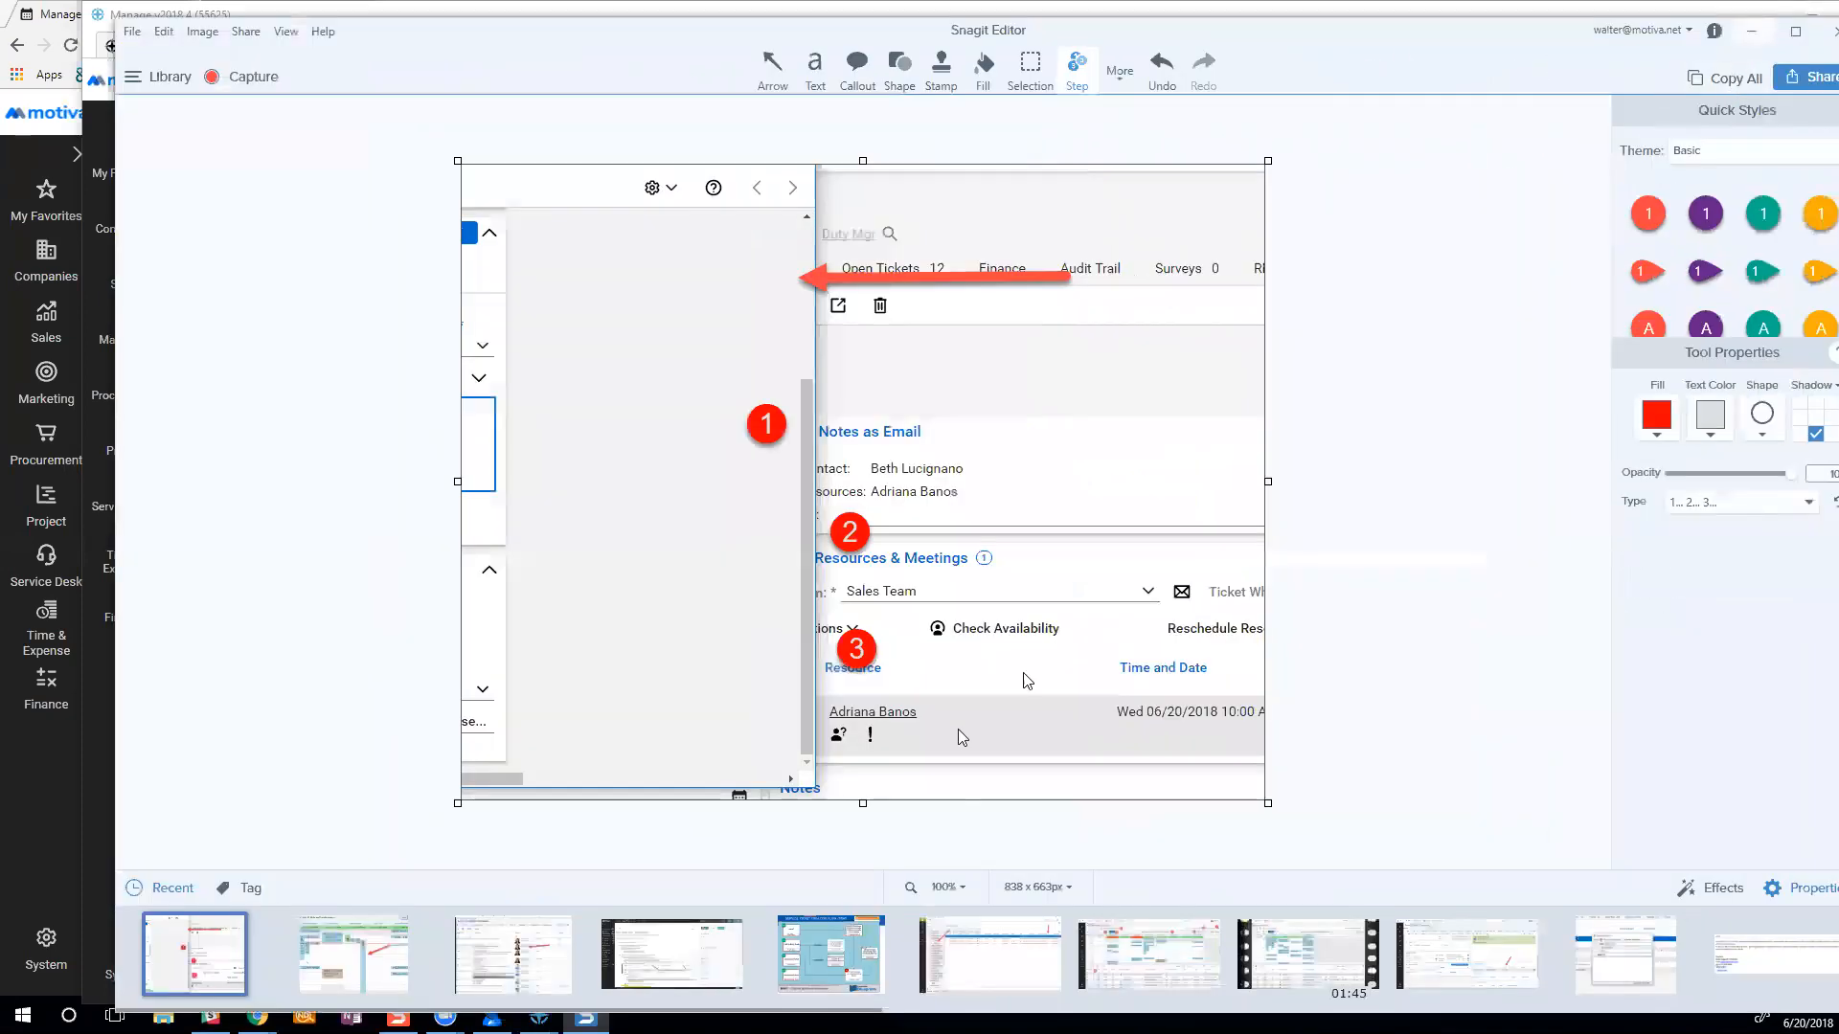
pyautogui.click(1757, 31)
pyautogui.click(433, 652)
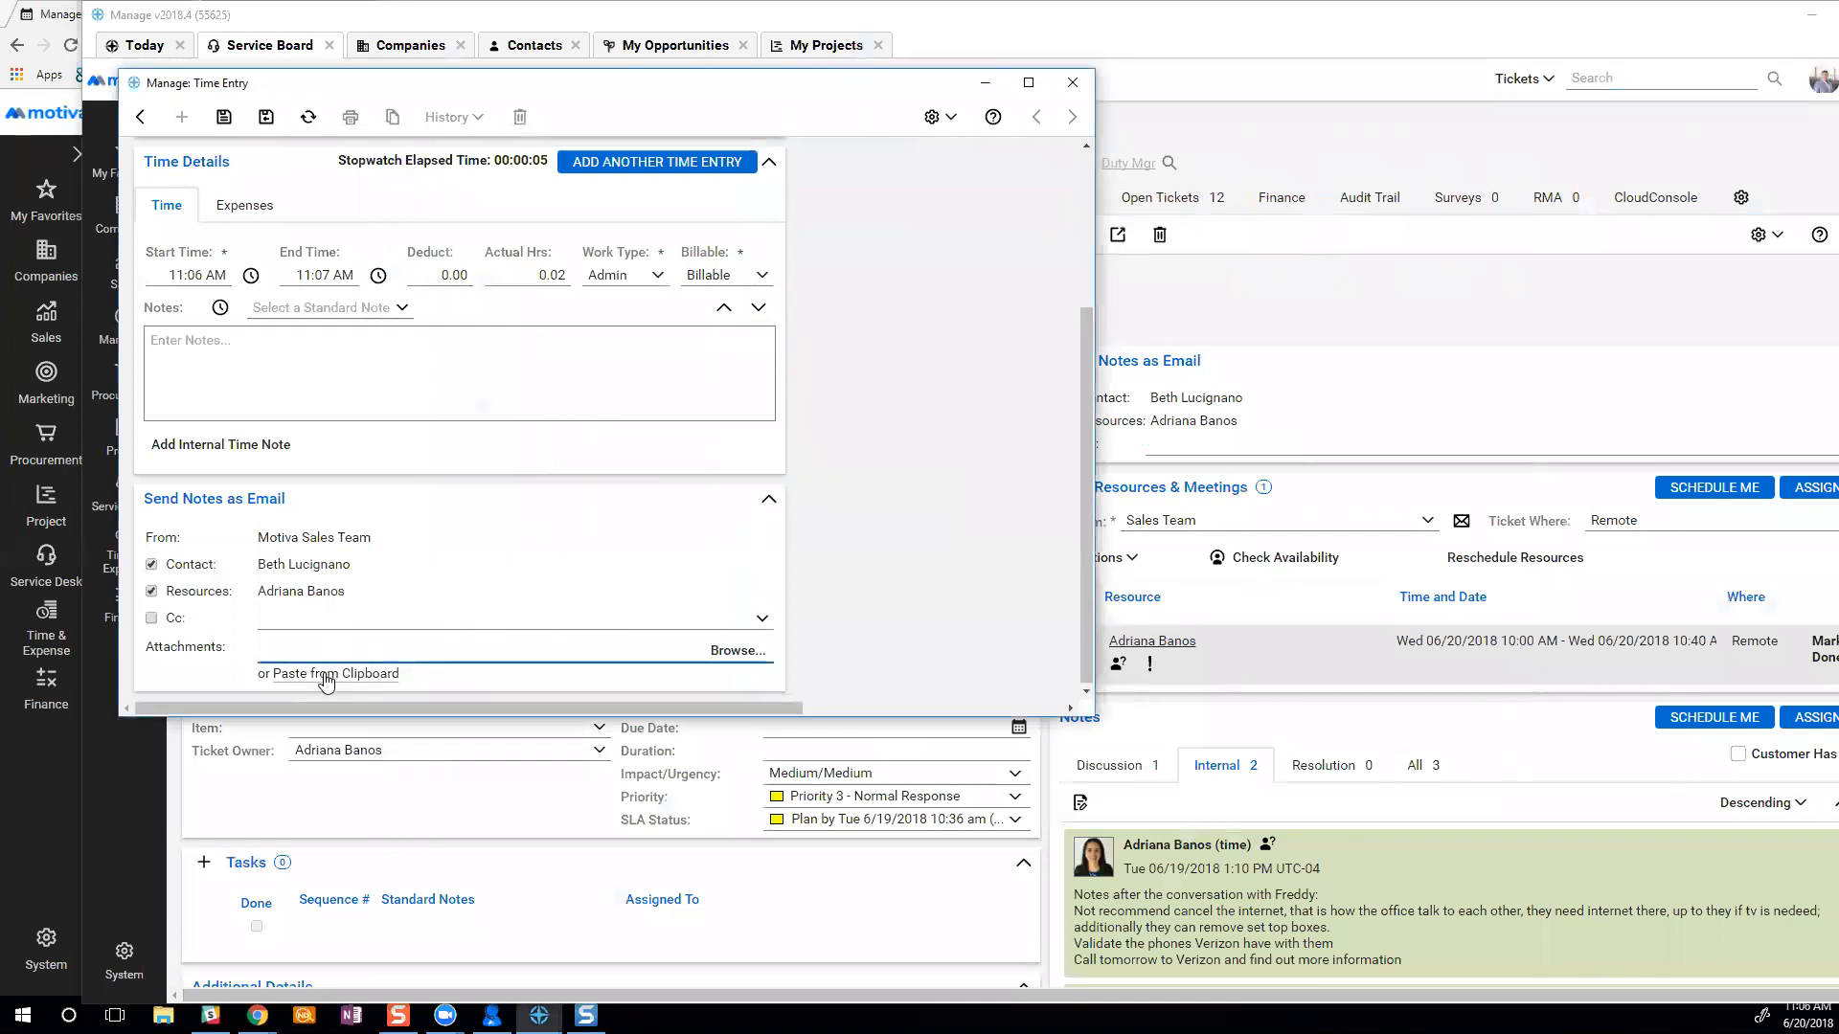
# Paste the clipboard screenshot, name it 'Instructions', and save it as instructions.jpg
pyautogui.click(323, 674)
pyautogui.click(462, 378)
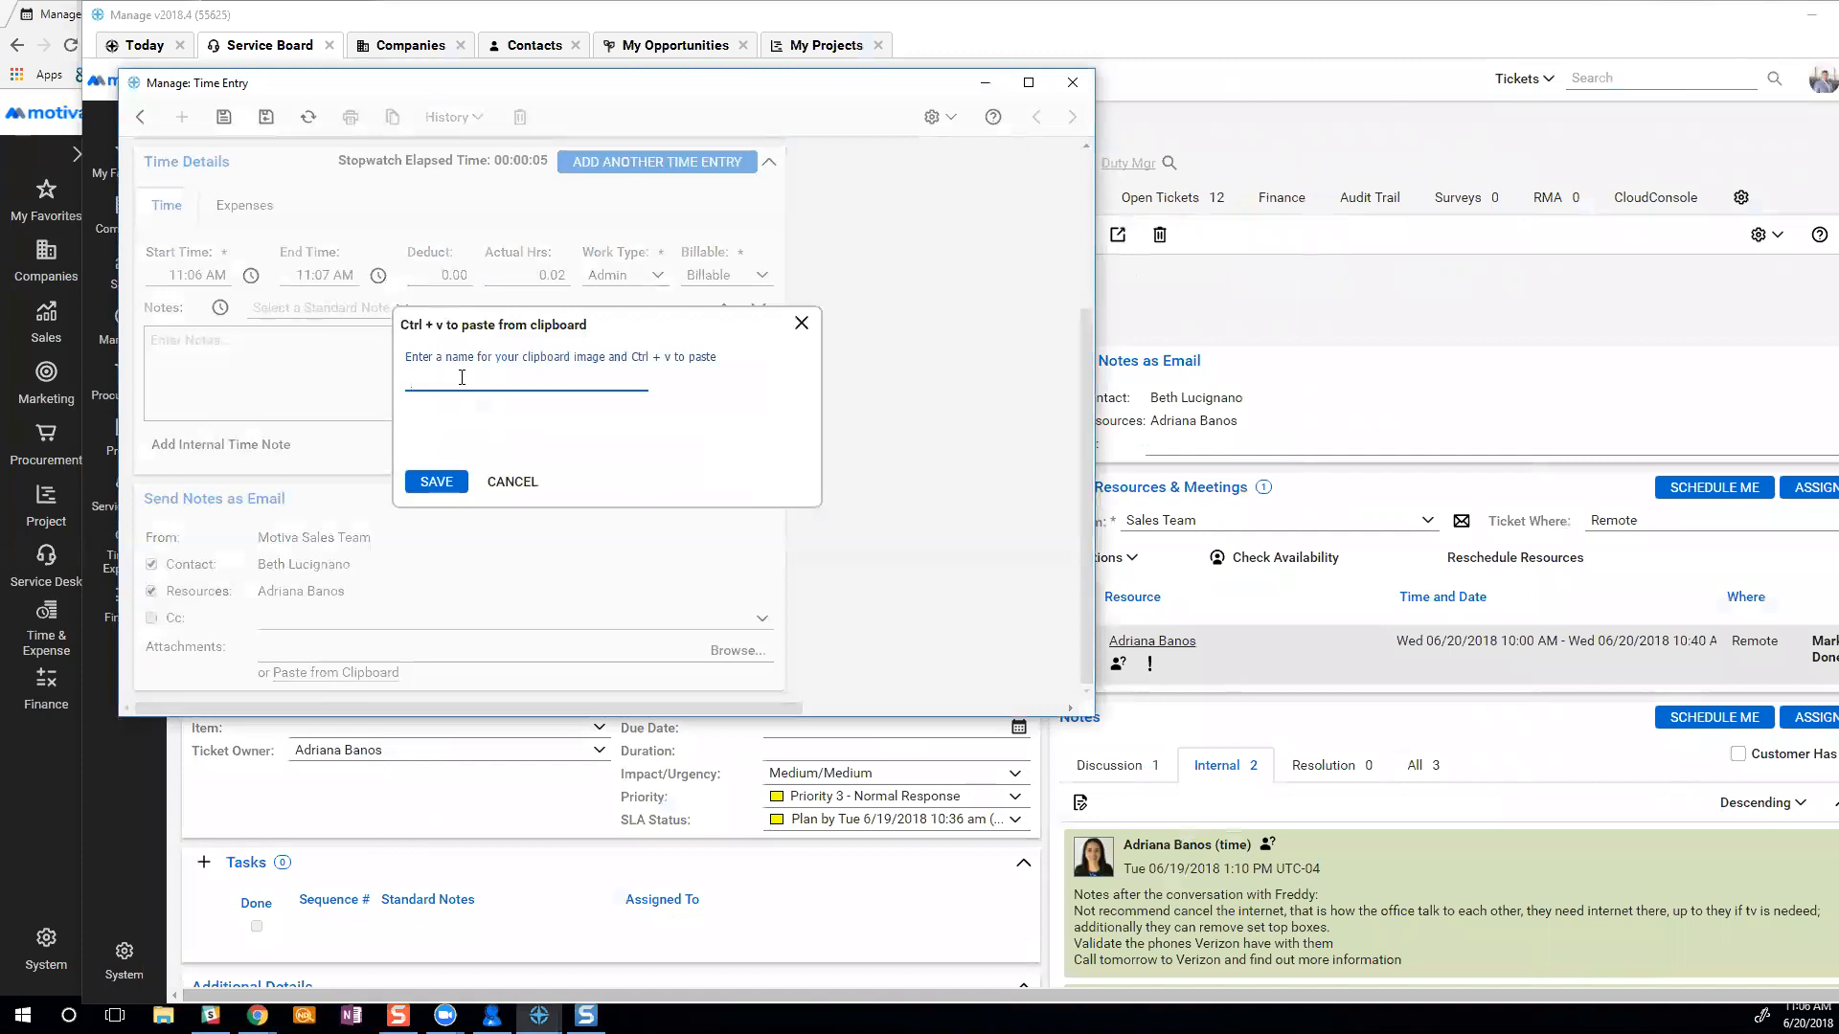
pyautogui.write('Instructions')
pyautogui.click(436, 482)
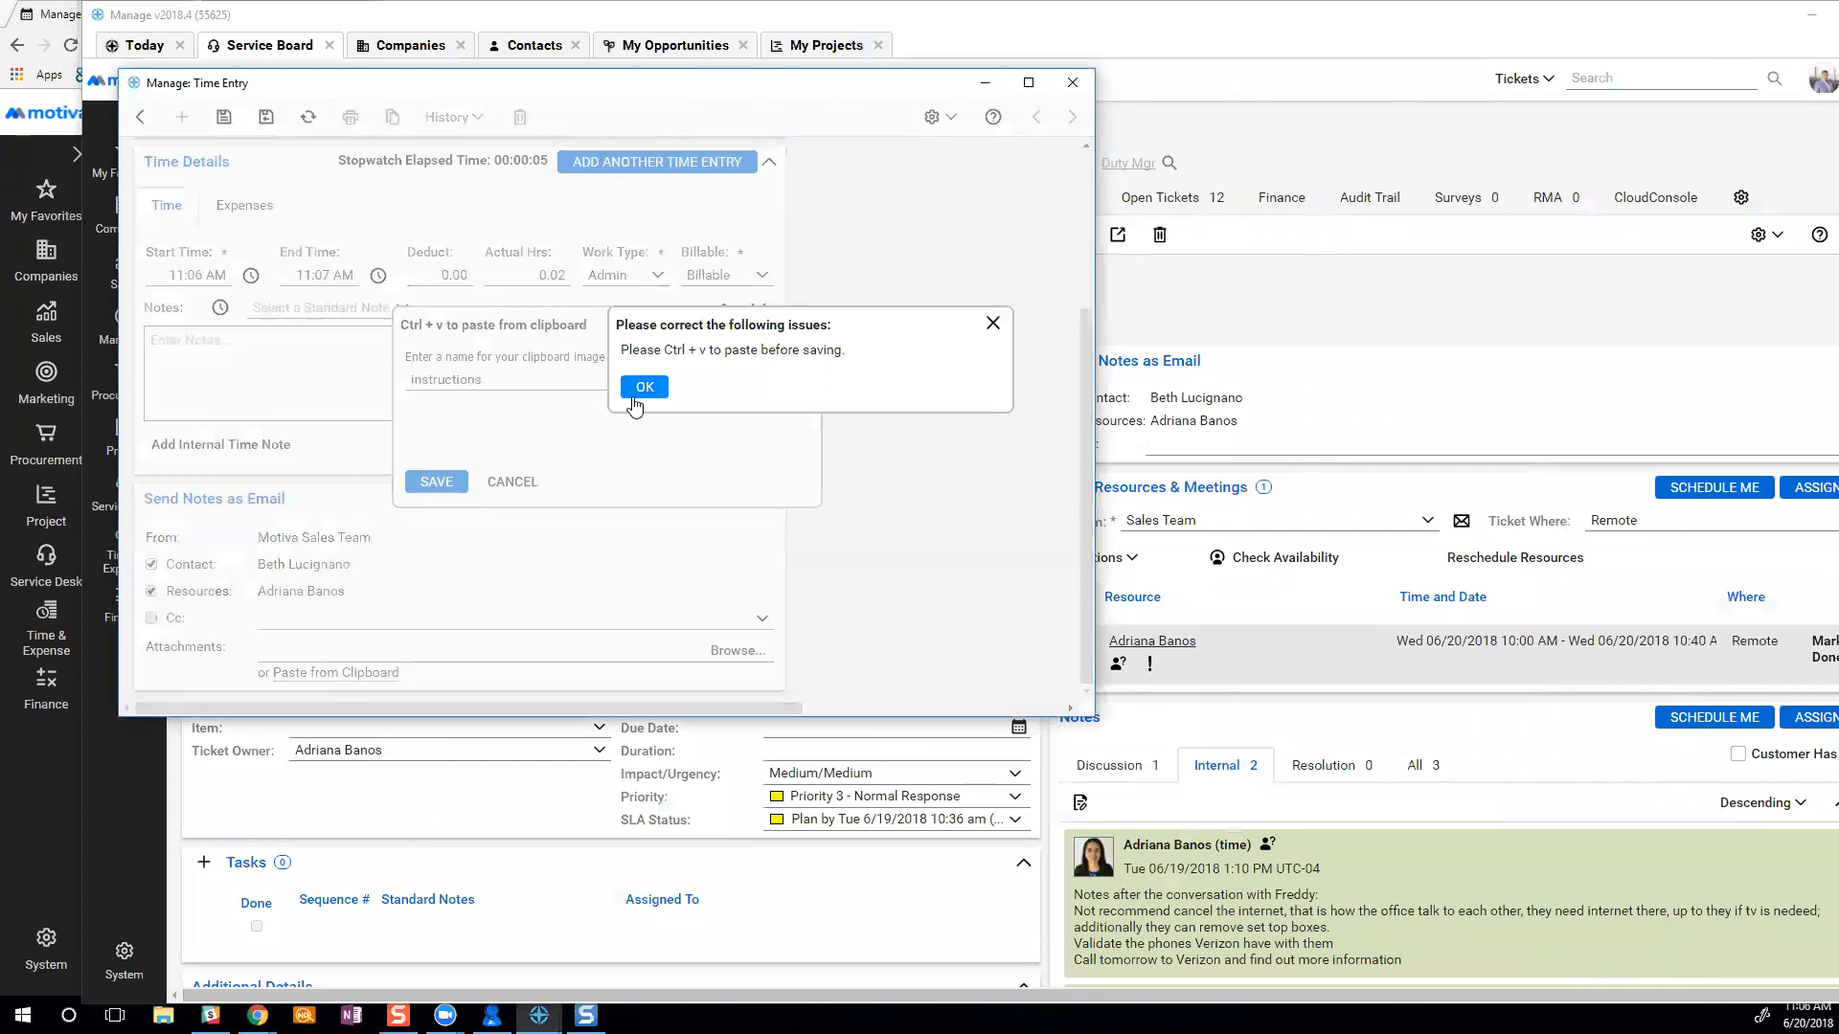
pyautogui.click(642, 386)
pyautogui.hotkey('ctrl', 'v')
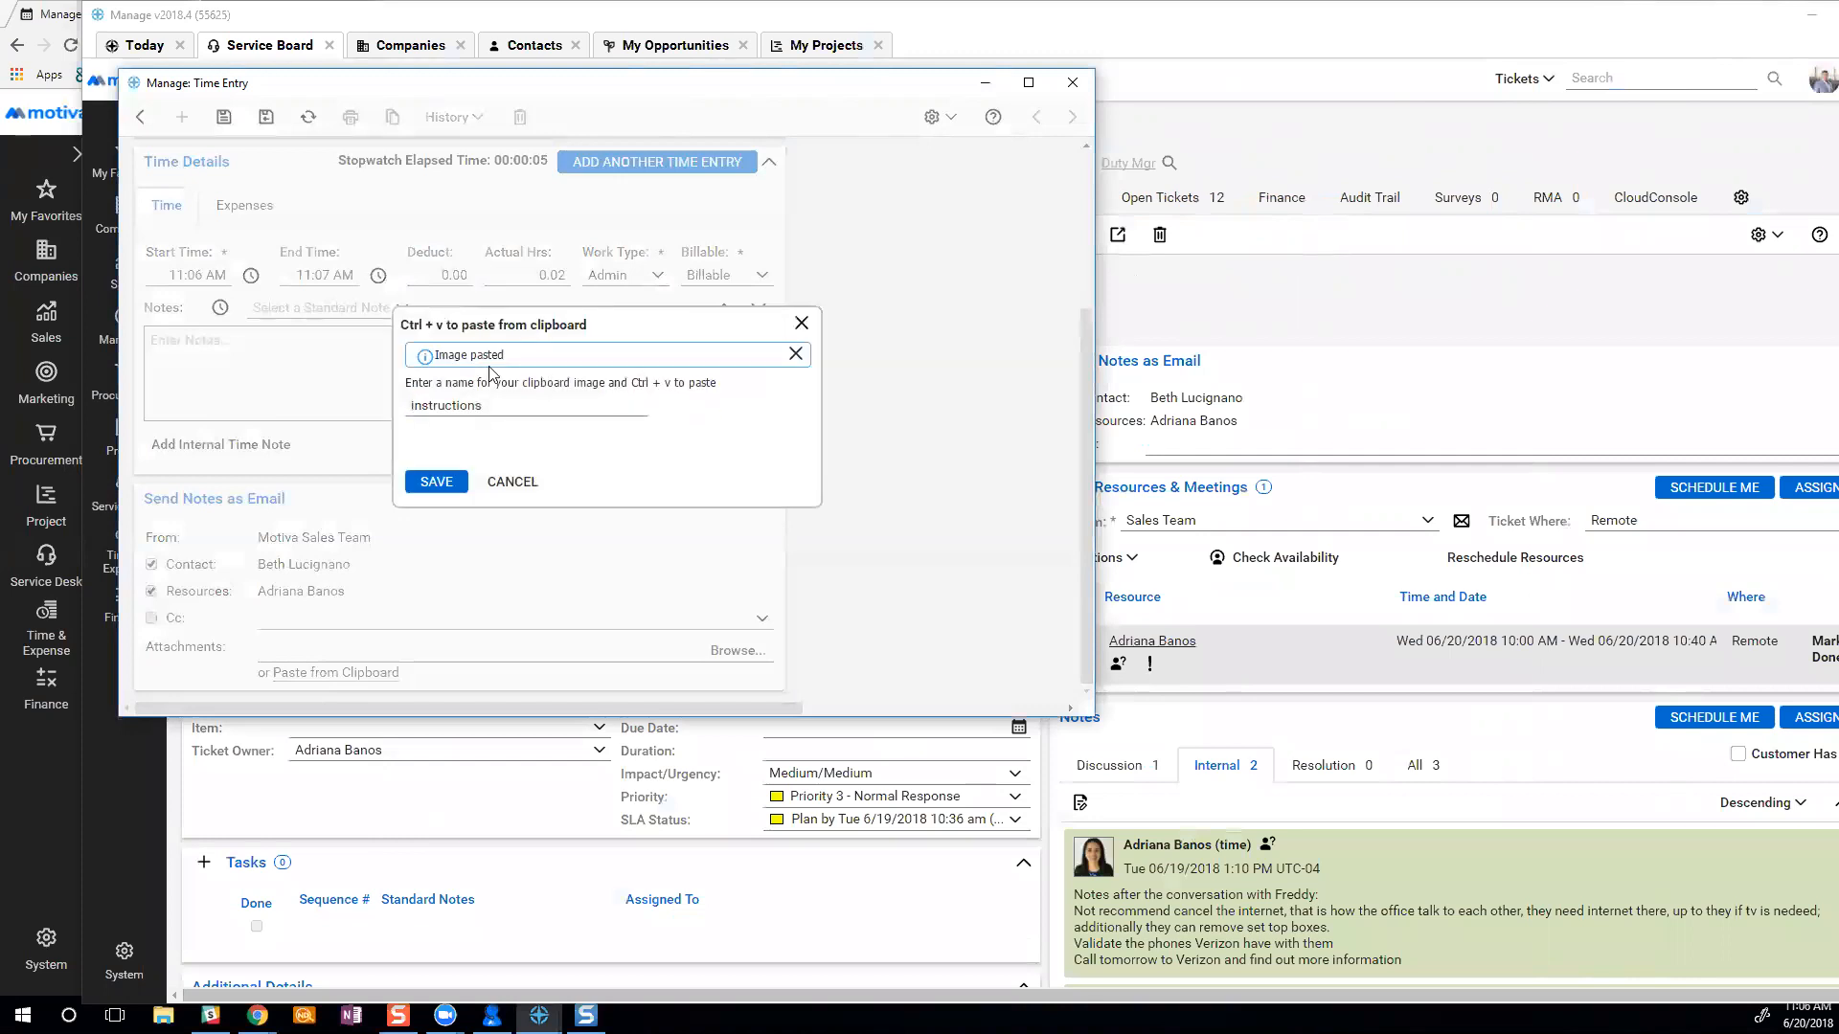
pyautogui.click(437, 481)
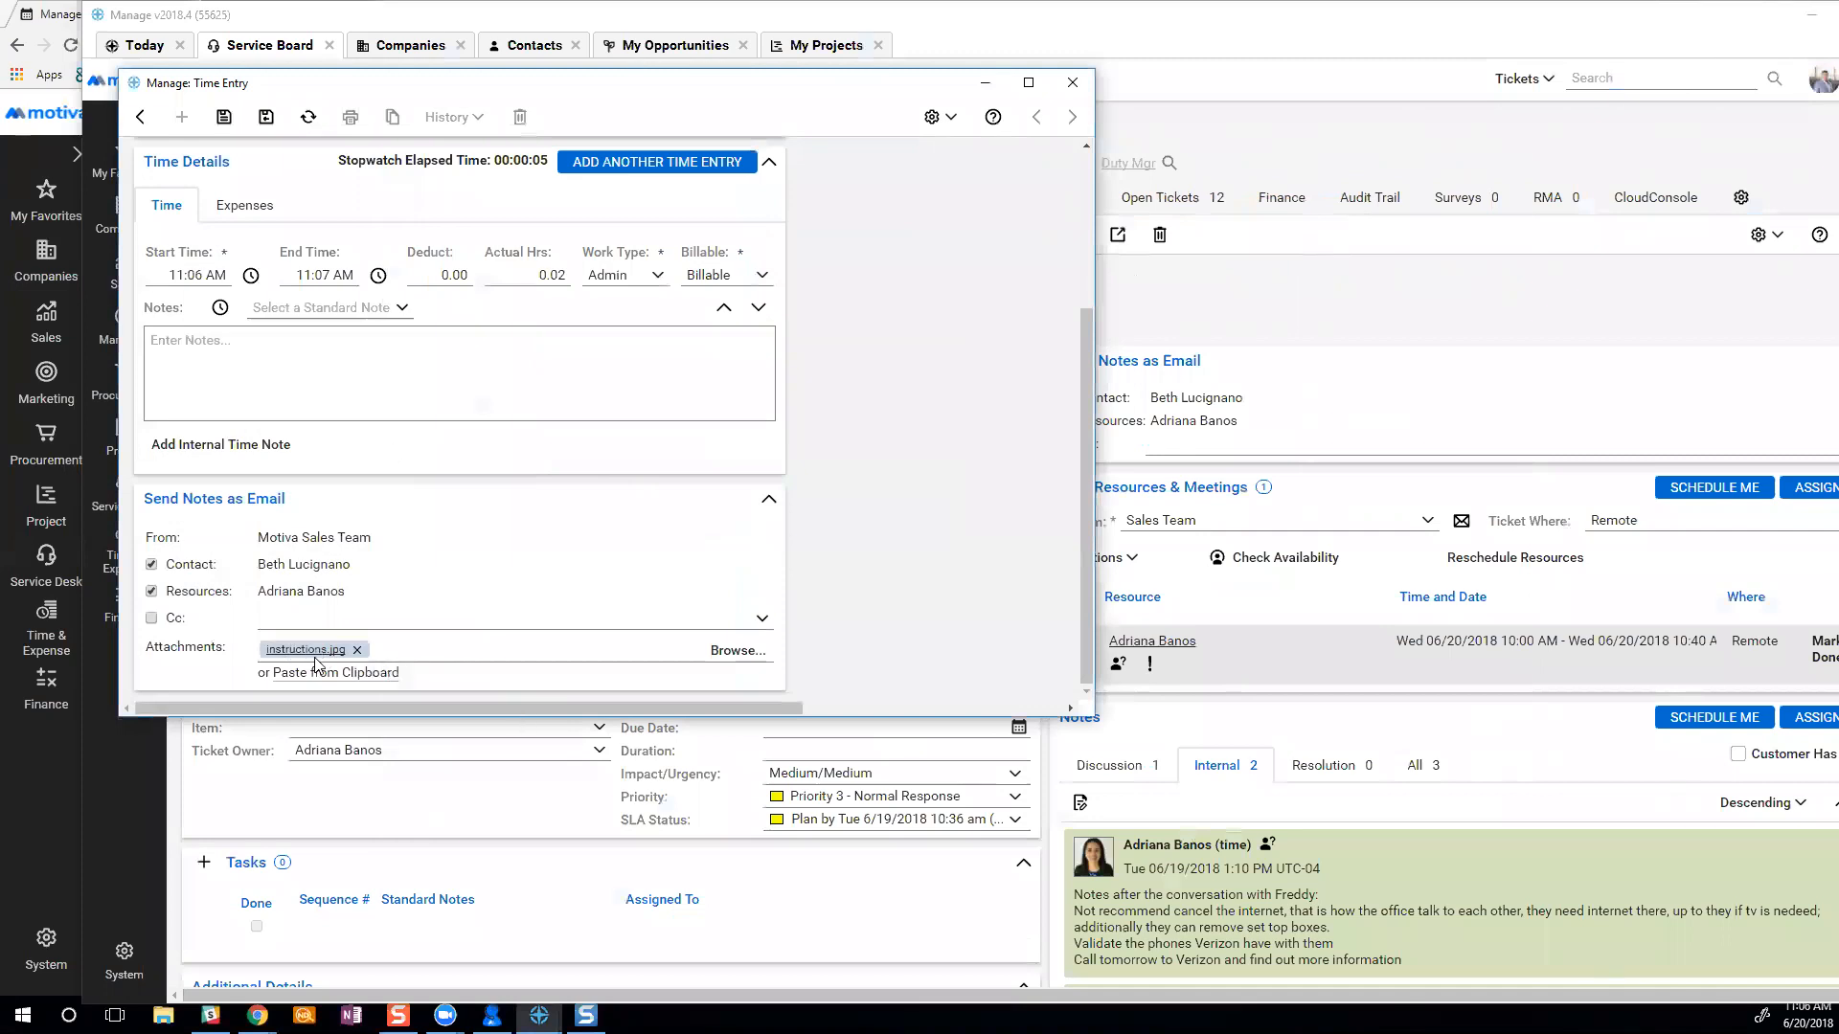
pyautogui.click(223, 357)
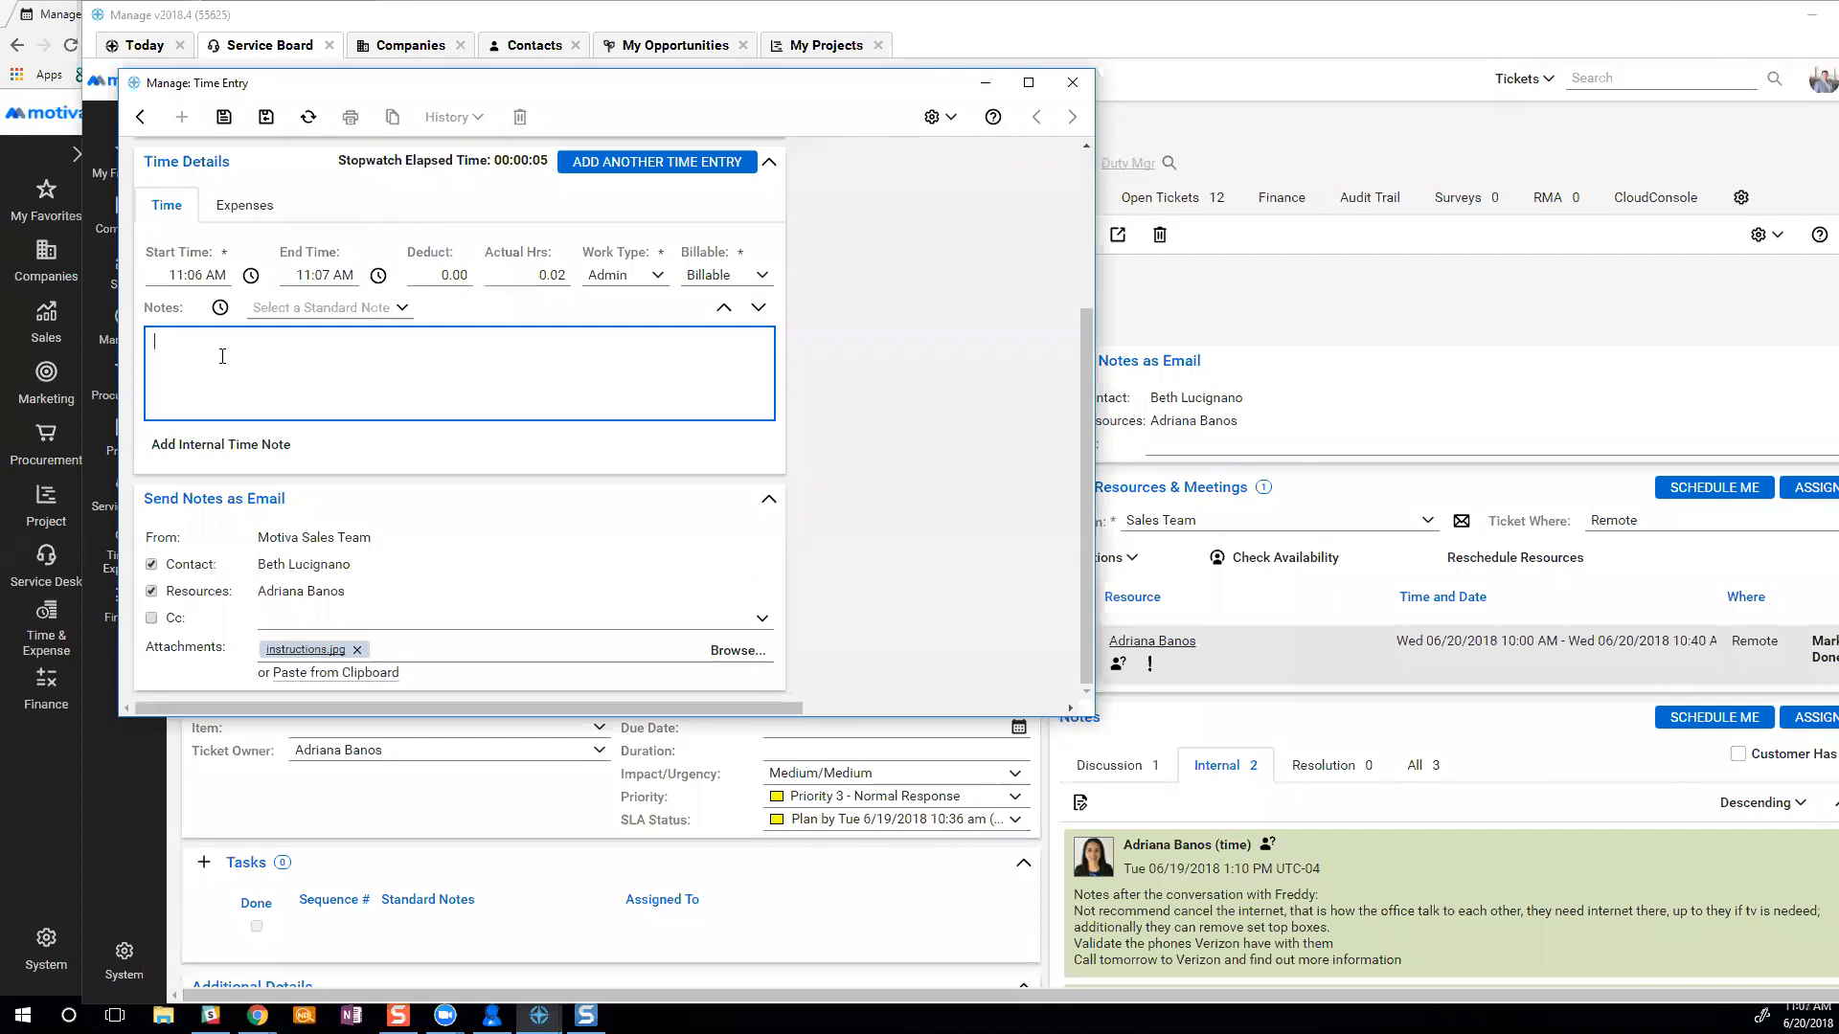
# Type 'As per image below 1- Click here 2- Press there' in Notes, then close without saving
pyautogui.write('As per mi')
pyautogui.press('BackSpace')
pyautogui.press('BackSpace')
pyautogui.write('image')
pyautogui.write(' below')
pyautogui.write(' 1- Click here')
pyautogui.write(' 2- Press')
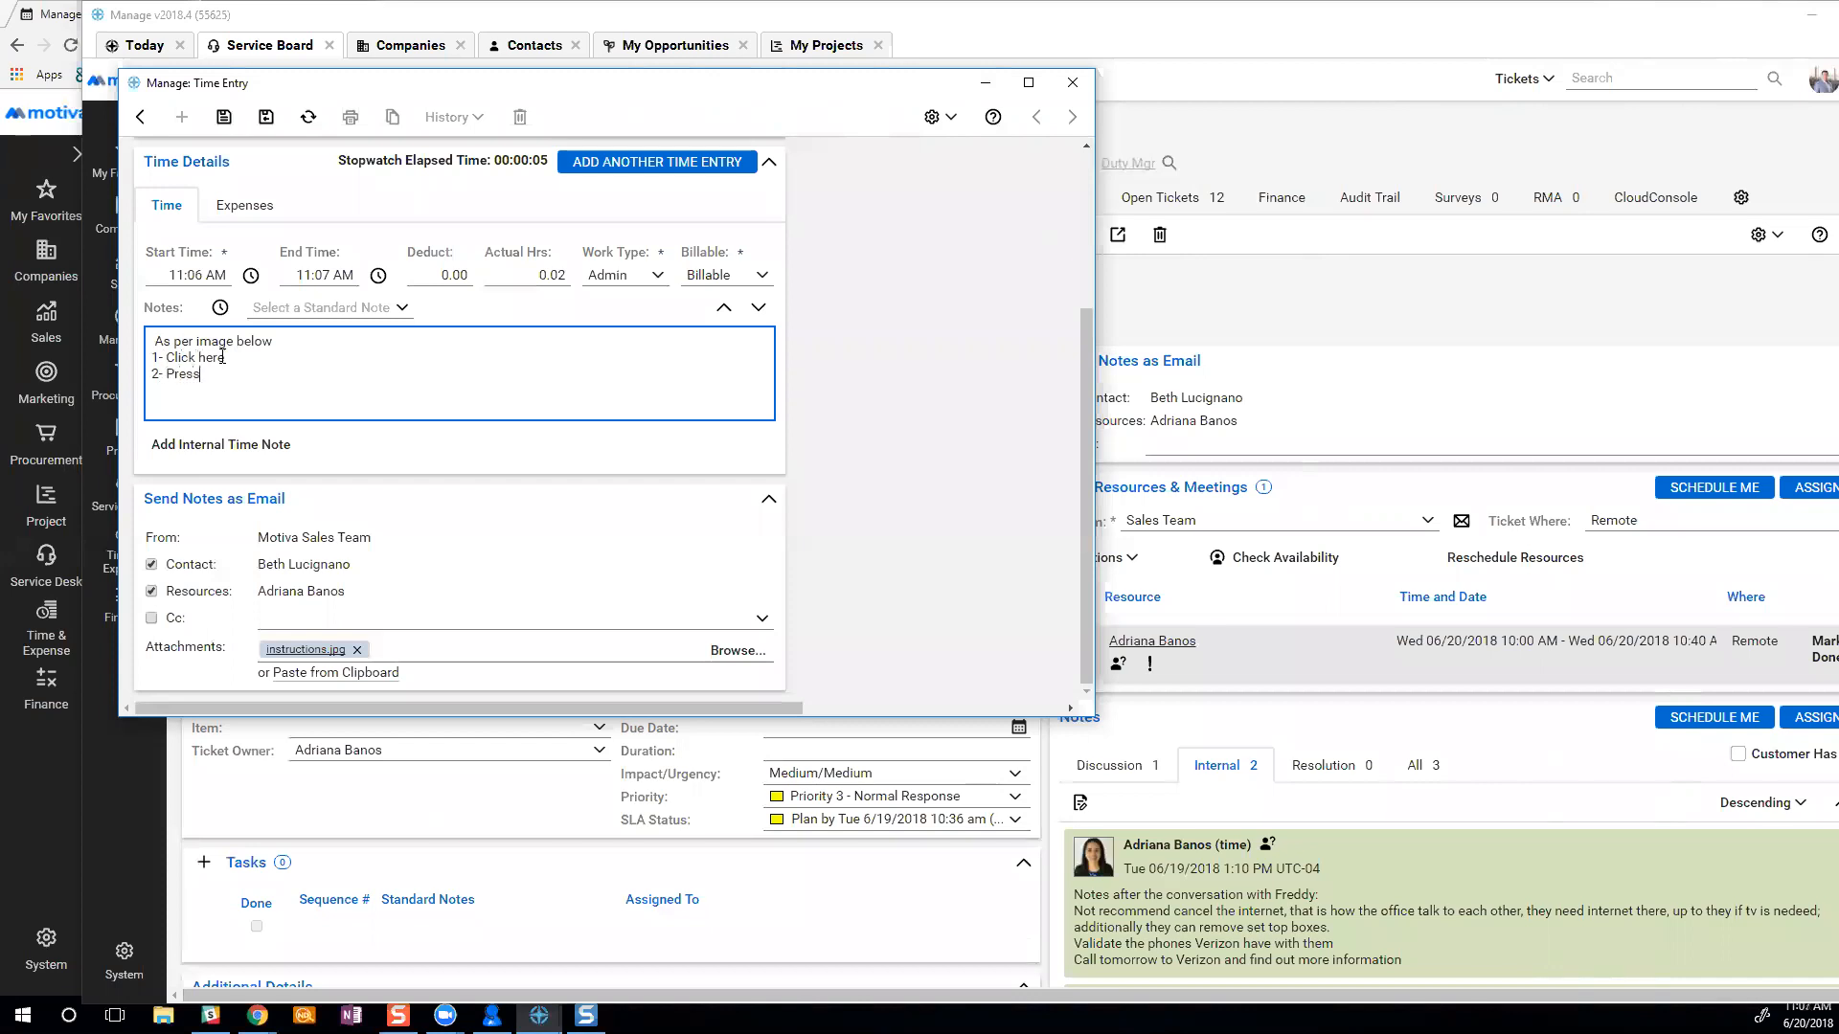
pyautogui.write(' there')
pyautogui.click(1073, 83)
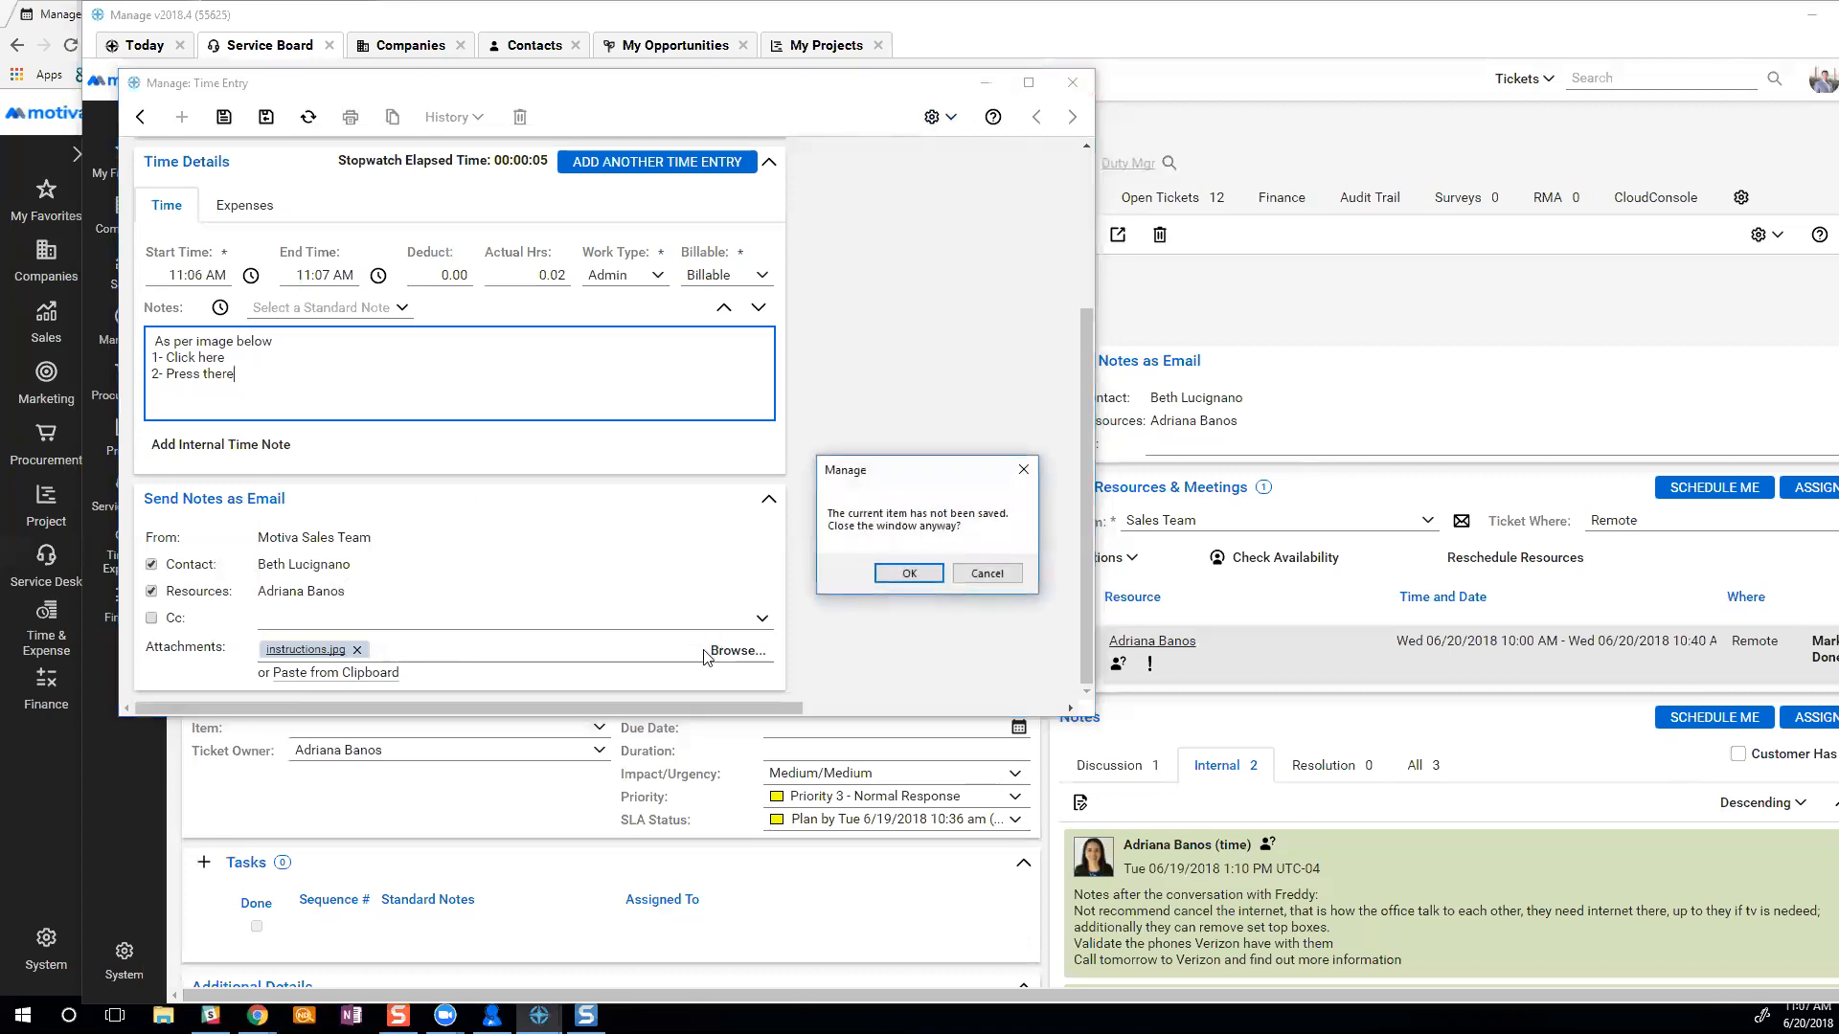
pyautogui.click(909, 573)
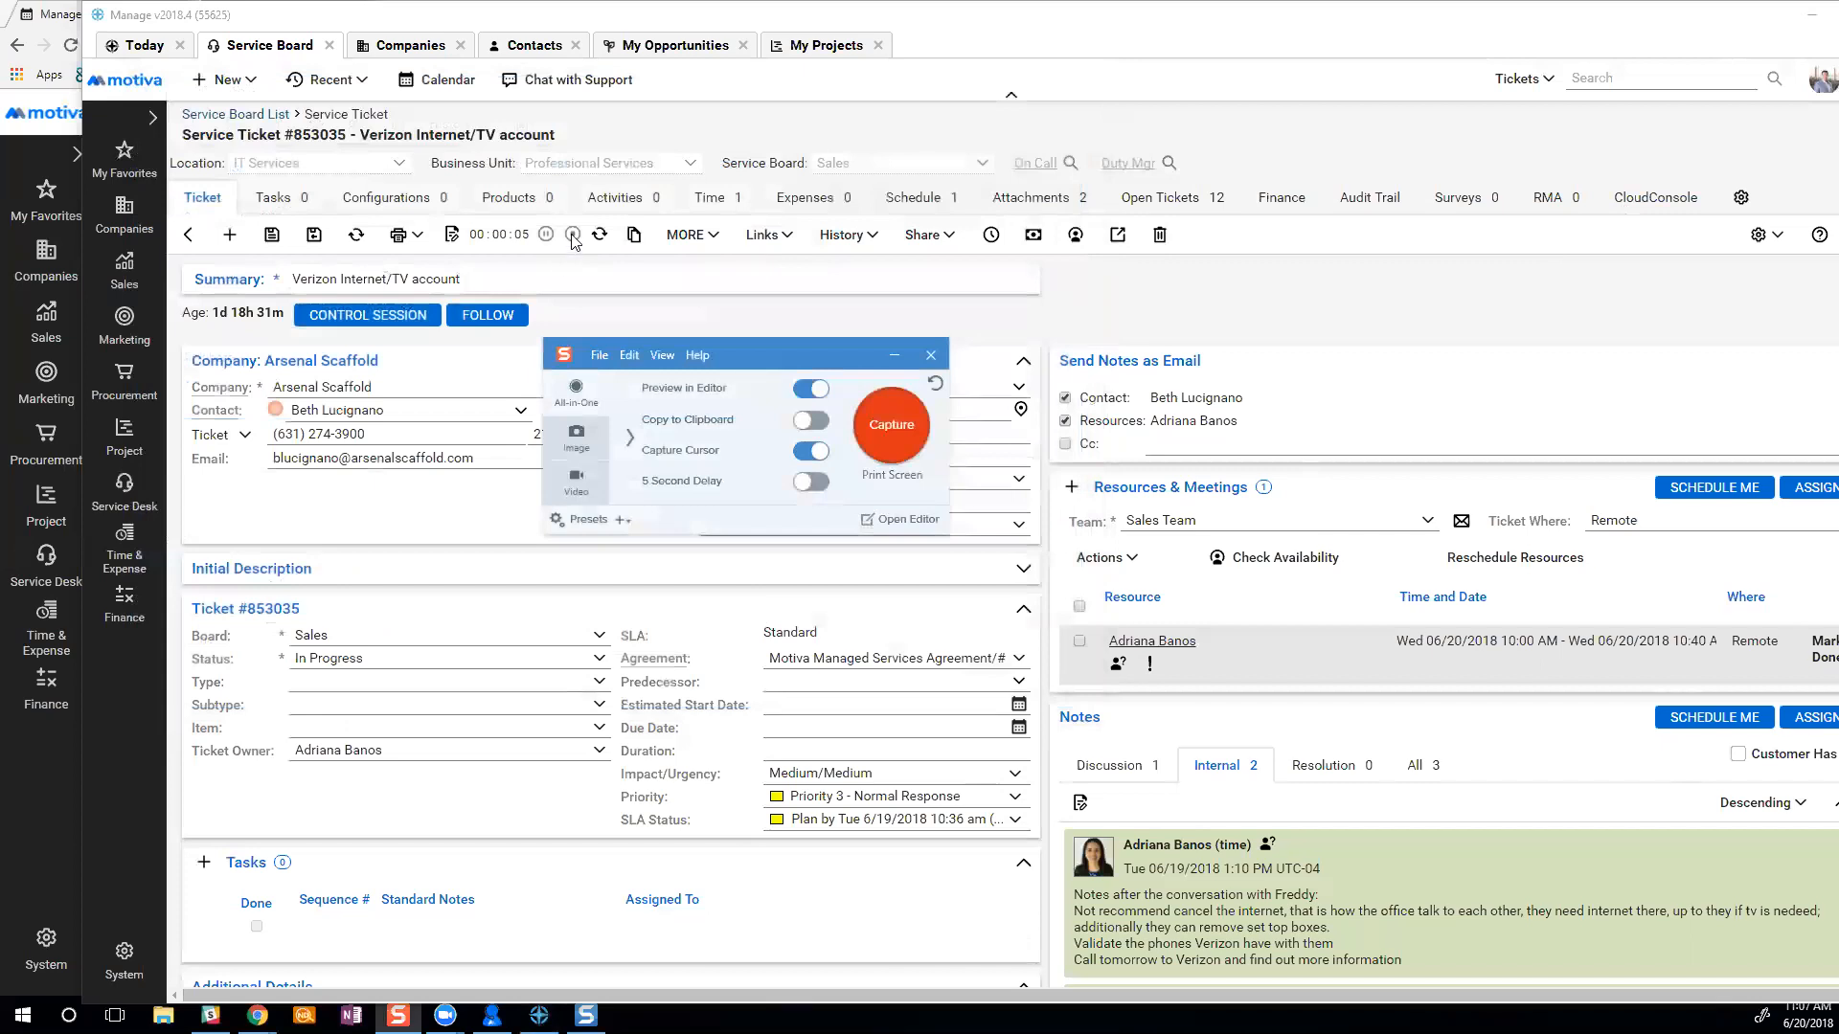
# Uncheck auto-start stopwatch and auto pop-up quick notes in My Account, save, and return to ticket #853035
pyautogui.click(1816, 88)
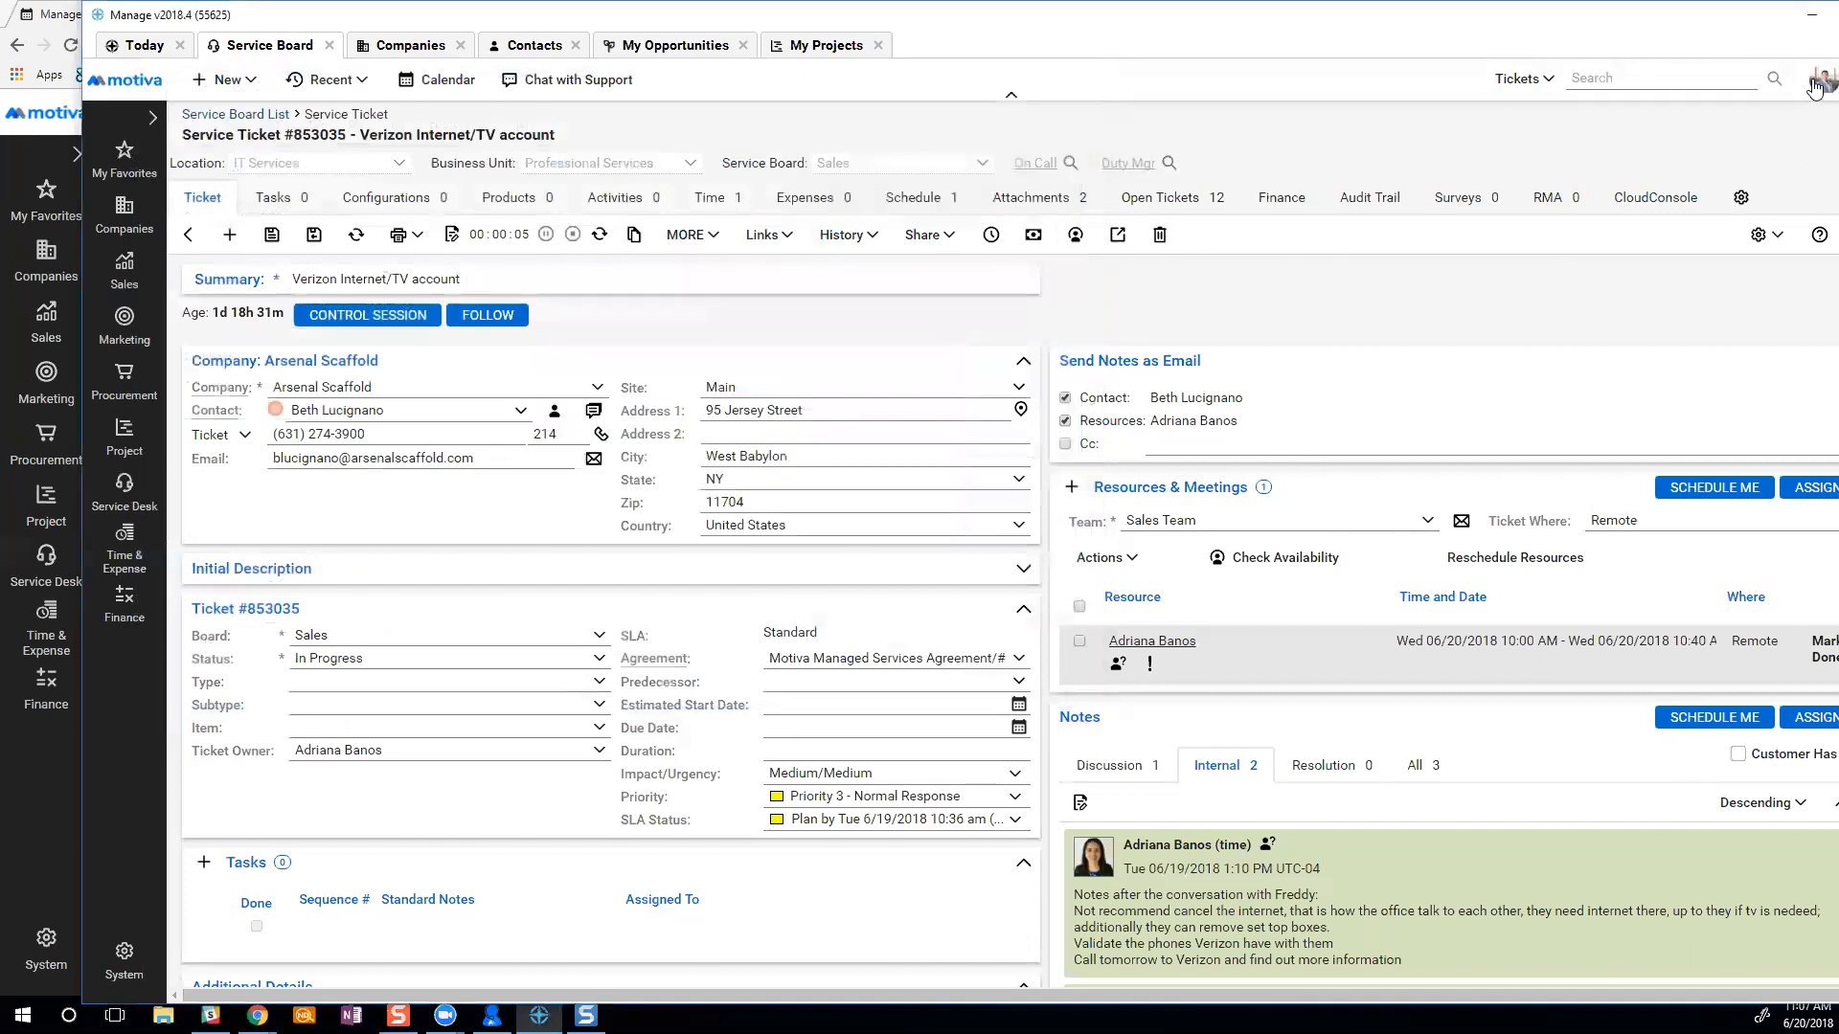
pyautogui.click(1816, 88)
pyautogui.click(1733, 190)
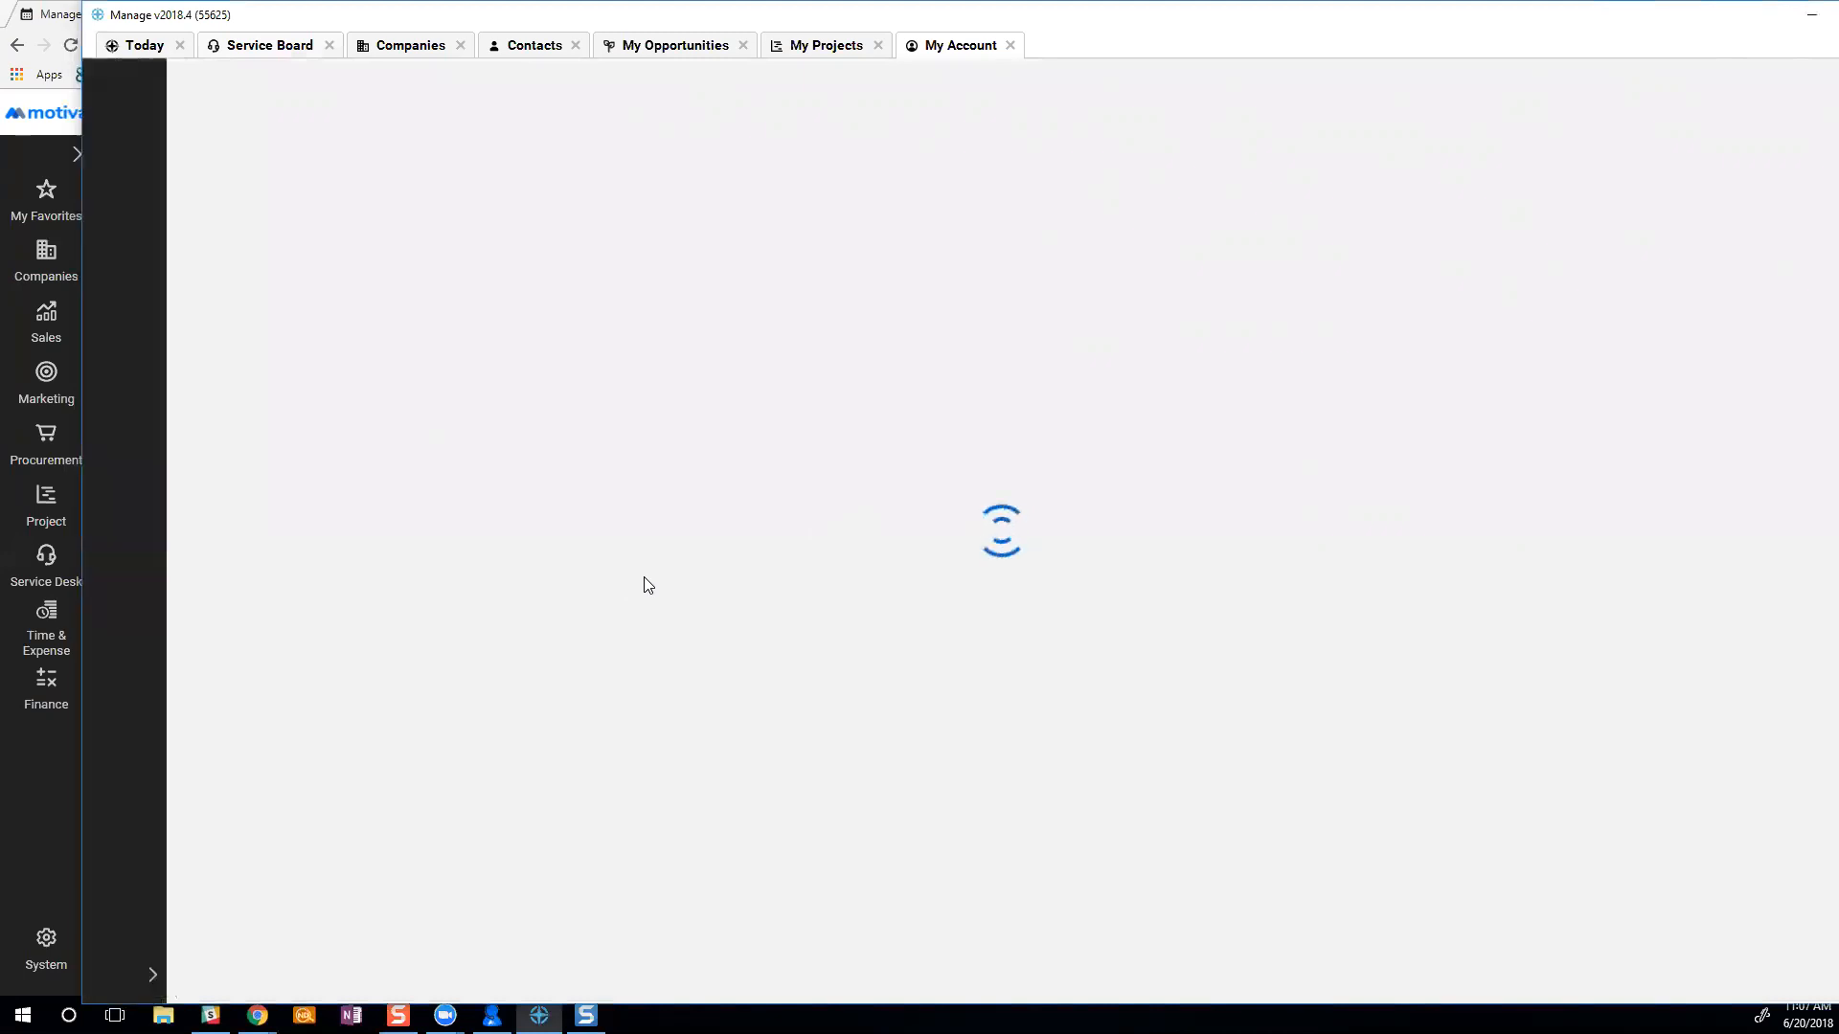
pyautogui.click(198, 537)
pyautogui.click(627, 537)
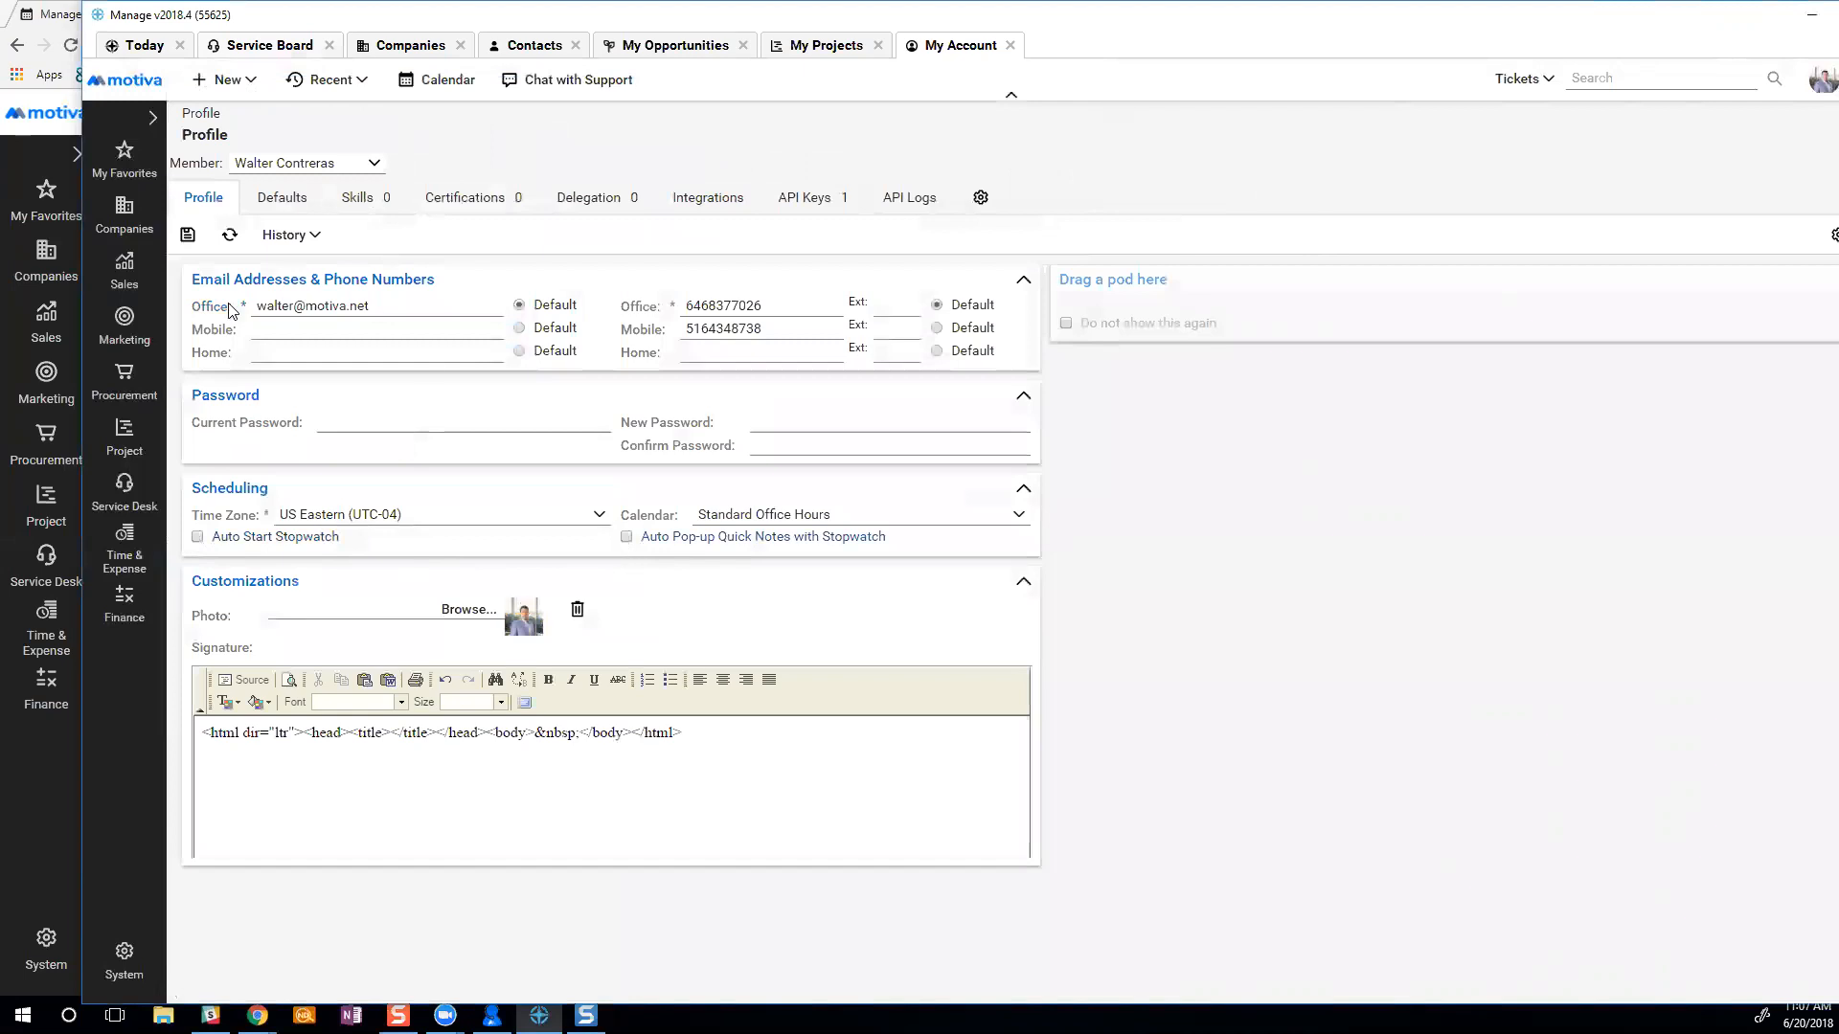
pyautogui.click(188, 235)
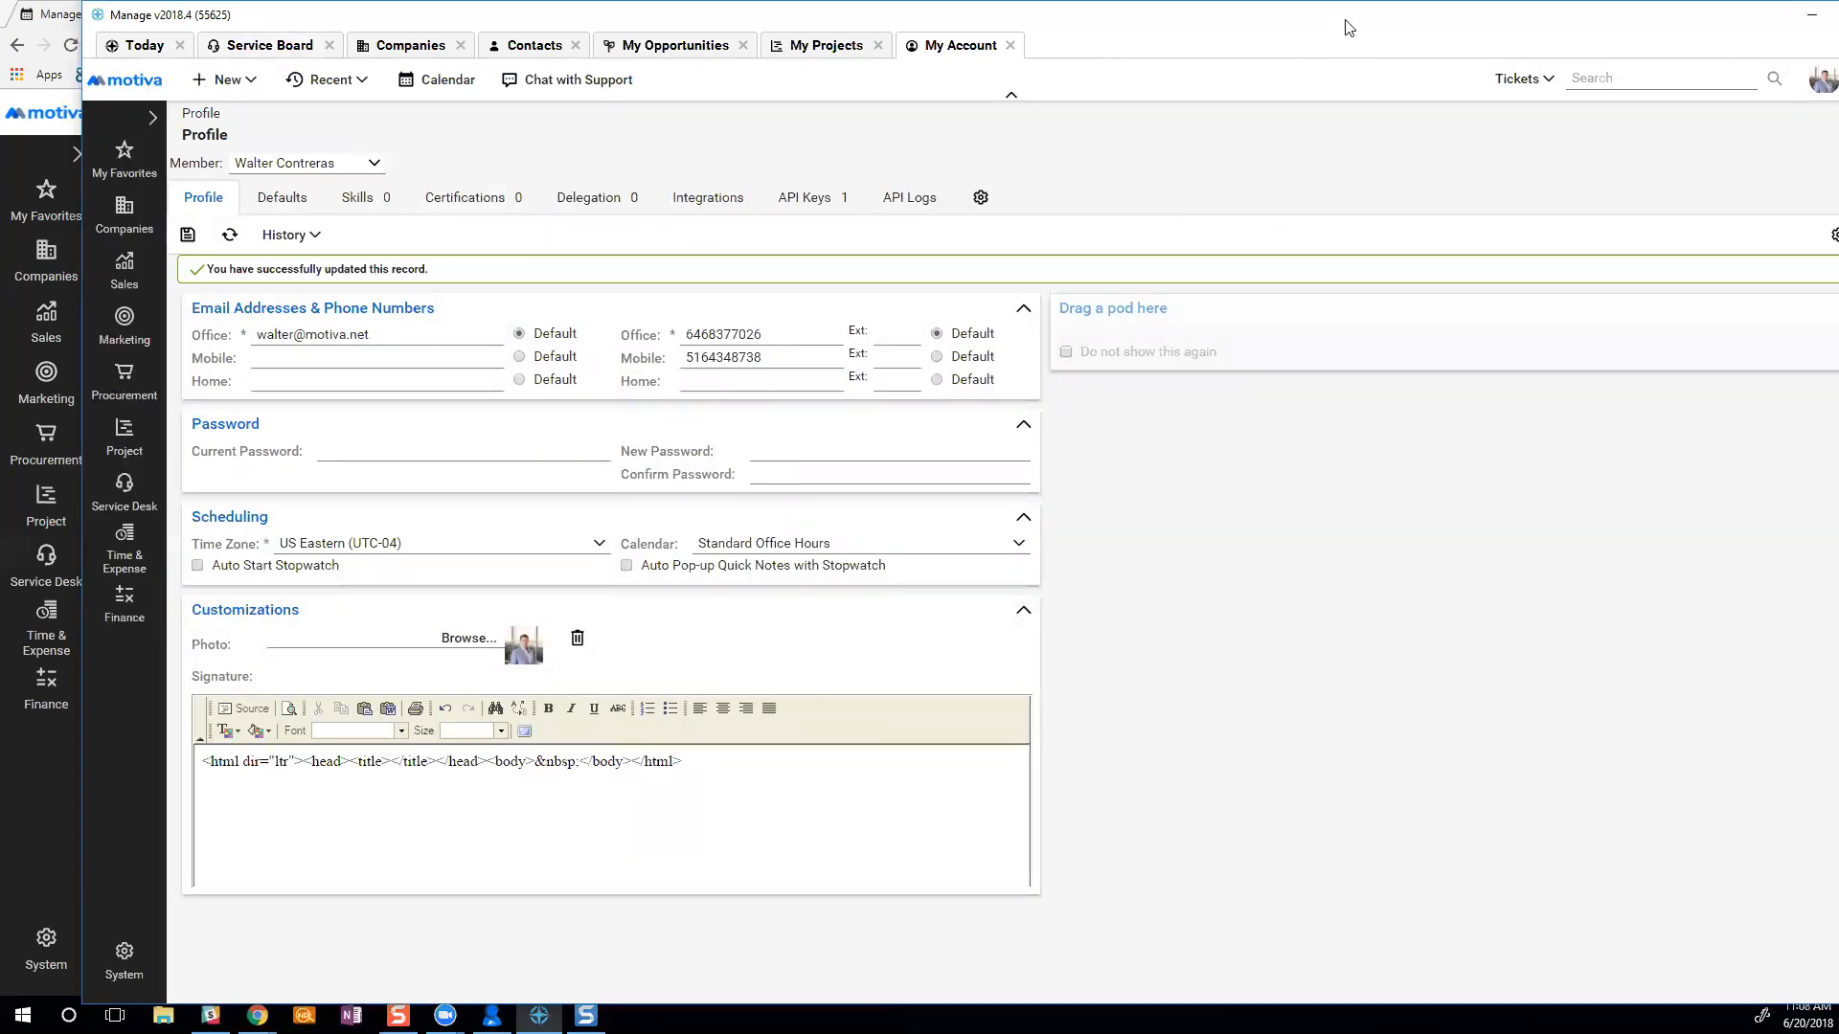
pyautogui.moveTo(1814, 28); pyautogui.dragTo(1704, 44)
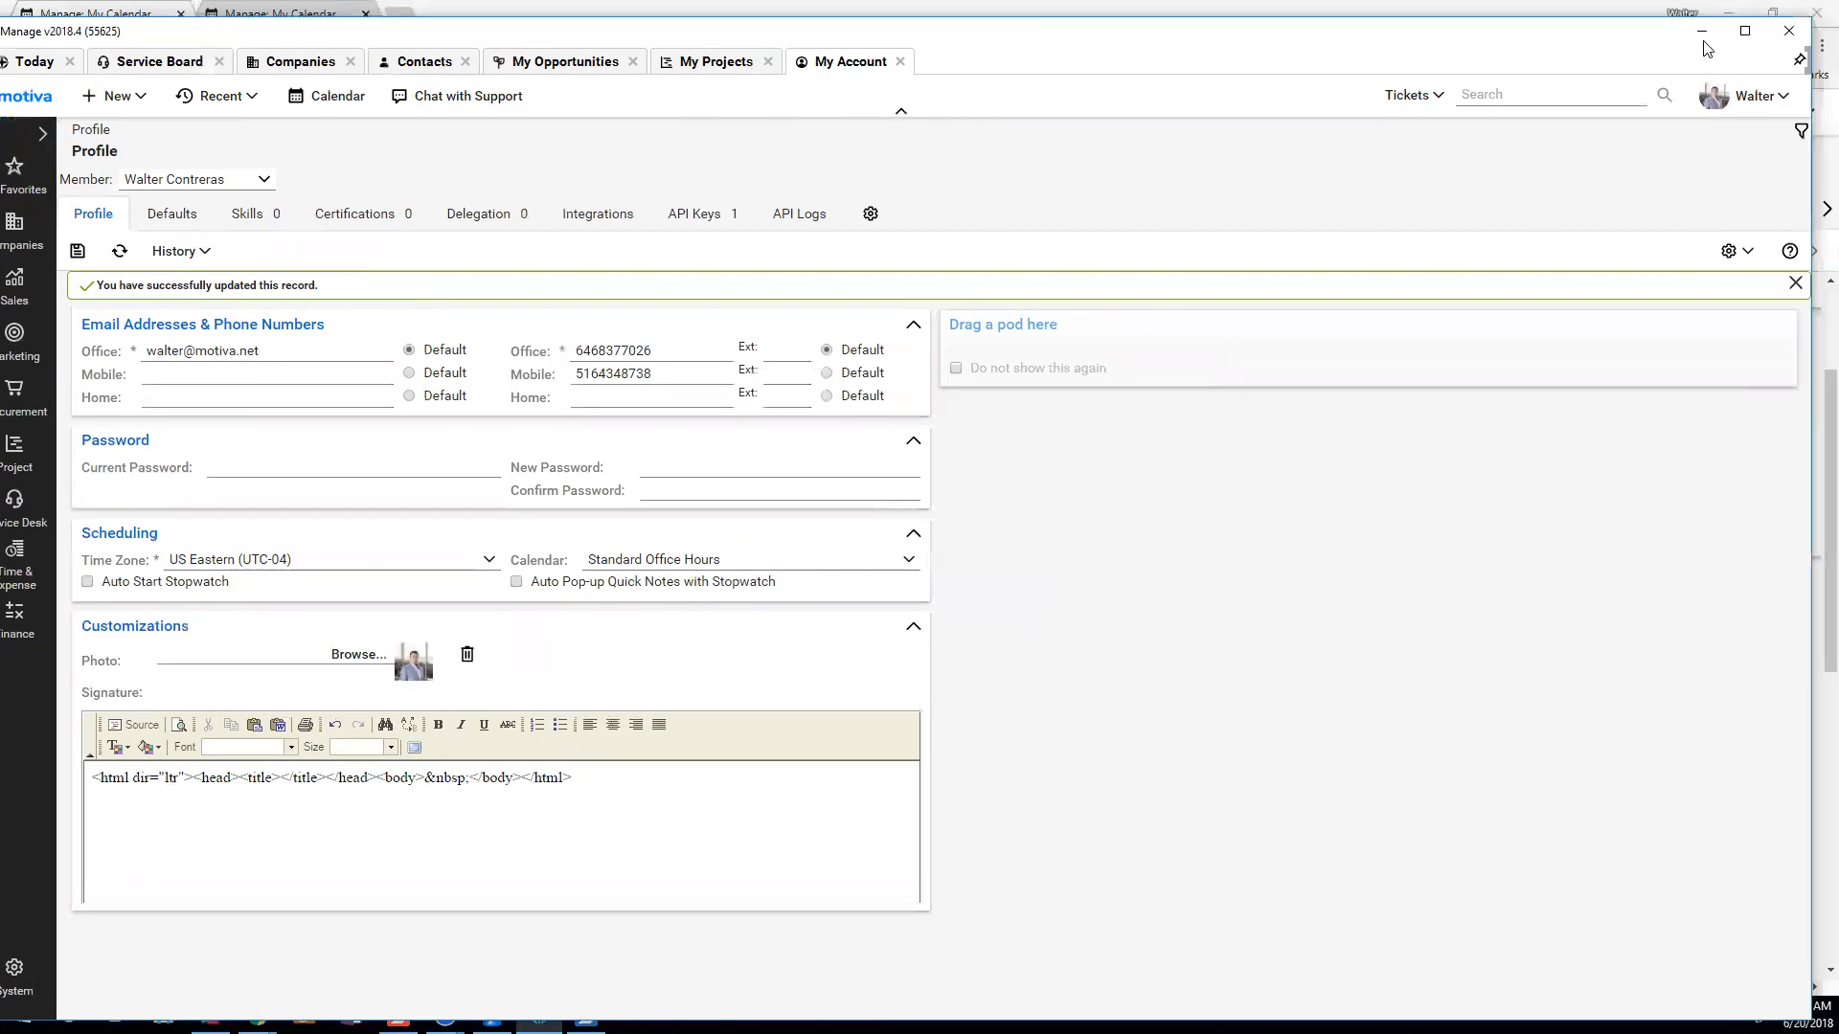
pyautogui.click(159, 65)
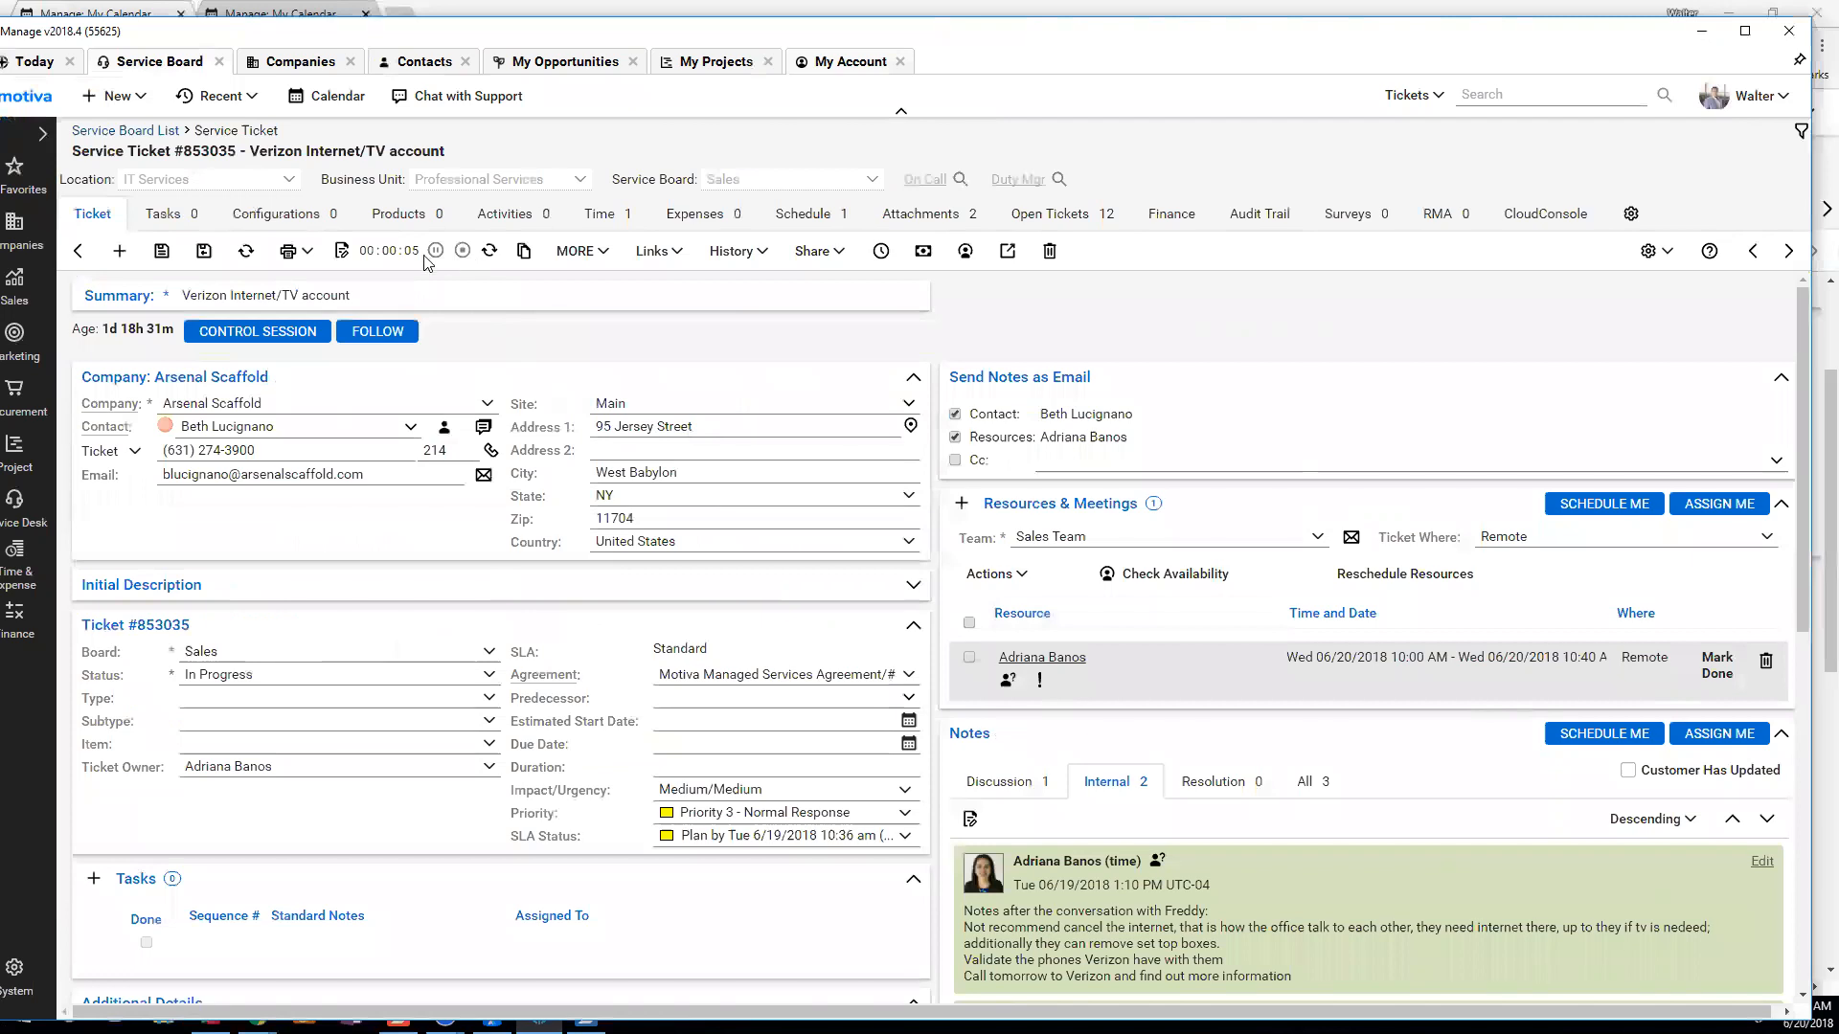
# Refresh the ticket, go back to the service board list, and set the ticket status to Closed - Message
pyautogui.click(246, 253)
pyautogui.click(79, 255)
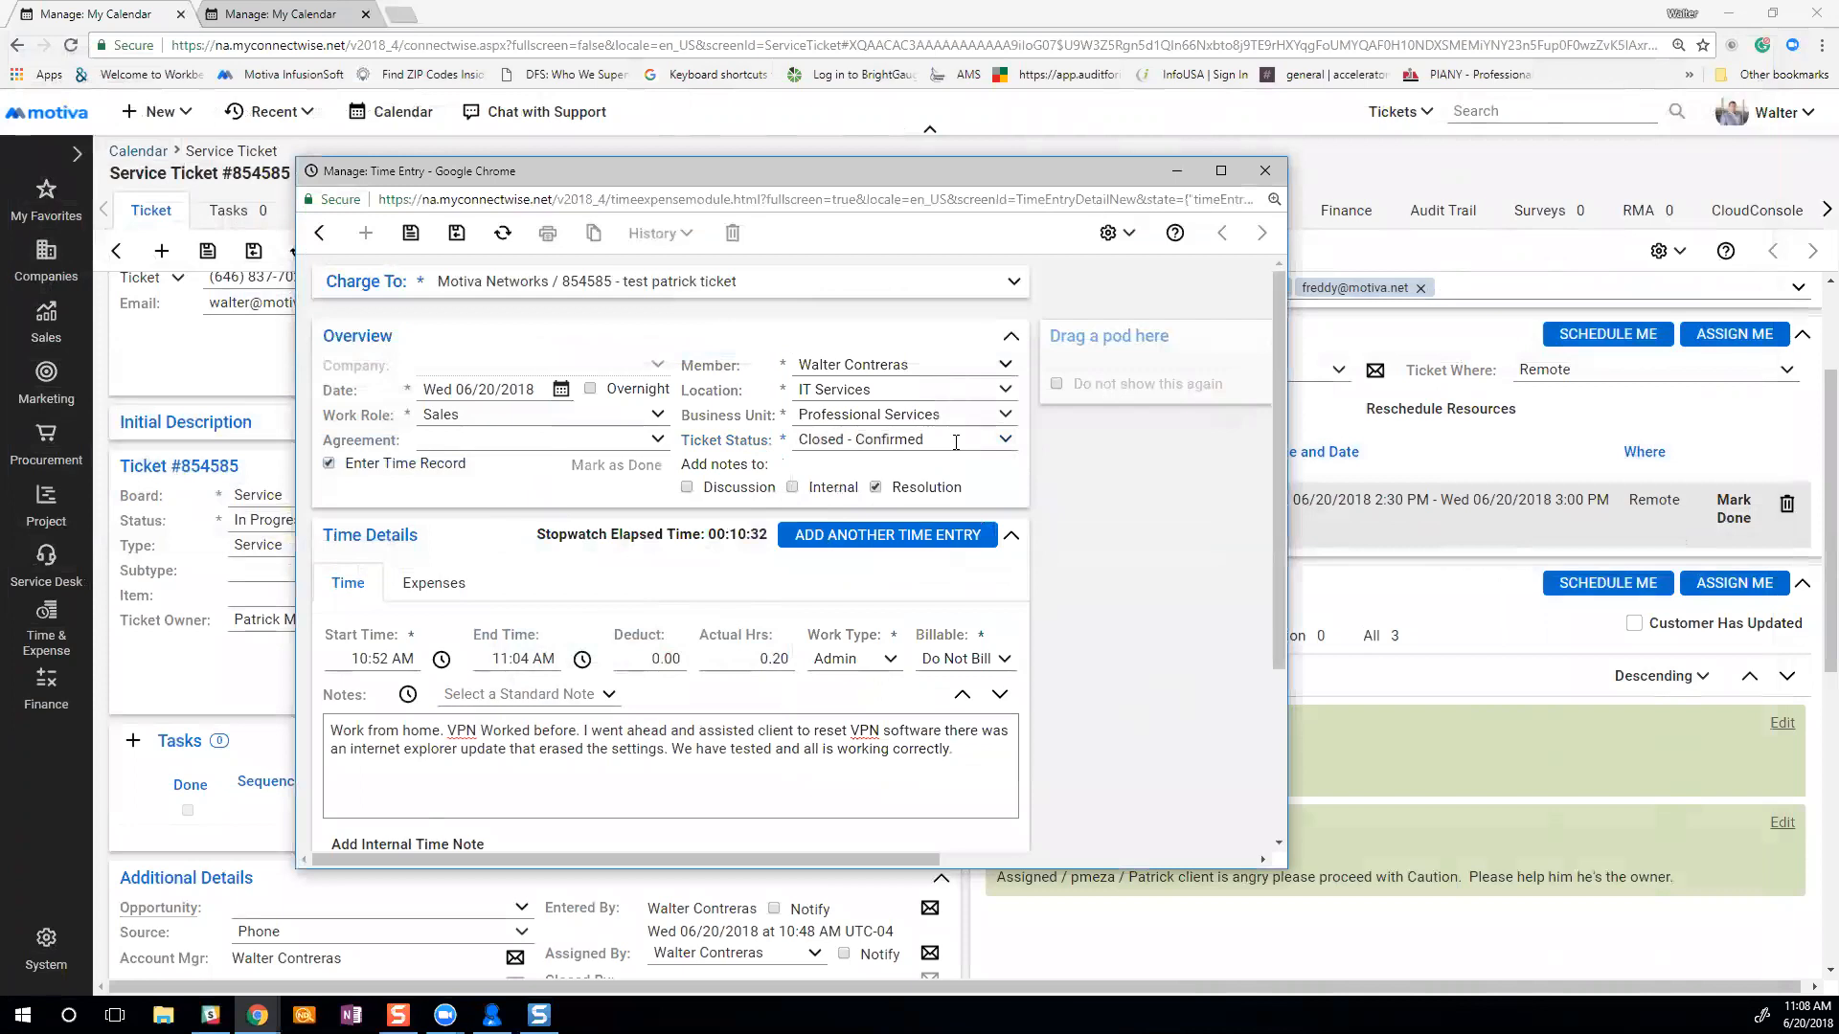
pyautogui.click(956, 443)
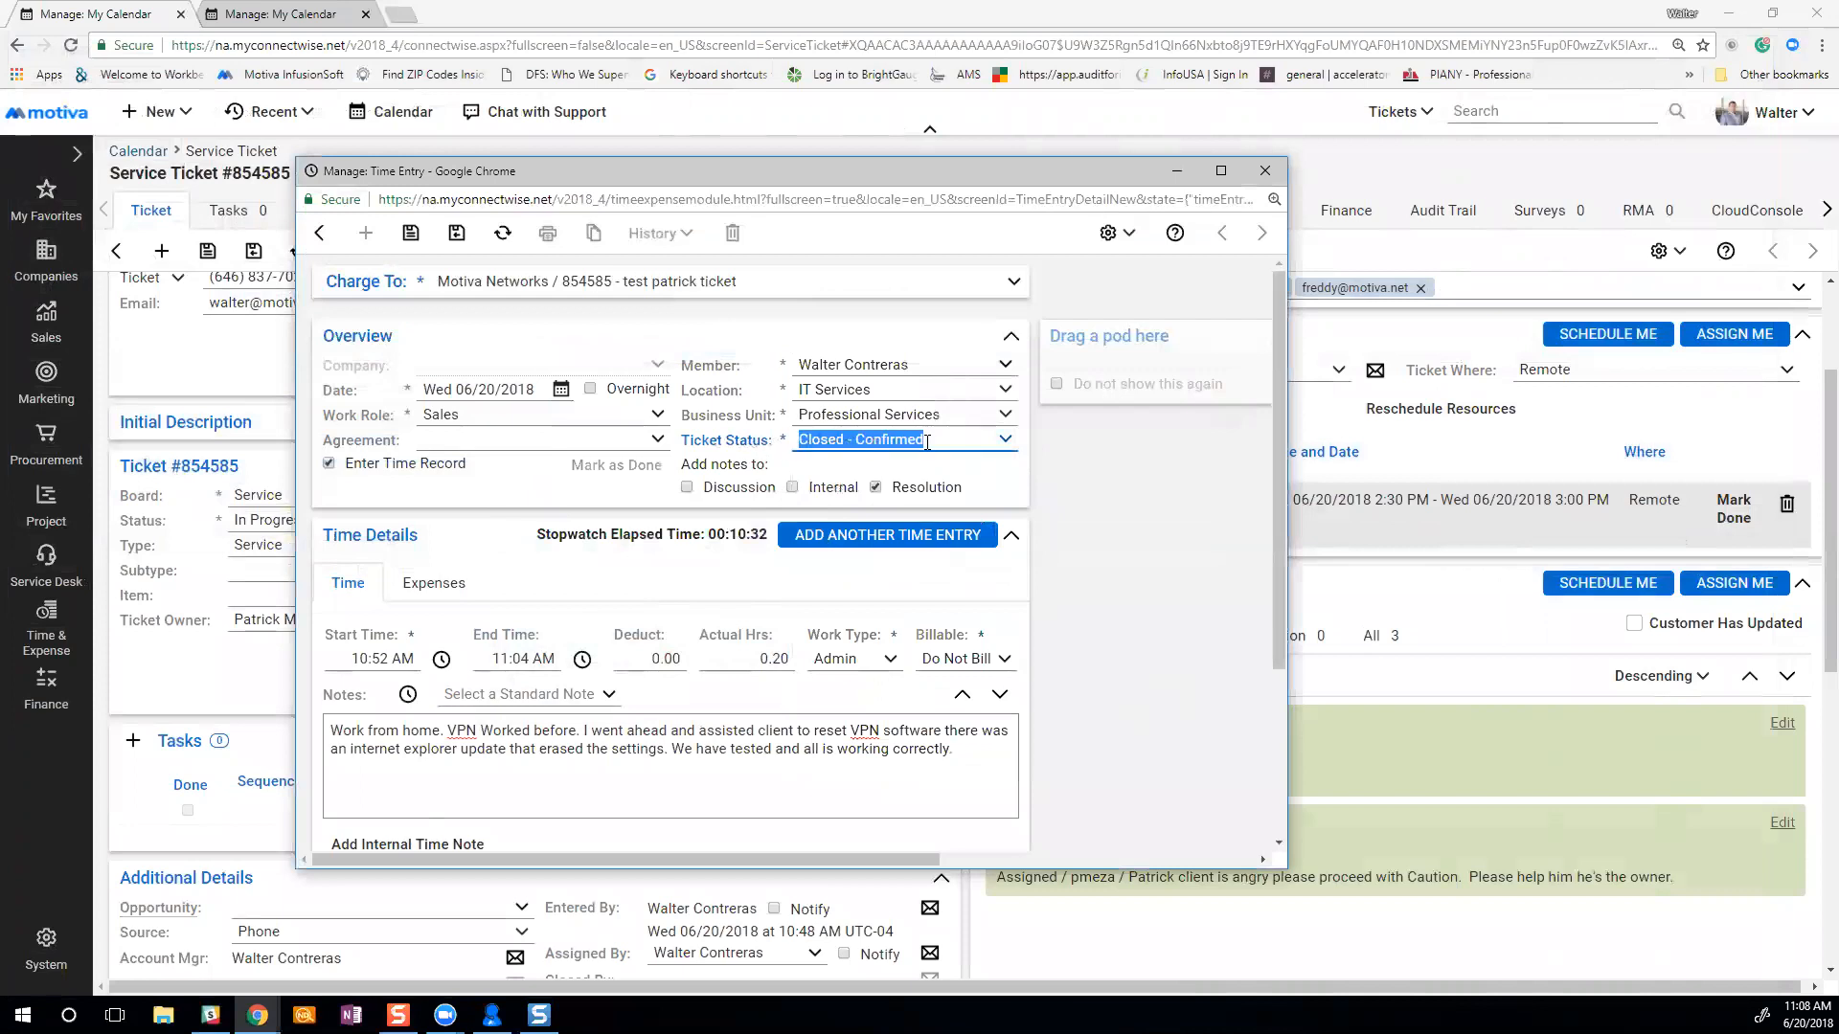
pyautogui.click(1005, 439)
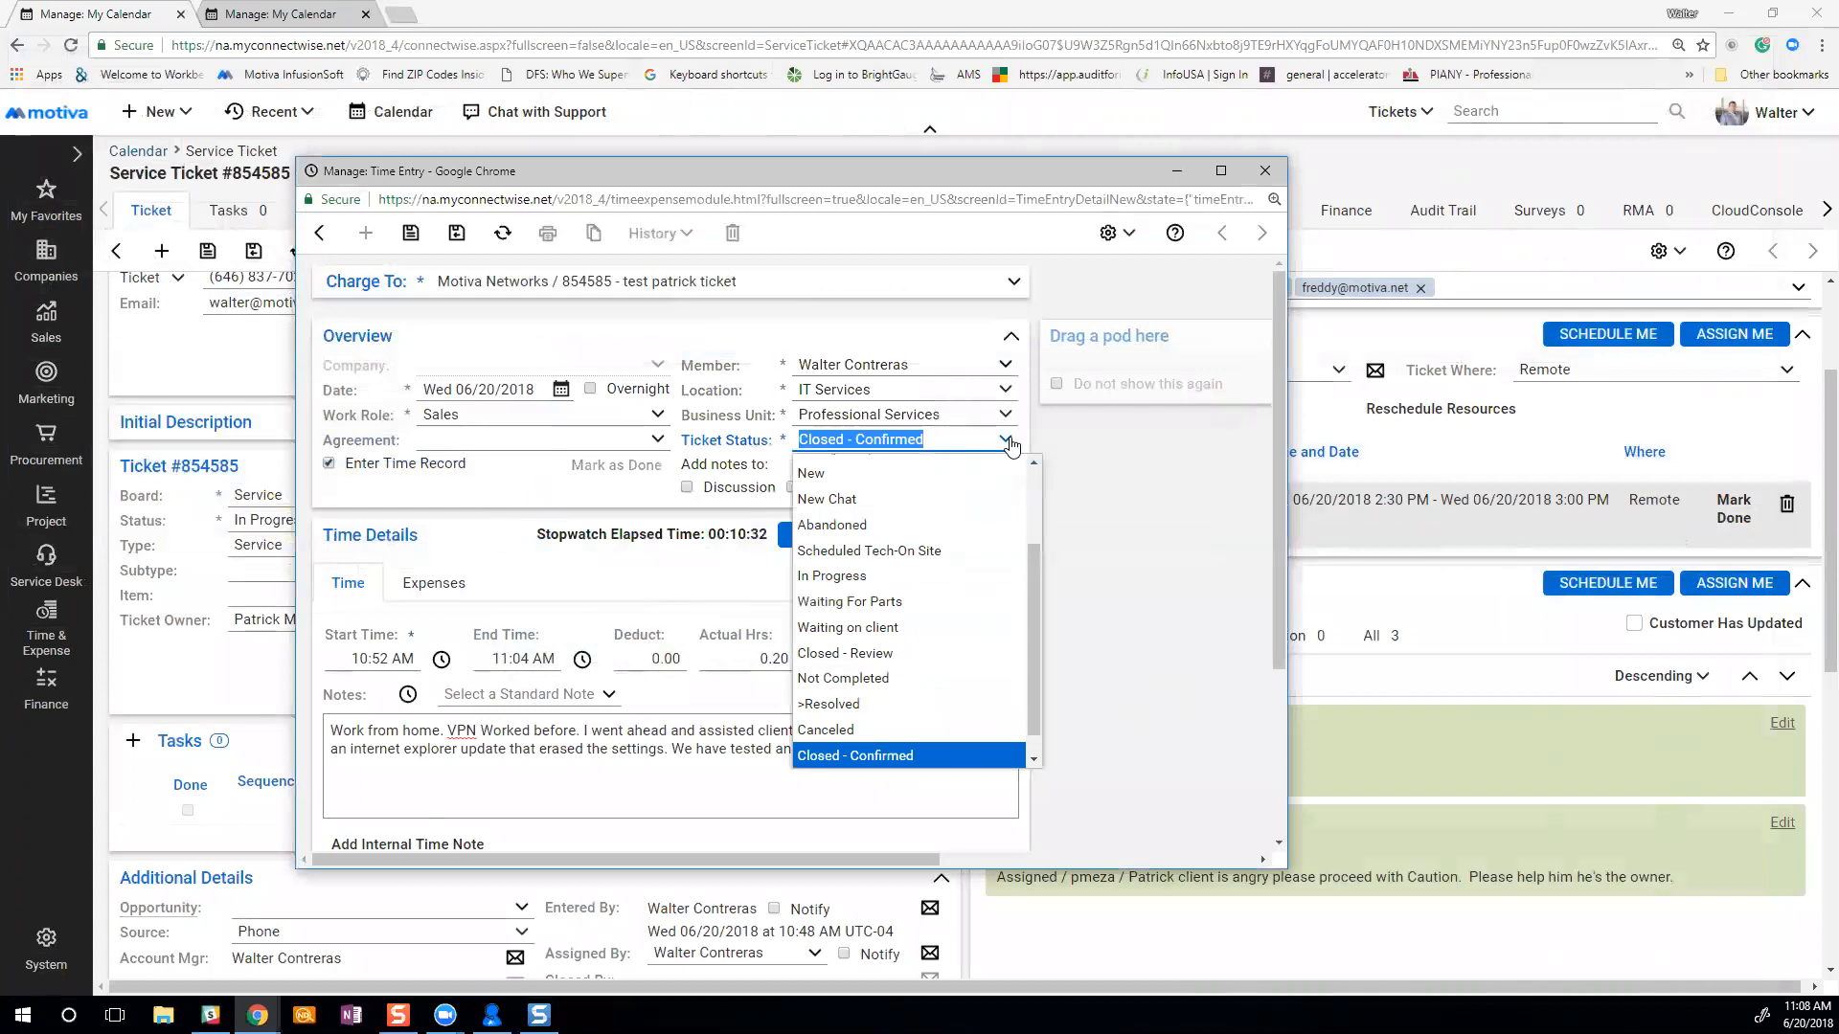
pyautogui.click(908, 755)
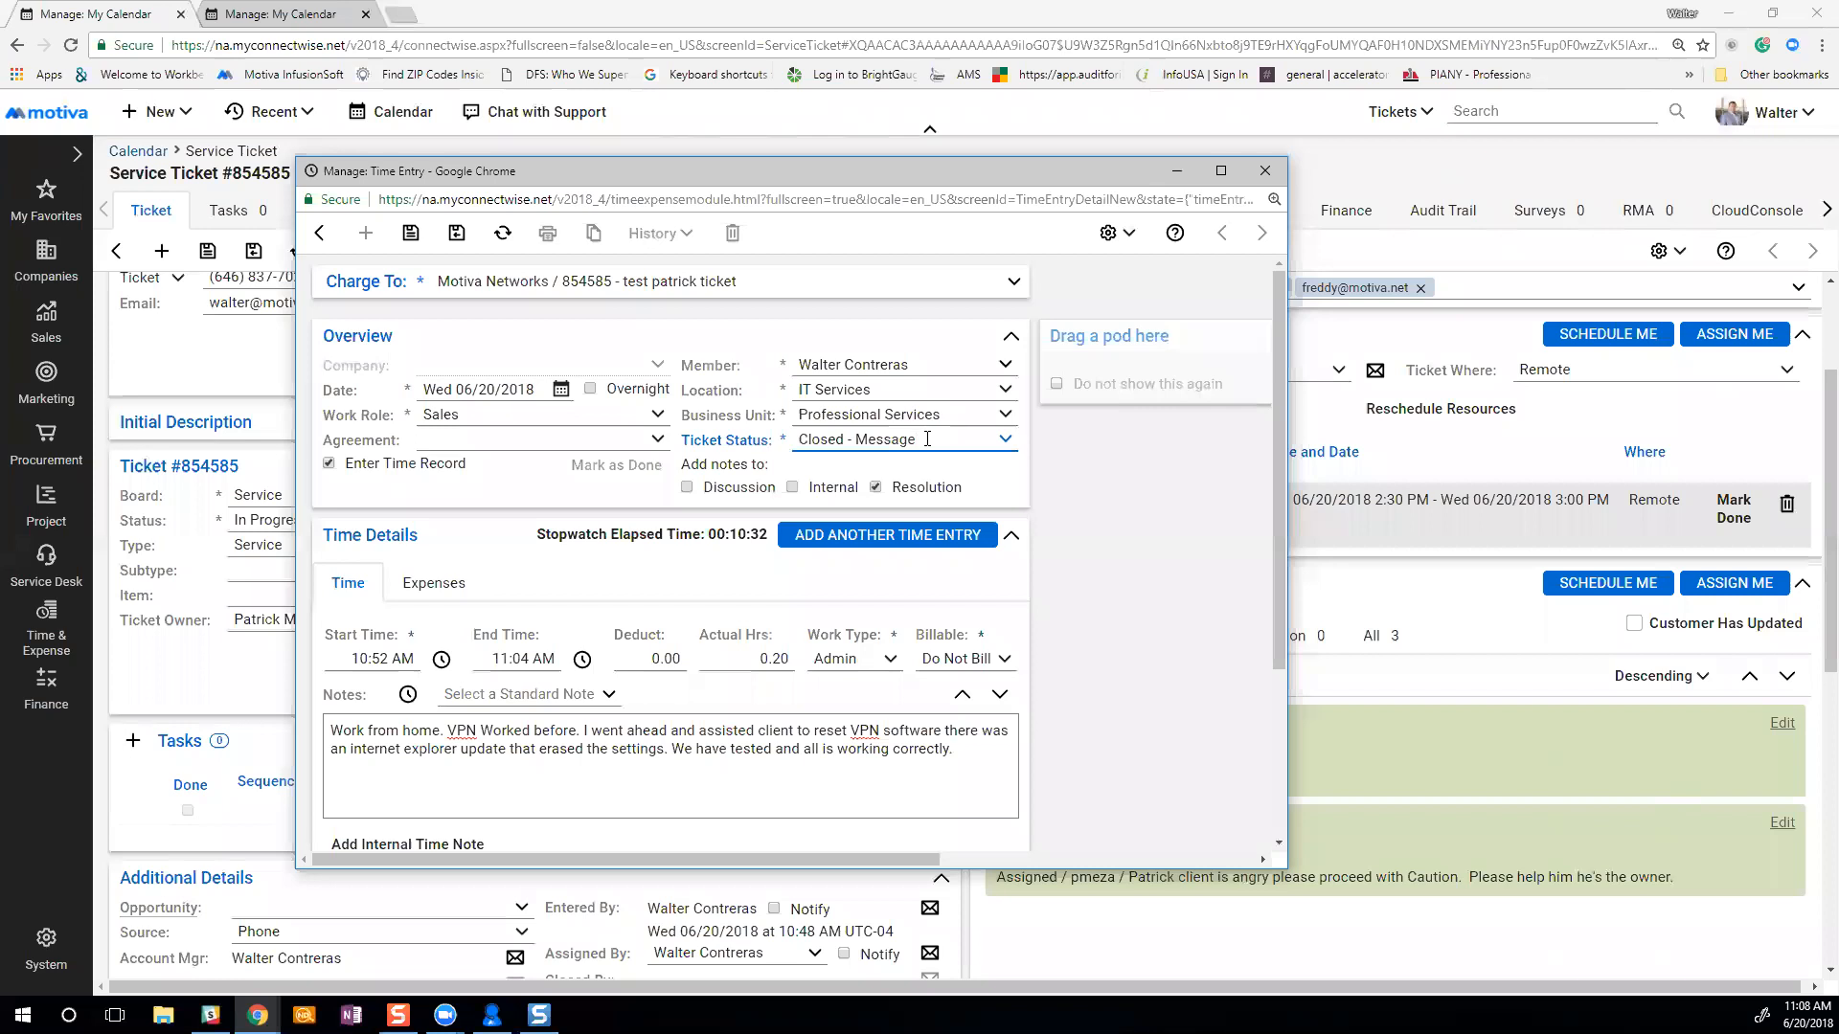
# Change the ticket status to Closed - Confirmed, then settle on Closed - Review
pyautogui.moveTo(927, 439); pyautogui.dragTo(795, 439)
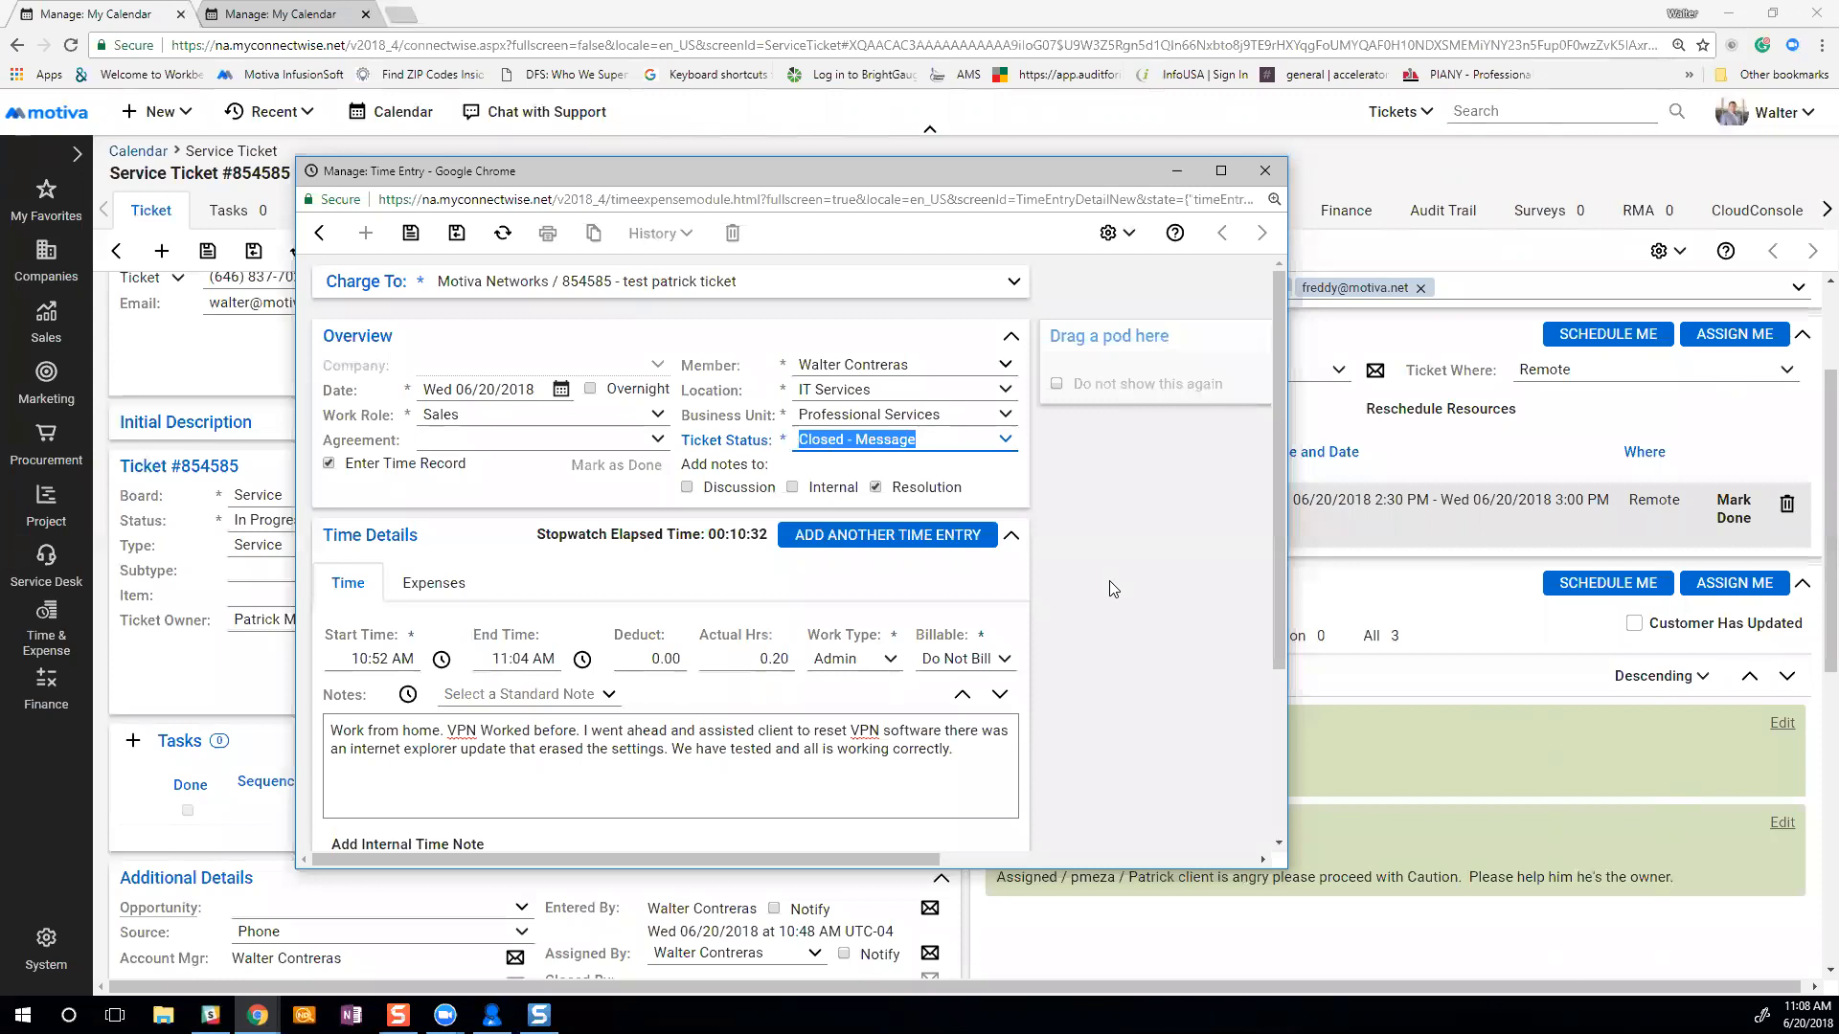
pyautogui.click(1004, 440)
pyautogui.click(867, 733)
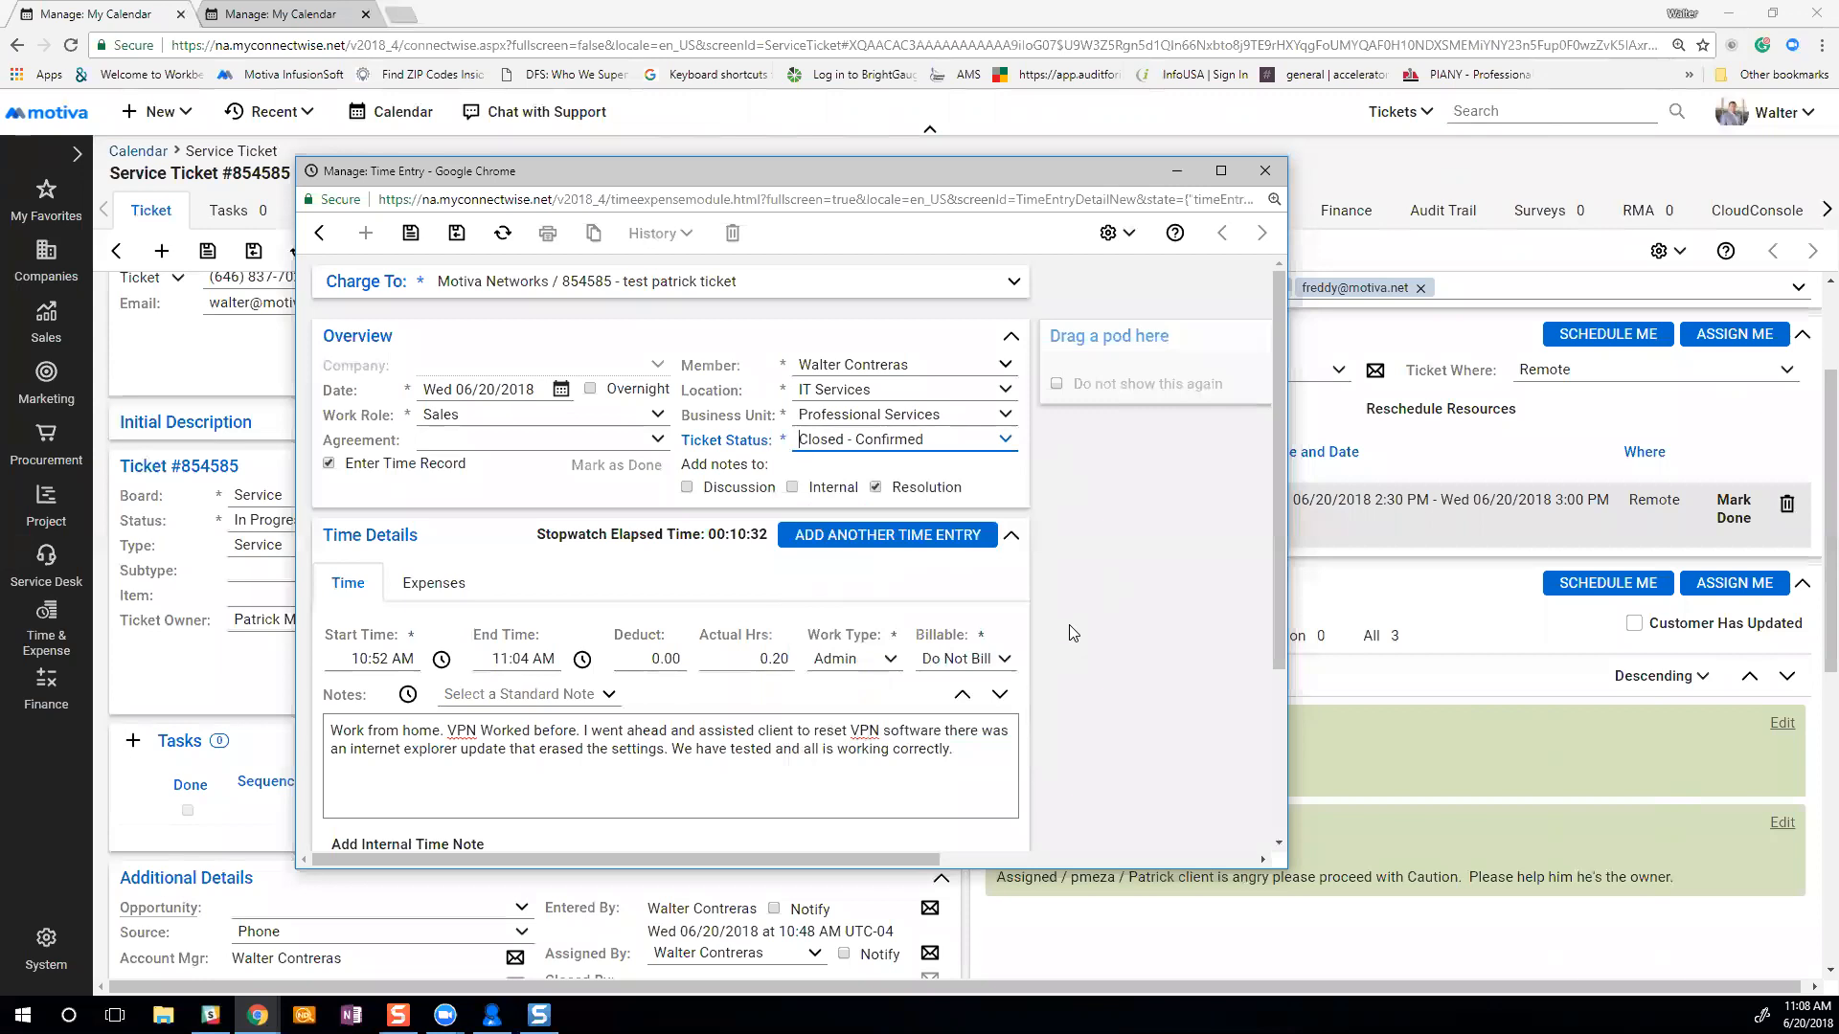
pyautogui.click(1006, 440)
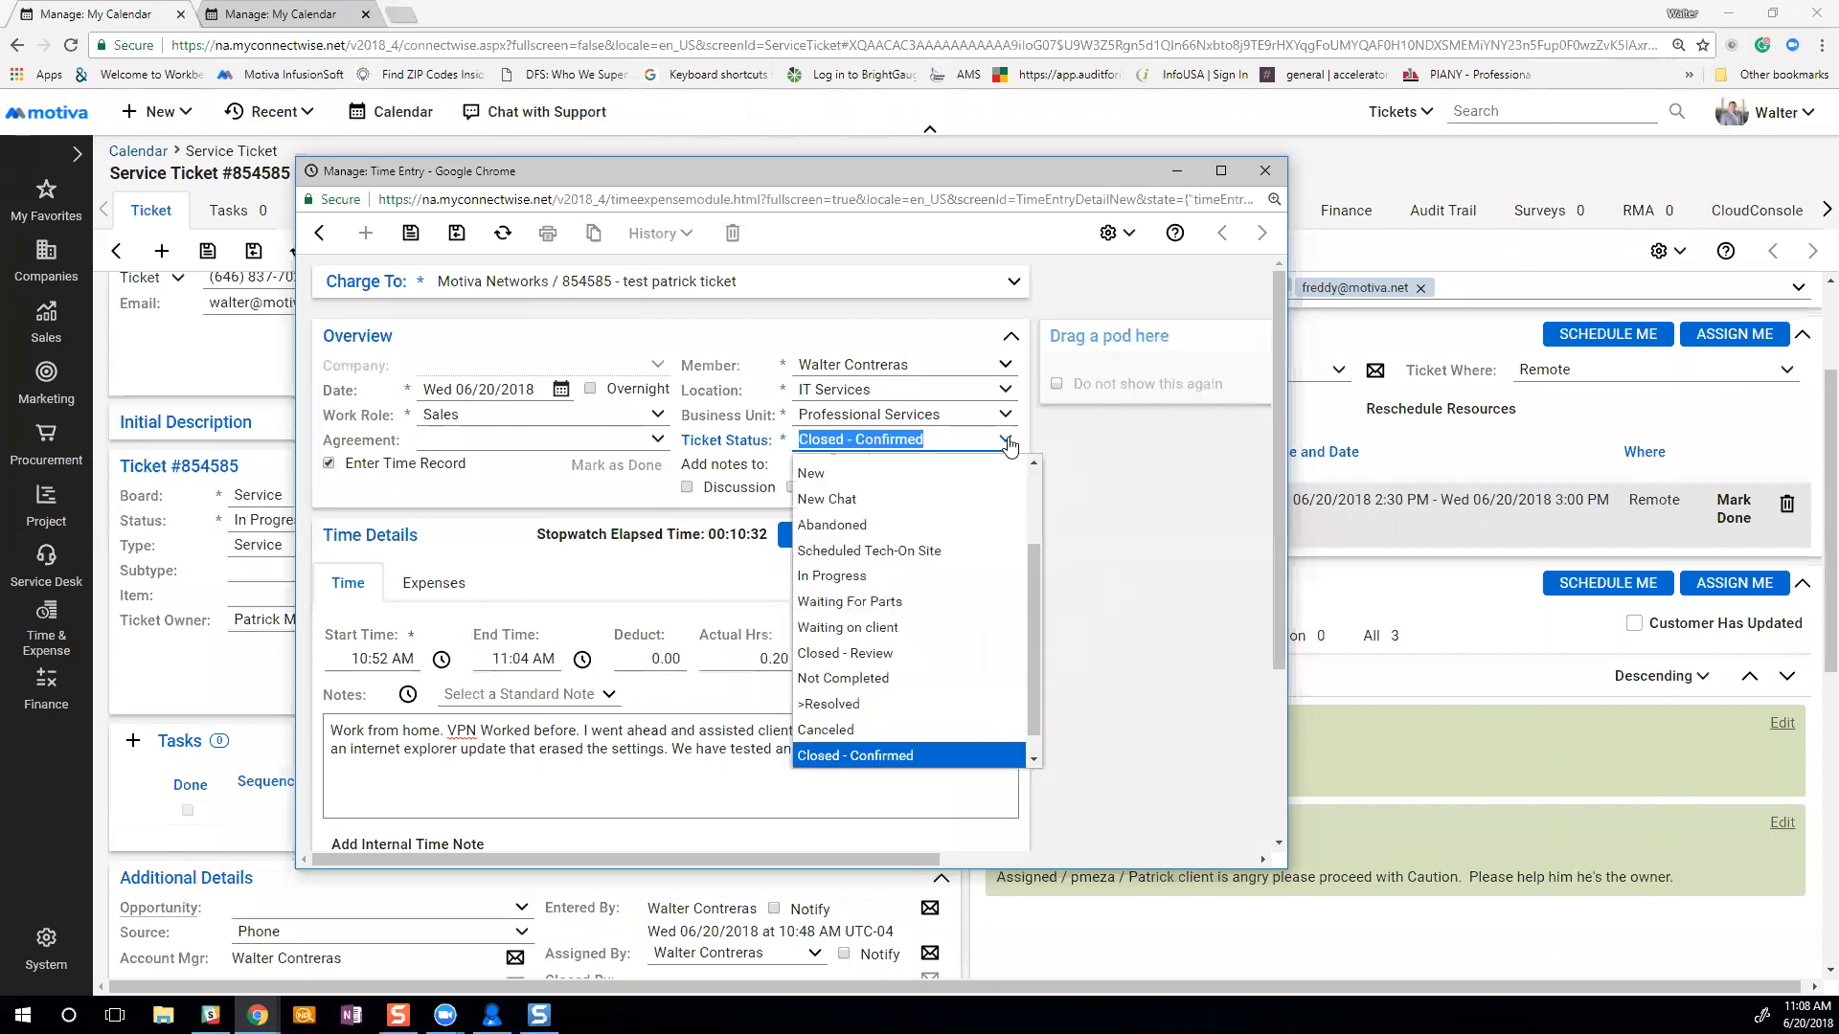
pyautogui.click(865, 655)
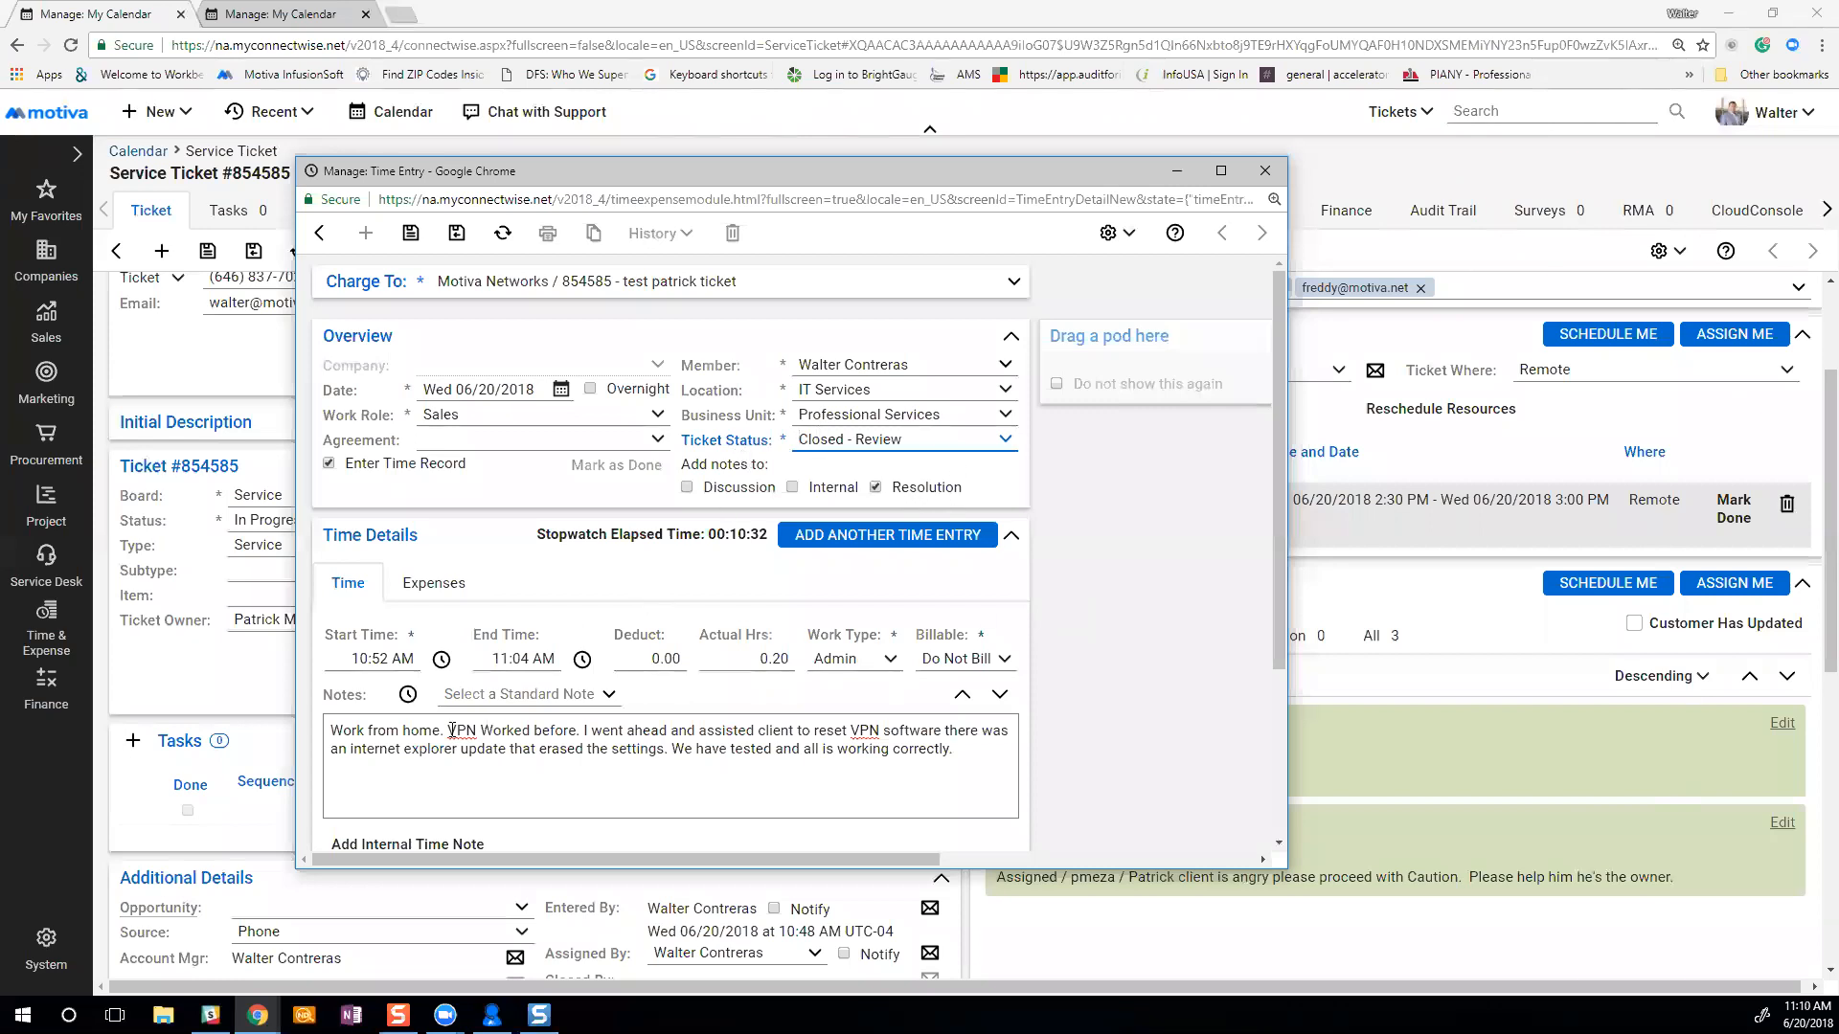
# Set the time entry's end time to now, 11:10 AM, and timestamp the notes
pyautogui.click(530, 657)
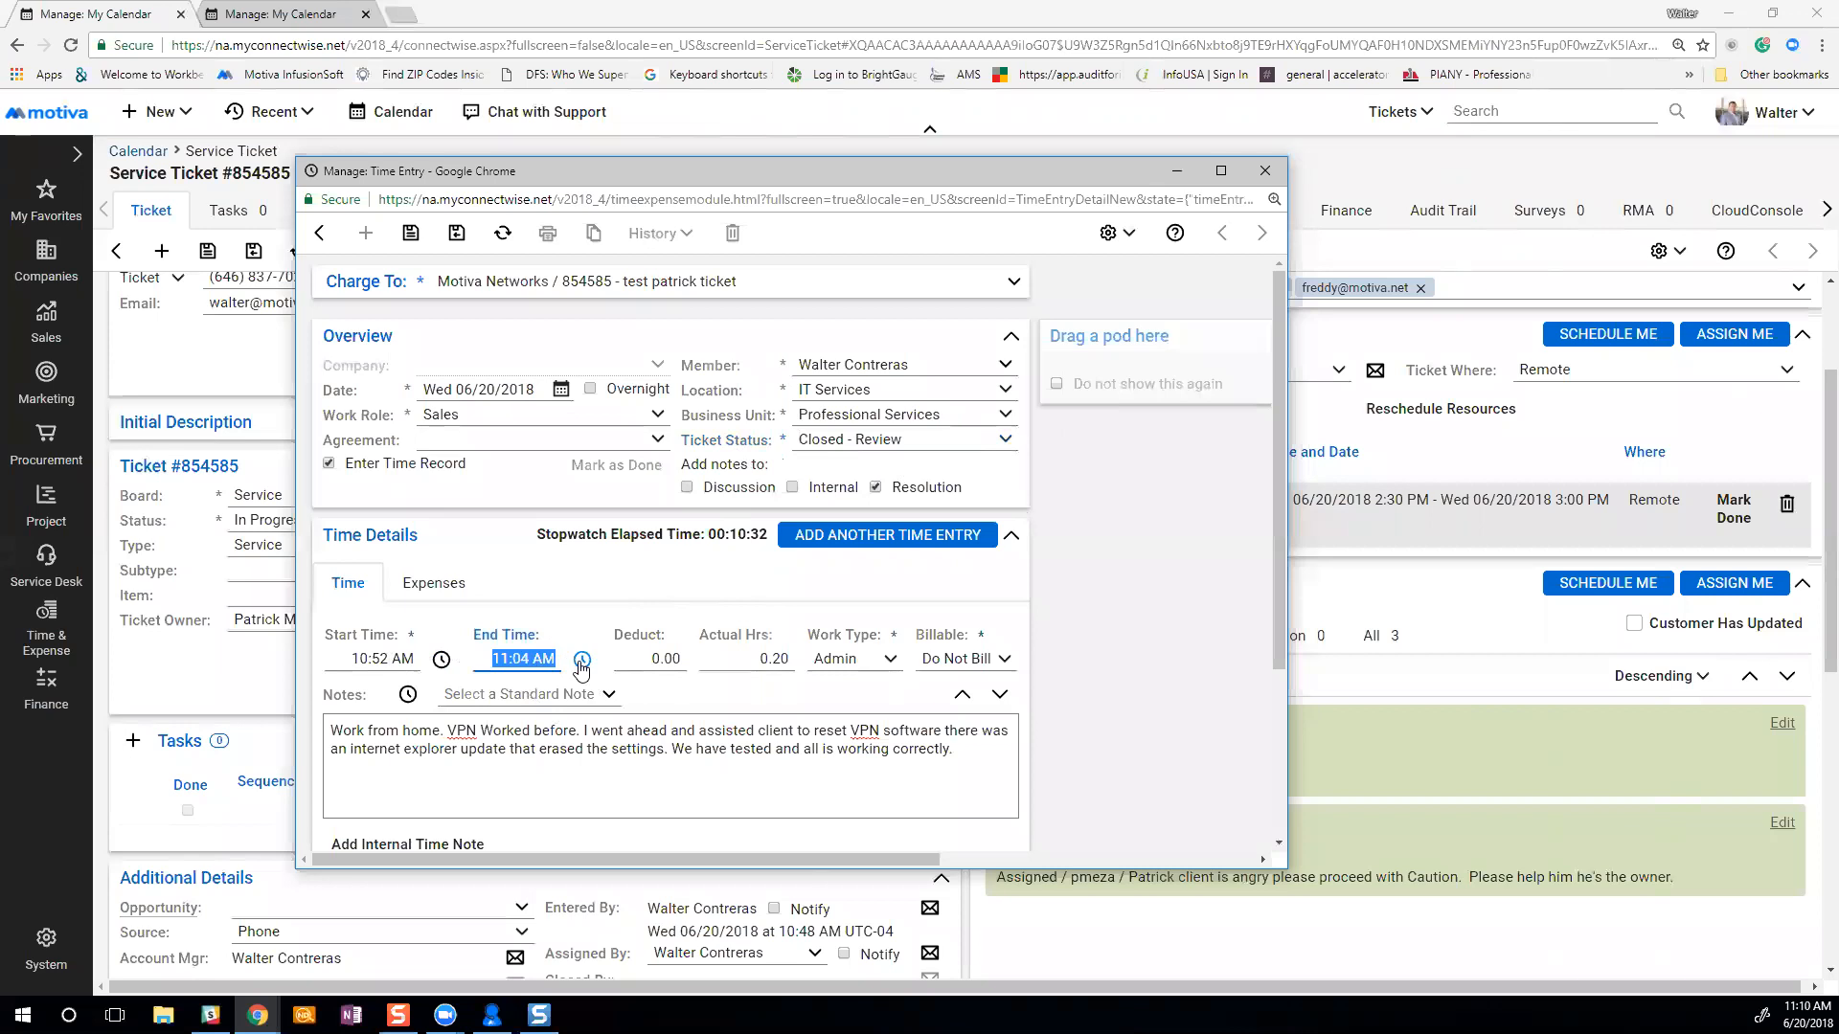
pyautogui.click(582, 661)
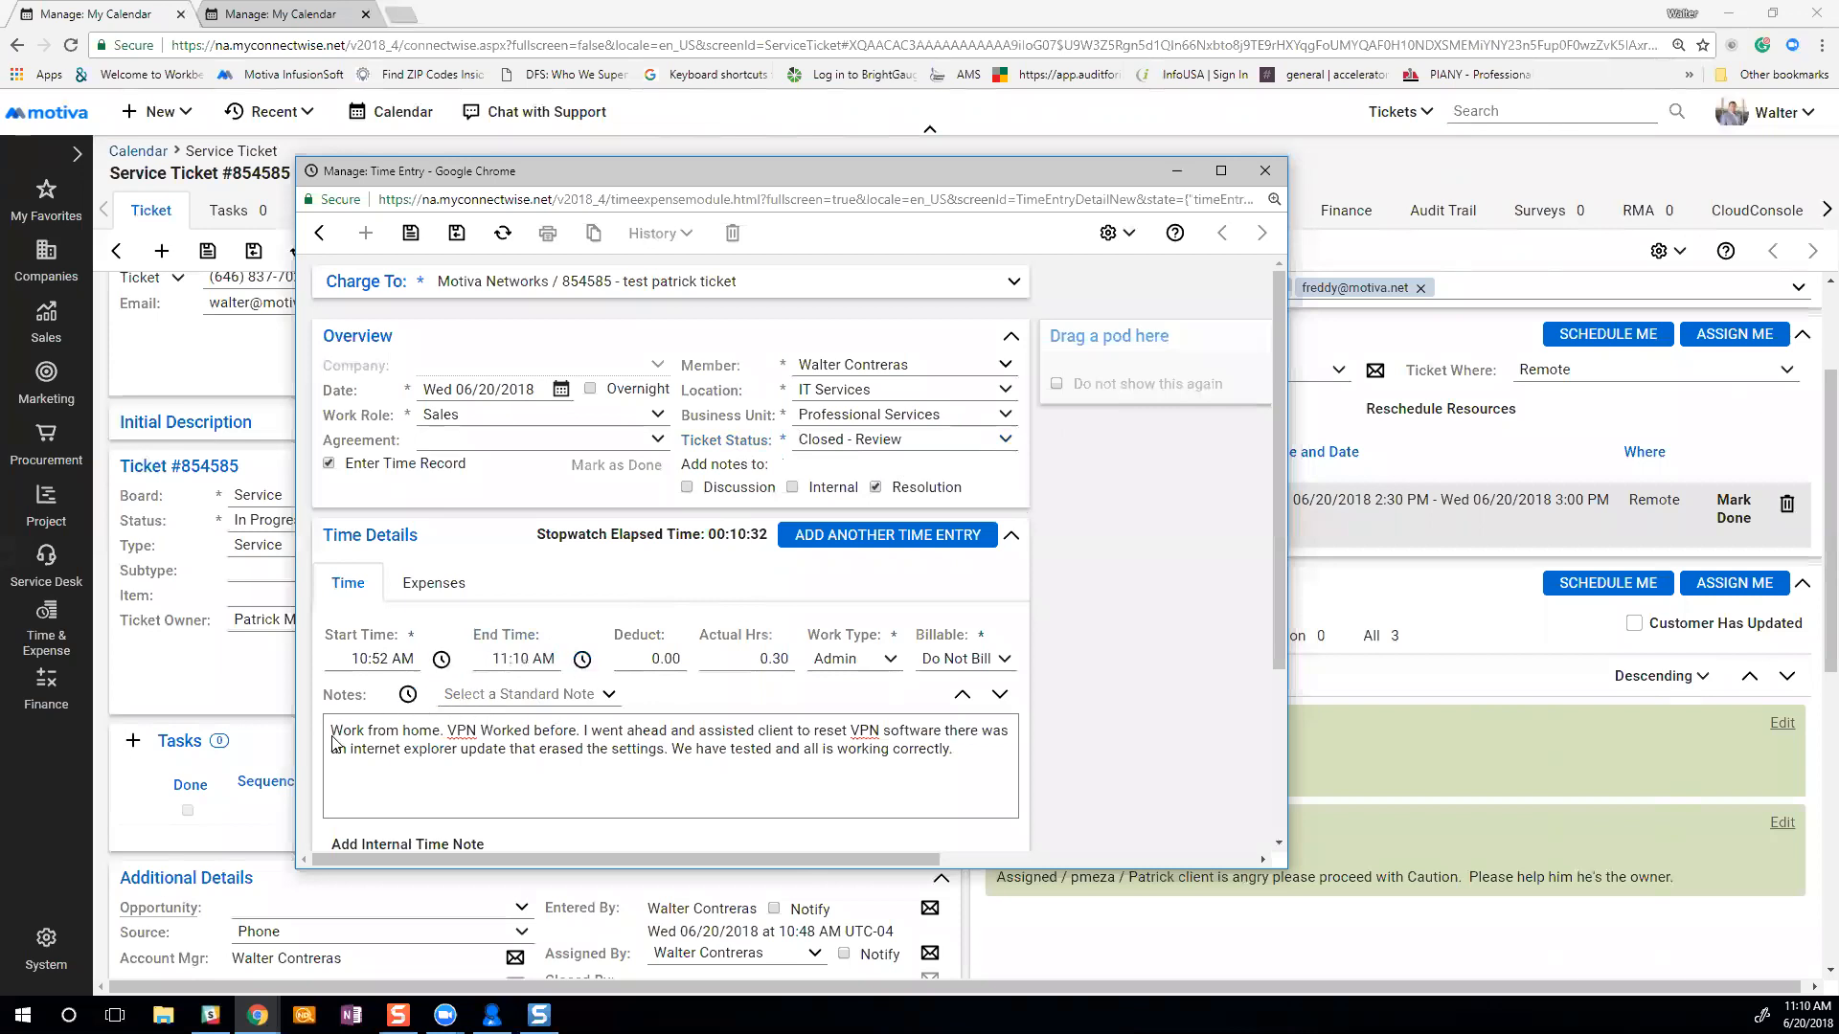
pyautogui.click(407, 696)
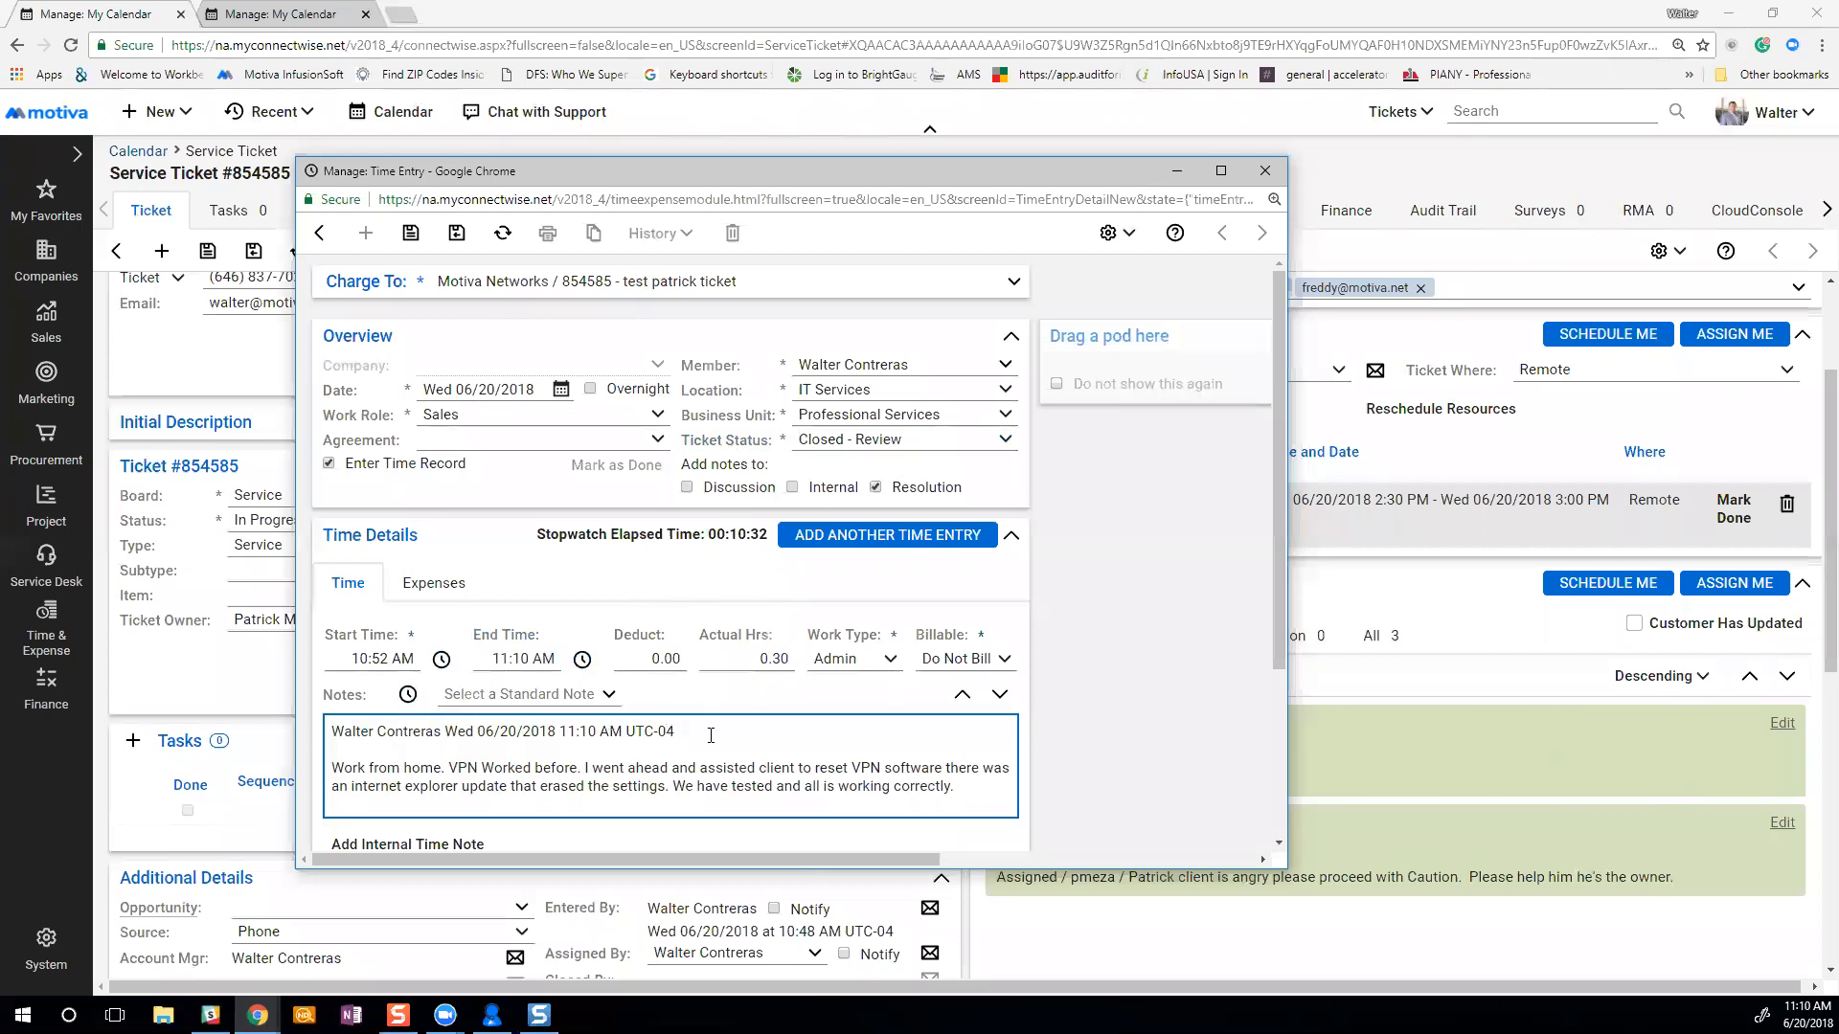
pyautogui.moveTo(711, 736); pyautogui.dragTo(546, 728)
pyautogui.scroll(-3, 481, 767)
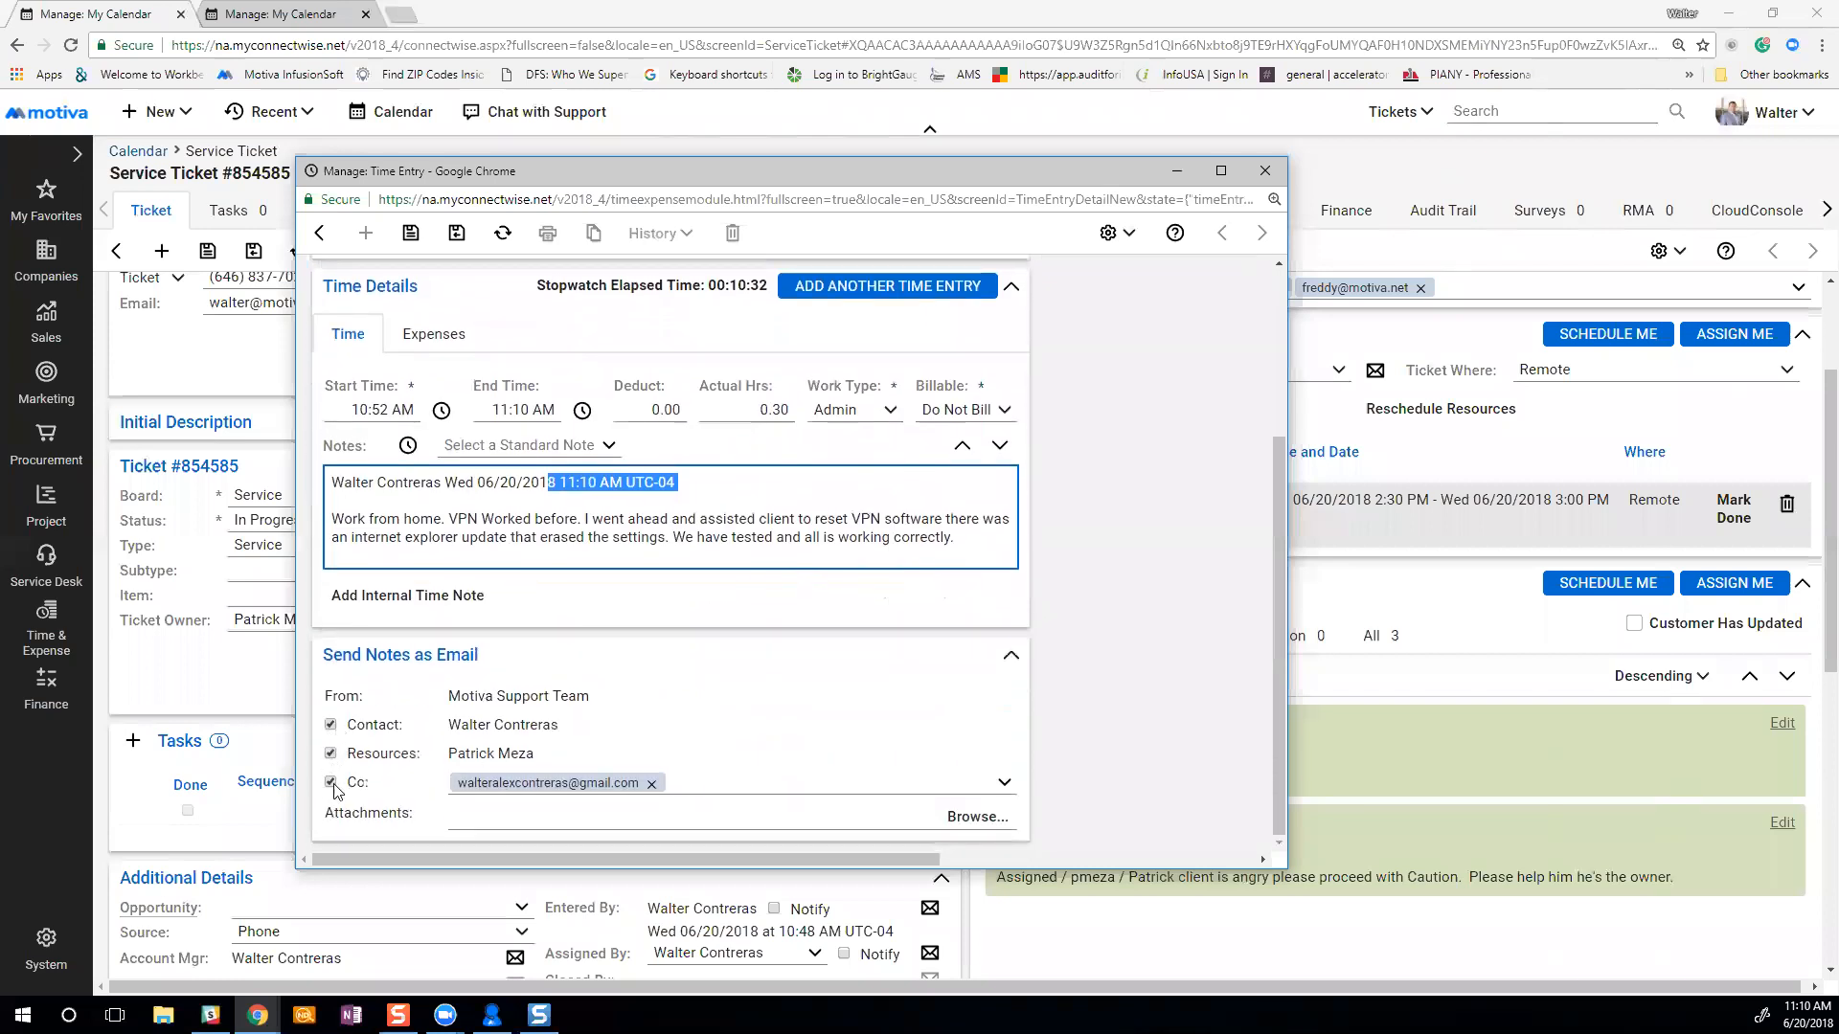
pyautogui.click(841, 815)
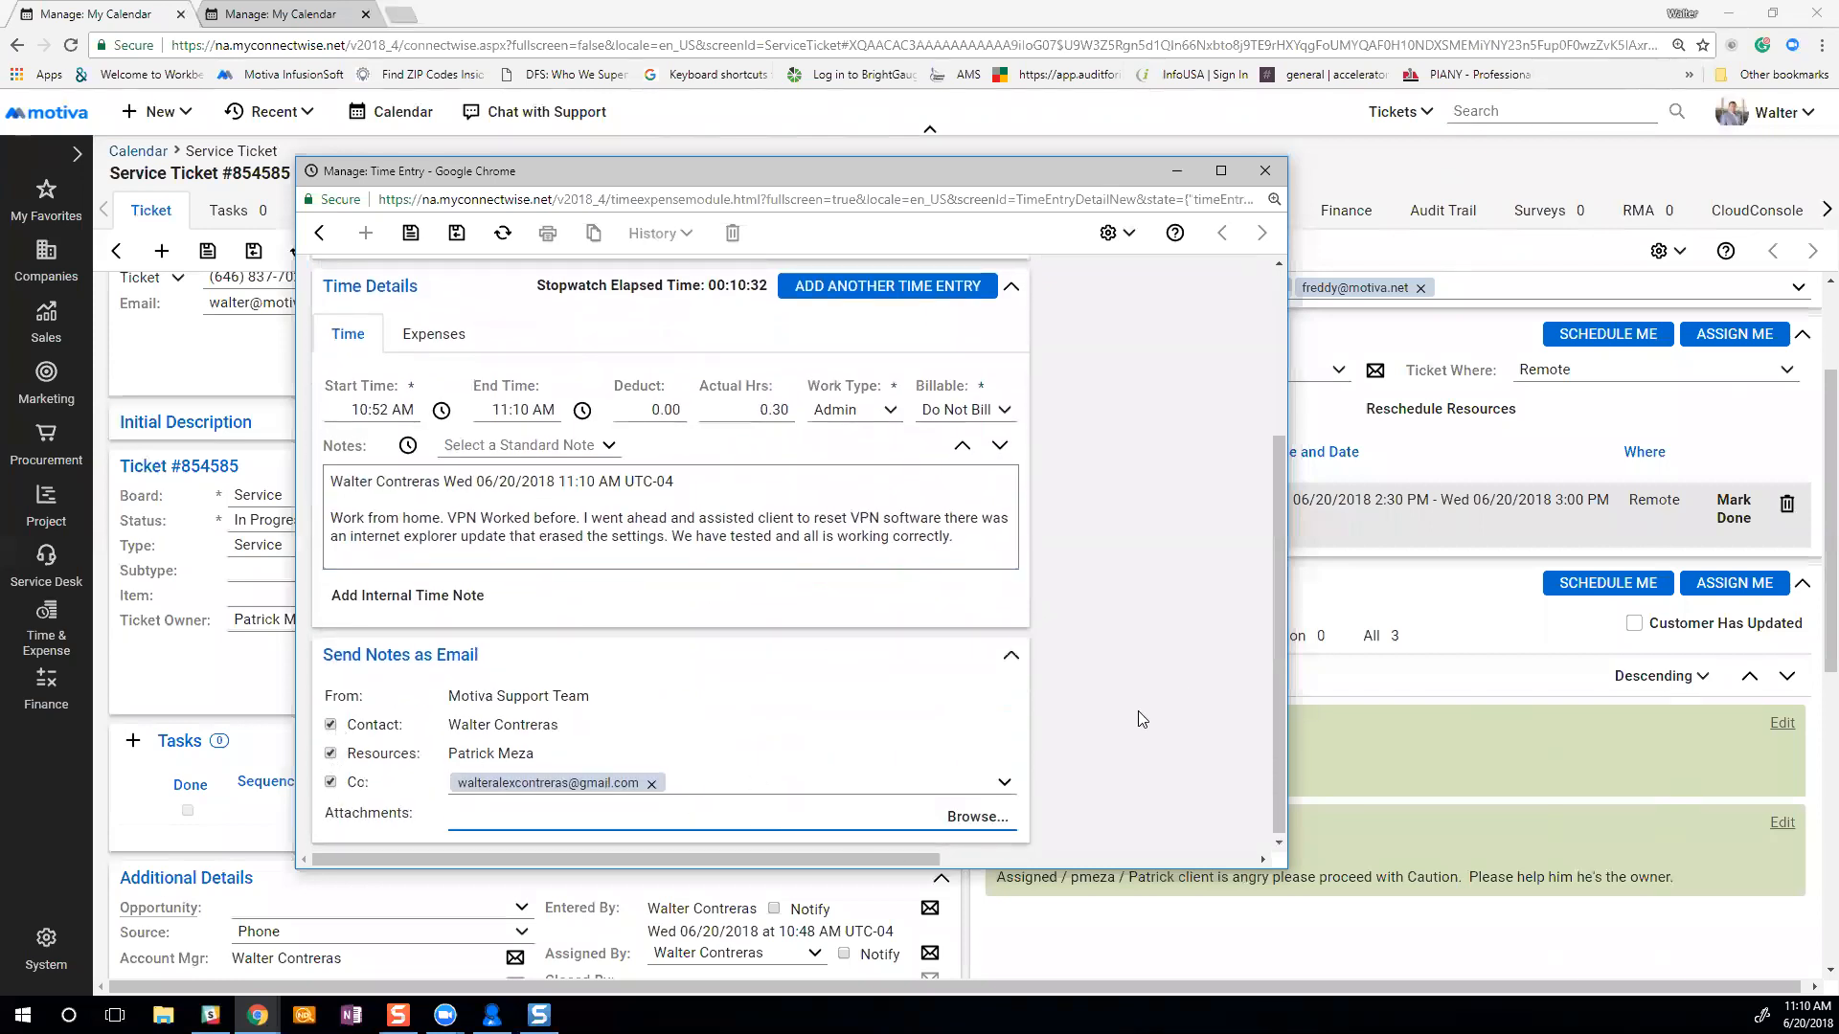
pyautogui.scroll(3, 1140, 714)
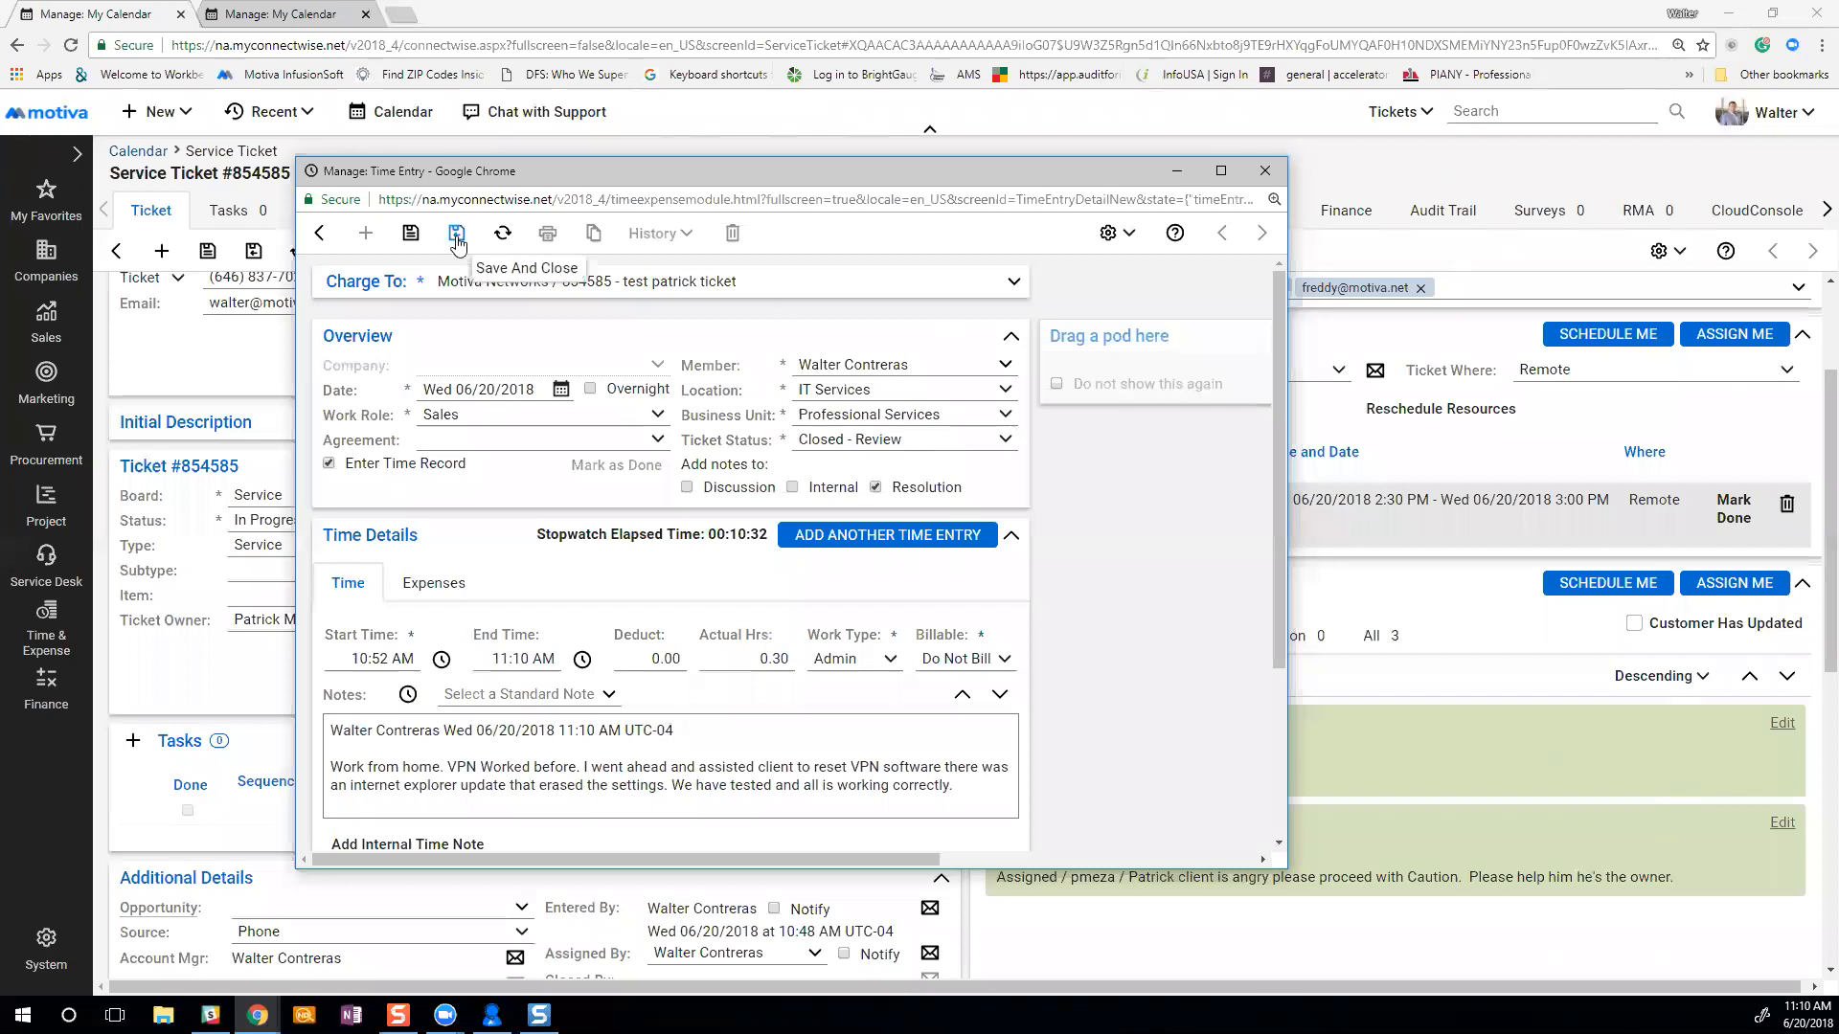
# Save and close the 0.30-hour entry, save the ticket, and reload the weekly calendar
pyautogui.click(456, 235)
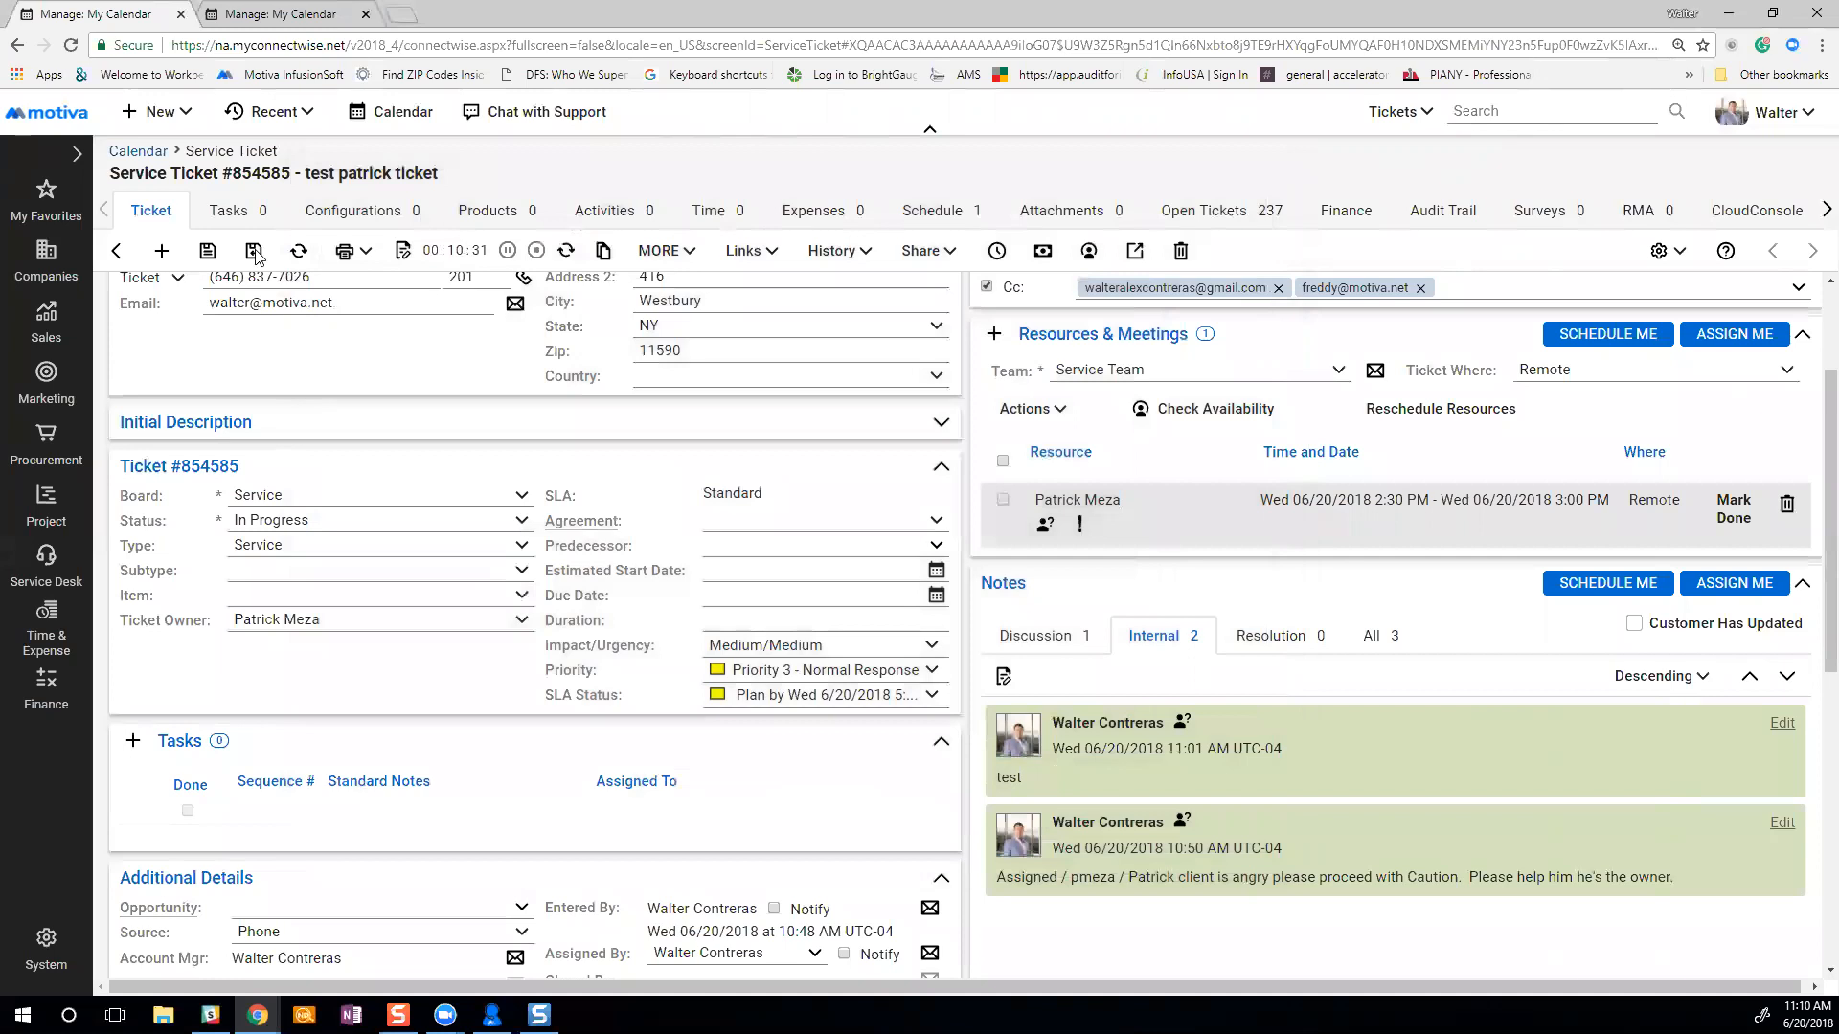
pyautogui.click(255, 252)
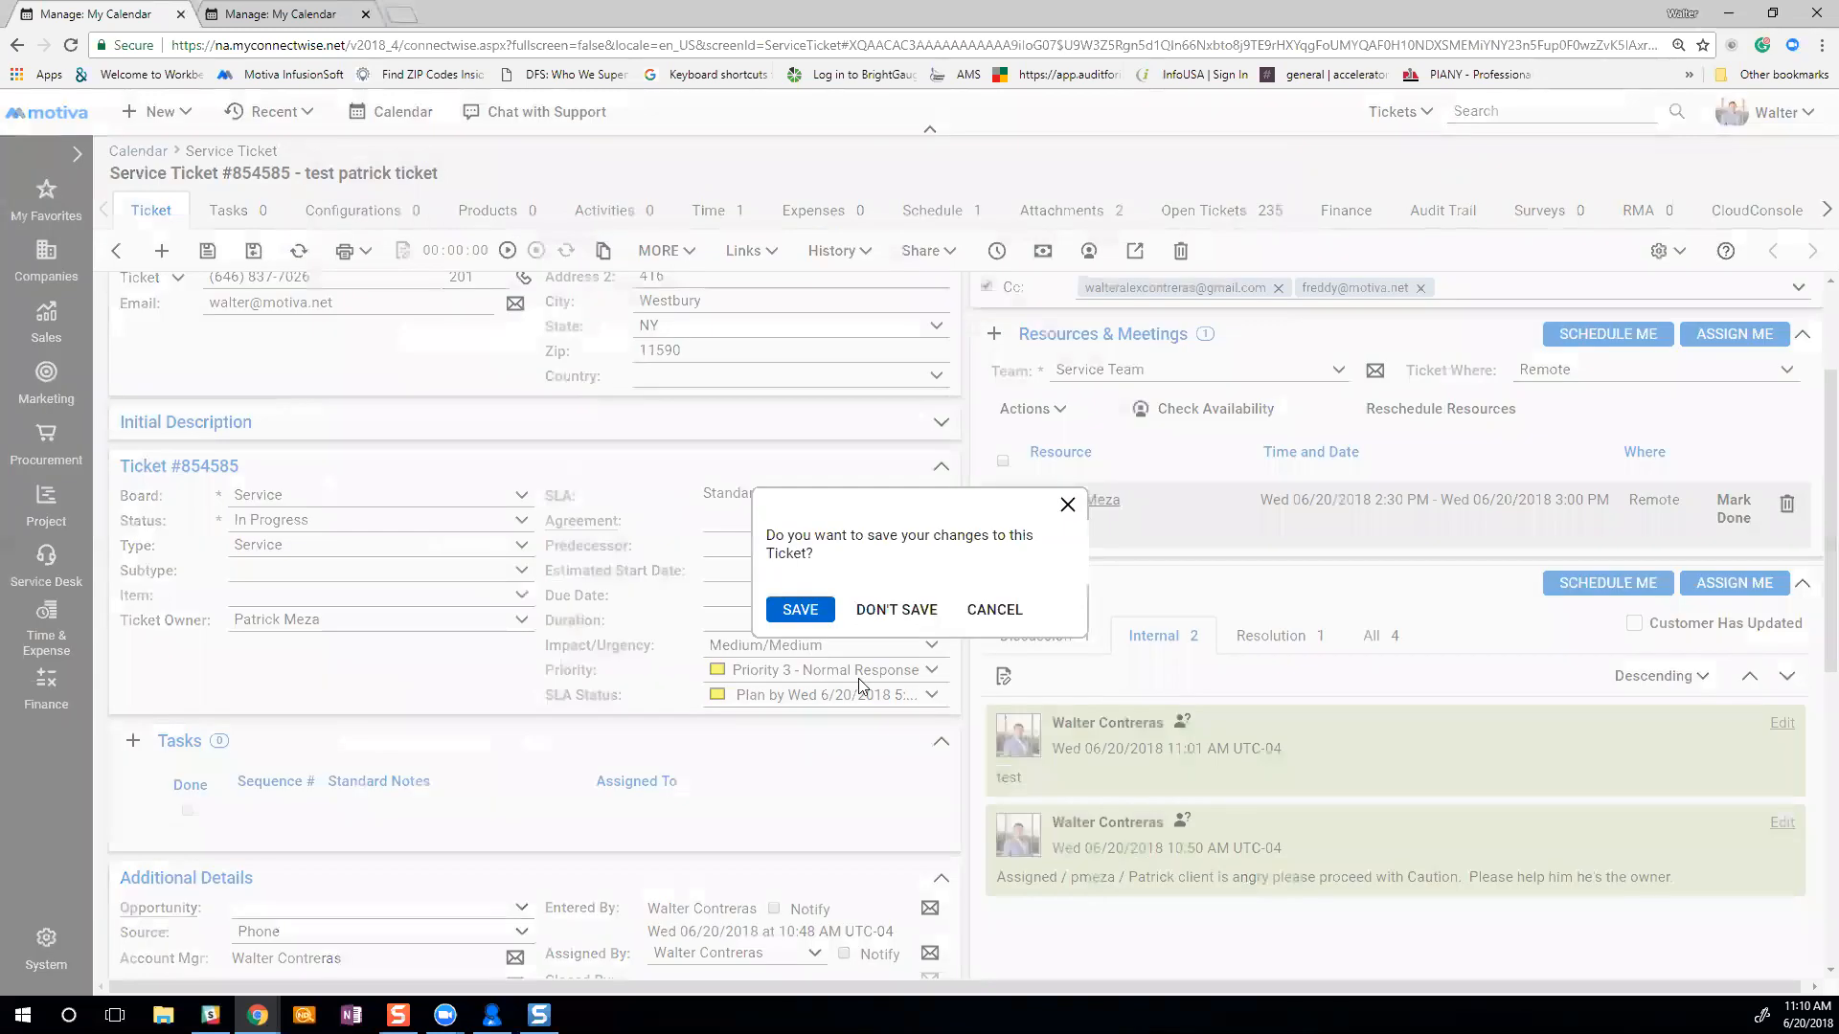
pyautogui.click(809, 609)
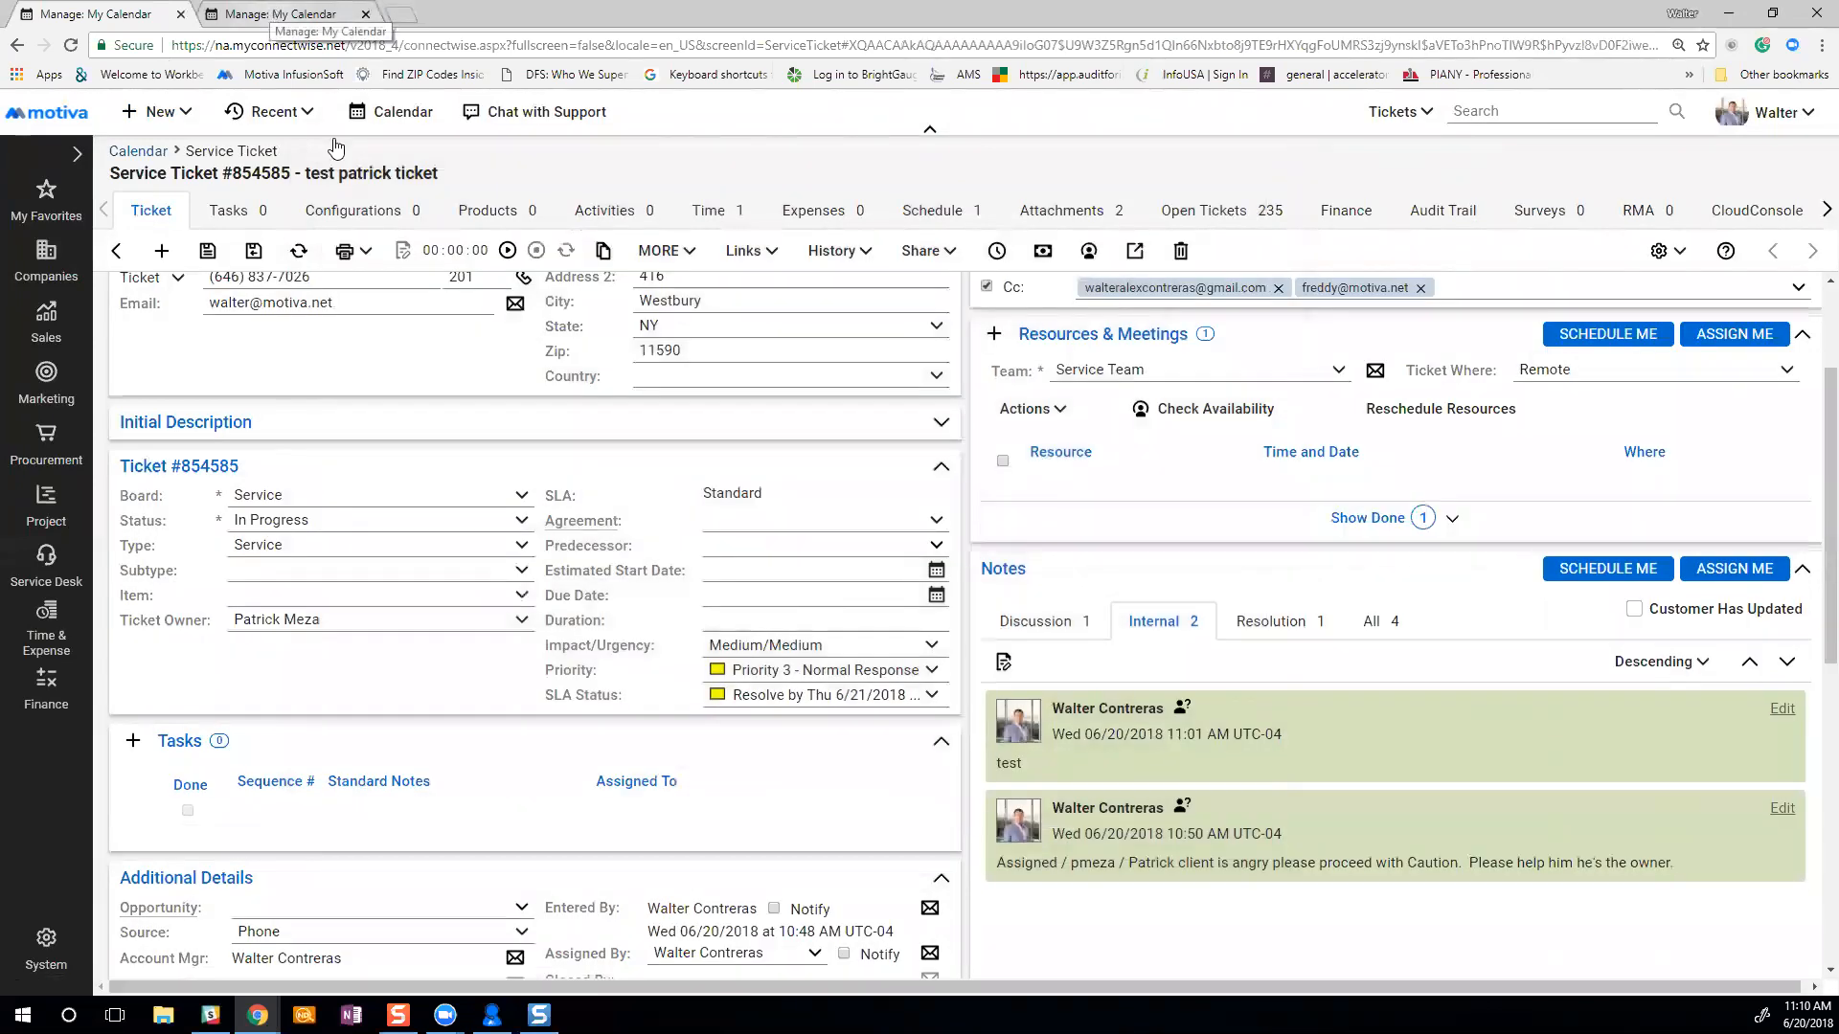
pyautogui.click(280, 14)
pyautogui.click(183, 213)
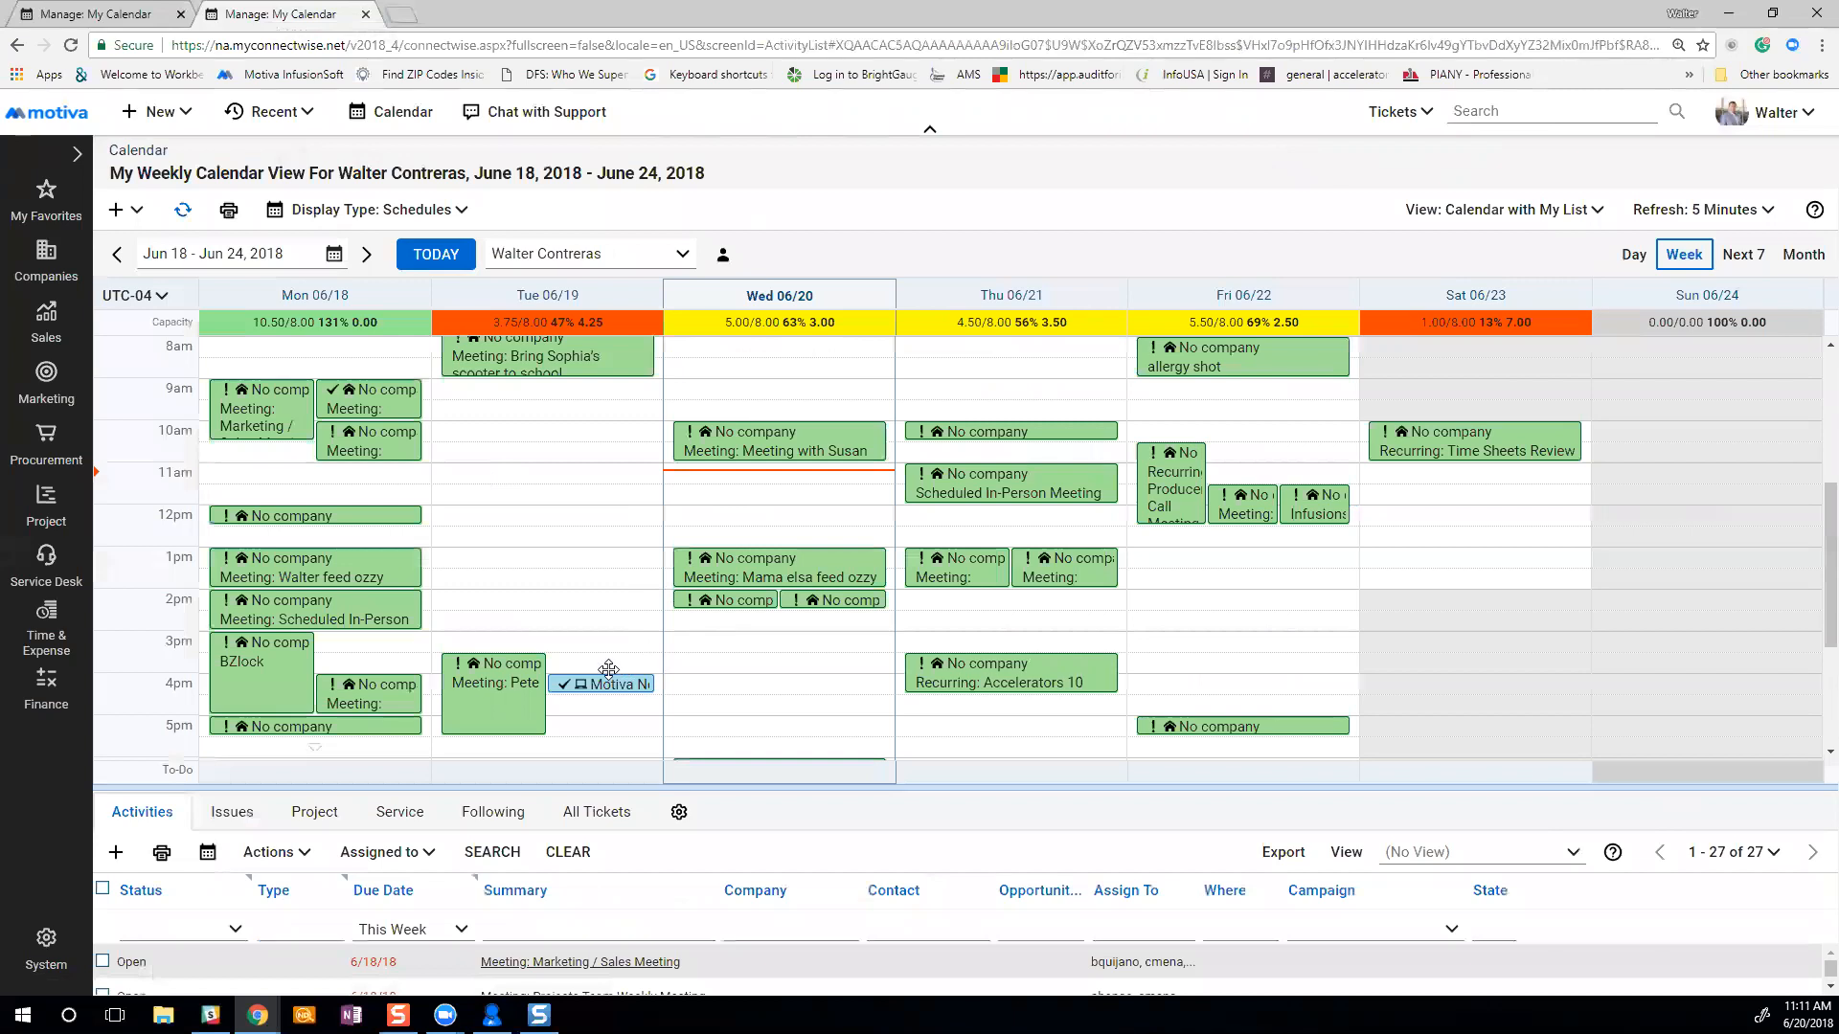
# Open ticket #853934 from the Tuesday 4 PM Motiva Networks calendar entry's options
pyautogui.click(599, 684)
pyautogui.moveTo(586, 680)
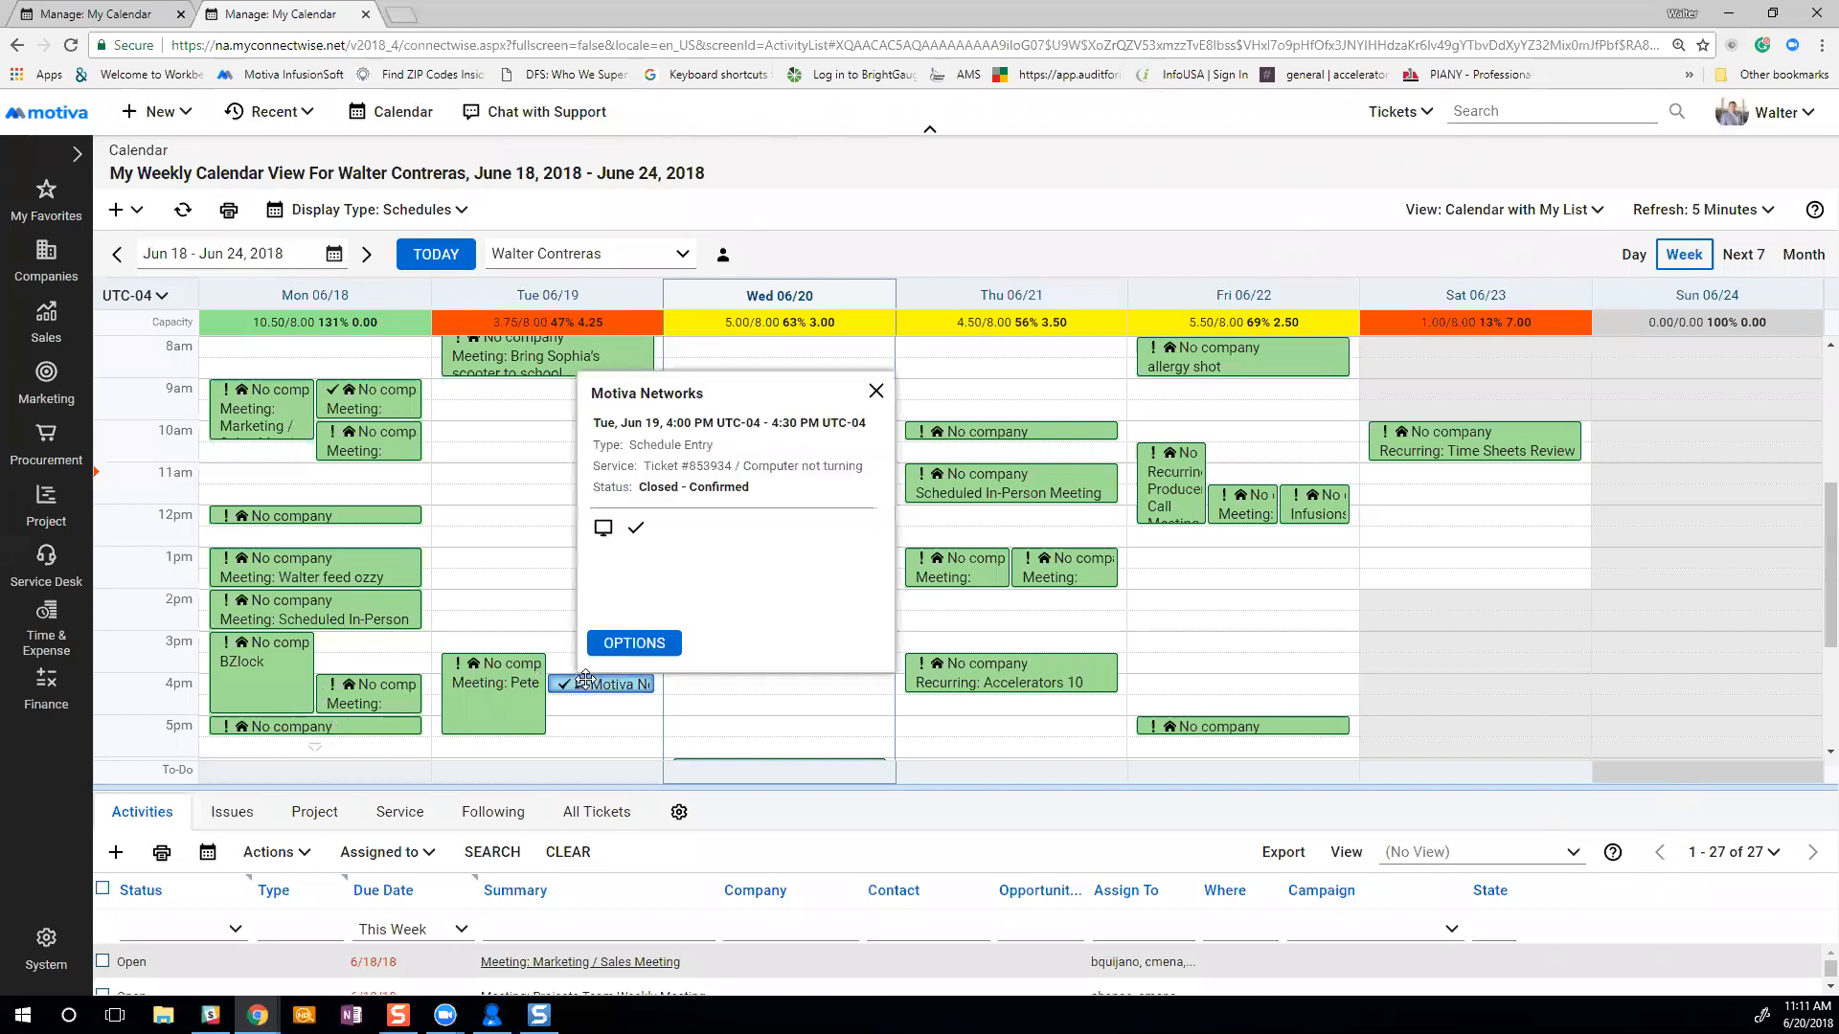
pyautogui.click(634, 643)
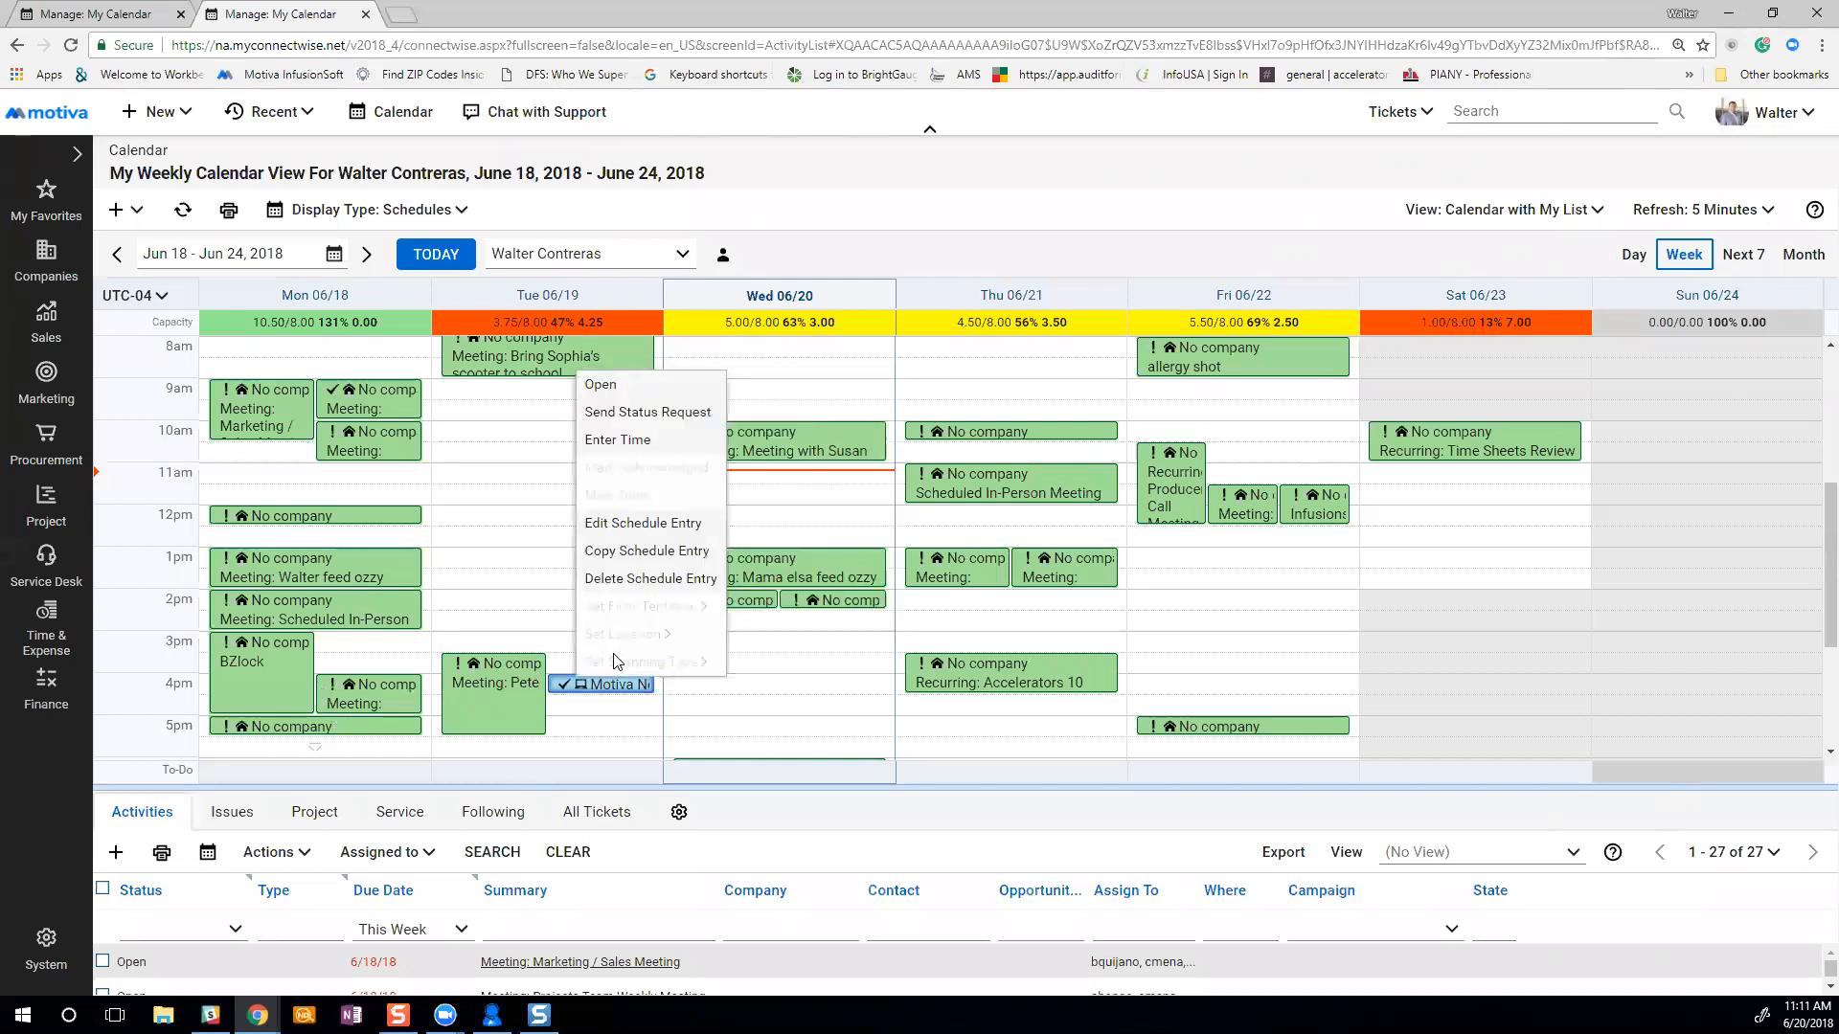
pyautogui.click(618, 412)
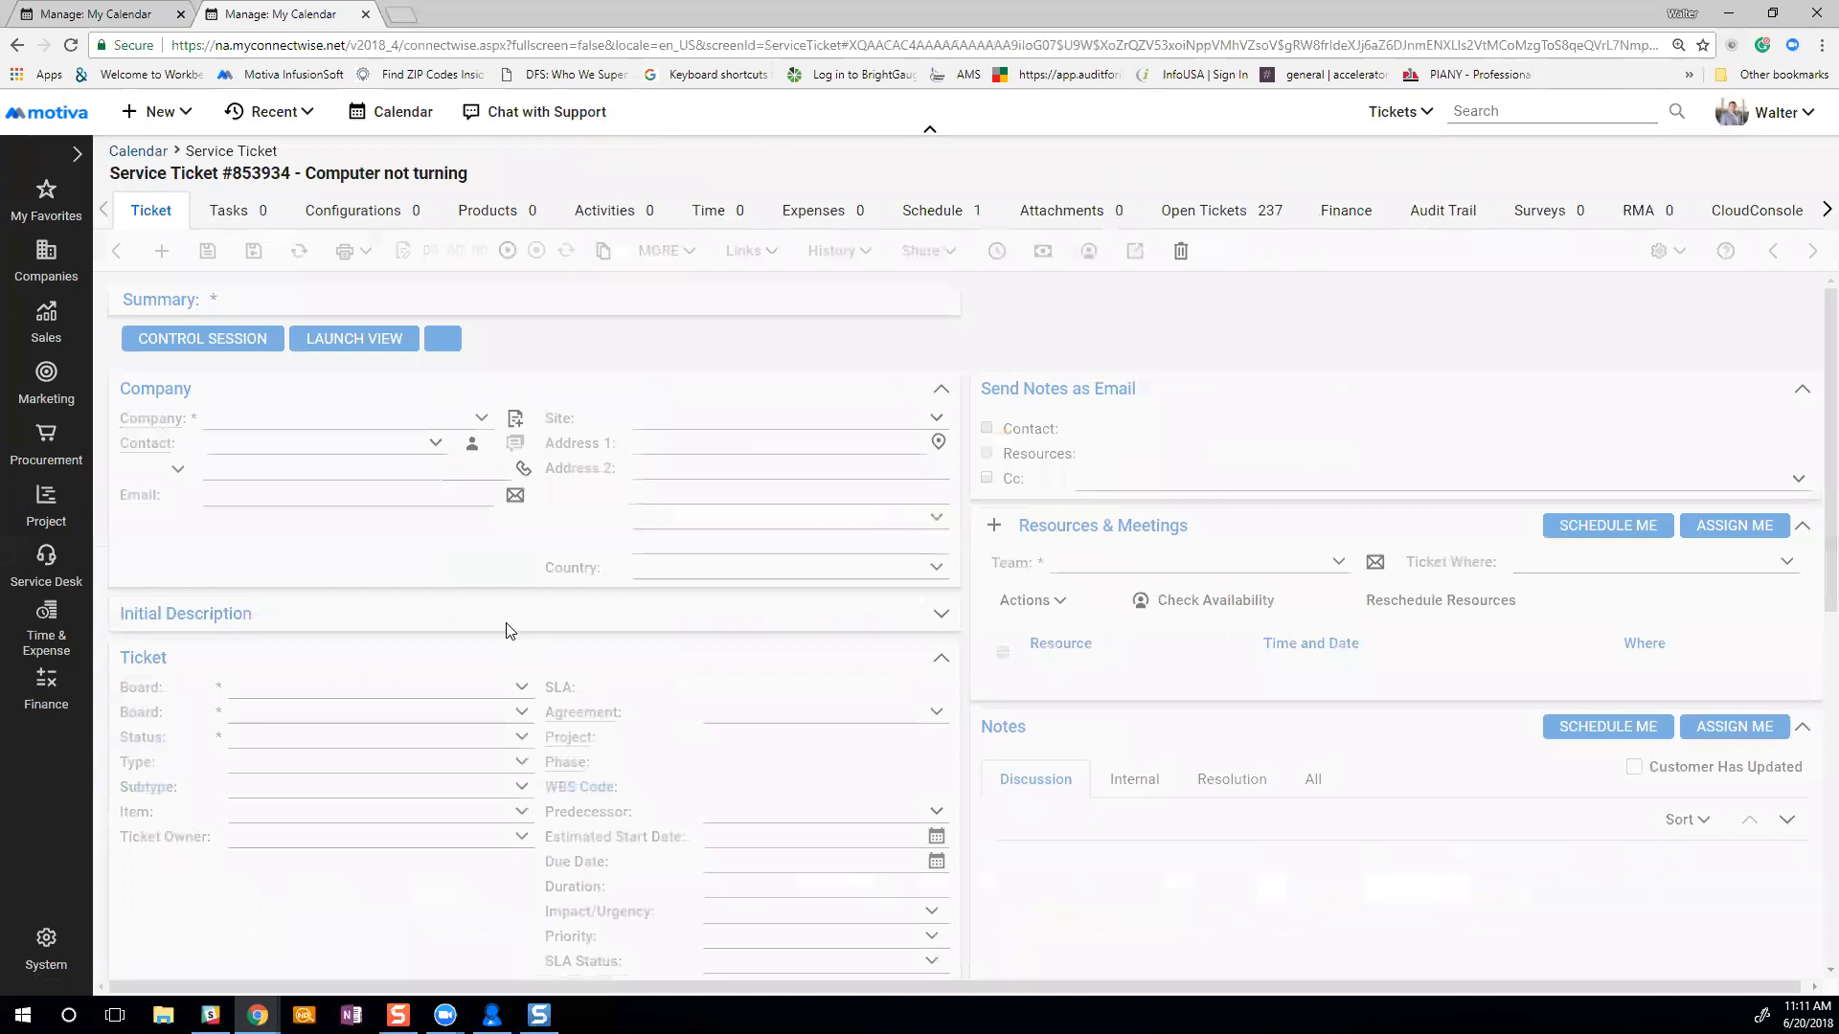
# Change ticket #853934's status to In Progress and save the ticket
pyautogui.click(521, 713)
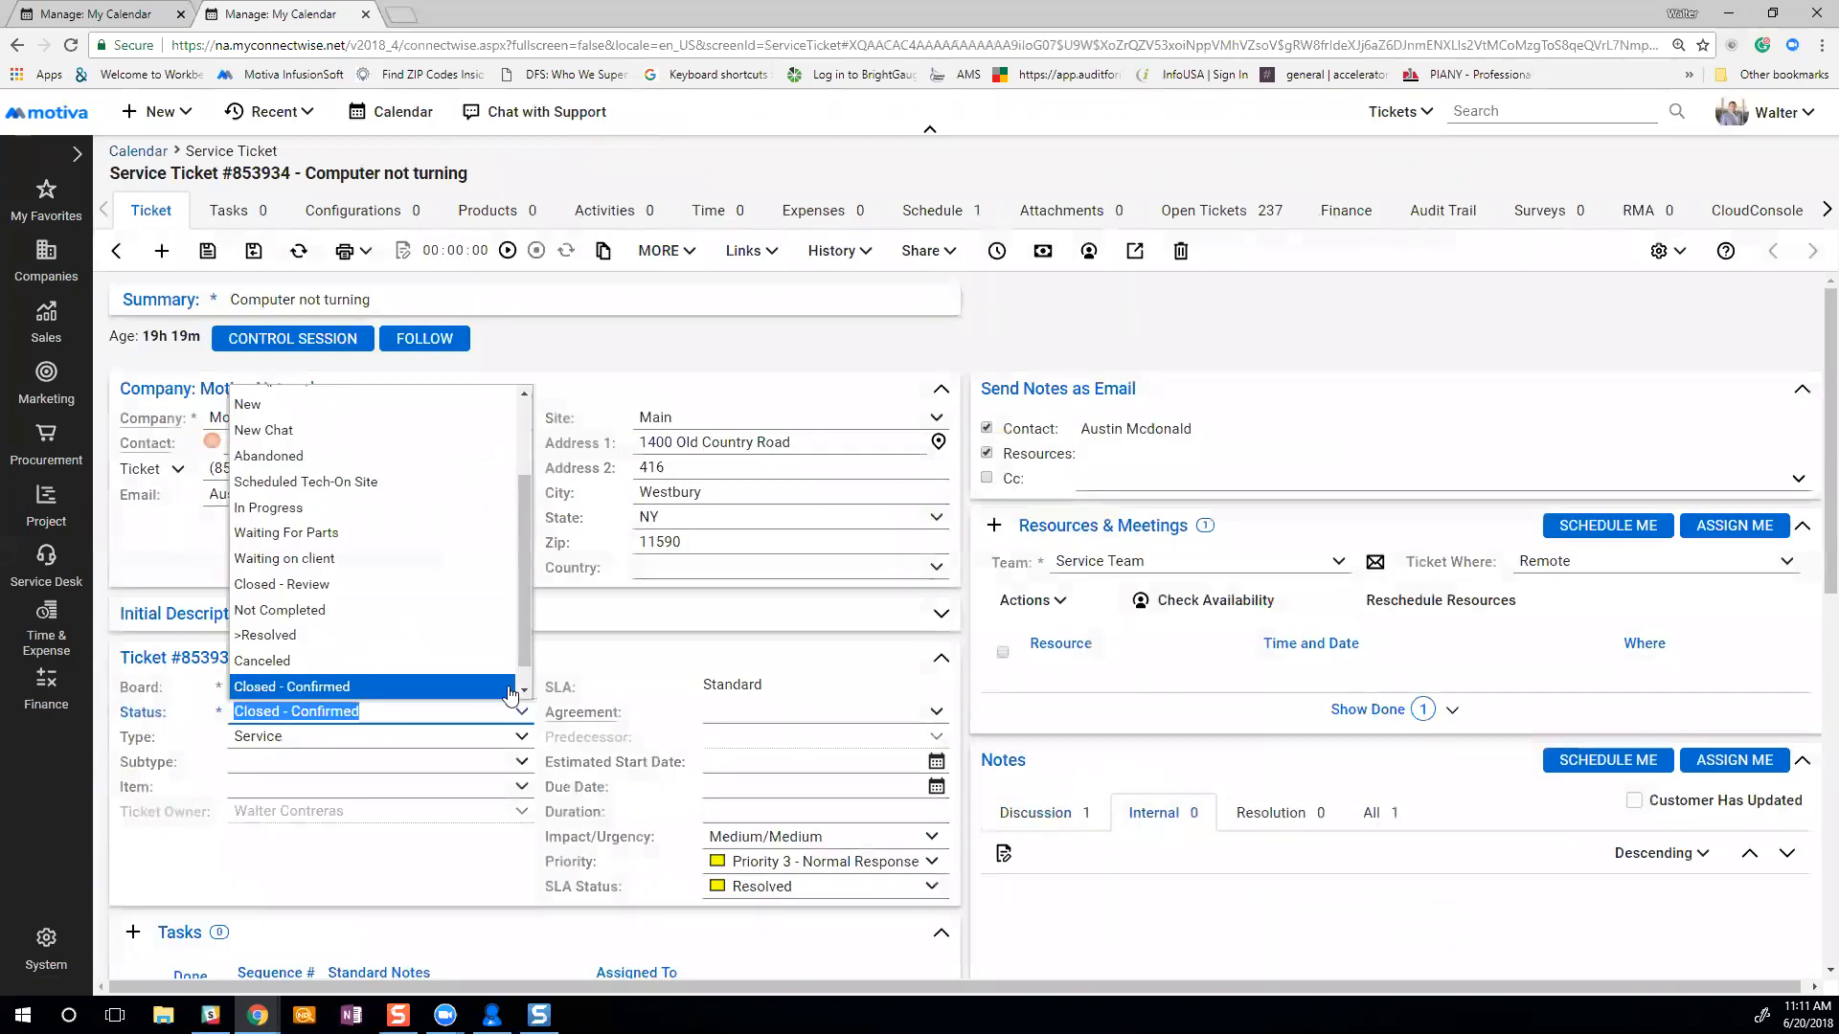
pyautogui.click(287, 507)
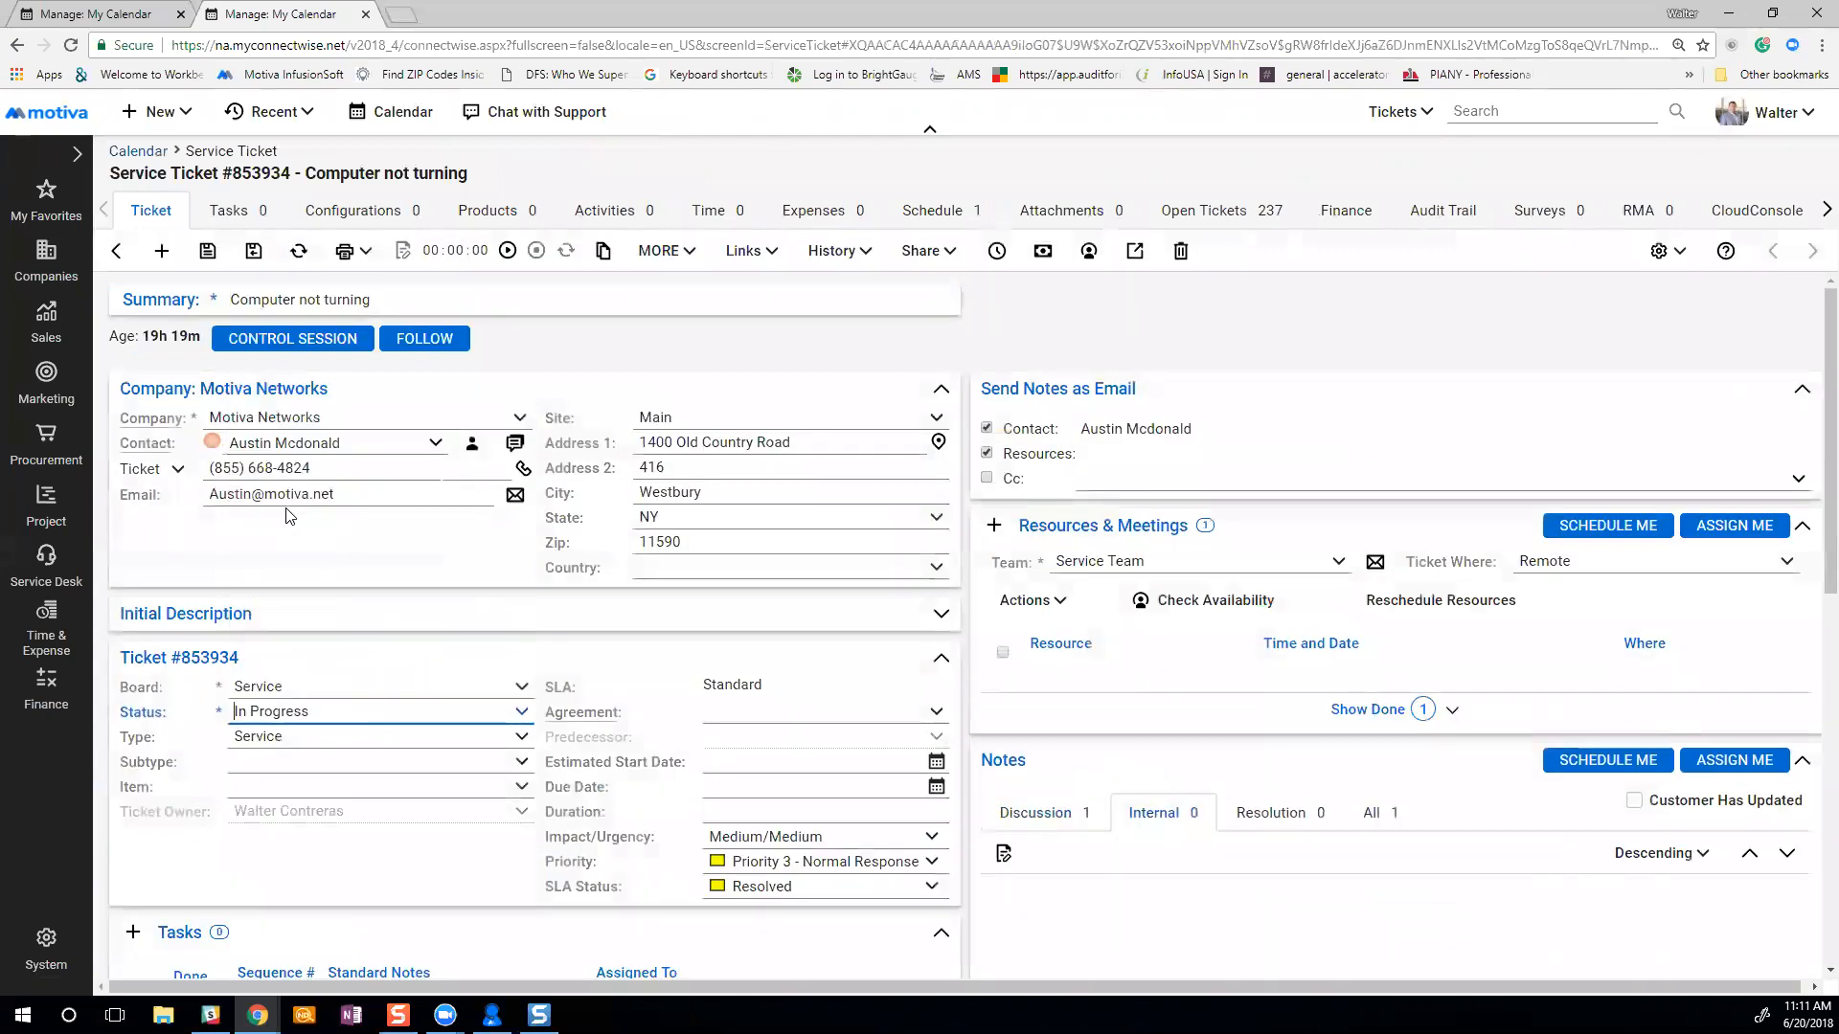
pyautogui.click(207, 251)
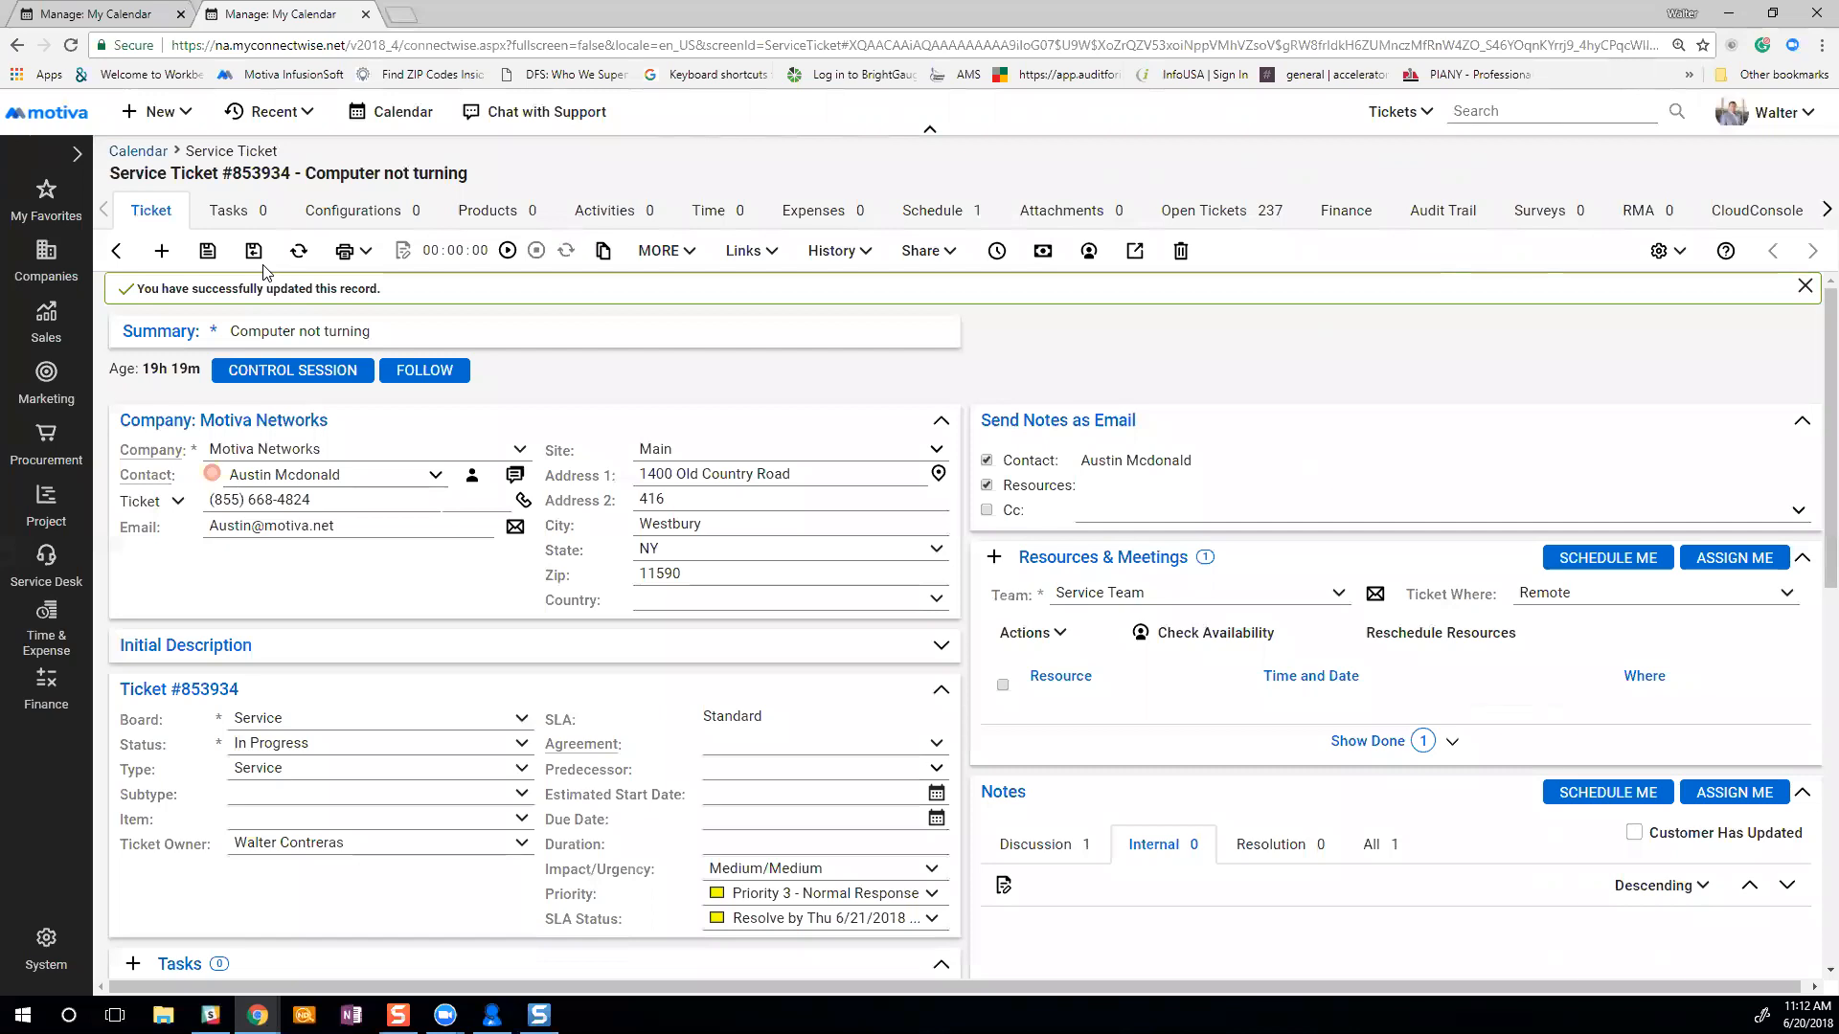
# Book the first technician on the ticket for Wed 06/20/2018, 4:00–4:30 PM
pyautogui.click(996, 559)
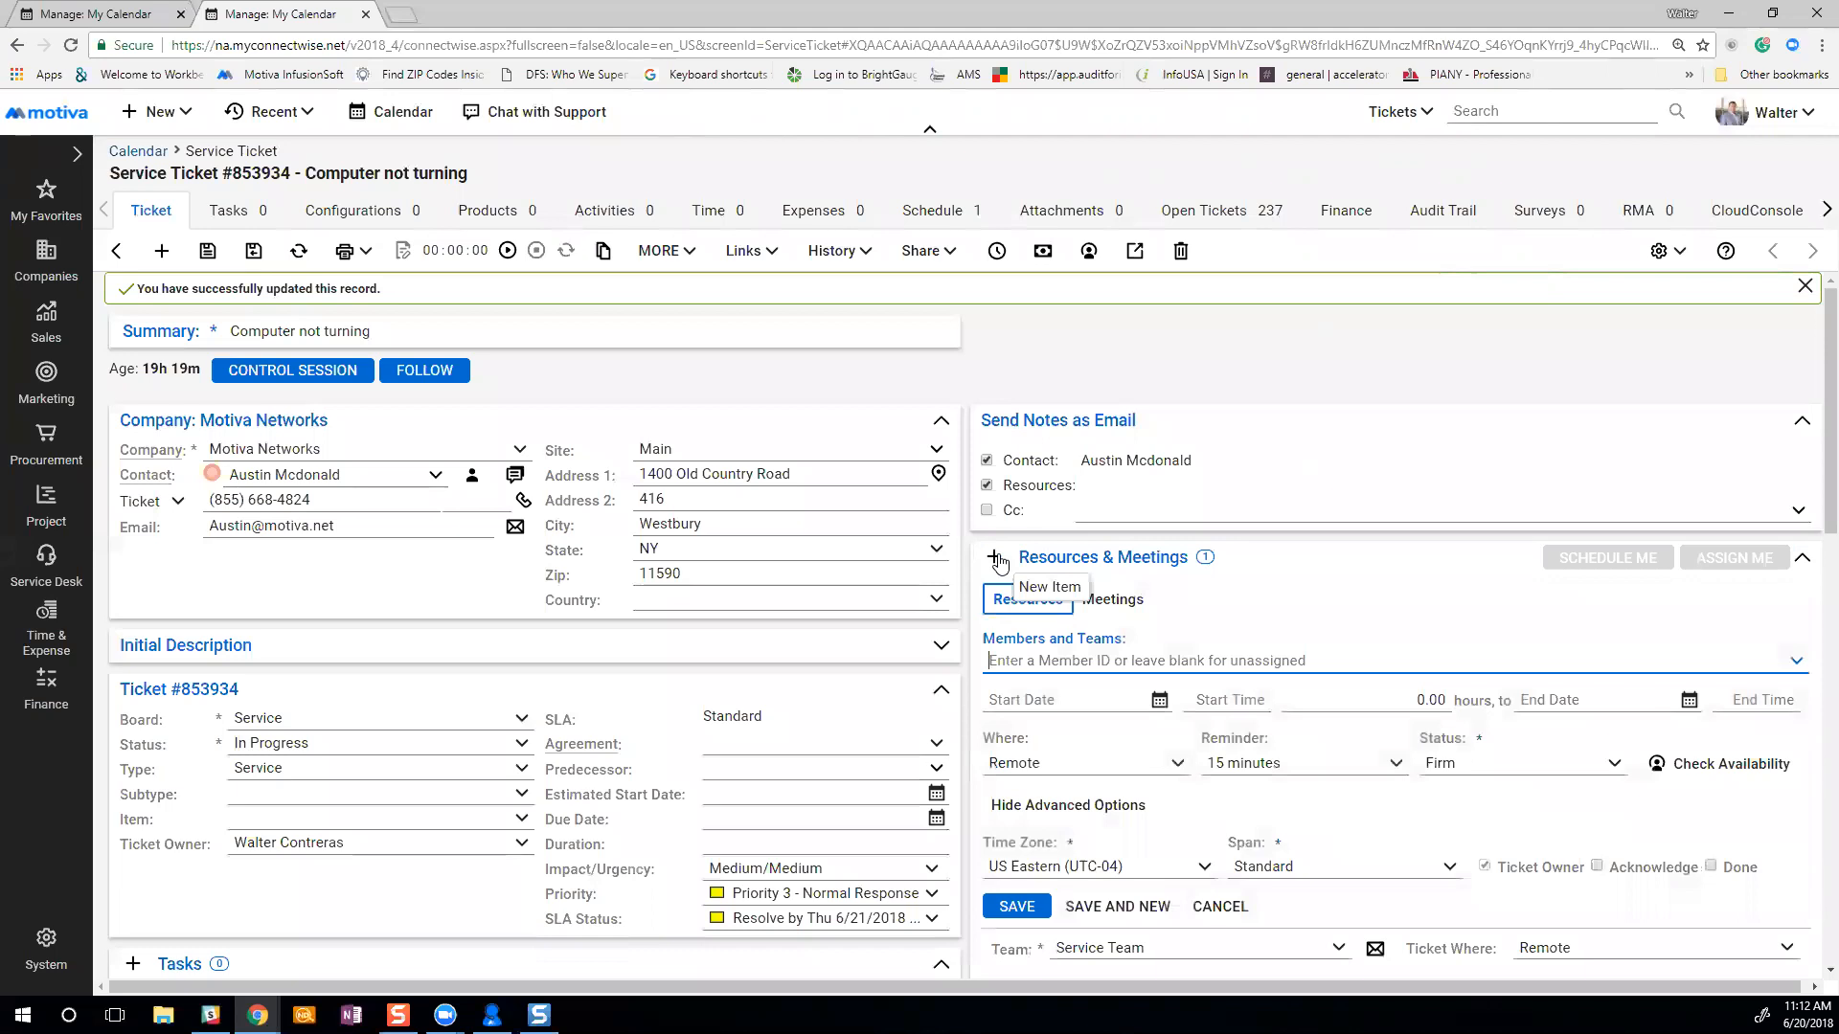
pyautogui.write('pat')
pyautogui.press('Return')
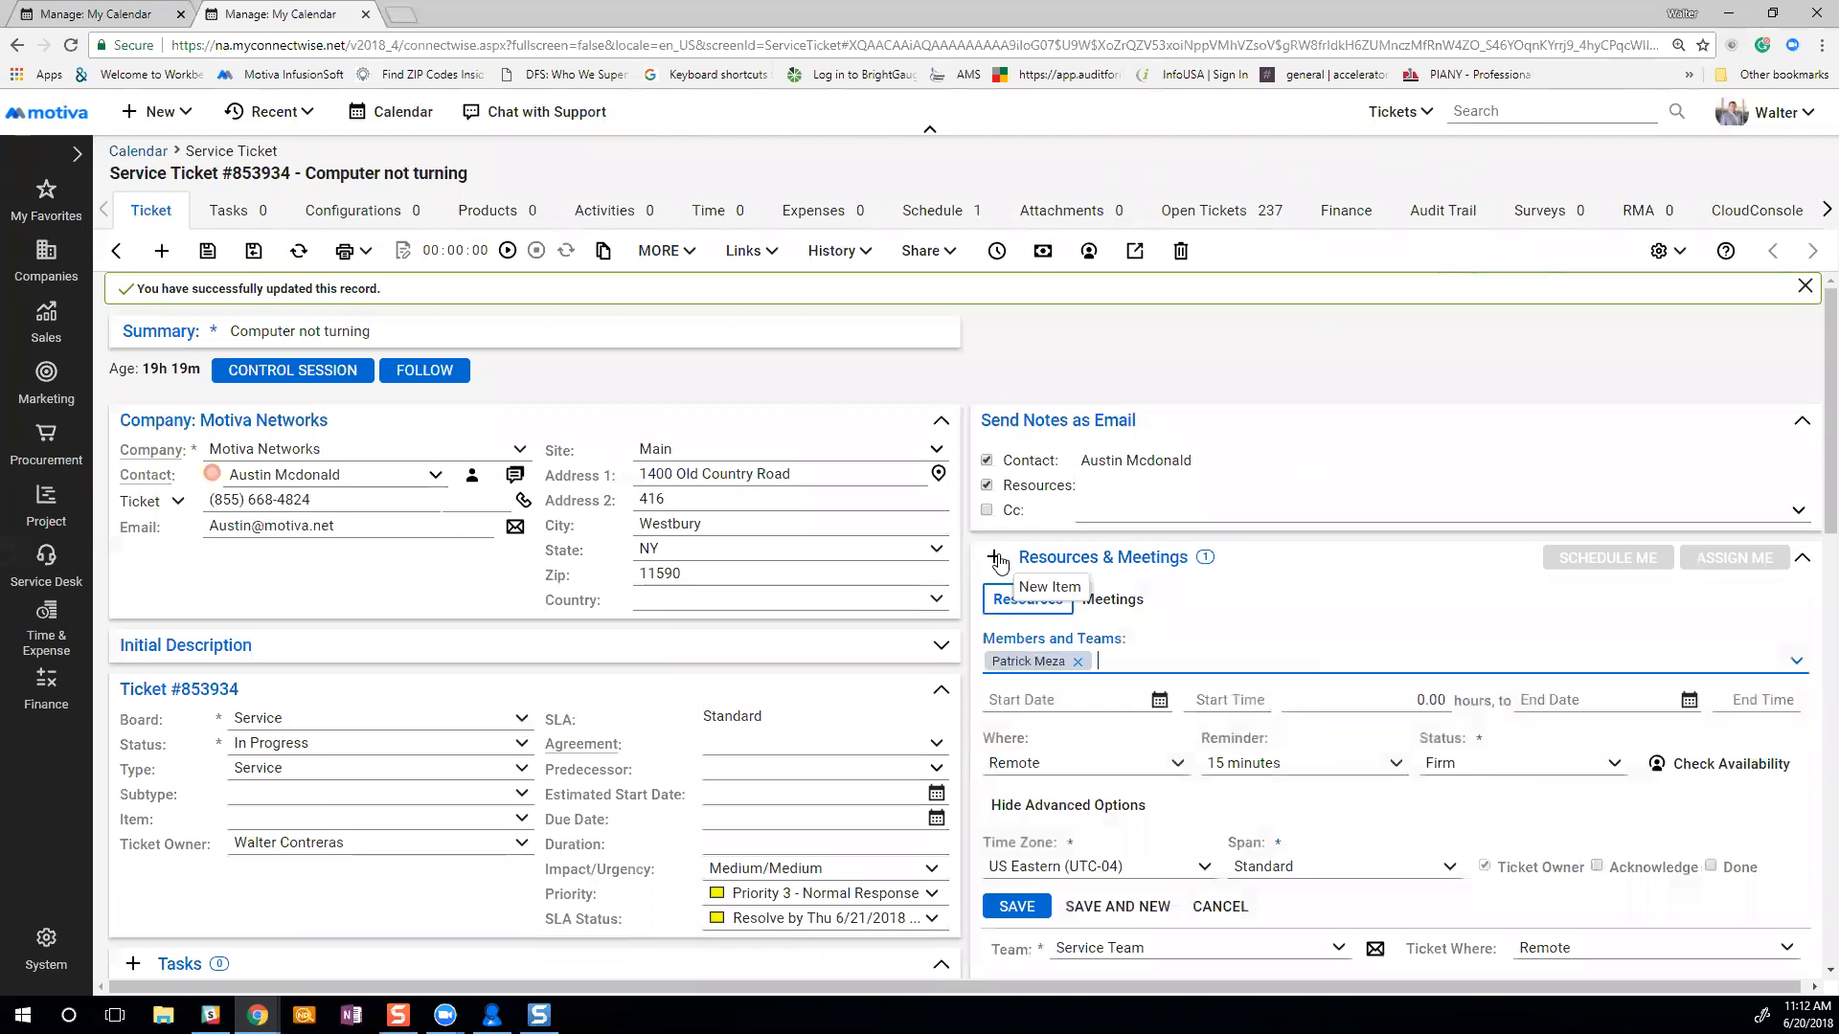
pyautogui.click(1159, 700)
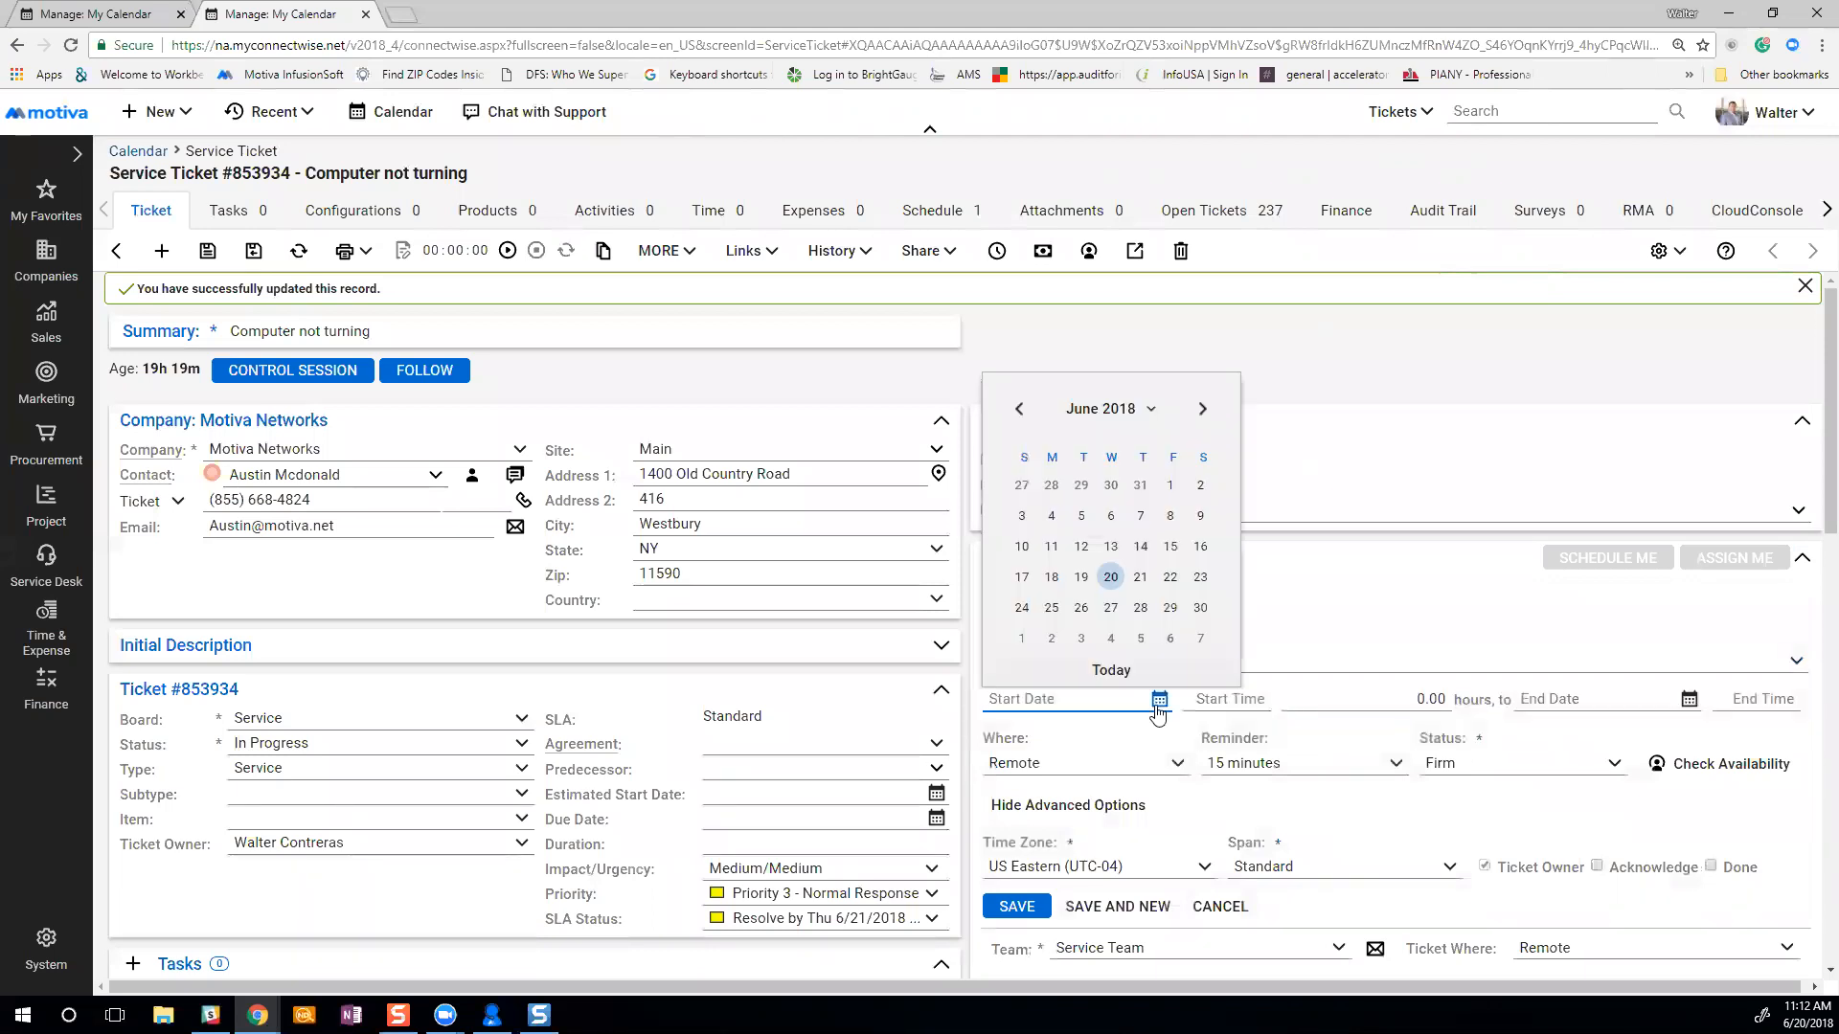
pyautogui.click(1092, 574)
pyautogui.click(1211, 702)
pyautogui.write('4')
pyautogui.press('Tab')
pyautogui.press('Tab')
pyautogui.press('Tab')
pyautogui.click(1016, 905)
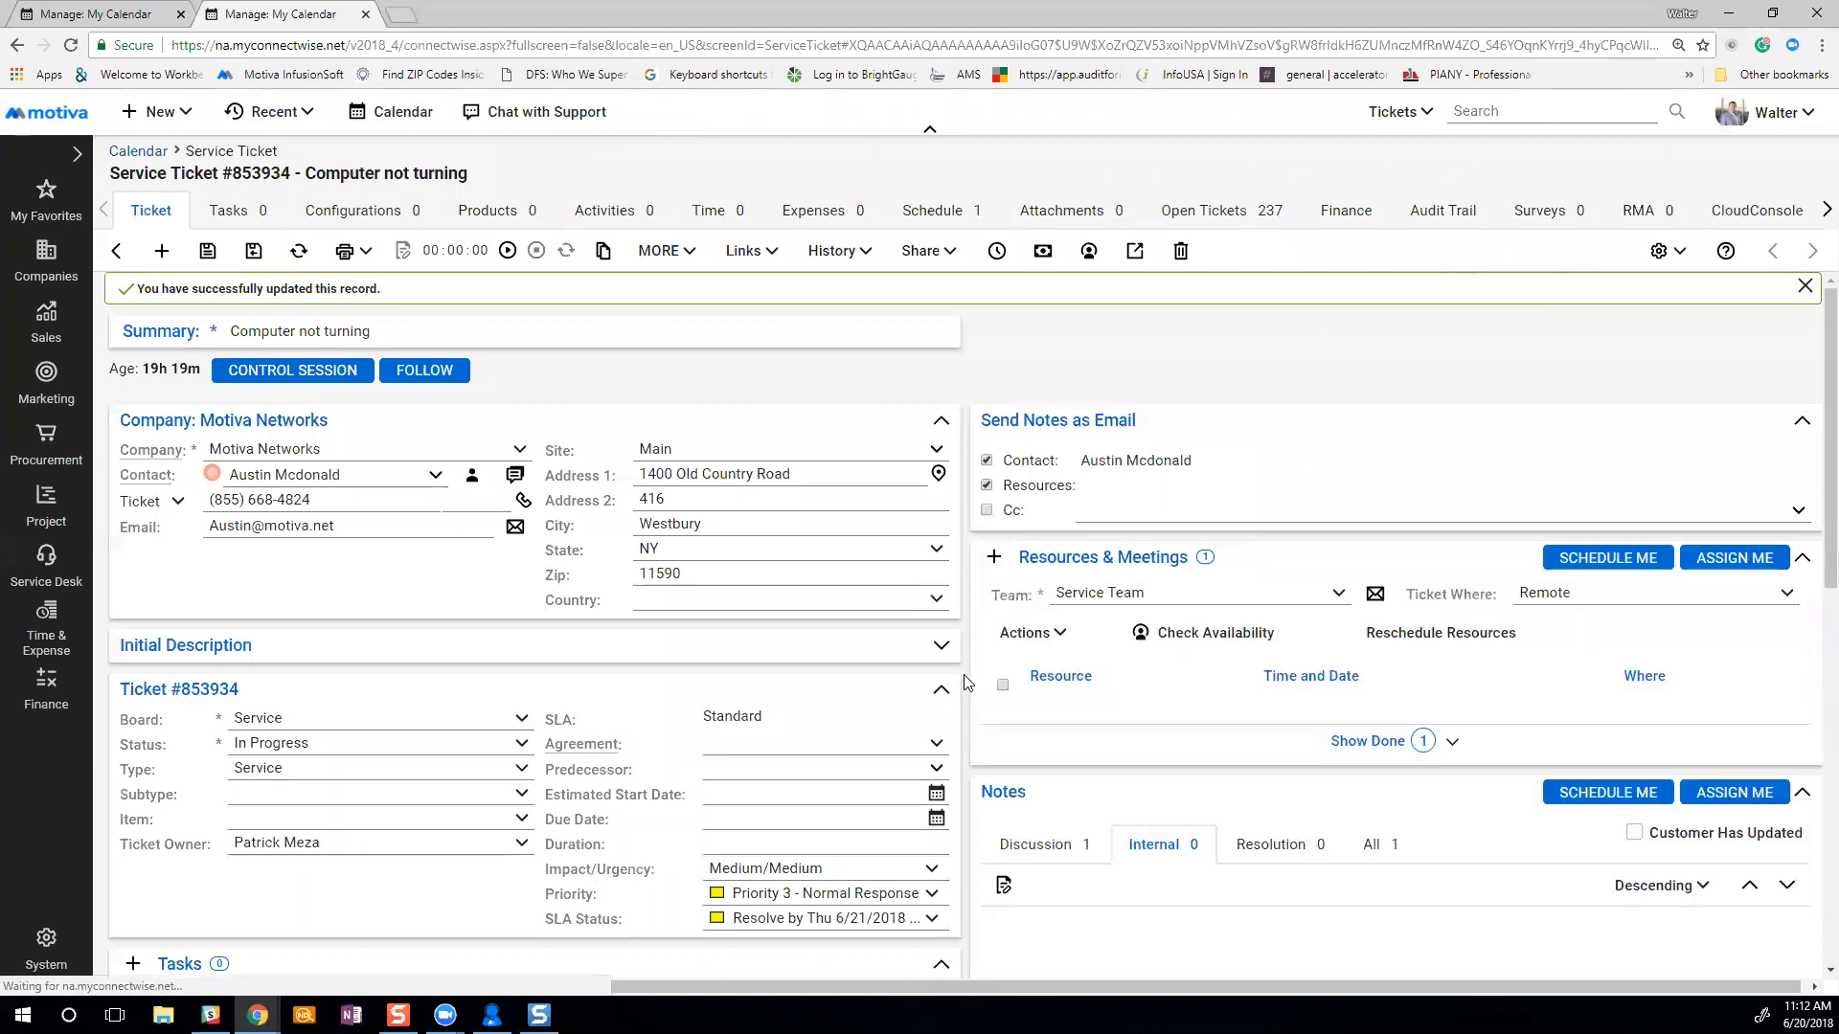
pyautogui.click(763, 875)
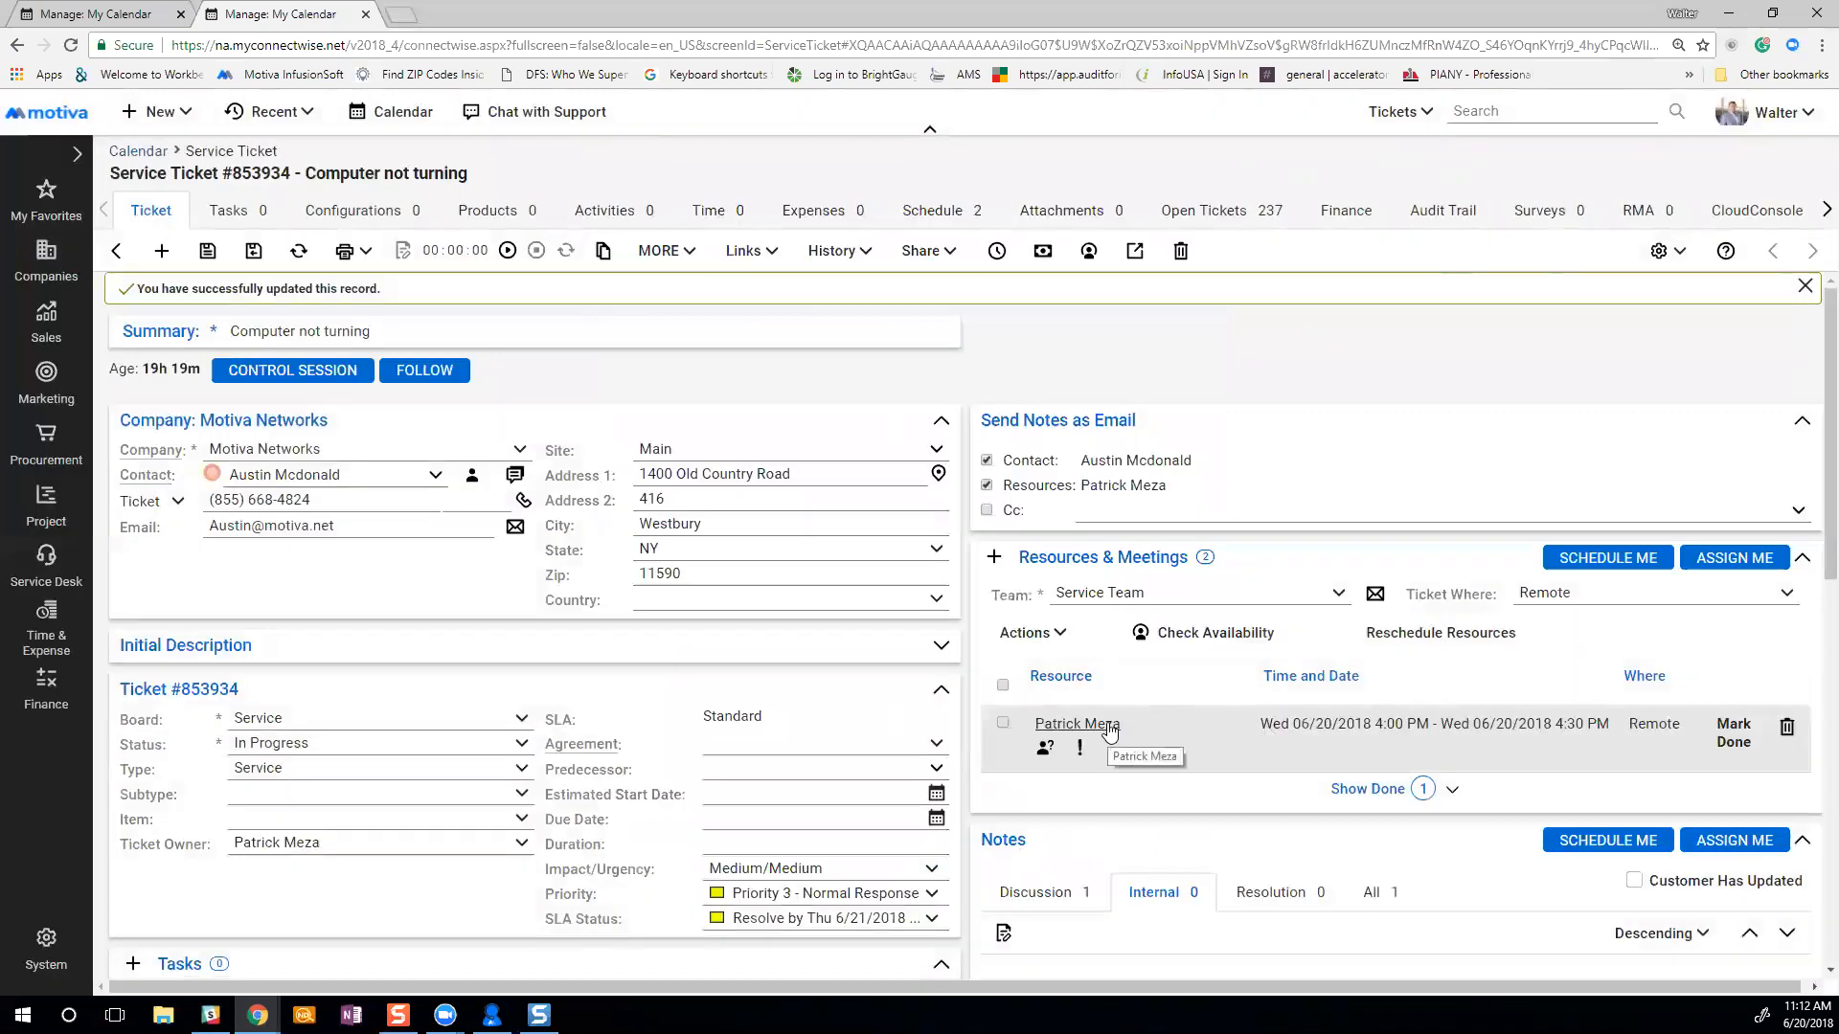
# Book a second technician on the ticket for 06/20/2018, 6:00–6:30 PM
pyautogui.click(995, 560)
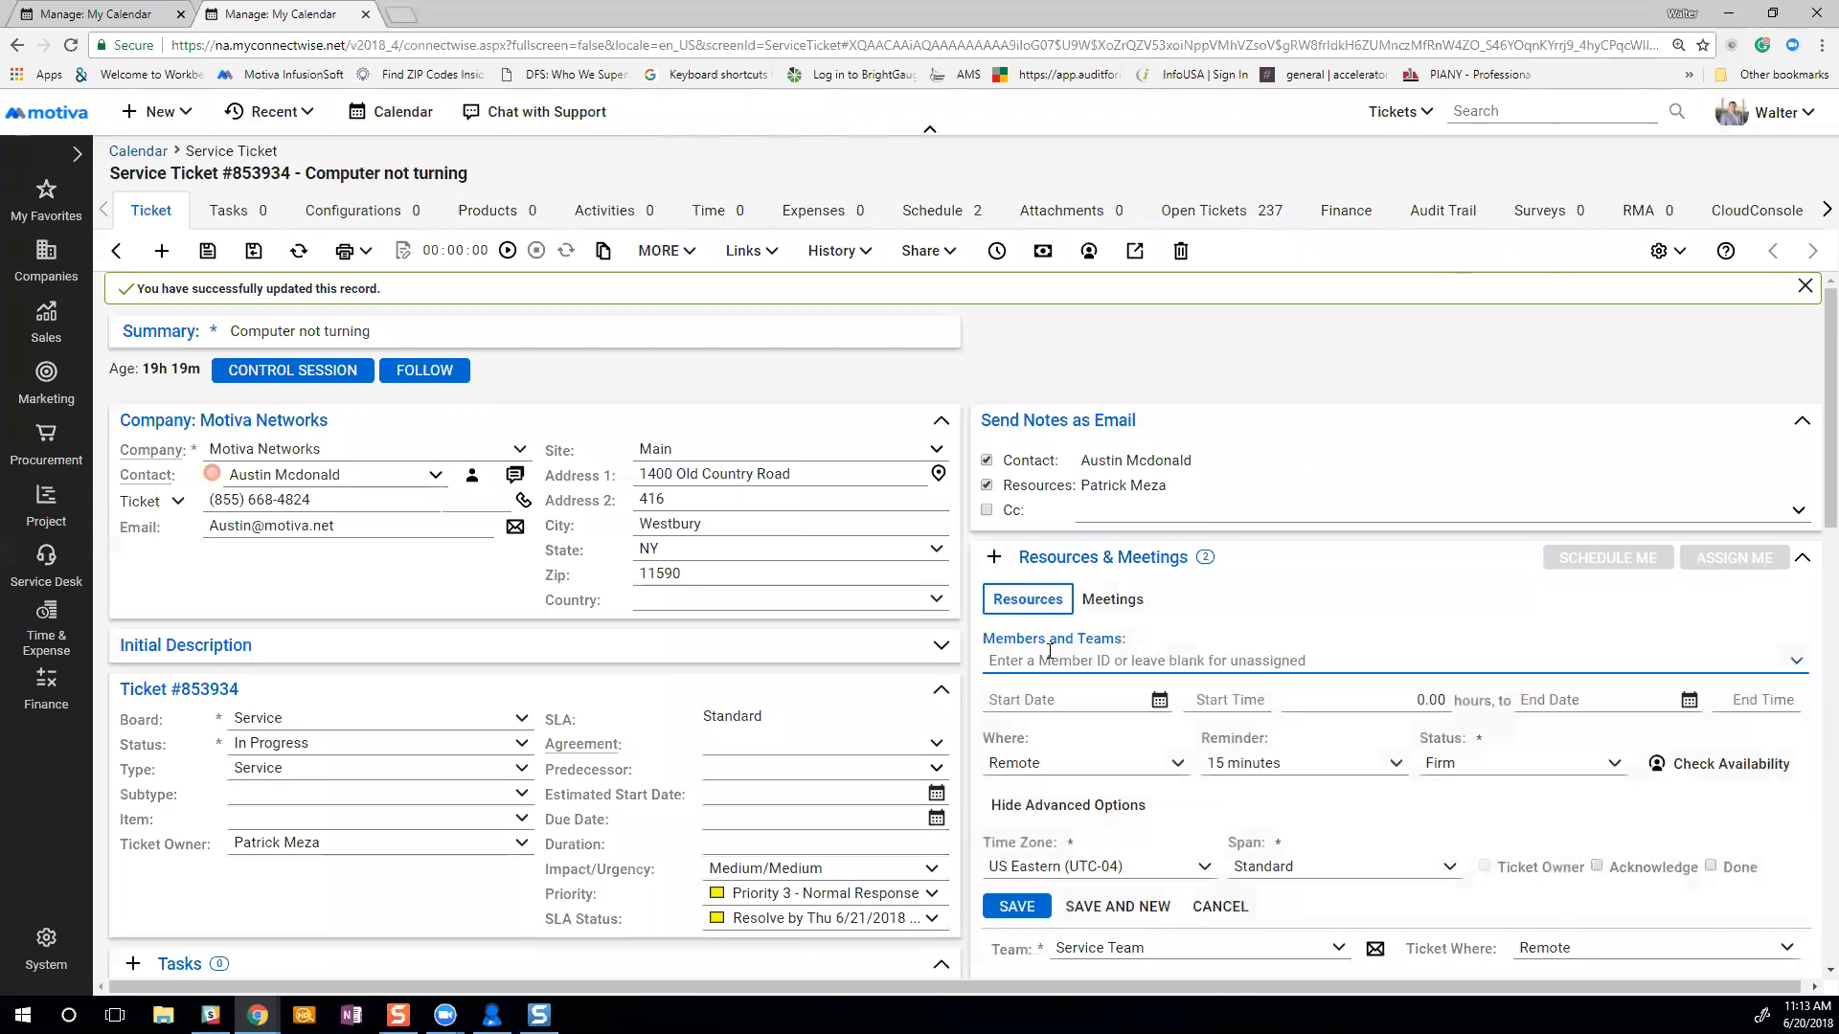
pyautogui.write('vi')
pyautogui.press('Return')
pyautogui.press('Tab')
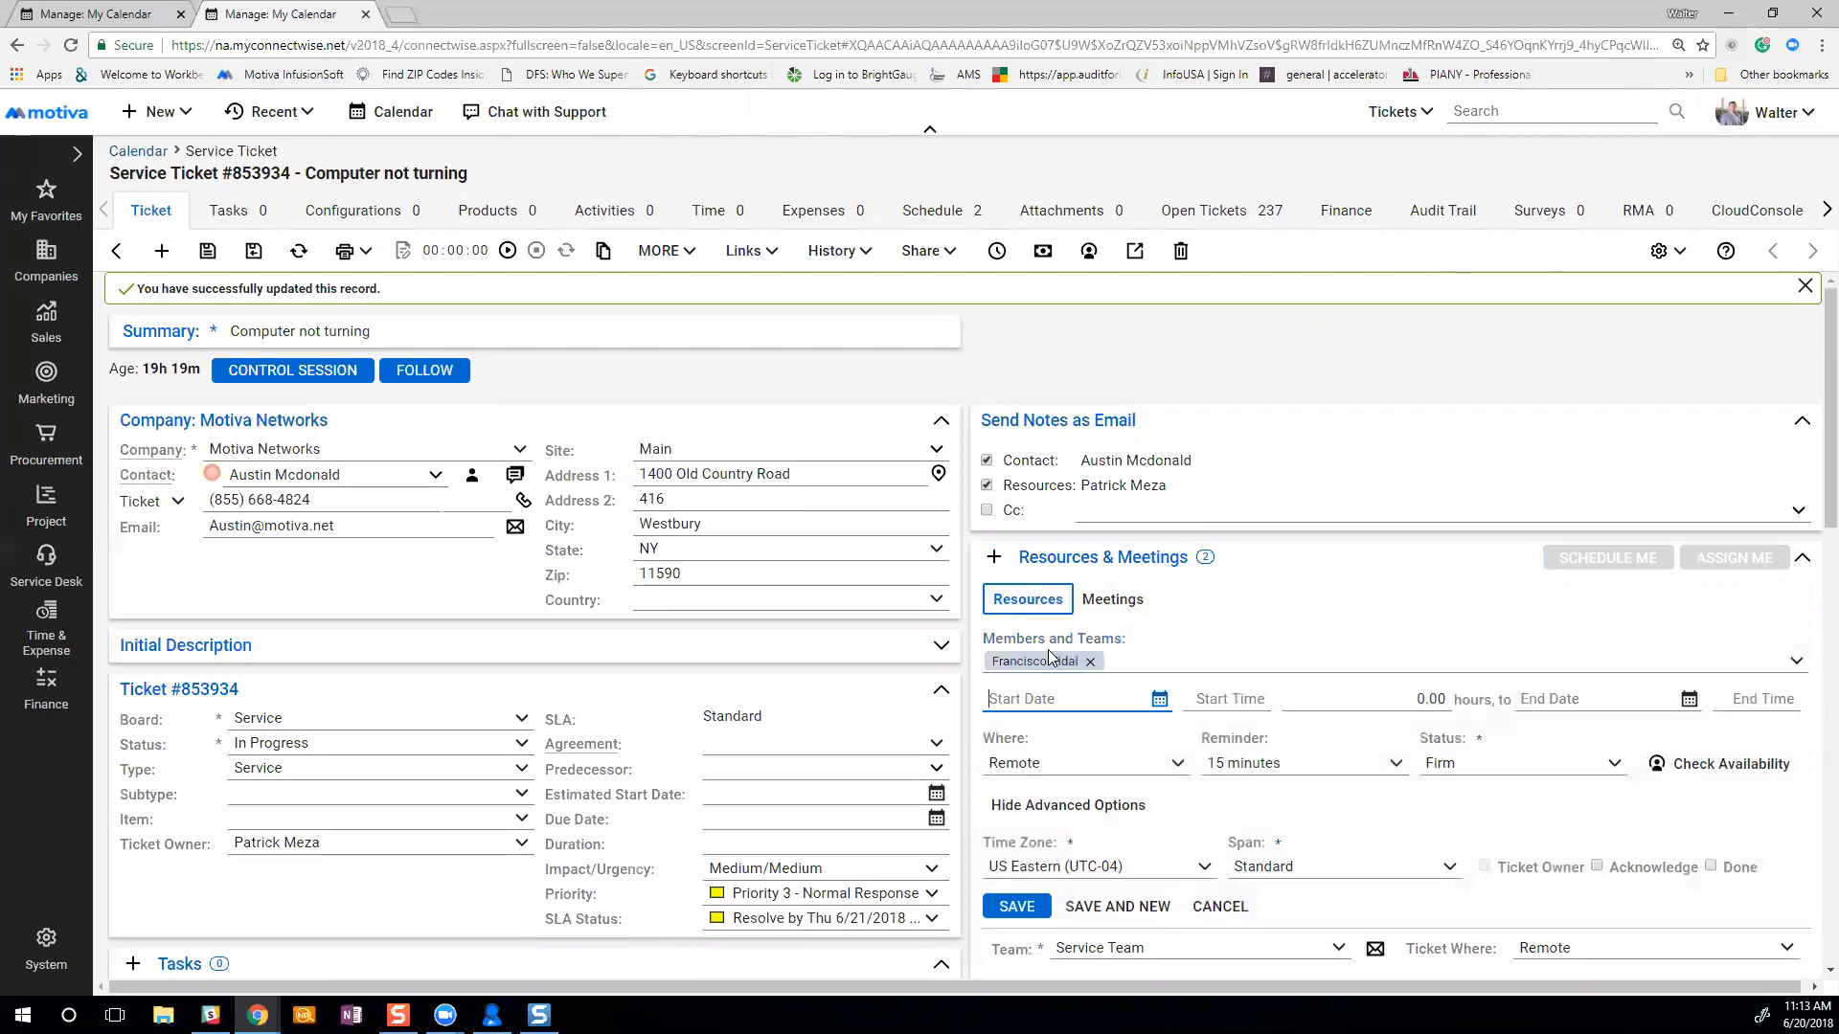
pyautogui.click(1157, 701)
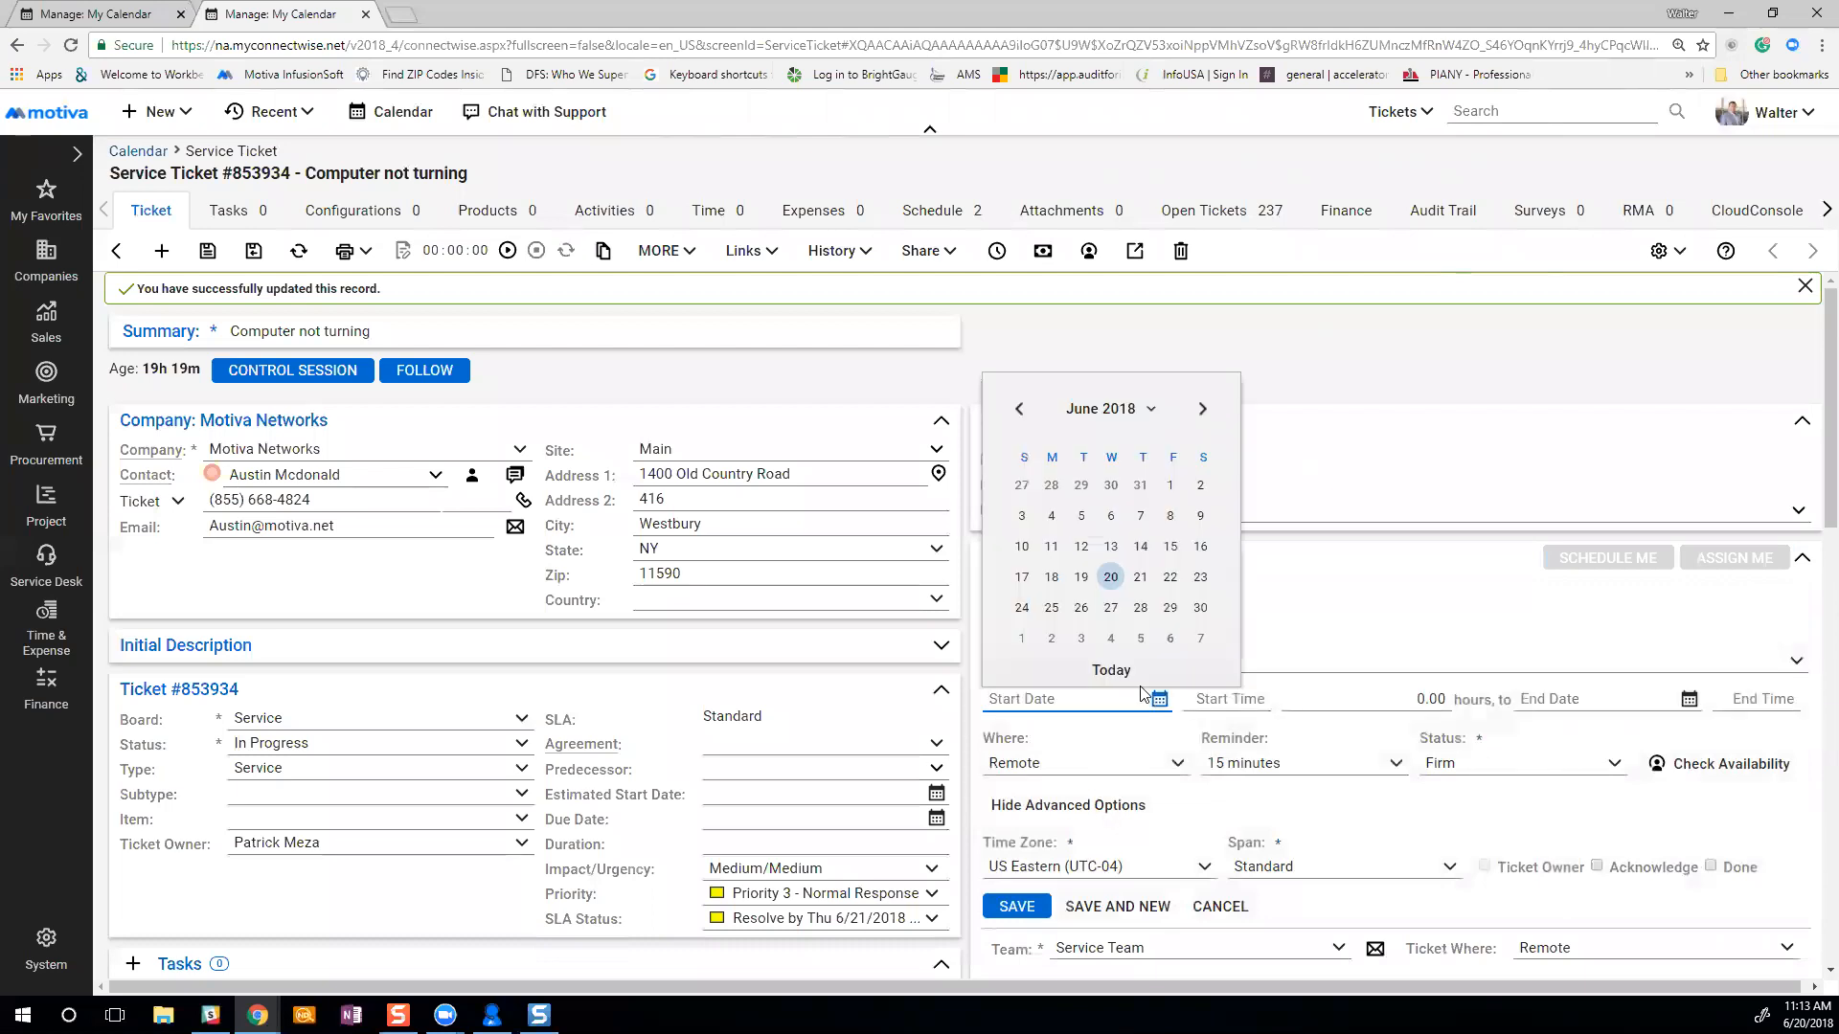
pyautogui.click(1111, 578)
pyautogui.click(1216, 702)
pyautogui.write('6pm')
pyautogui.press('Tab')
pyautogui.press('Tab')
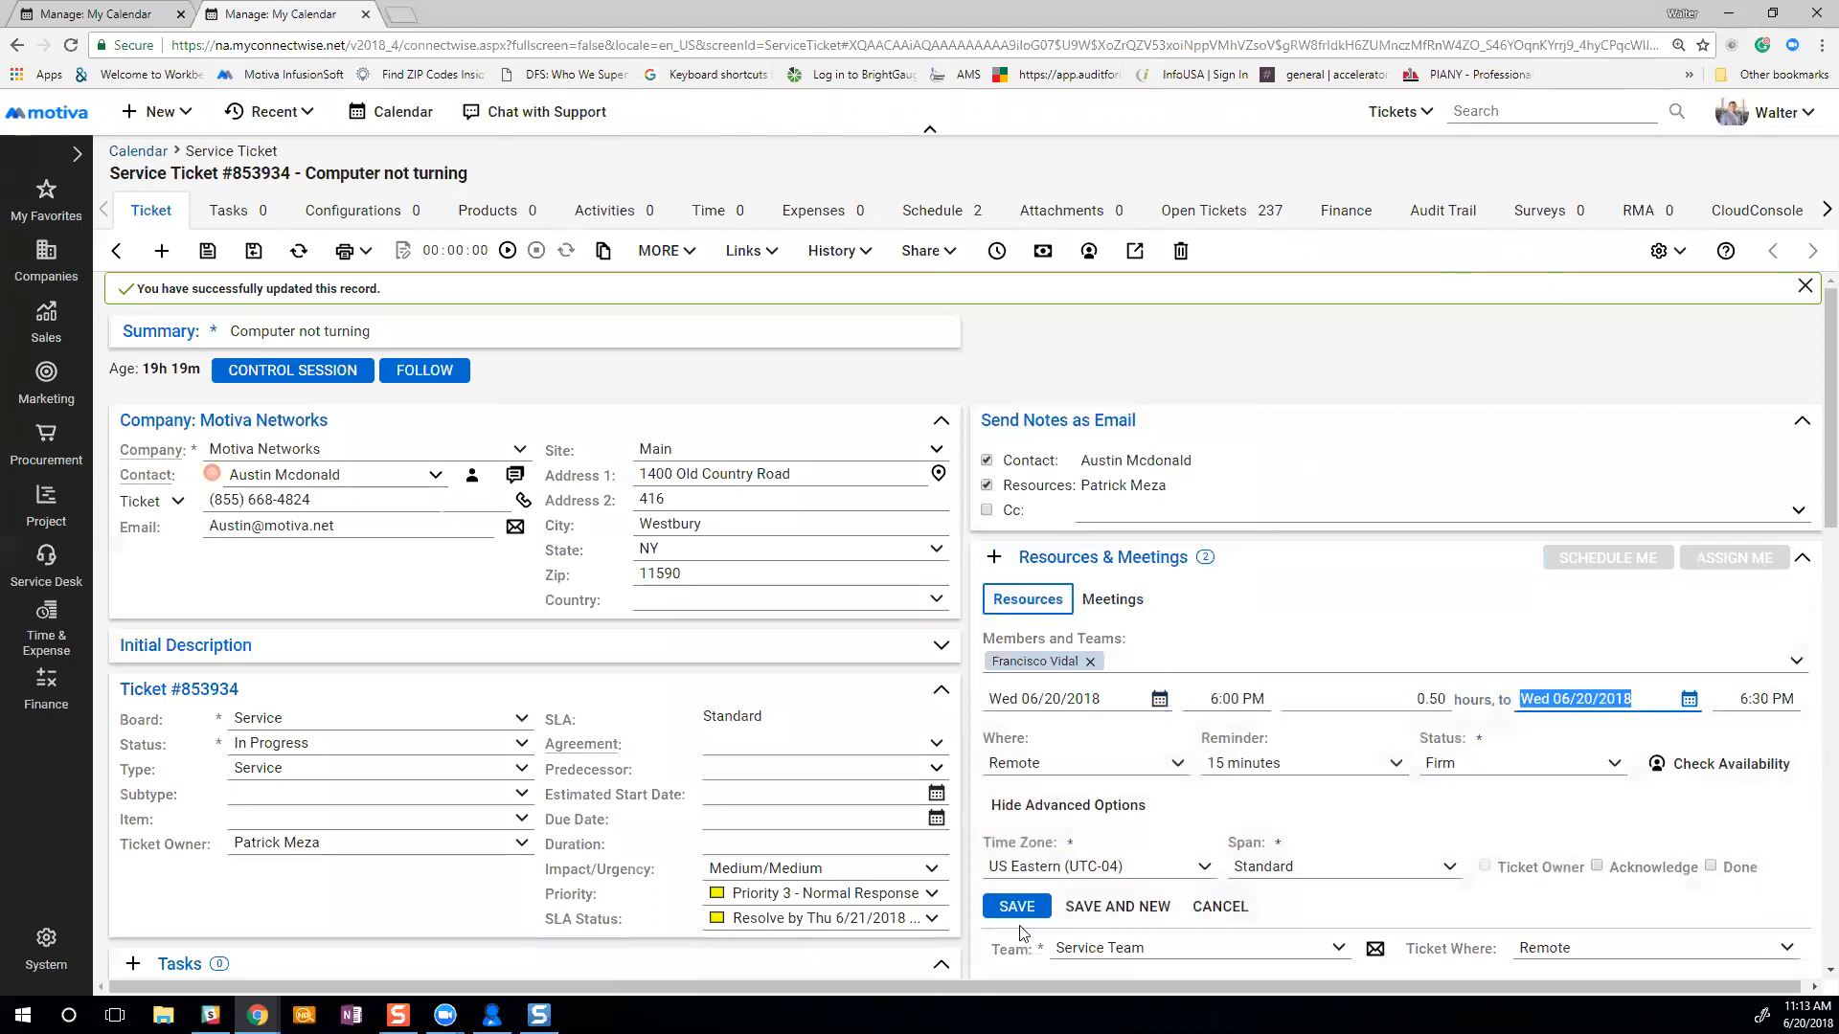
pyautogui.click(1032, 908)
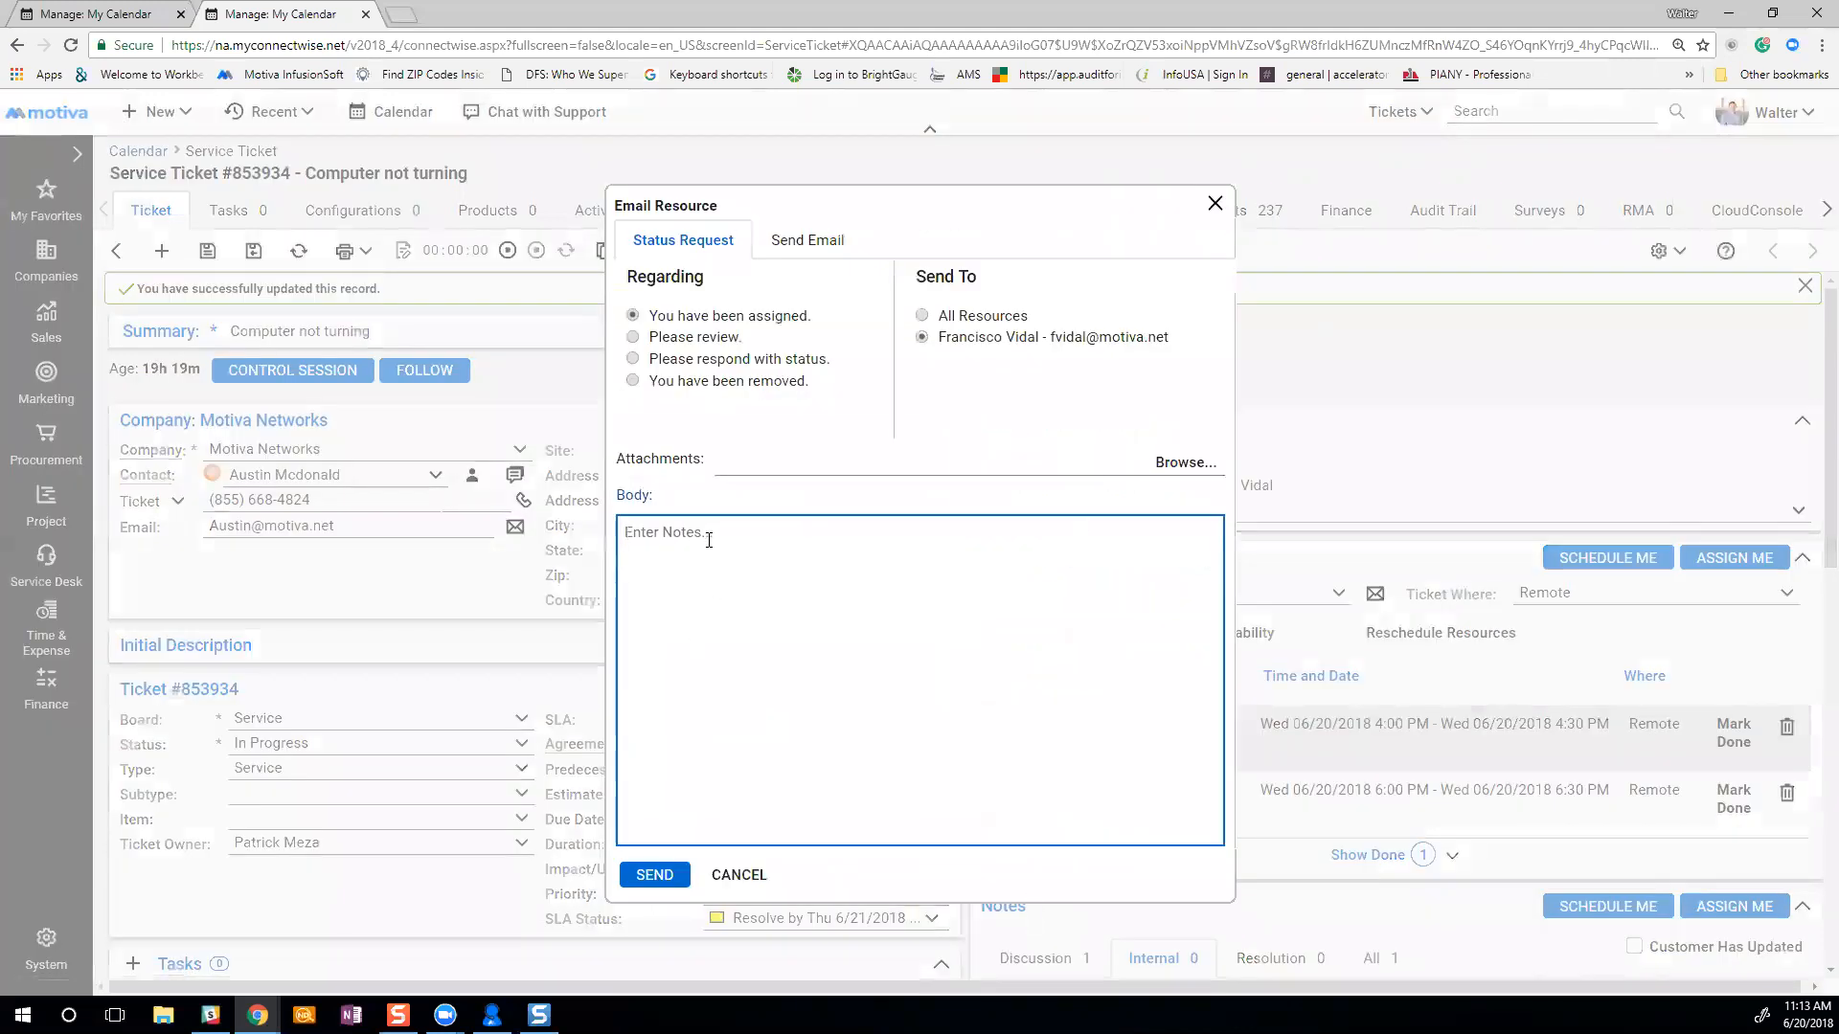
# Email the technician asking them to reboot the PC as discussed
pyautogui.write('VIdal, as per our conversation please re')
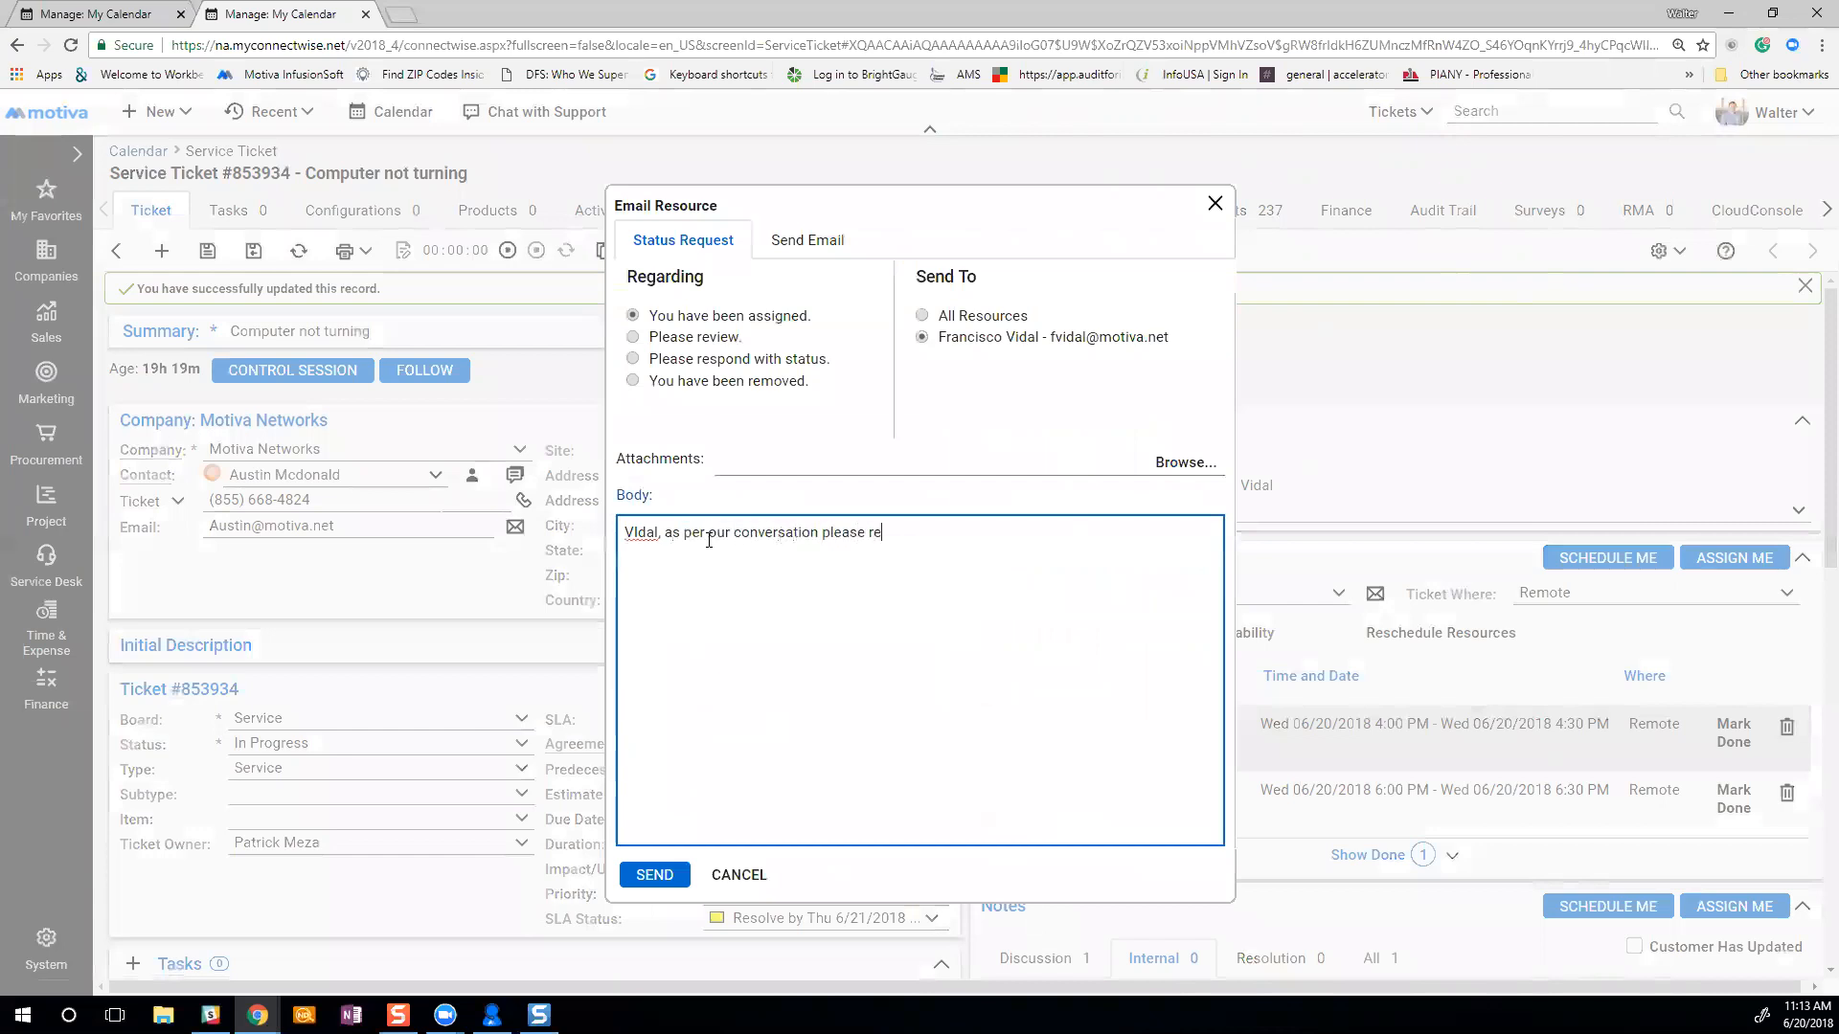
pyautogui.write('boot PC for me. Thanks')
pyautogui.click(663, 877)
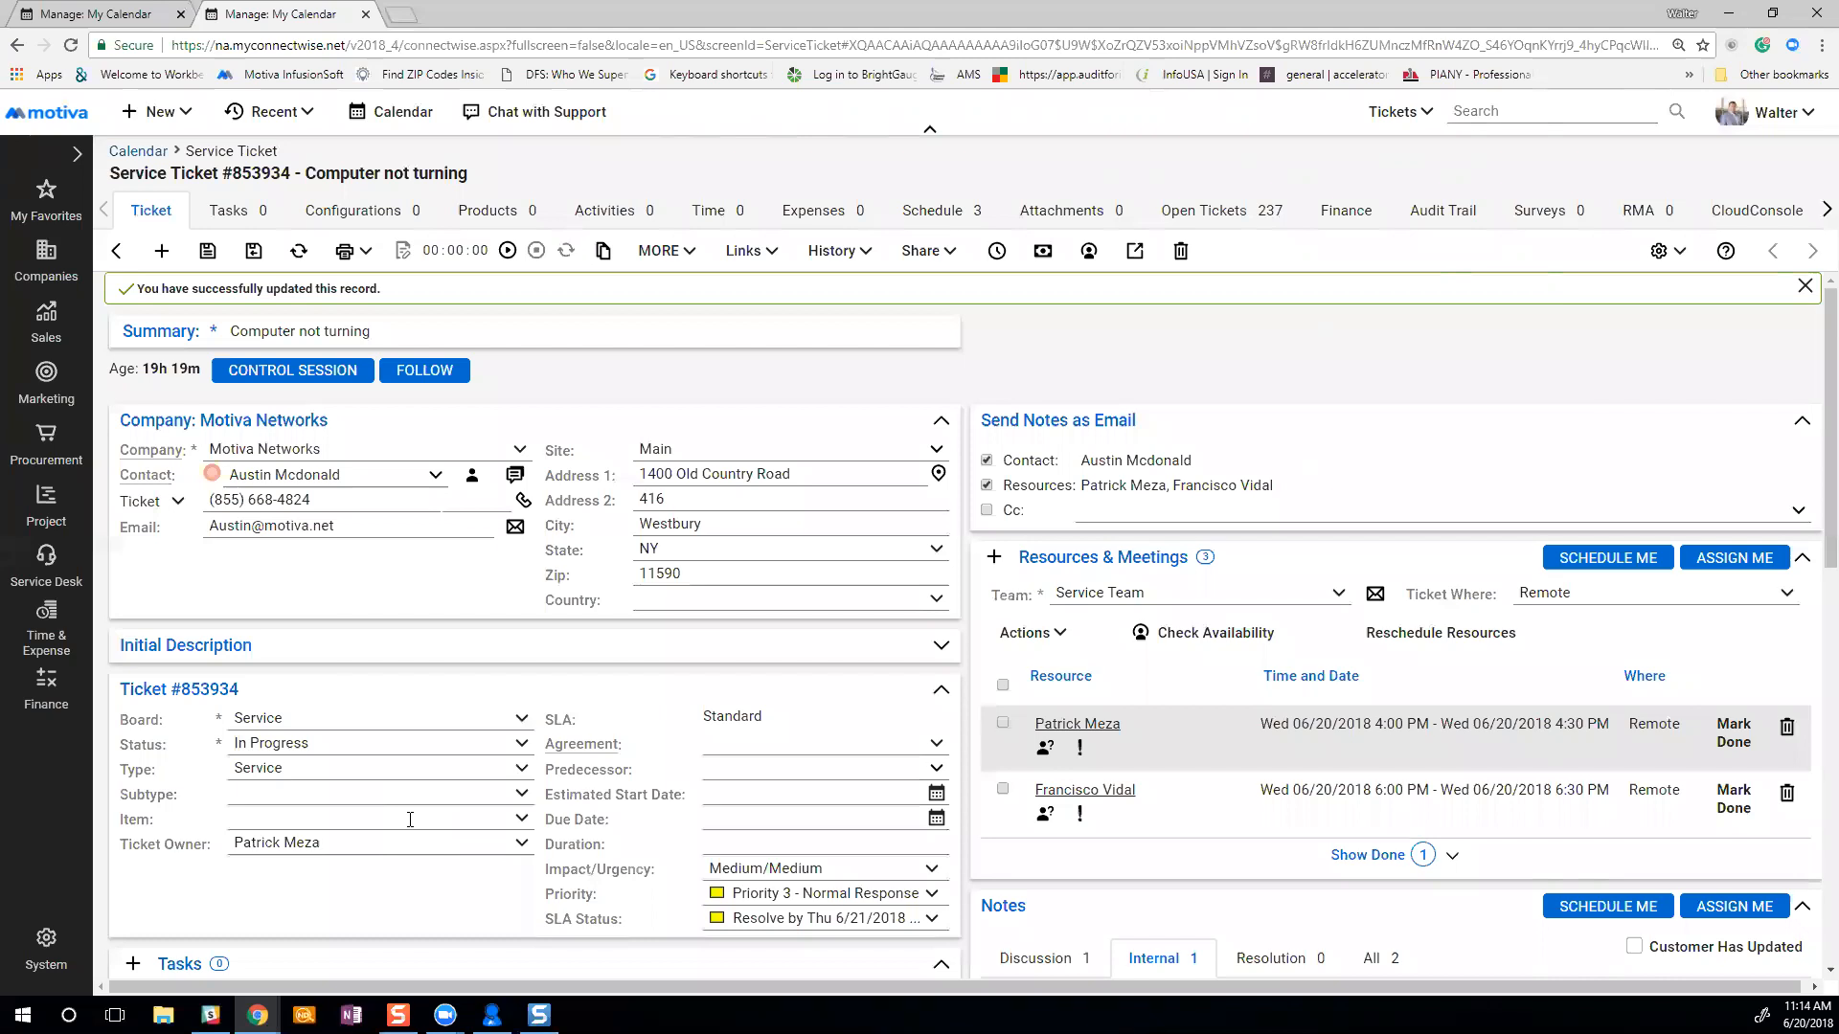
# Move the resource booking to Thu 06/21/2018 at 8:00 AM, save, and skip the email
pyautogui.click(1080, 726)
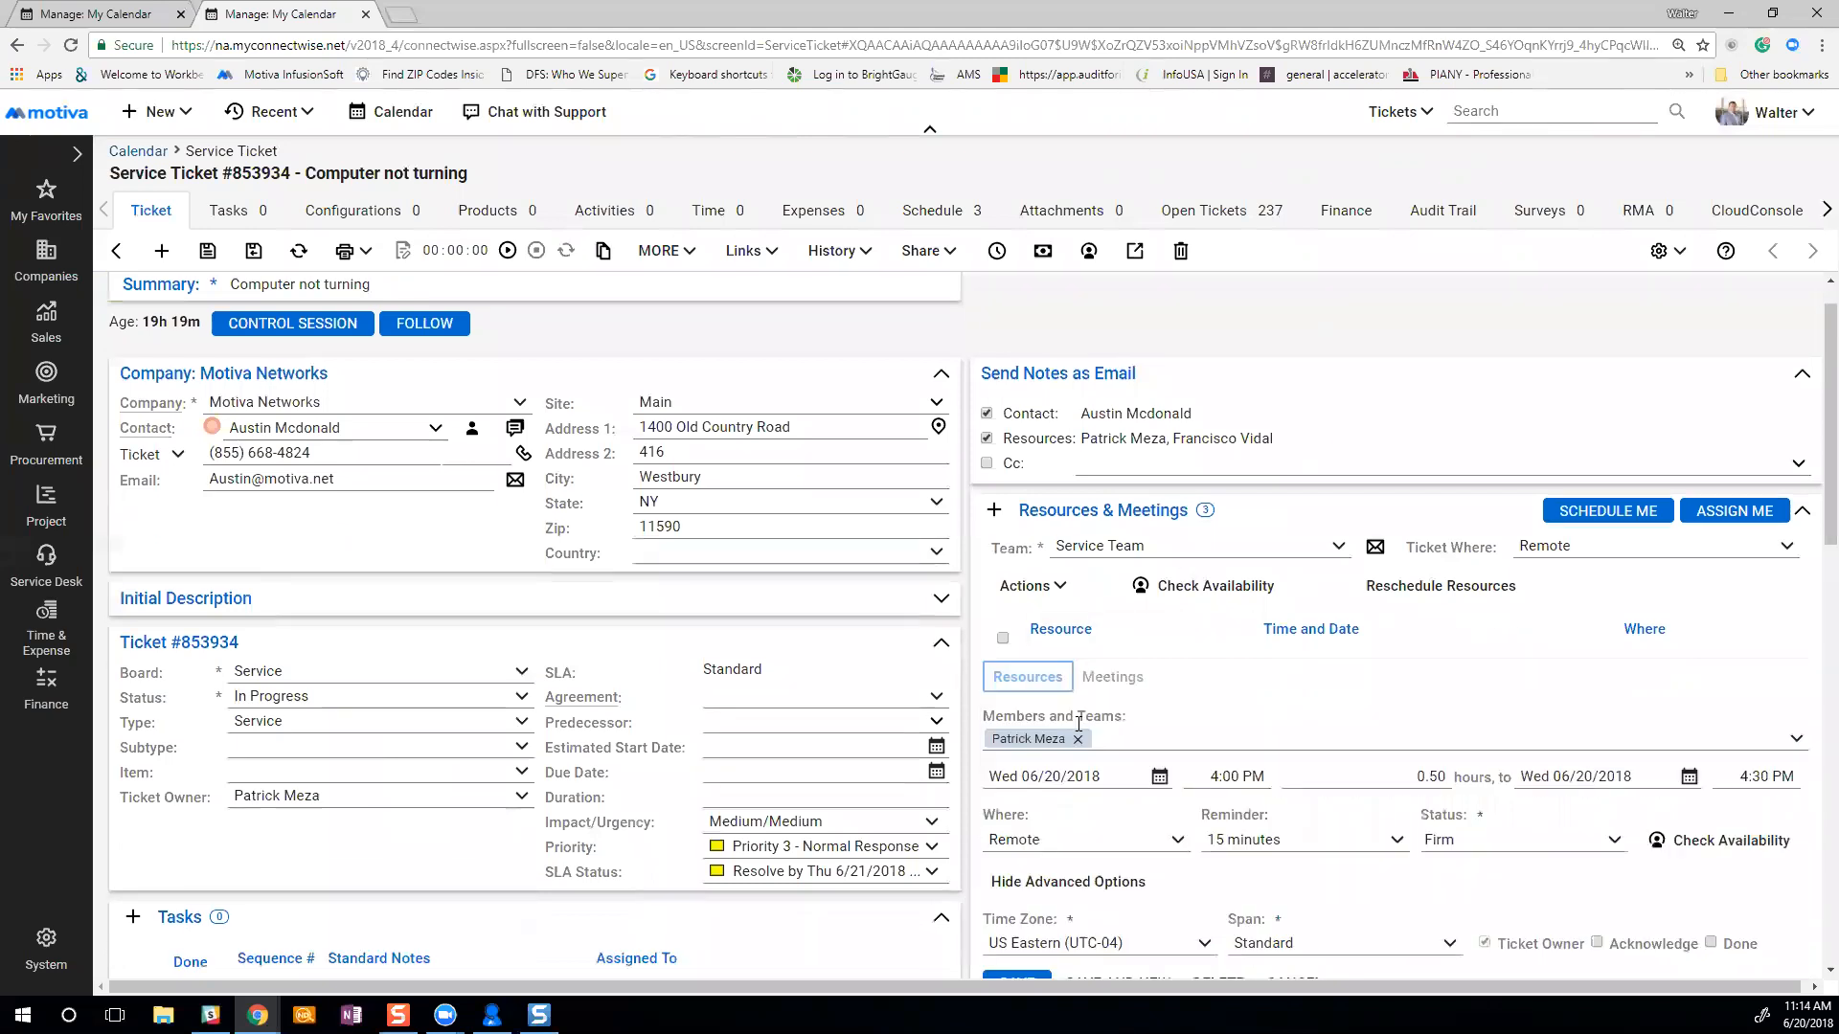
pyautogui.click(1218, 767)
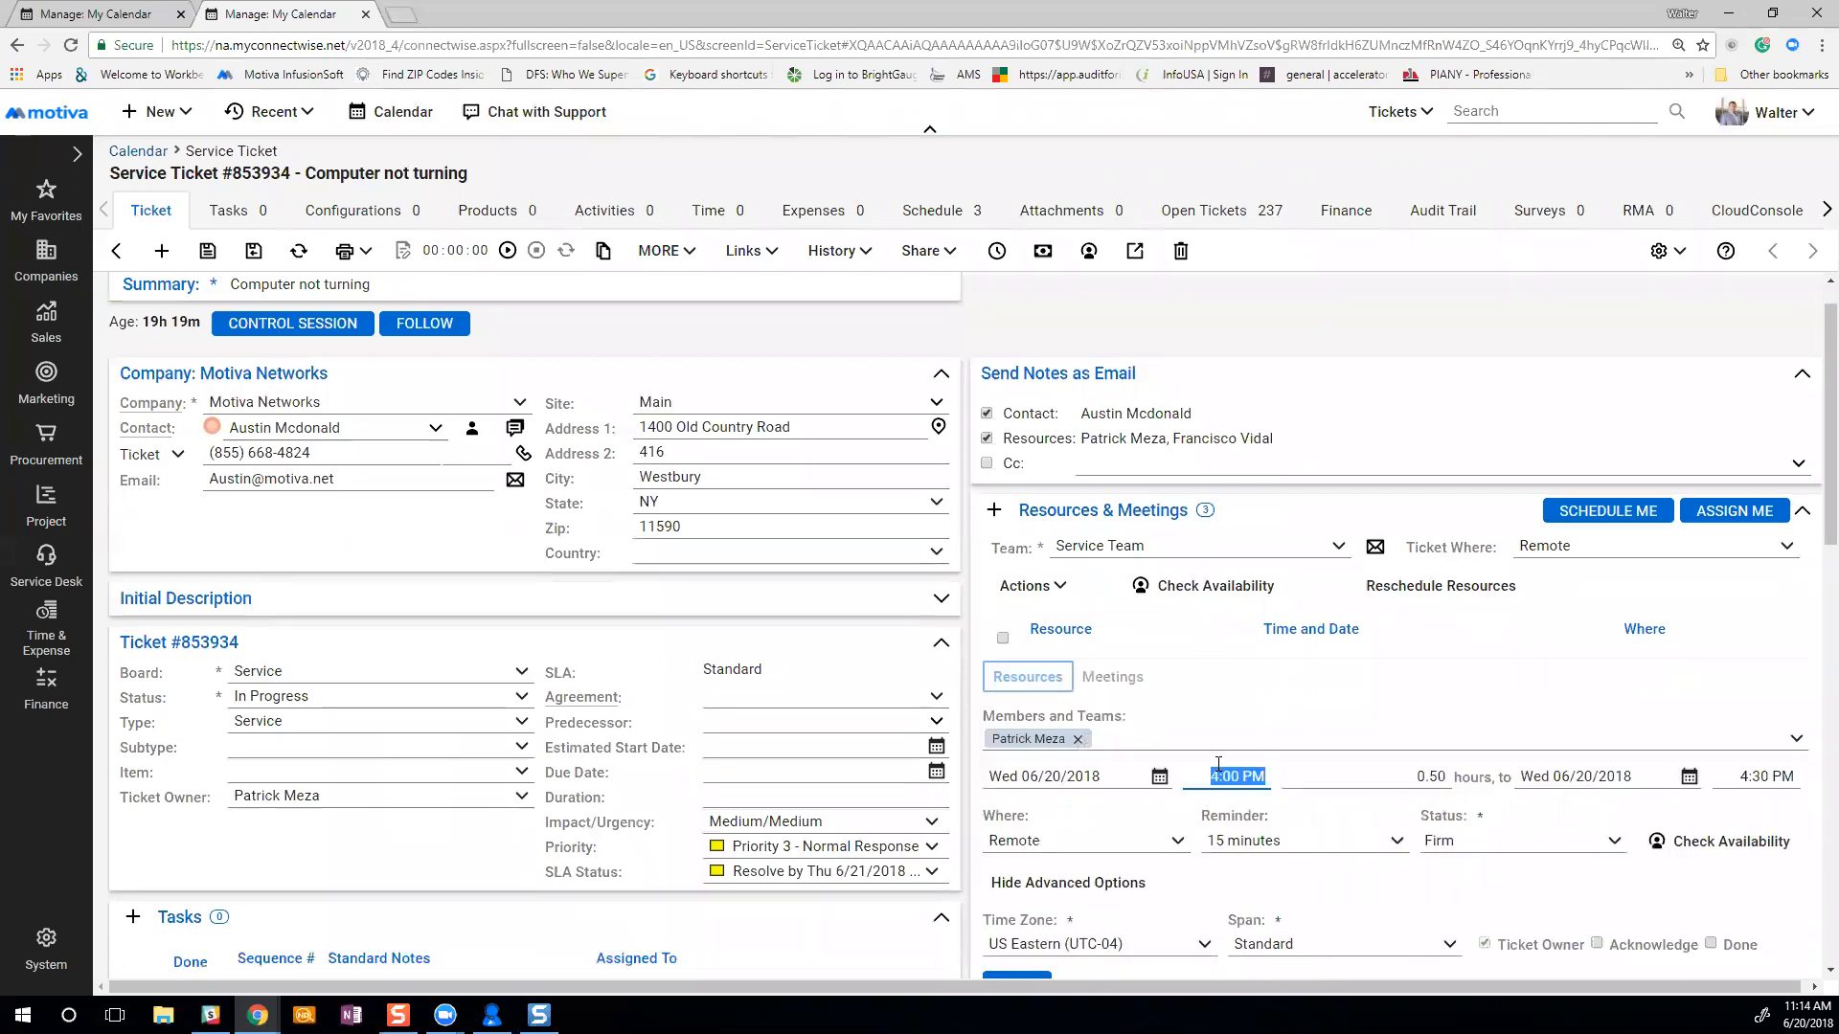
pyautogui.click(1160, 776)
pyautogui.click(1148, 662)
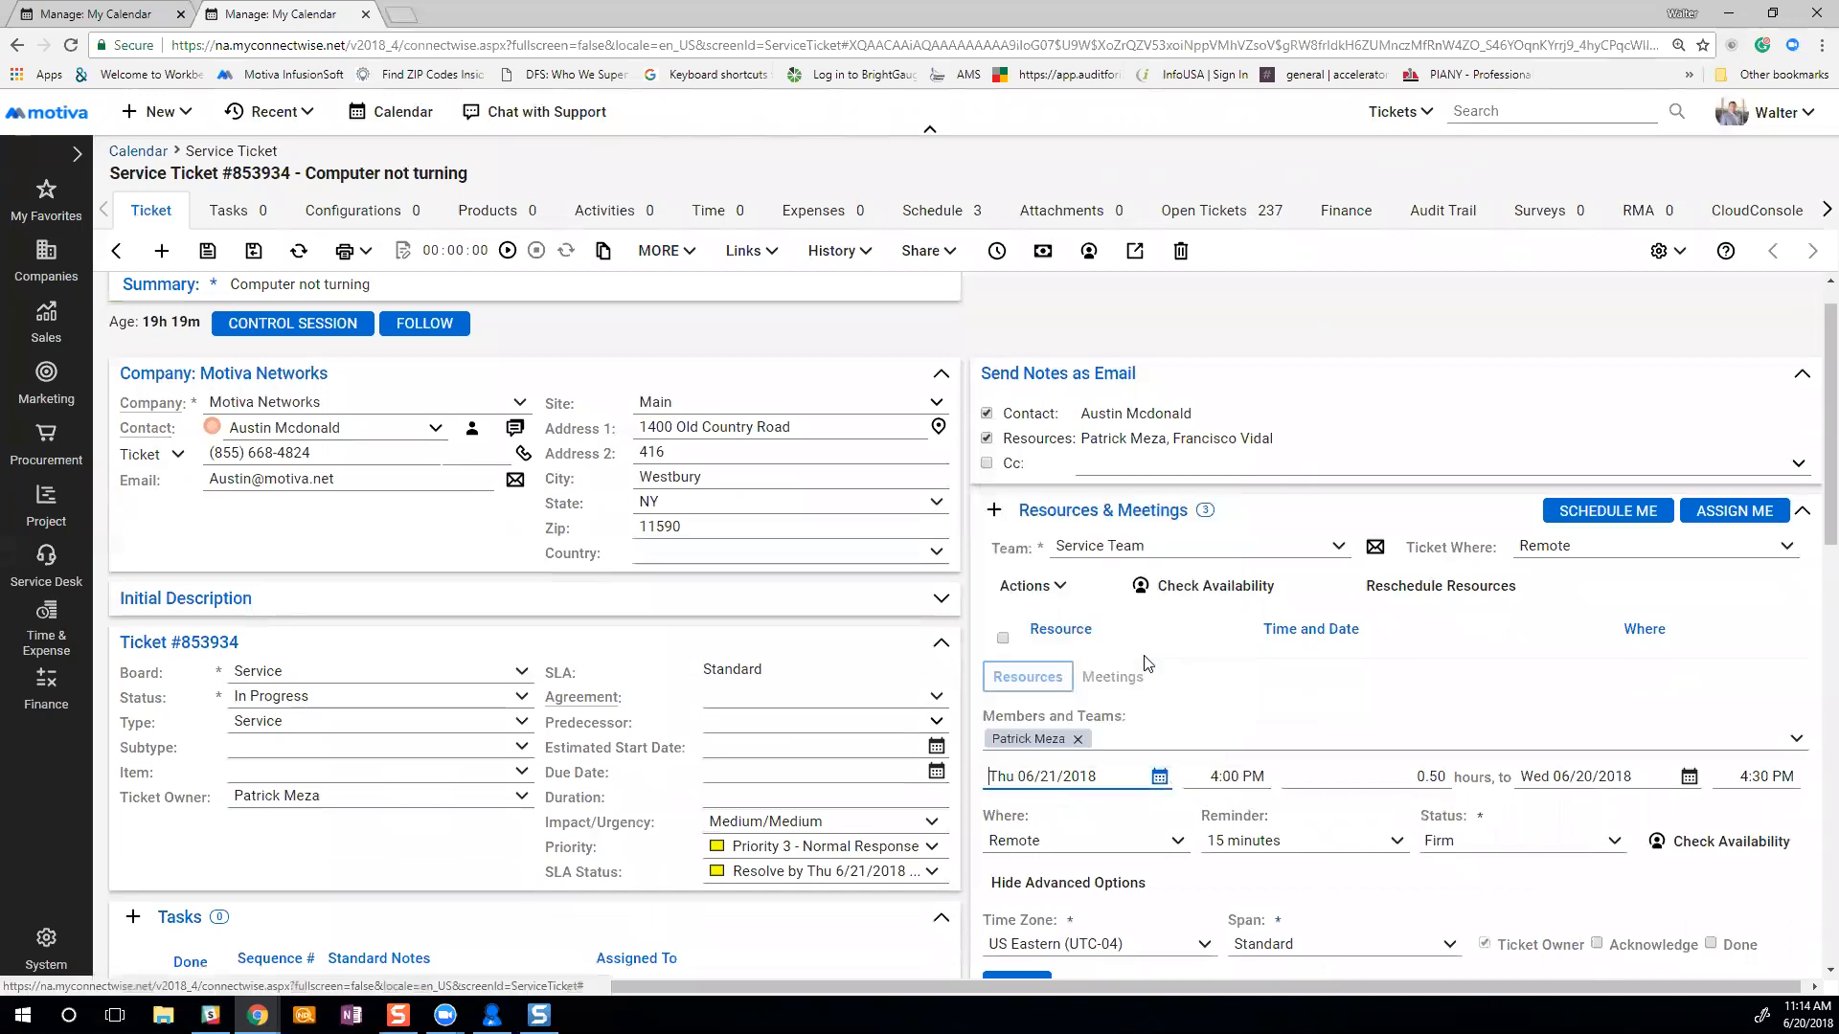
pyautogui.click(1224, 774)
pyautogui.write('8')
pyautogui.press('Tab')
pyautogui.press('Tab')
pyautogui.press('Tab')
pyautogui.press('Tab')
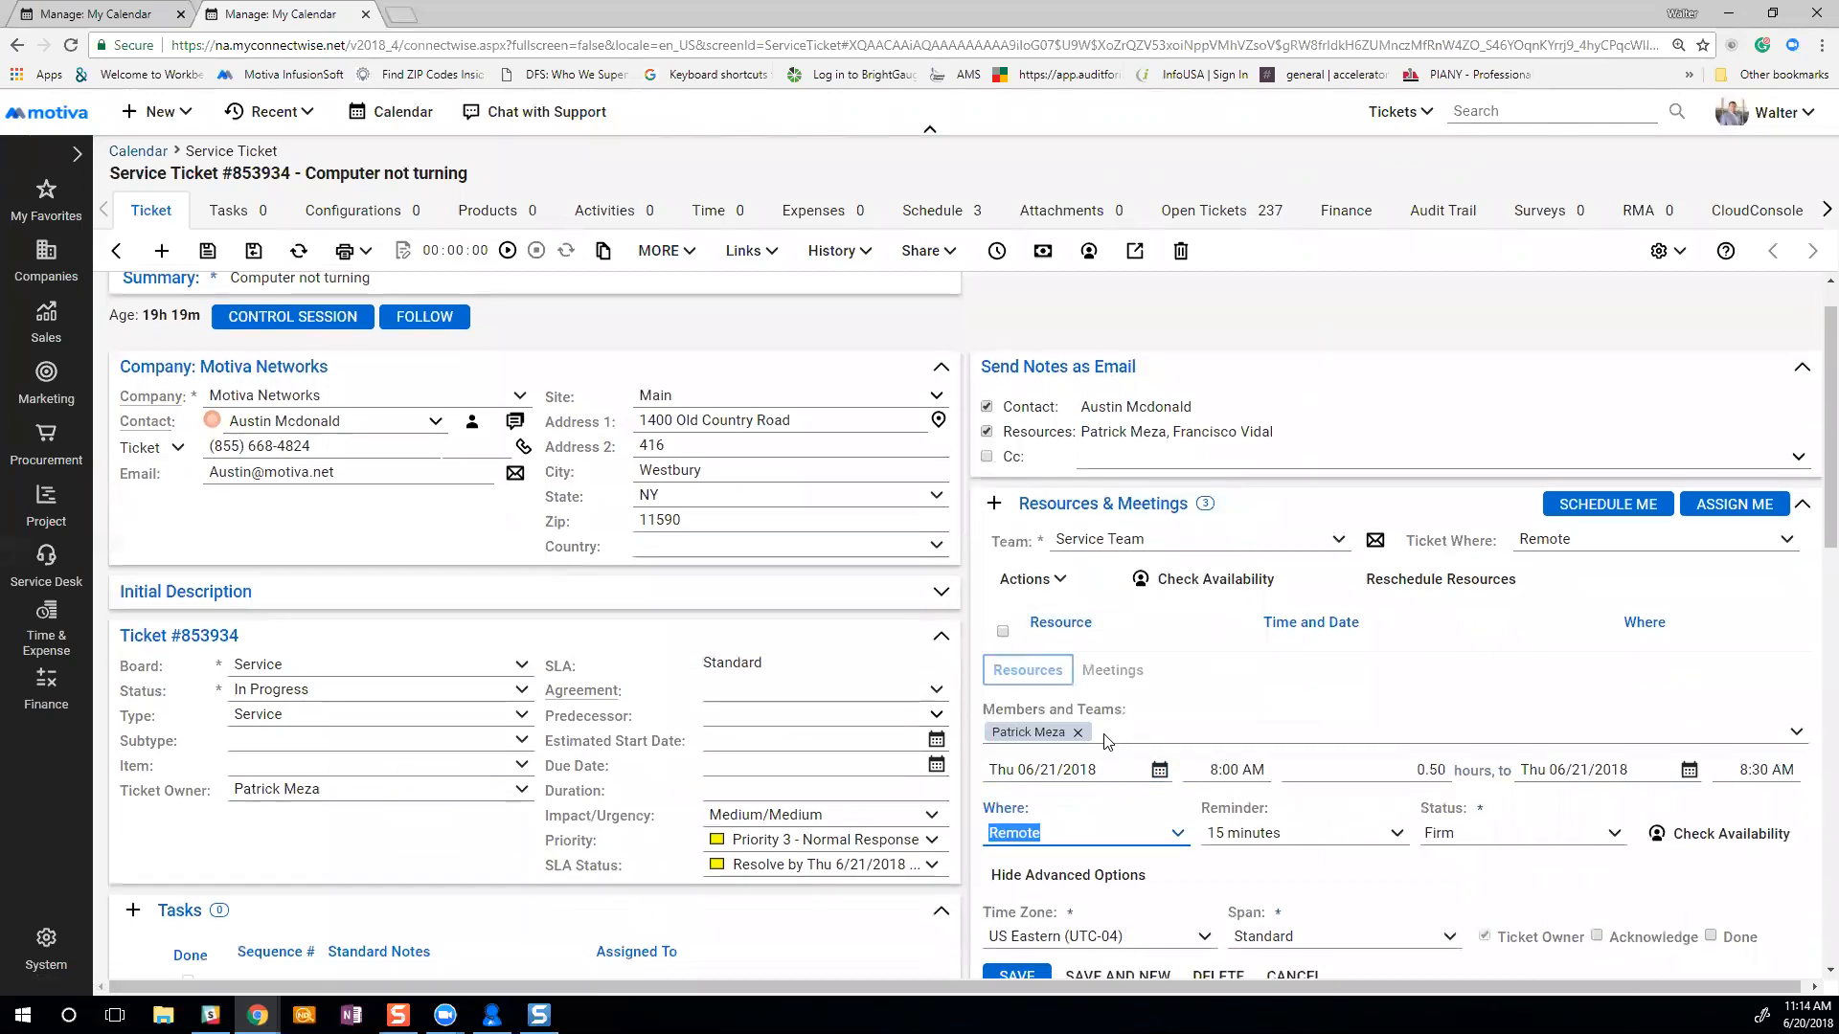
pyautogui.scroll(-4, 1108, 743)
pyautogui.click(1023, 607)
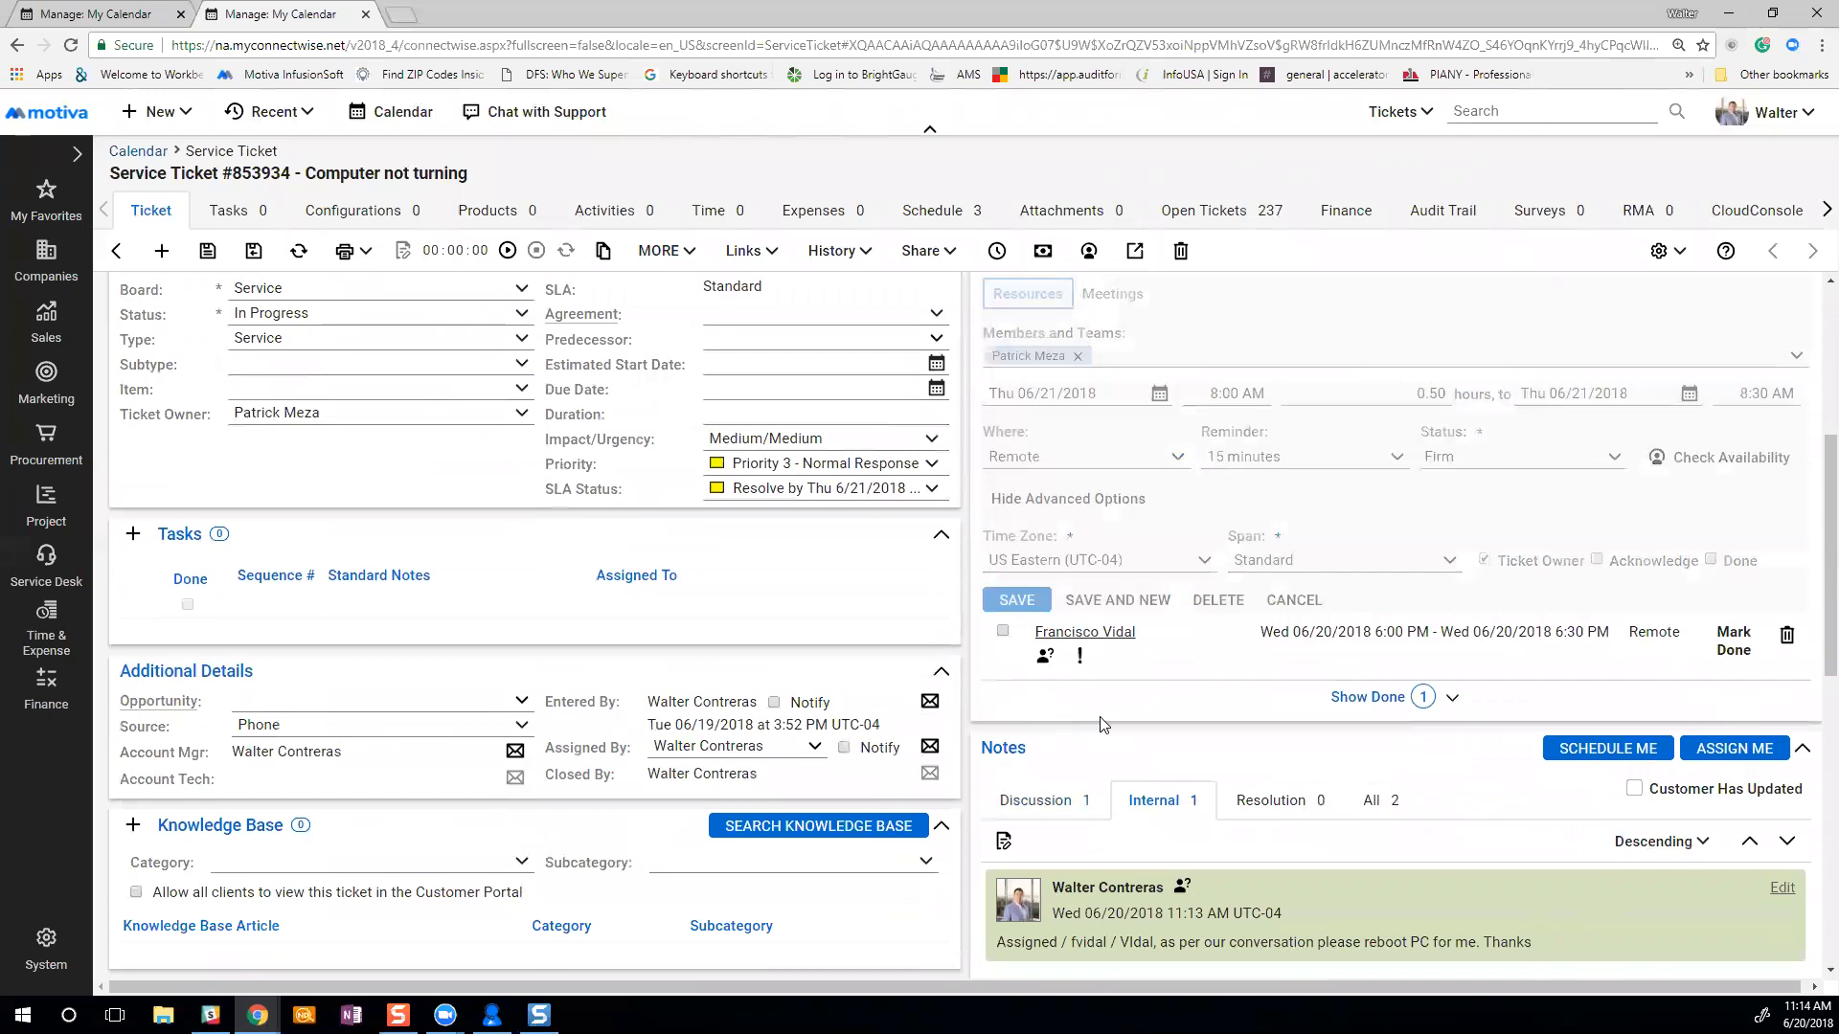
pyautogui.click(743, 872)
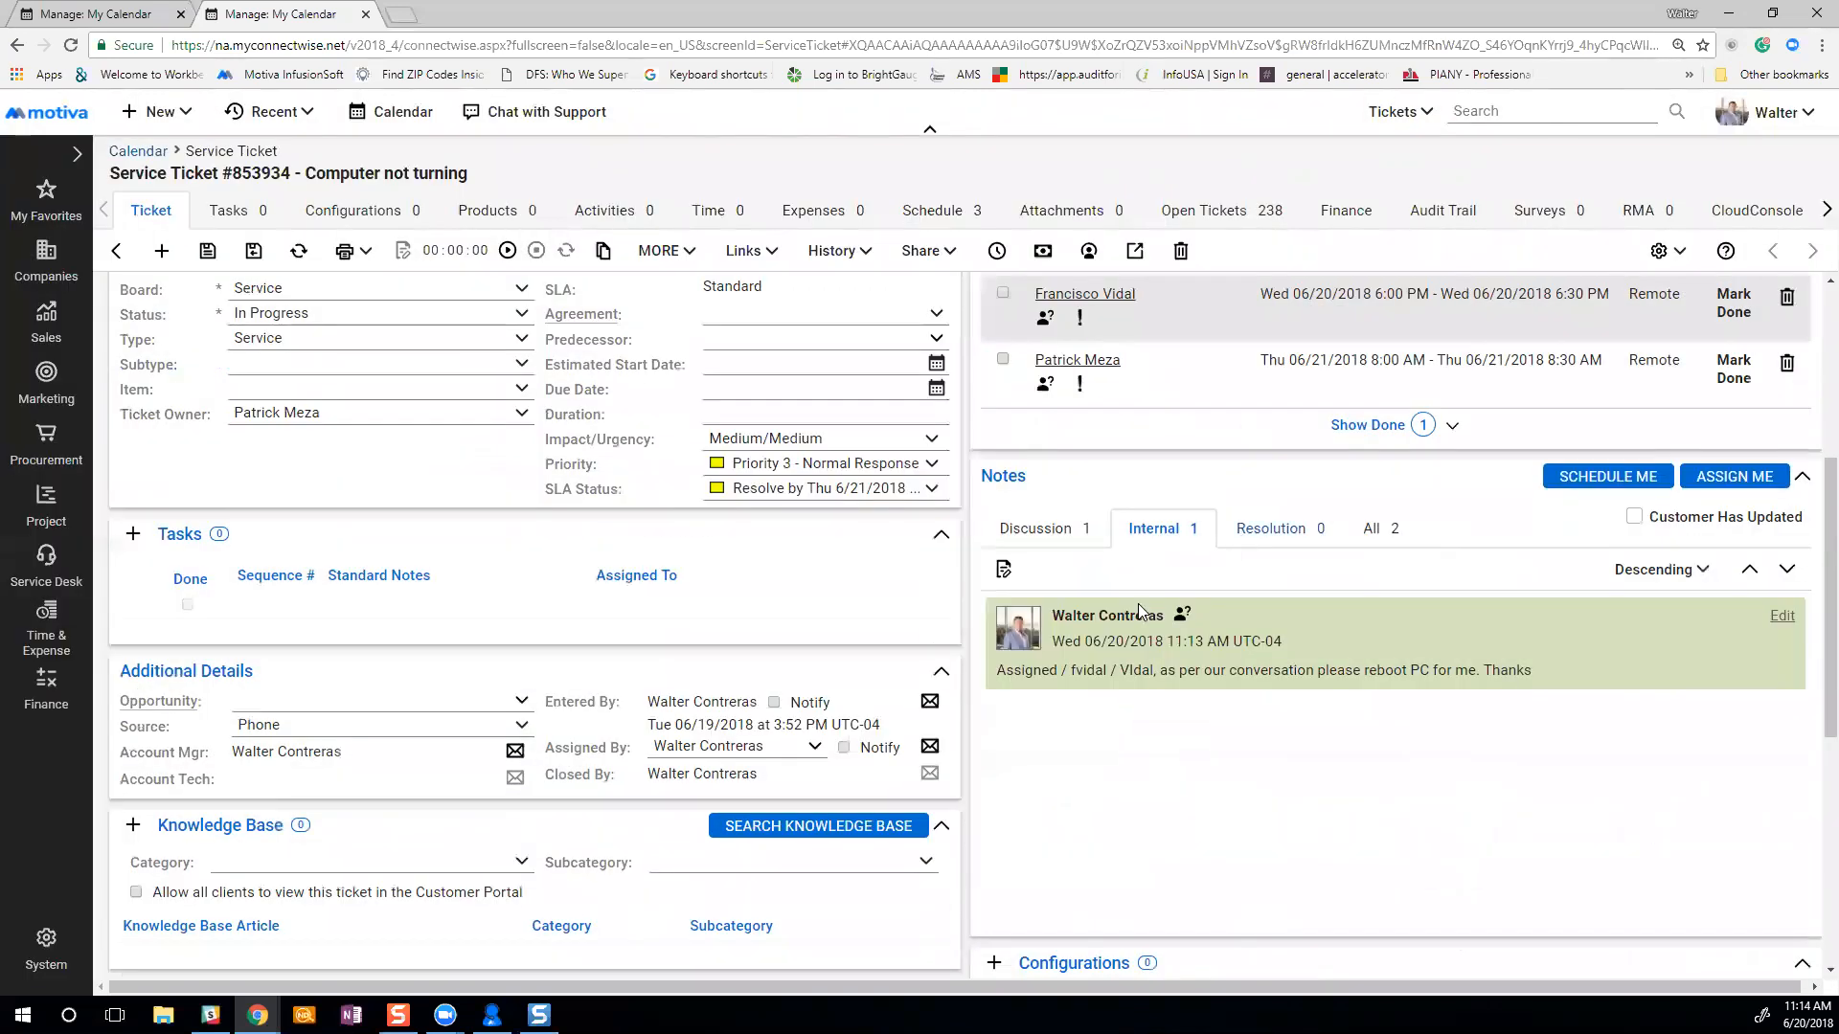
pyautogui.scroll(4, 1139, 611)
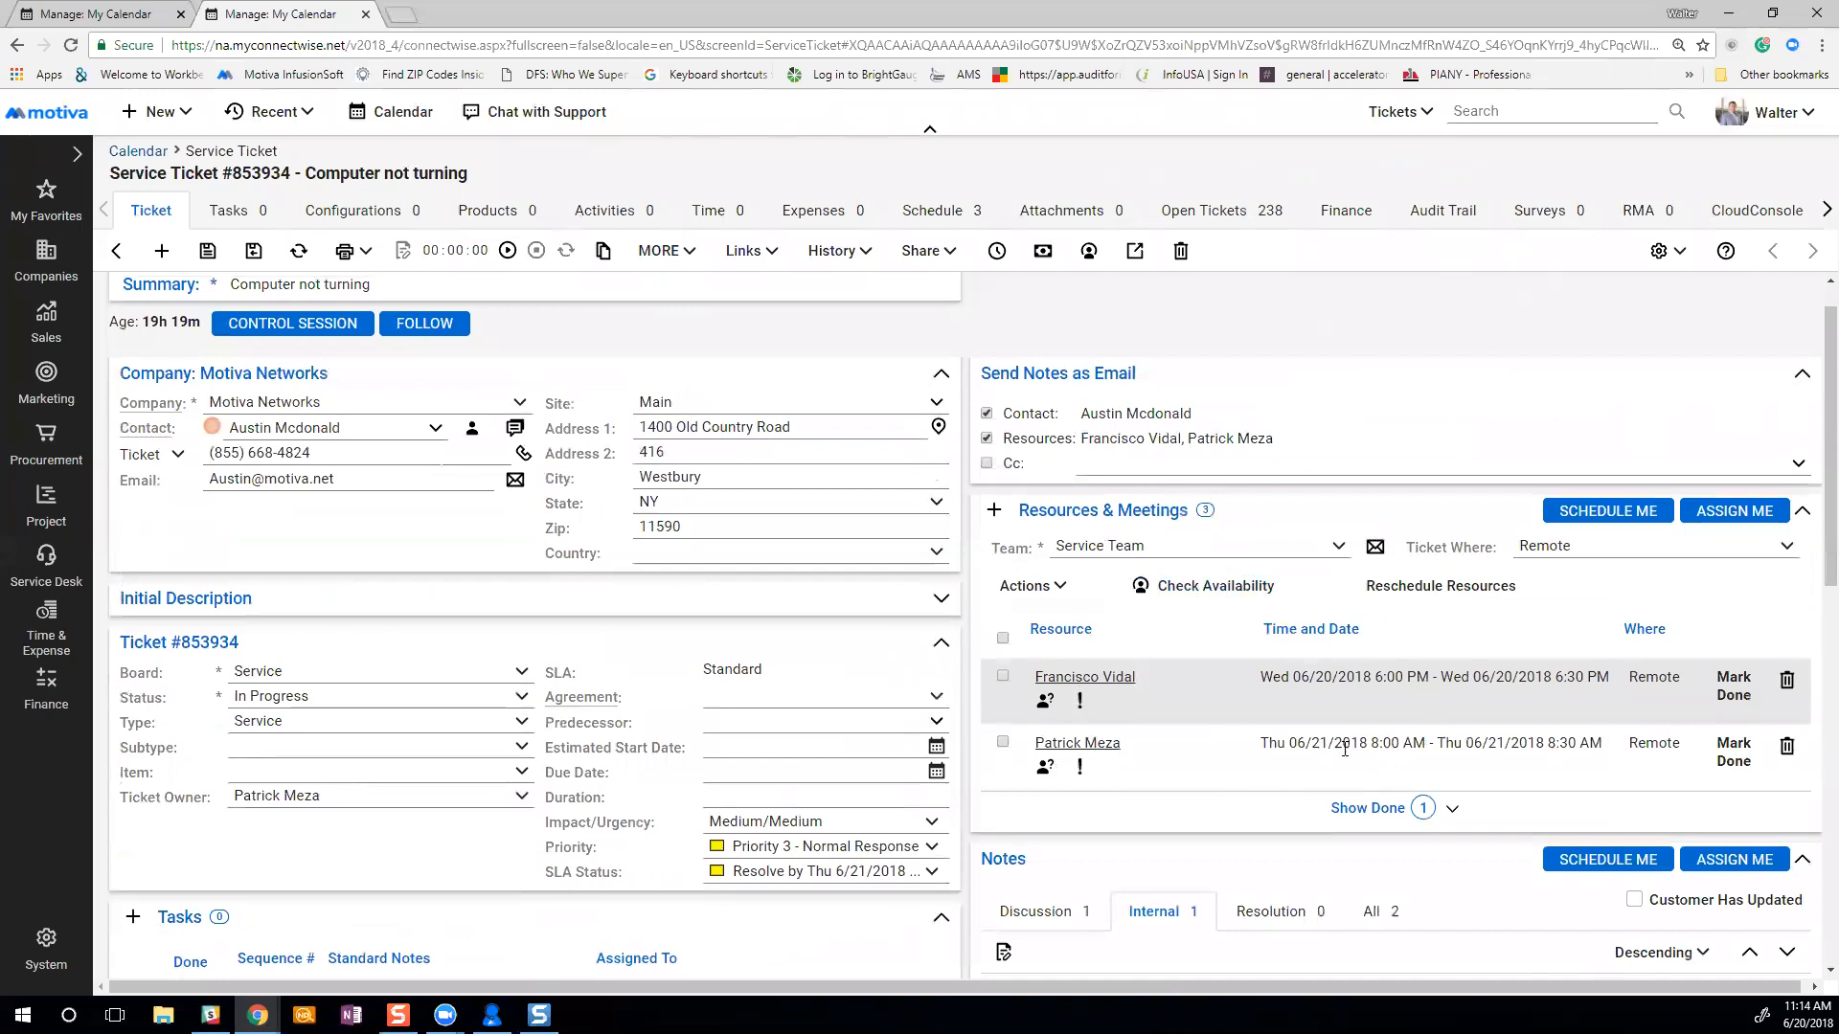
# Open google.com in a new browser tab
pyautogui.click(400, 15)
pyautogui.write('goo')
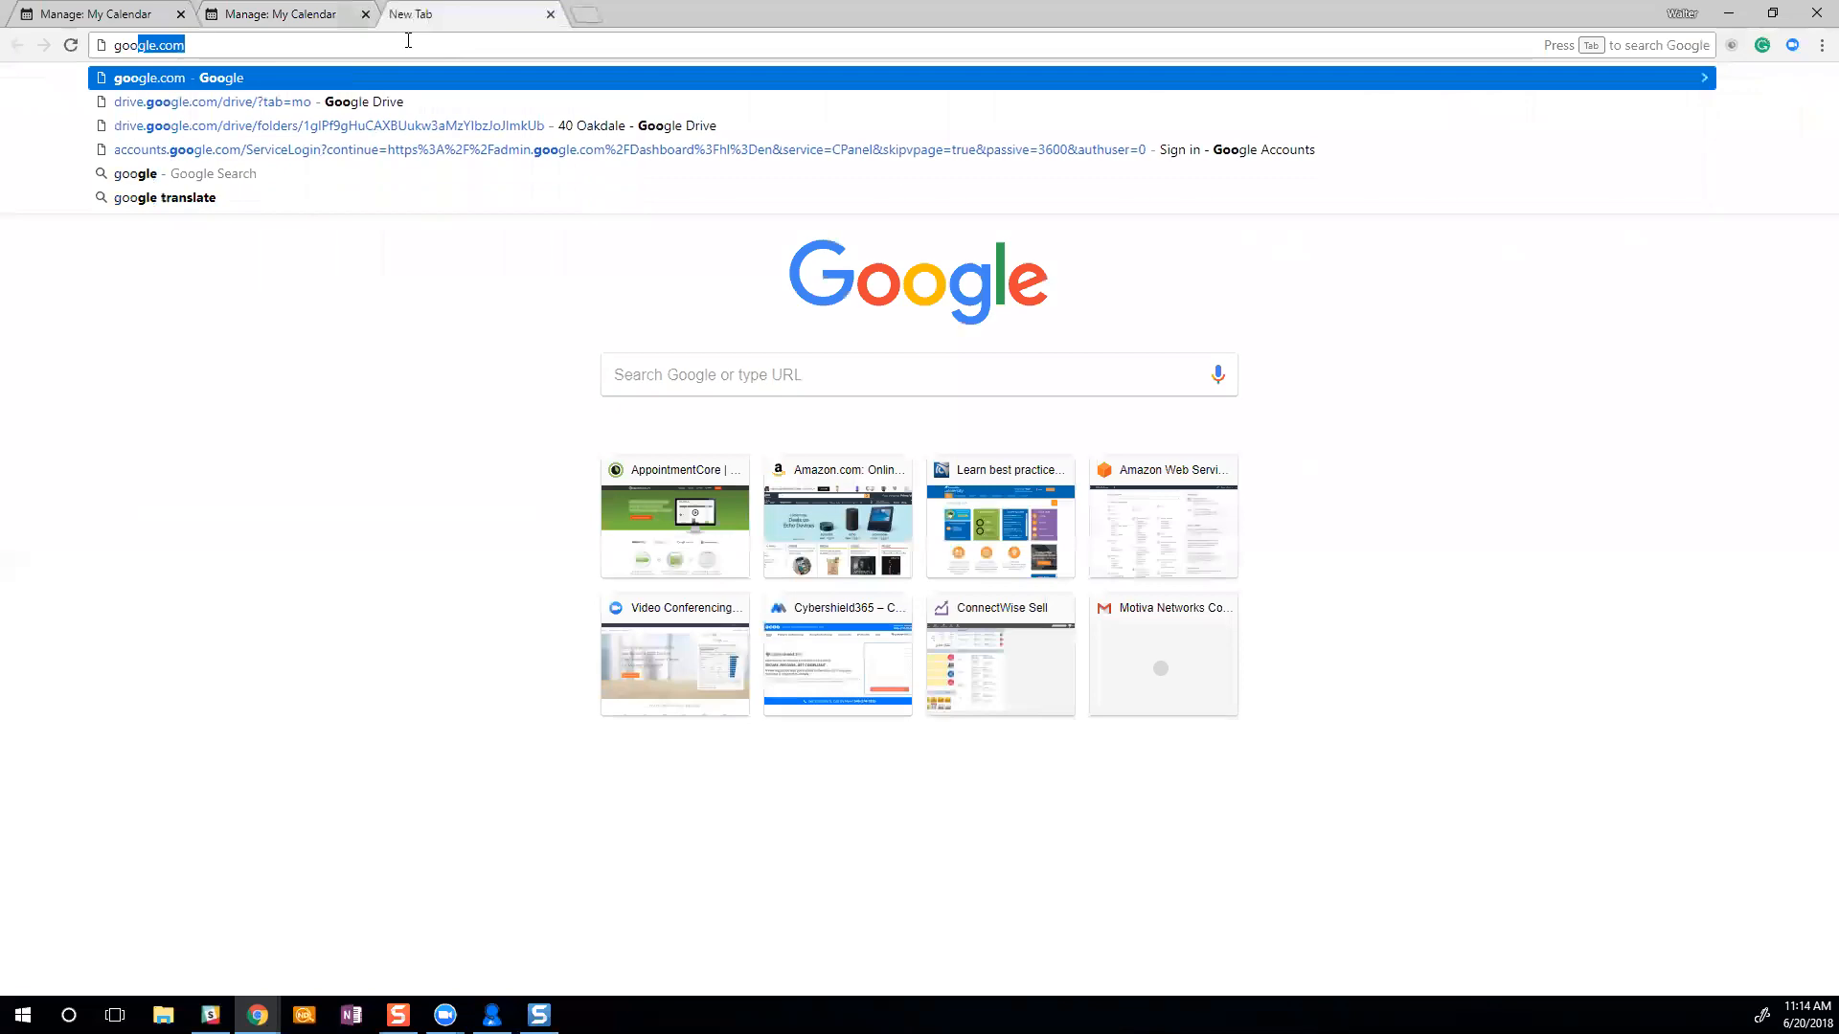
pyautogui.press('Return')
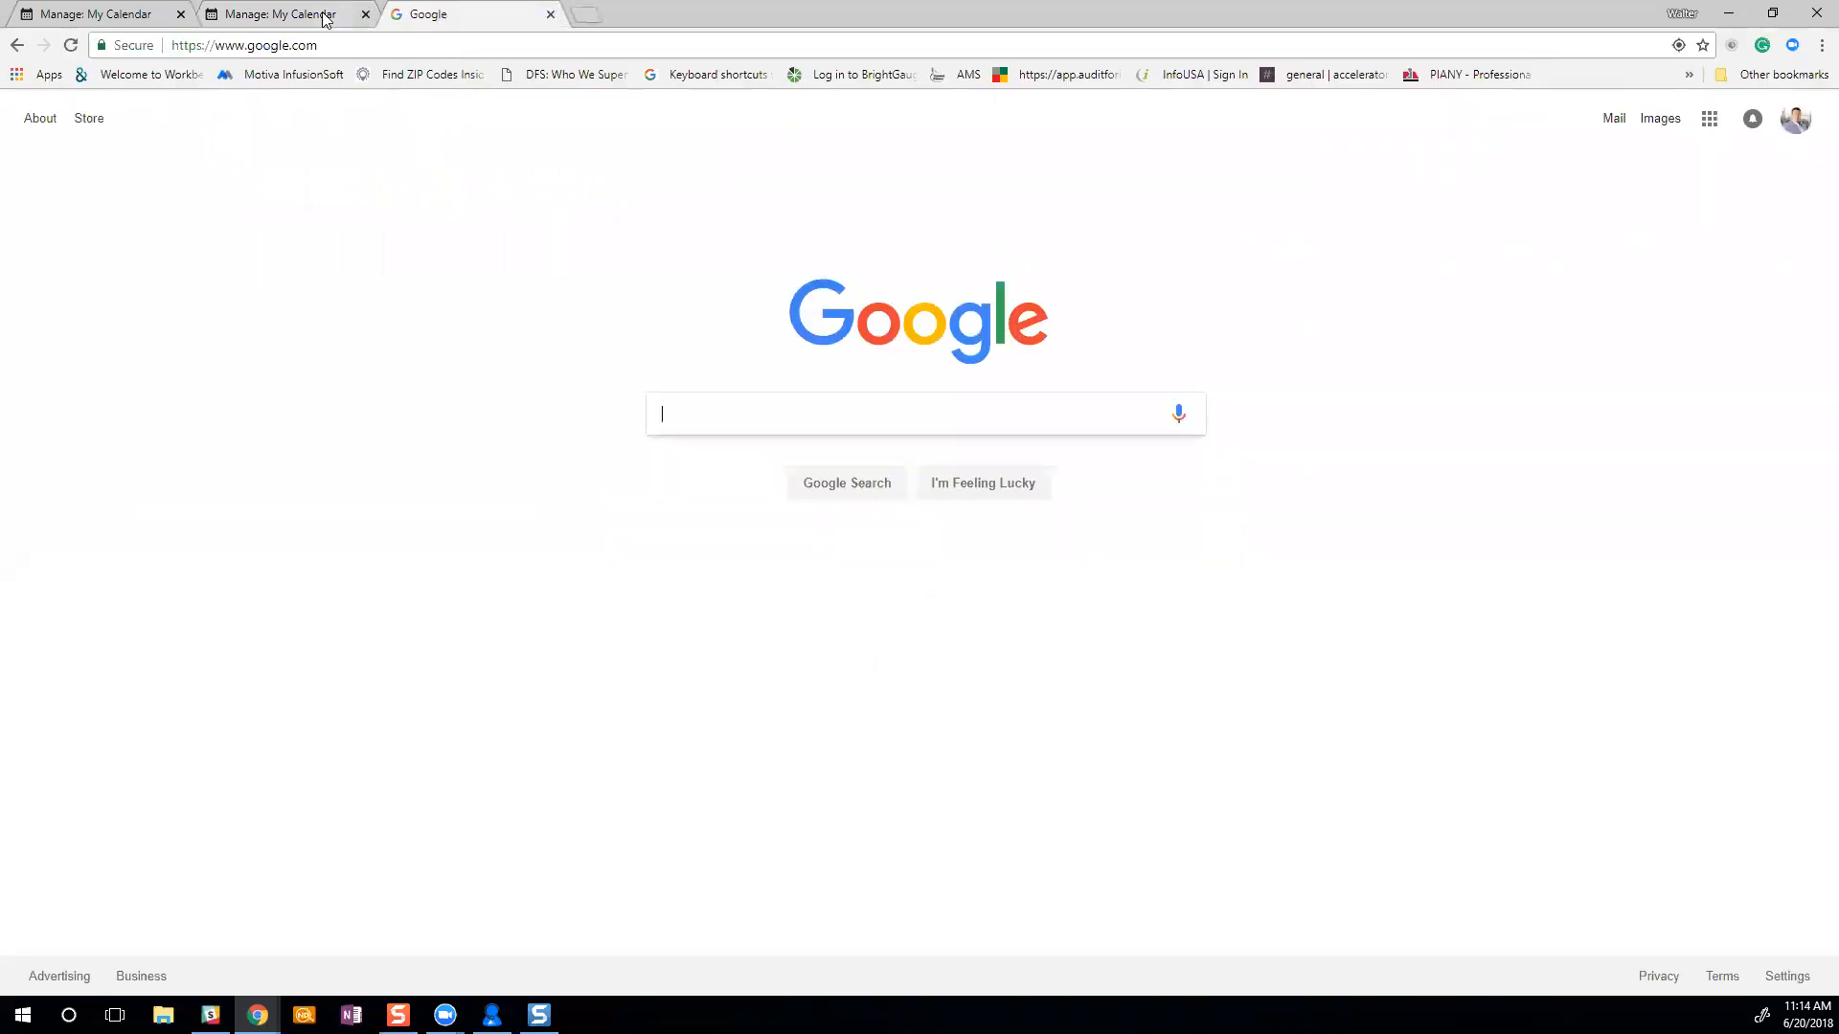
# Return to the ConnectWise tab and go to the weekly schedule calendar
pyautogui.click(322, 14)
pyautogui.click(134, 15)
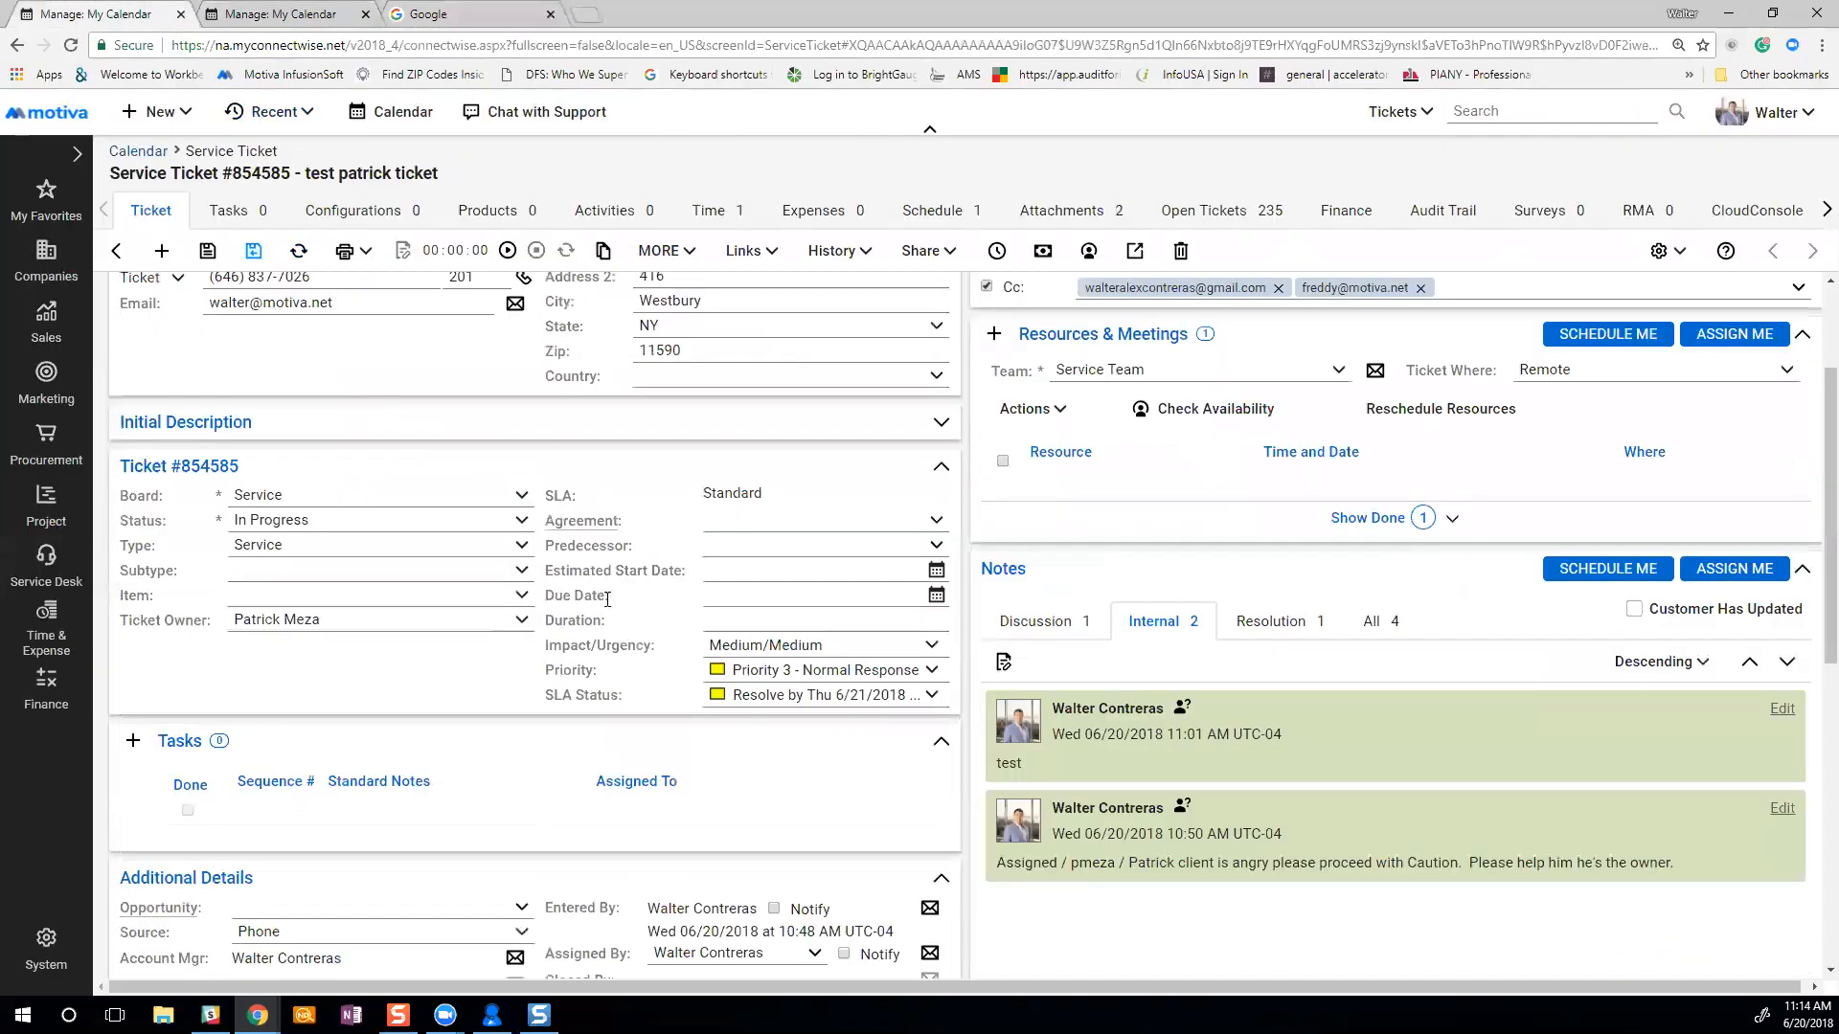
pyautogui.click(147, 153)
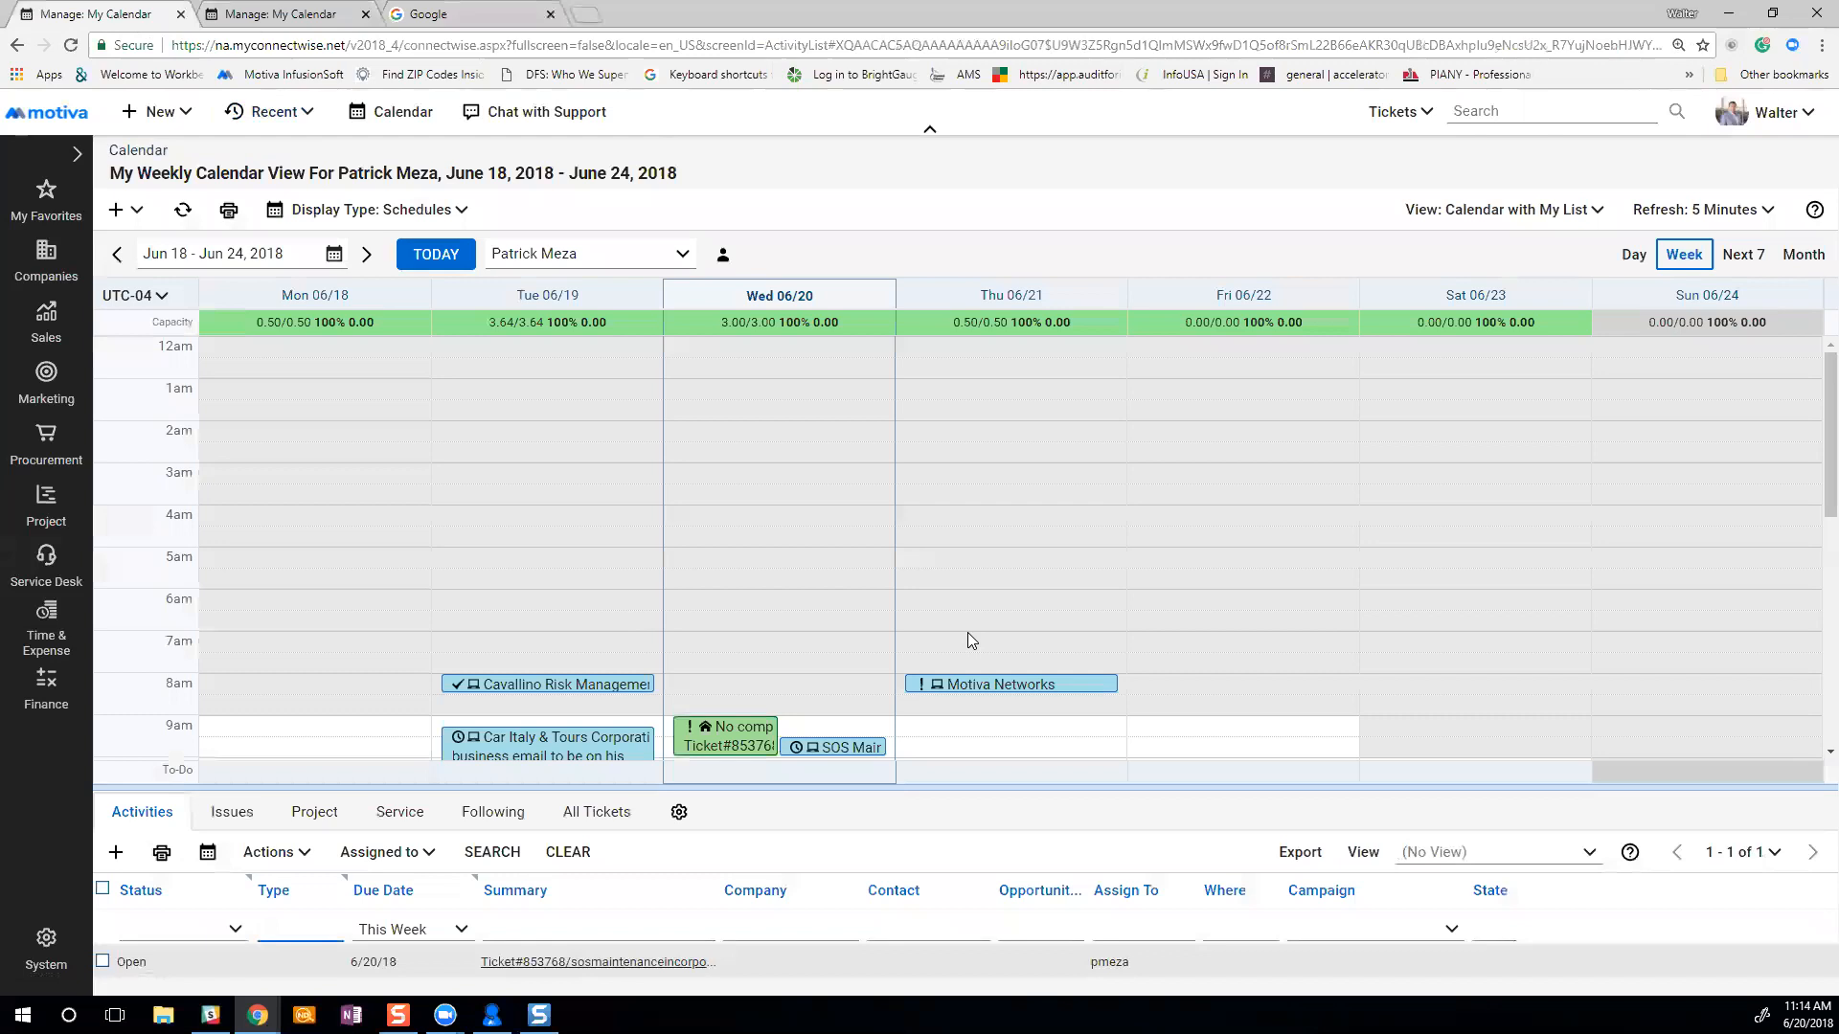
# Open ticket #853934 from the Thursday 8 AM Motiva Networks calendar entry's options
pyautogui.click(963, 487)
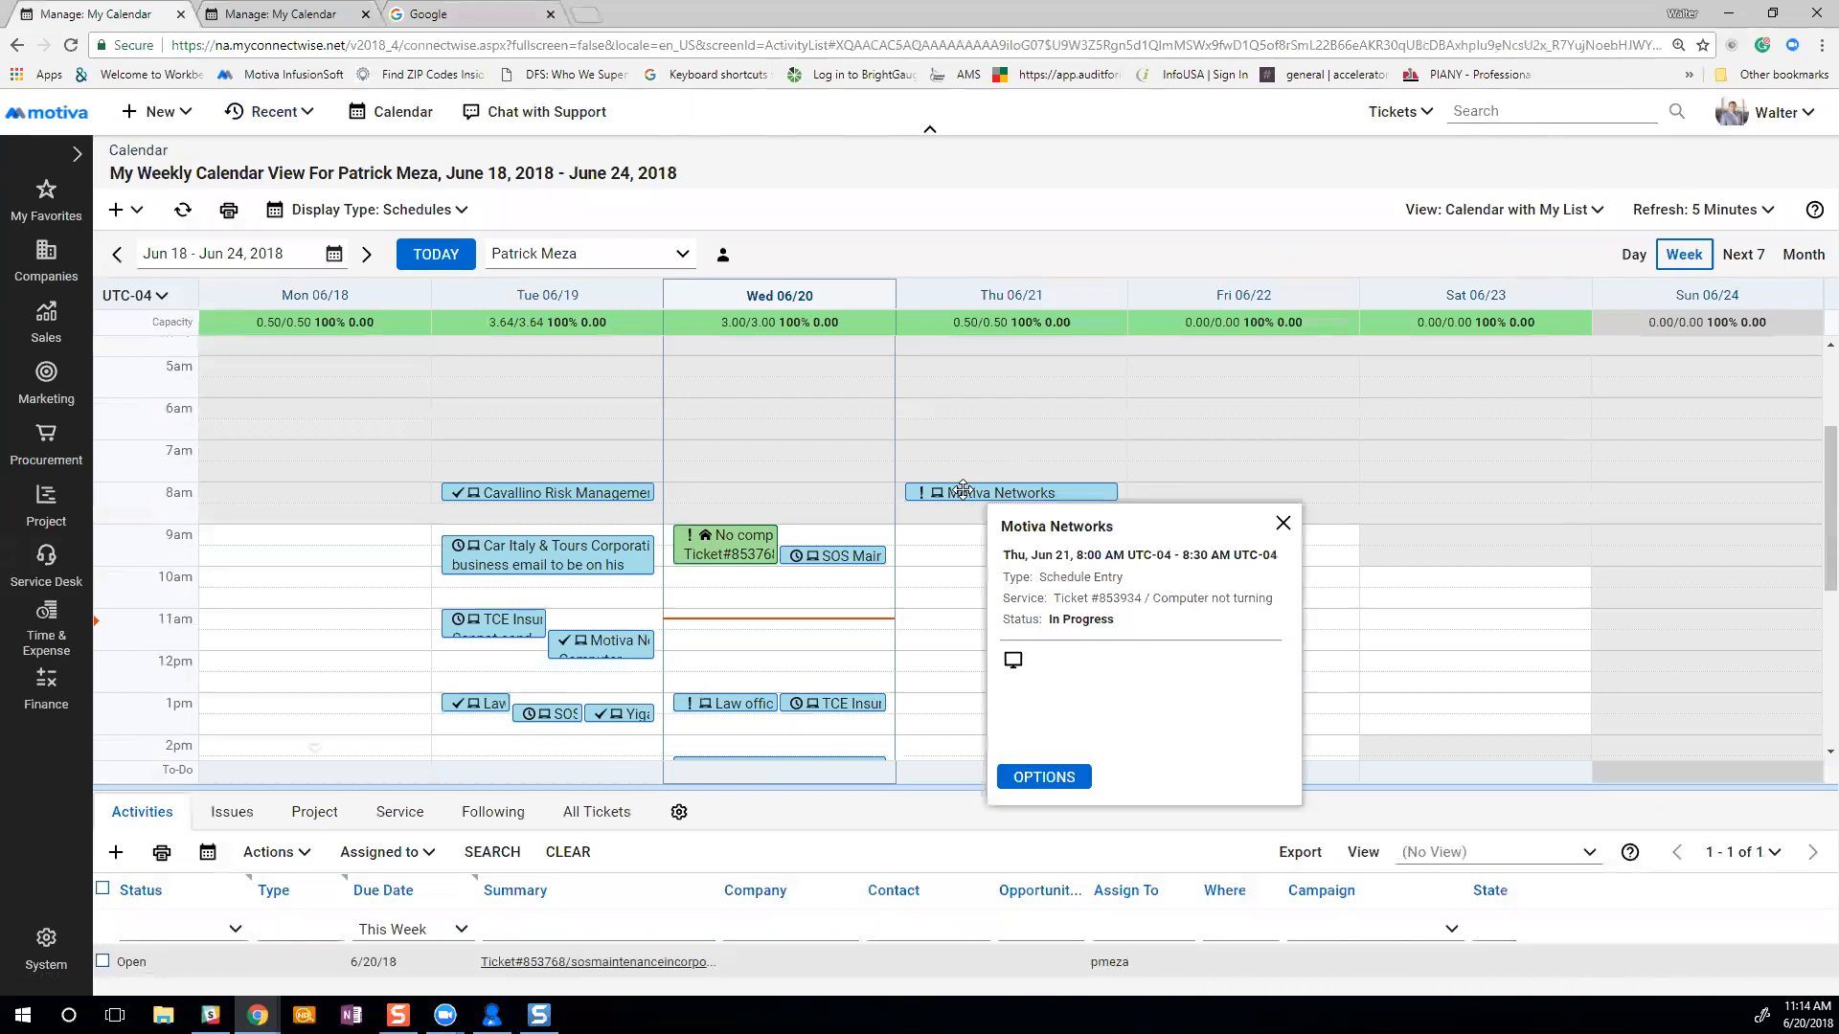
pyautogui.click(1054, 778)
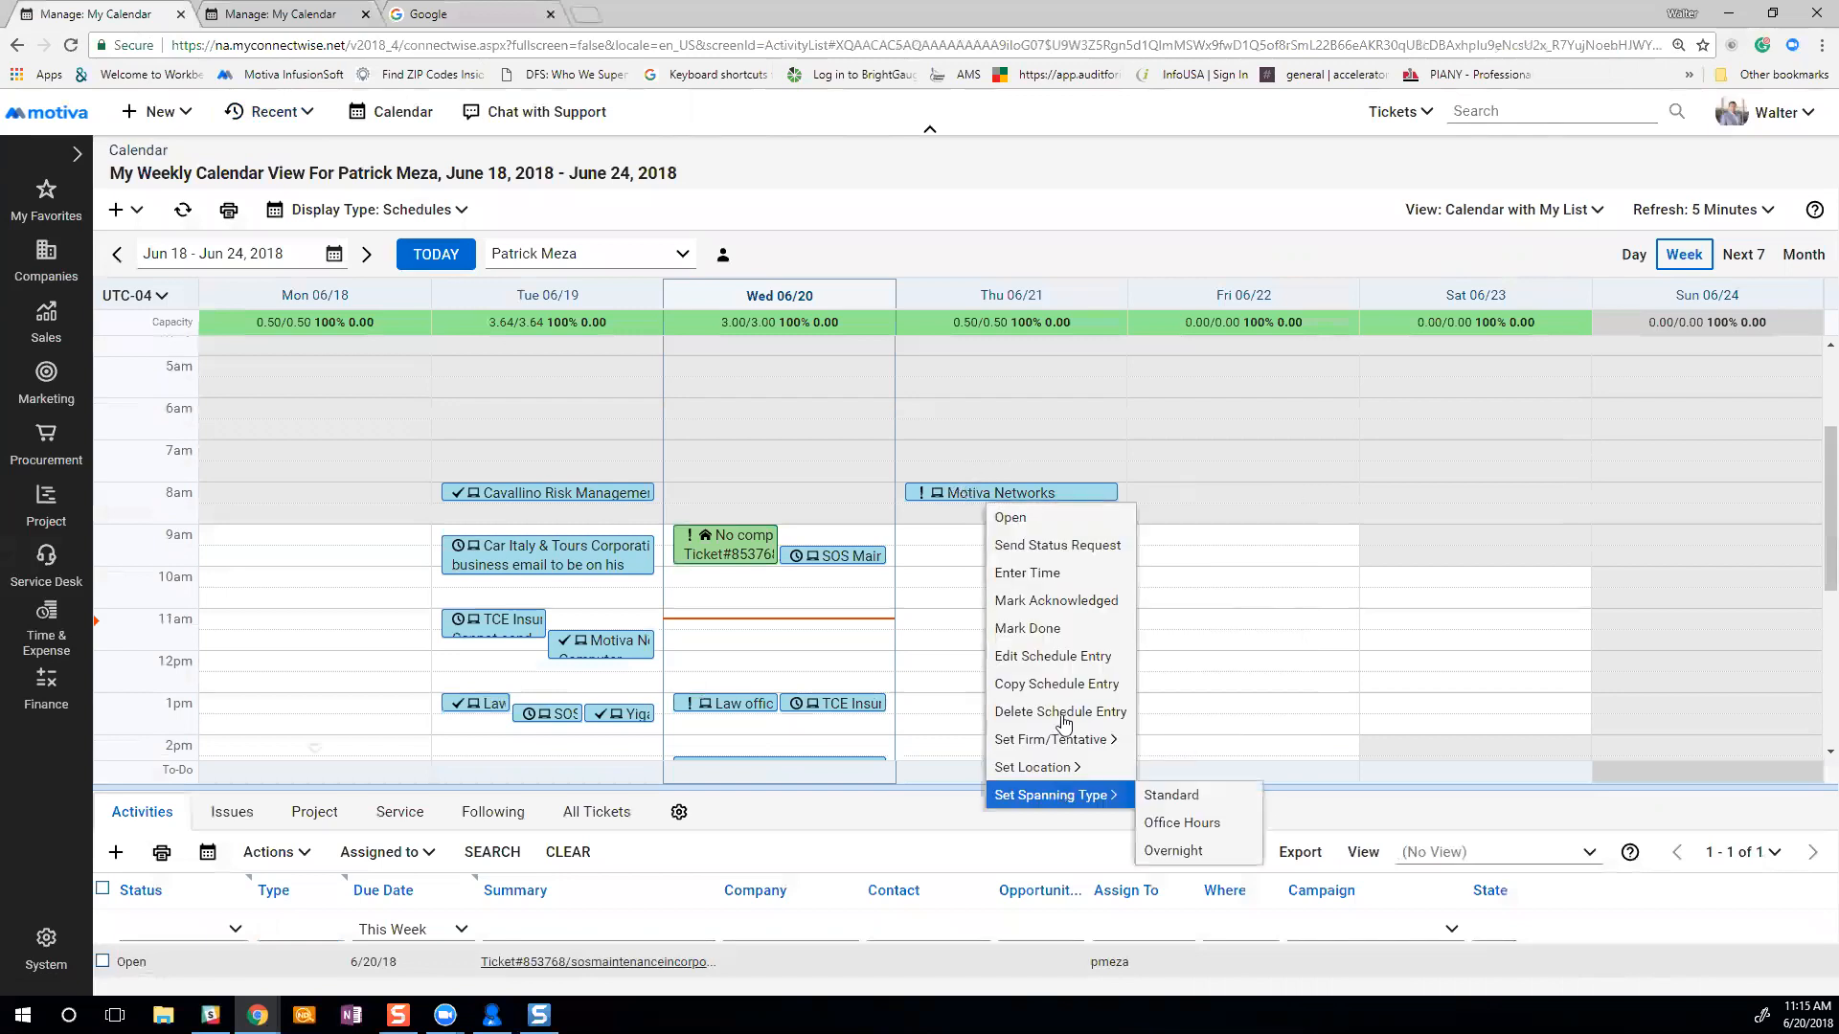
pyautogui.click(1051, 520)
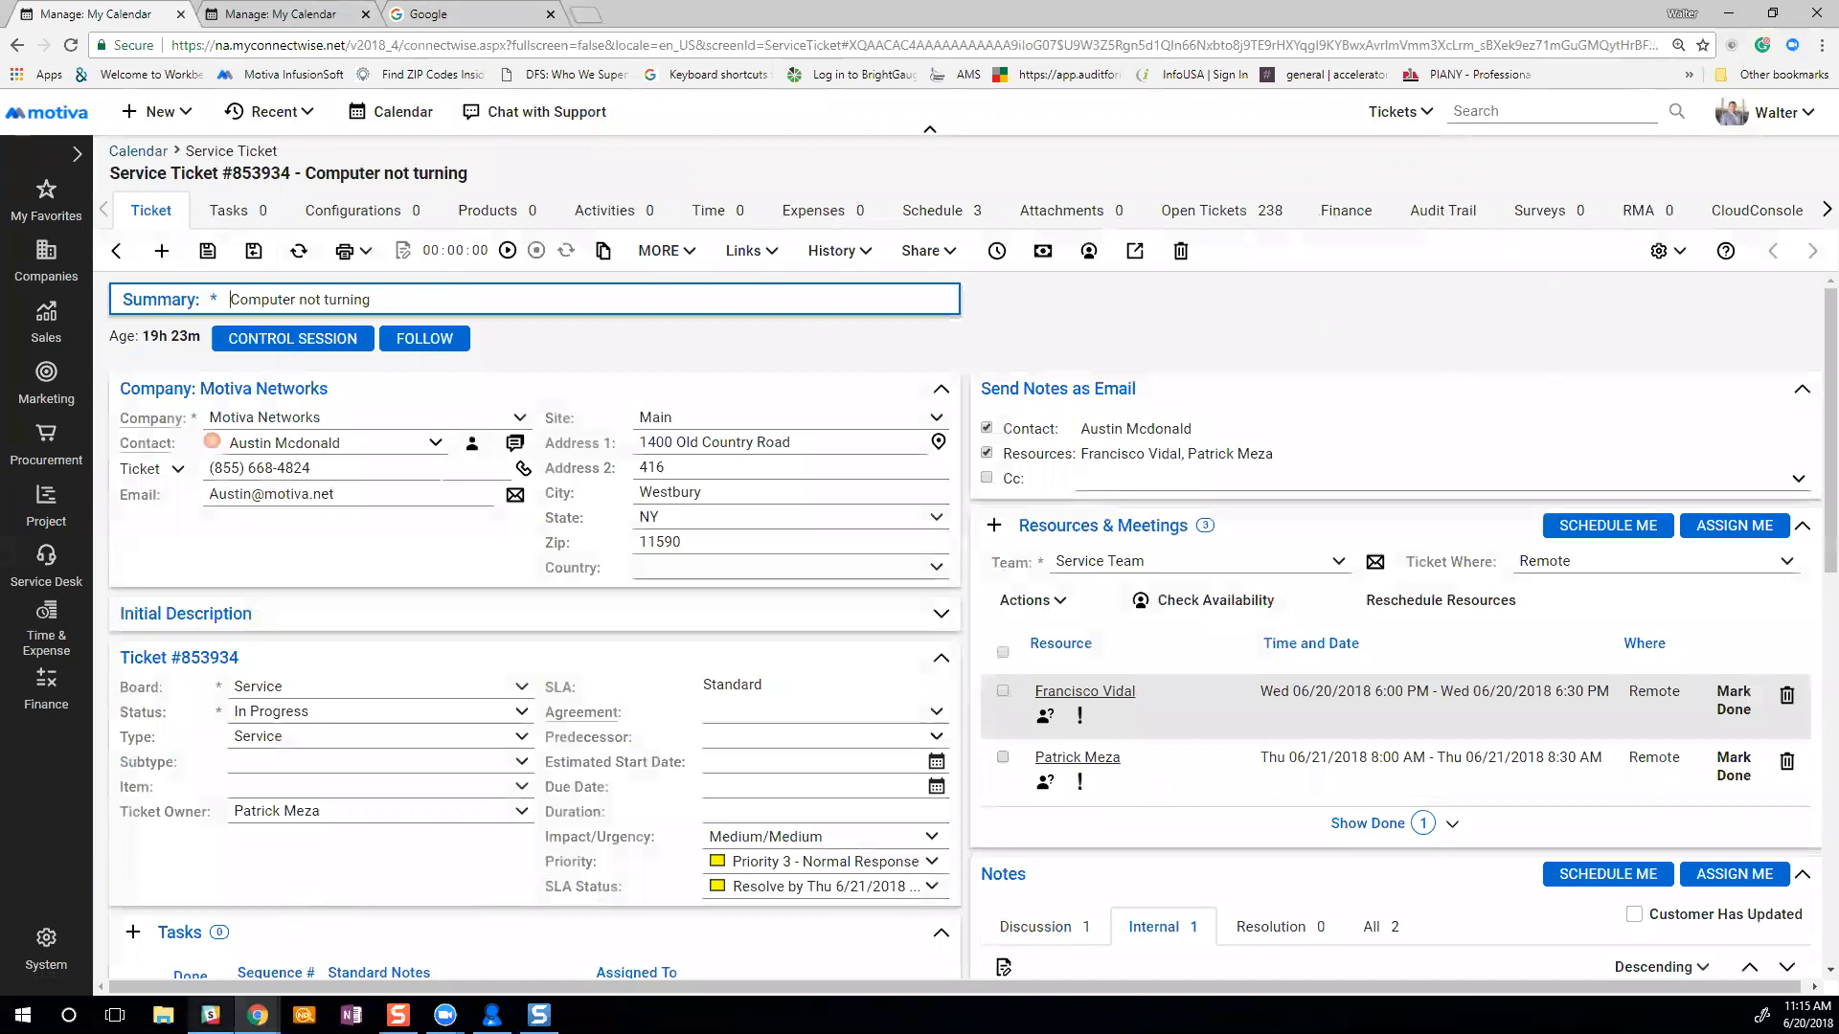
# Bring Slack's motivahelpdesk channel onto the screen over the ticket
pyautogui.hotkey('alt', 'Tab')
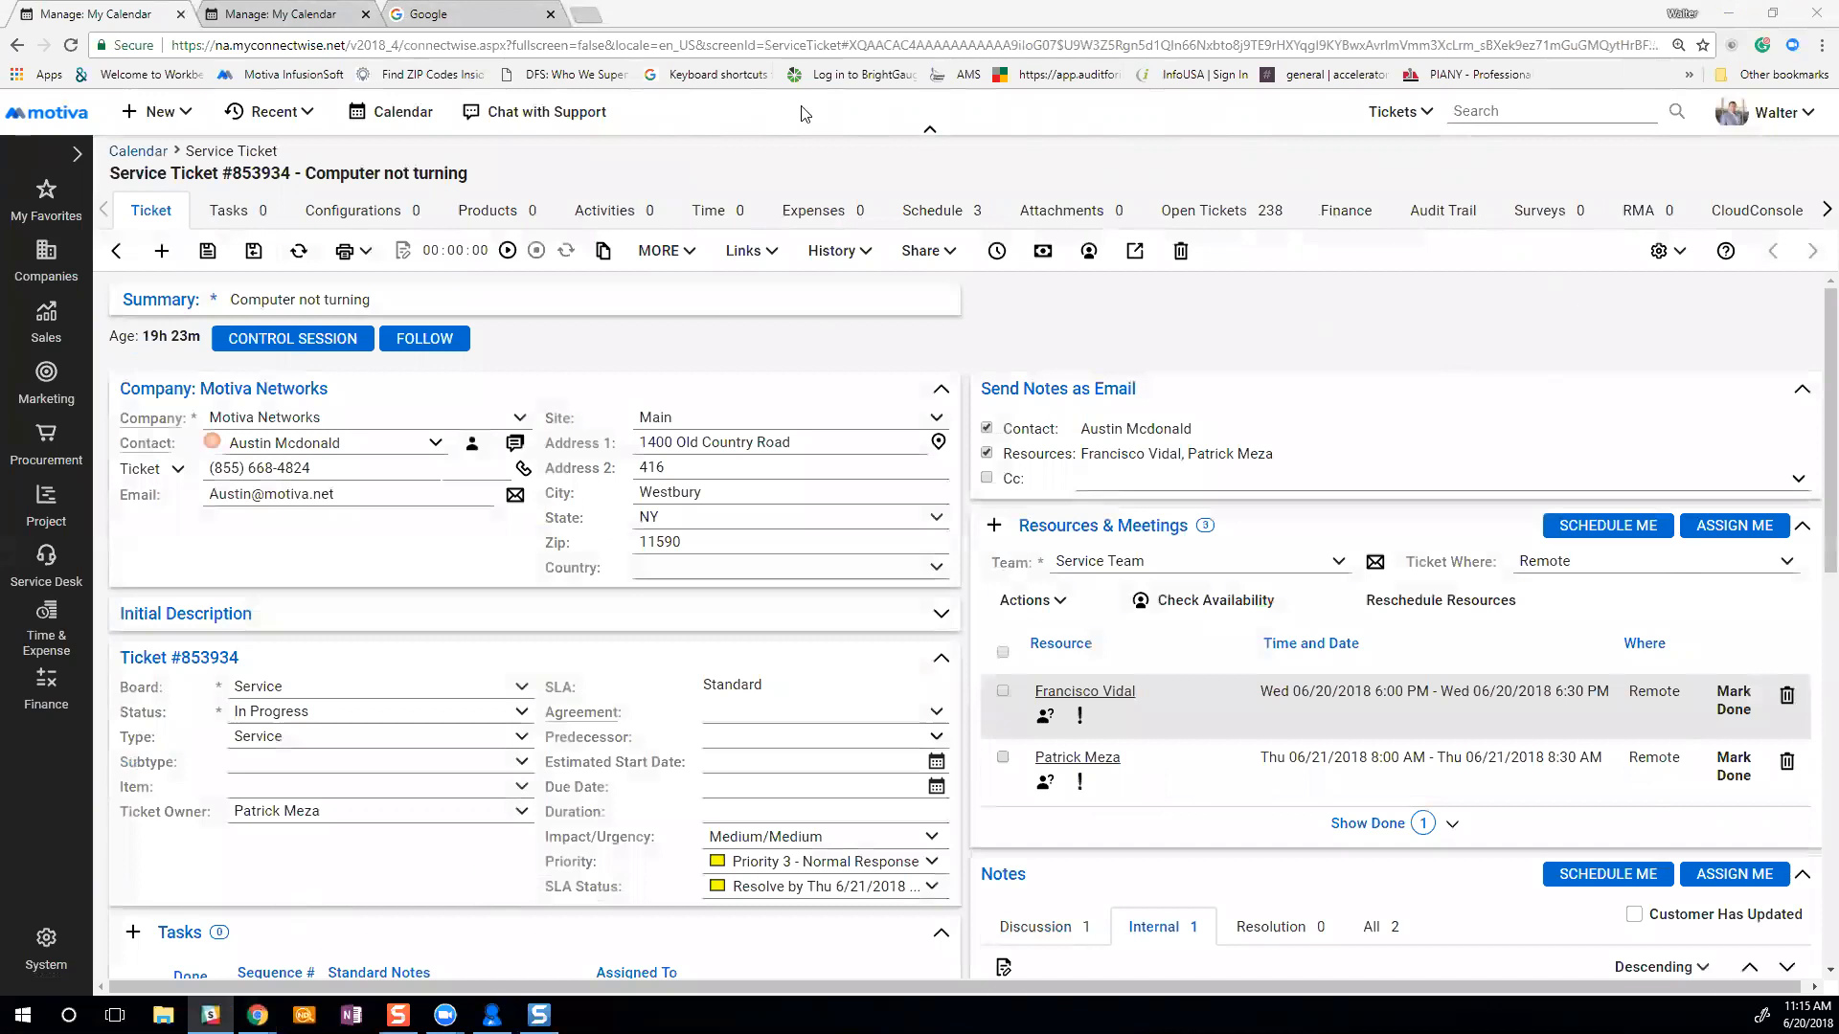
pyautogui.moveTo(803, 0); pyautogui.dragTo(803, 110)
pyautogui.scroll(-1, 539, 639)
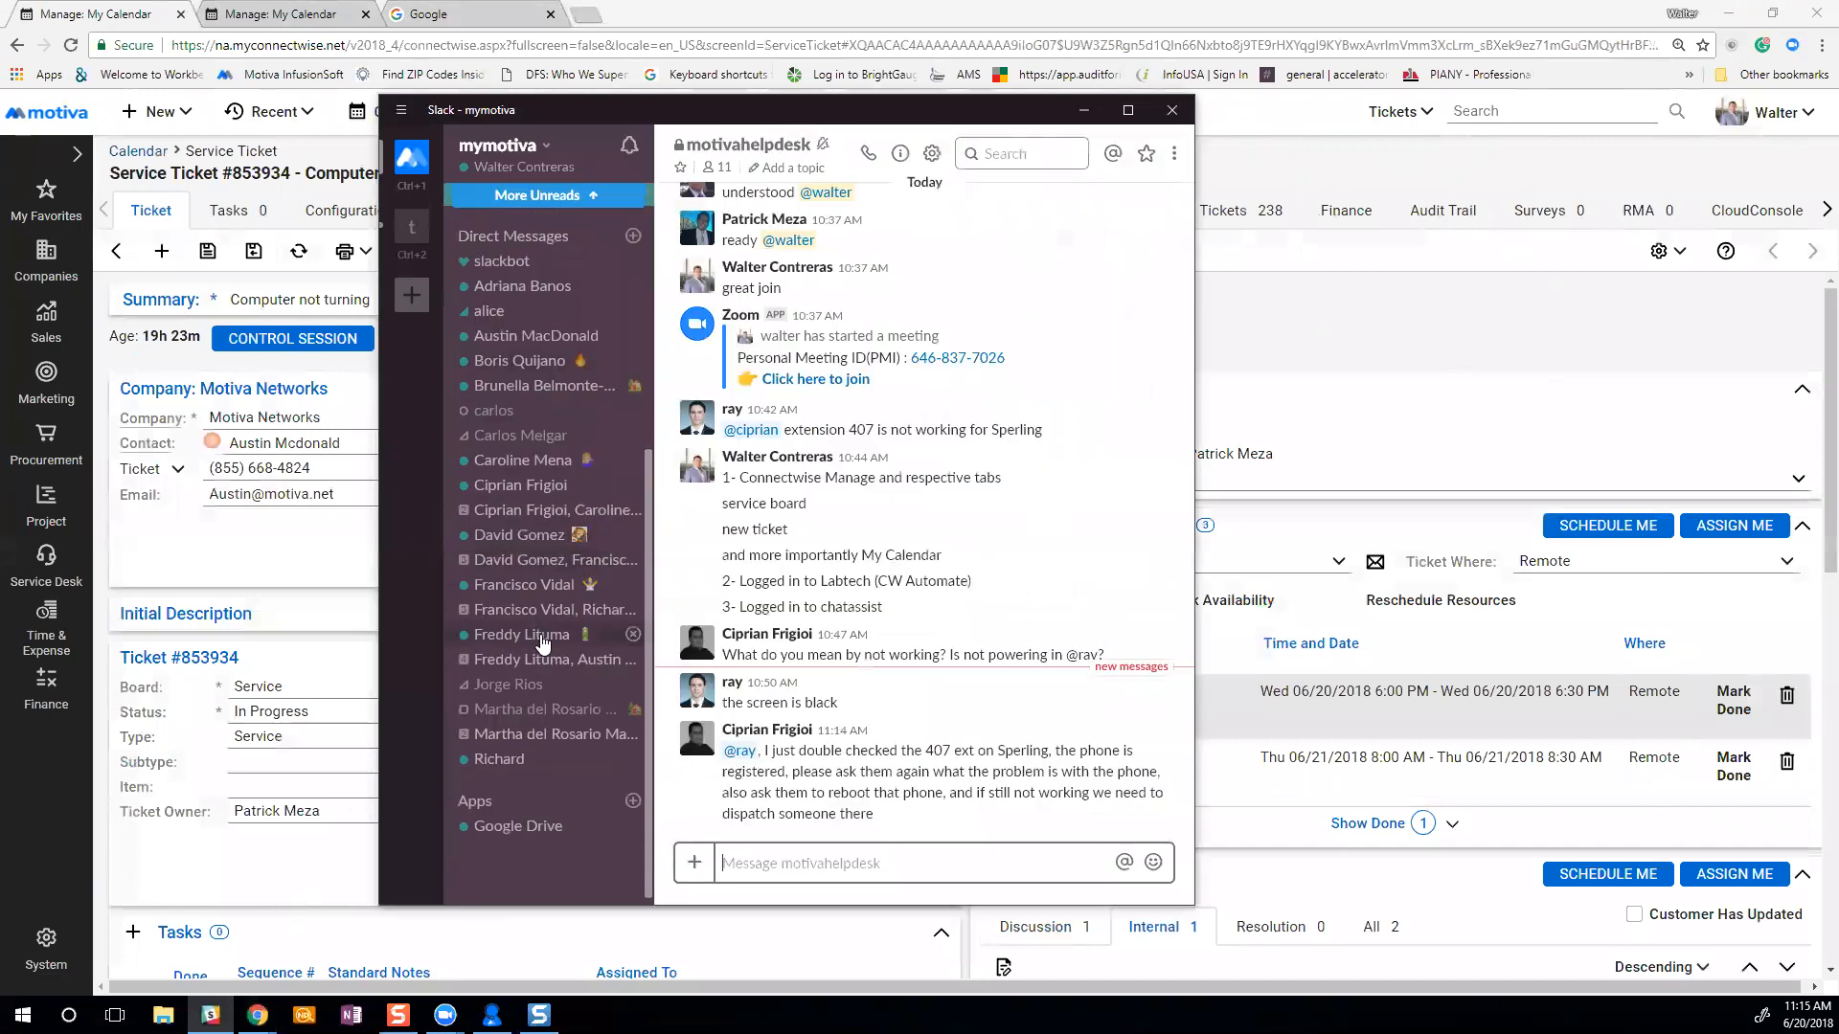
# Ask the technician by Slack direct message how the restart went, then move Slack off-screen
pyautogui.click(539, 584)
pyautogui.write('Hey Vidal how tt')
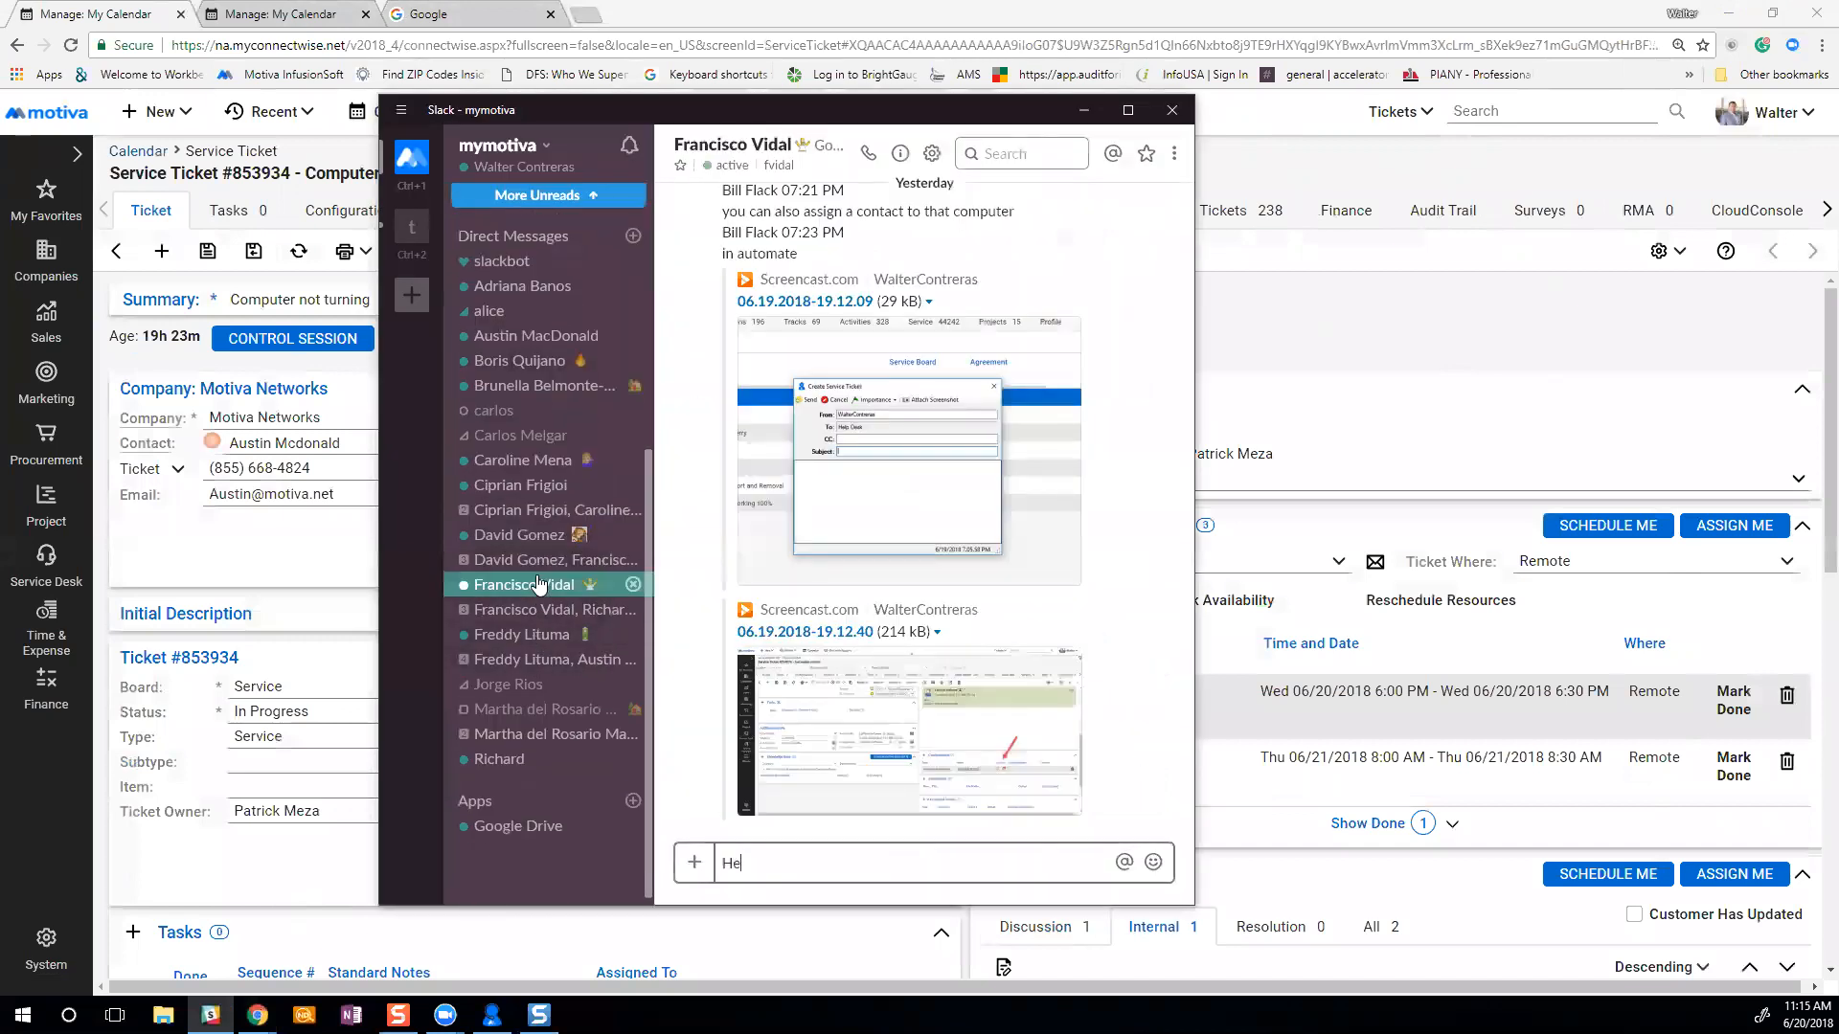
pyautogui.press('BackSpace')
pyautogui.press('BackSpace')
pyautogui.write('did there')
pyautogui.press('BackSpace')
pyautogui.press('BackSpace')
pyautogui.write('restart go?')
pyautogui.press('Return')
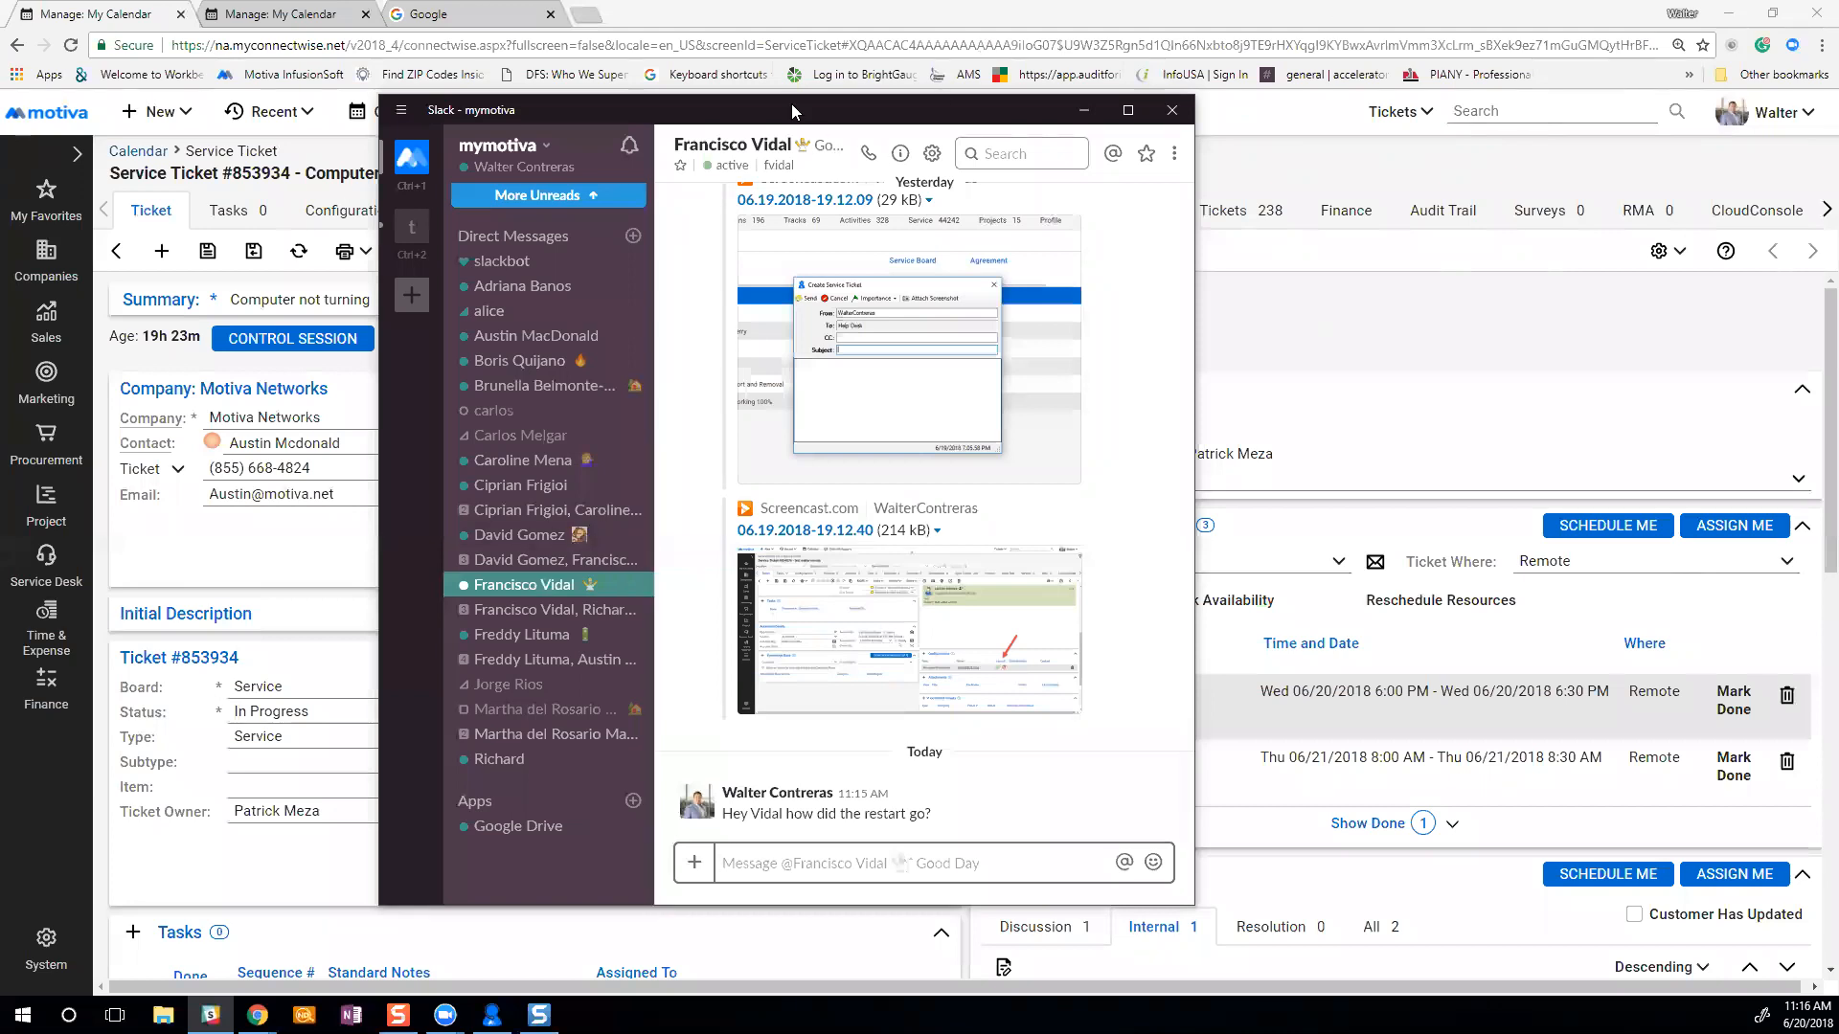
pyautogui.moveTo(783, 116); pyautogui.dragTo(1838, 116)
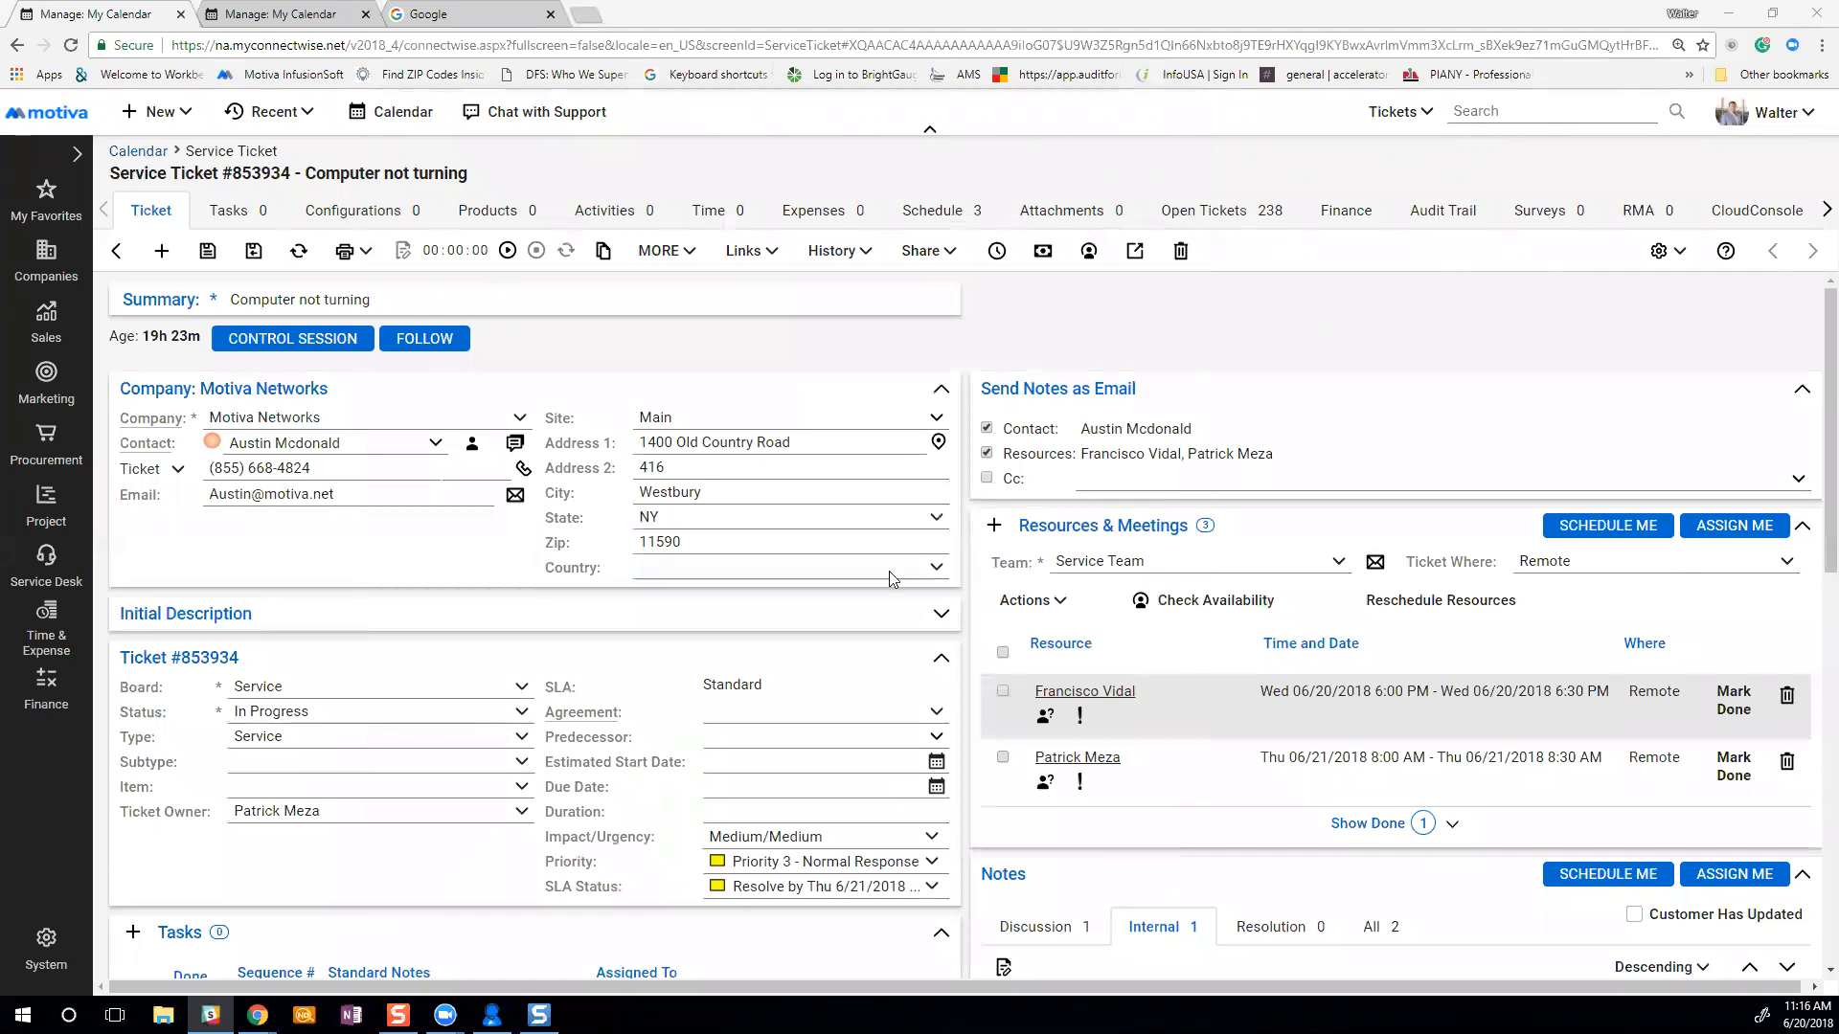
# Check the empty Resolution notes, then preview a new 11:15 AM Admin Do Not Bill time entry and discard it
pyautogui.scroll(-2, 1322, 891)
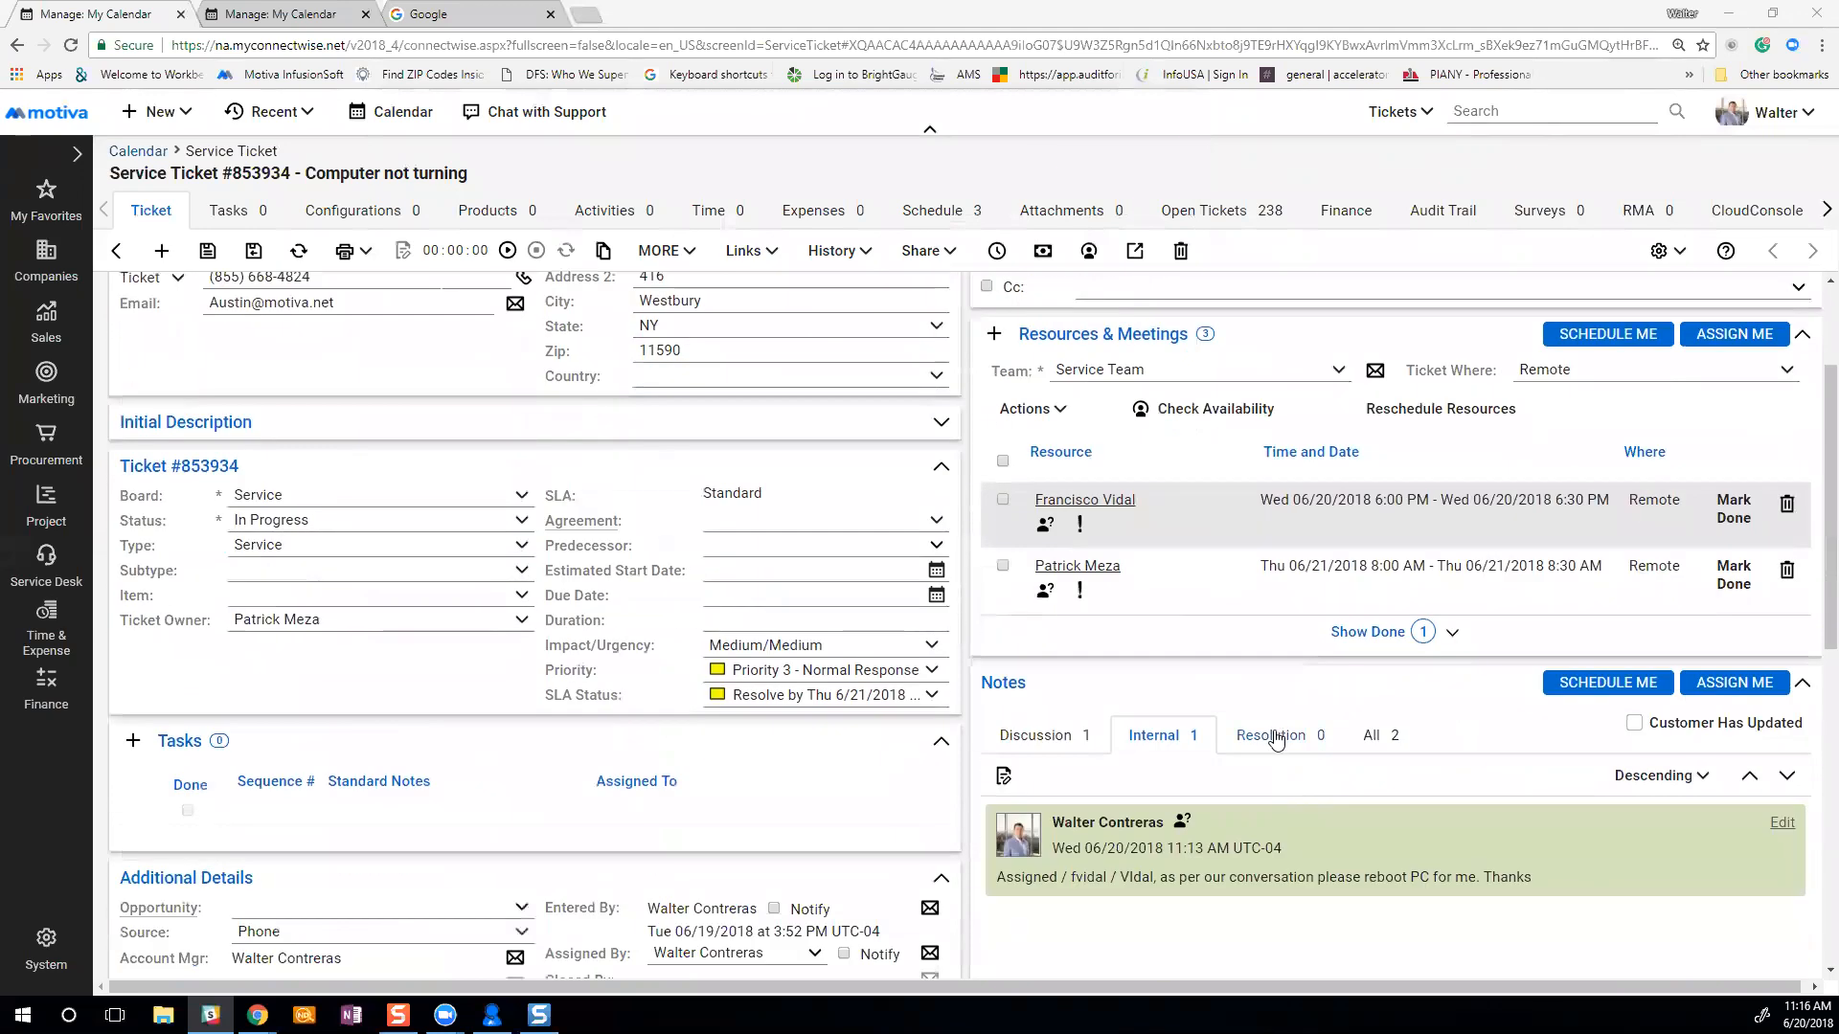
pyautogui.click(1250, 735)
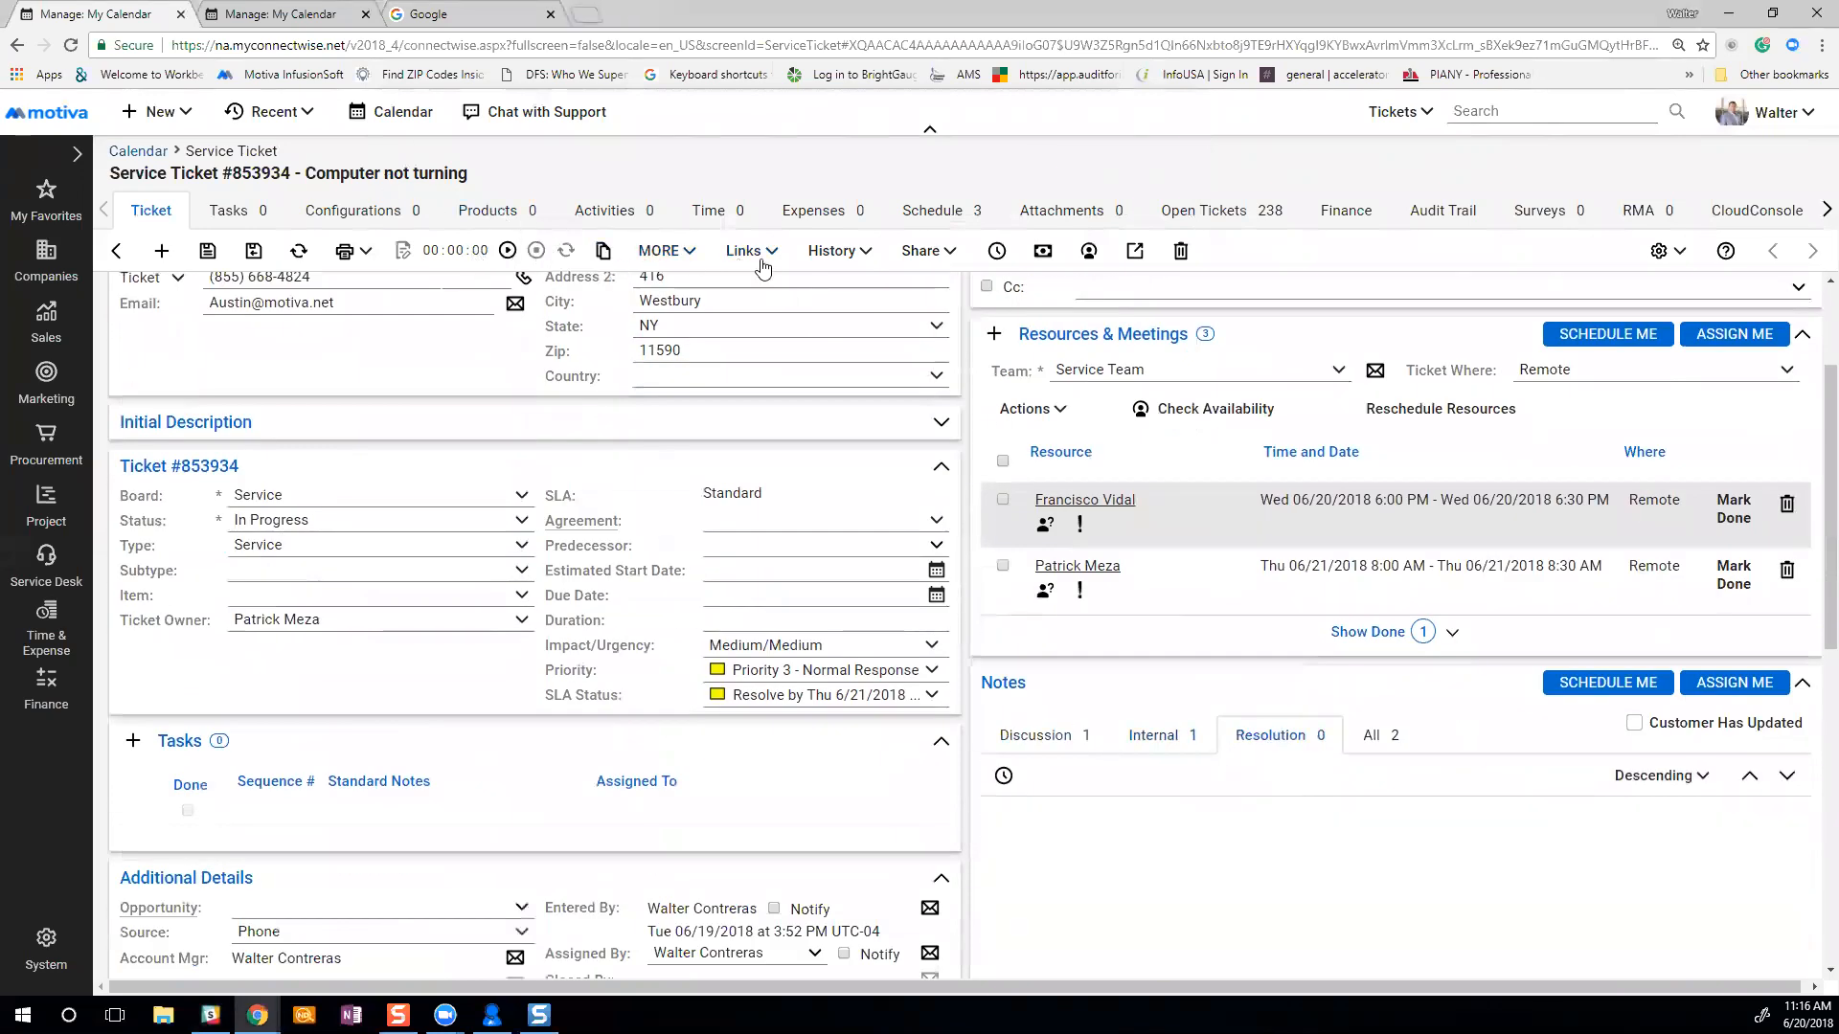
pyautogui.click(996, 251)
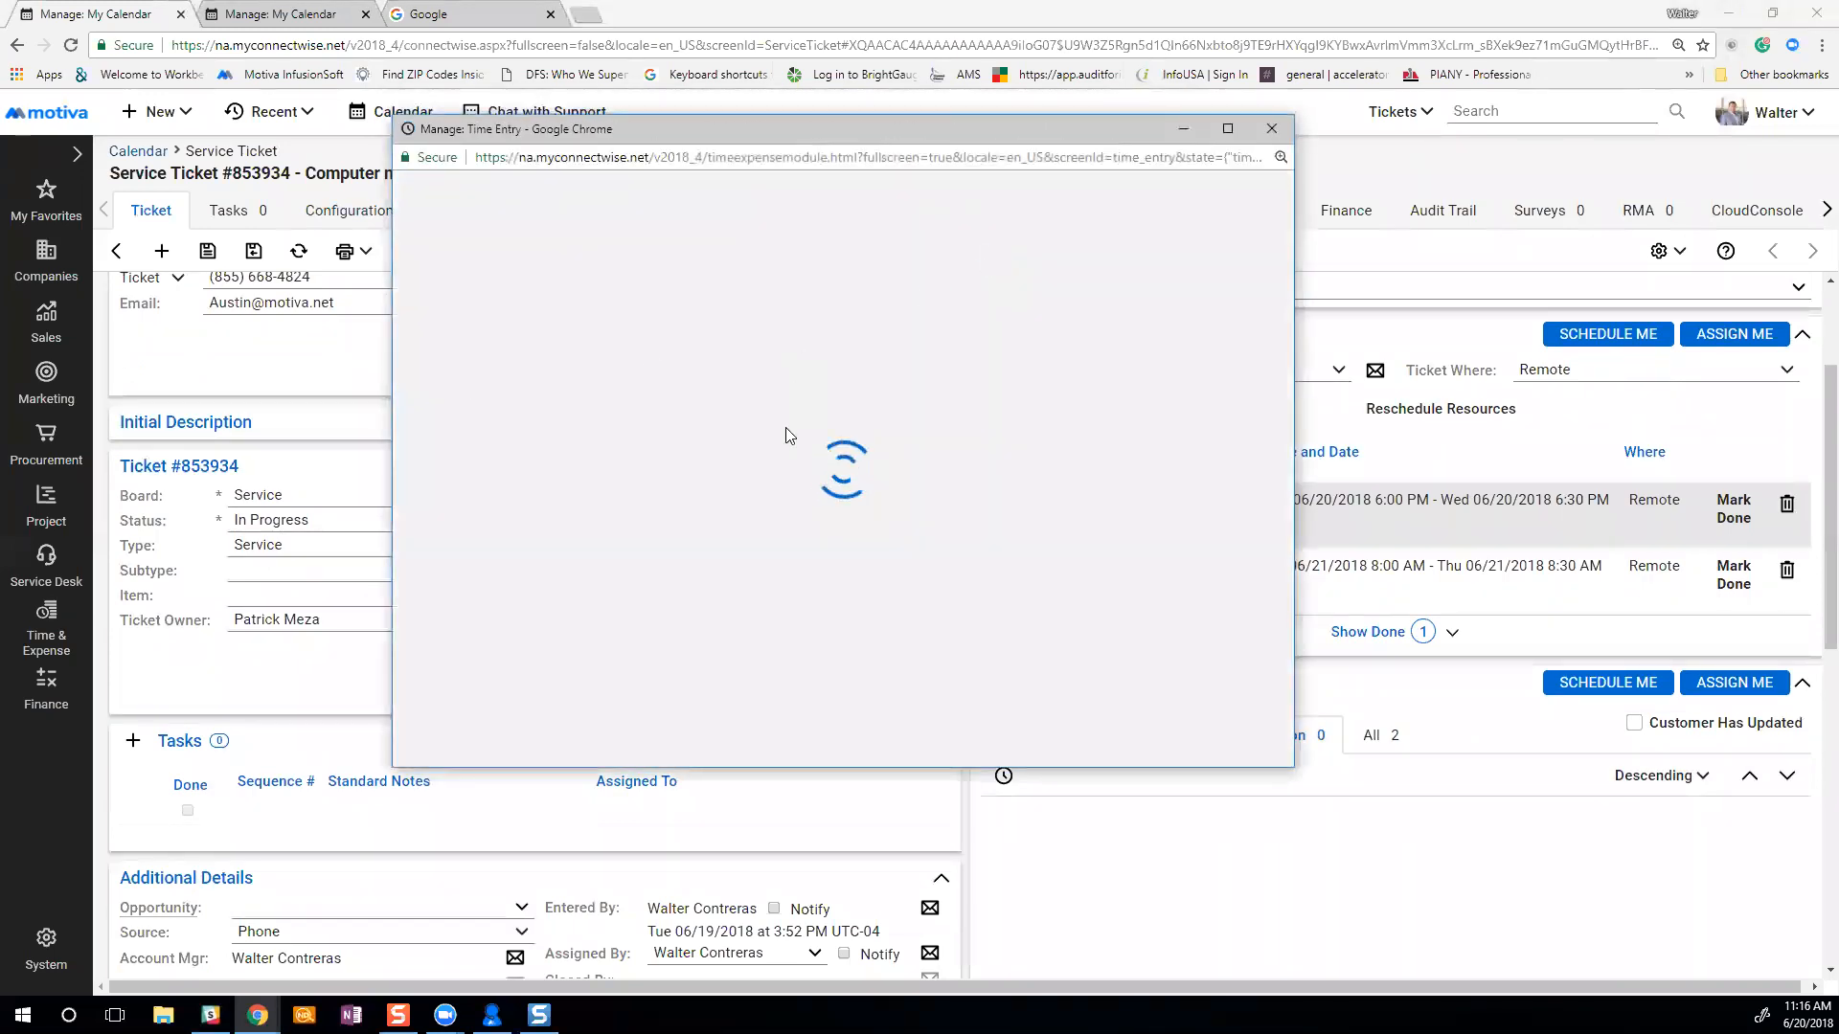
pyautogui.scroll(-3, 787, 459)
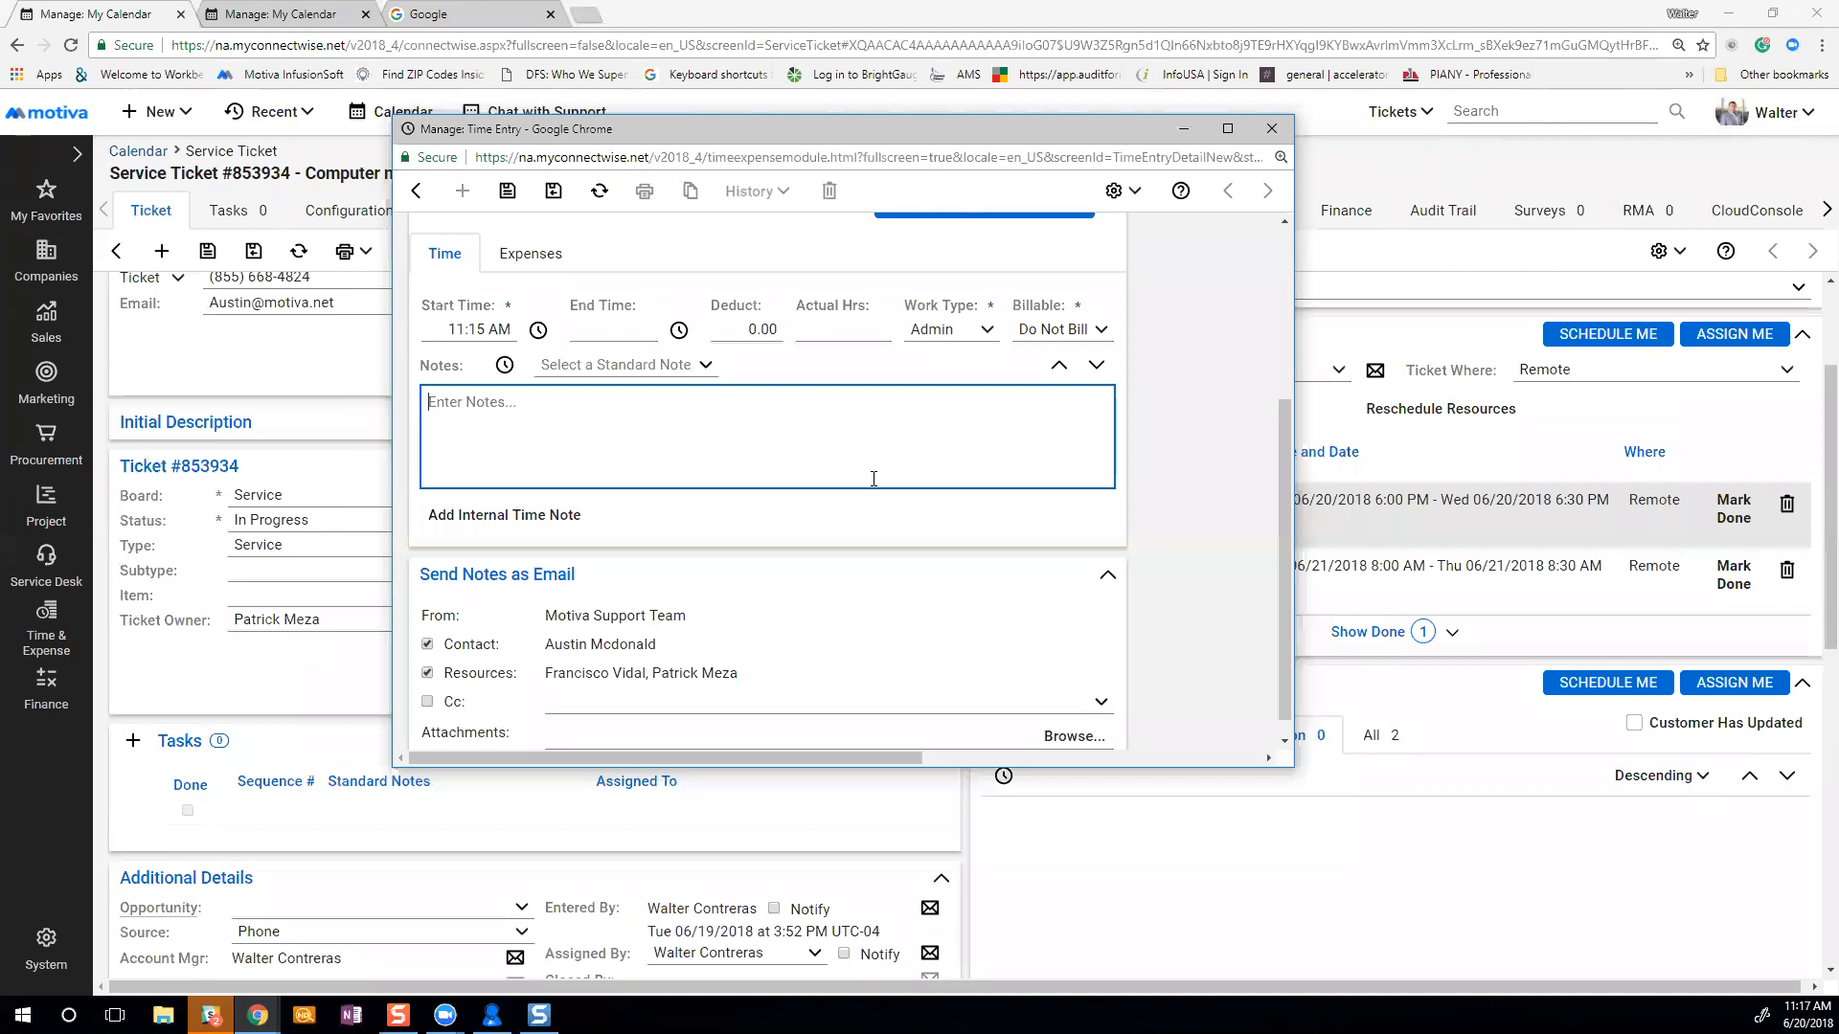
pyautogui.click(1273, 131)
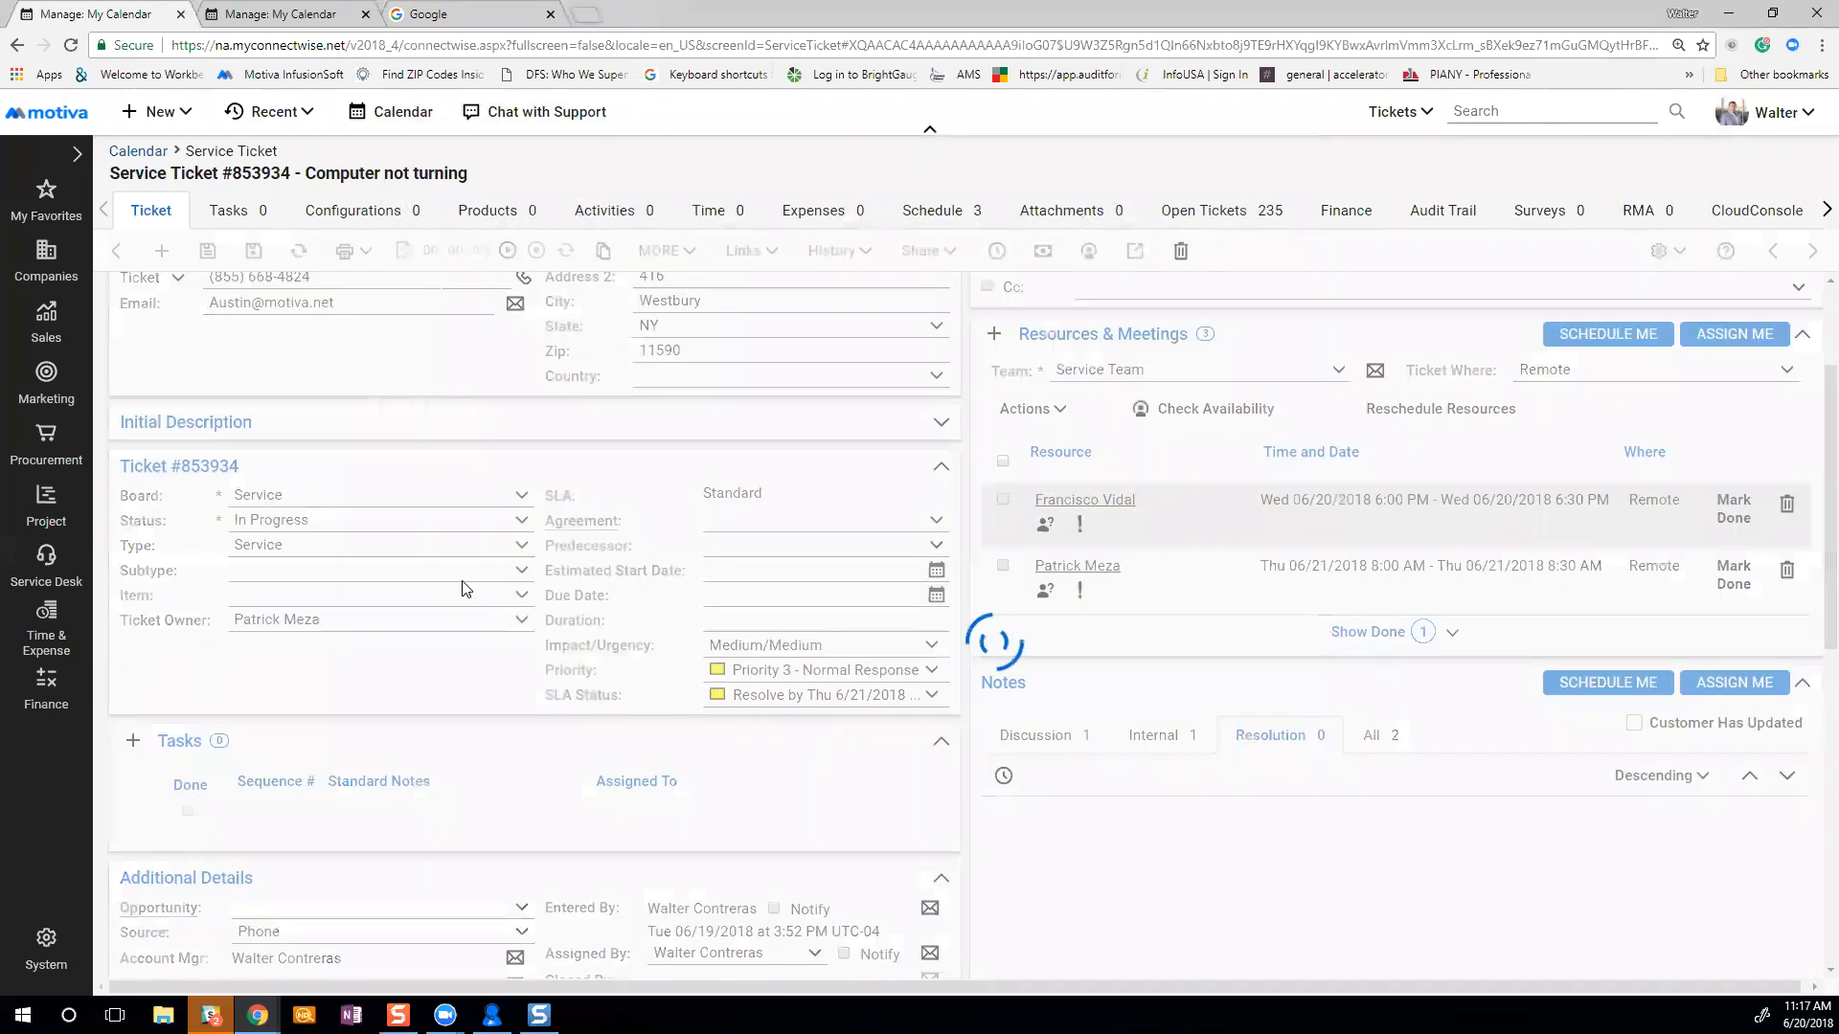
# Set ticket #853934's status to Closed - Confirmed and save the ticket
pyautogui.click(521, 520)
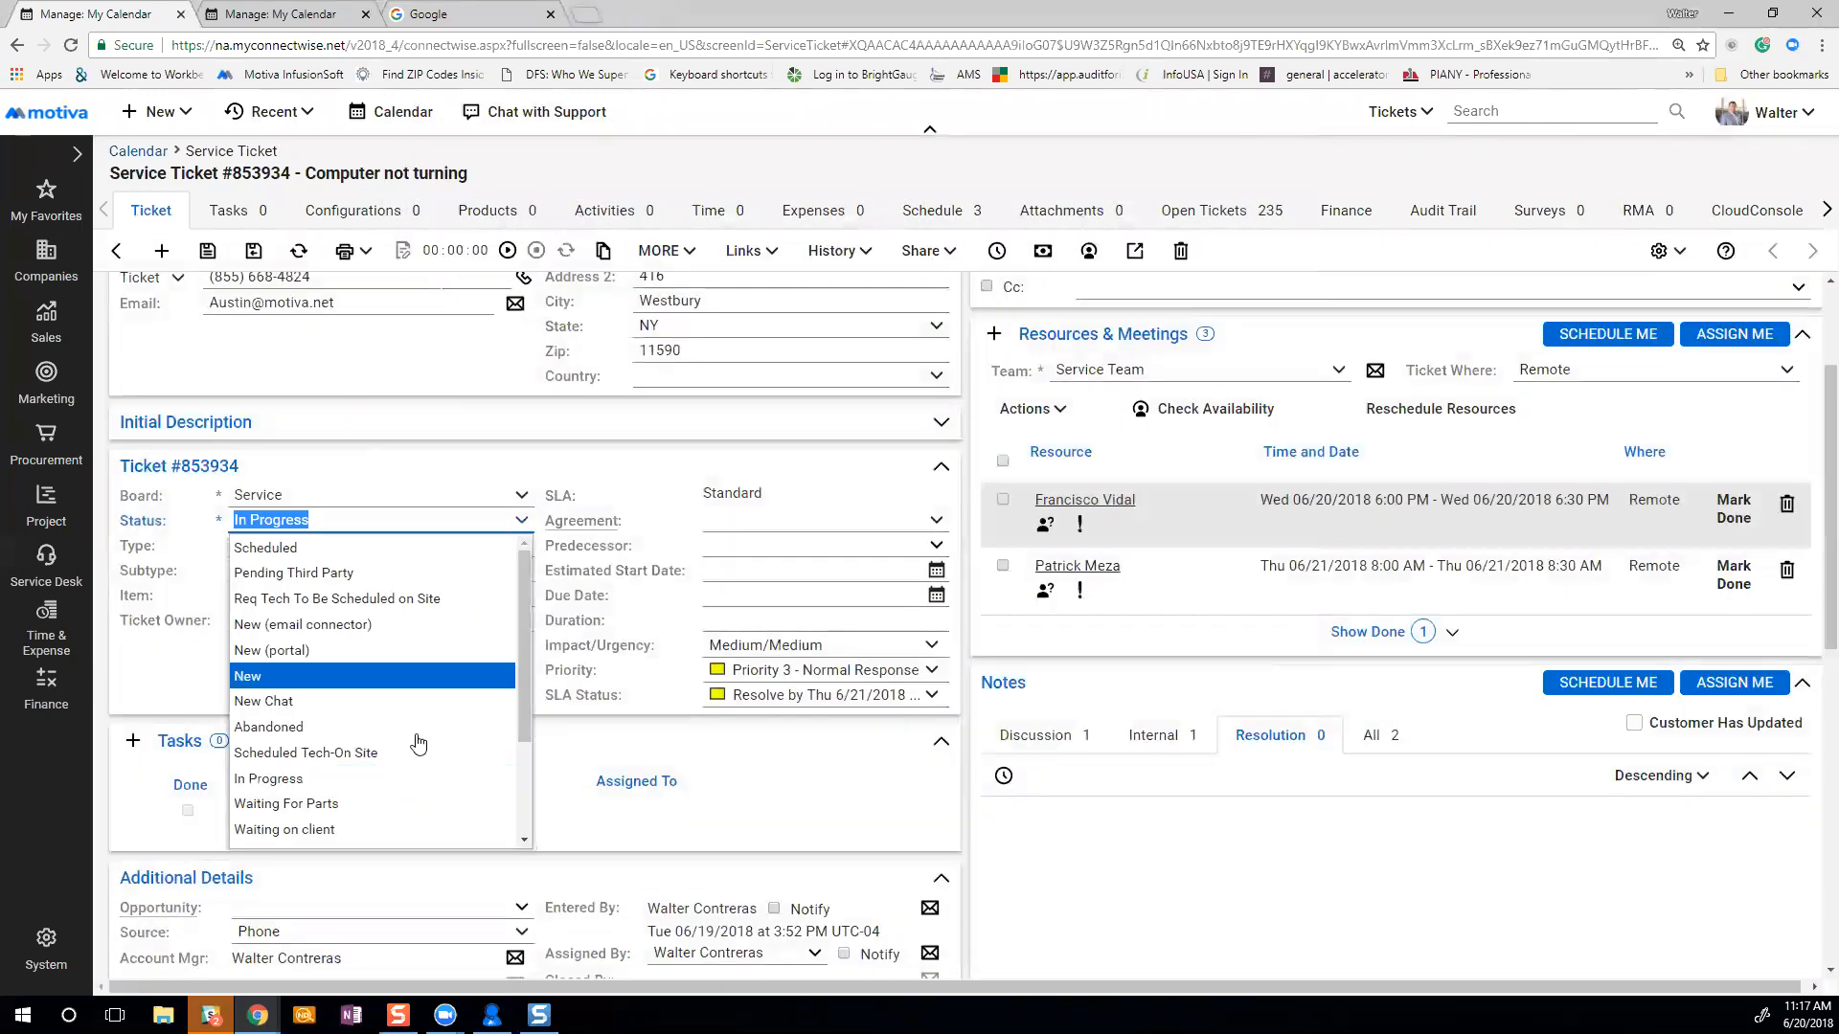
pyautogui.scroll(-3, 364, 805)
pyautogui.click(336, 830)
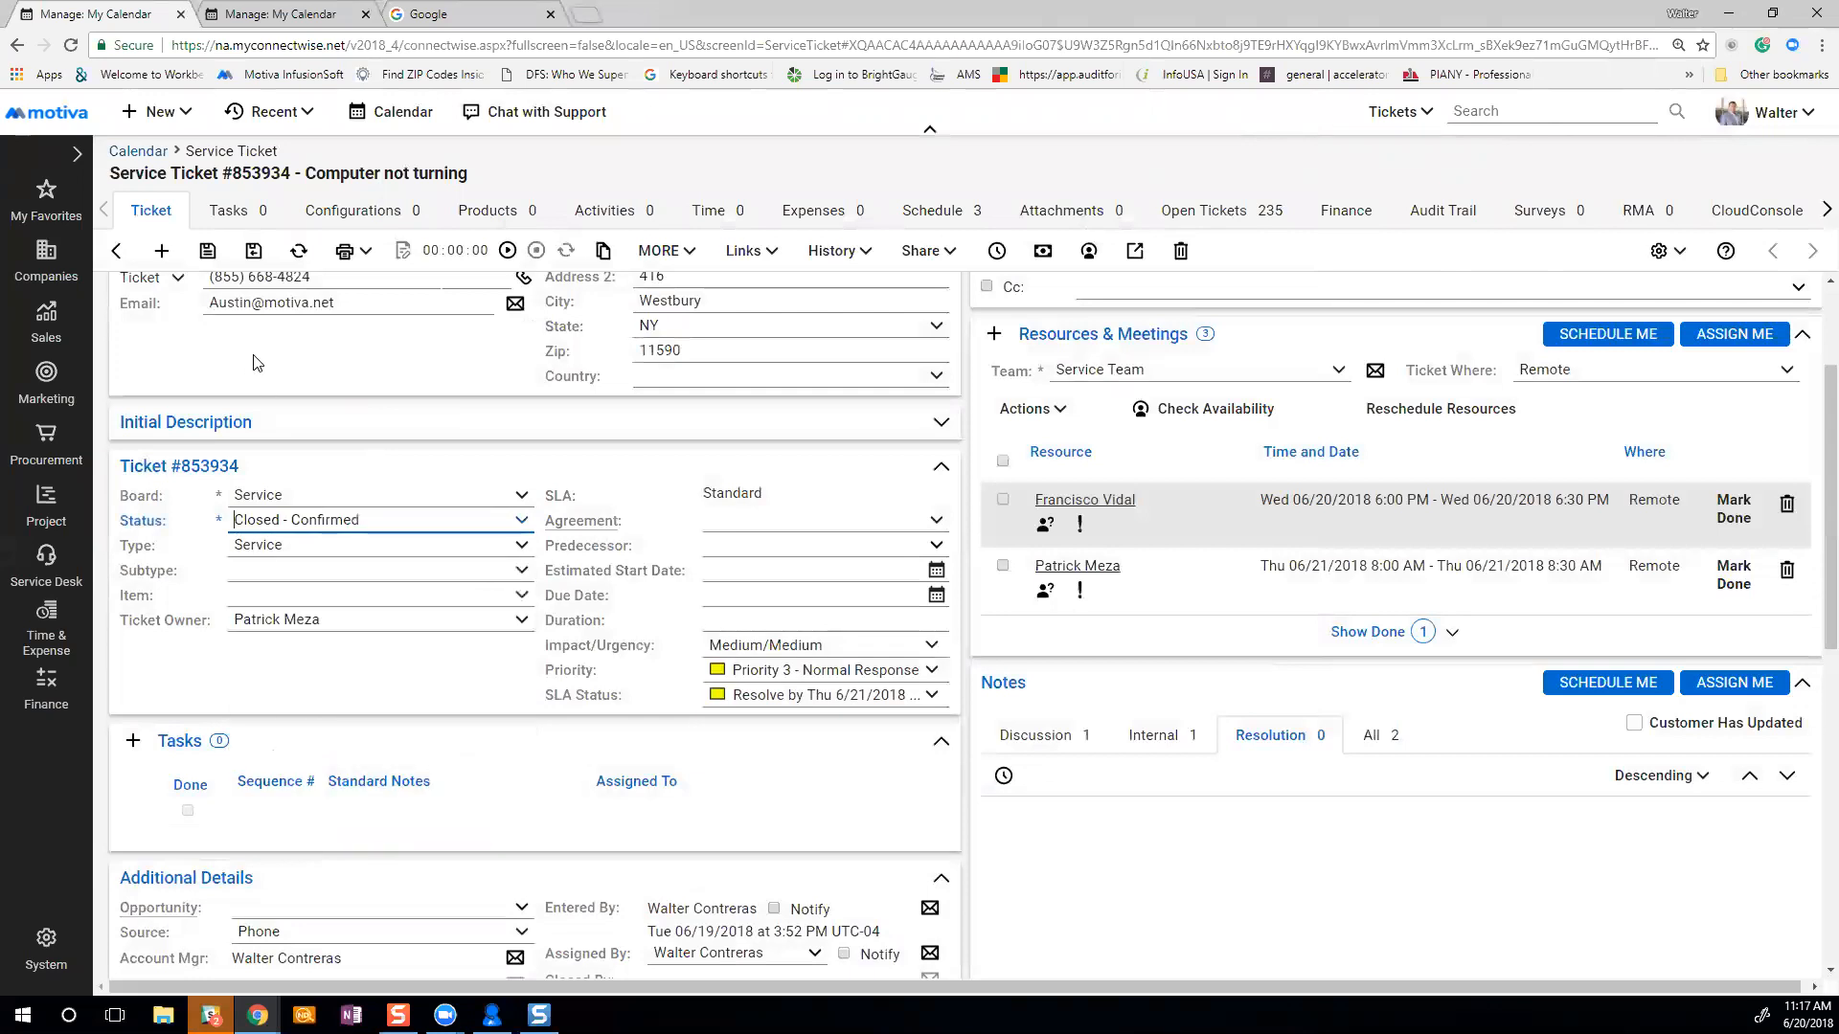
pyautogui.click(253, 250)
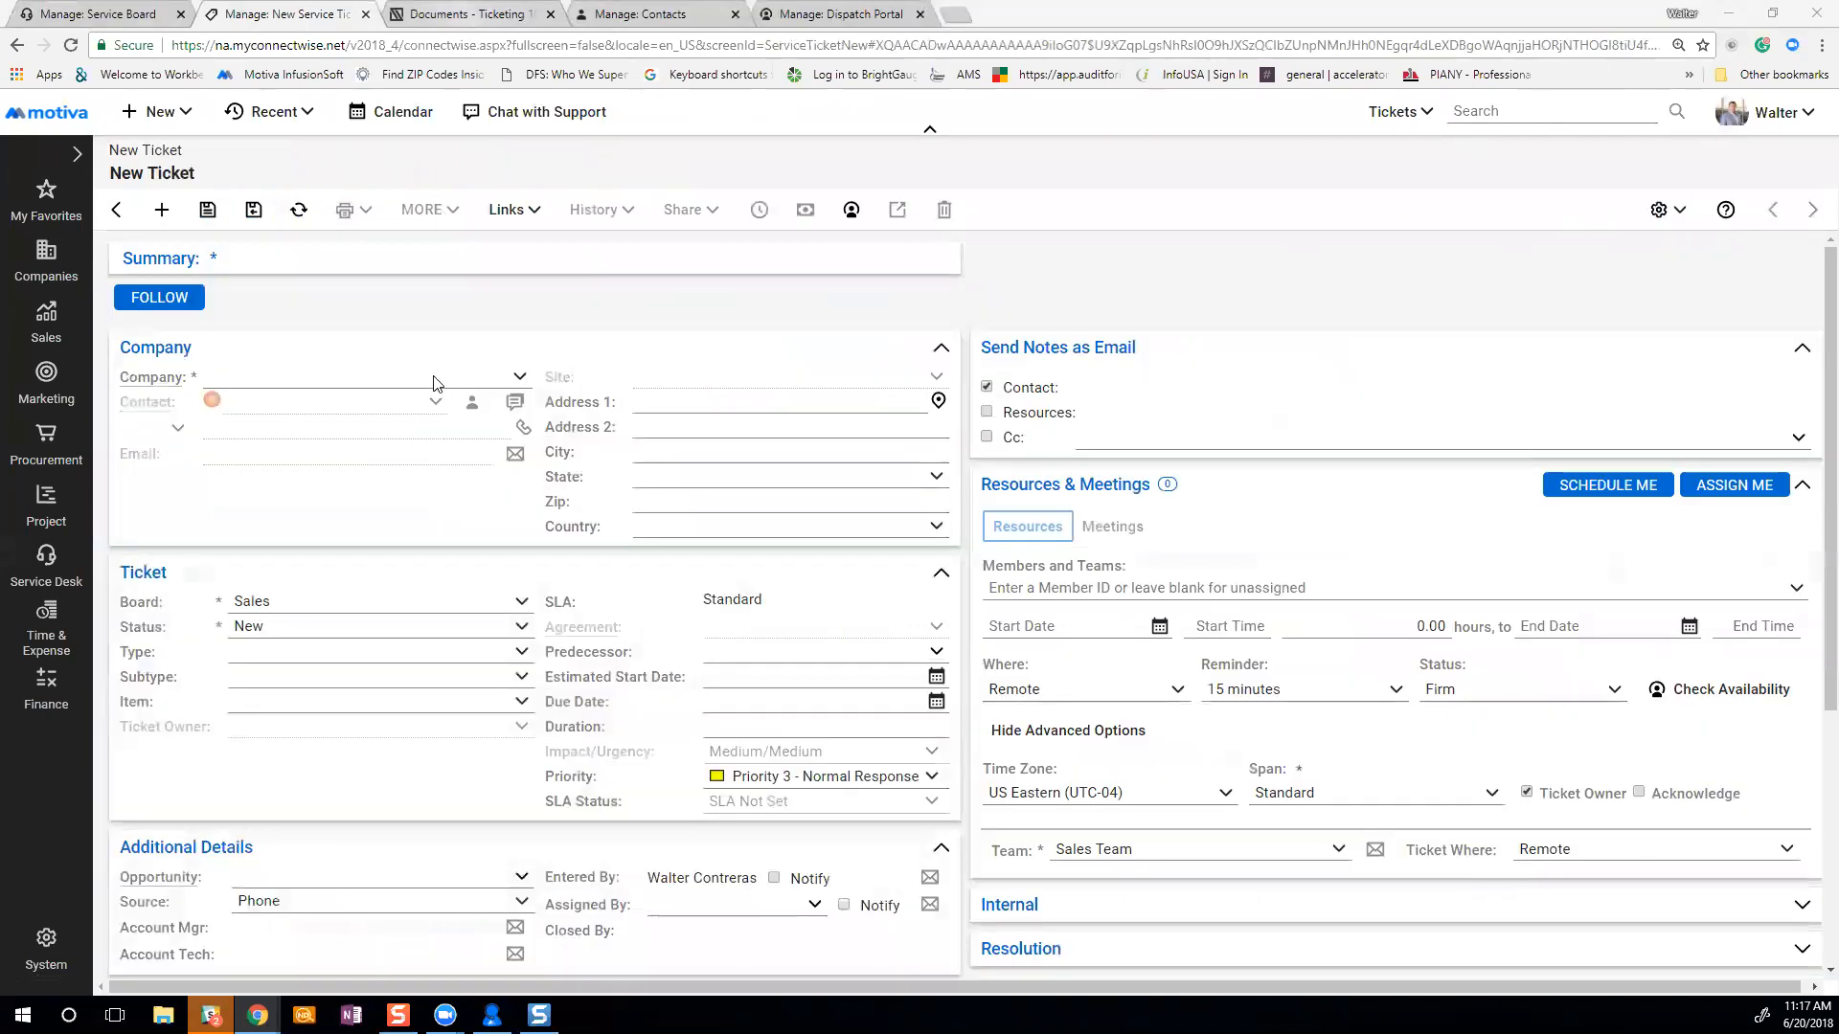
# Switch to the IT Glue Documents - Ticketing tab to read the Sign off / Confirmation steps
pyautogui.click(464, 15)
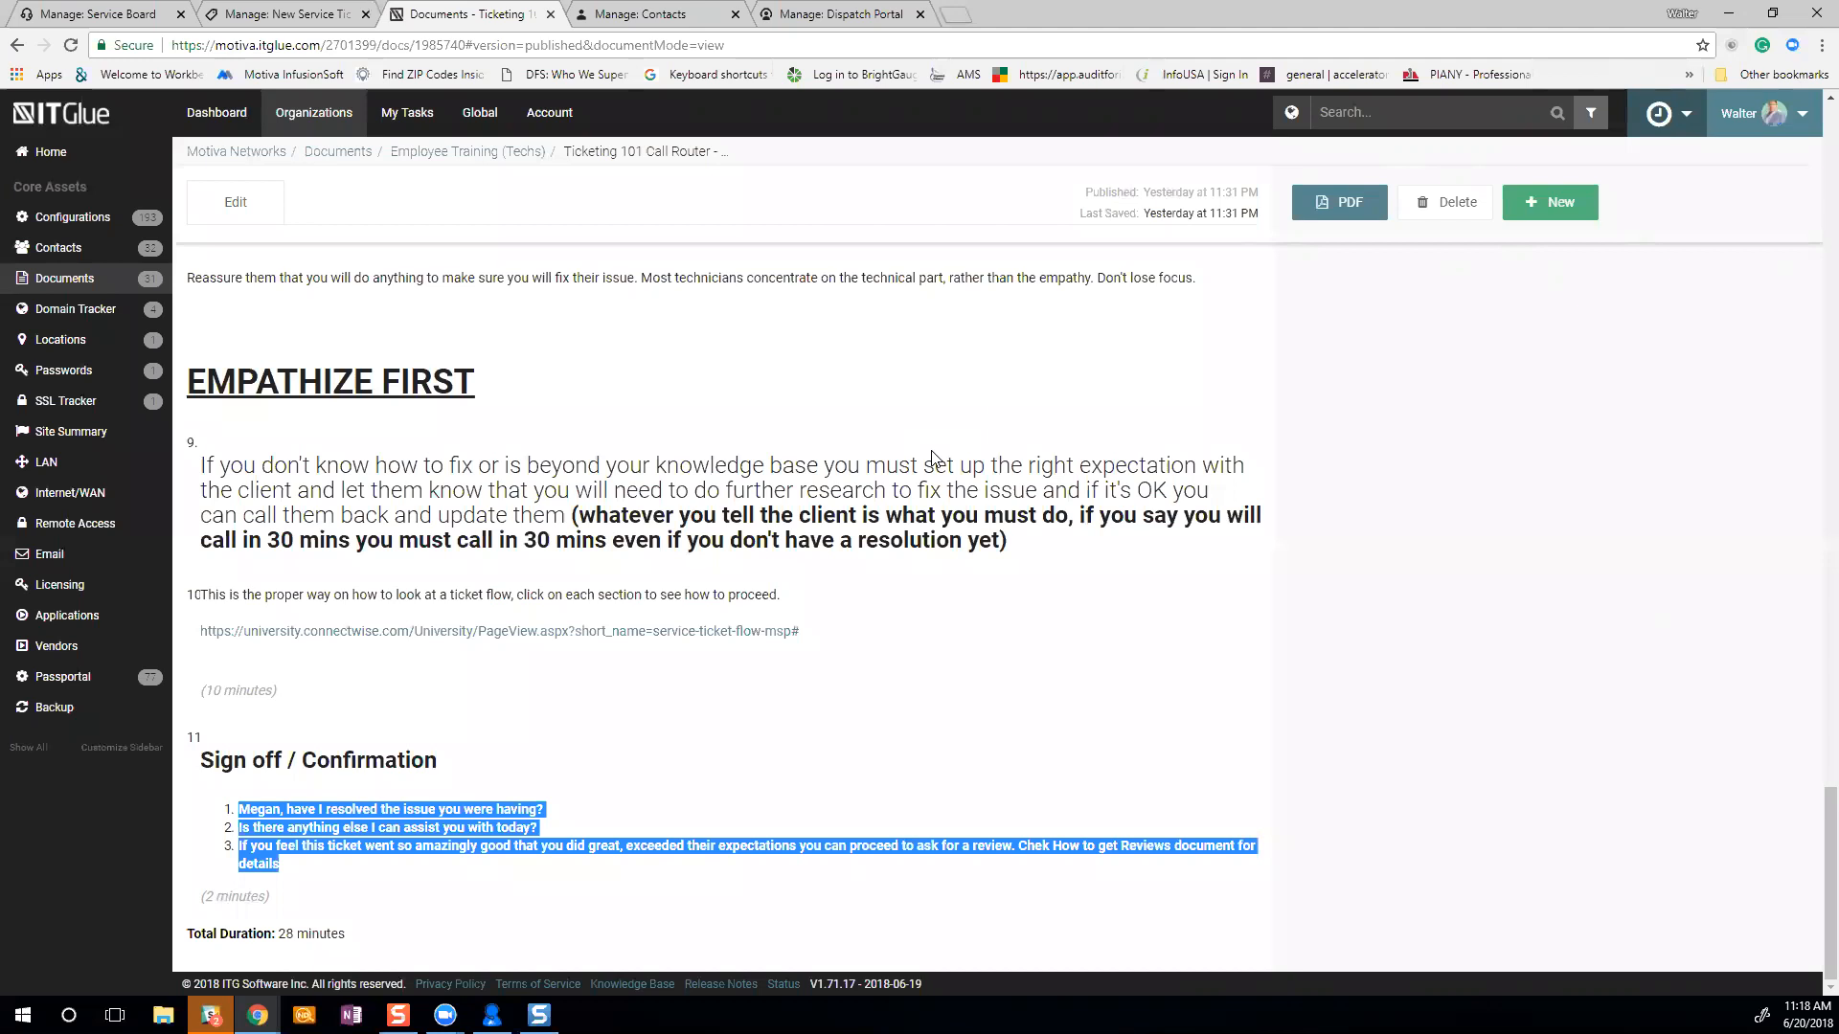
# Search IT Glue for 'vpn' and open the Create new VPN user document
pyautogui.click(1384, 100)
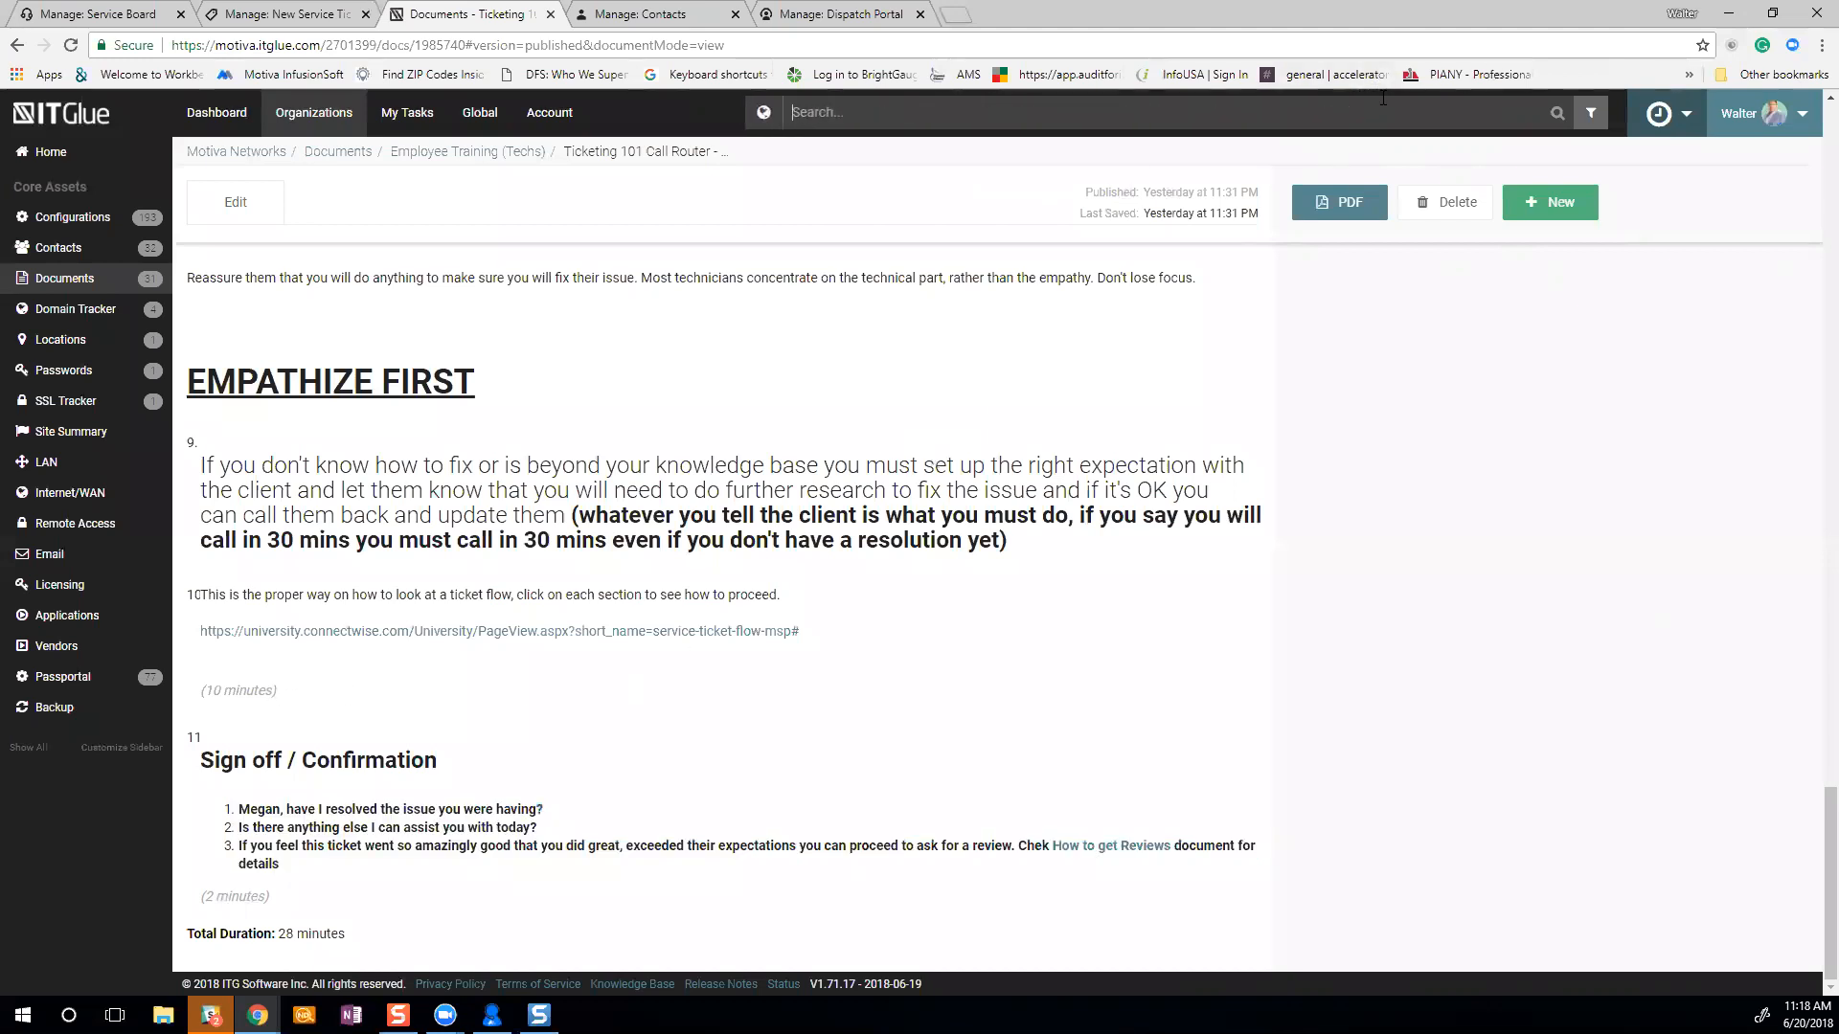
pyautogui.write('vpn')
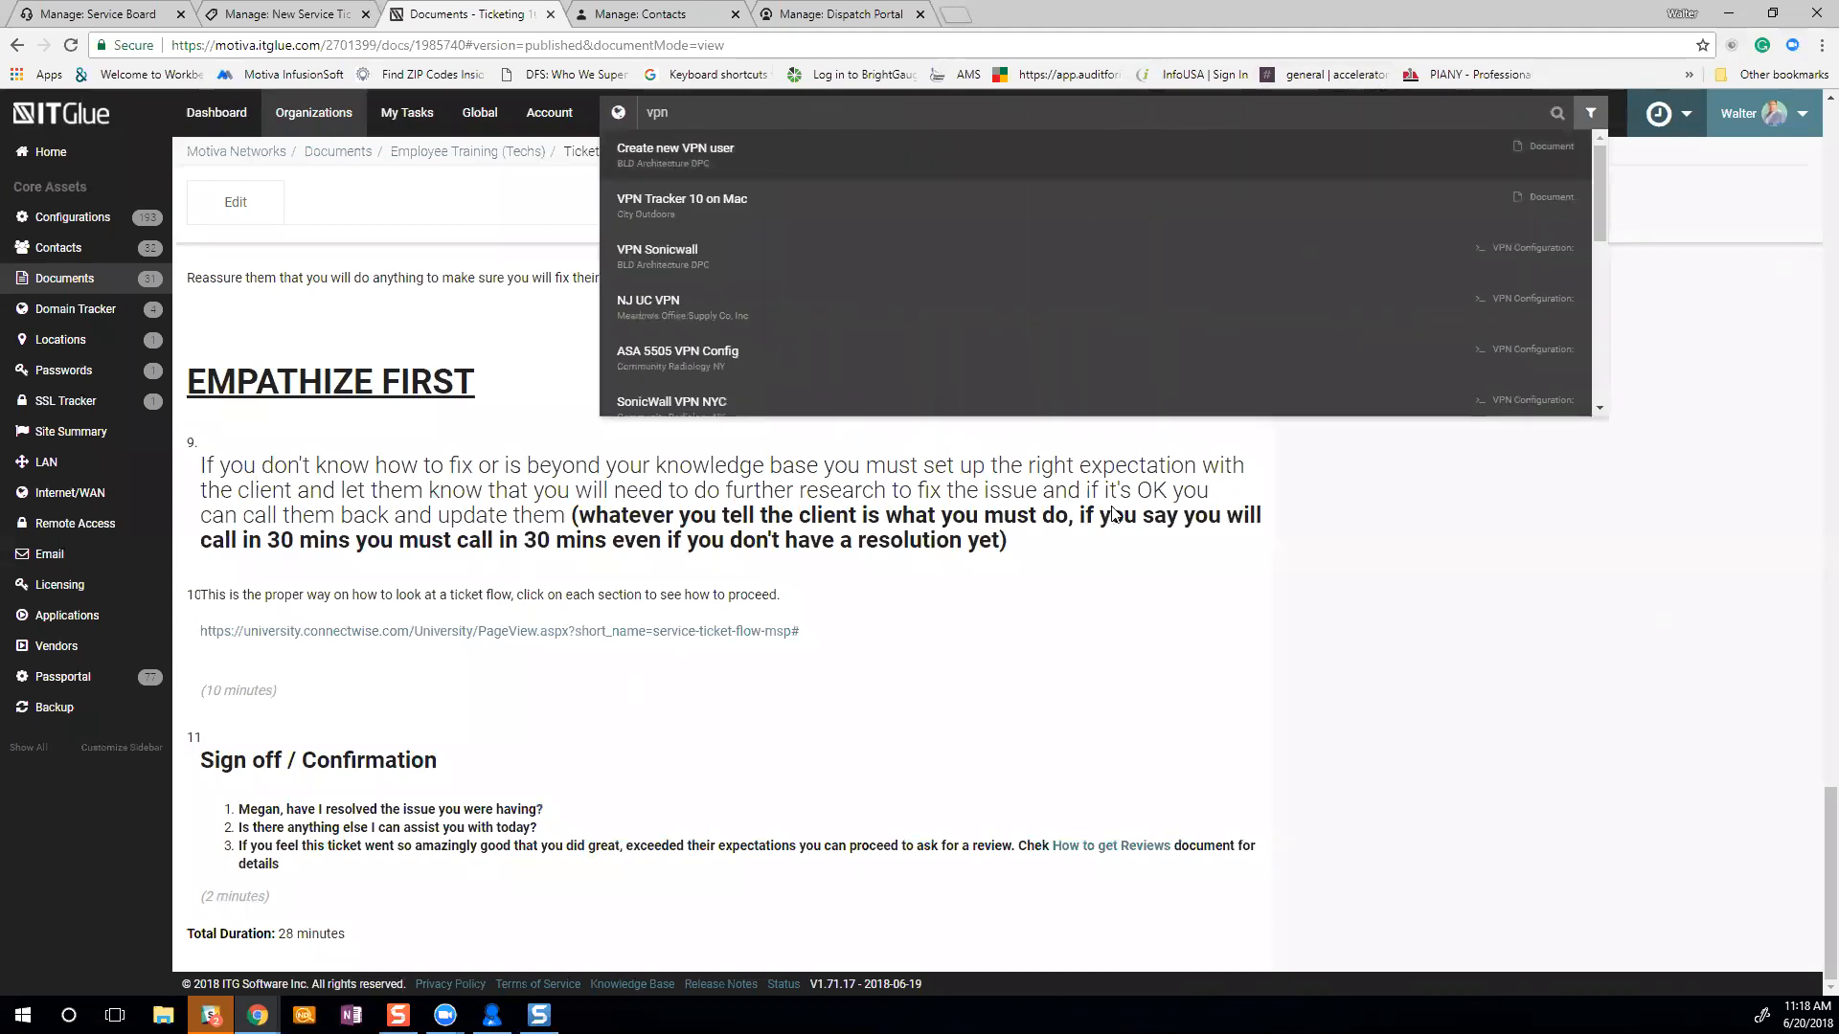
pyautogui.press('Return')
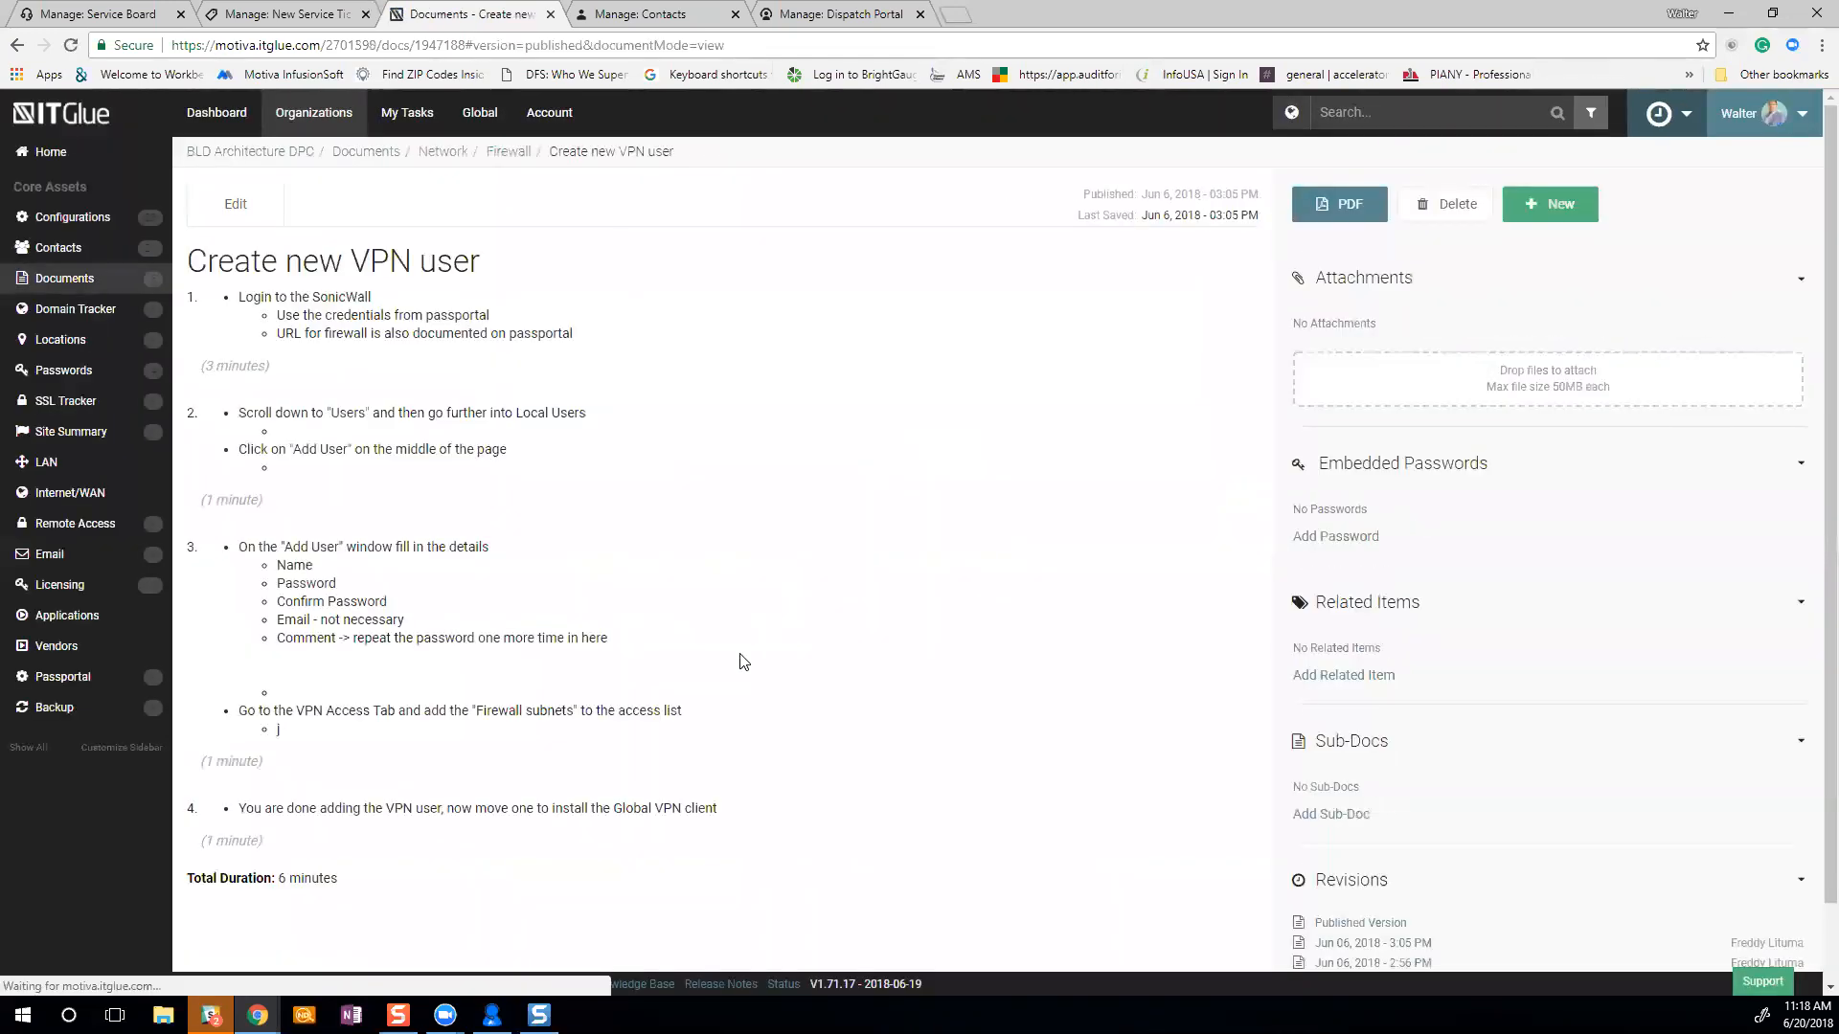
# Read through the VPN user steps, then go to the Account Settings page
pyautogui.scroll(-5, 472, 493)
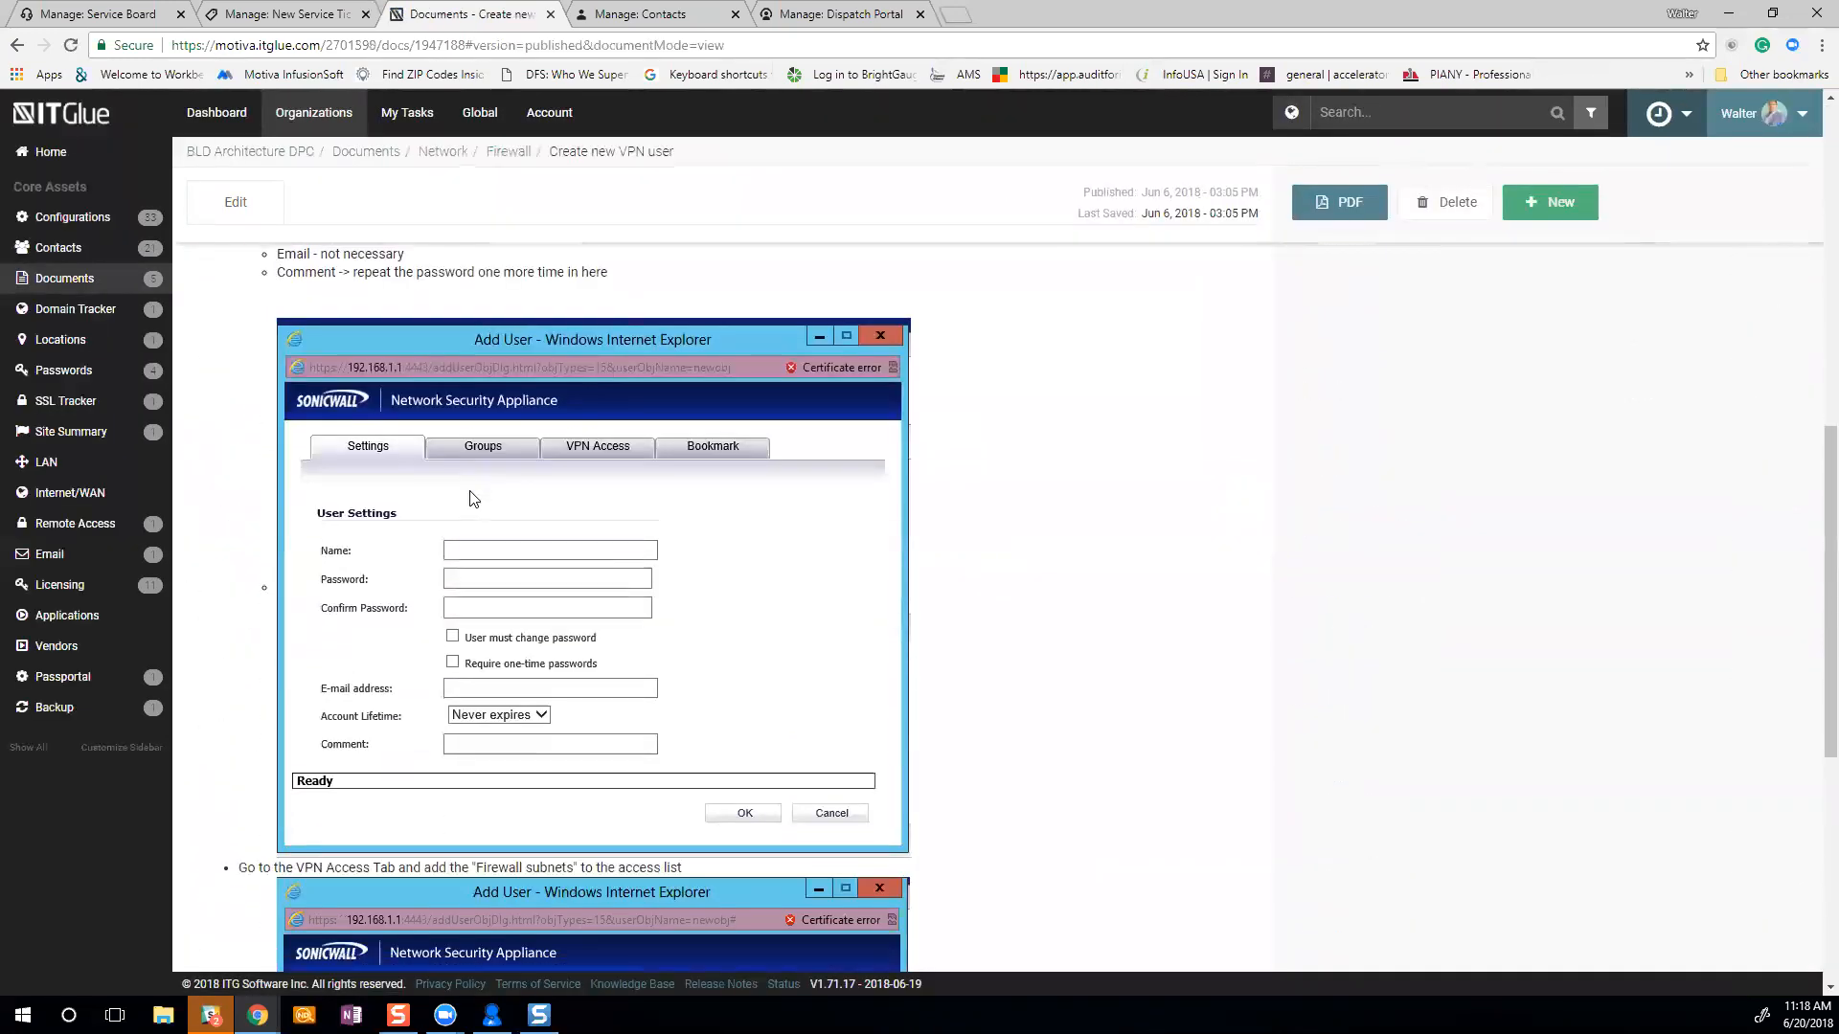
pyautogui.scroll(-7, 472, 494)
pyautogui.scroll(6, 969, 862)
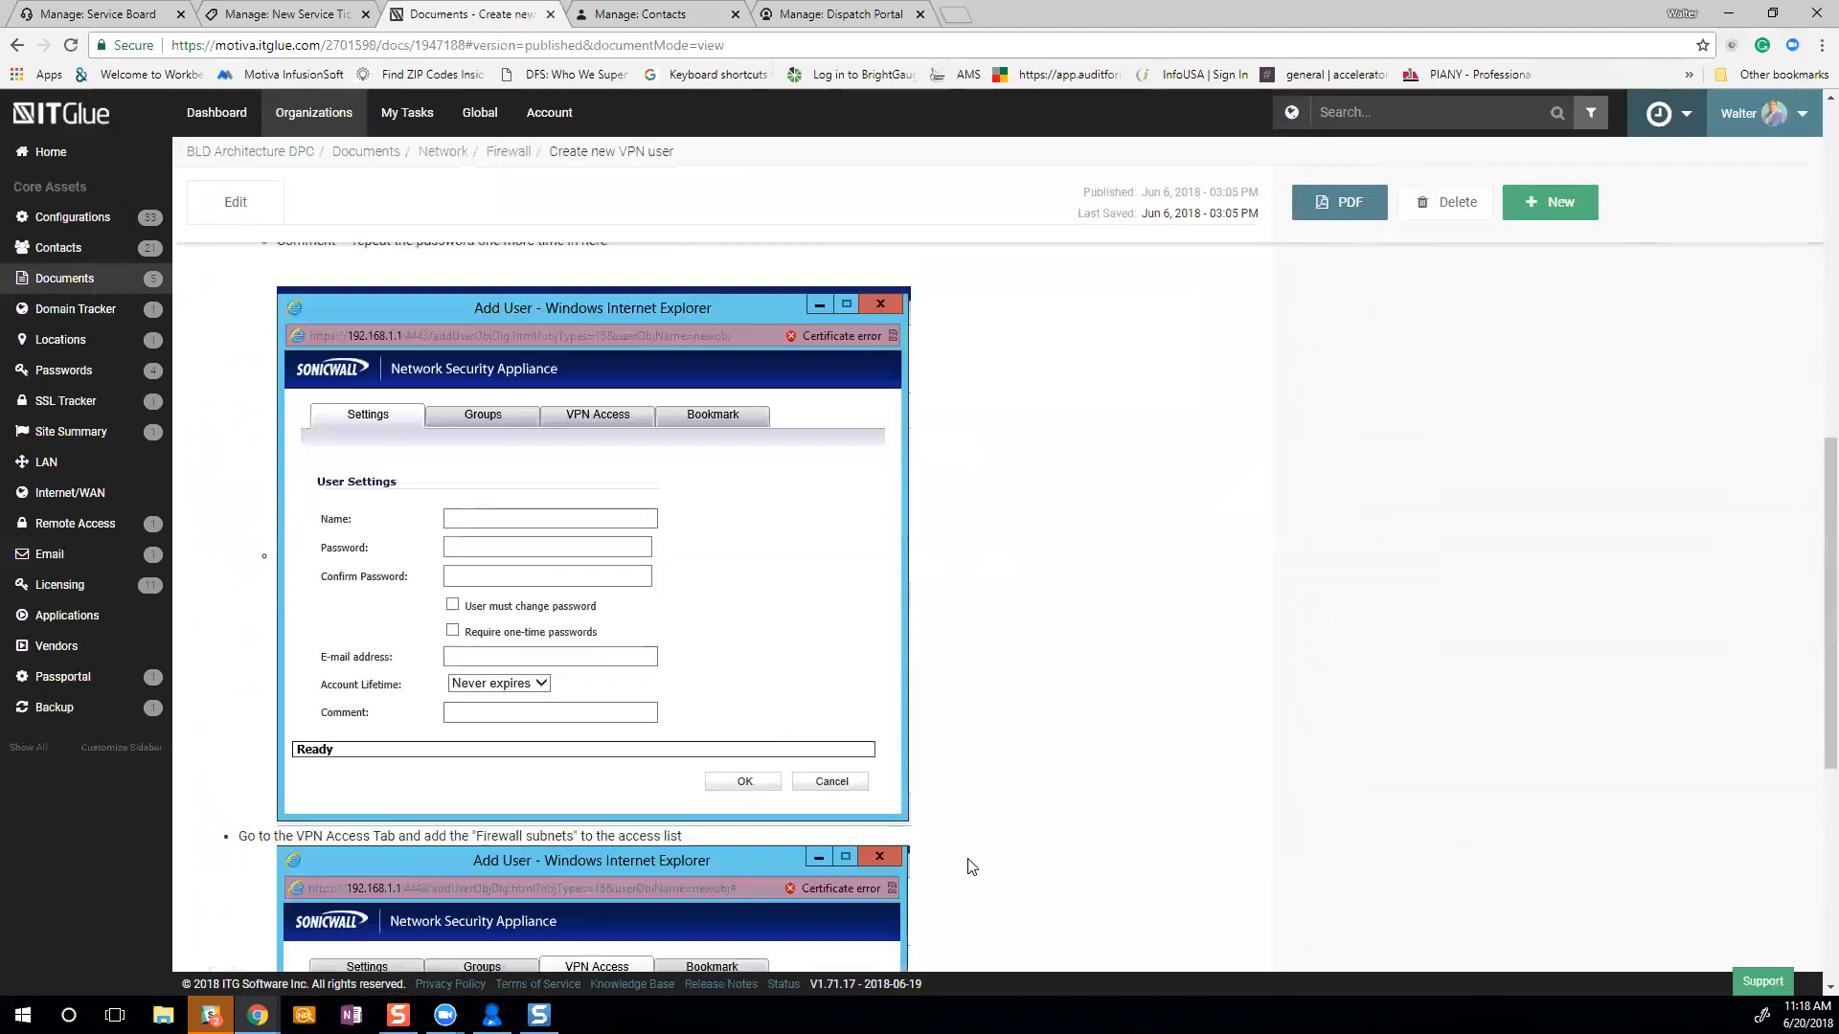
pyautogui.scroll(10, 968, 862)
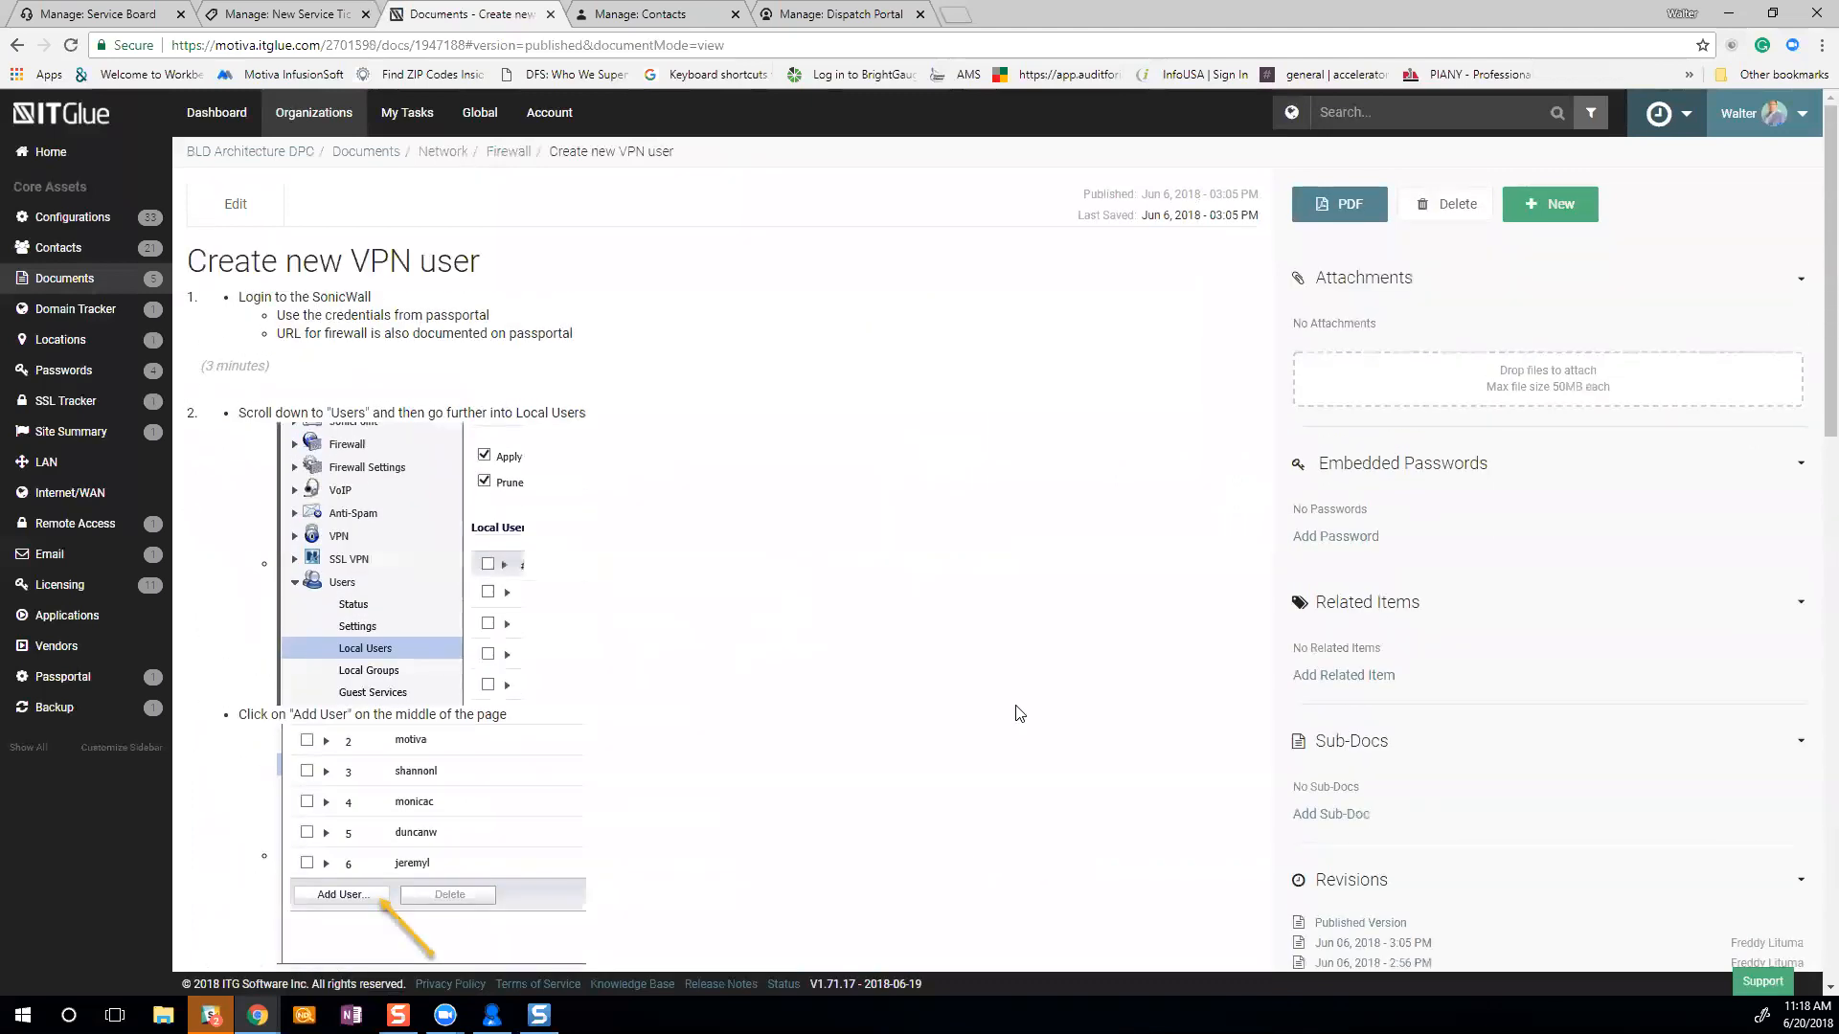
pyautogui.click(548, 121)
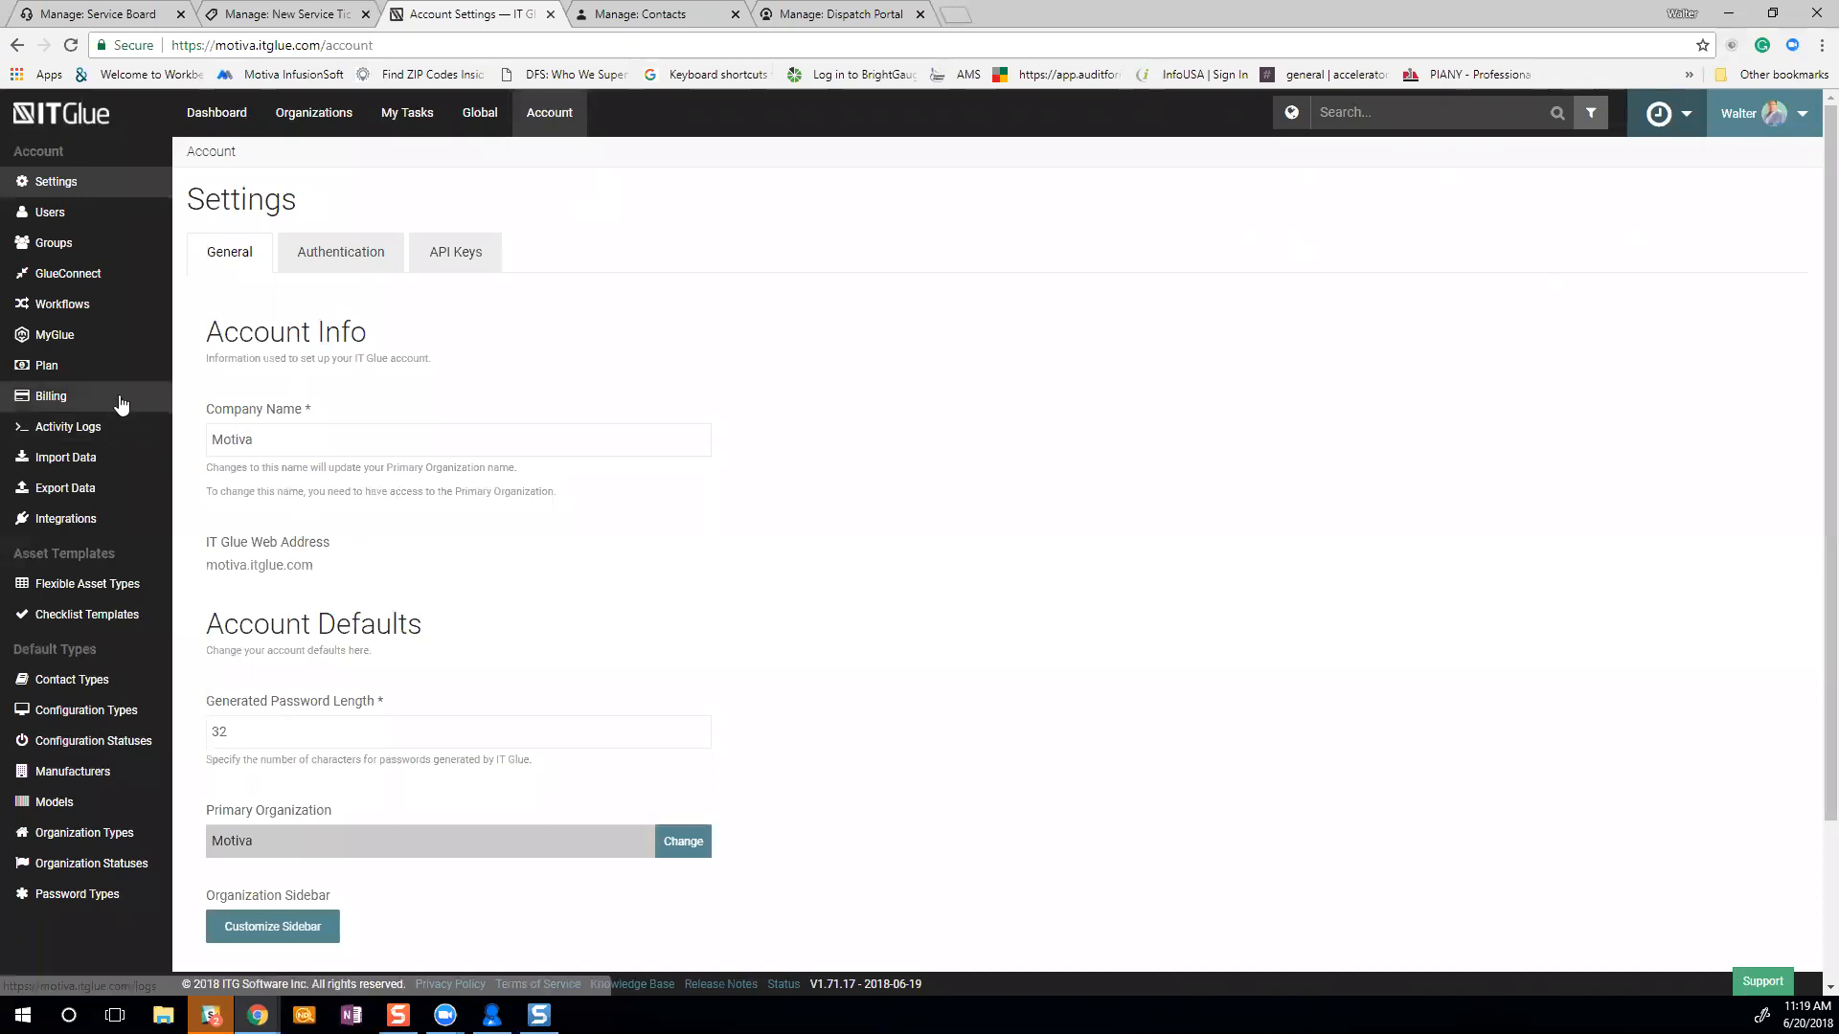
# Go to Global > Engagement to see the 30-day reputation history and the 2,095-point leaderboard
pyautogui.click(490, 119)
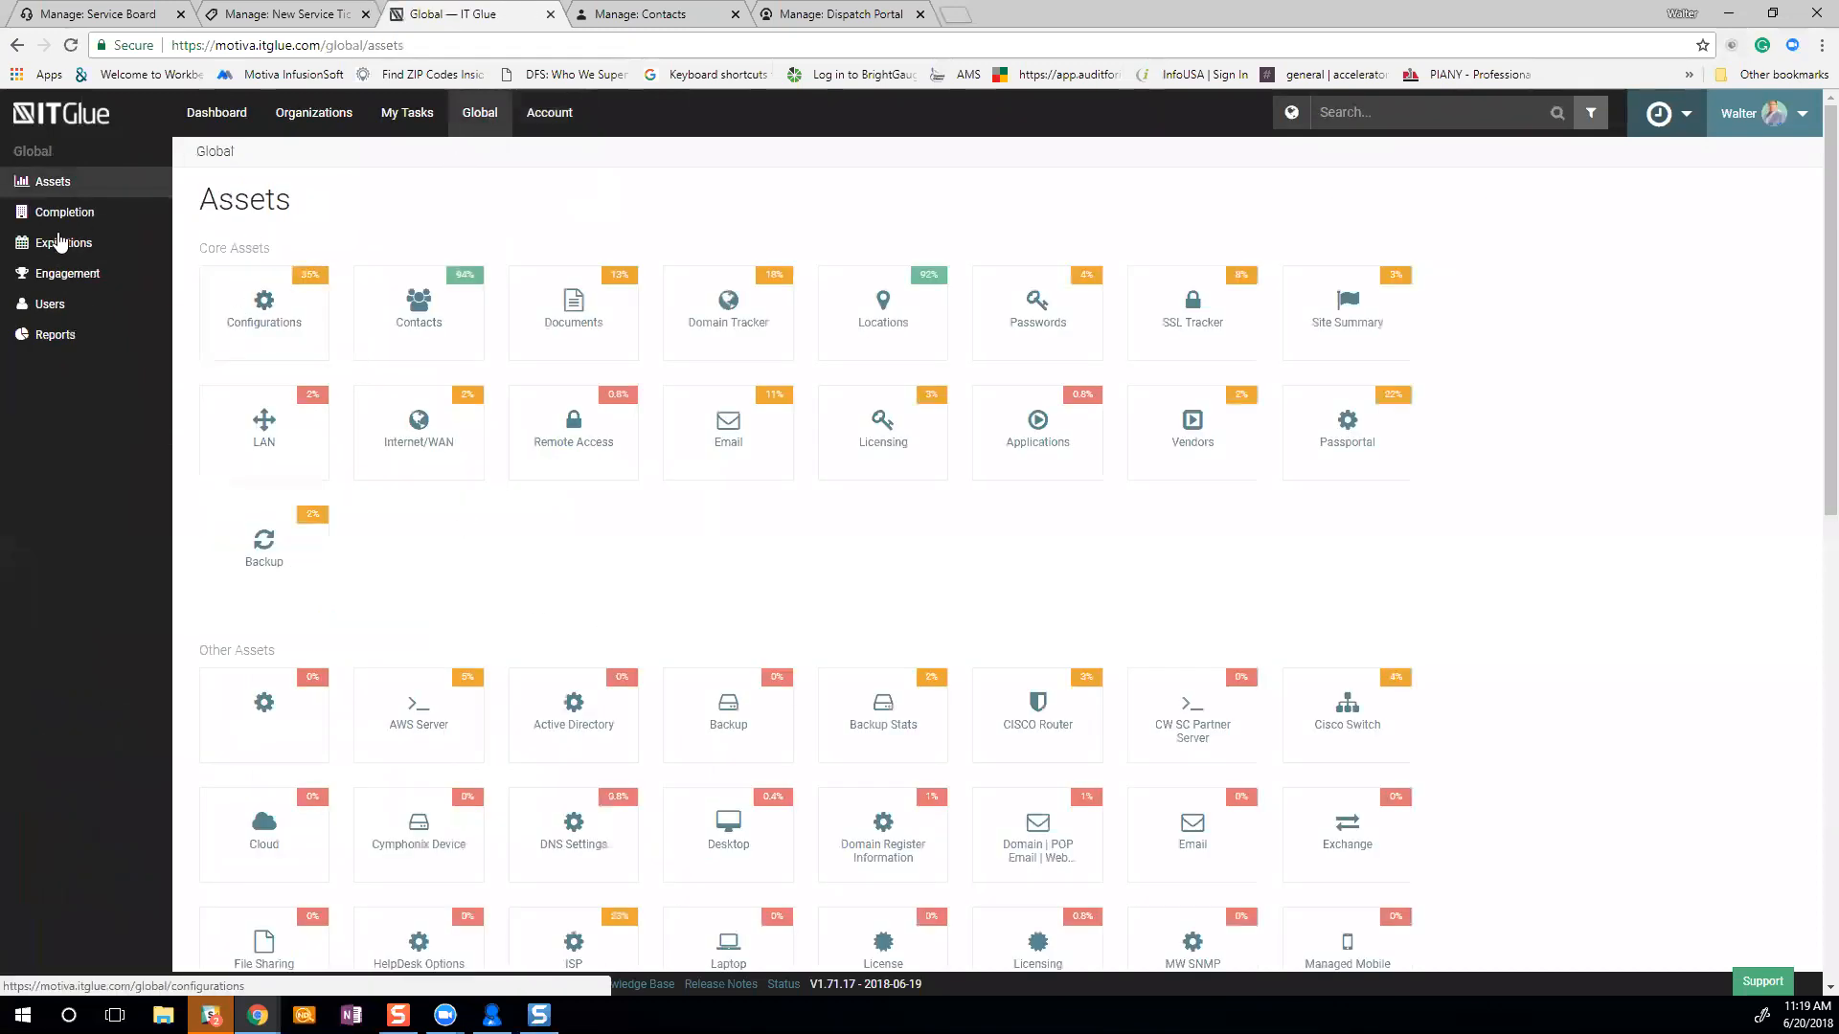
pyautogui.click(69, 274)
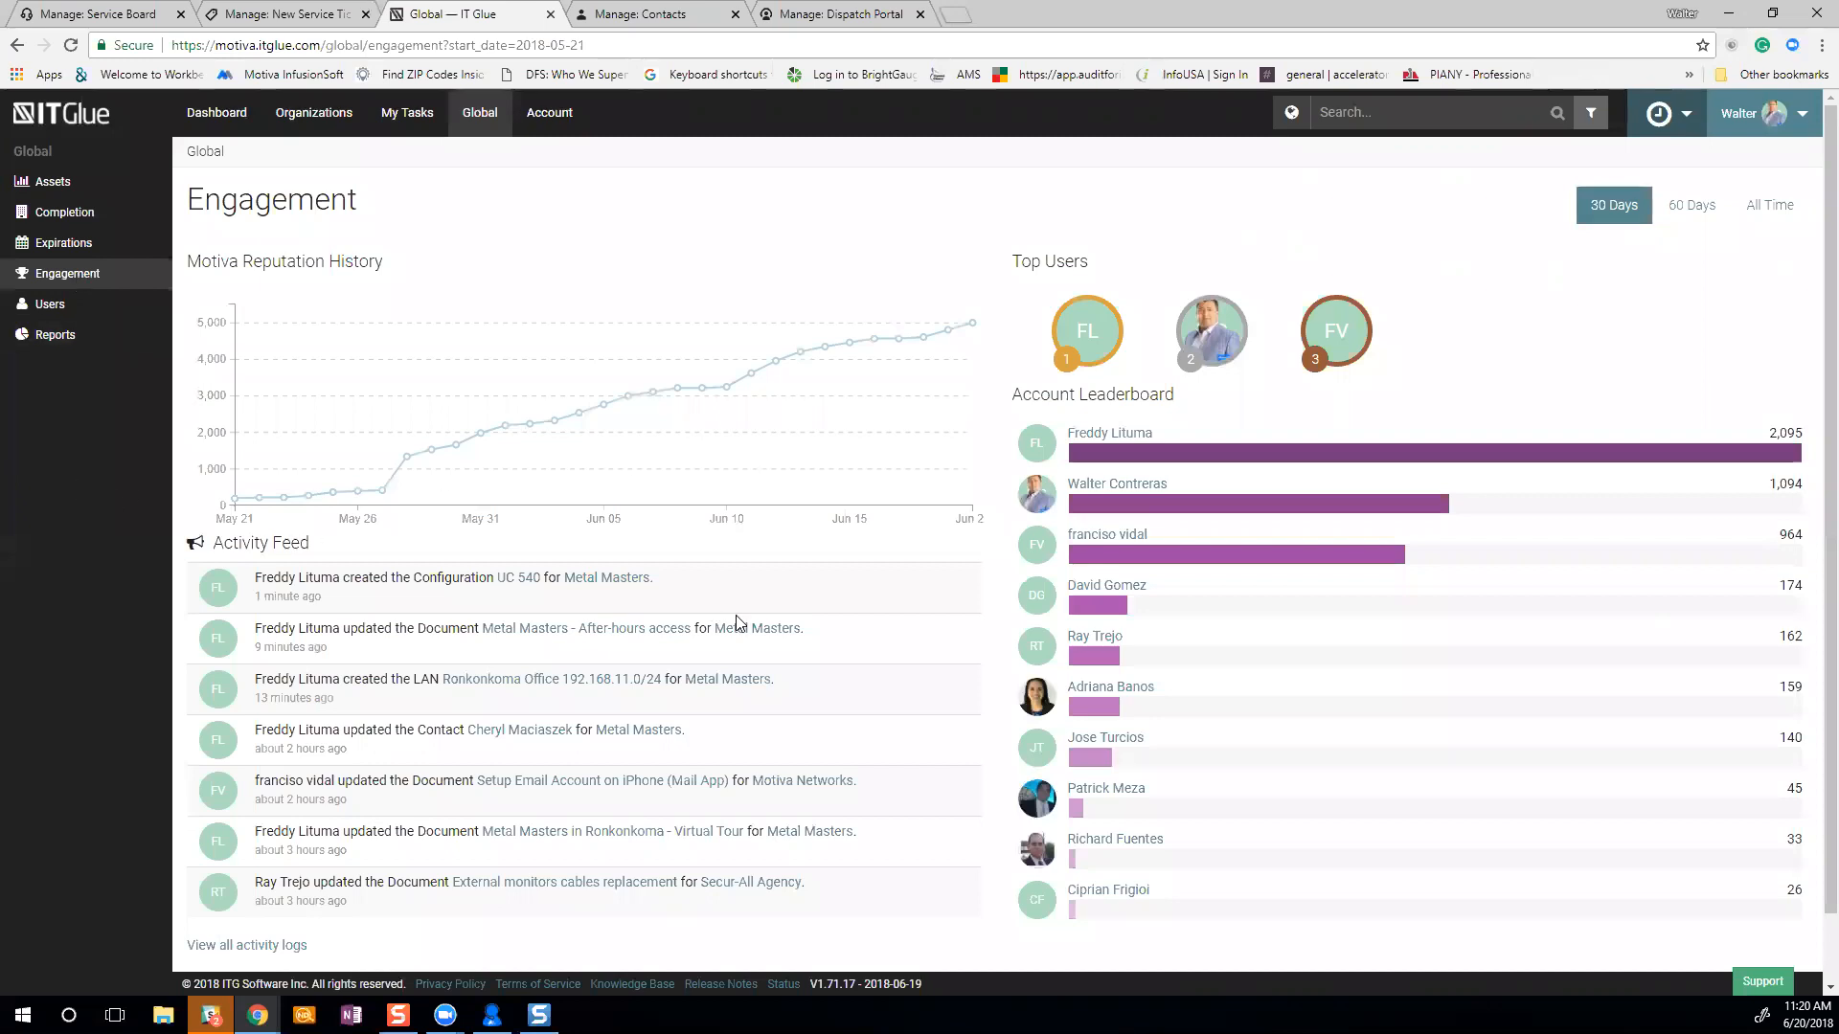
# Review one leaderboard technician's profile and full activity logs, then return to the leaderboard
pyautogui.click(1107, 791)
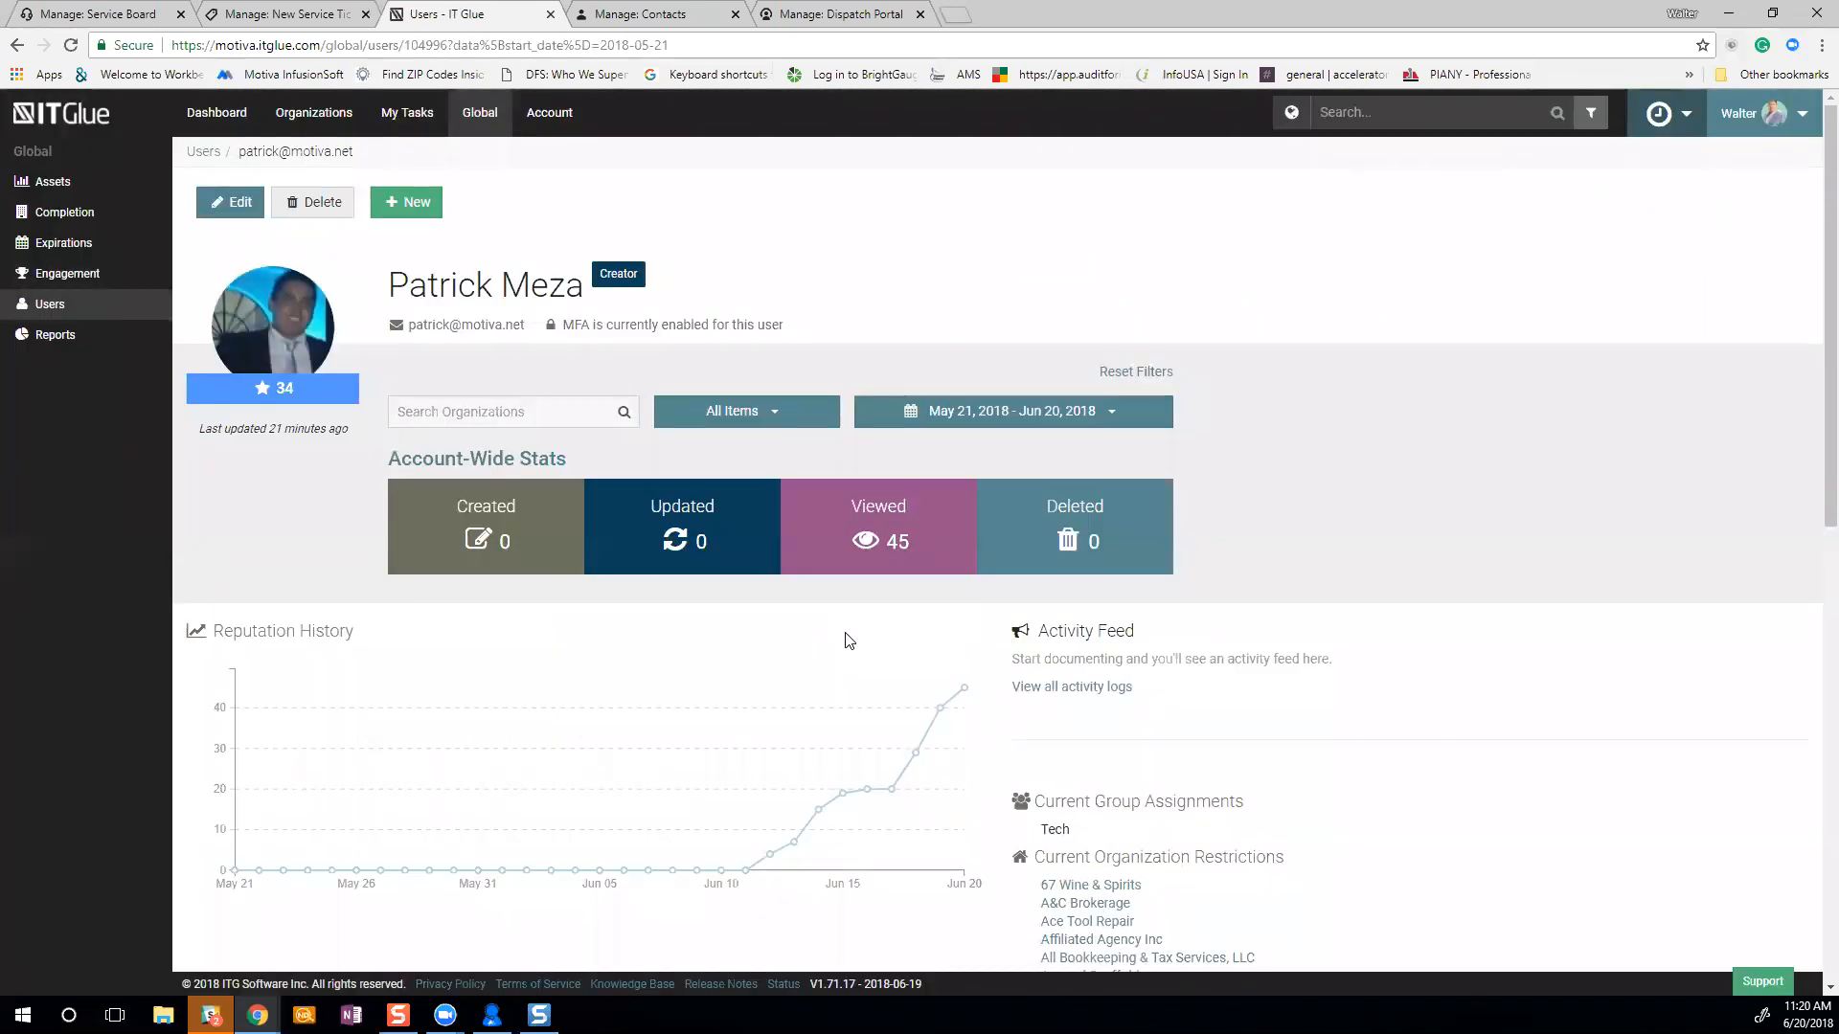
pyautogui.click(1042, 695)
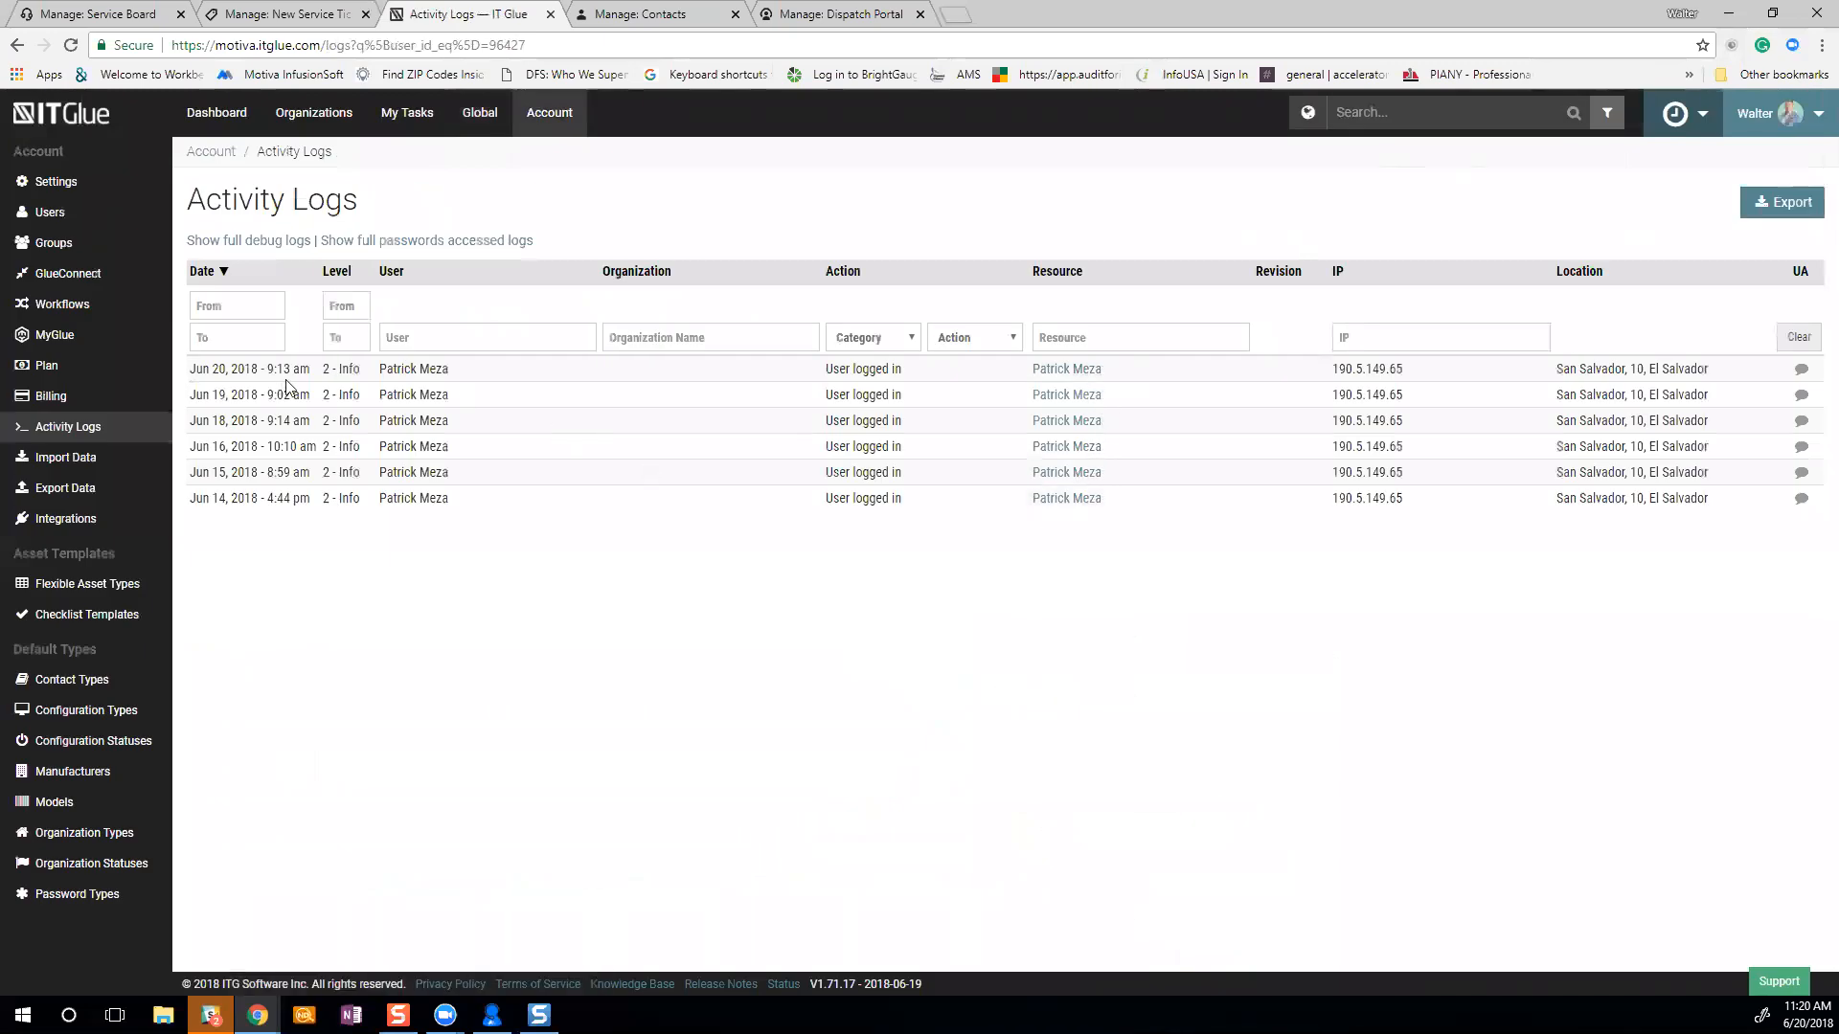
pyautogui.hotkey('alt', 'Left')
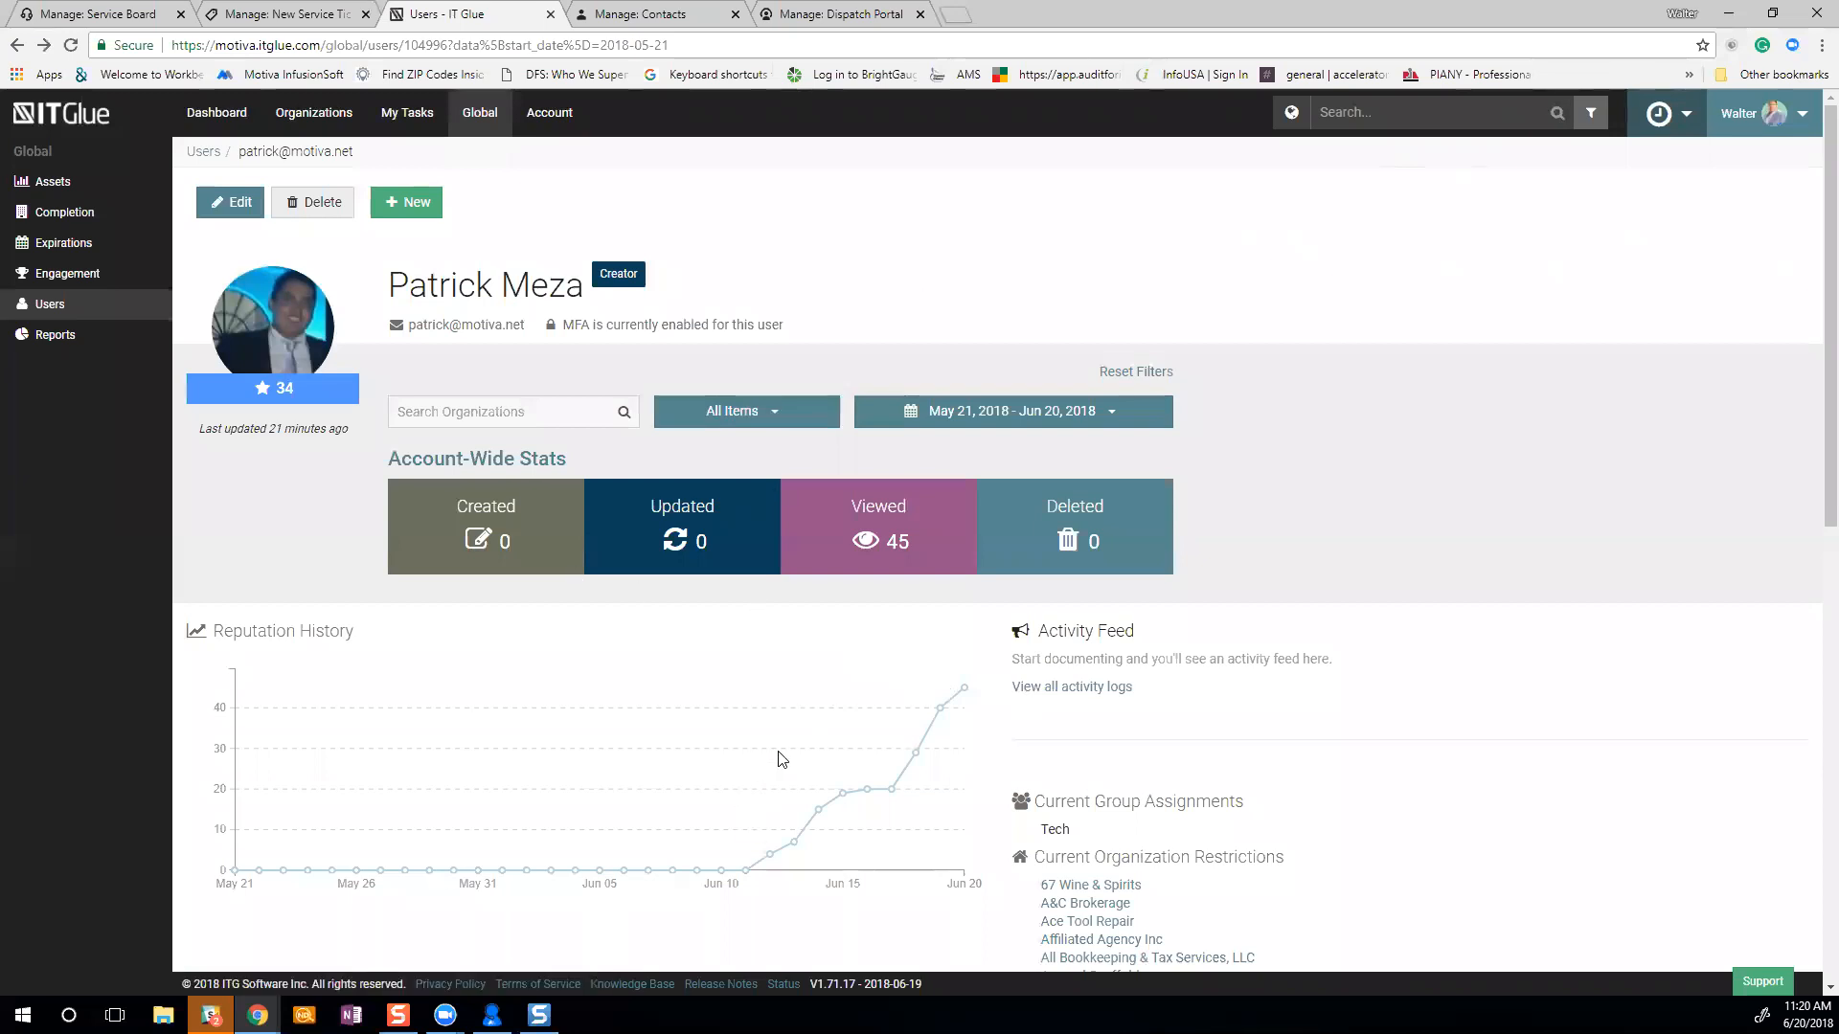
pyautogui.scroll(-2, 776, 723)
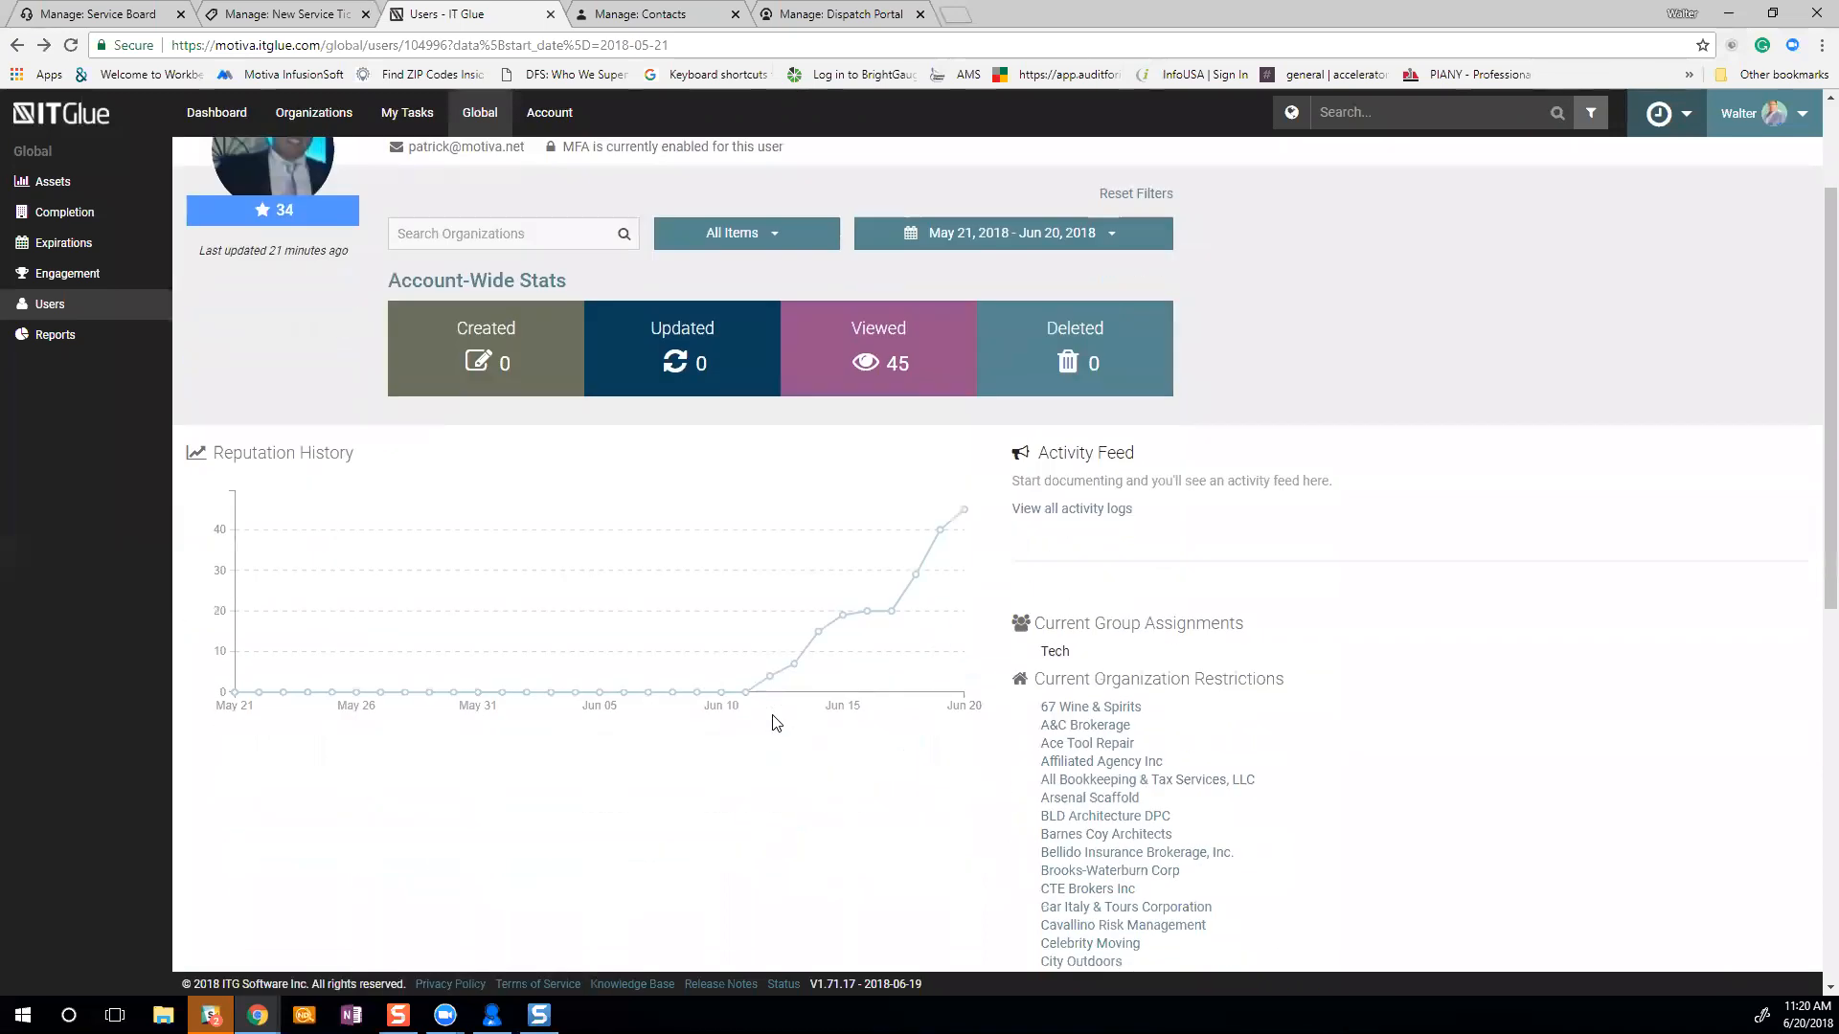
pyautogui.scroll(2, 774, 728)
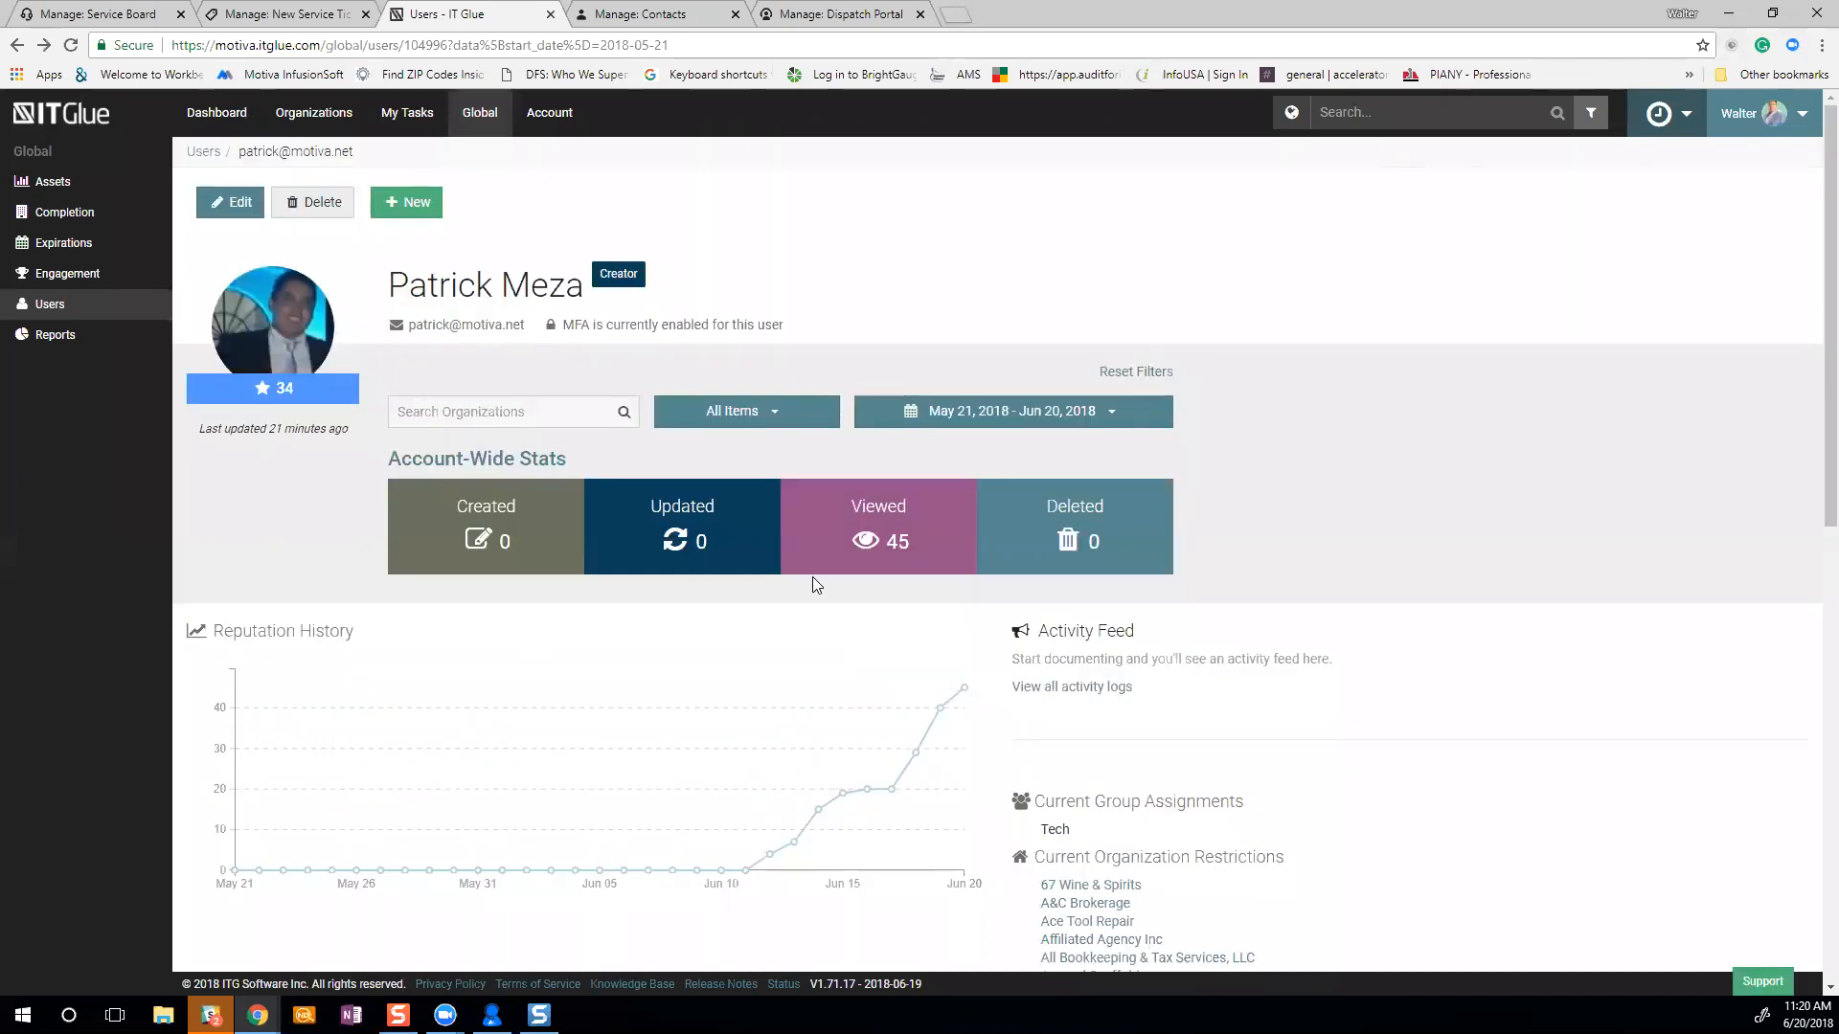
pyautogui.hotkey('alt', 'Left')
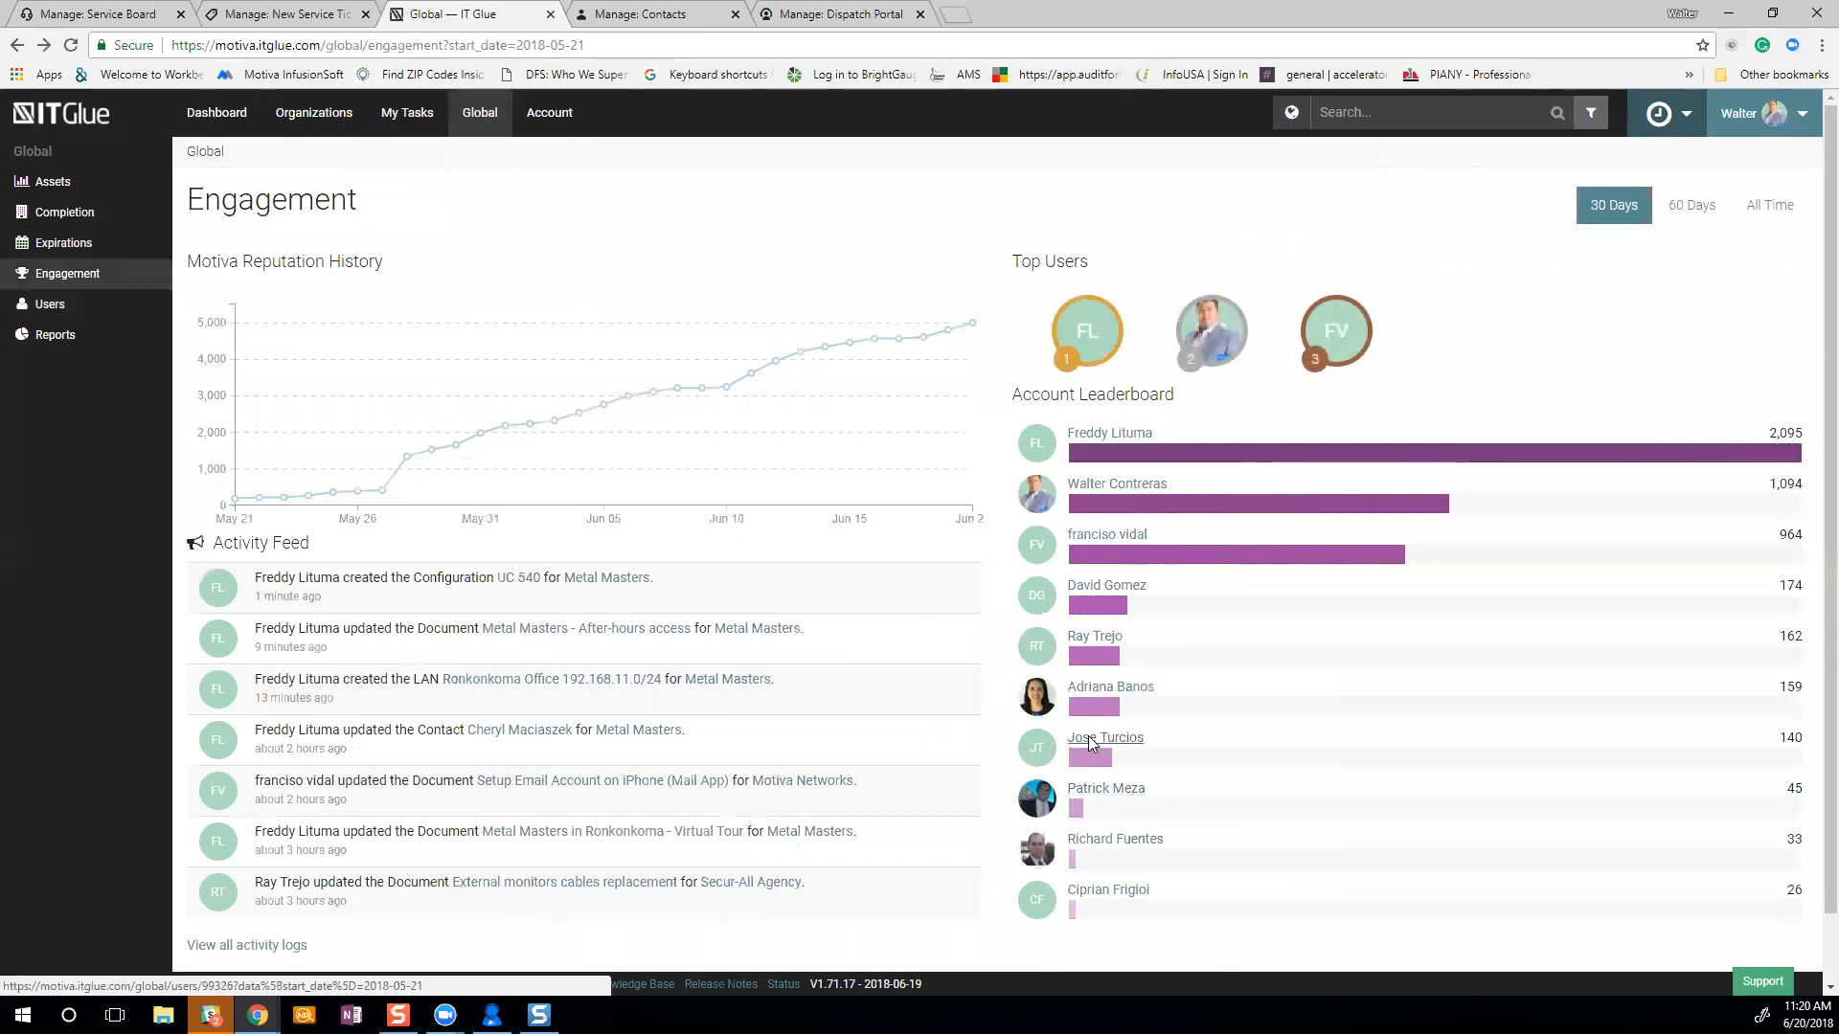
# Open another technician's profile and check the External monitors cables and Spectrum / Time warner Cable items in their feed
pyautogui.click(1085, 640)
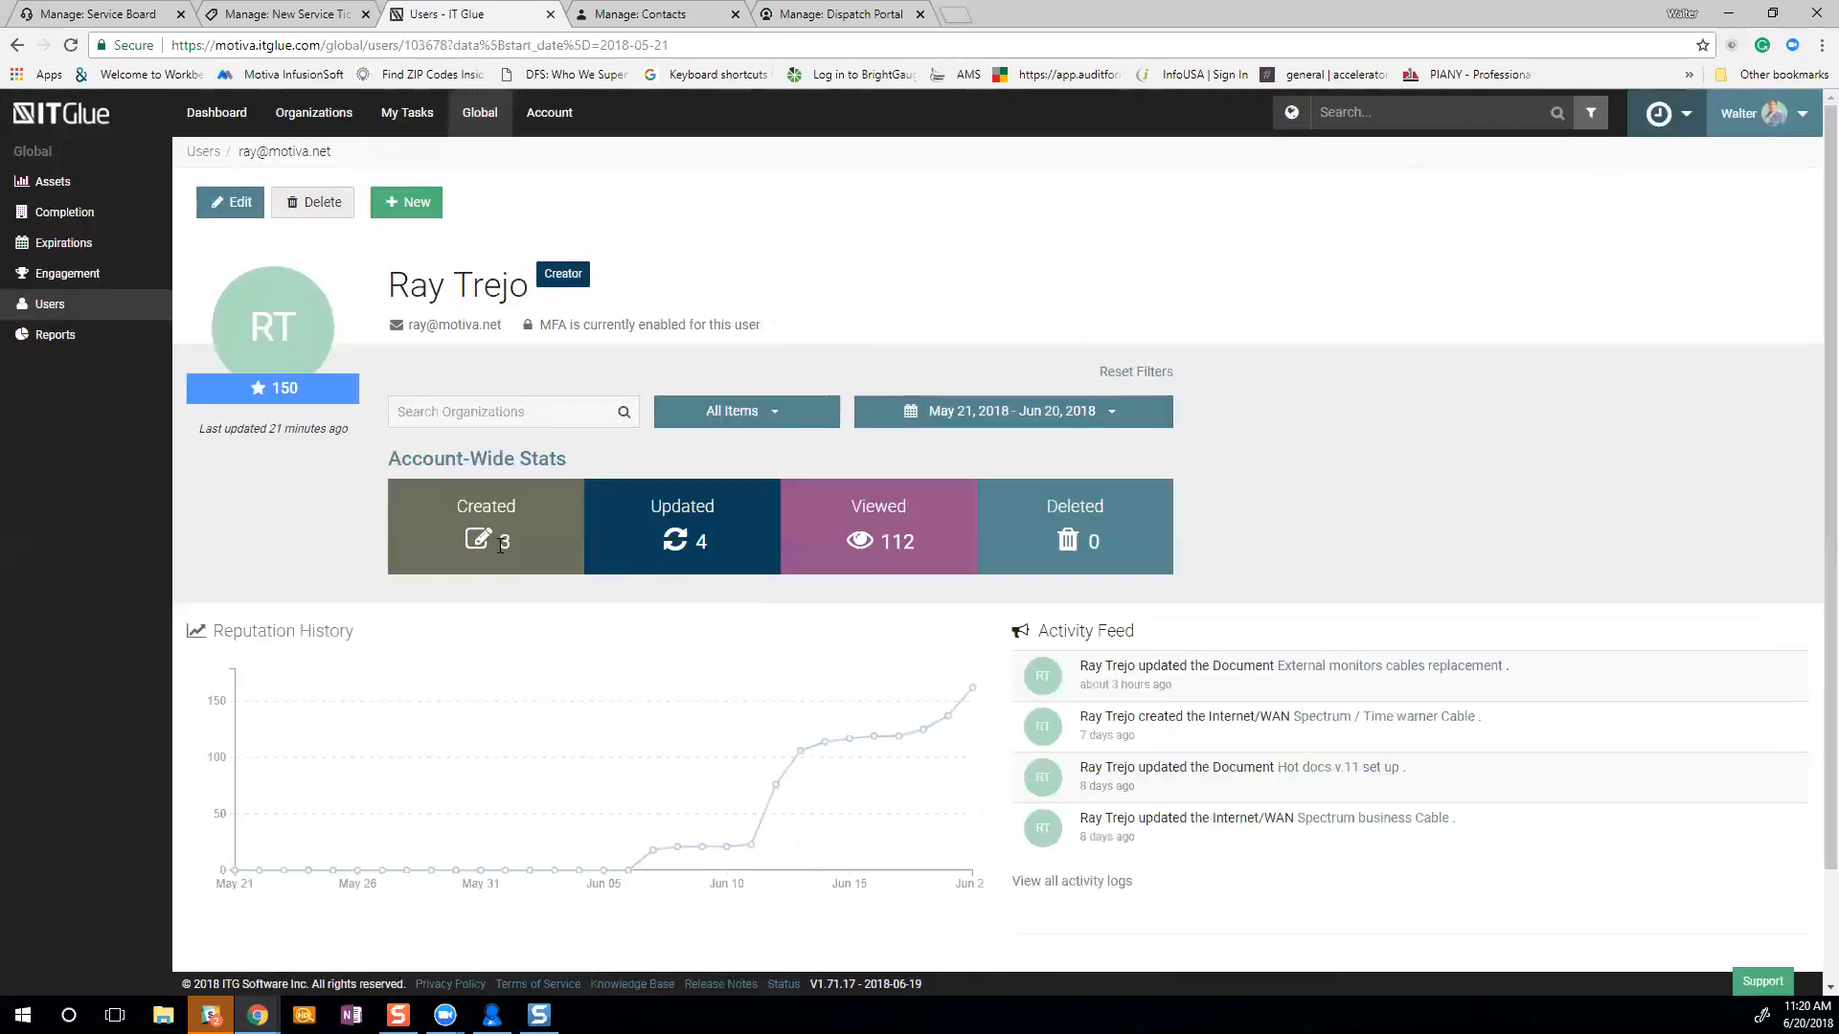
pyautogui.click(1332, 675)
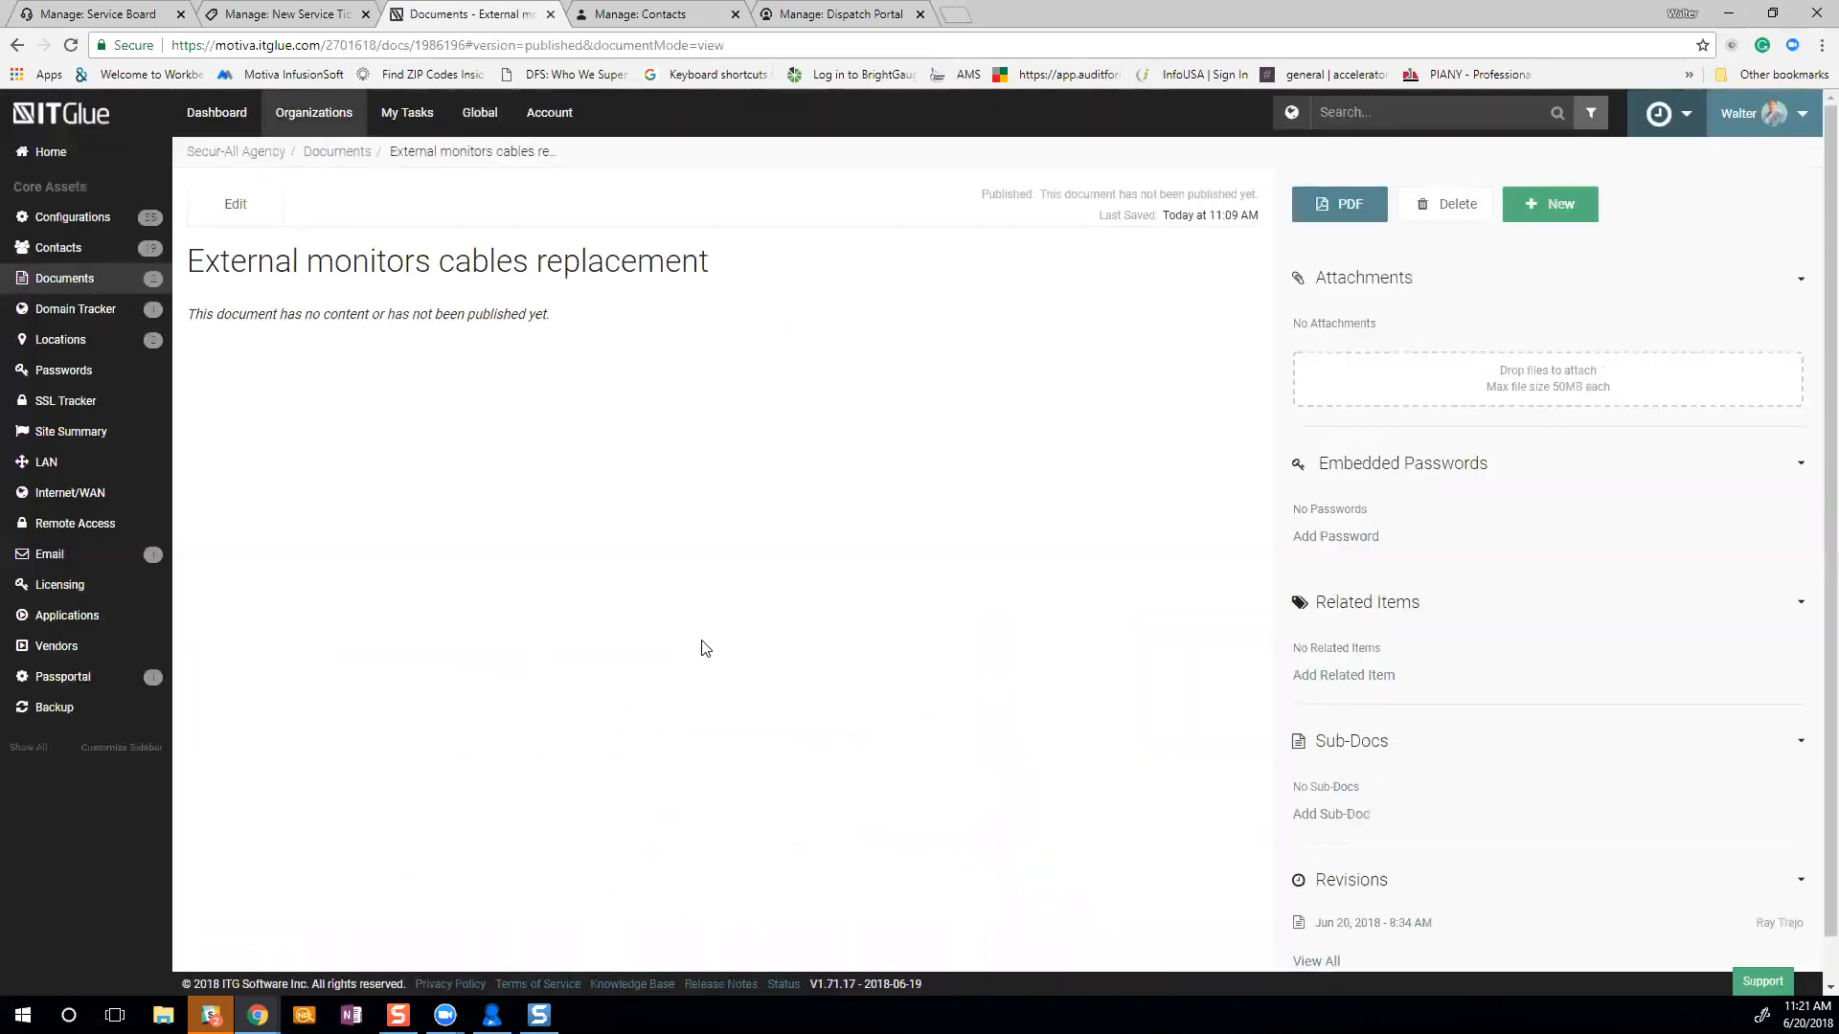
pyautogui.hotkey('alt', 'Left')
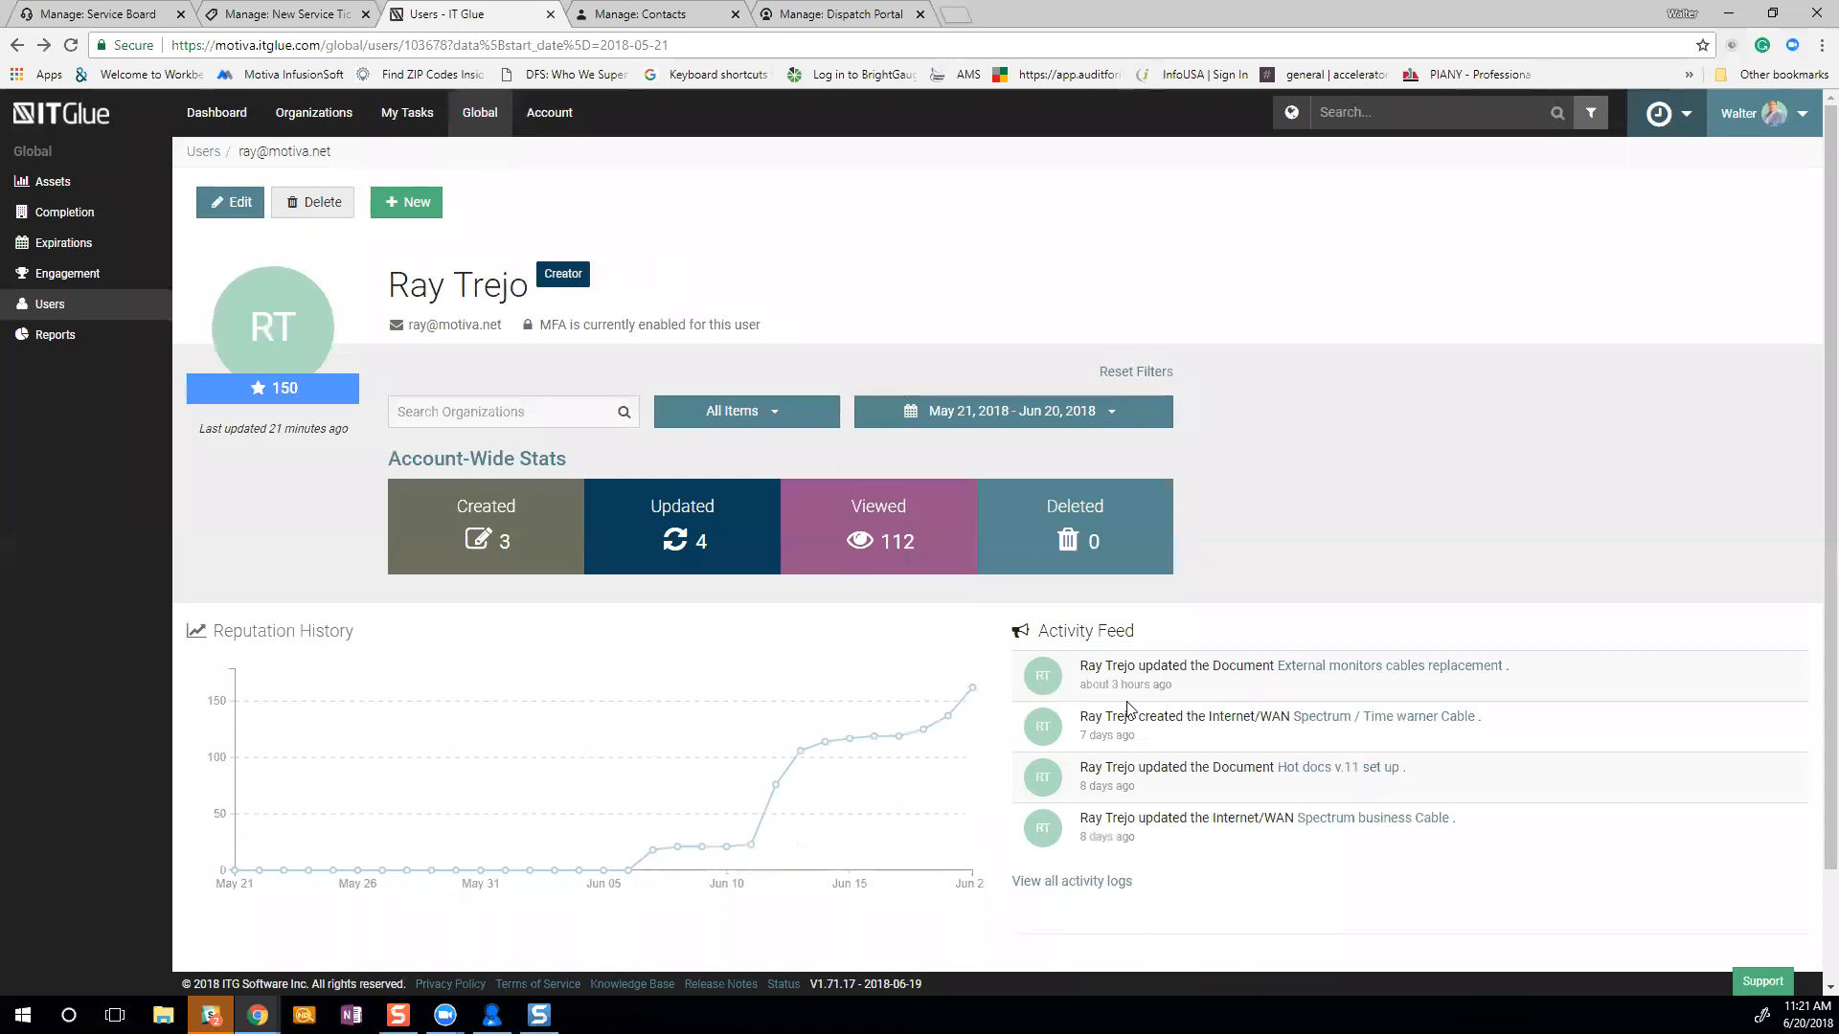
pyautogui.click(1326, 720)
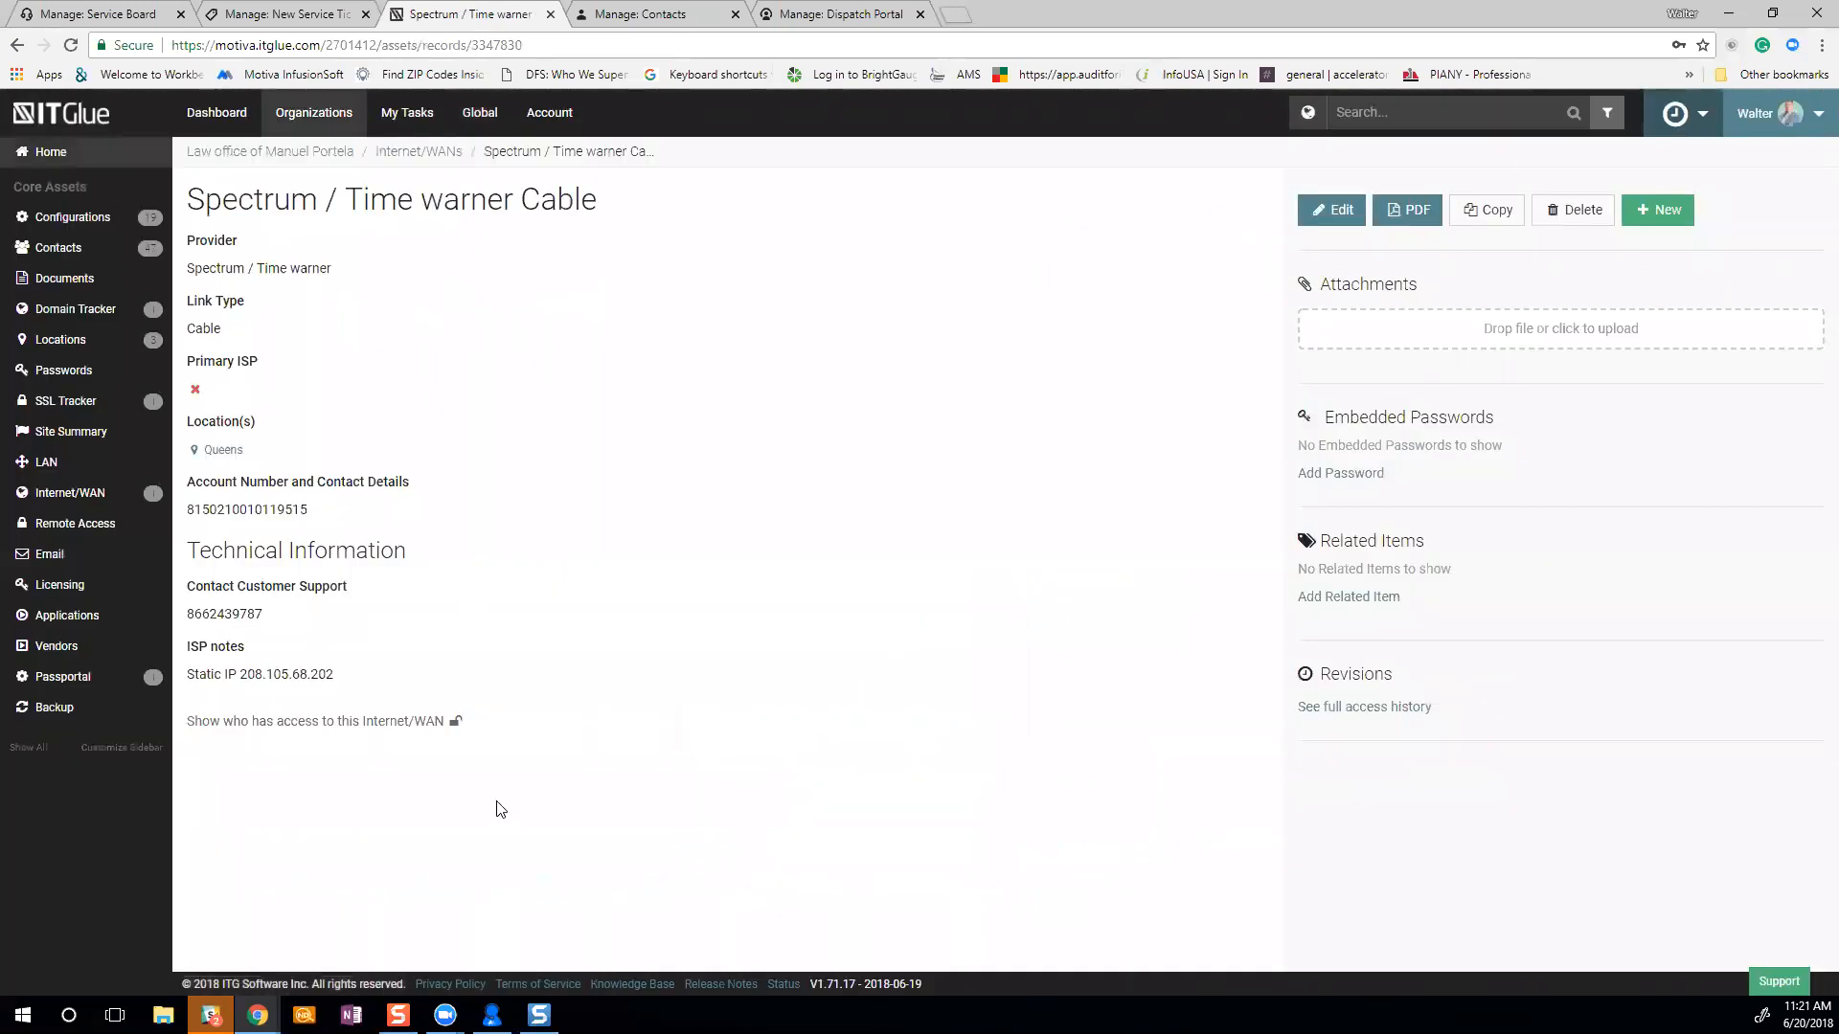
pyautogui.hotkey('alt', 'Left')
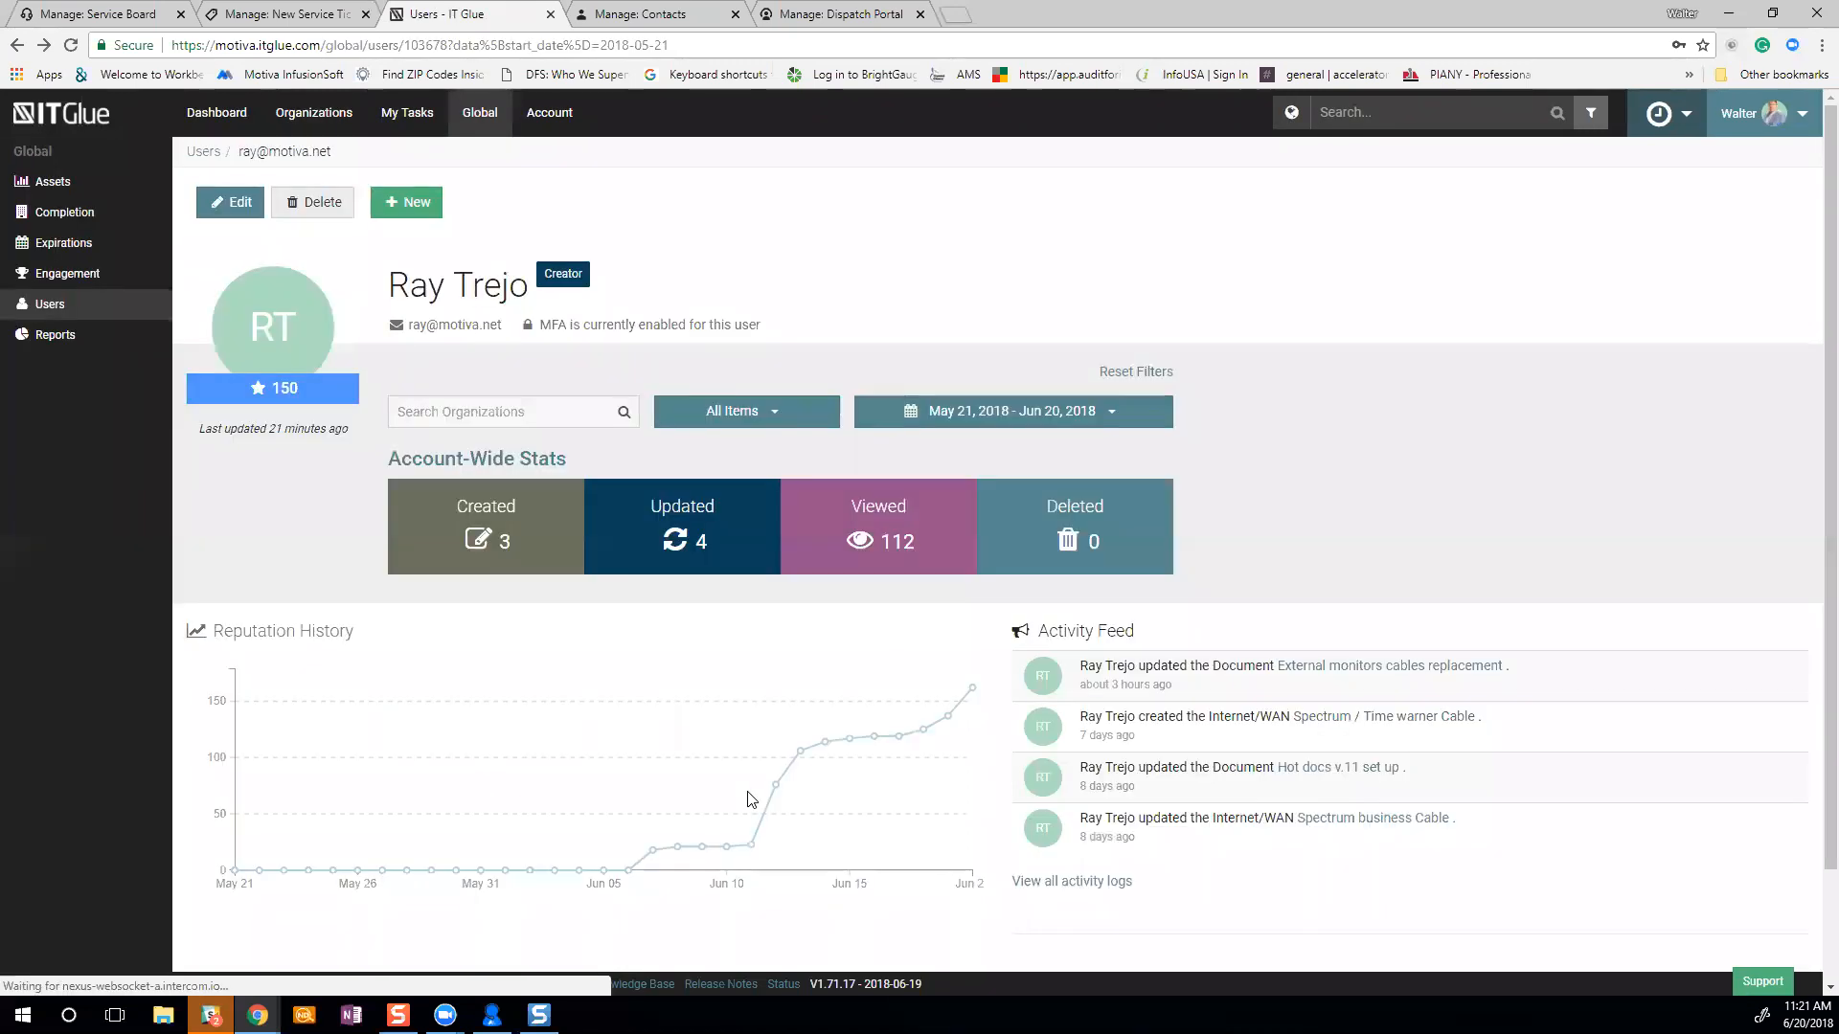